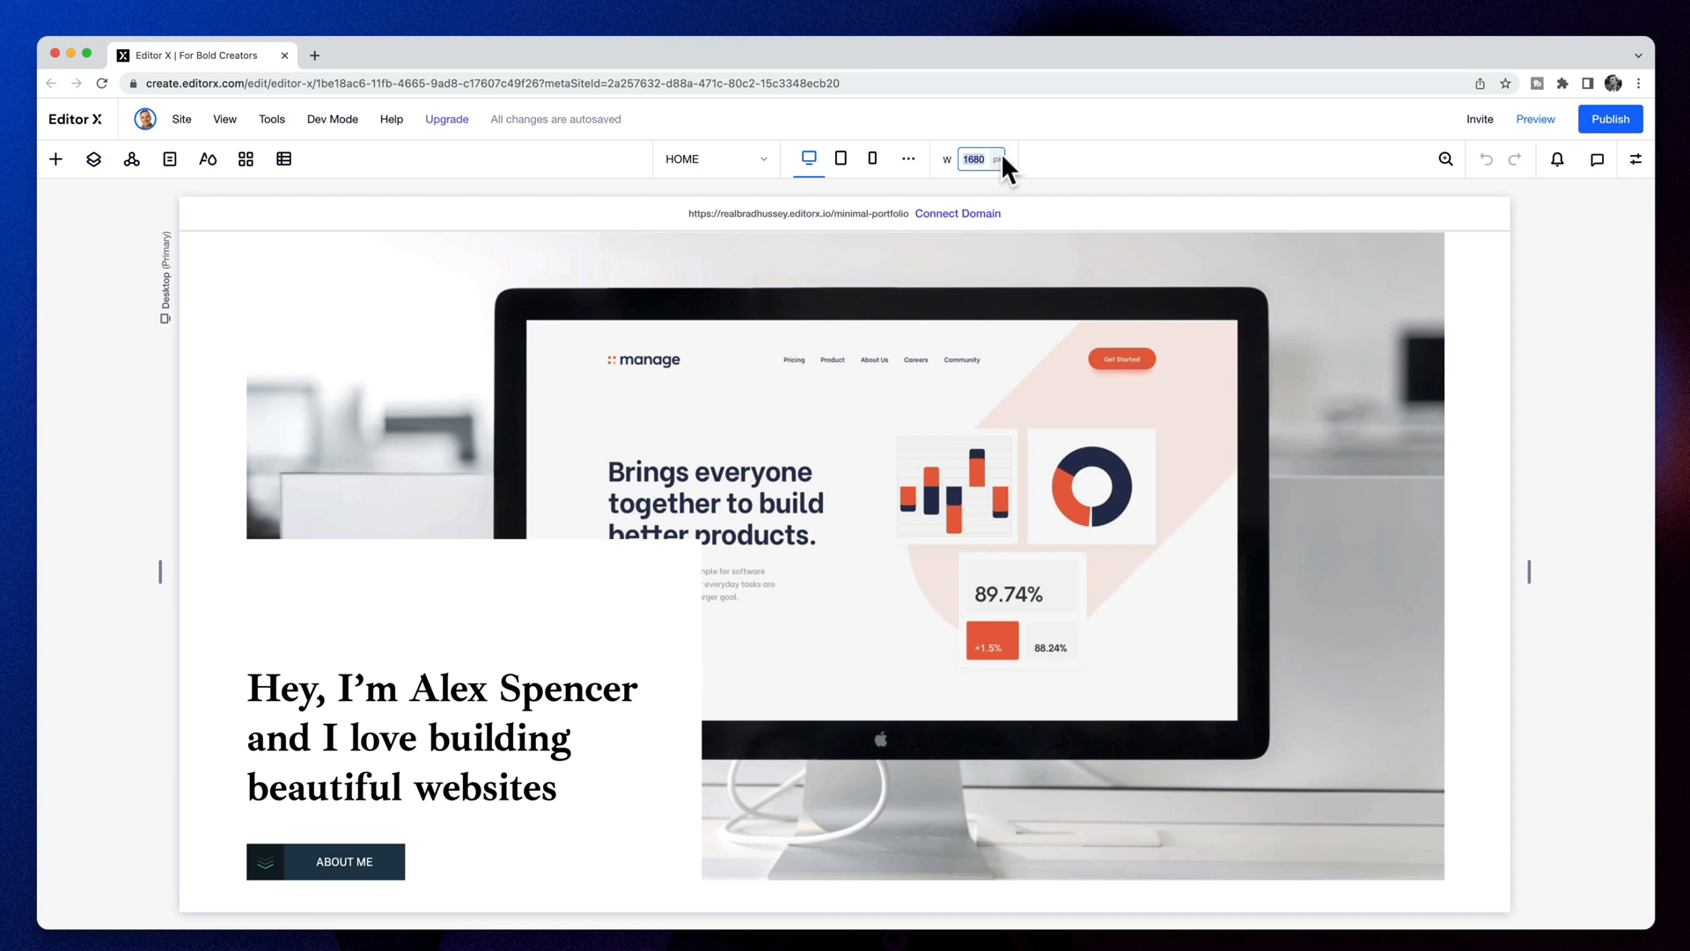
Preview the desktop page at canvas widths of 1440 px and about 1480 px, and switch to the tablet breakpoint
{"action": "key", "text": "Return"}
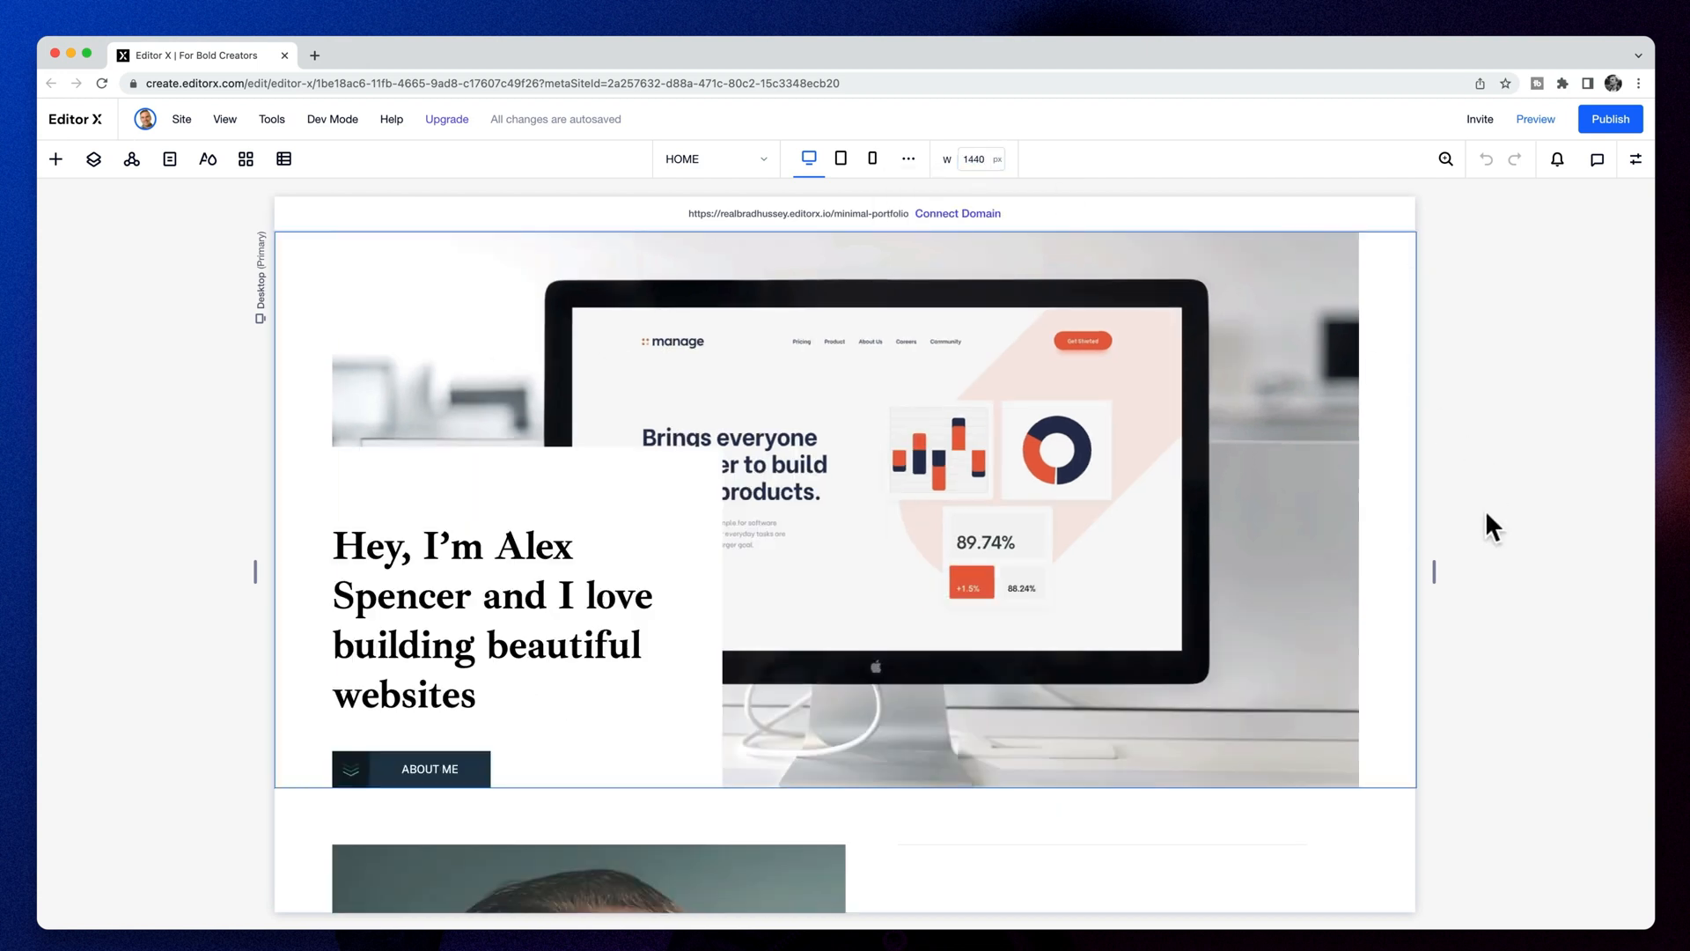
{"action": "left_click_drag", "start_coordinate": [1435, 573], "coordinate": [1482, 593]}
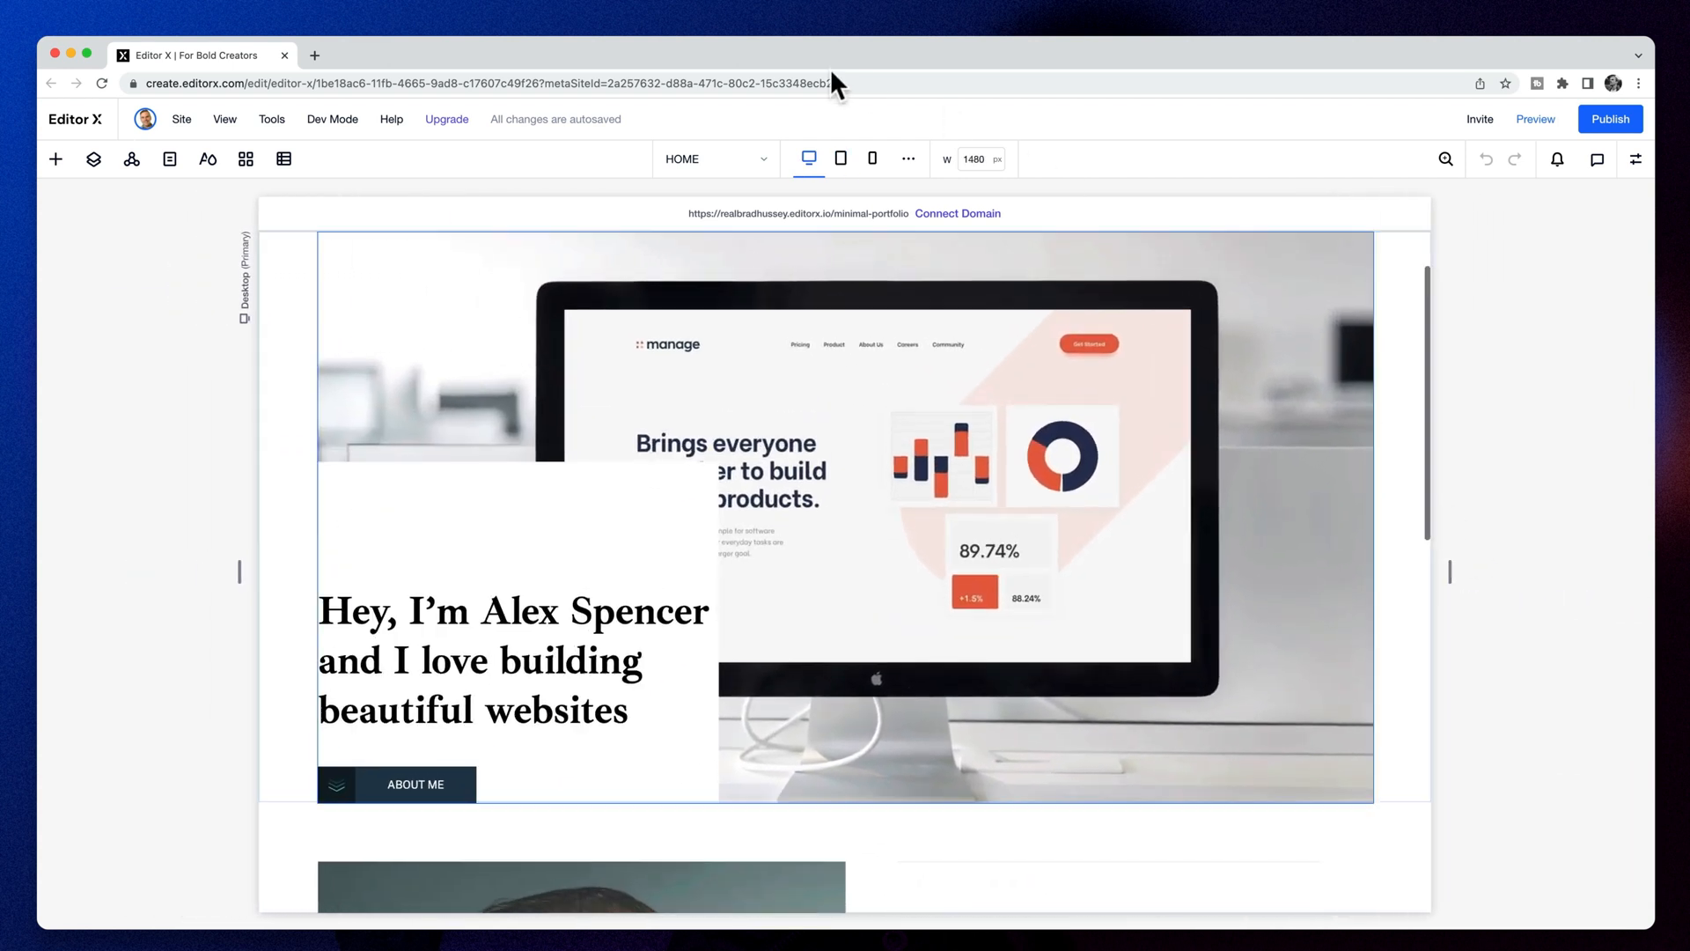
{"action": "left_click", "coordinate": [841, 159]}
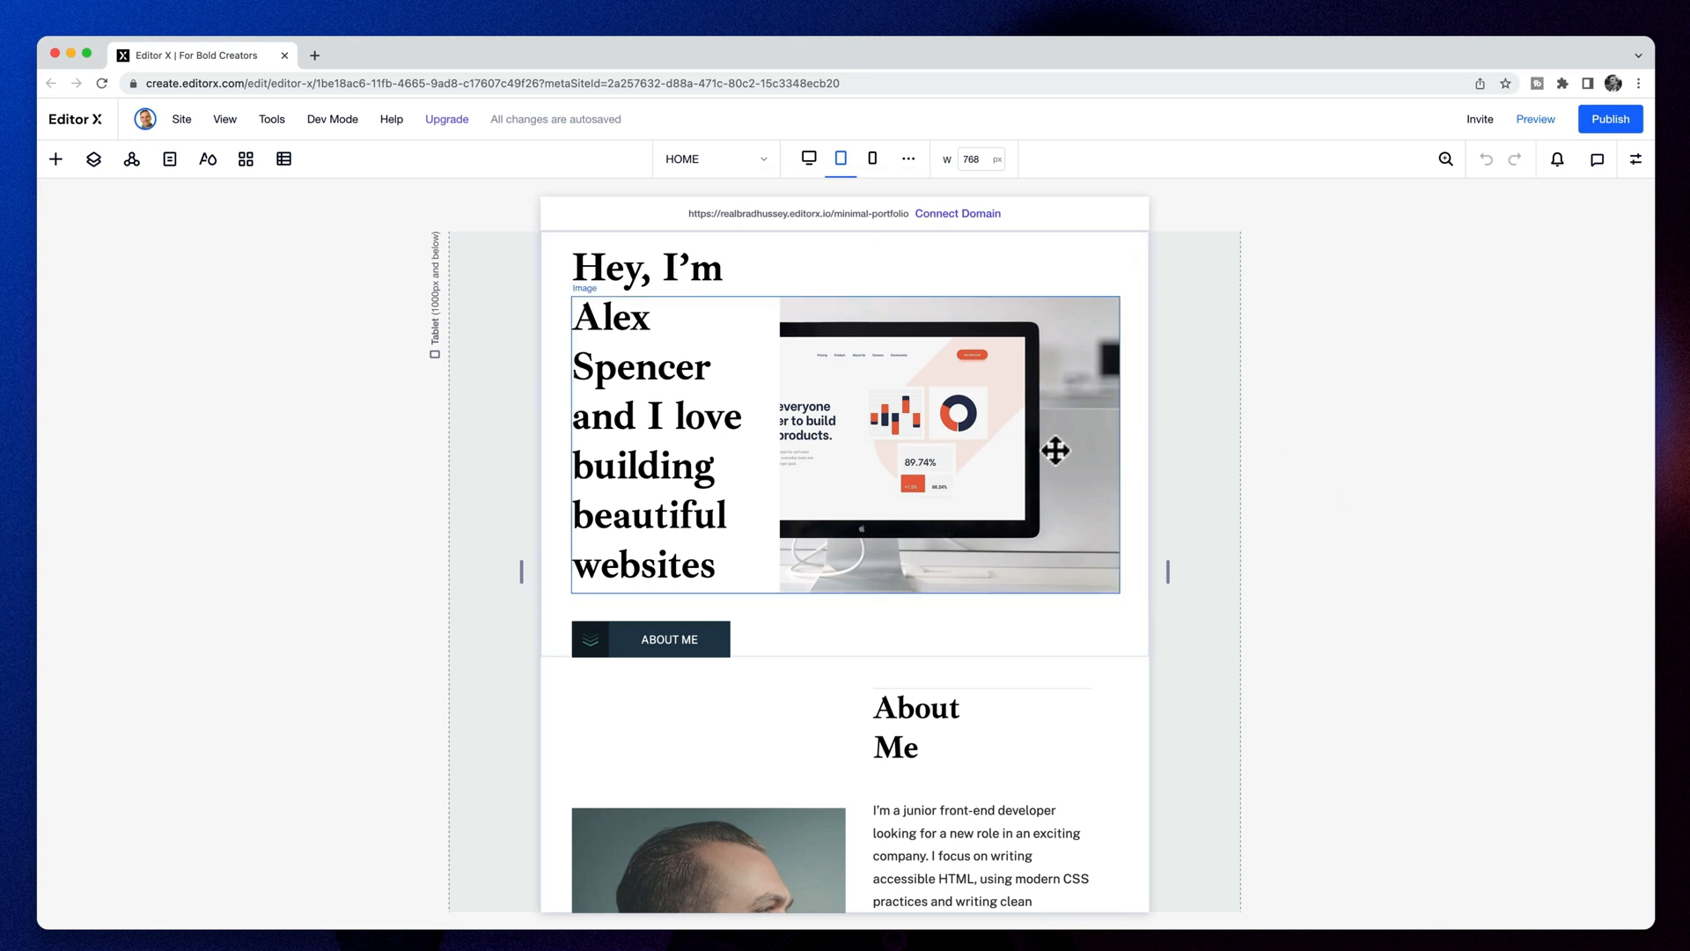
Switch to Figma to review the header and hero of the Tablet - Home frame, and return to Editor X
{"action": "key", "text": "super+Tab"}
{"action": "scroll", "coordinate": [669, 370], "scroll_direction": "up", "scroll_amount": 5}
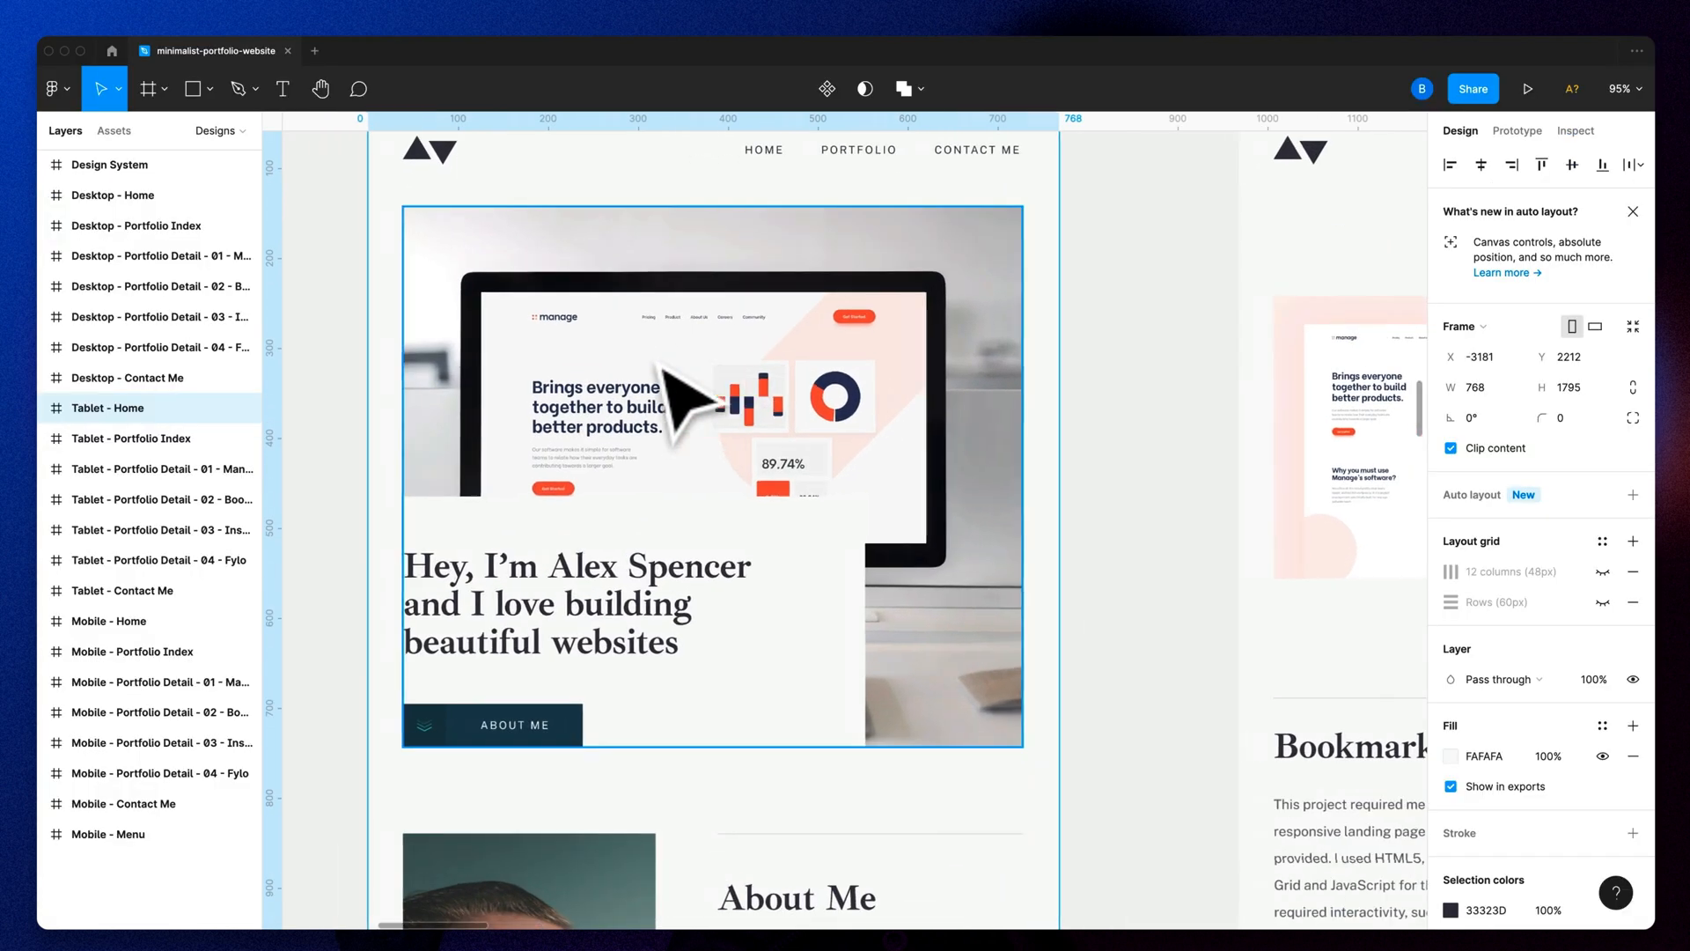
{"action": "scroll", "coordinate": [1258, 444], "scroll_direction": "down", "scroll_amount": 1}
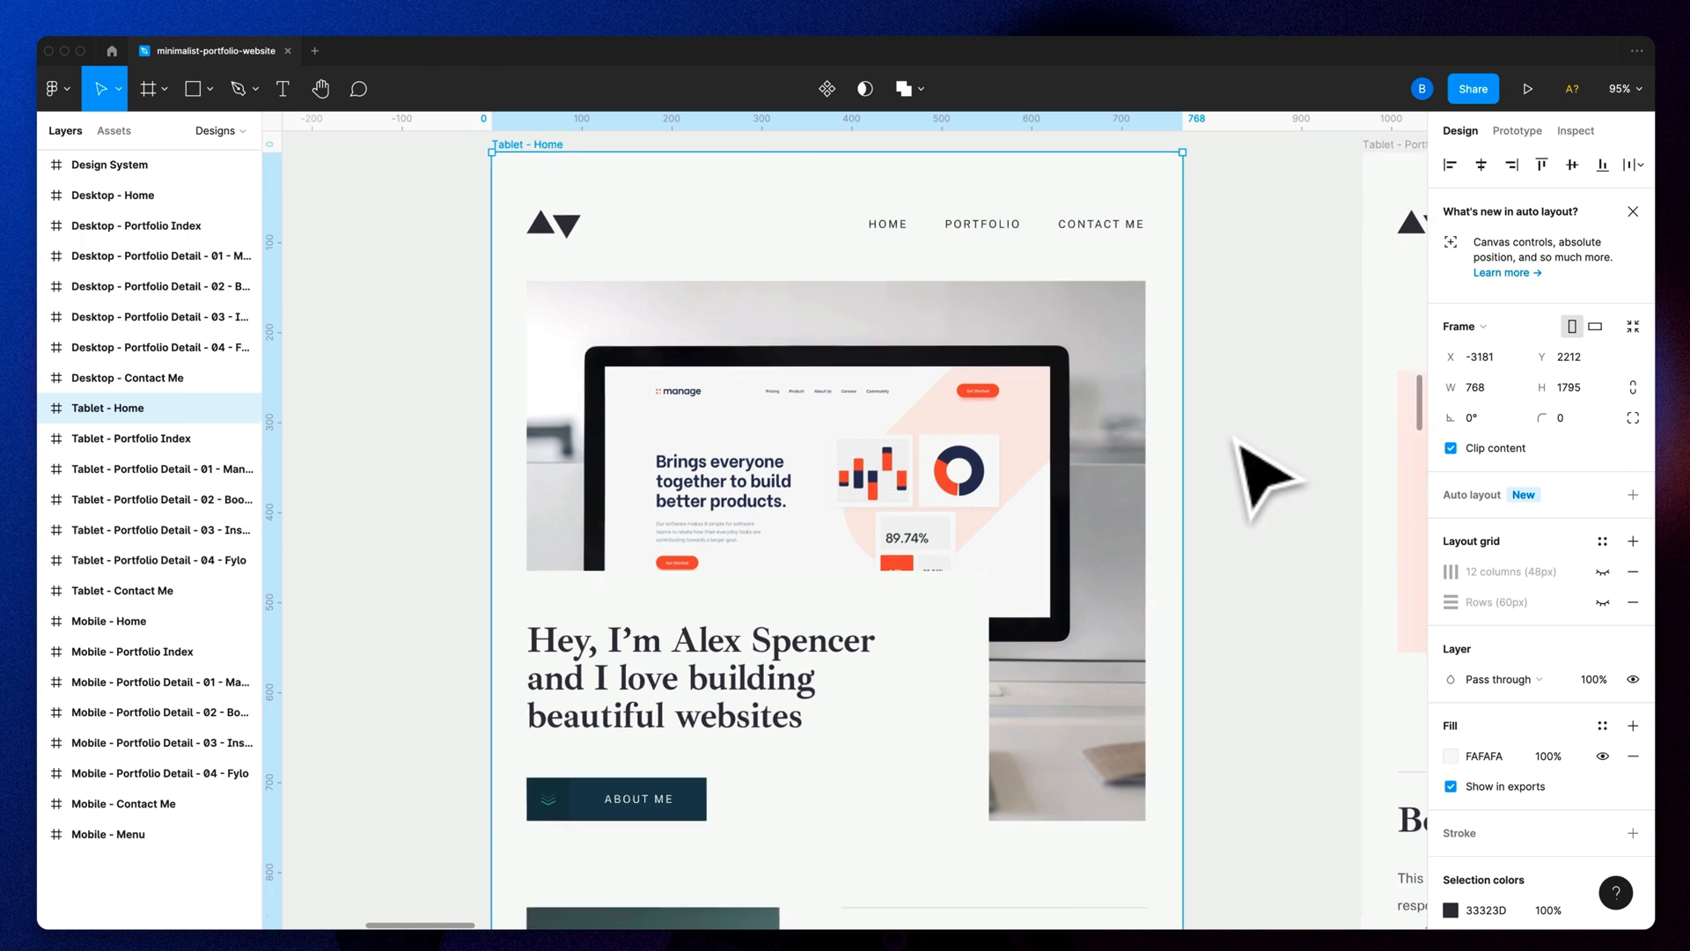
{"action": "key", "text": "super+Tab"}
Check the visibility of the header's menu layers at the desktop and tablet breakpoints and compare with the Figma tablet navigation
{"action": "left_click", "coordinate": [1240, 321]}
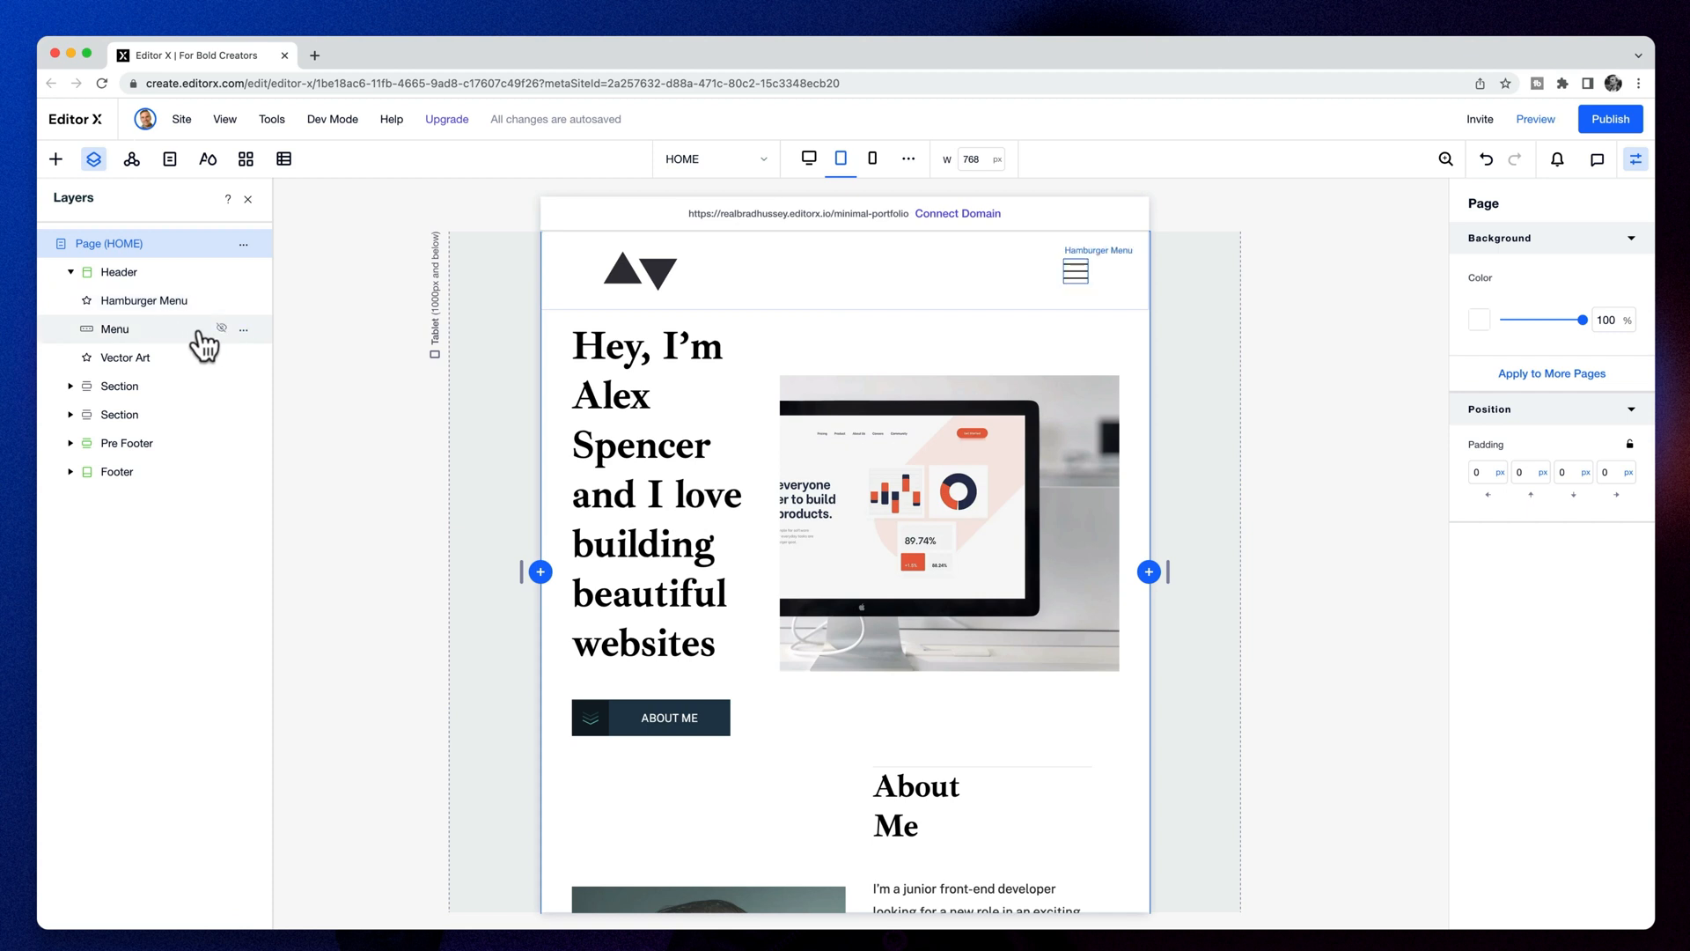
{"action": "left_click", "coordinate": [809, 159]}
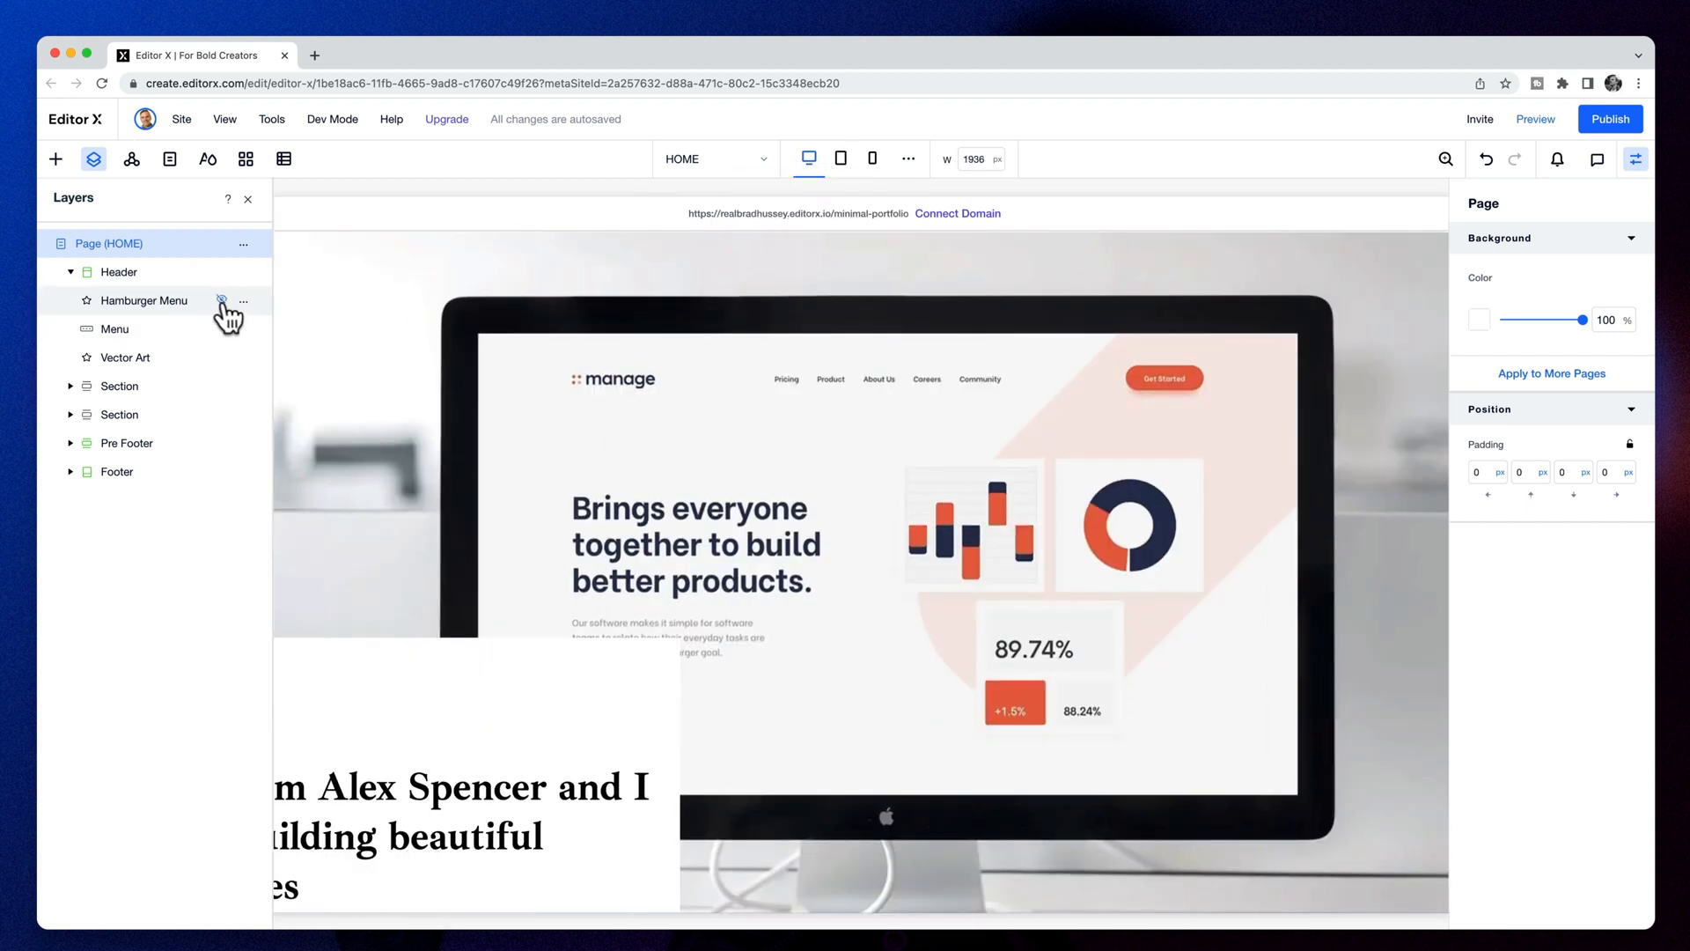
{"action": "left_click", "coordinate": [819, 159]}
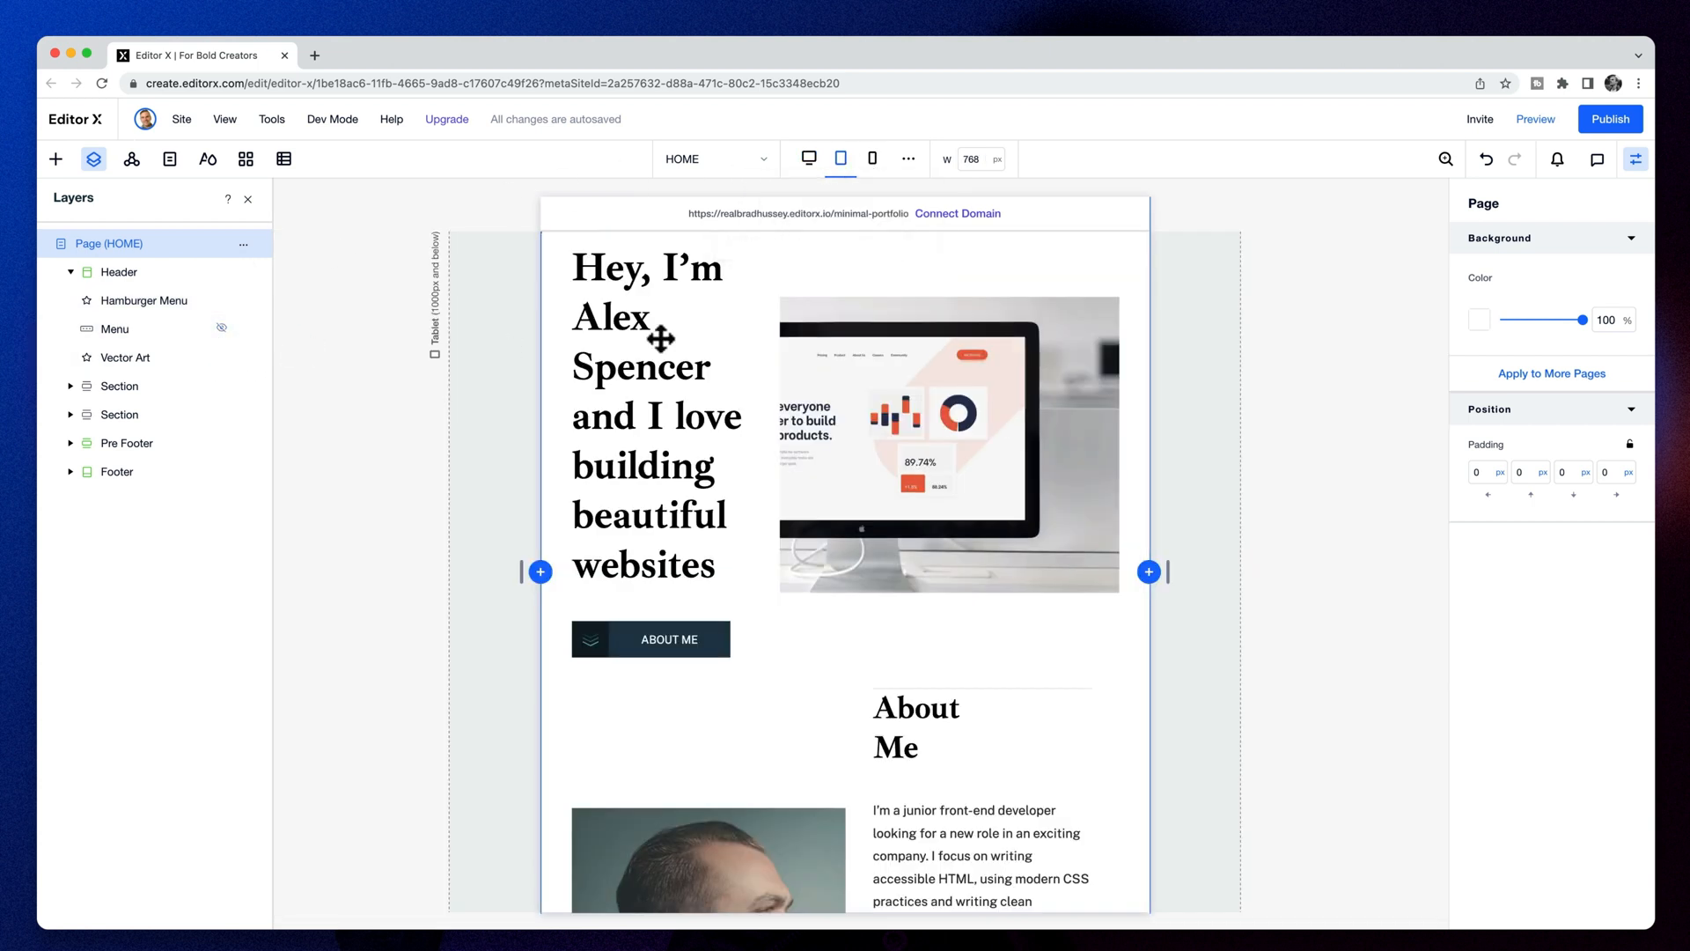
{"action": "key", "text": "super+Tab"}
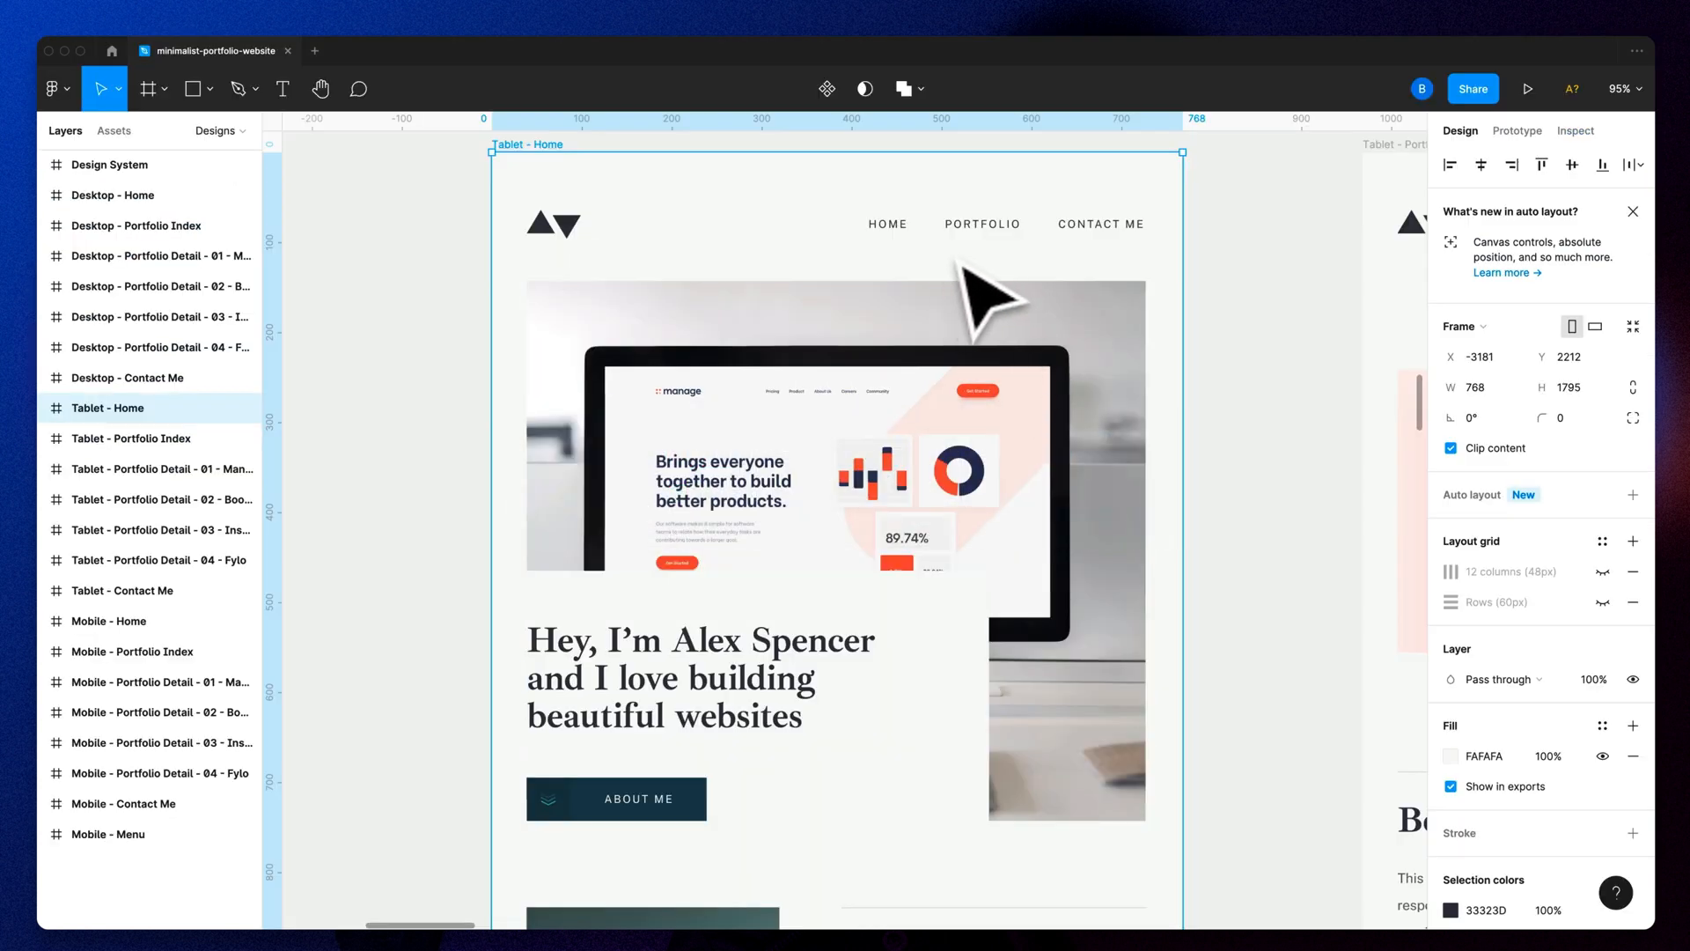
{"action": "scroll", "coordinate": [981, 302], "scroll_direction": "up", "scroll_amount": 1}
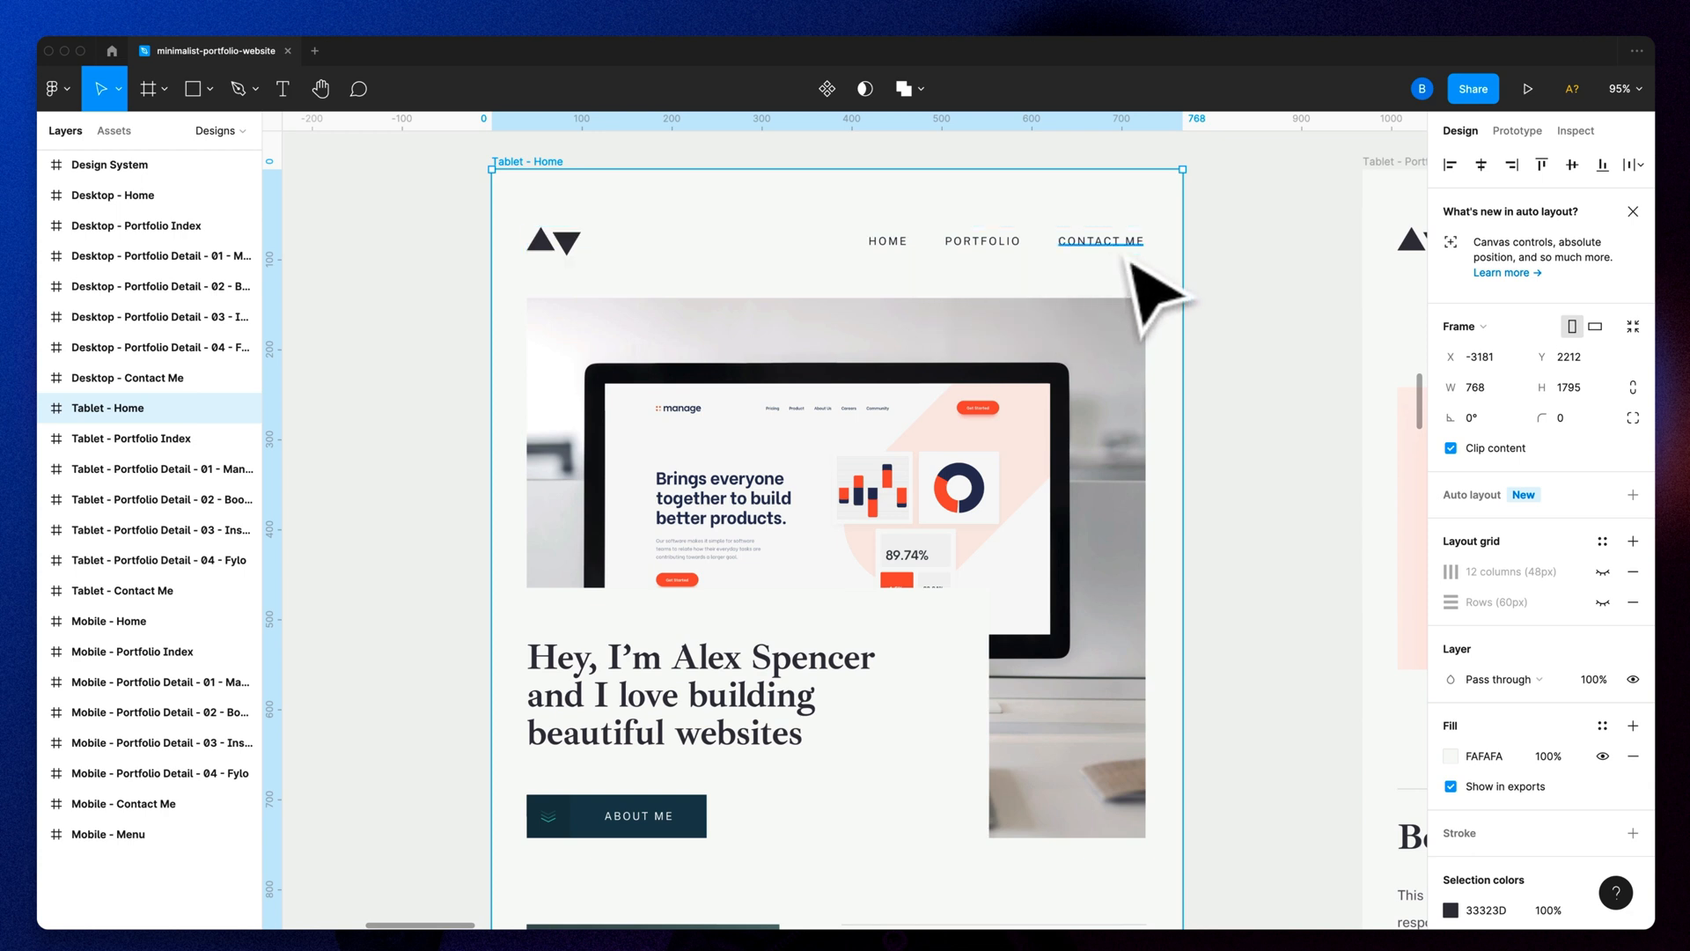
{"action": "key", "text": "super+Tab"}
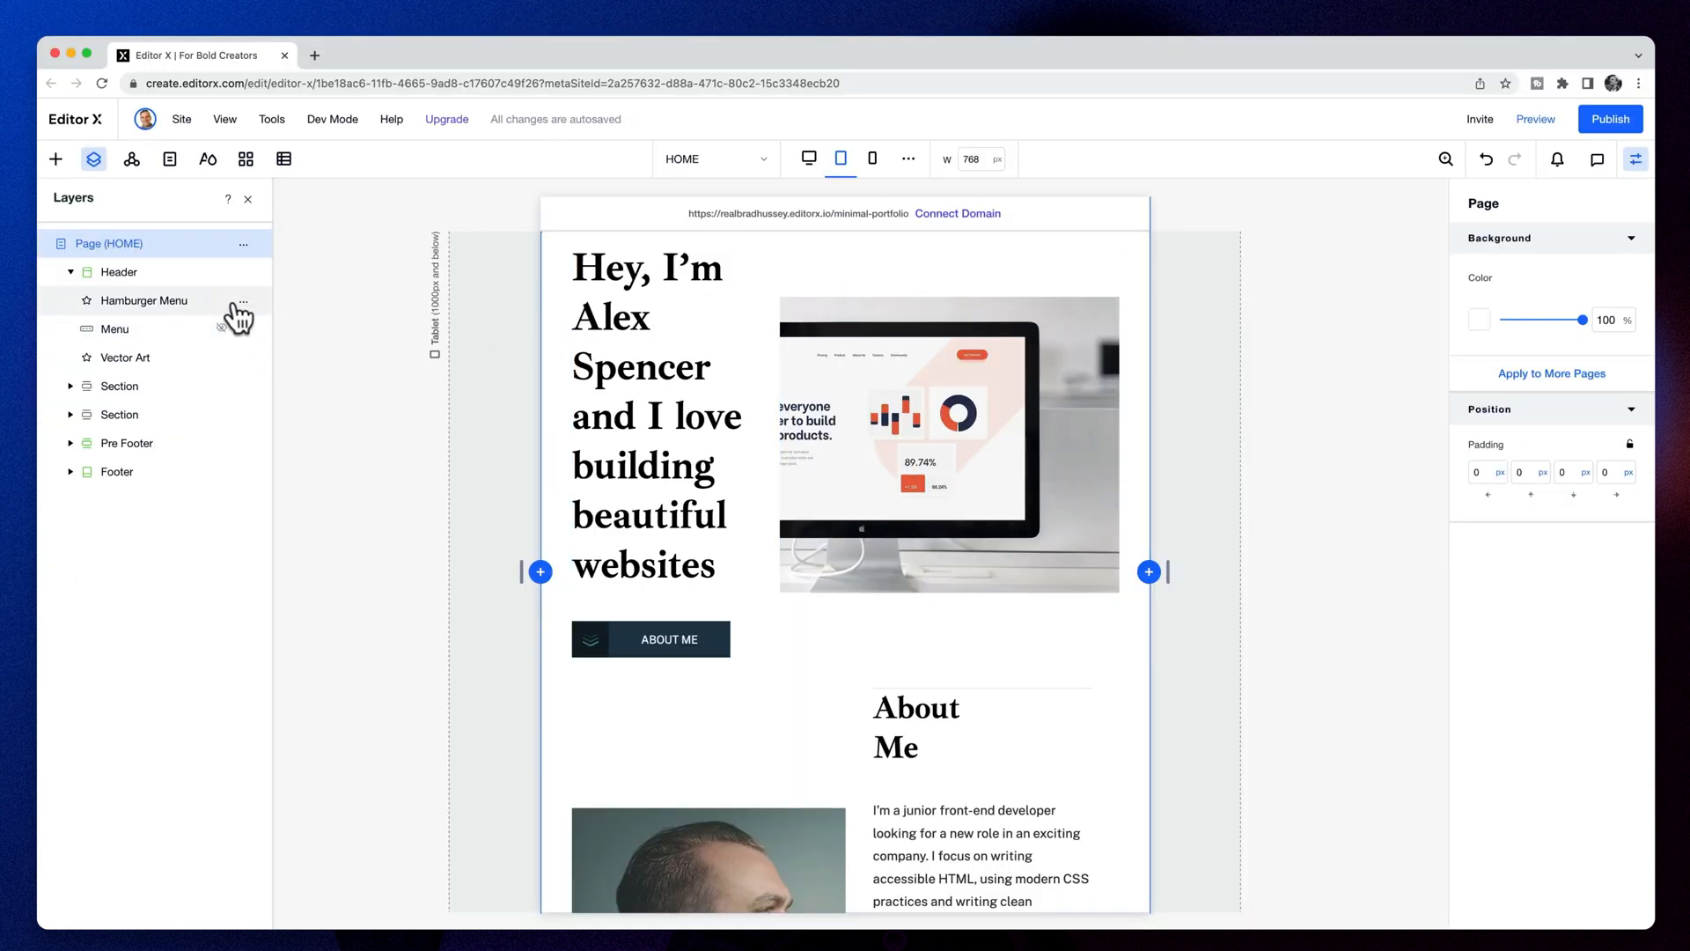
Hide the Hamburger Menu and display the Menu layer in the tablet header, checking the header at the desktop breakpoint
{"action": "left_click", "coordinate": [242, 301]}
{"action": "left_click", "coordinate": [328, 531]}
{"action": "left_click", "coordinate": [243, 329]}
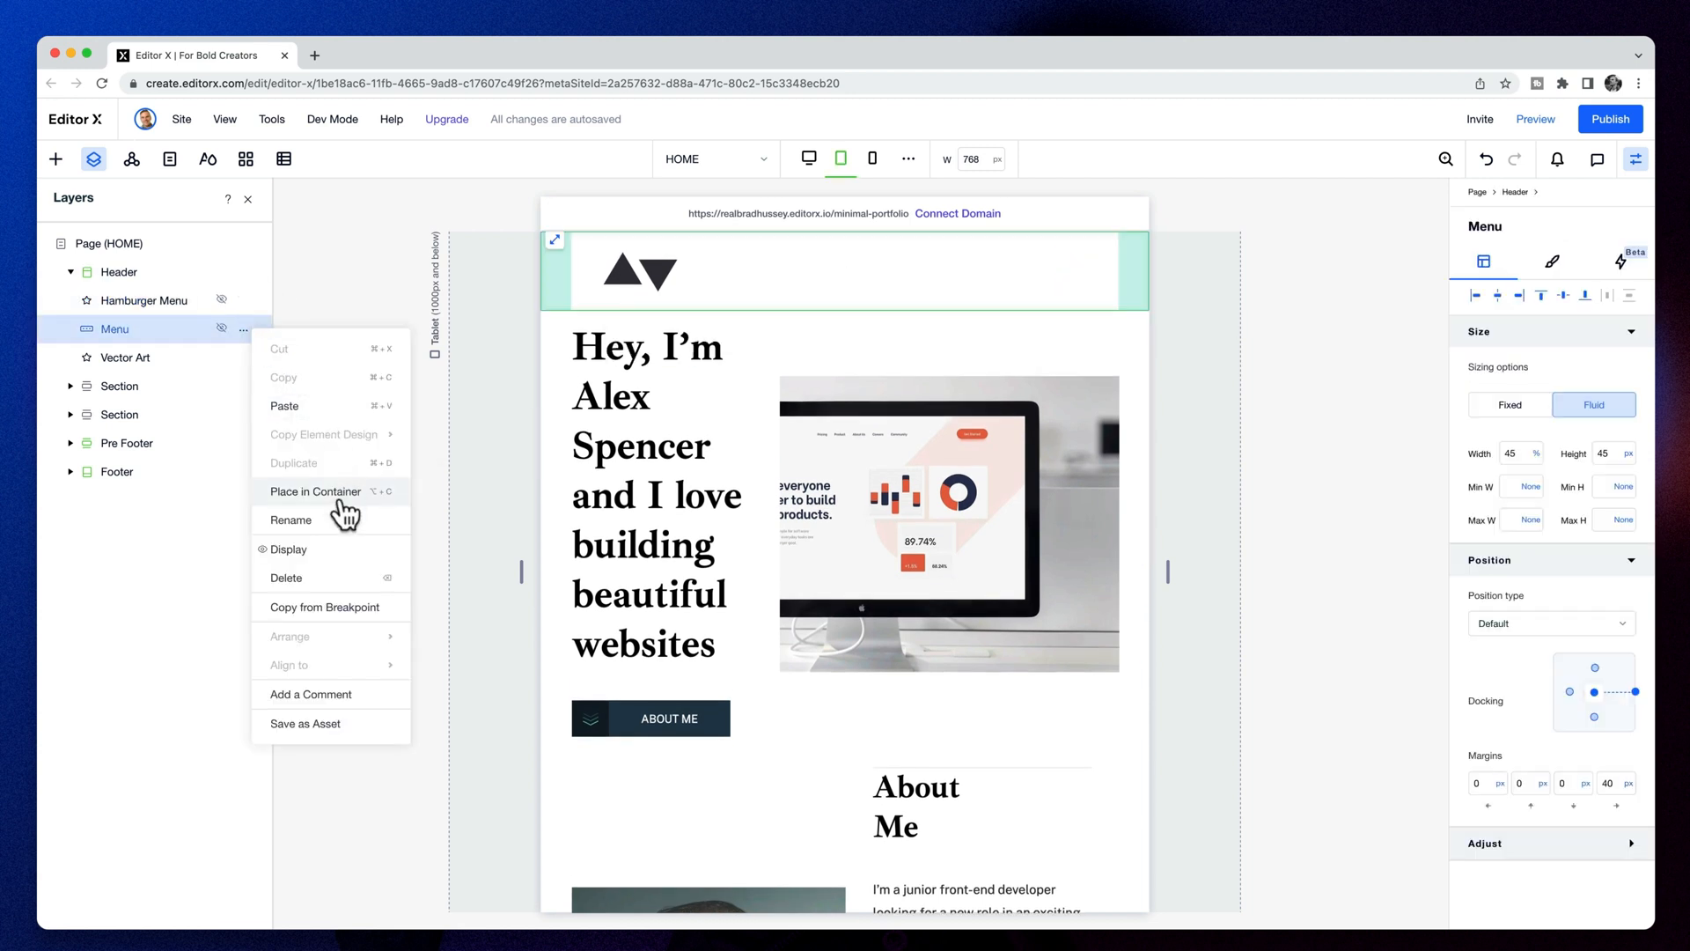
{"action": "left_click", "coordinate": [326, 549]}
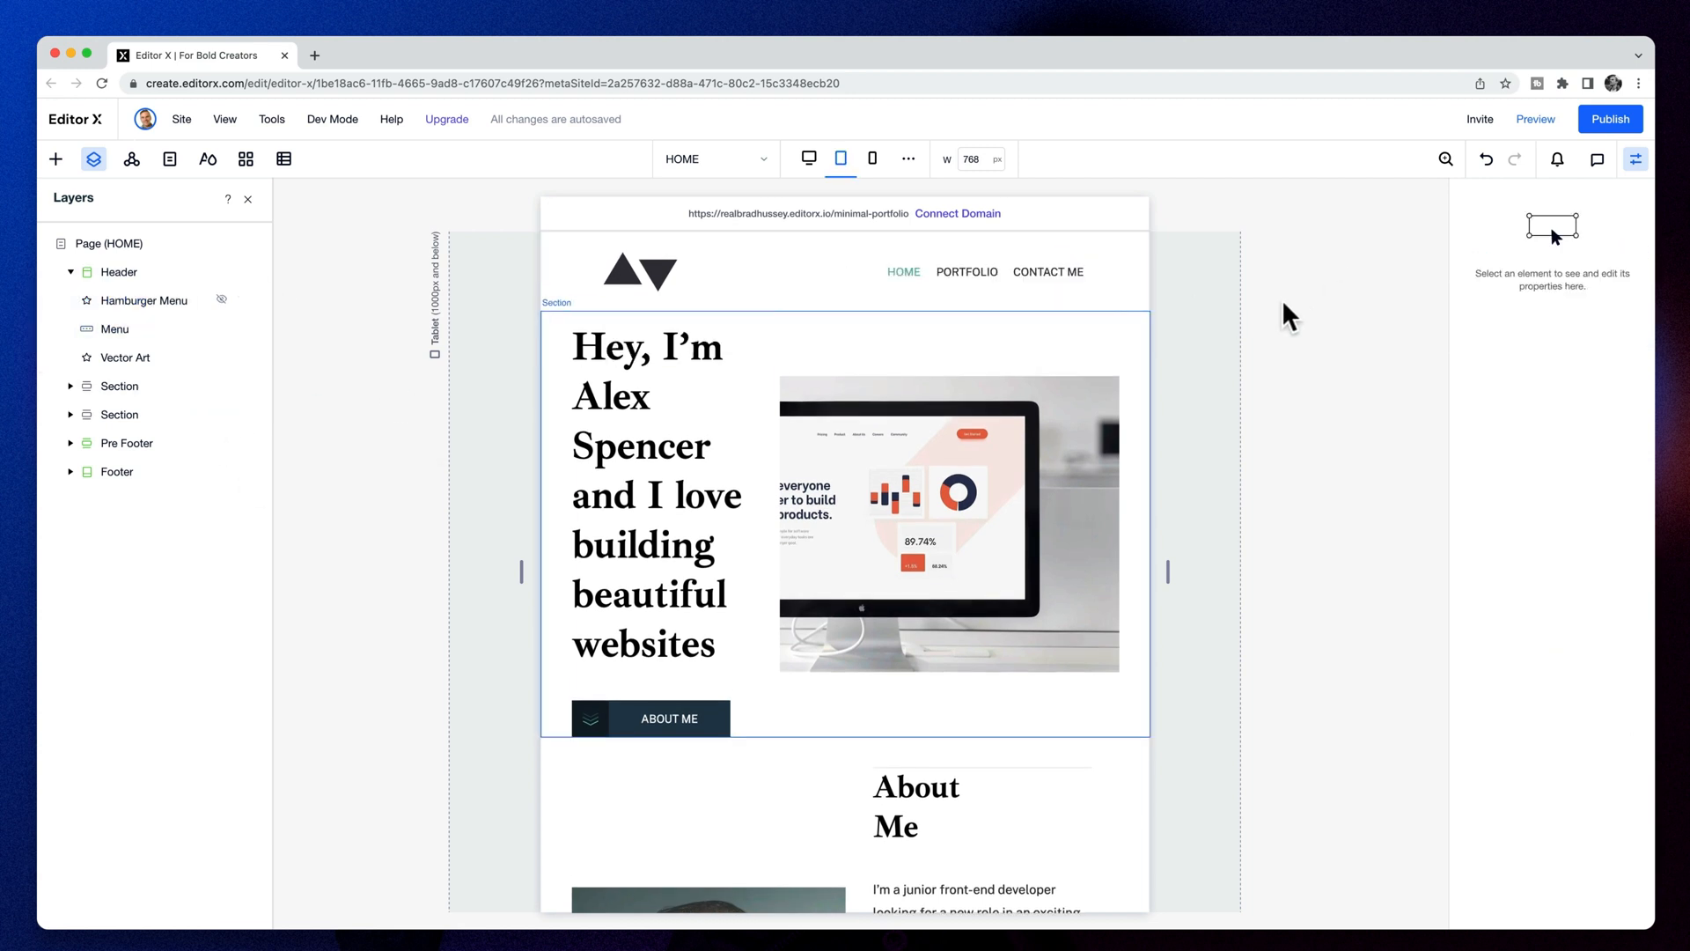
{"action": "left_click", "coordinate": [808, 159]}
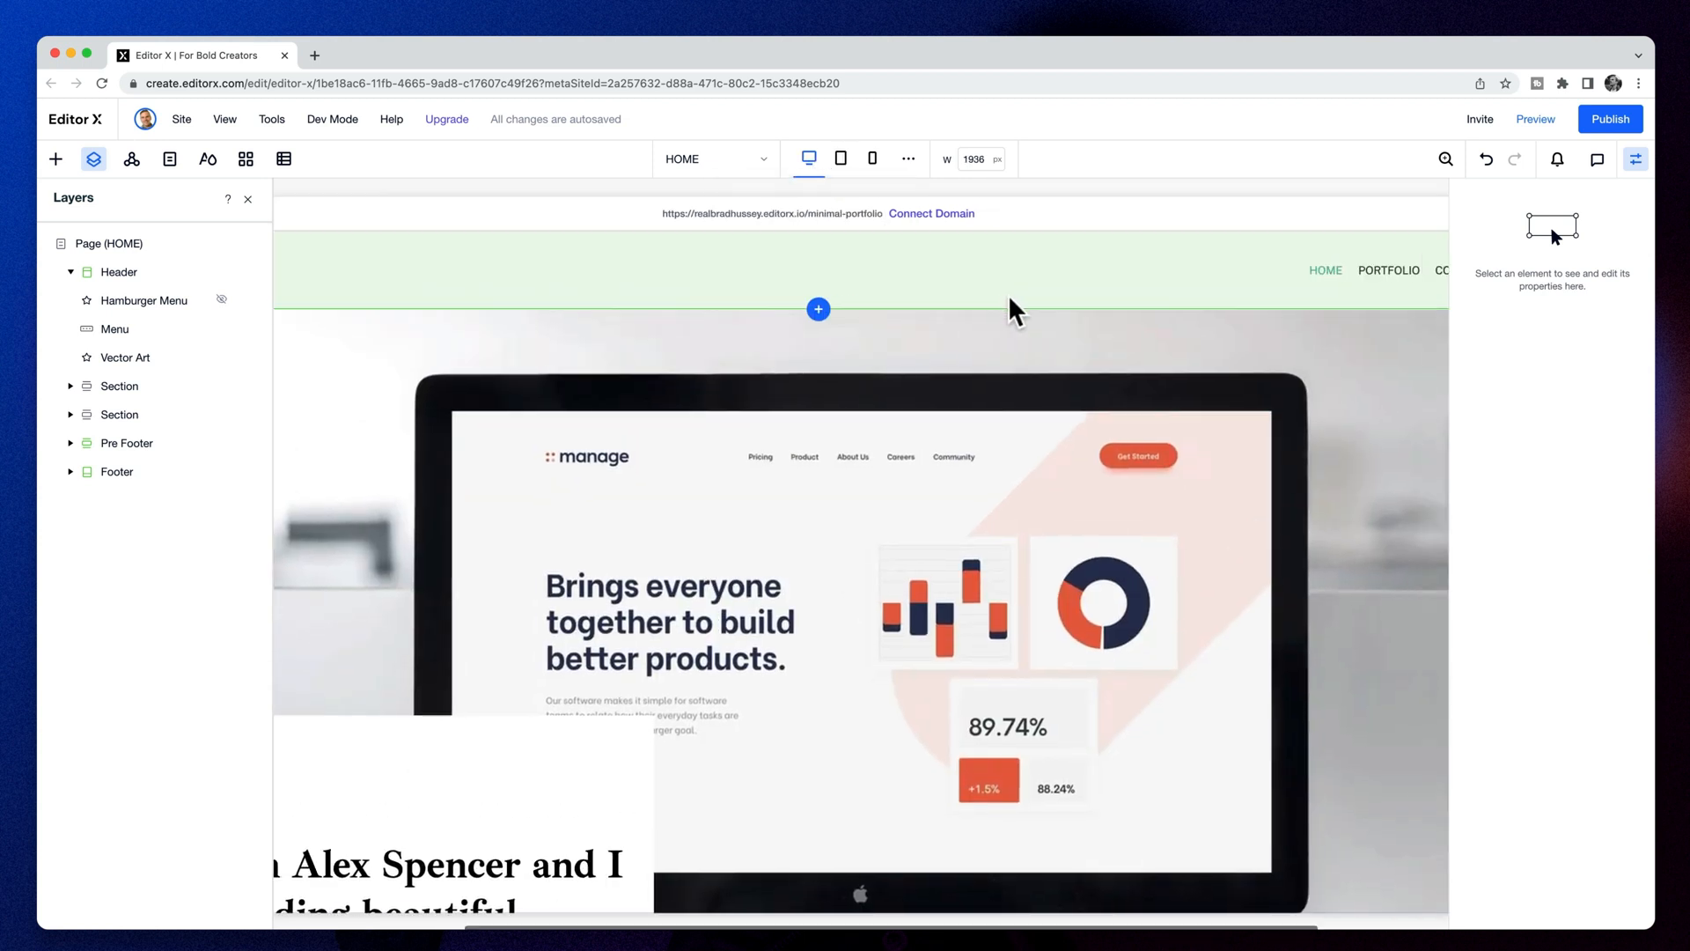
{"action": "left_click", "coordinate": [841, 159]}
{"action": "left_click", "coordinate": [1160, 379]}
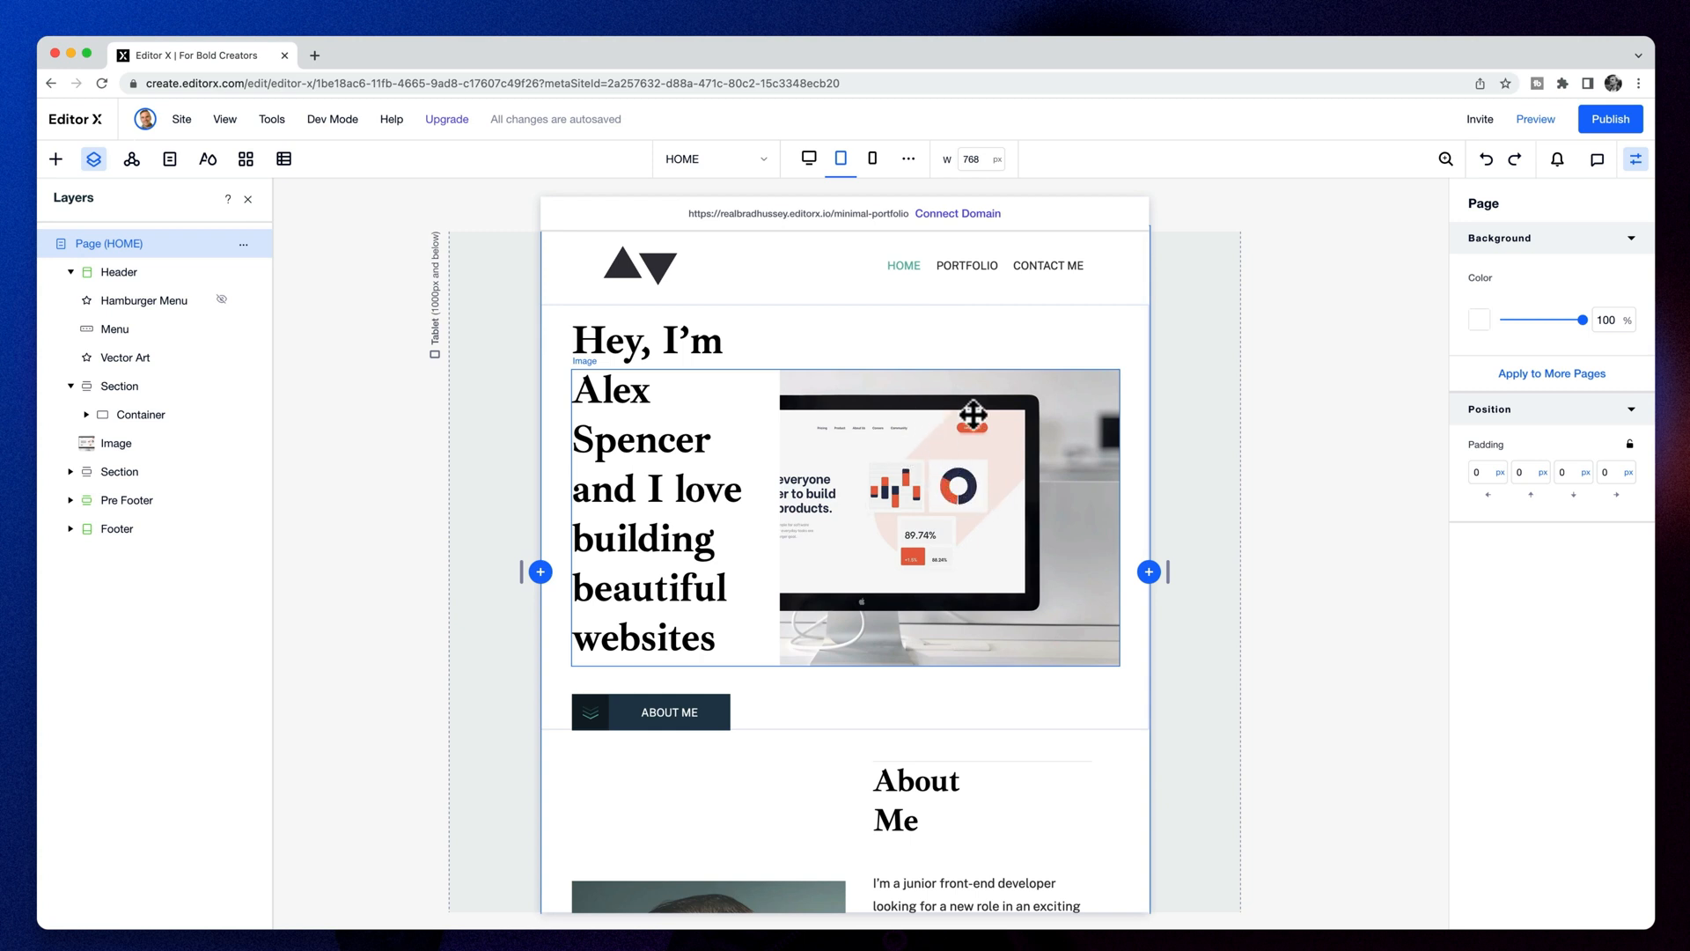
Examine the hero image's dimensions and text overlay in the Figma Tablet - Home design, and return to Editor X
{"action": "key", "text": "super+Tab"}
{"action": "key", "text": "super+Tab"}
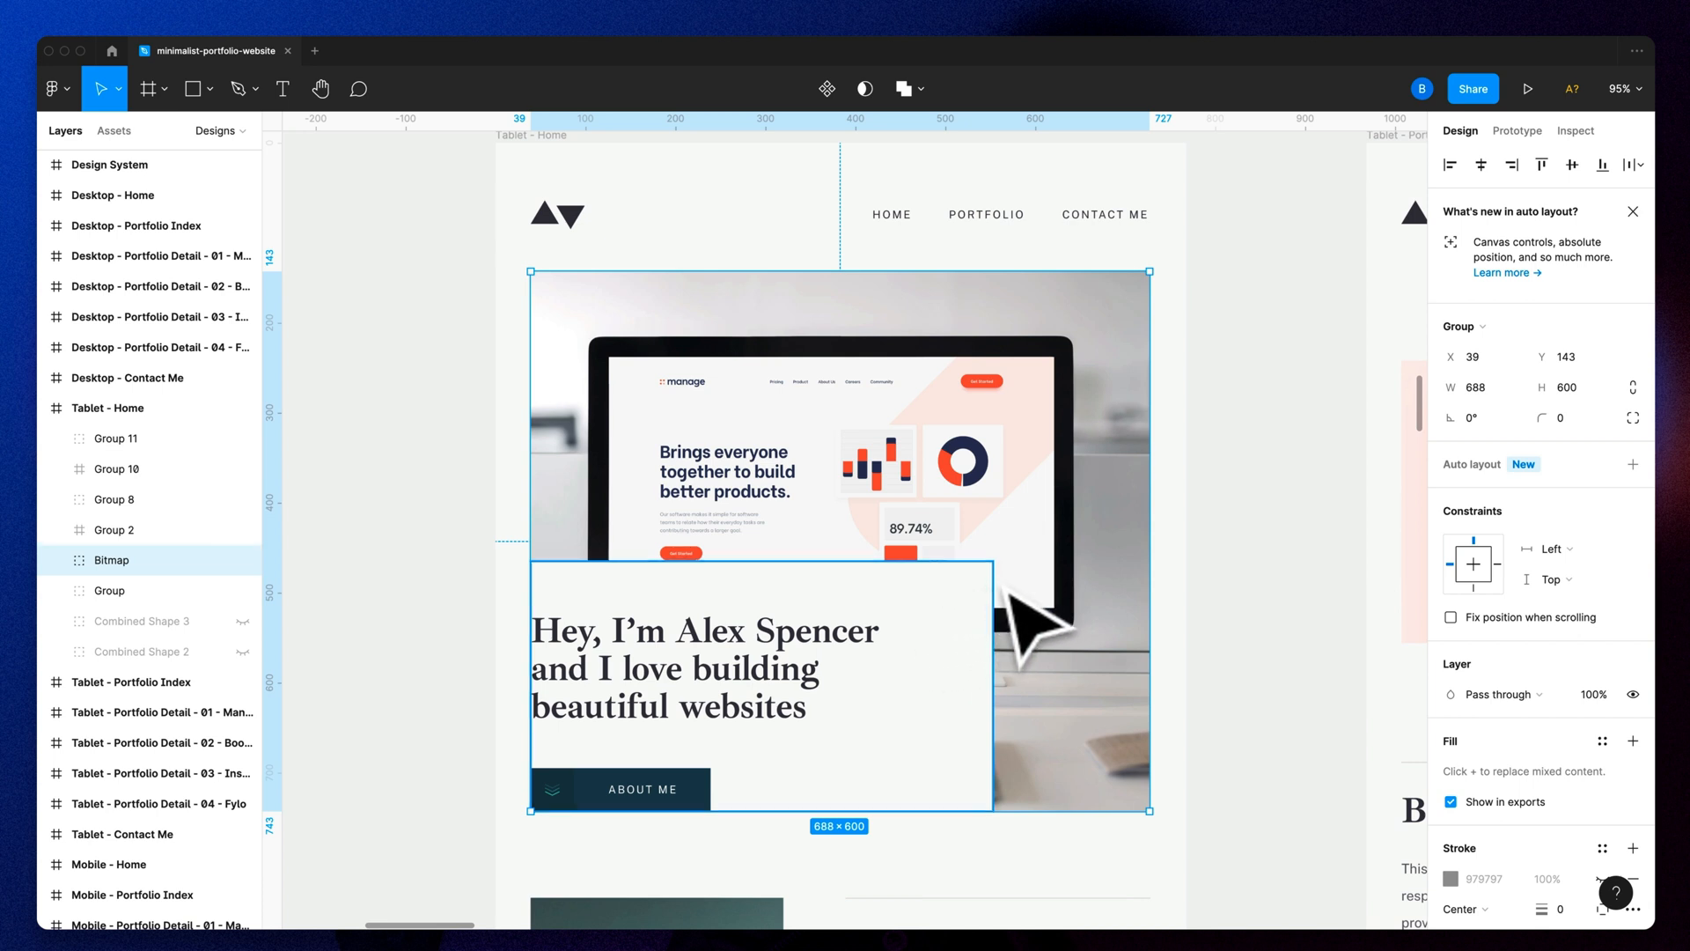
{"action": "key", "text": "super+Tab"}
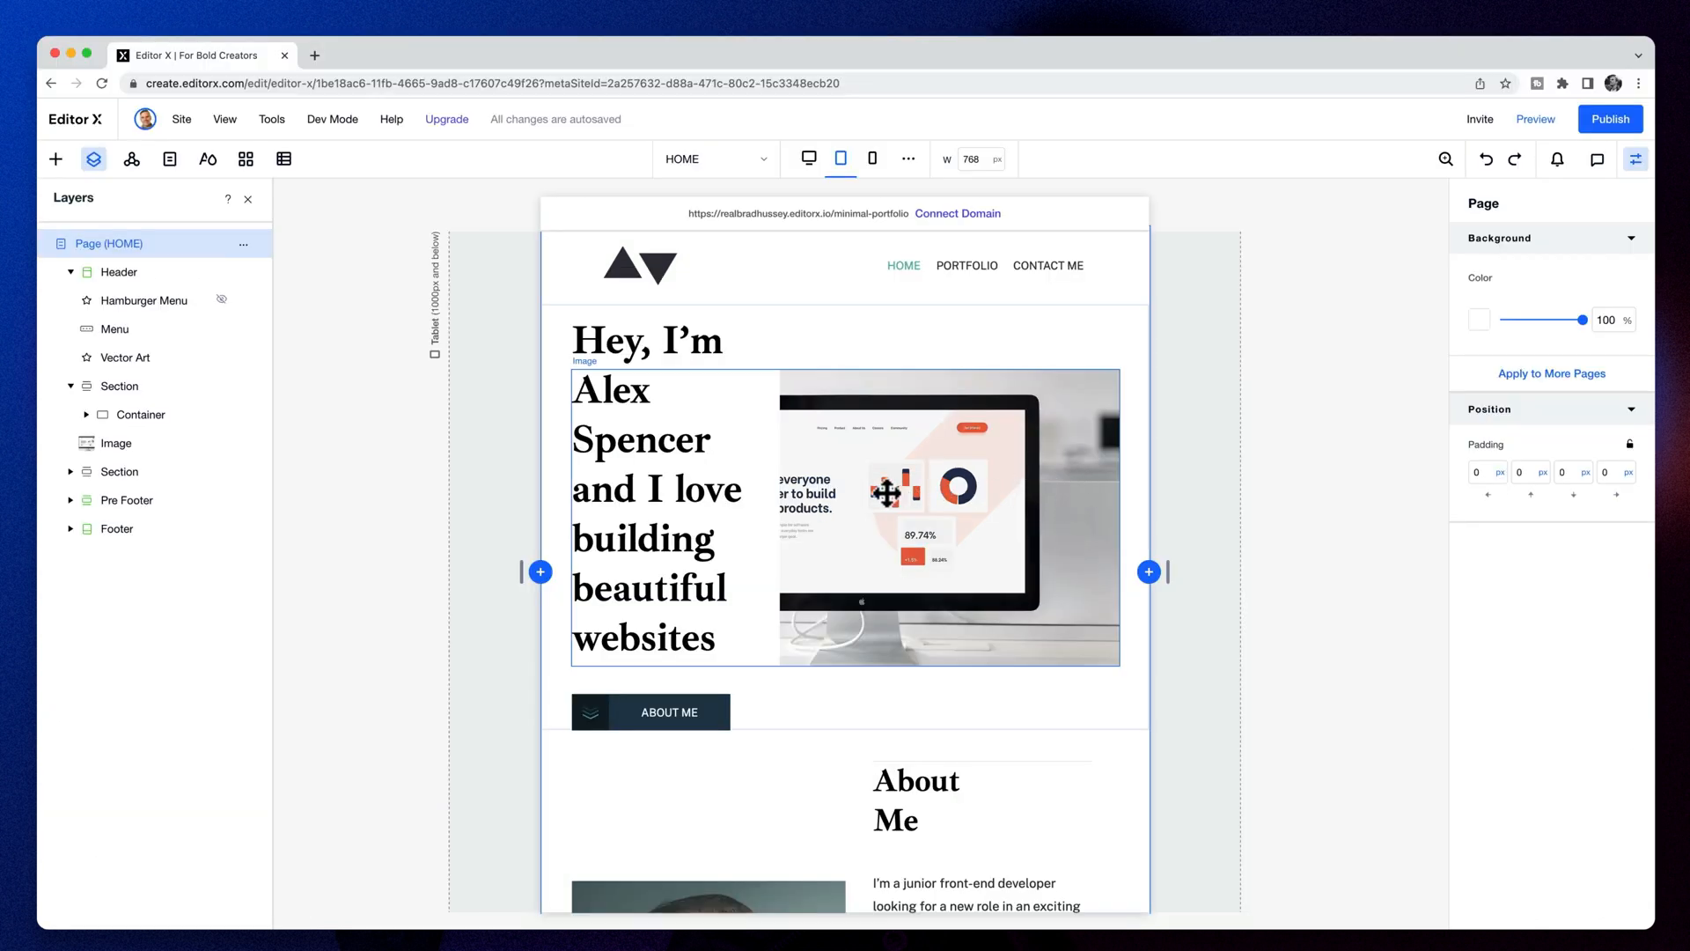
Rename the existing hero image layer as Hero Image - Desktop and add a new image to the hero section
{"action": "left_click", "coordinate": [123, 444]}
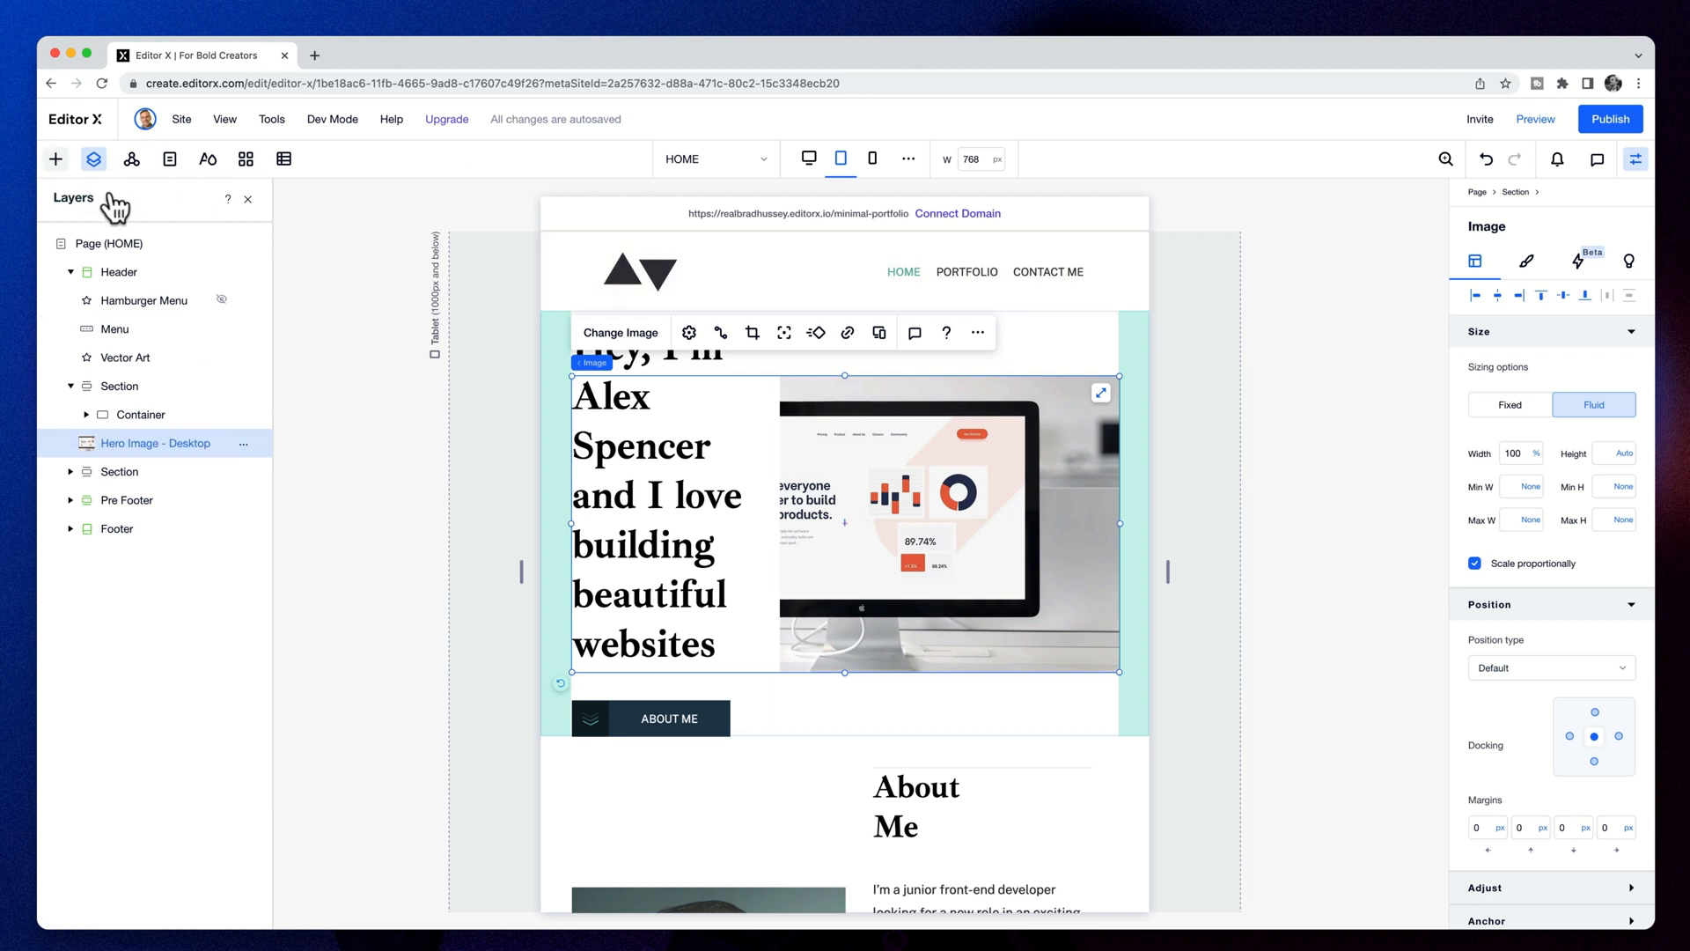
{"action": "left_click", "coordinate": [93, 159]}
{"action": "left_click", "coordinate": [249, 403]}
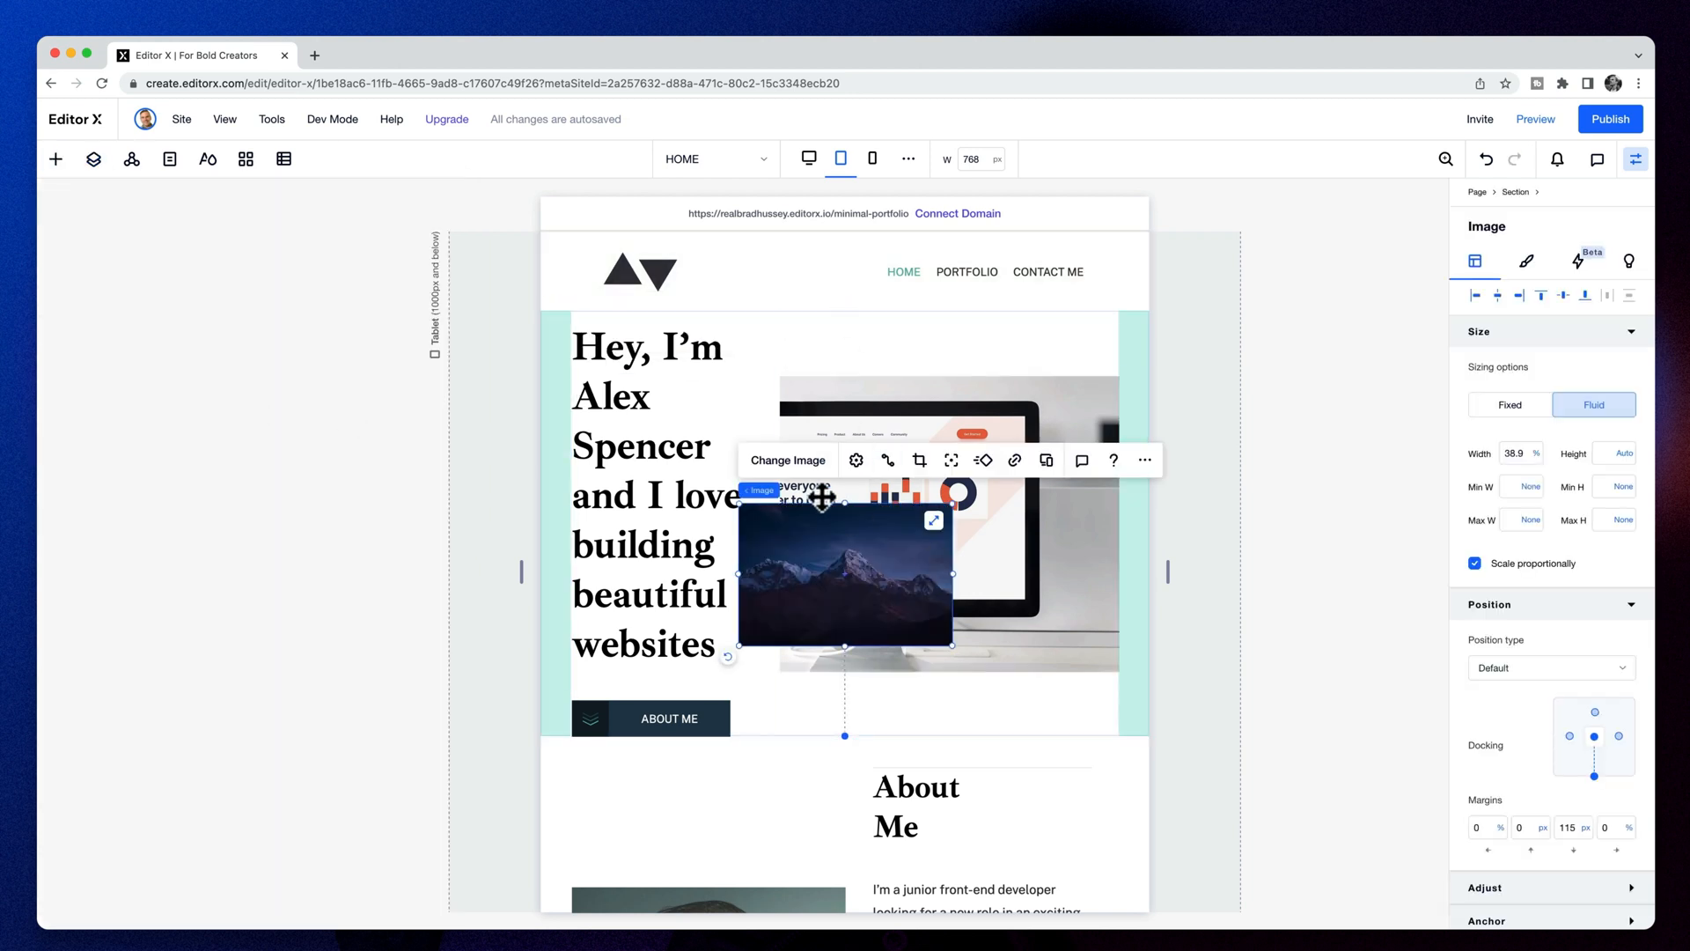
Replace the new image with image-homepage-hero_2x.jpg from the site files and name its layer Hero Image - Tablet
{"action": "left_click", "coordinate": [787, 460]}
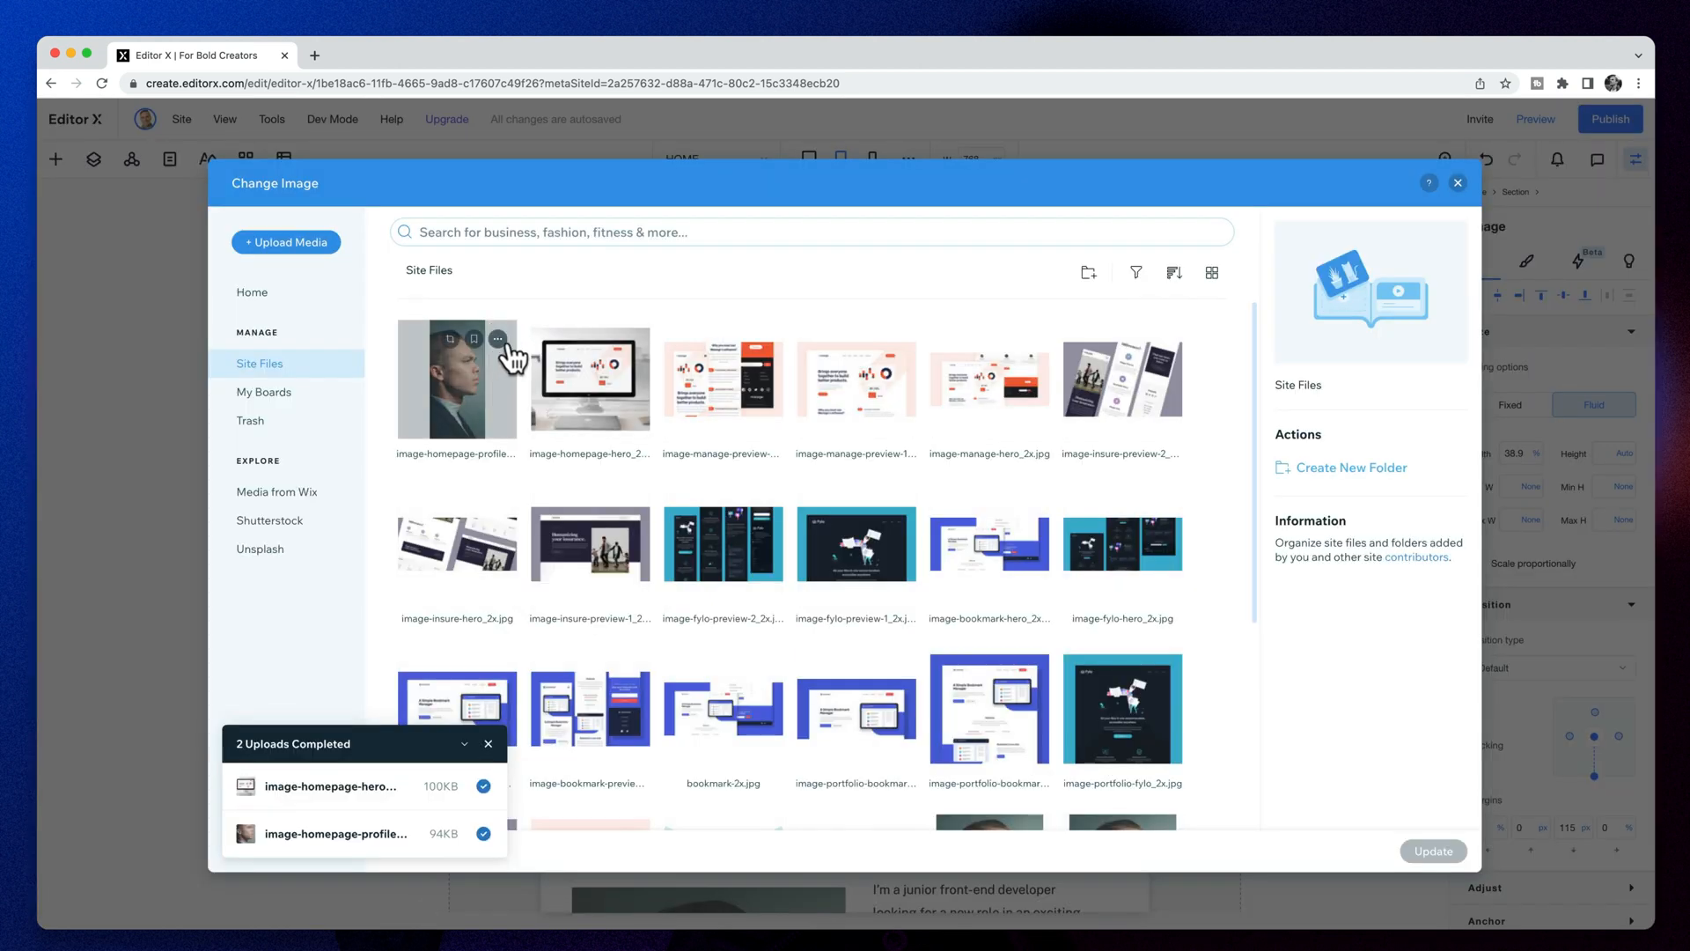
{"action": "left_click", "coordinate": [607, 434]}
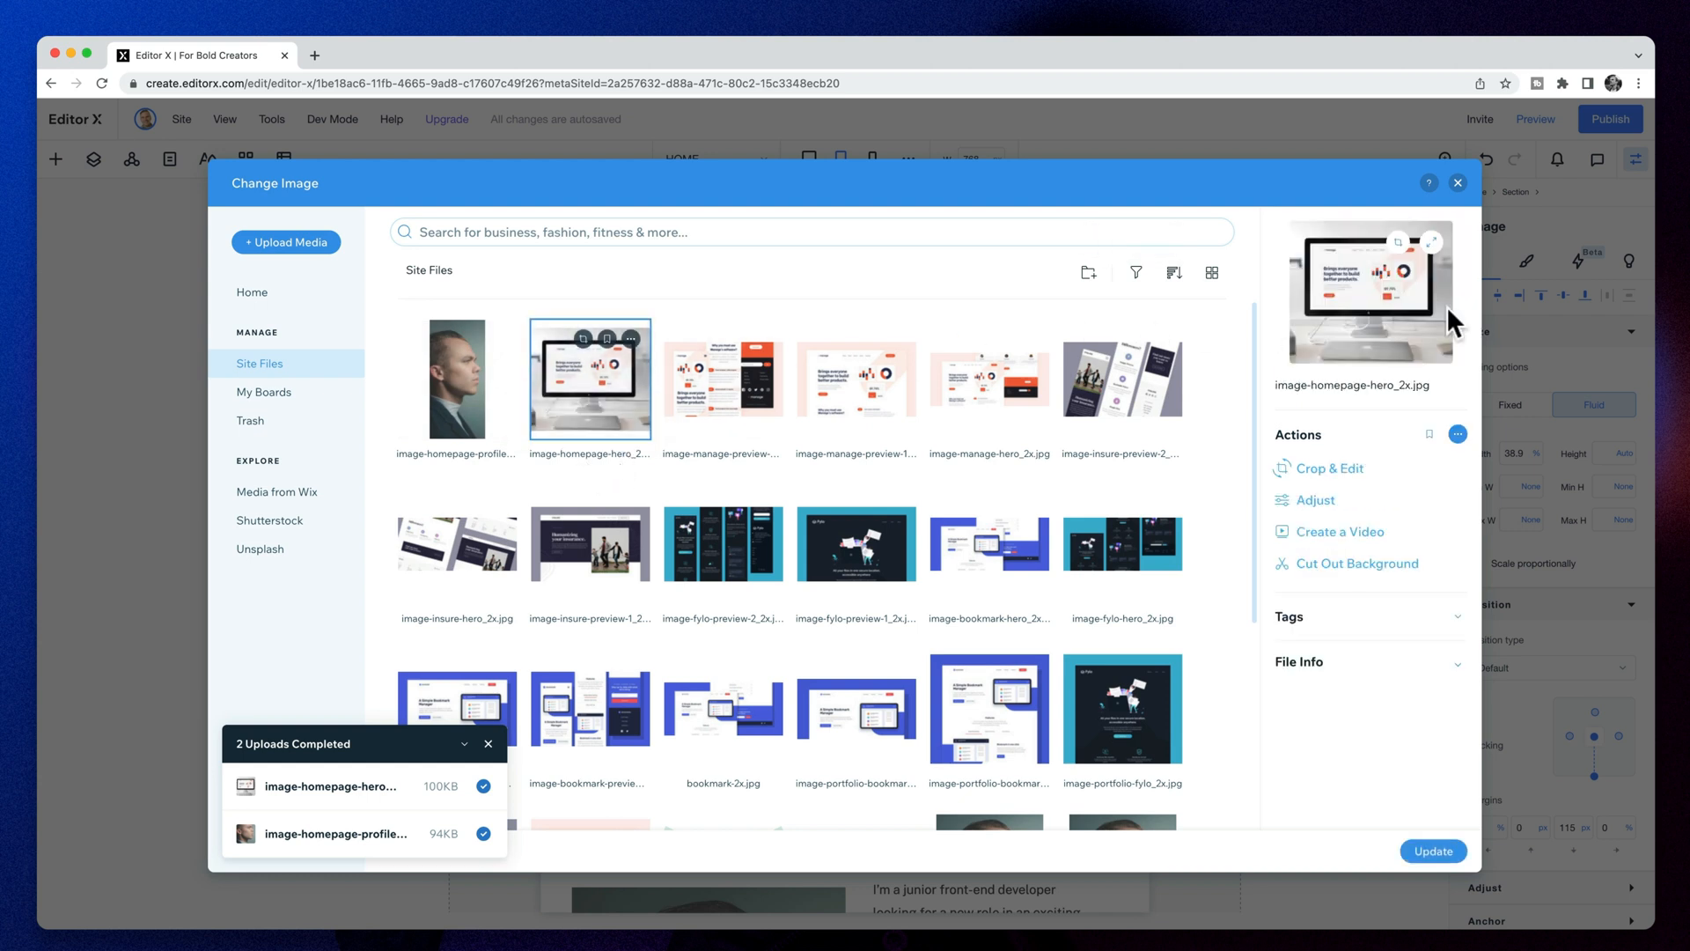
{"action": "left_click", "coordinate": [1434, 851]}
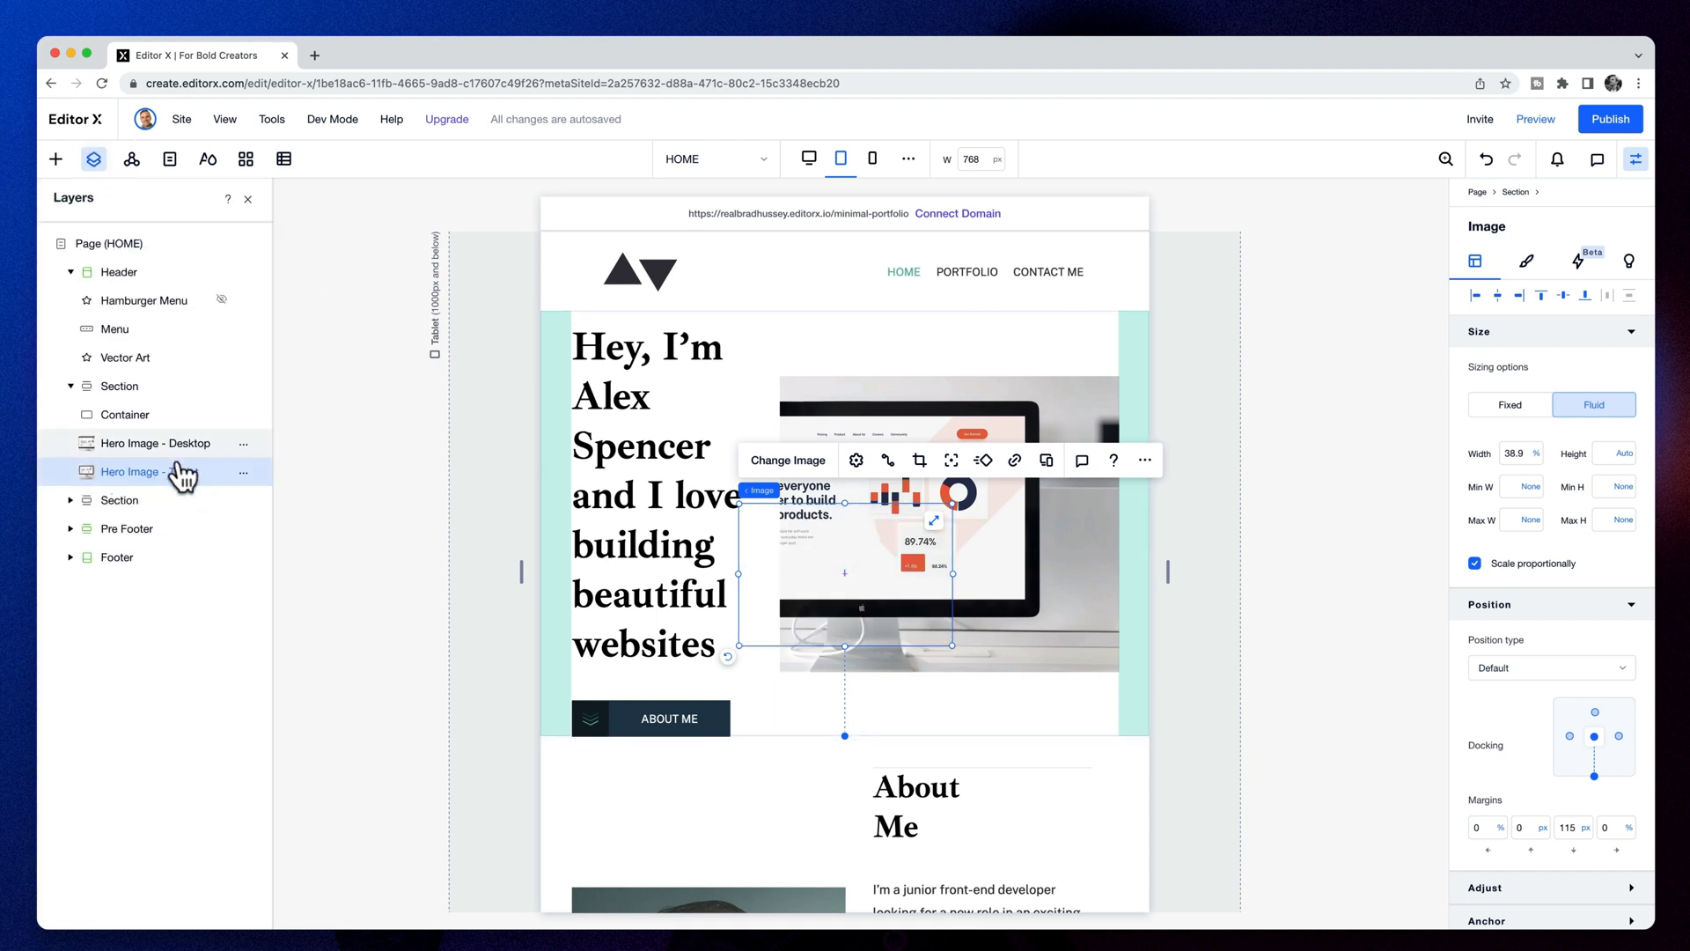
Hide the Hero Image - Desktop layer at the tablet breakpoint
{"action": "left_click", "coordinate": [236, 446]}
{"action": "left_click", "coordinate": [243, 443]}
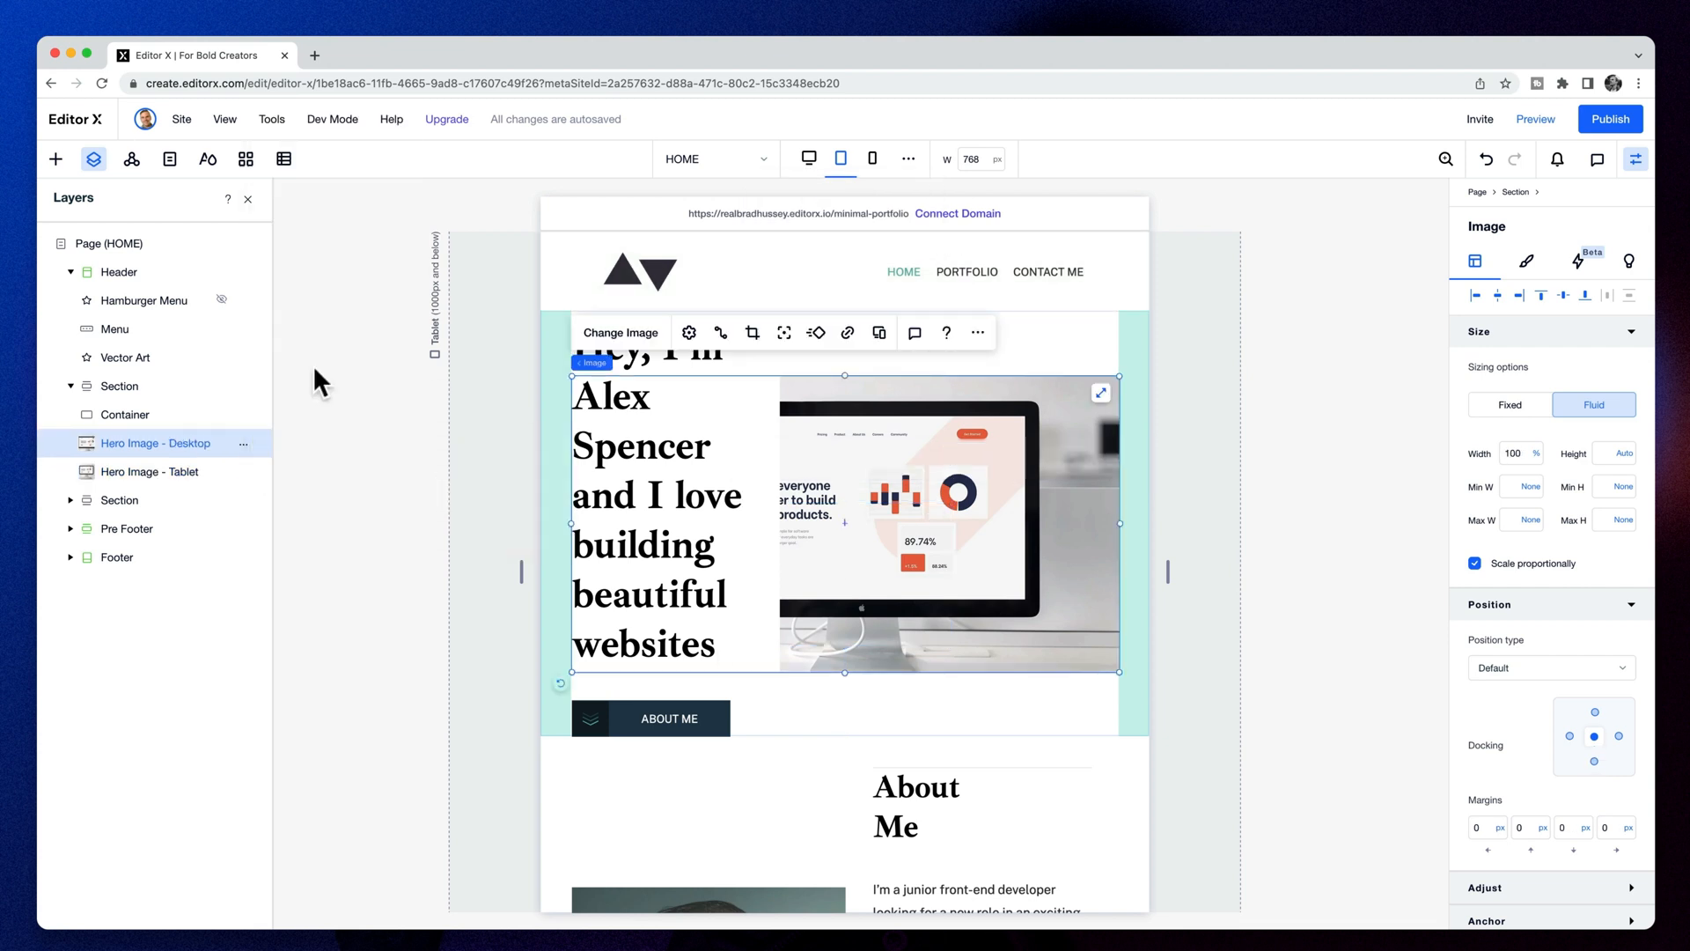
{"action": "left_click", "coordinate": [319, 356]}
Set the Hero Image - Tablet to 100% width and 600 px height
{"action": "left_click", "coordinate": [851, 561]}
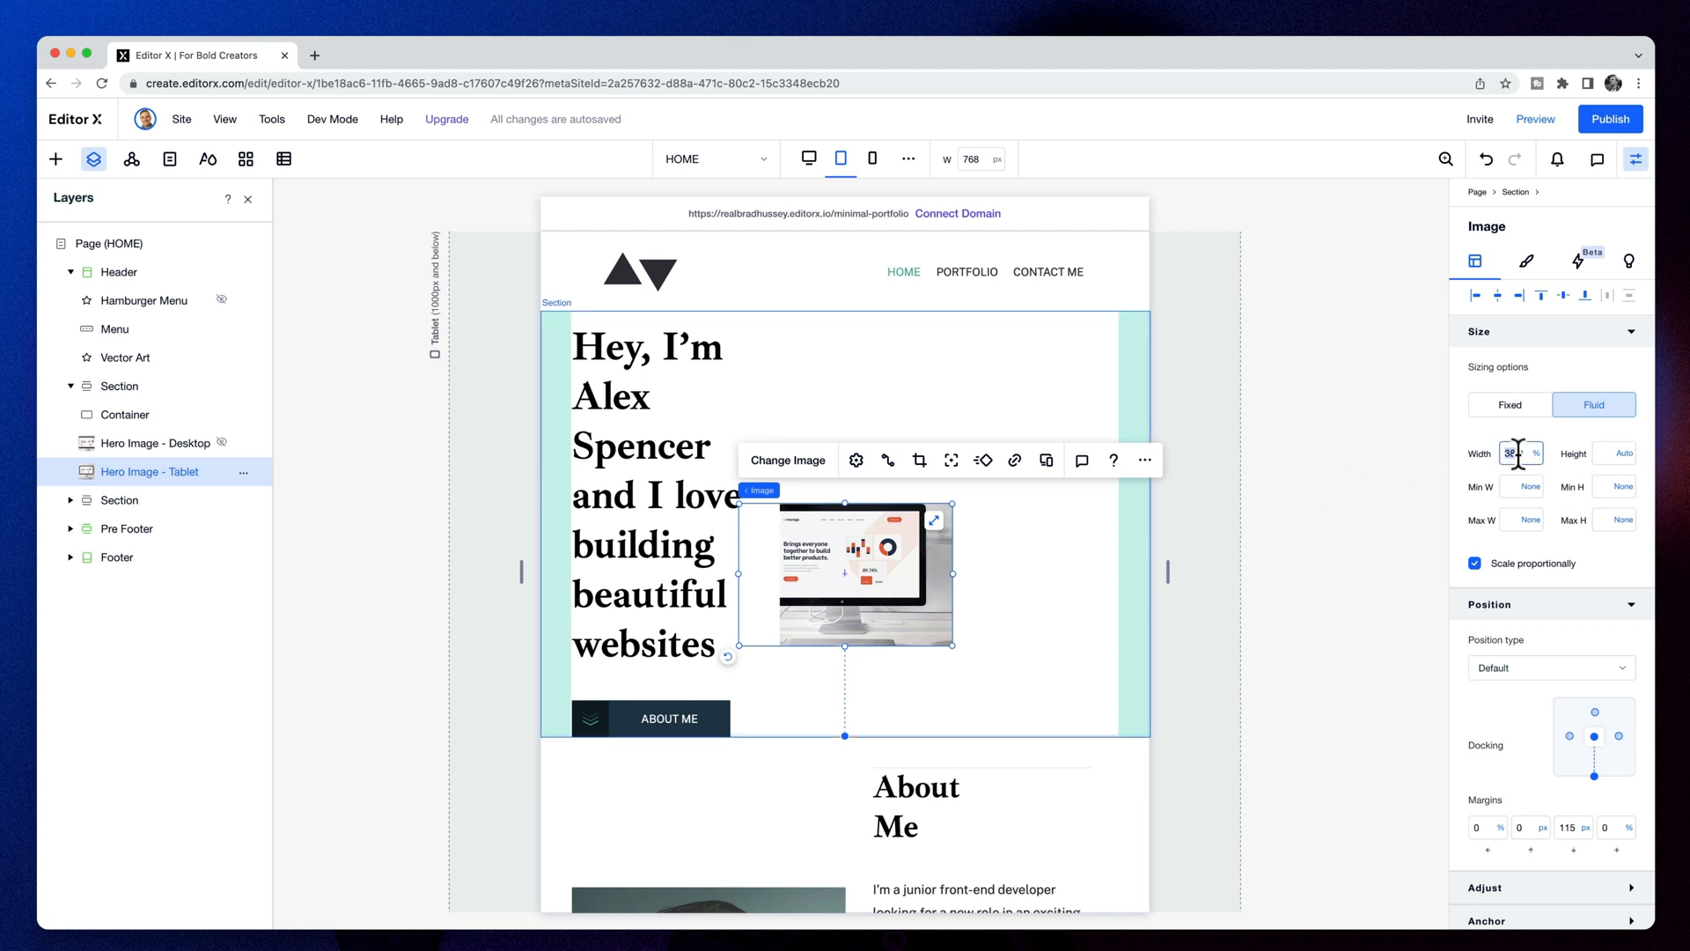
{"action": "key", "text": "Return"}
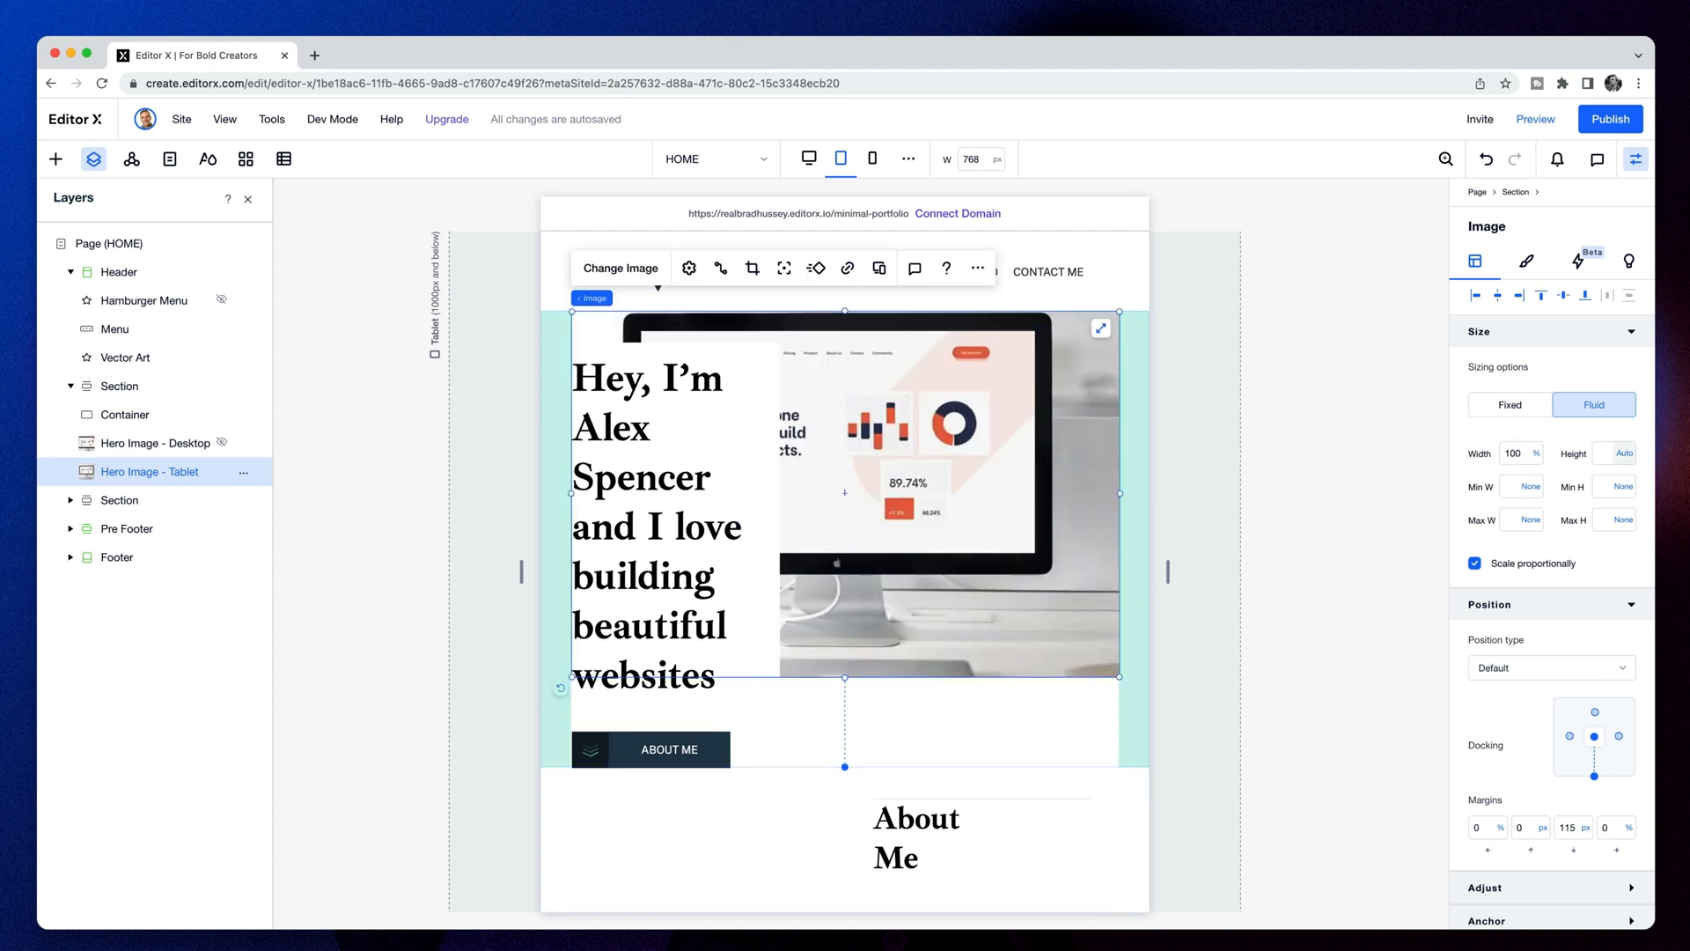
{"action": "left_click", "coordinate": [1622, 453]}
{"action": "type", "text": "600px"}
{"action": "key", "text": "Return"}
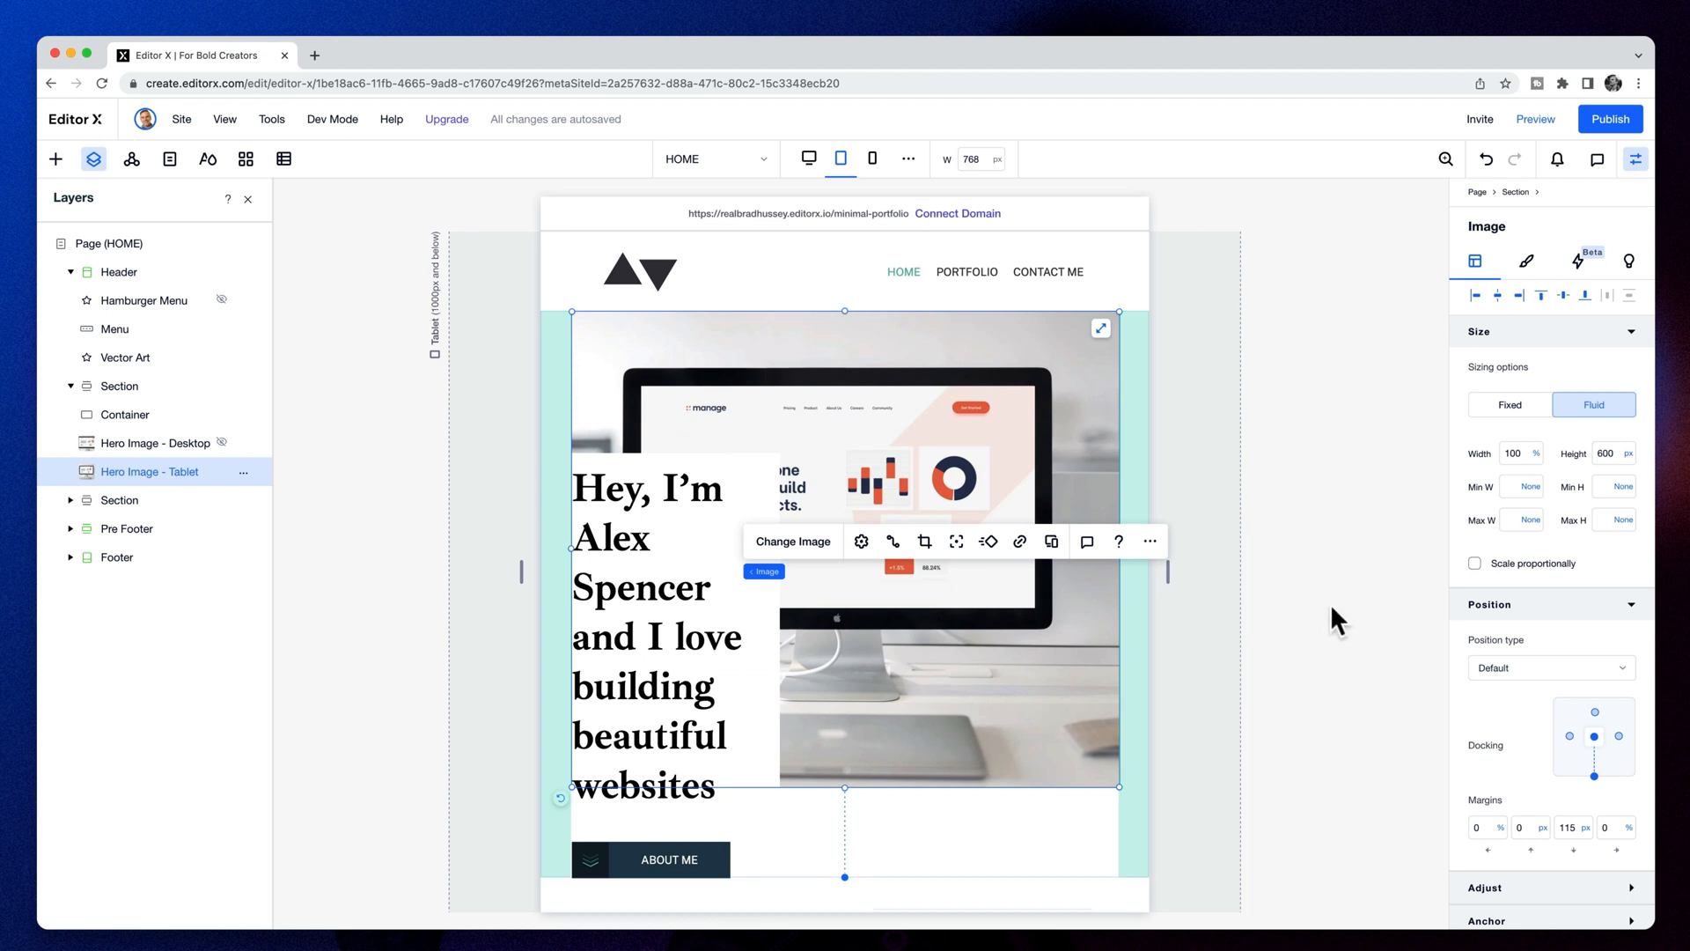
Check the hero at the desktop and tablet breakpoints and compare it with the Figma tablet design
{"action": "left_click", "coordinate": [810, 160]}
{"action": "scroll", "coordinate": [1056, 449], "scroll_direction": "down", "scroll_amount": 2}
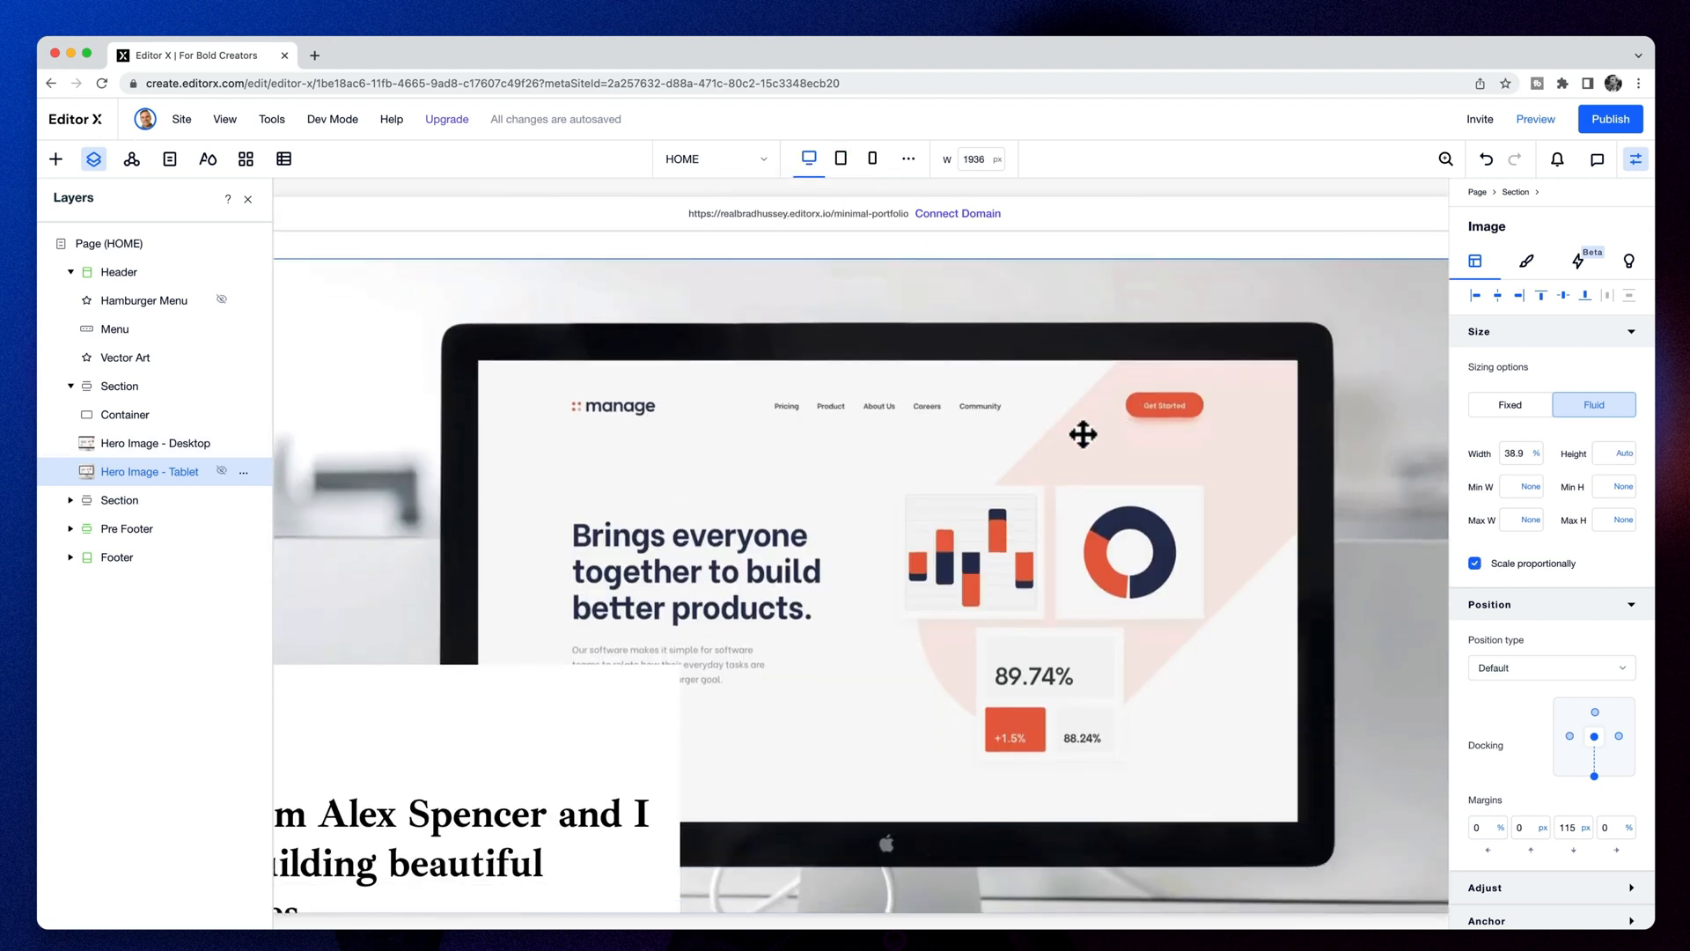
{"action": "left_click", "coordinate": [843, 162]}
{"action": "scroll", "coordinate": [998, 308], "scroll_direction": "up", "scroll_amount": 2}
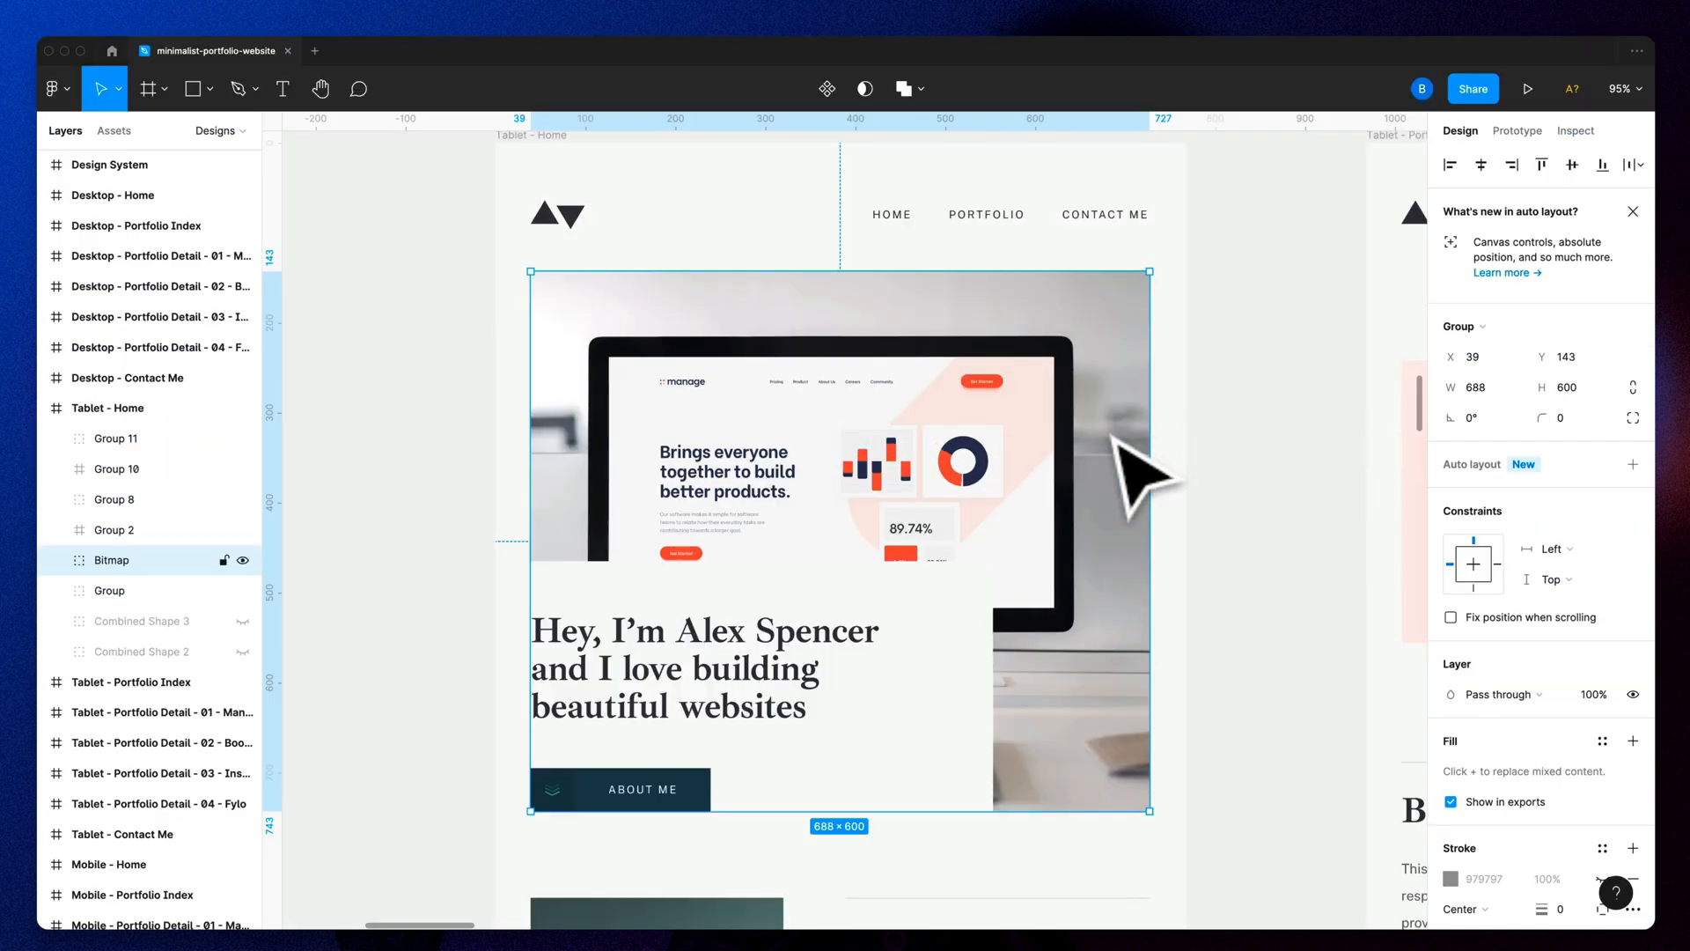
{"action": "scroll", "coordinate": [1125, 472], "scroll_direction": "down", "scroll_amount": 3}
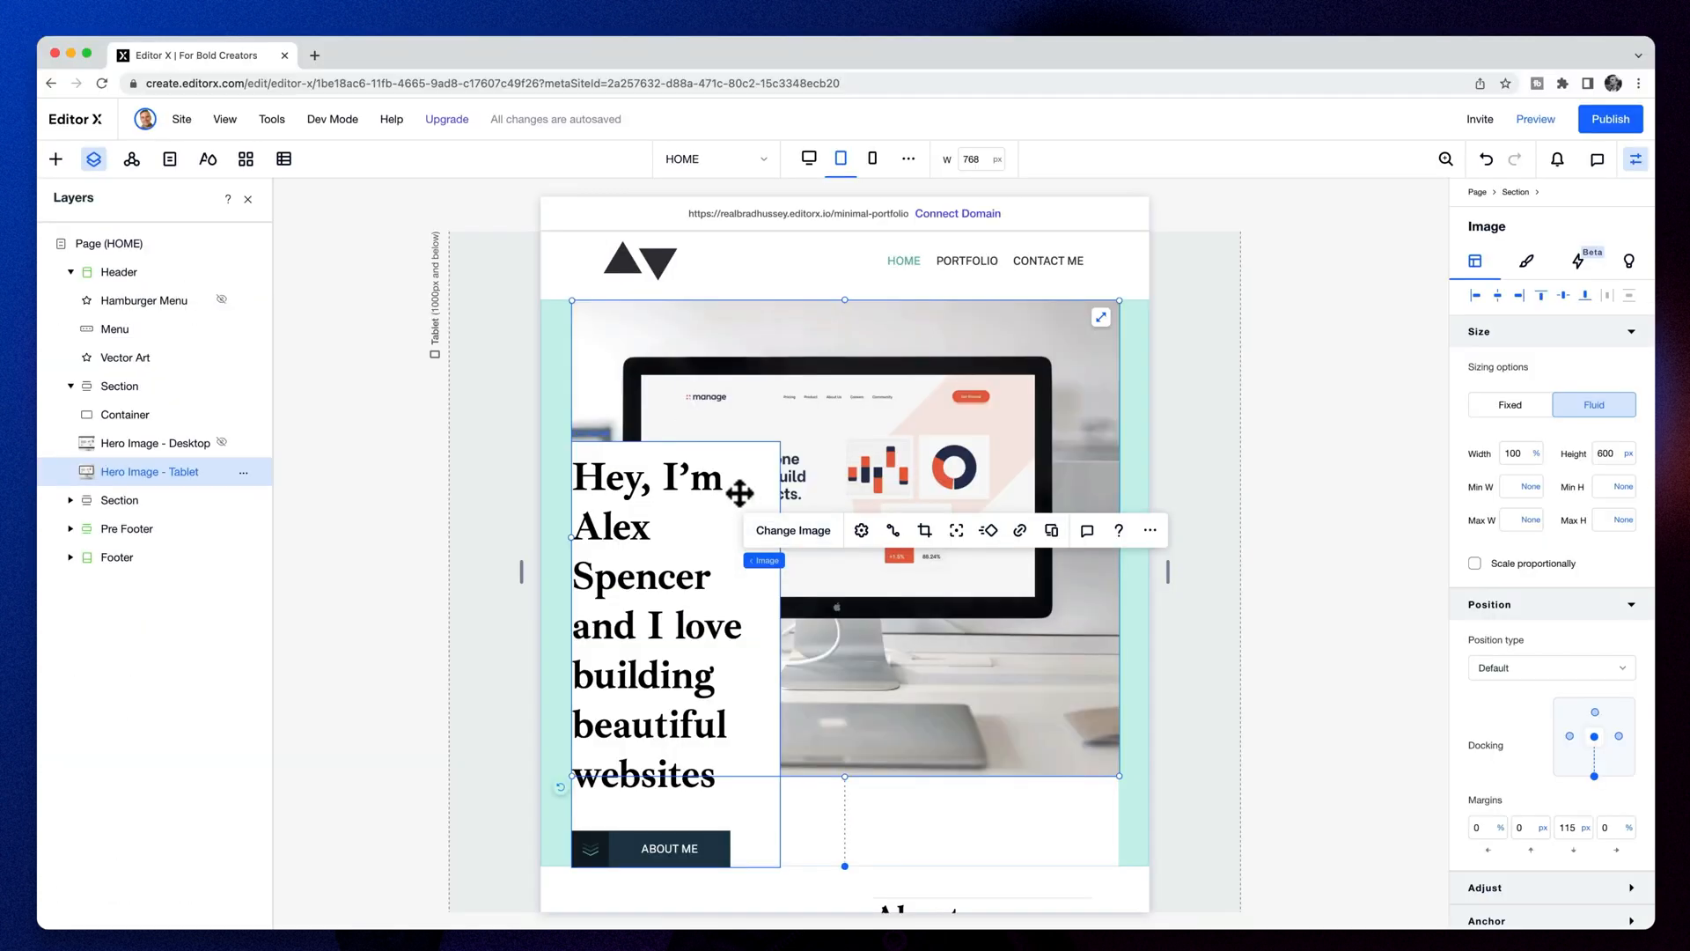
Resize the hero text container to about 78.1% width and 315 px minimum height, aligning its bottom edge with the hero image
{"action": "left_click", "coordinate": [779, 649]}
{"action": "left_click_drag", "start_coordinate": [781, 648], "coordinate": [1000, 671]}
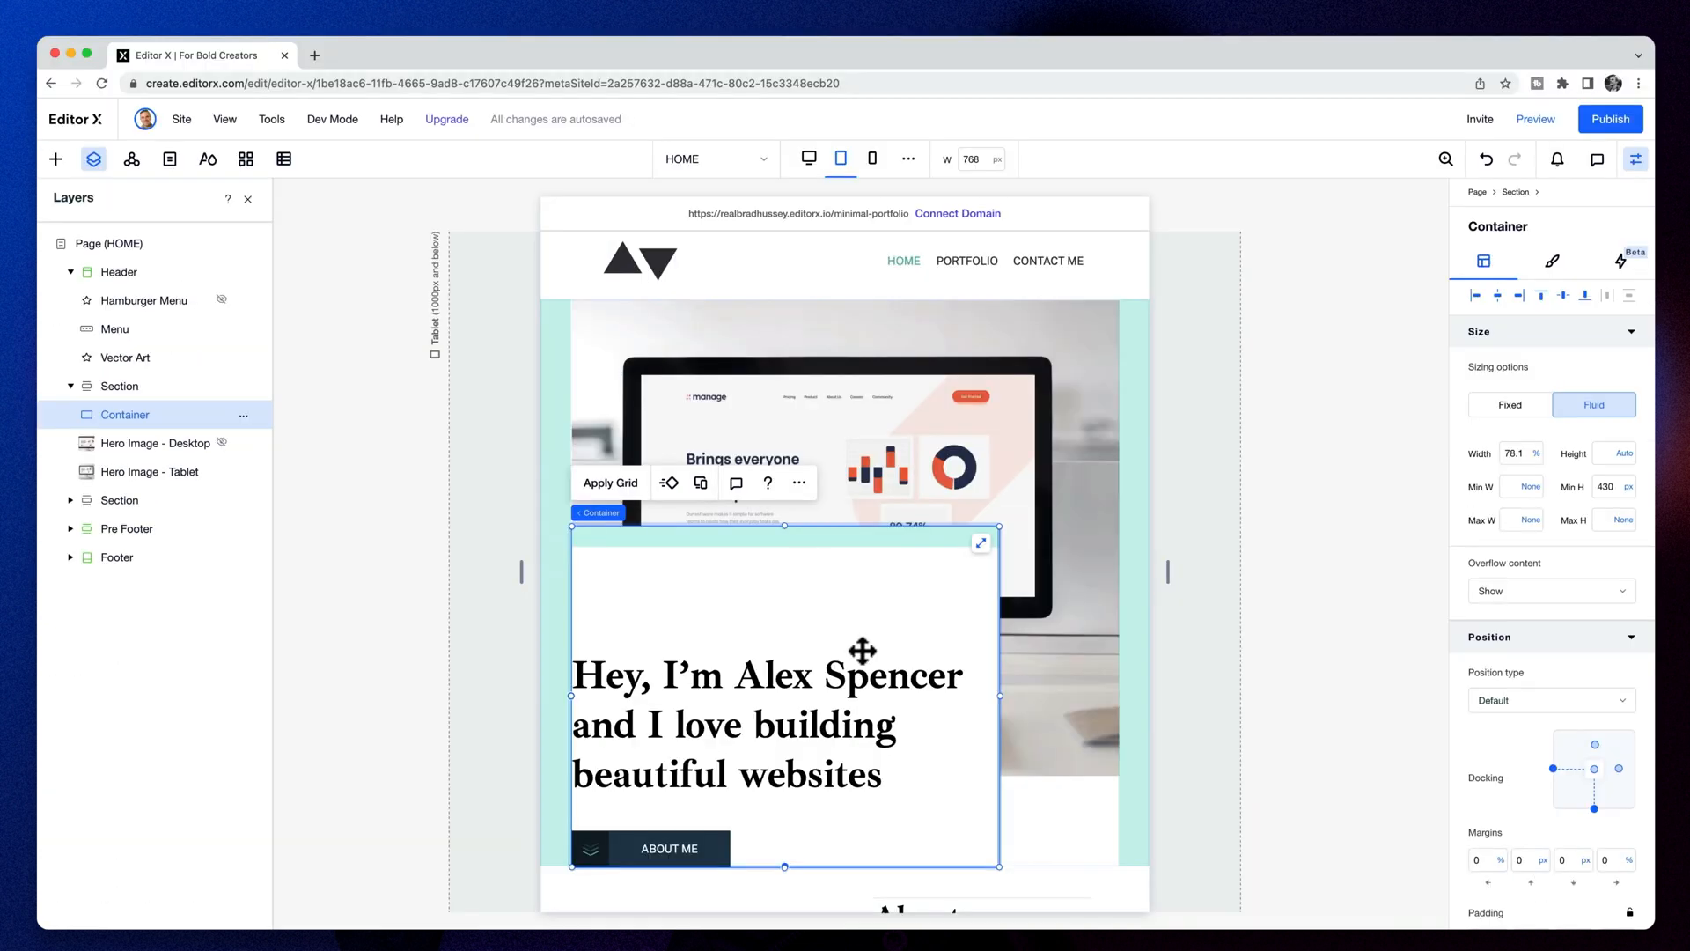
{"action": "scroll", "coordinate": [798, 789], "scroll_direction": "down", "scroll_amount": 1}
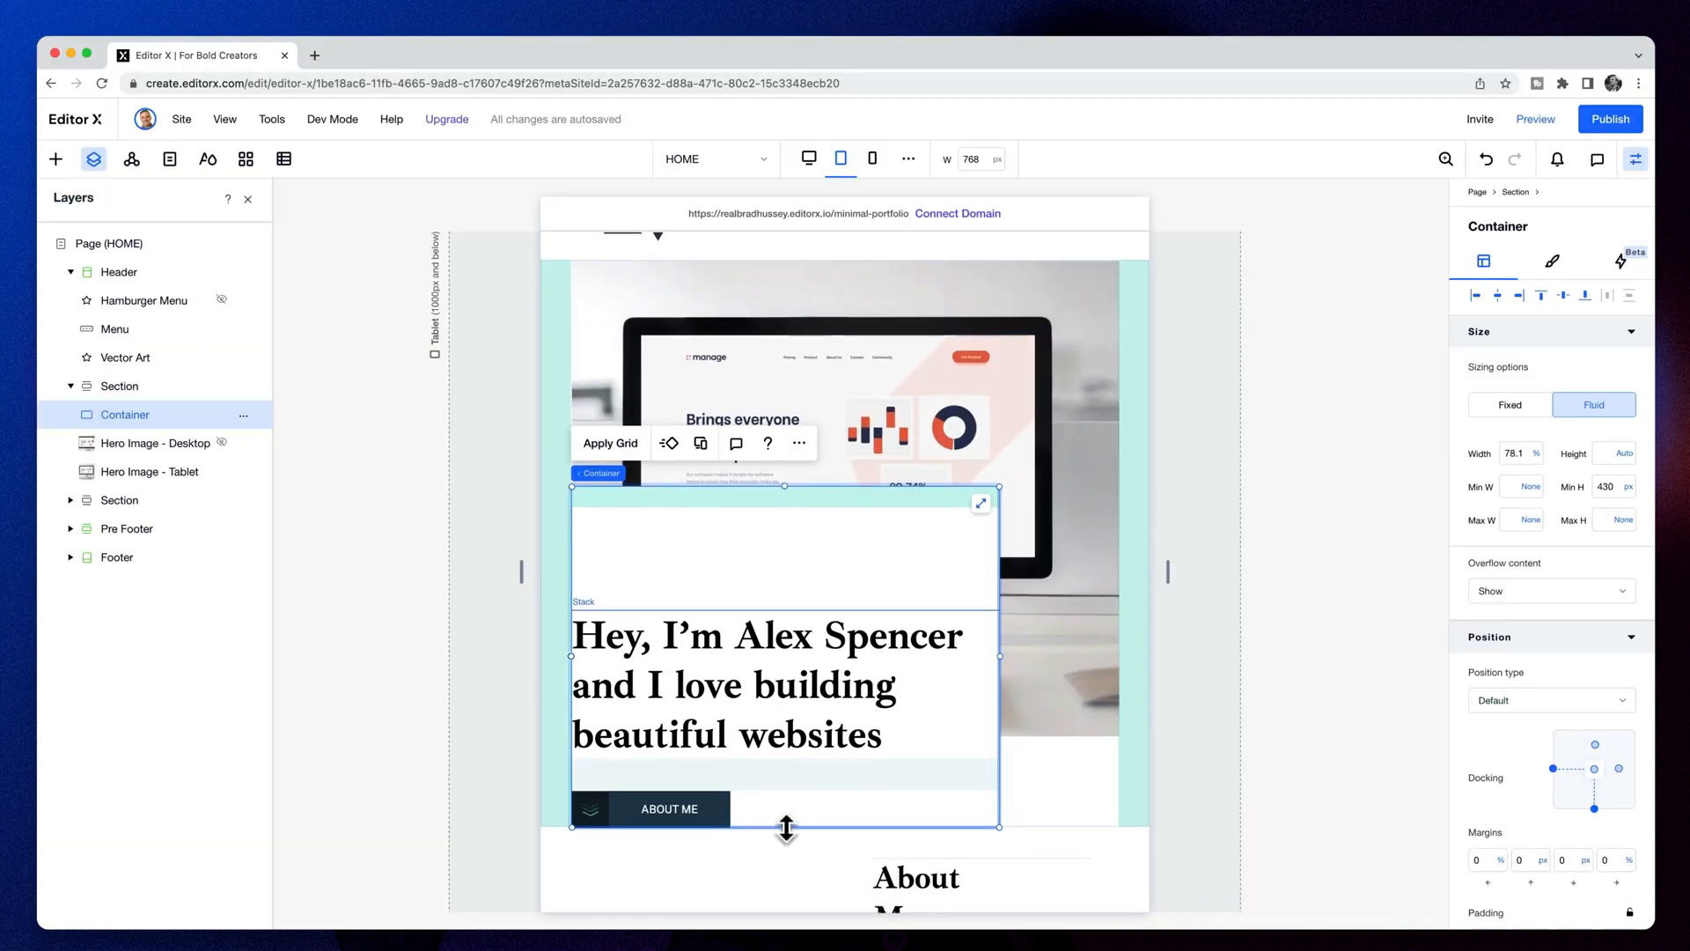
{"action": "left_click_drag", "start_coordinate": [786, 828], "coordinate": [784, 736]}
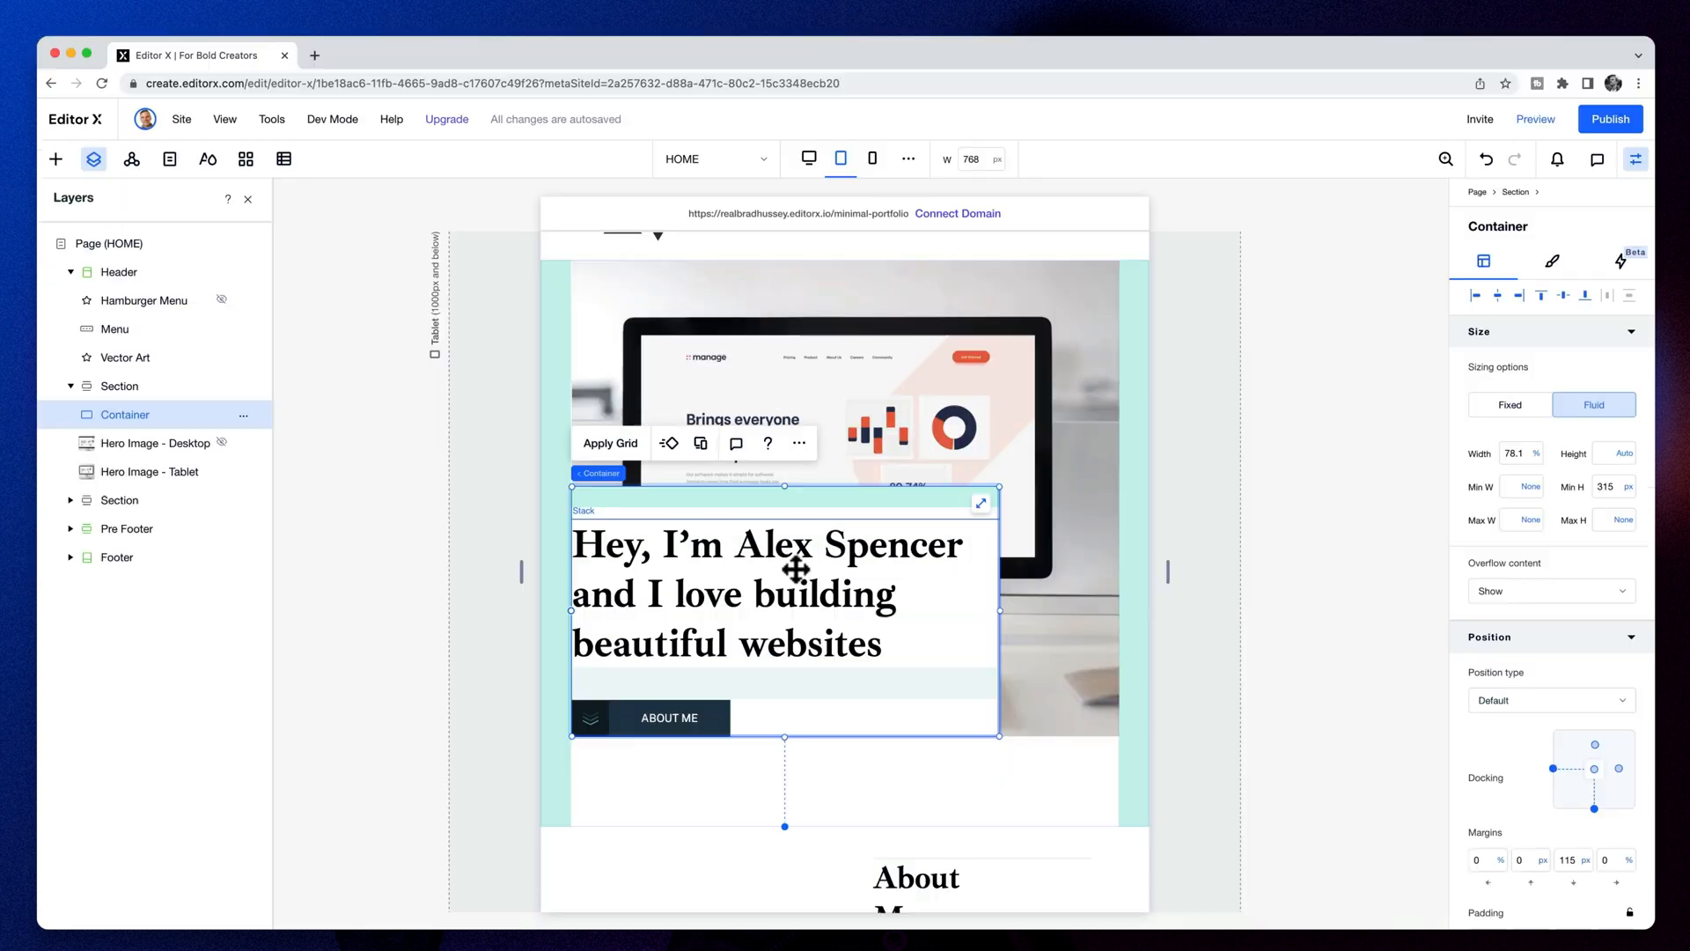
Apply the Heading 2 style with an H1 tag to the hero heading and narrow its container to 67.5% width
{"action": "left_click", "coordinate": [756, 544]}
{"action": "left_click", "coordinate": [756, 544]}
{"action": "left_click", "coordinate": [409, 368]}
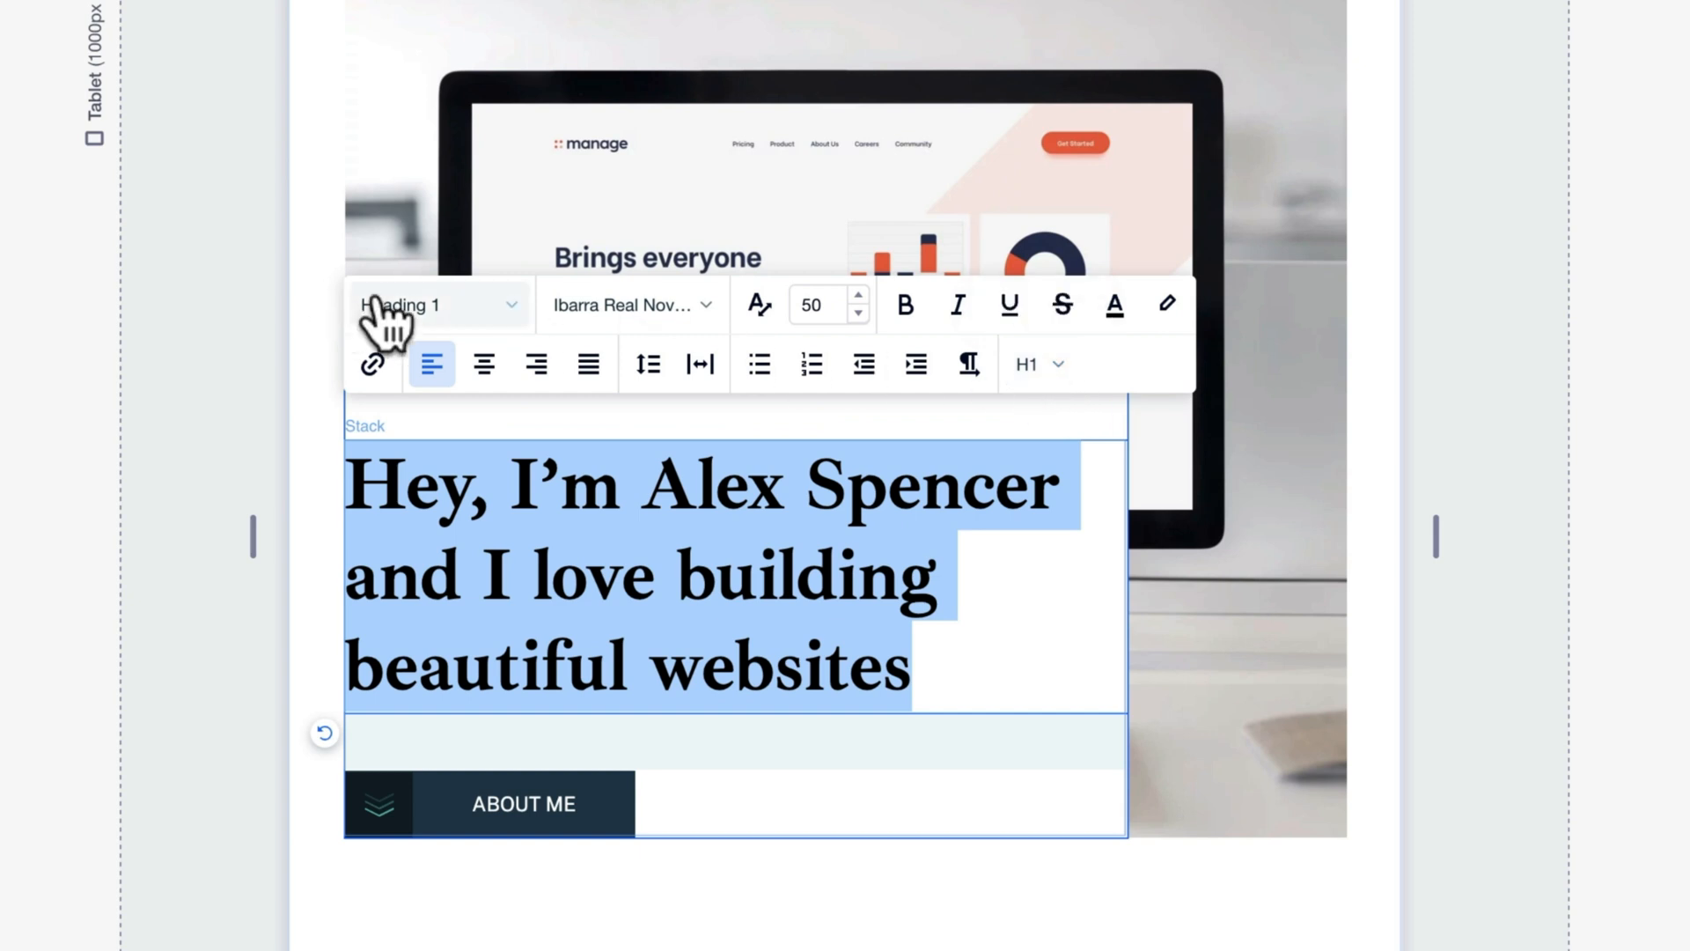
{"action": "left_click", "coordinate": [380, 316]}
{"action": "left_click", "coordinate": [553, 480]}
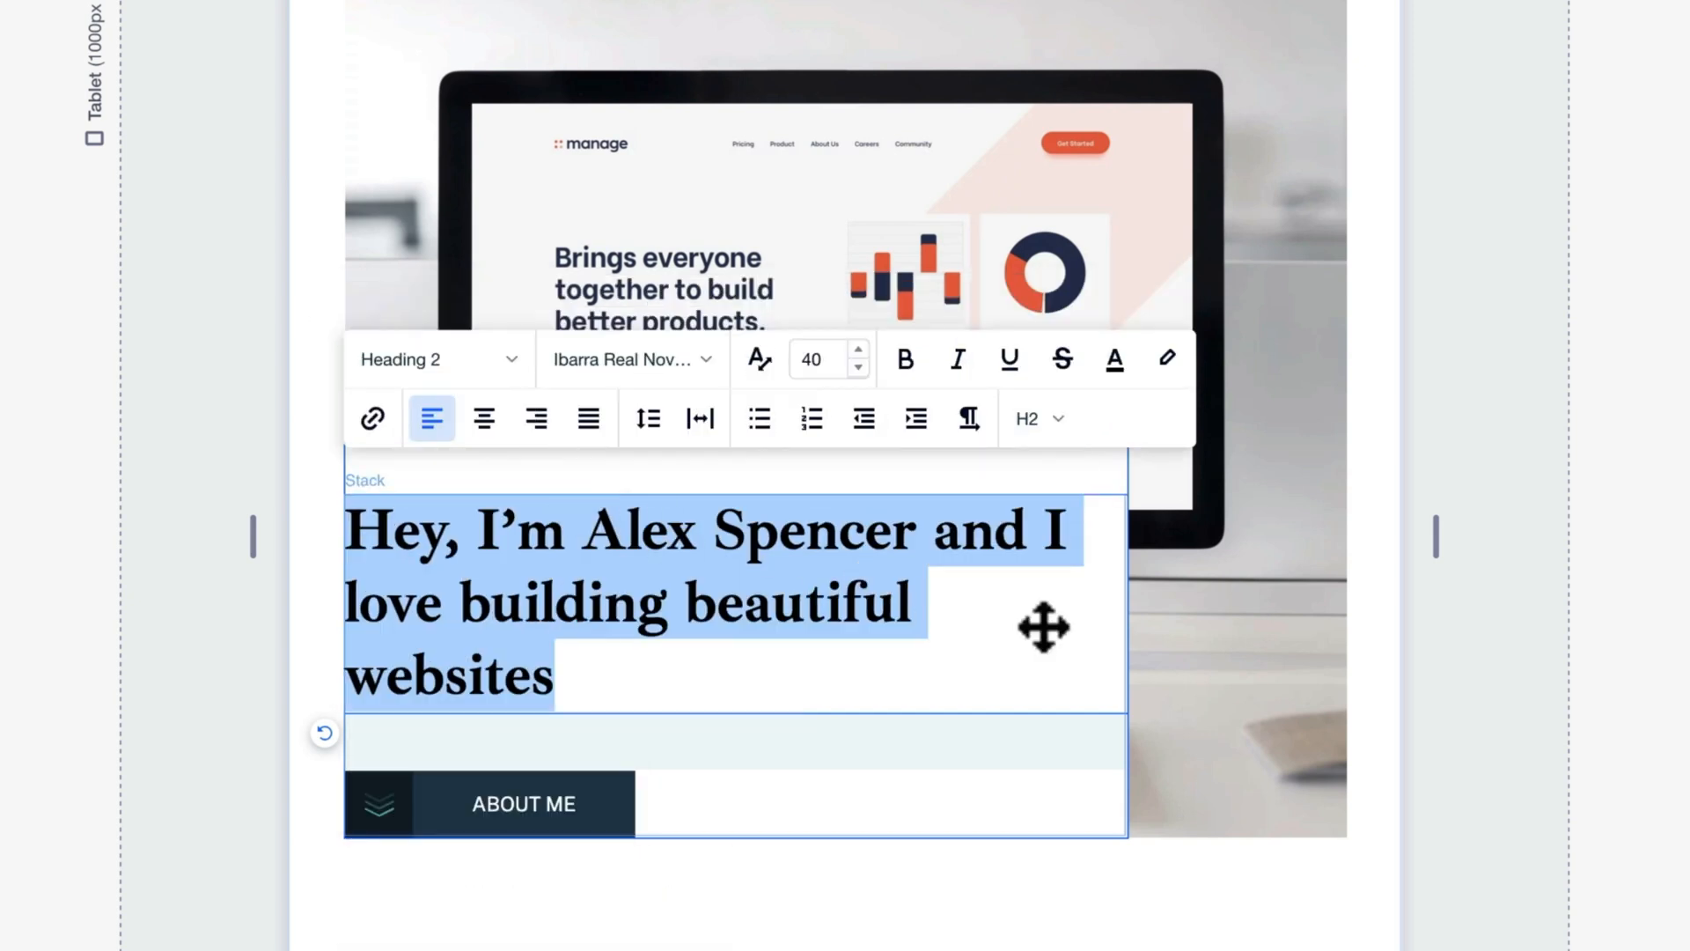
{"action": "left_click", "coordinate": [1044, 440]}
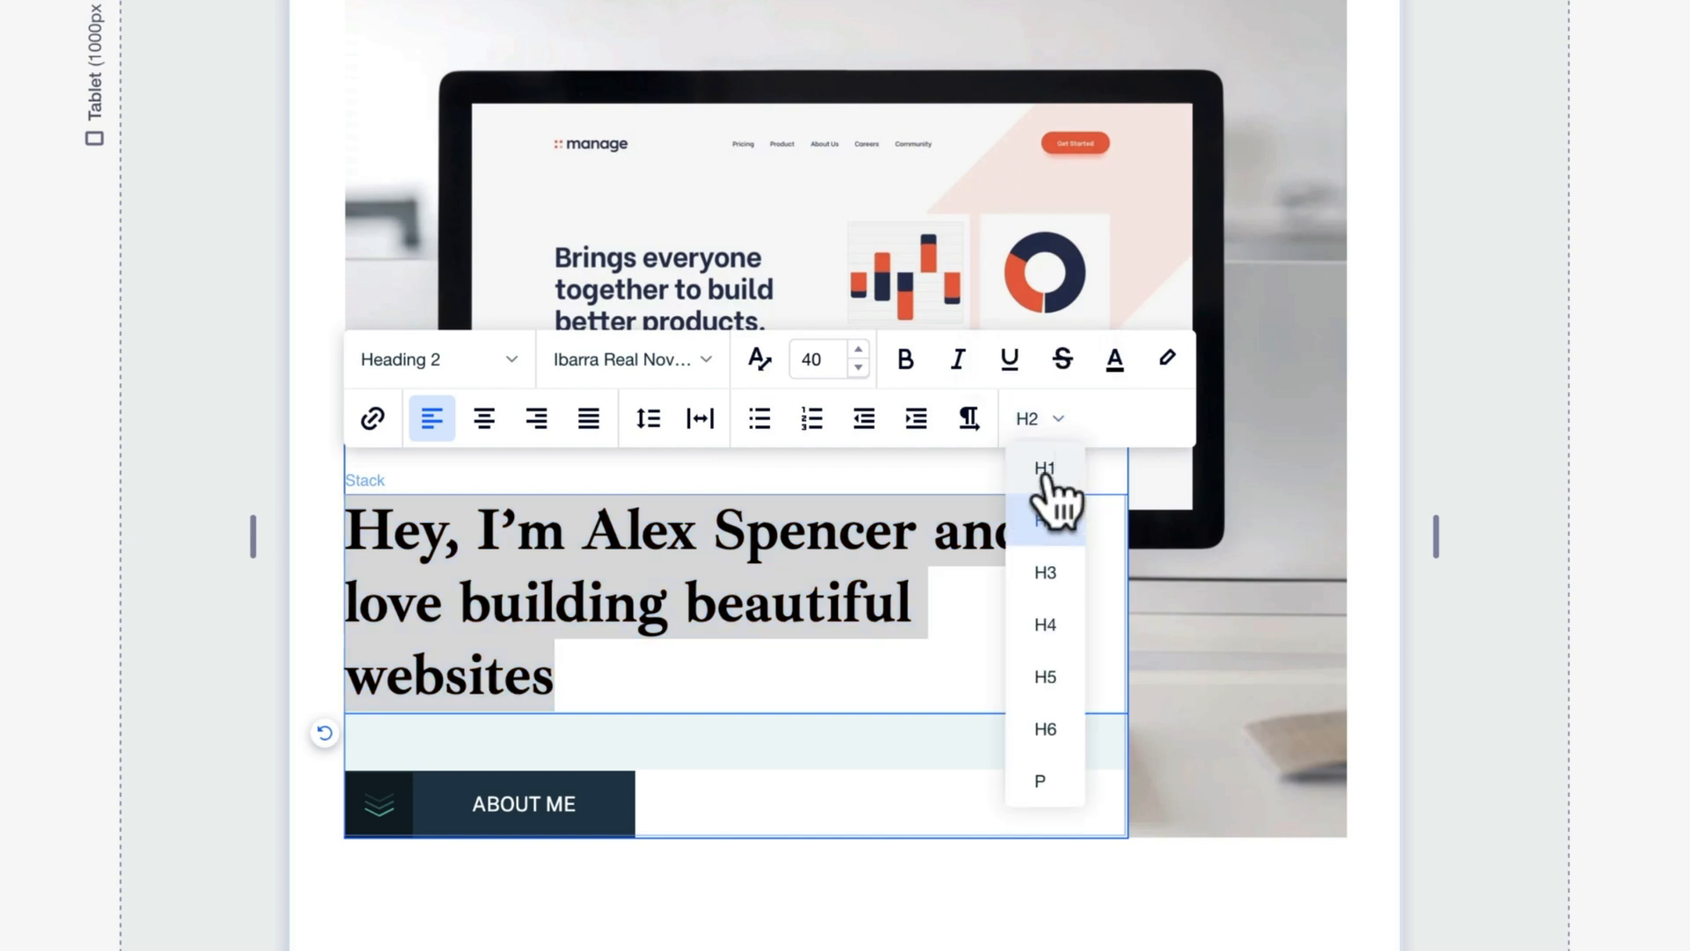
{"action": "left_click", "coordinate": [1045, 469]}
{"action": "key", "text": "Escape"}
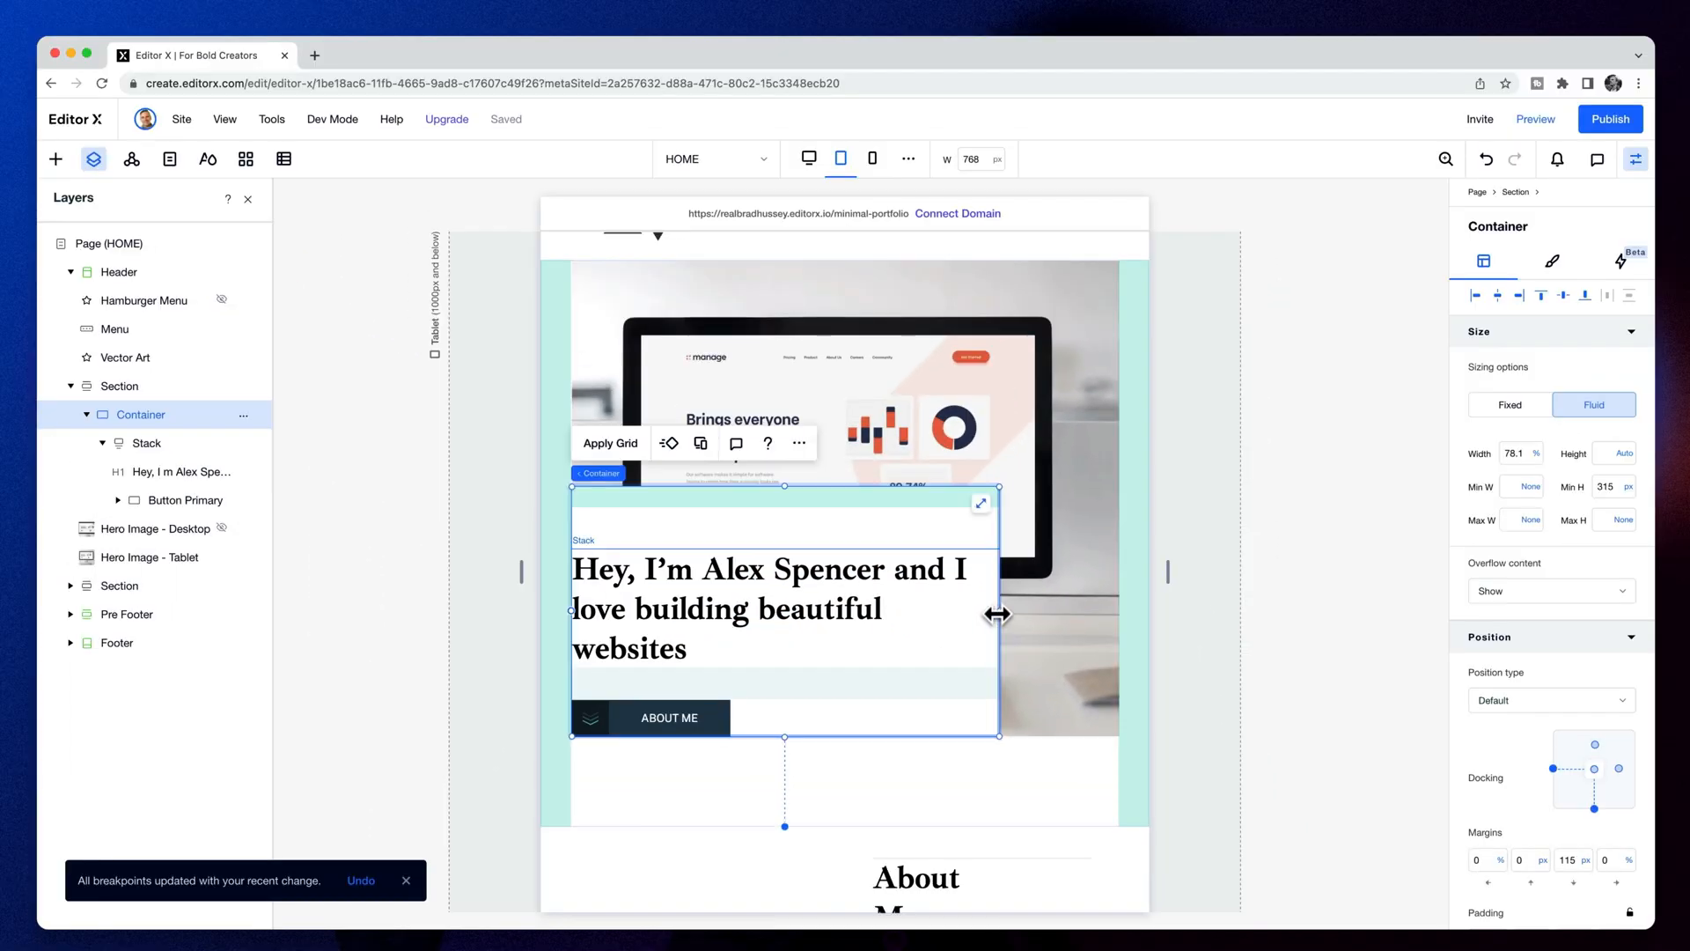
{"action": "left_click_drag", "start_coordinate": [997, 615], "coordinate": [942, 615]}
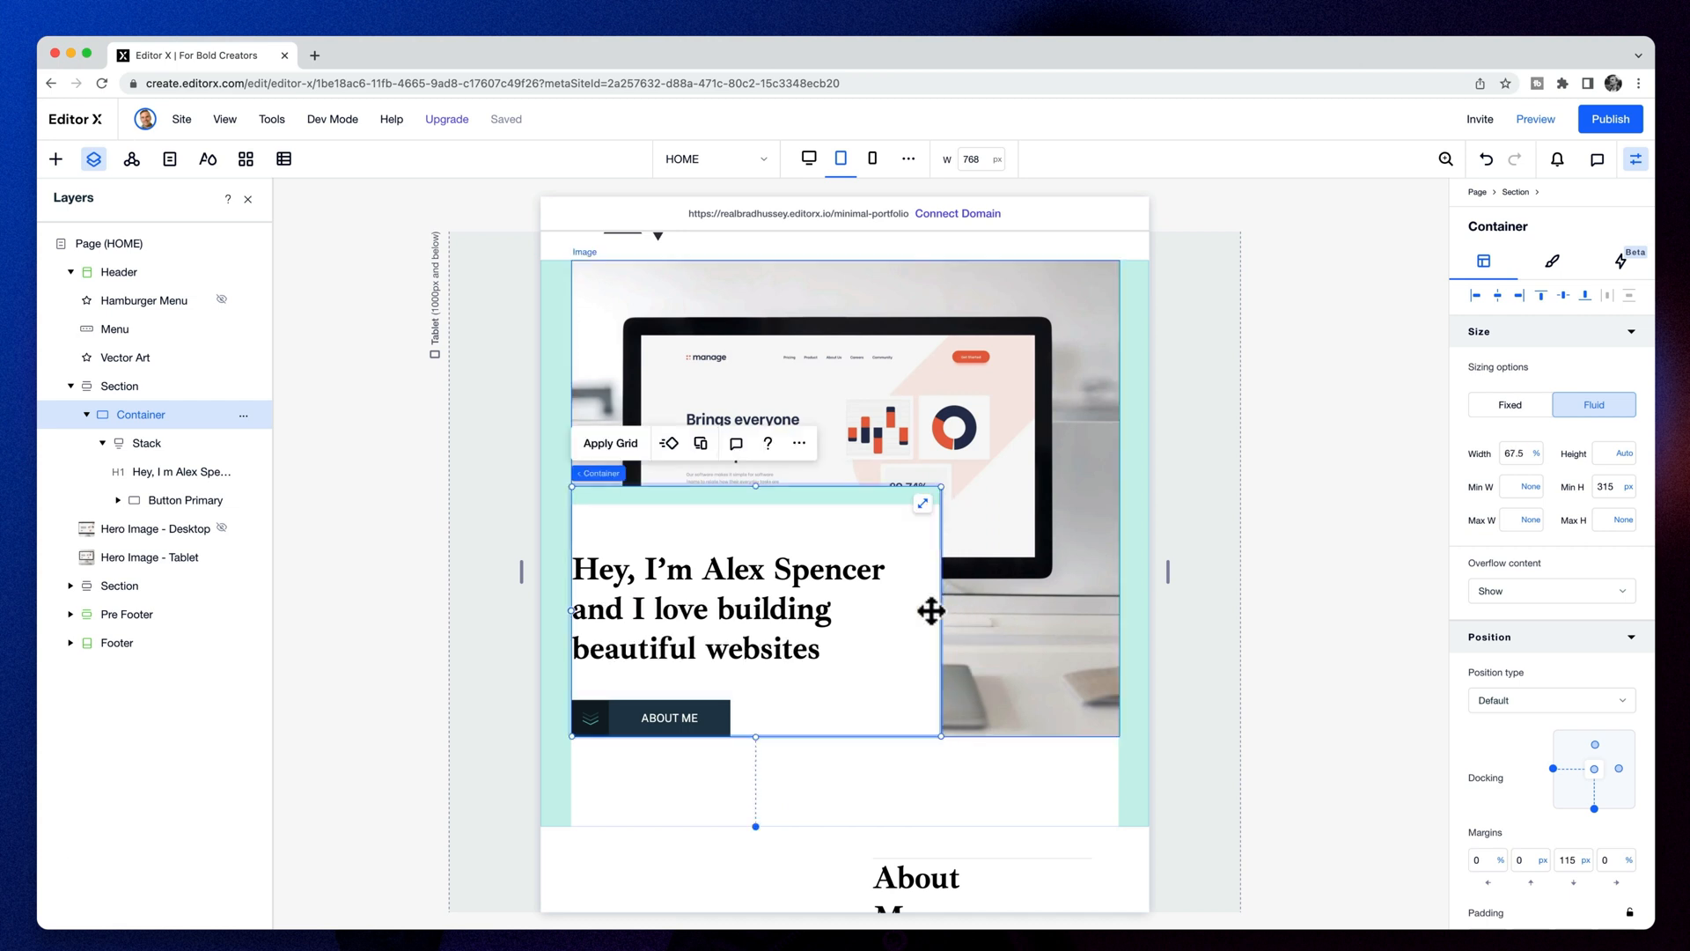
Set the bottom margin of the Hero Image - Tablet to 0 px
{"action": "left_click", "coordinate": [1096, 697]}
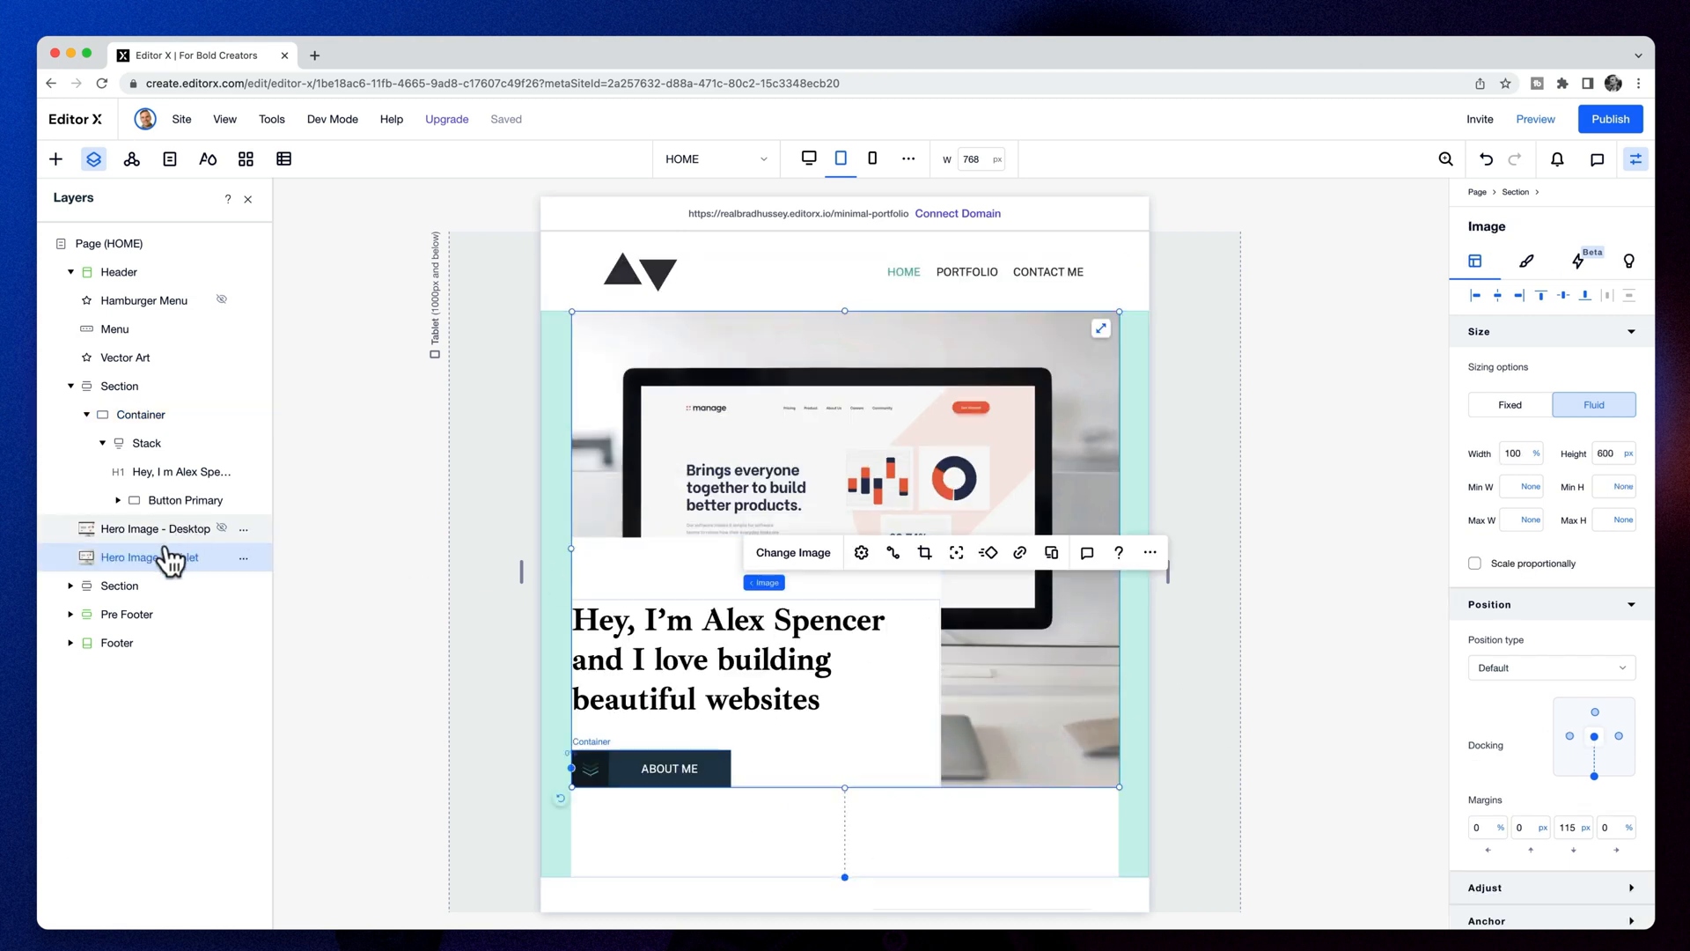
{"action": "scroll", "coordinate": [935, 453], "scroll_direction": "down", "scroll_amount": 1}
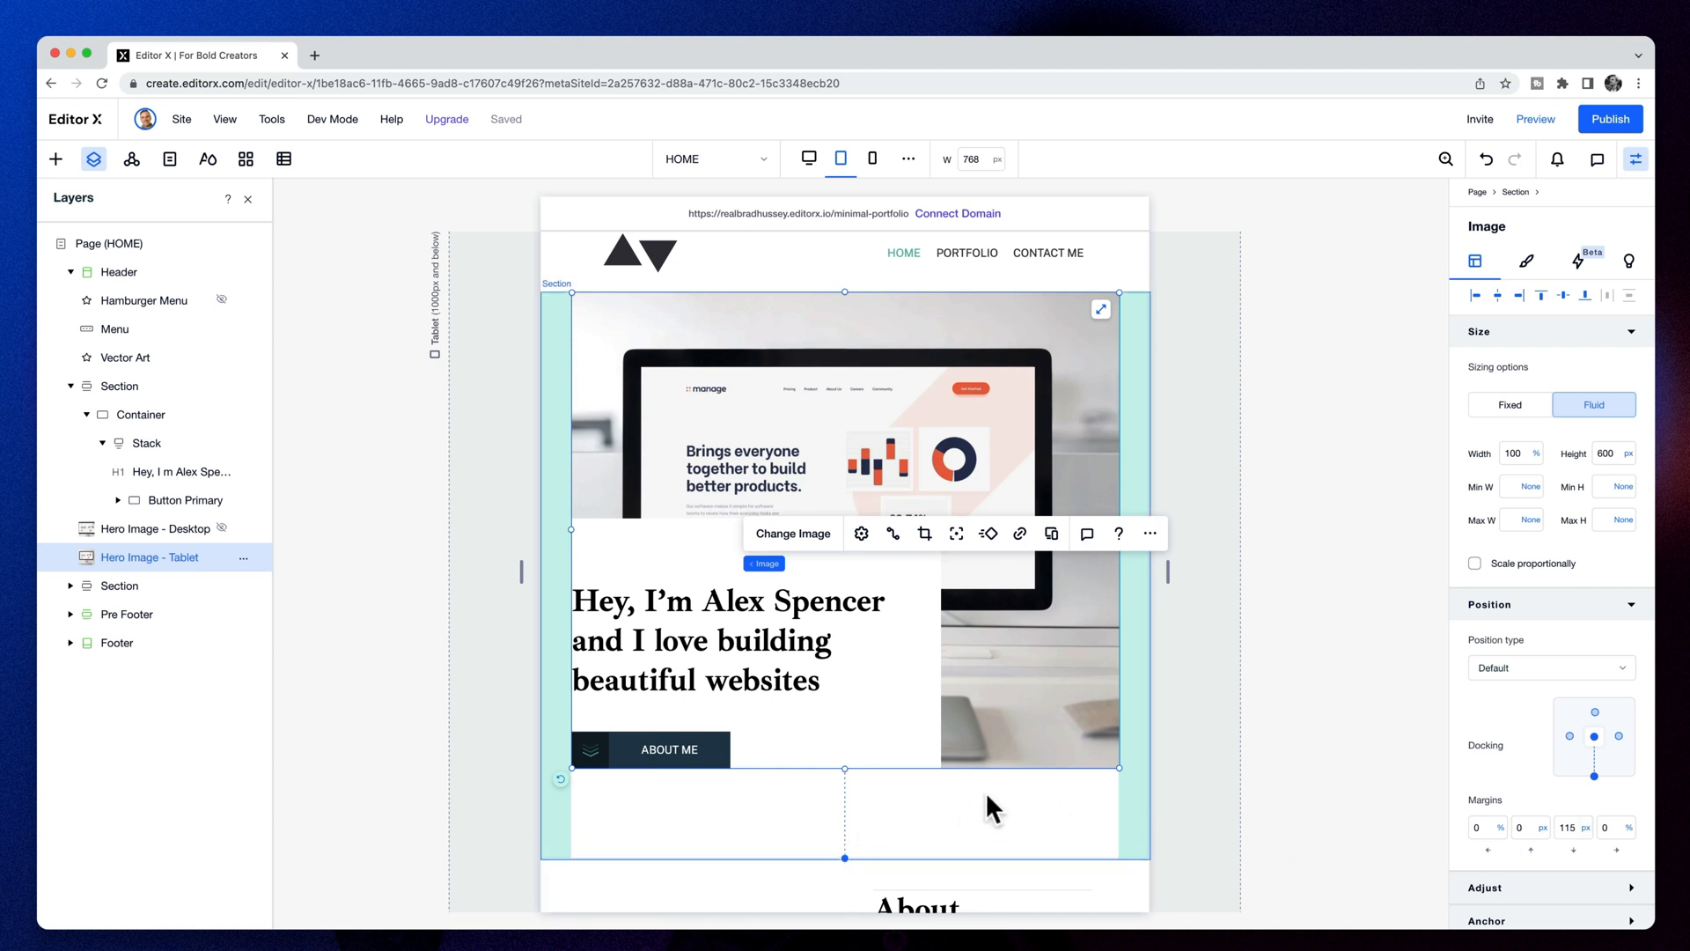
{"action": "scroll", "coordinate": [1479, 795], "scroll_direction": "down", "scroll_amount": 1}
{"action": "left_click", "coordinate": [1572, 828]}
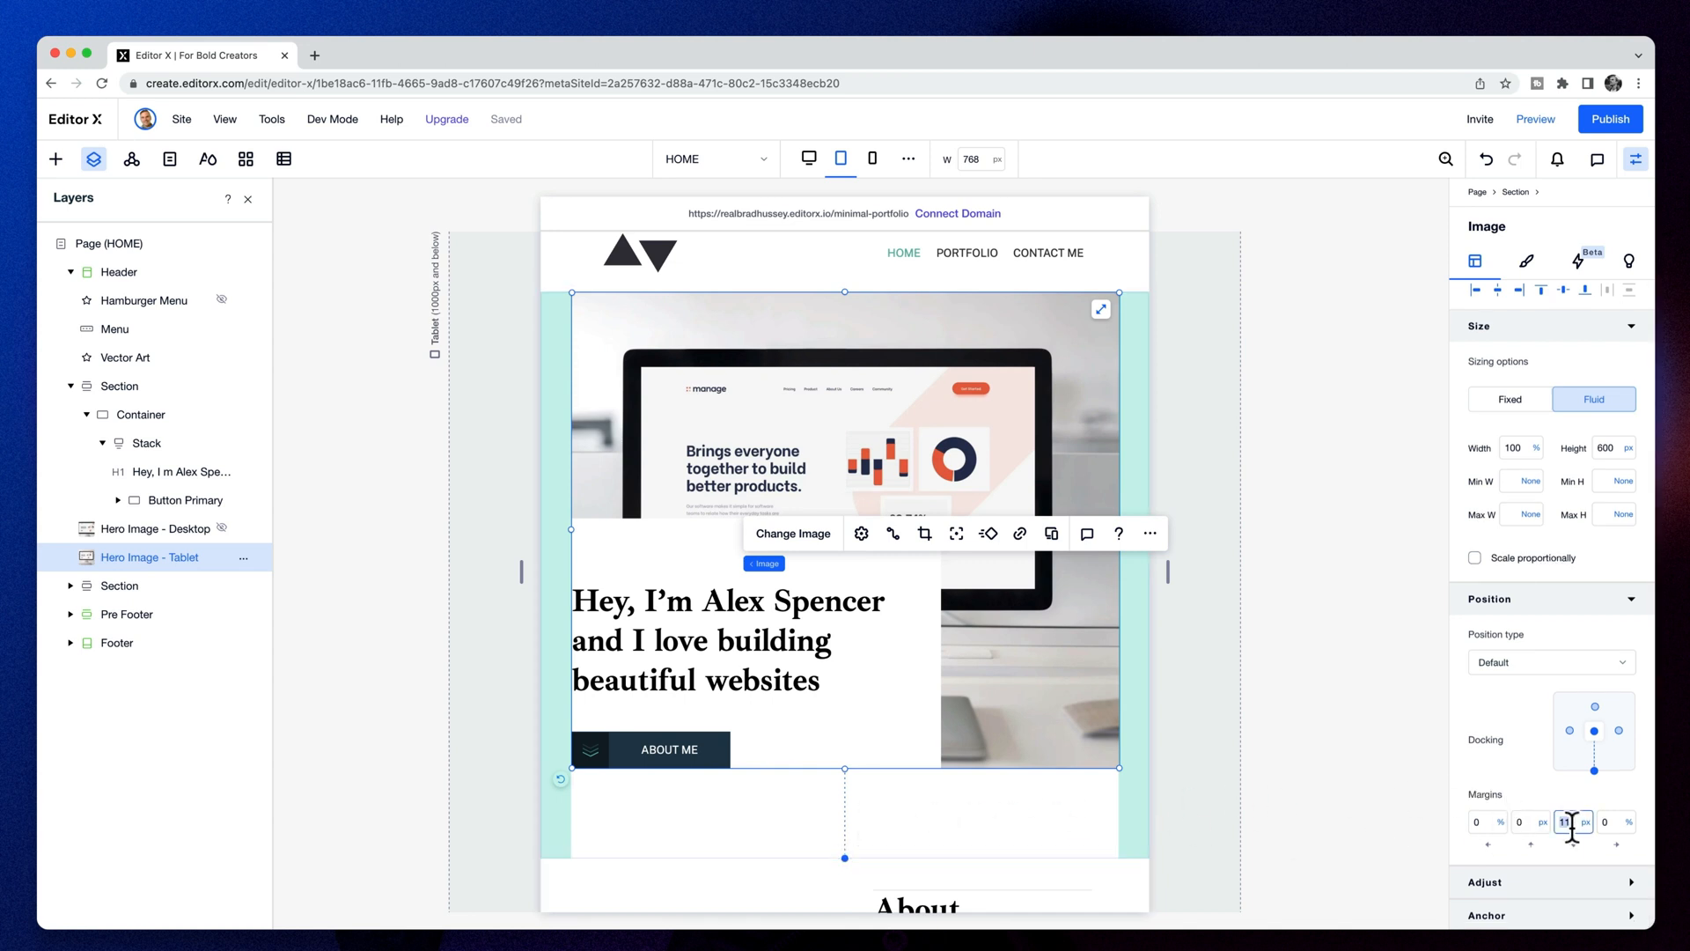
{"action": "type", "text": "0"}
{"action": "key", "text": "Return"}
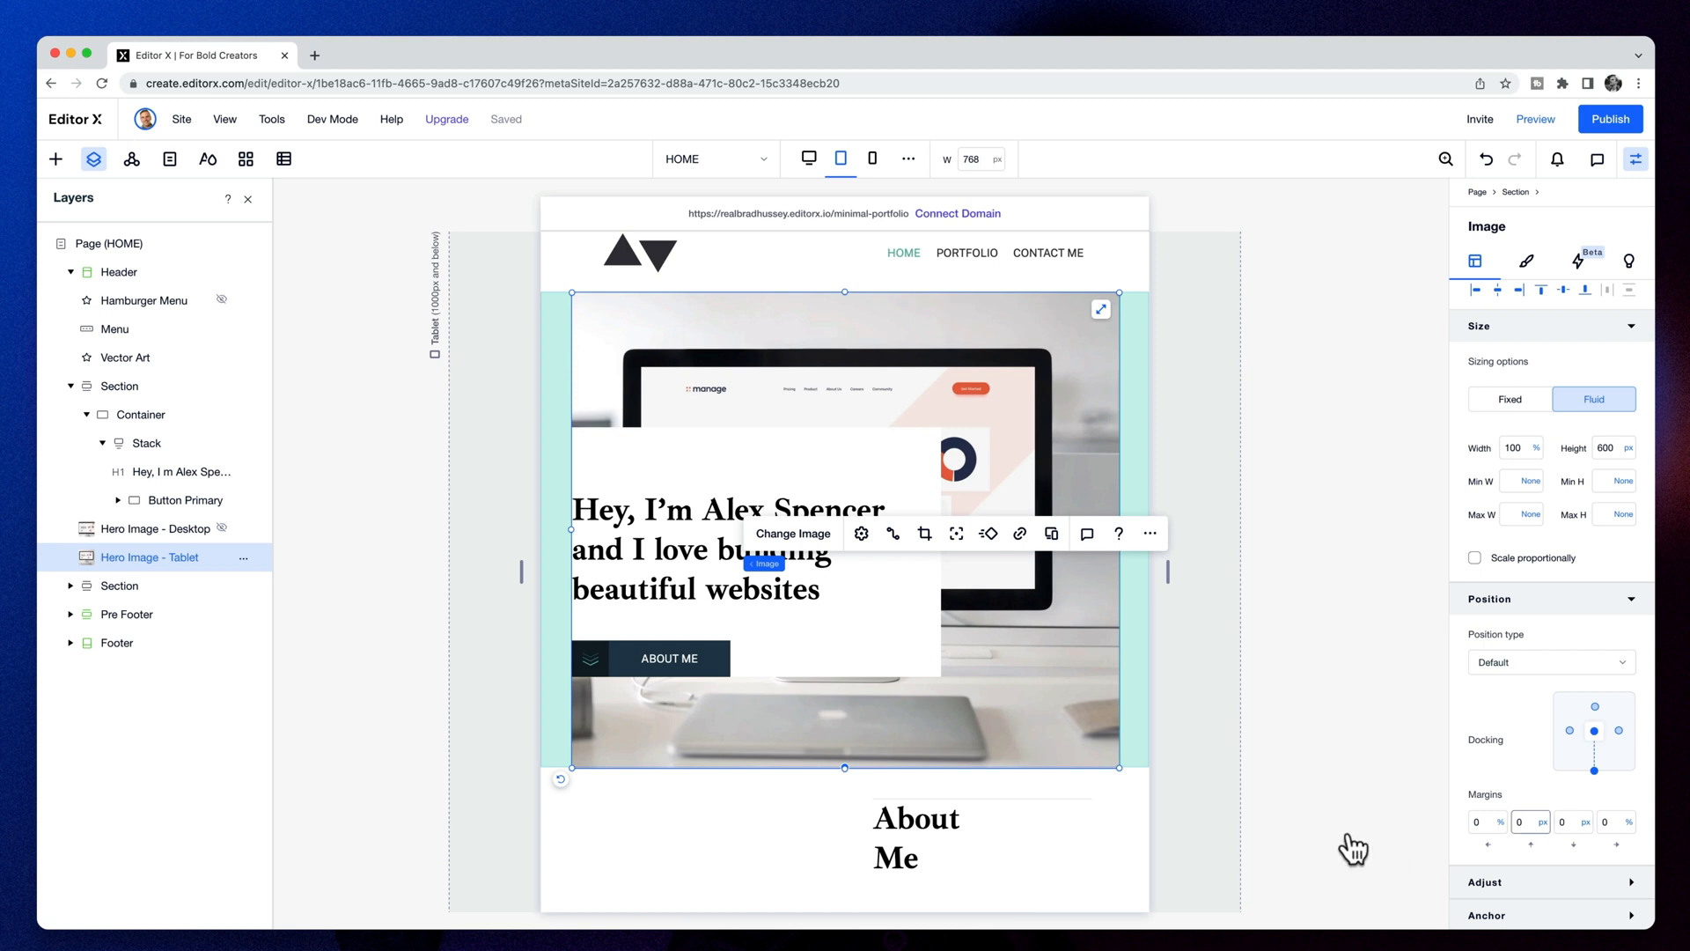
Align the hero text container to the section's bottom edge and reduce its minimum height to 278 px
{"action": "left_click", "coordinate": [825, 616]}
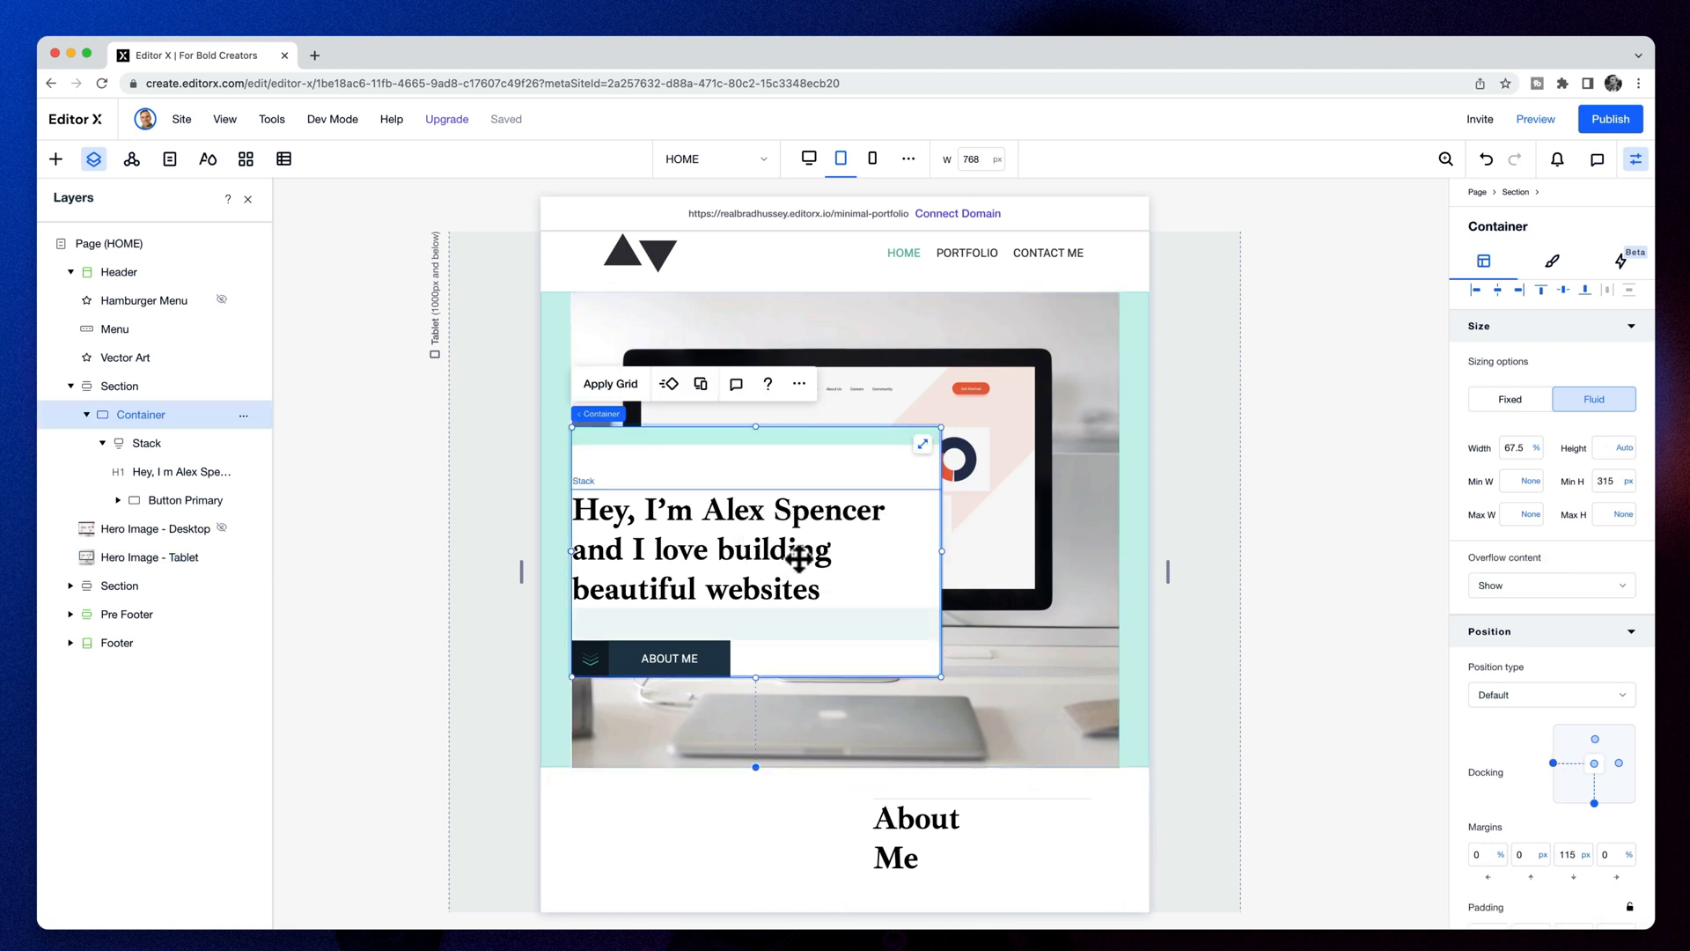
{"action": "left_click", "coordinate": [1587, 292]}
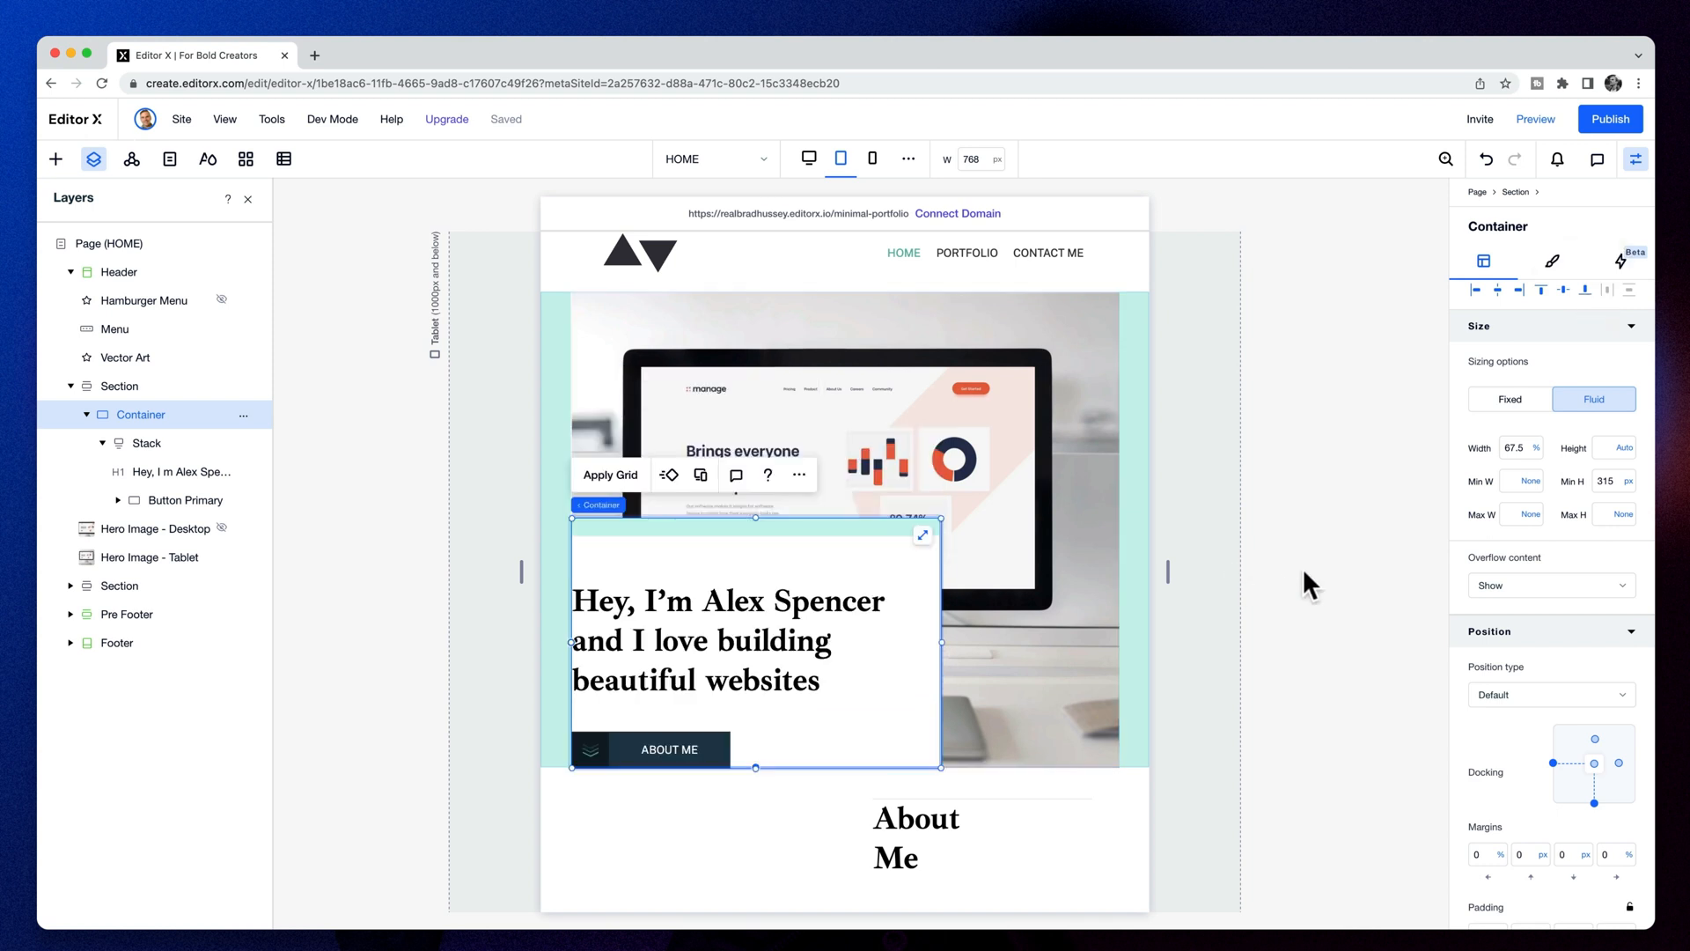
{"action": "left_click", "coordinate": [1343, 568]}
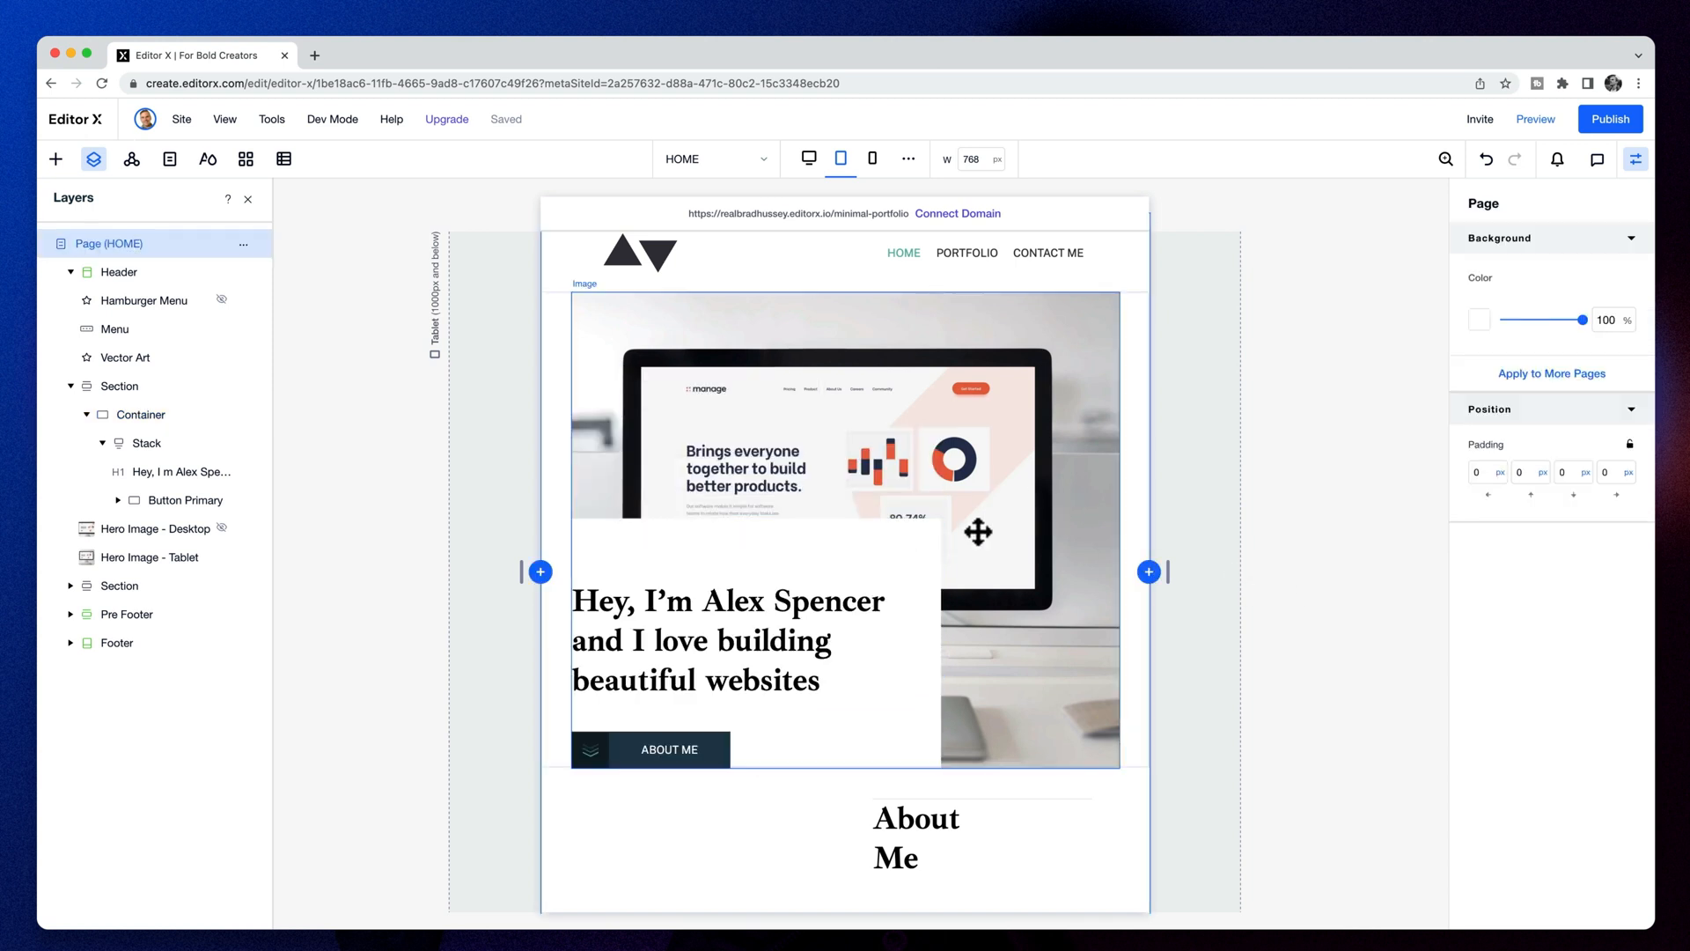
{"action": "left_click", "coordinate": [832, 553]}
{"action": "left_click_drag", "start_coordinate": [756, 520], "coordinate": [759, 547]}
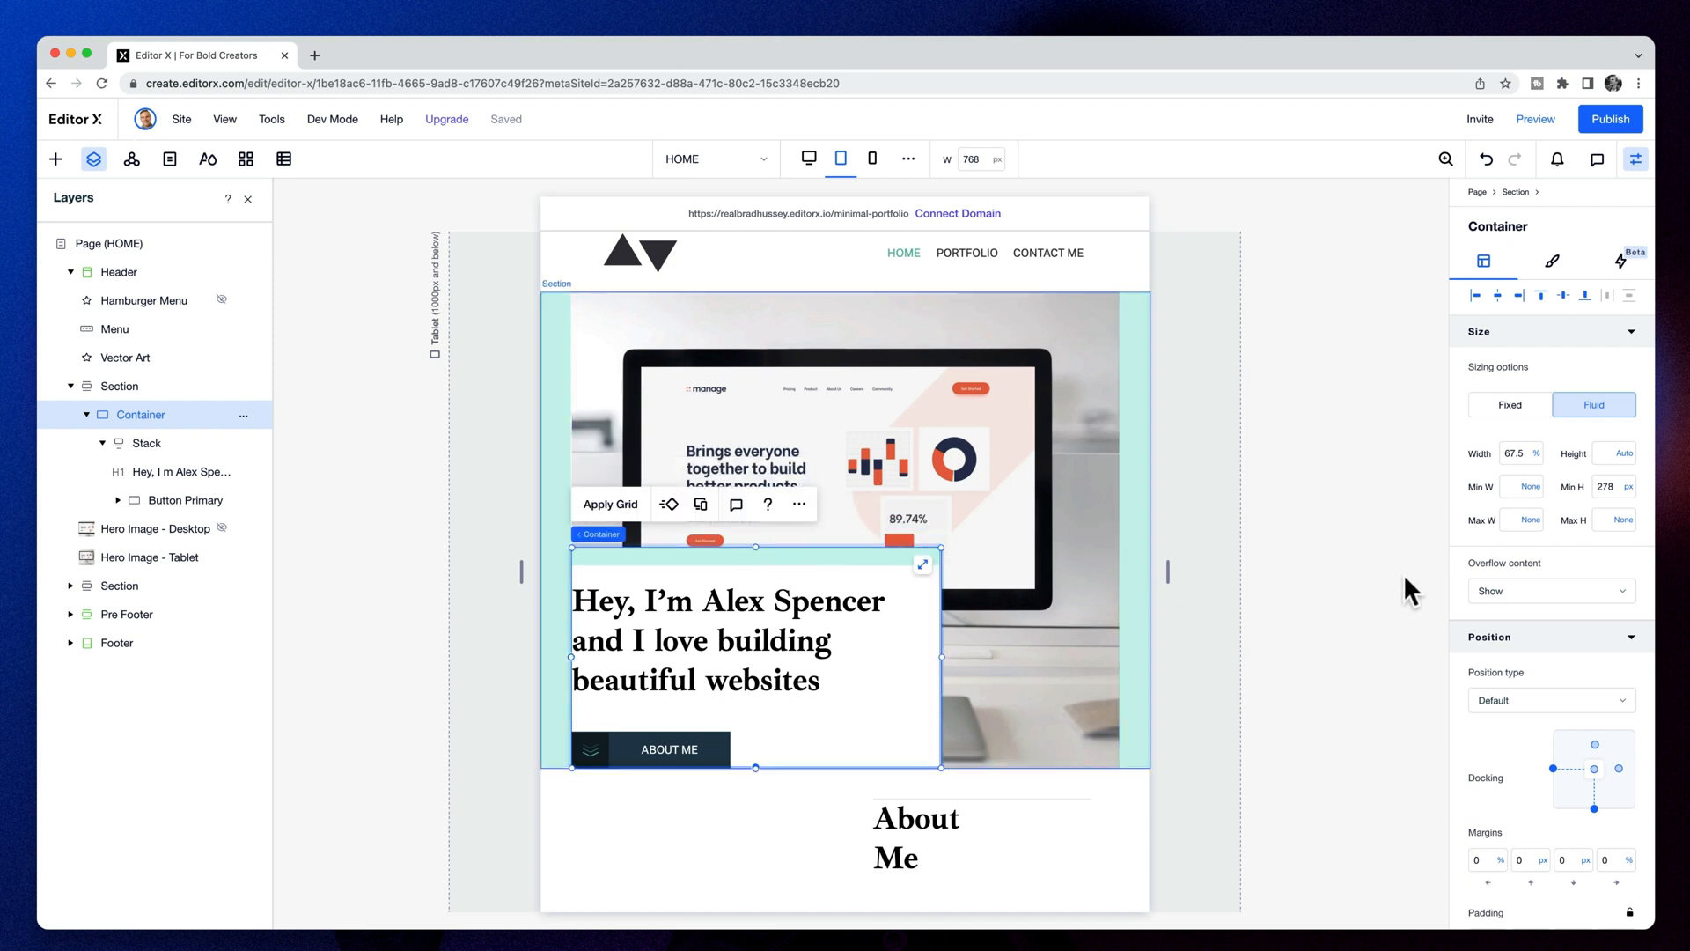
{"action": "left_click", "coordinate": [1212, 611]}
Compare the About Me section with the Figma tablet design and set its heading's width to 100%
{"action": "scroll", "coordinate": [1211, 611], "scroll_direction": "down", "scroll_amount": 6}
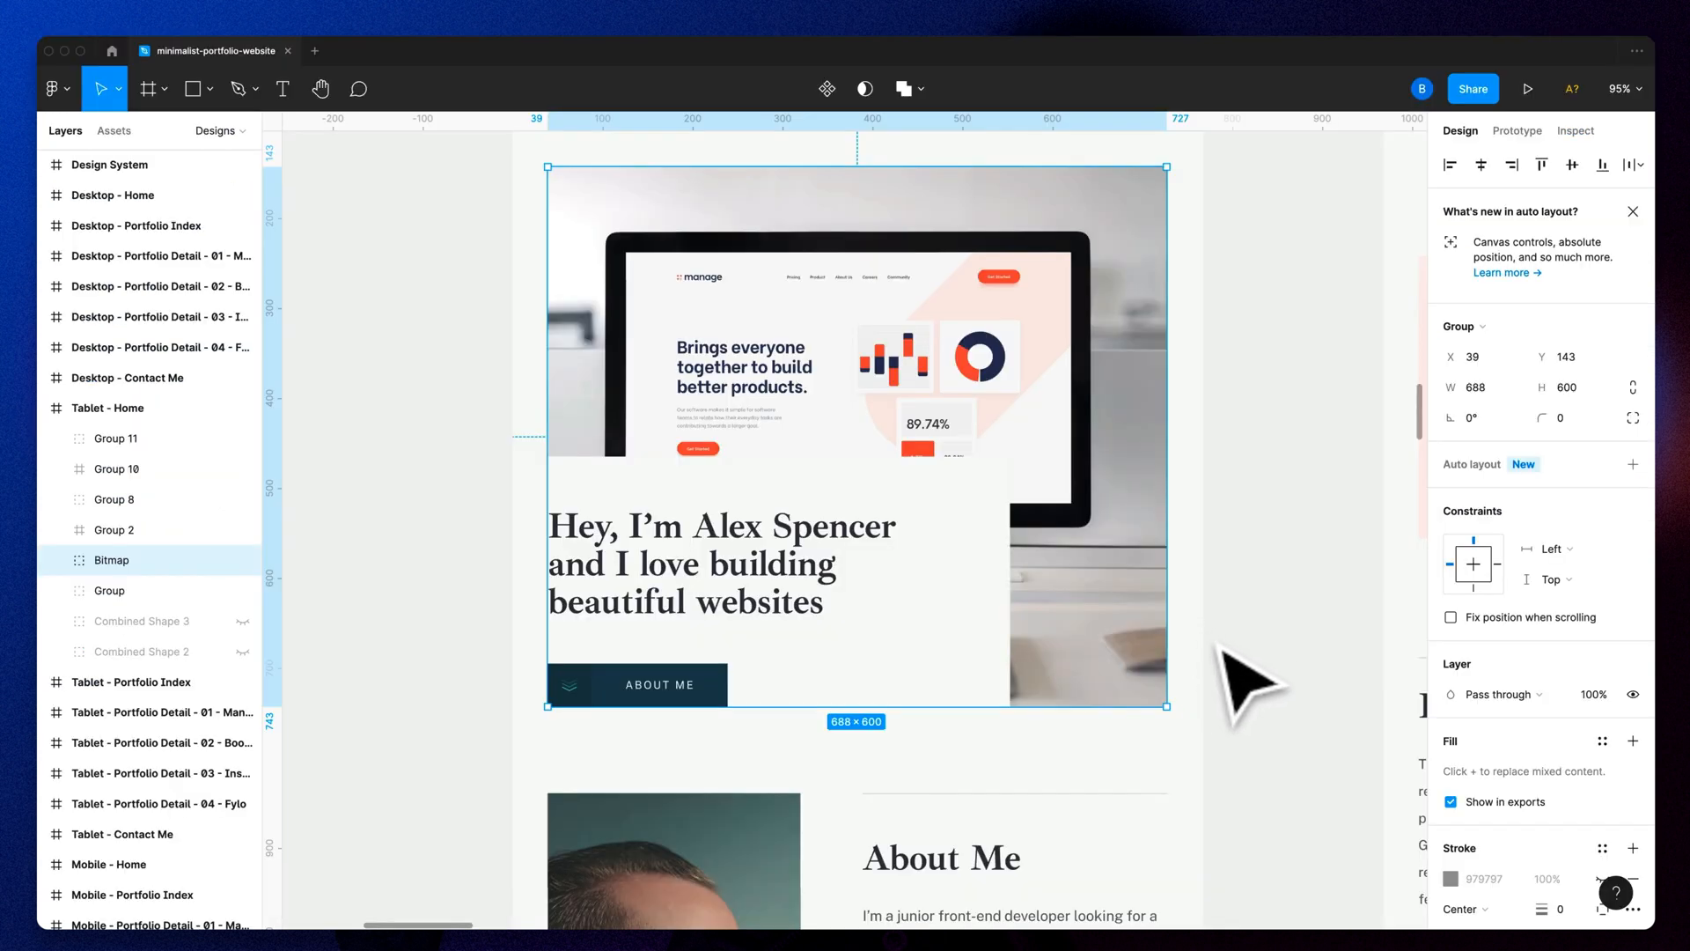
{"action": "scroll", "coordinate": [1171, 651], "scroll_direction": "down", "scroll_amount": 5}
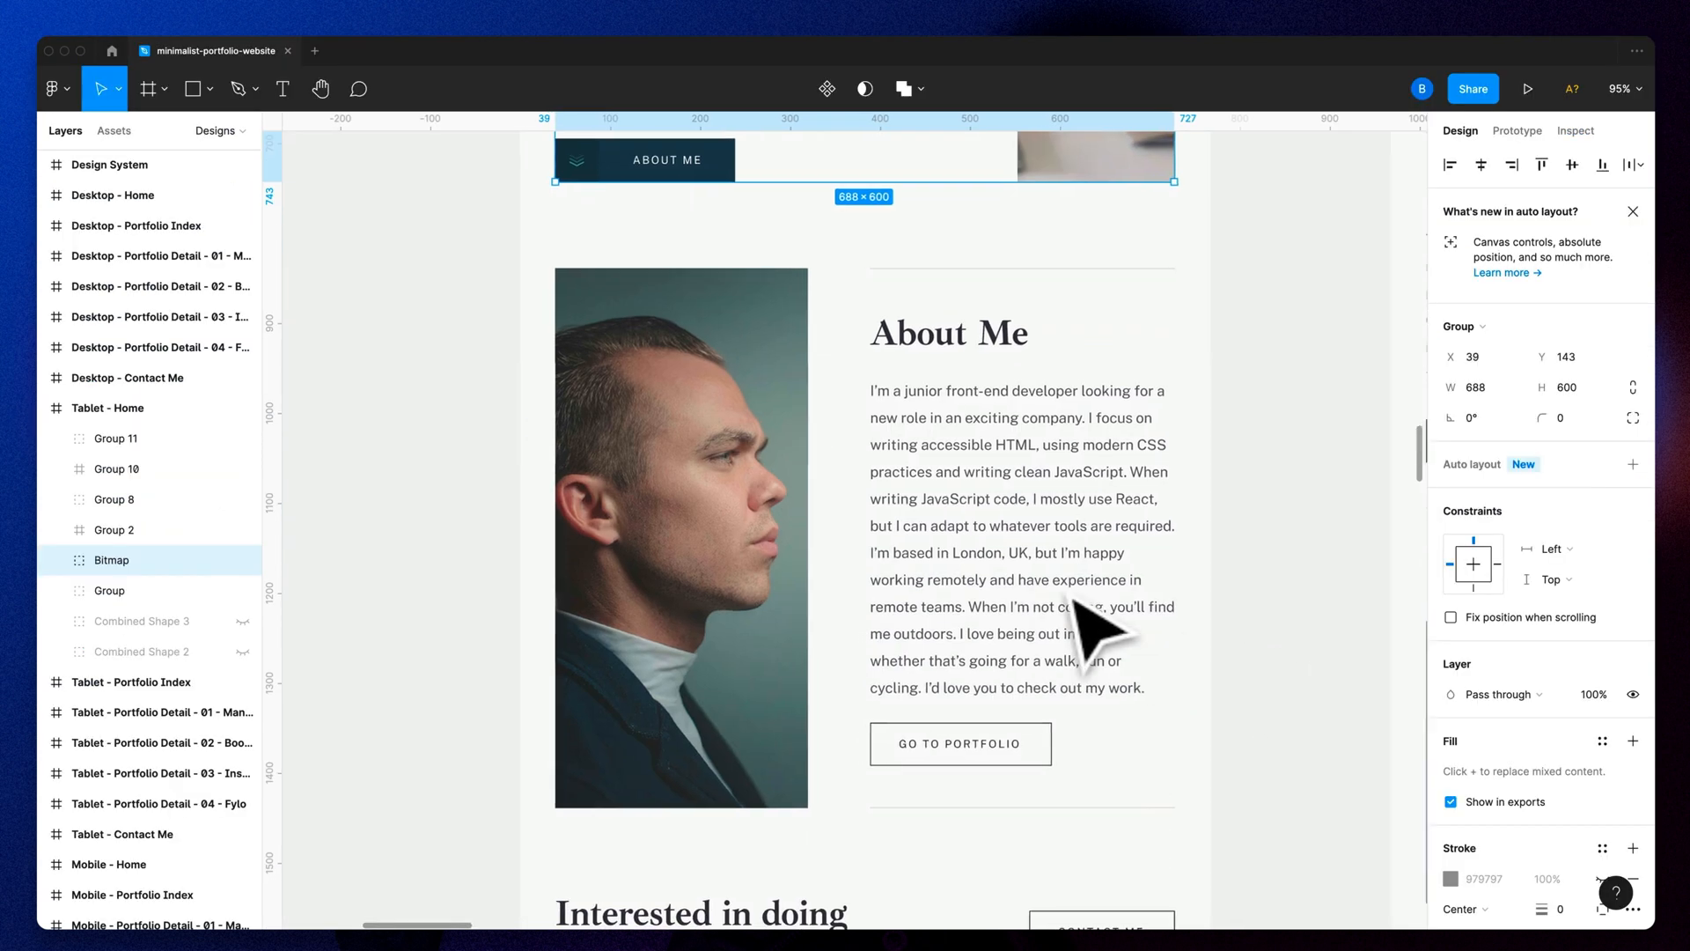
{"action": "scroll", "coordinate": [1144, 548], "scroll_direction": "down", "scroll_amount": 3}
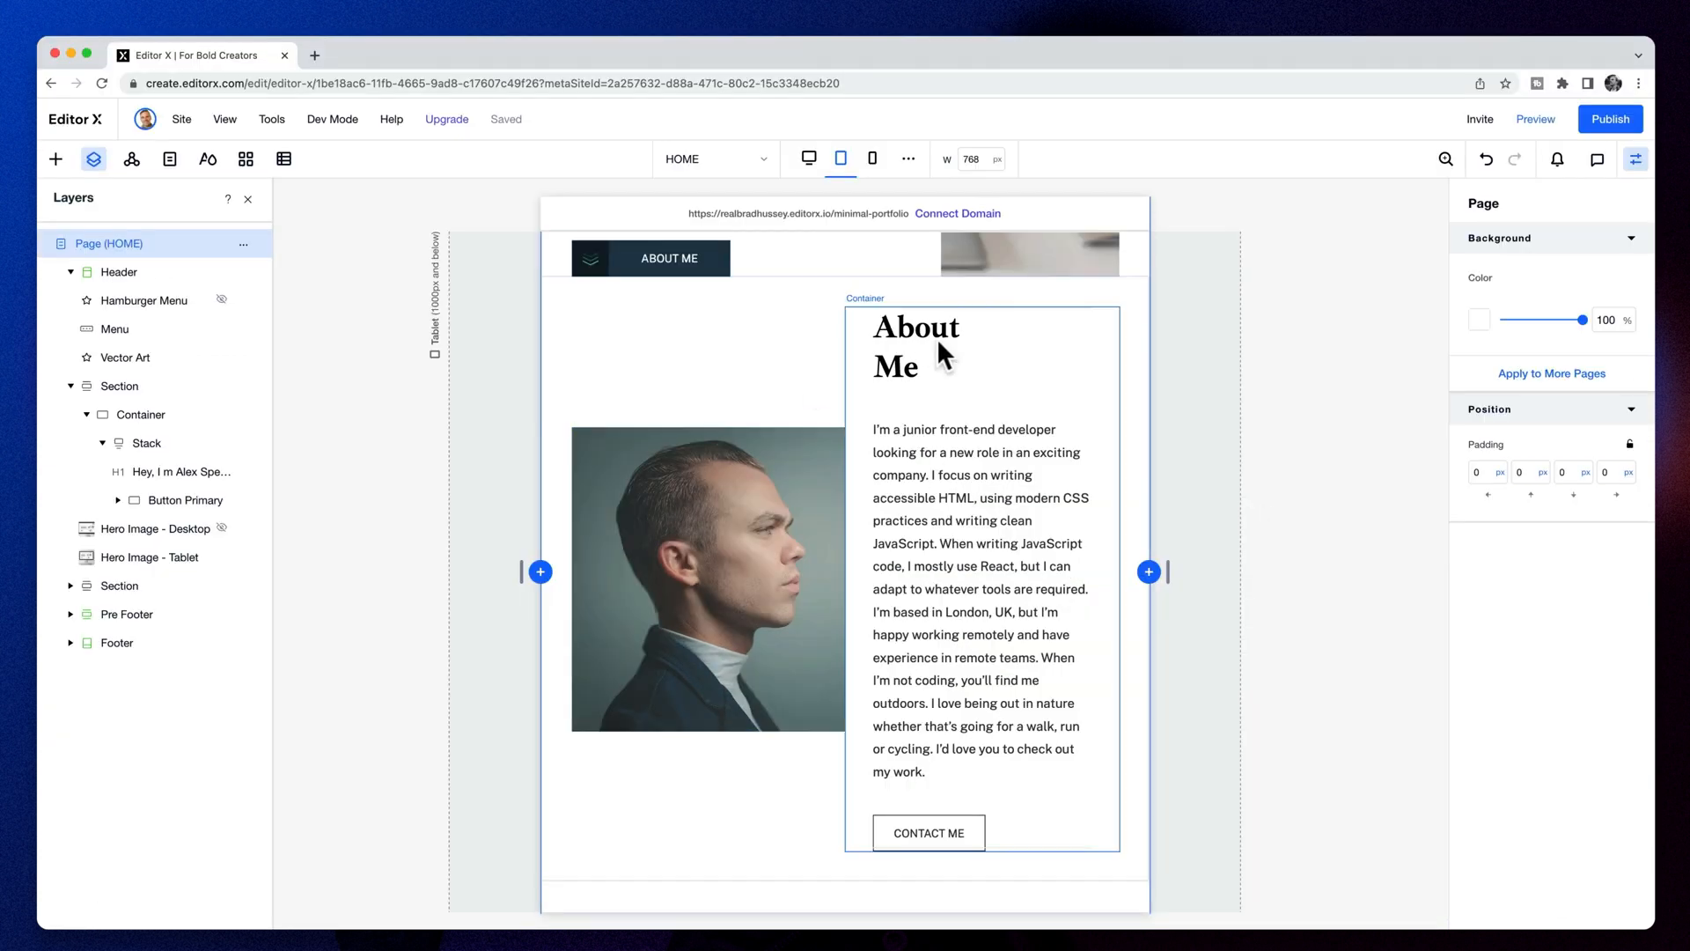
{"action": "left_click", "coordinate": [974, 347]}
{"action": "left_click", "coordinate": [913, 370]}
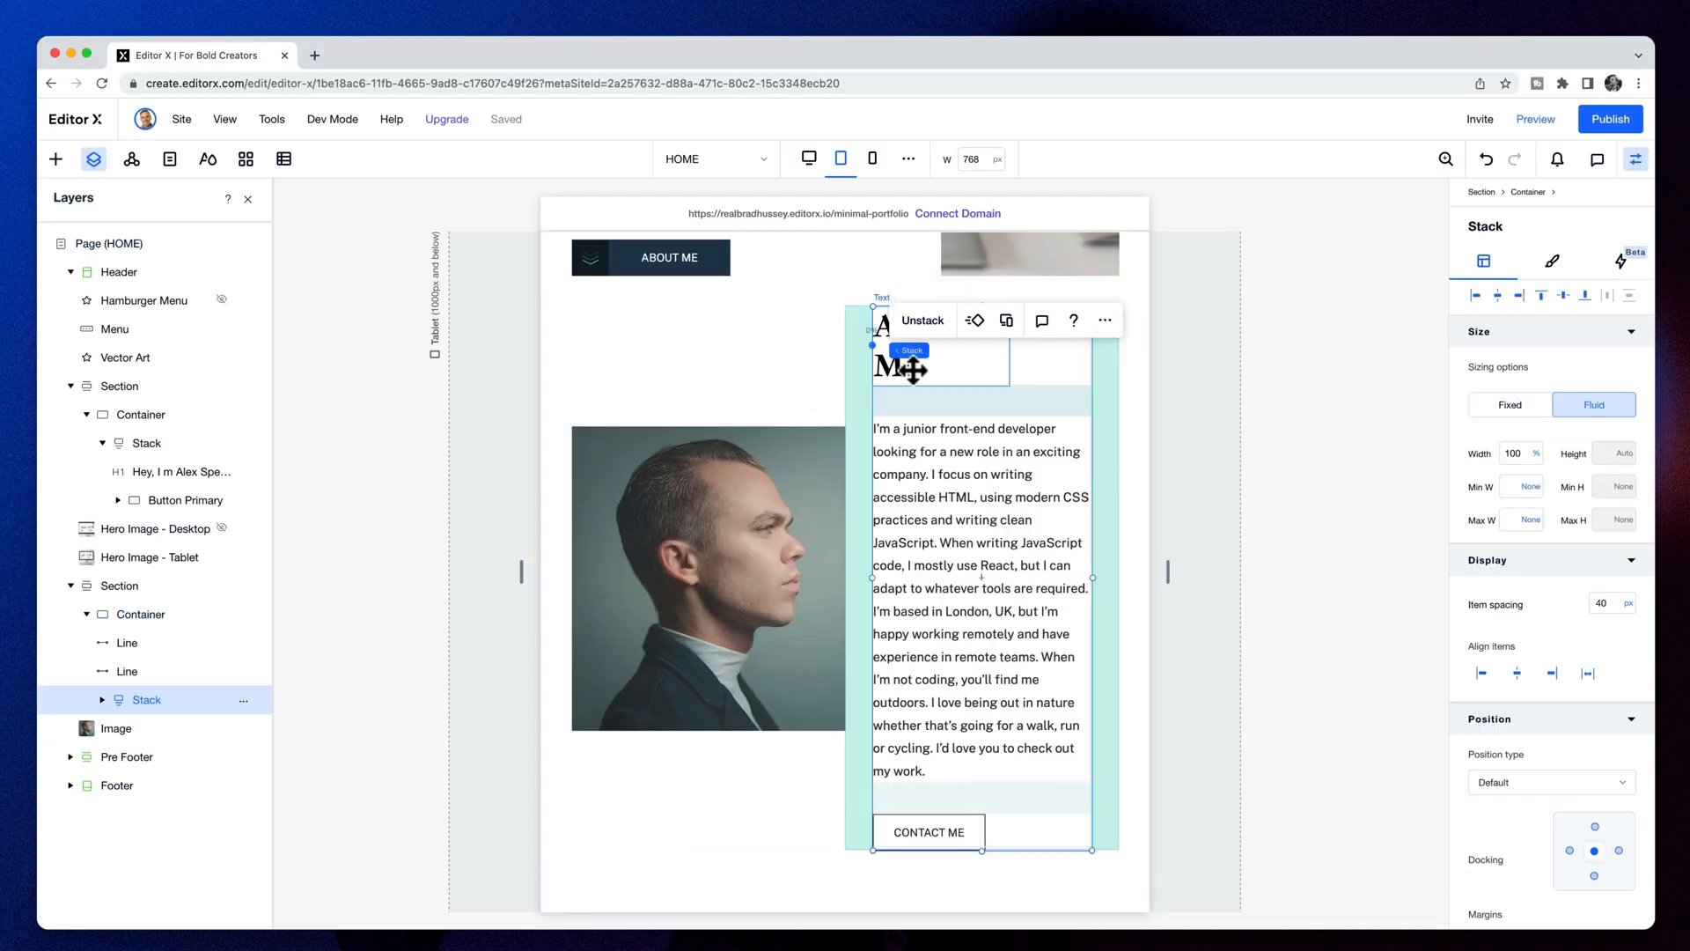
{"action": "left_click", "coordinate": [913, 369]}
{"action": "type", "text": "100"}
{"action": "key", "text": "Return"}
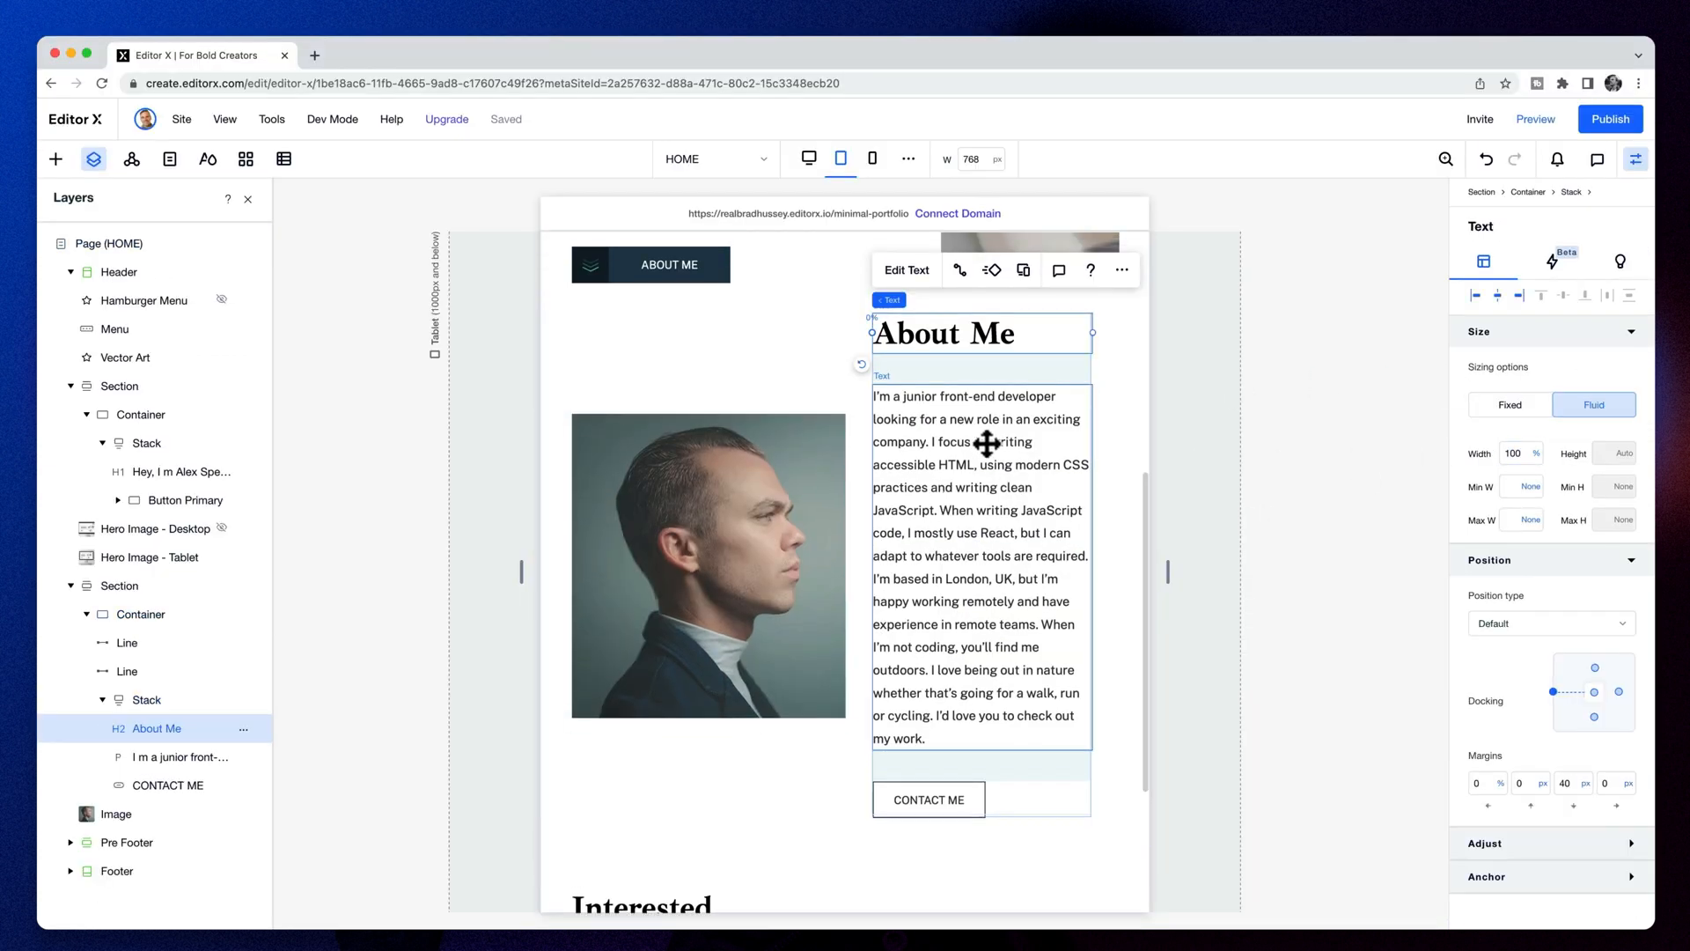
Narrow the portrait column of the About Me section's grid, giving the text column more width
{"action": "left_click", "coordinate": [859, 435]}
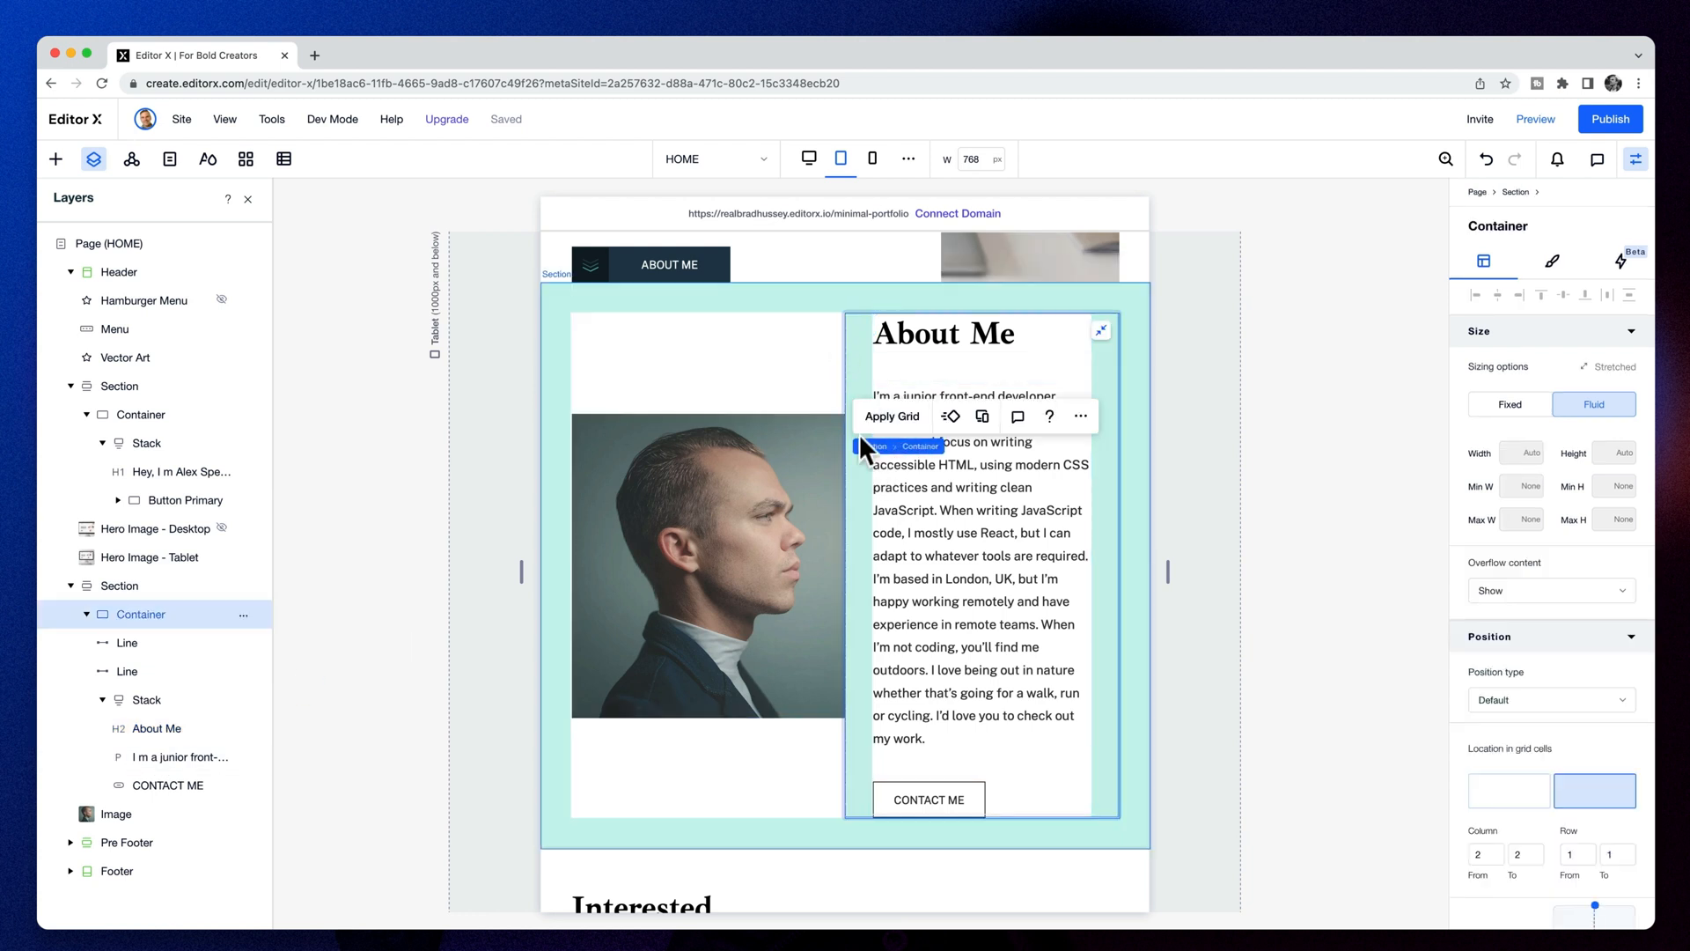
{"action": "left_click", "coordinate": [829, 349]}
{"action": "left_click", "coordinate": [852, 310]}
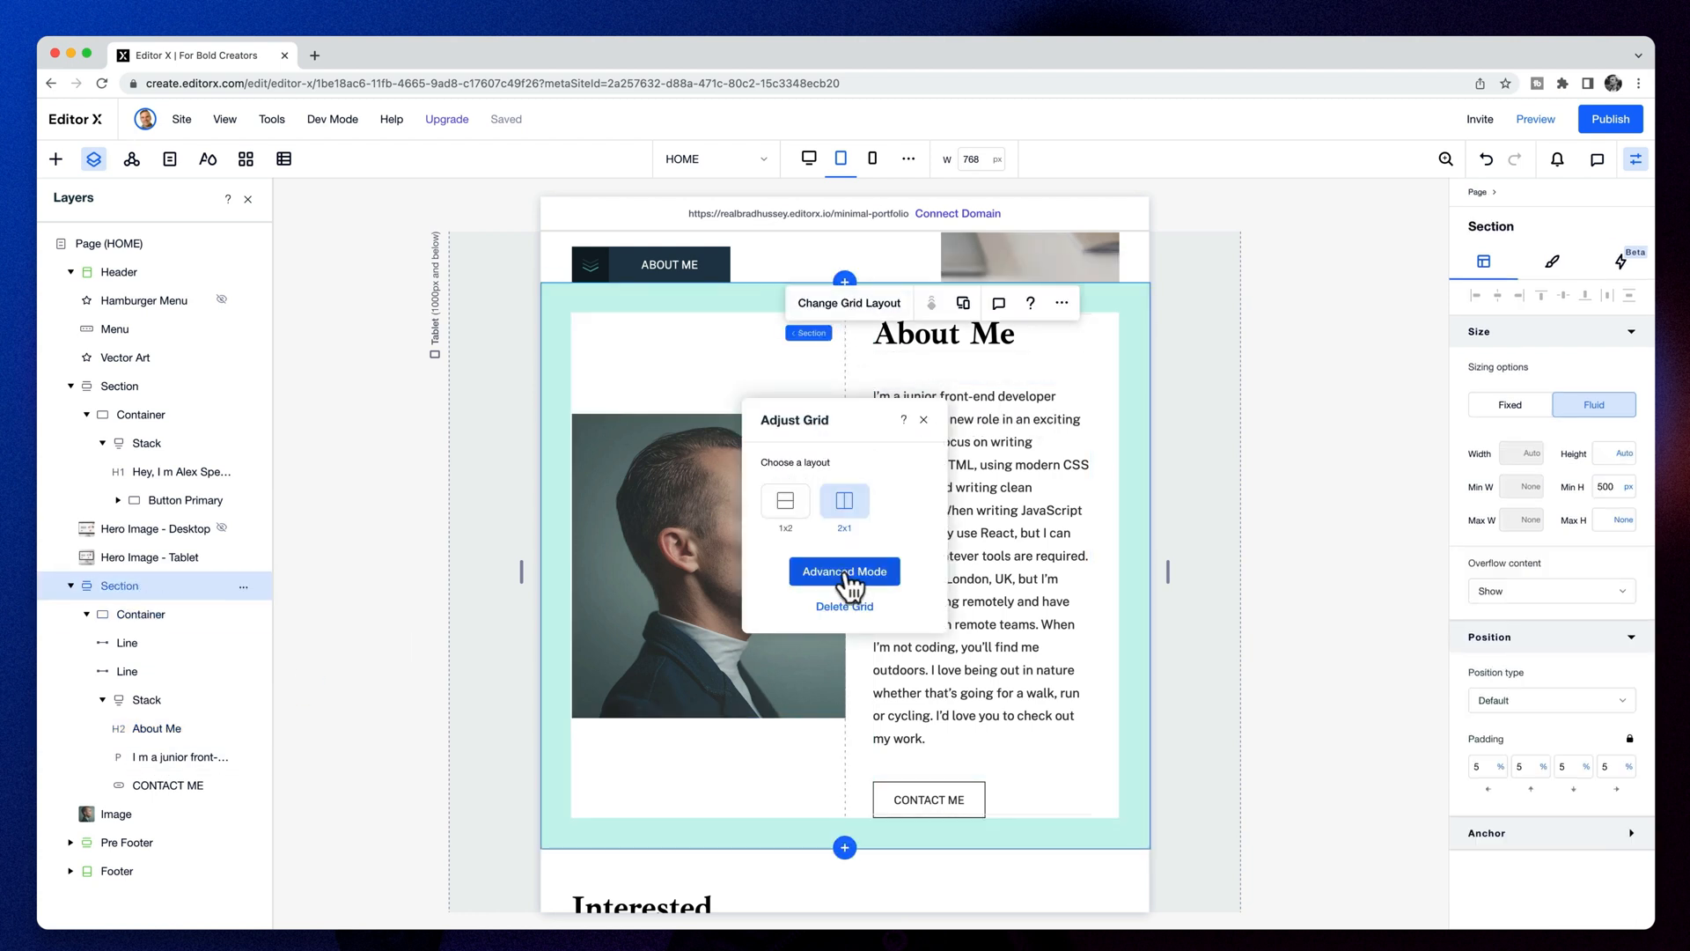
{"action": "left_click", "coordinate": [846, 573]}
{"action": "left_click_drag", "start_coordinate": [828, 508], "coordinate": [805, 506]}
{"action": "left_click", "coordinate": [1406, 537]}
Stretch the portrait image to fill its grid cell and set its focal point on the man's face
{"action": "left_click", "coordinate": [671, 510]}
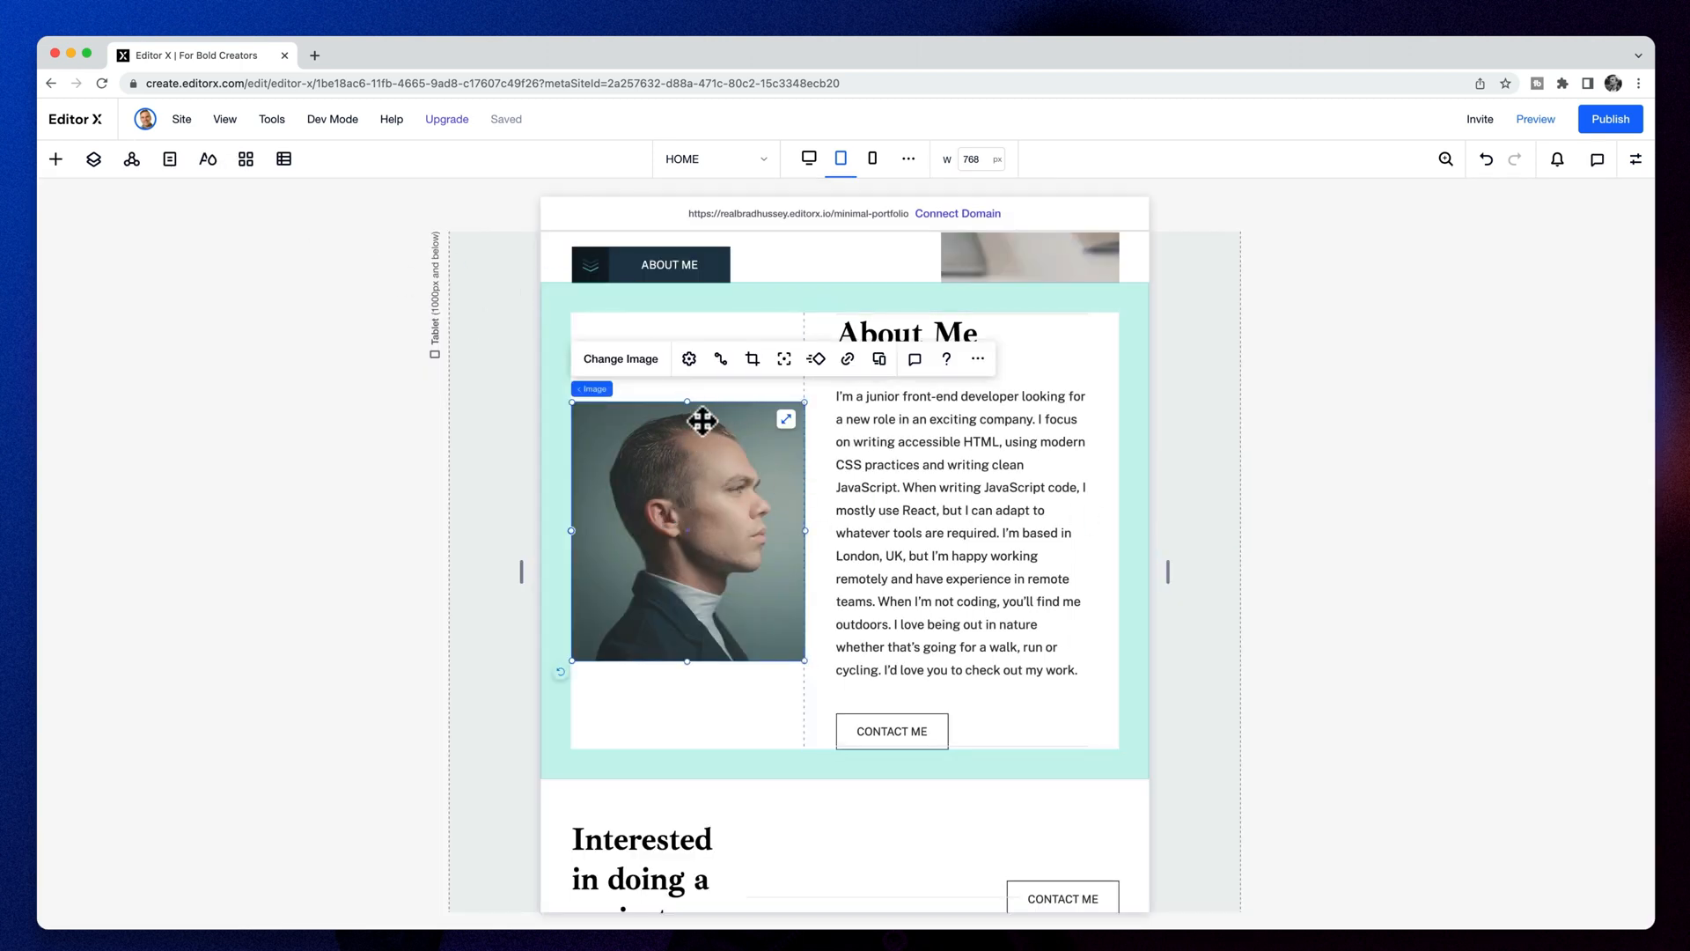
{"action": "left_click", "coordinate": [786, 420]}
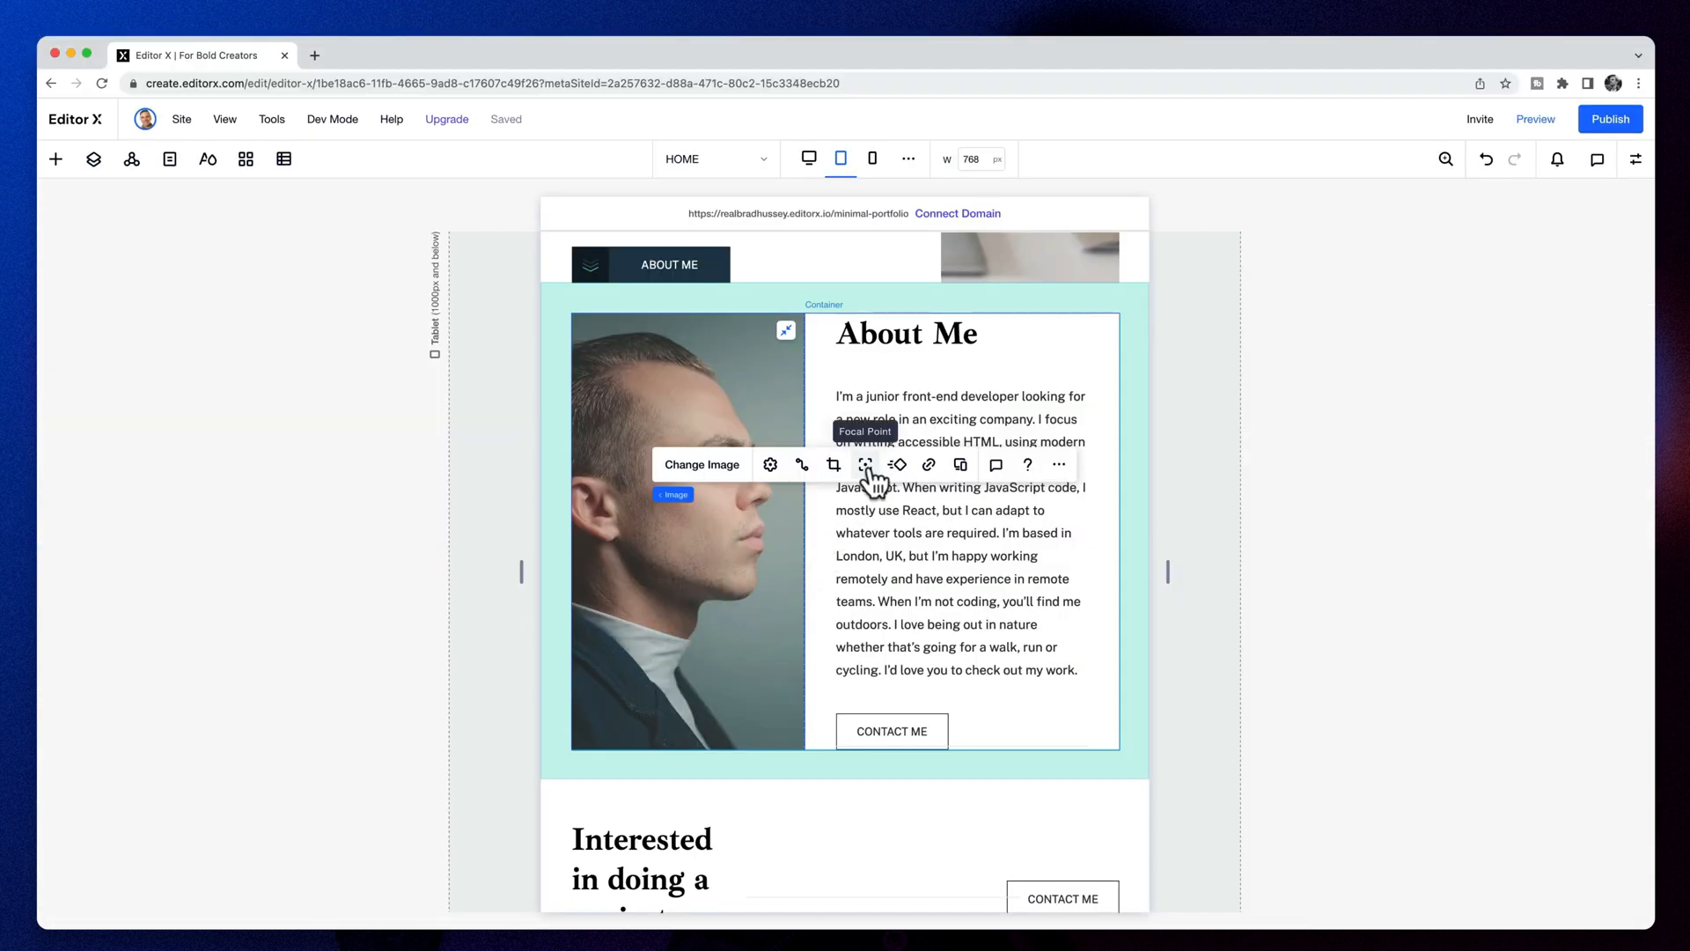
{"action": "left_click", "coordinate": [866, 466]}
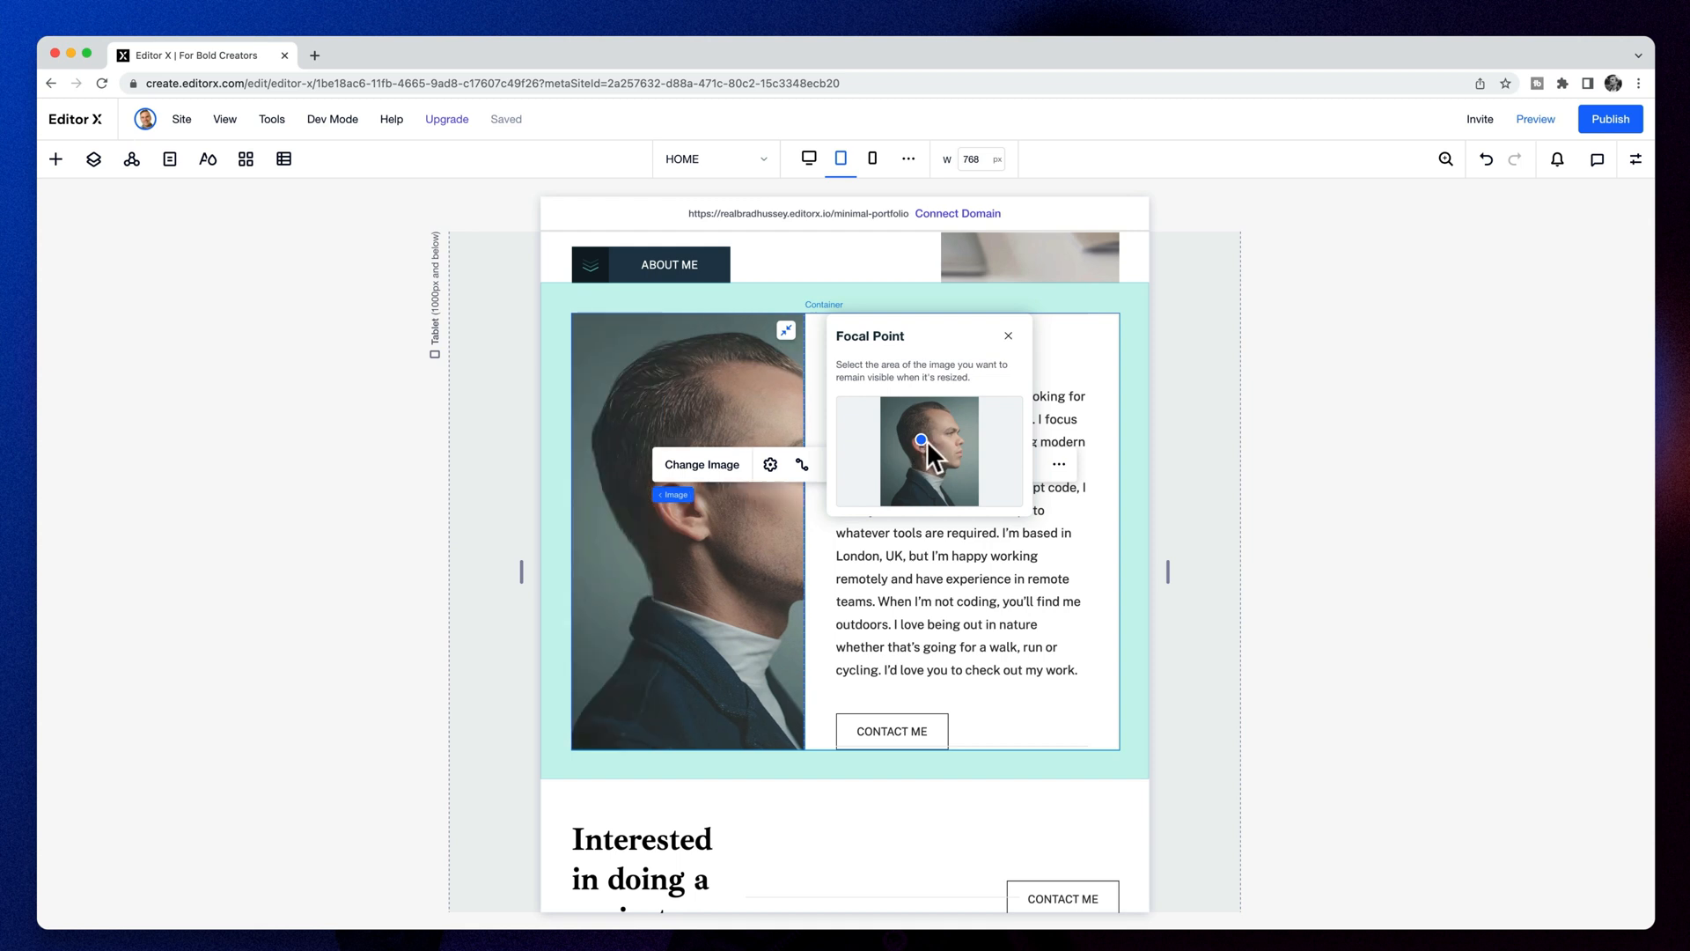
{"action": "left_click", "coordinate": [1216, 474]}
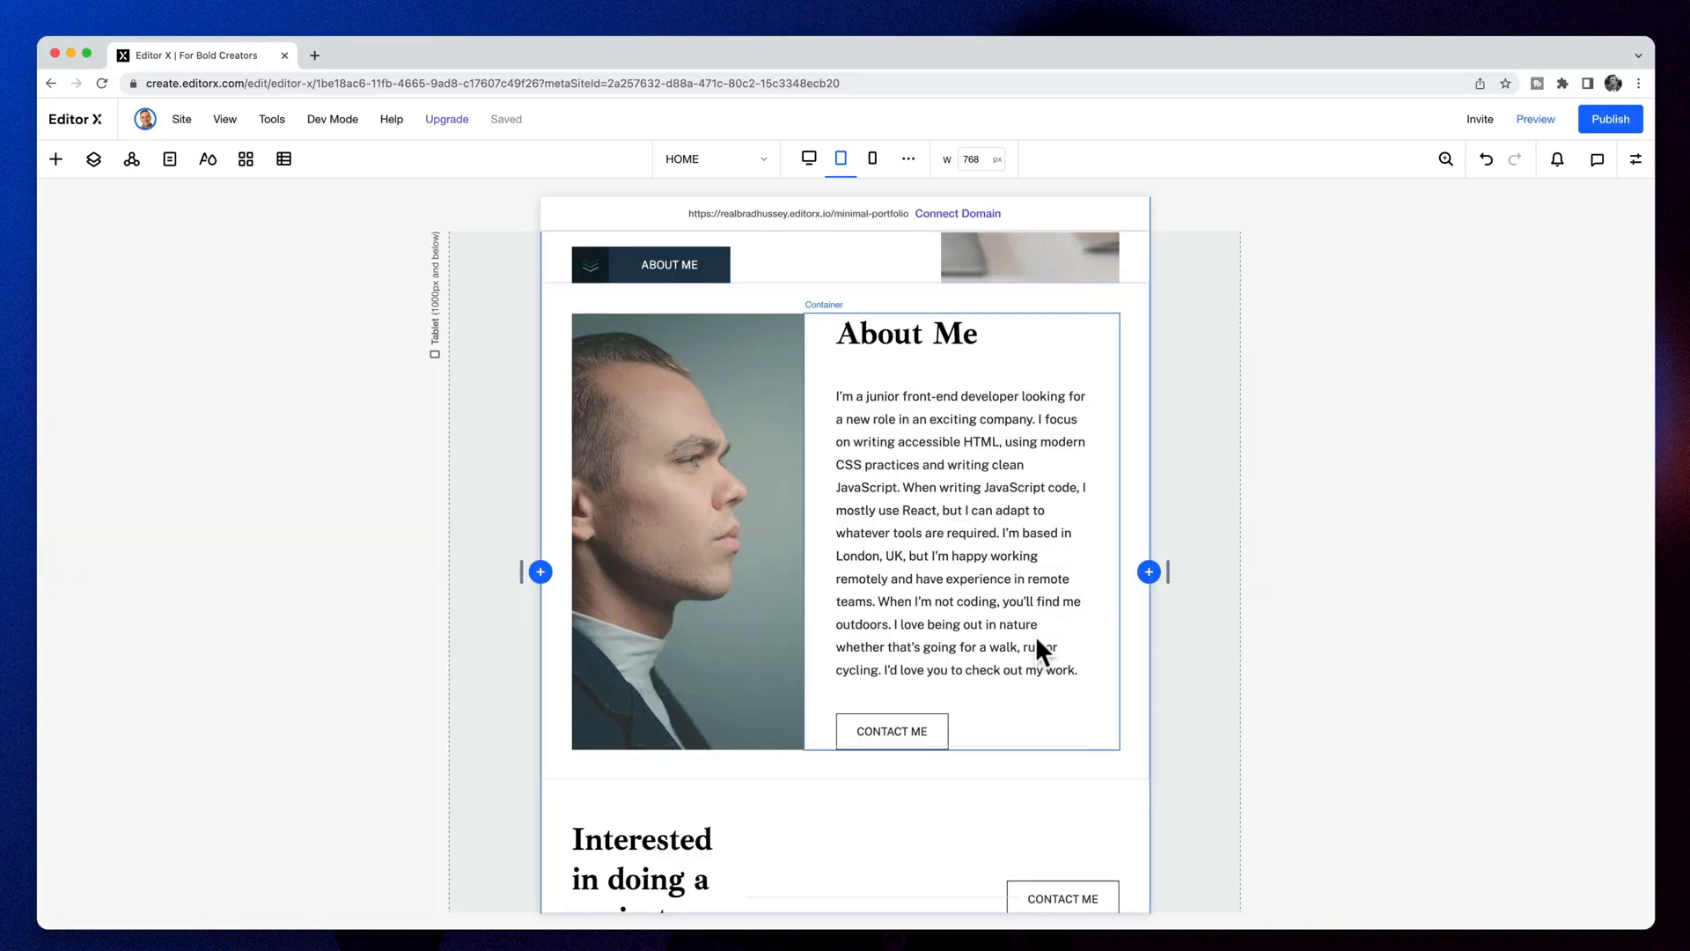
Set the pre-footer line to 20% width, place it beside the button, and set the adjacent heading to 50% width
{"action": "scroll", "coordinate": [1104, 600], "scroll_direction": "down", "scroll_amount": 1}
{"action": "scroll", "coordinate": [1105, 600], "scroll_direction": "down", "scroll_amount": 1}
{"action": "left_click", "coordinate": [863, 713]}
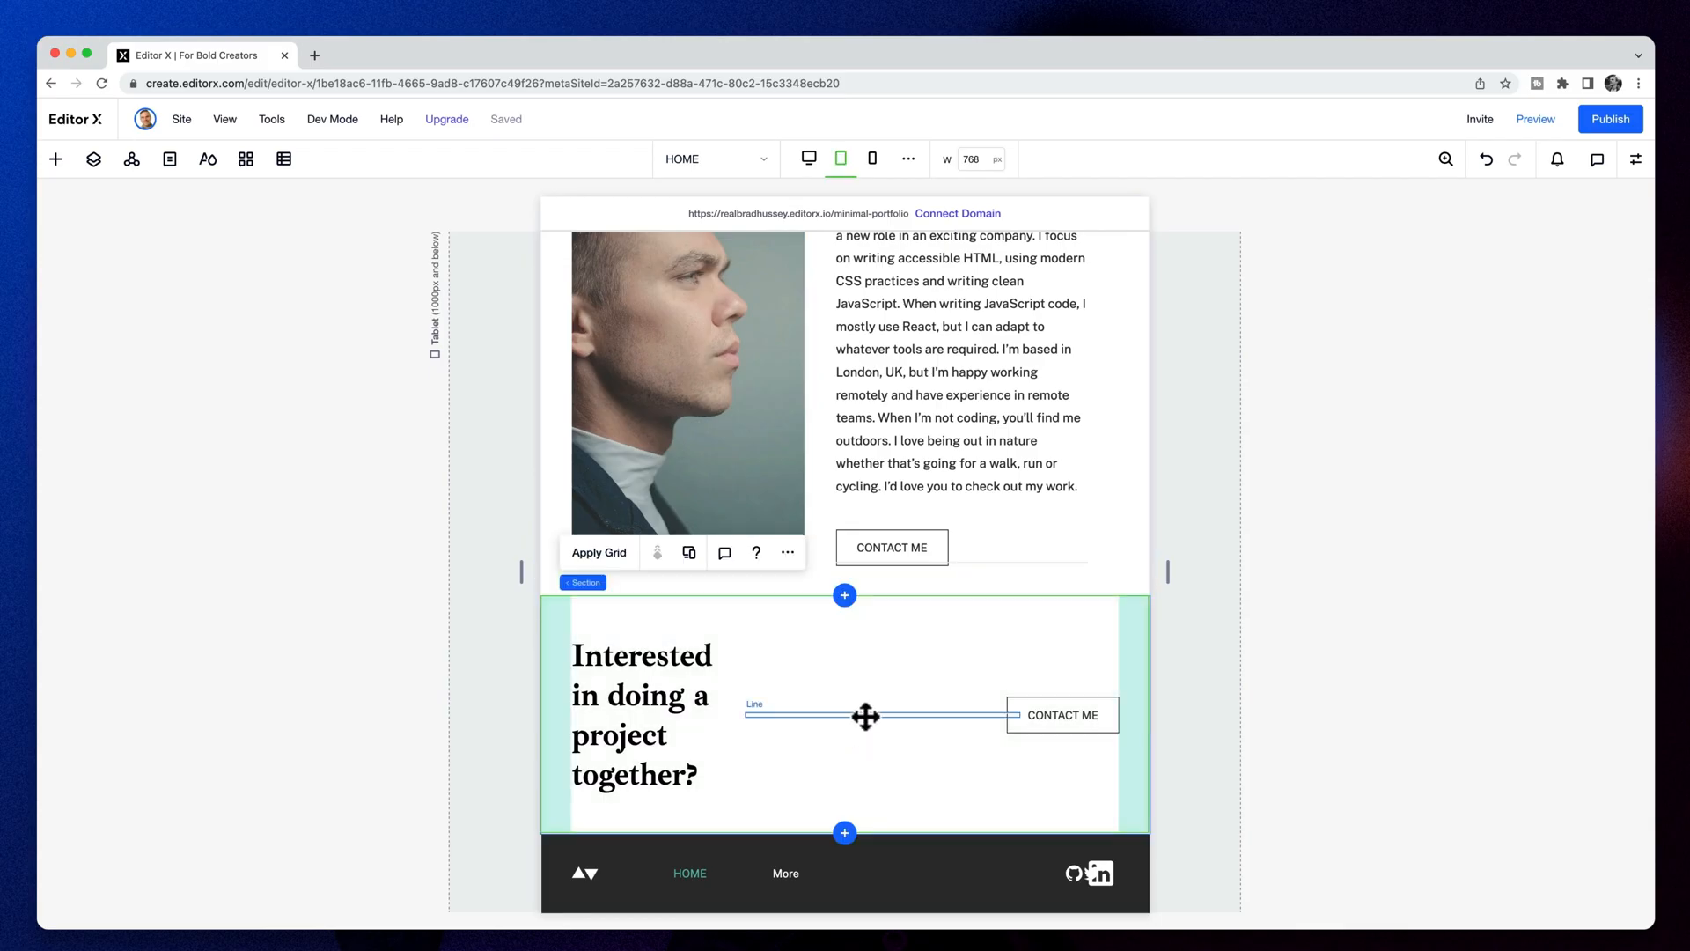
{"action": "left_click", "coordinate": [1585, 404]}
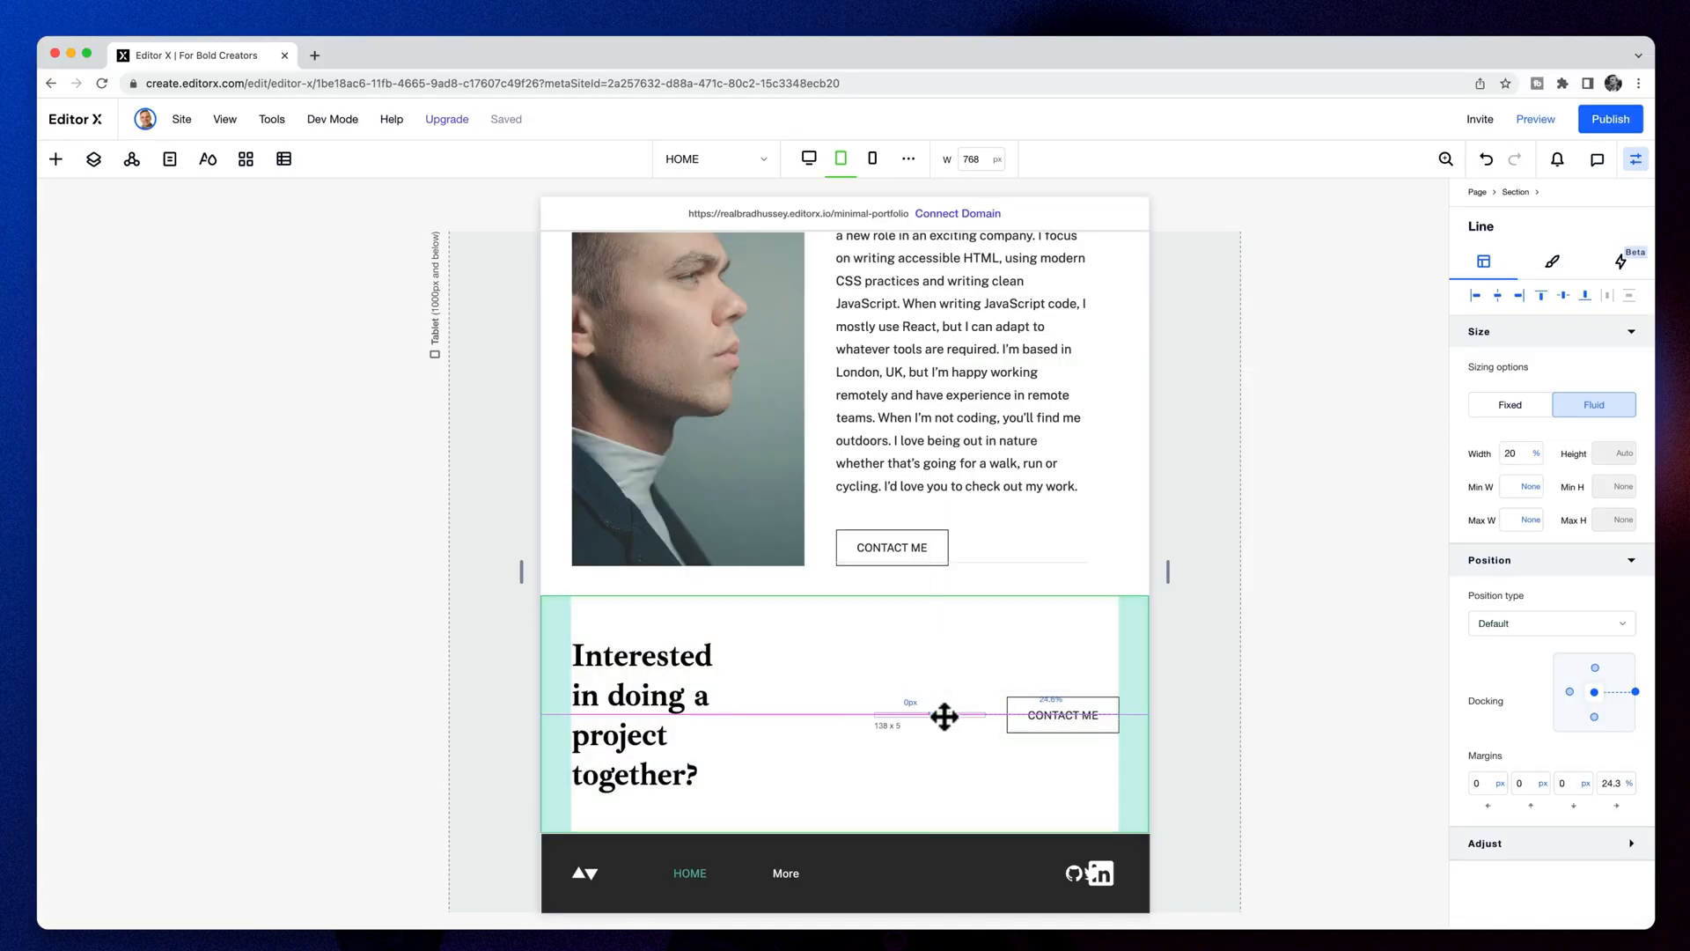
{"action": "left_click", "coordinate": [797, 715]}
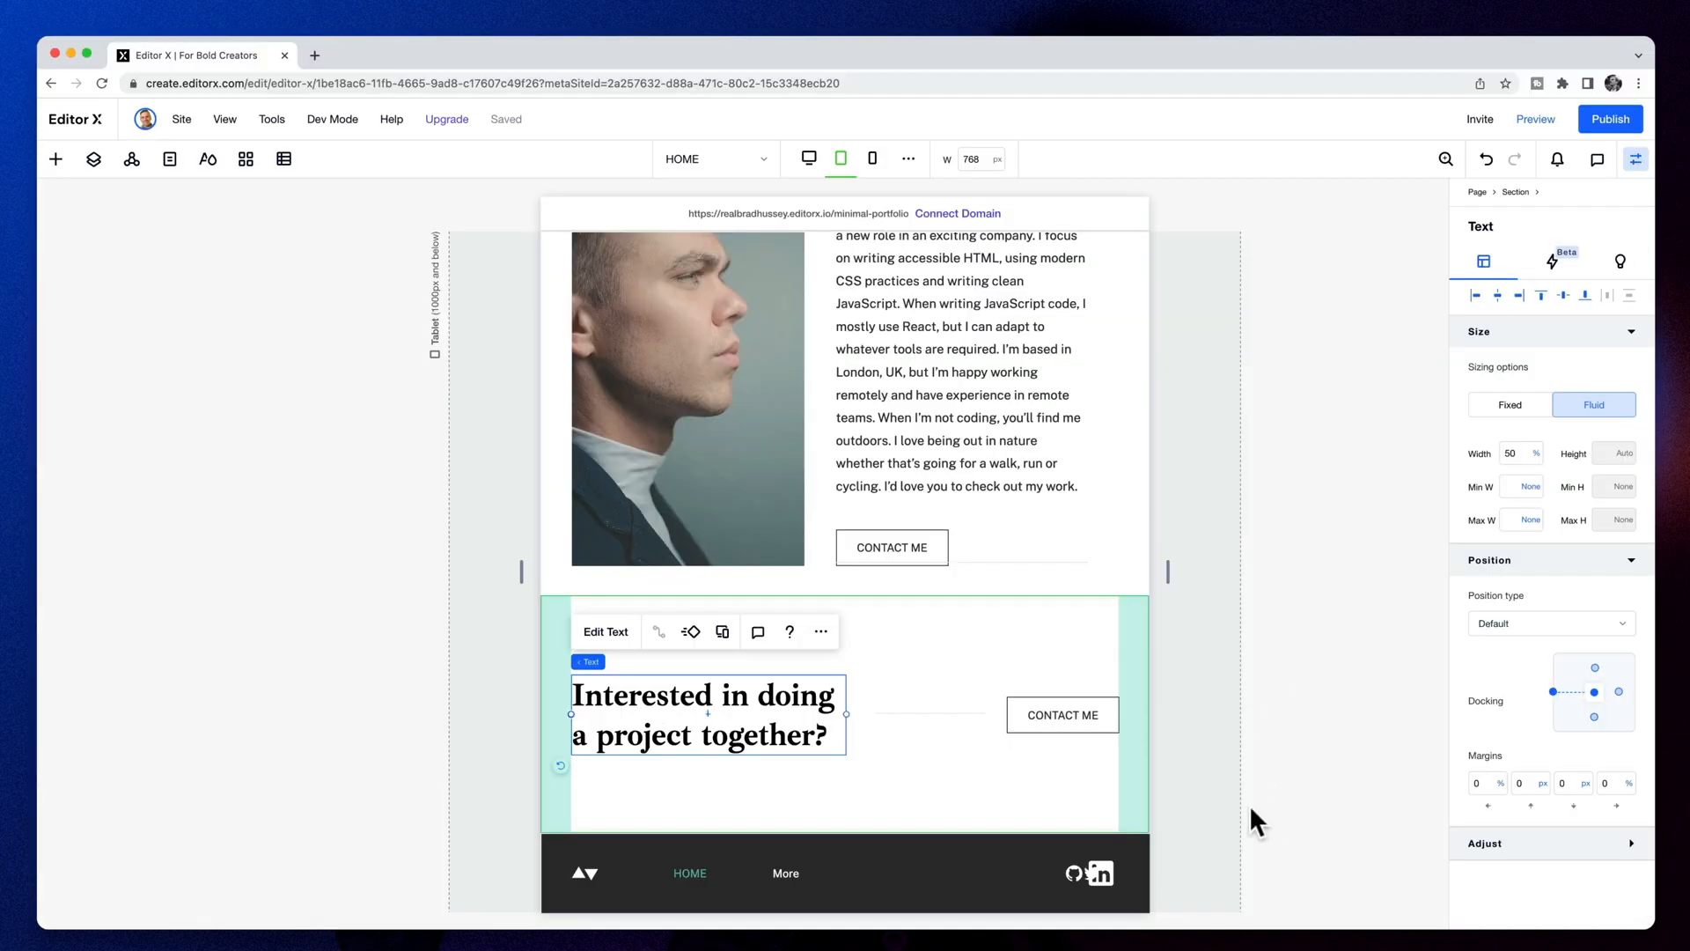
{"action": "left_click", "coordinate": [1250, 805]}
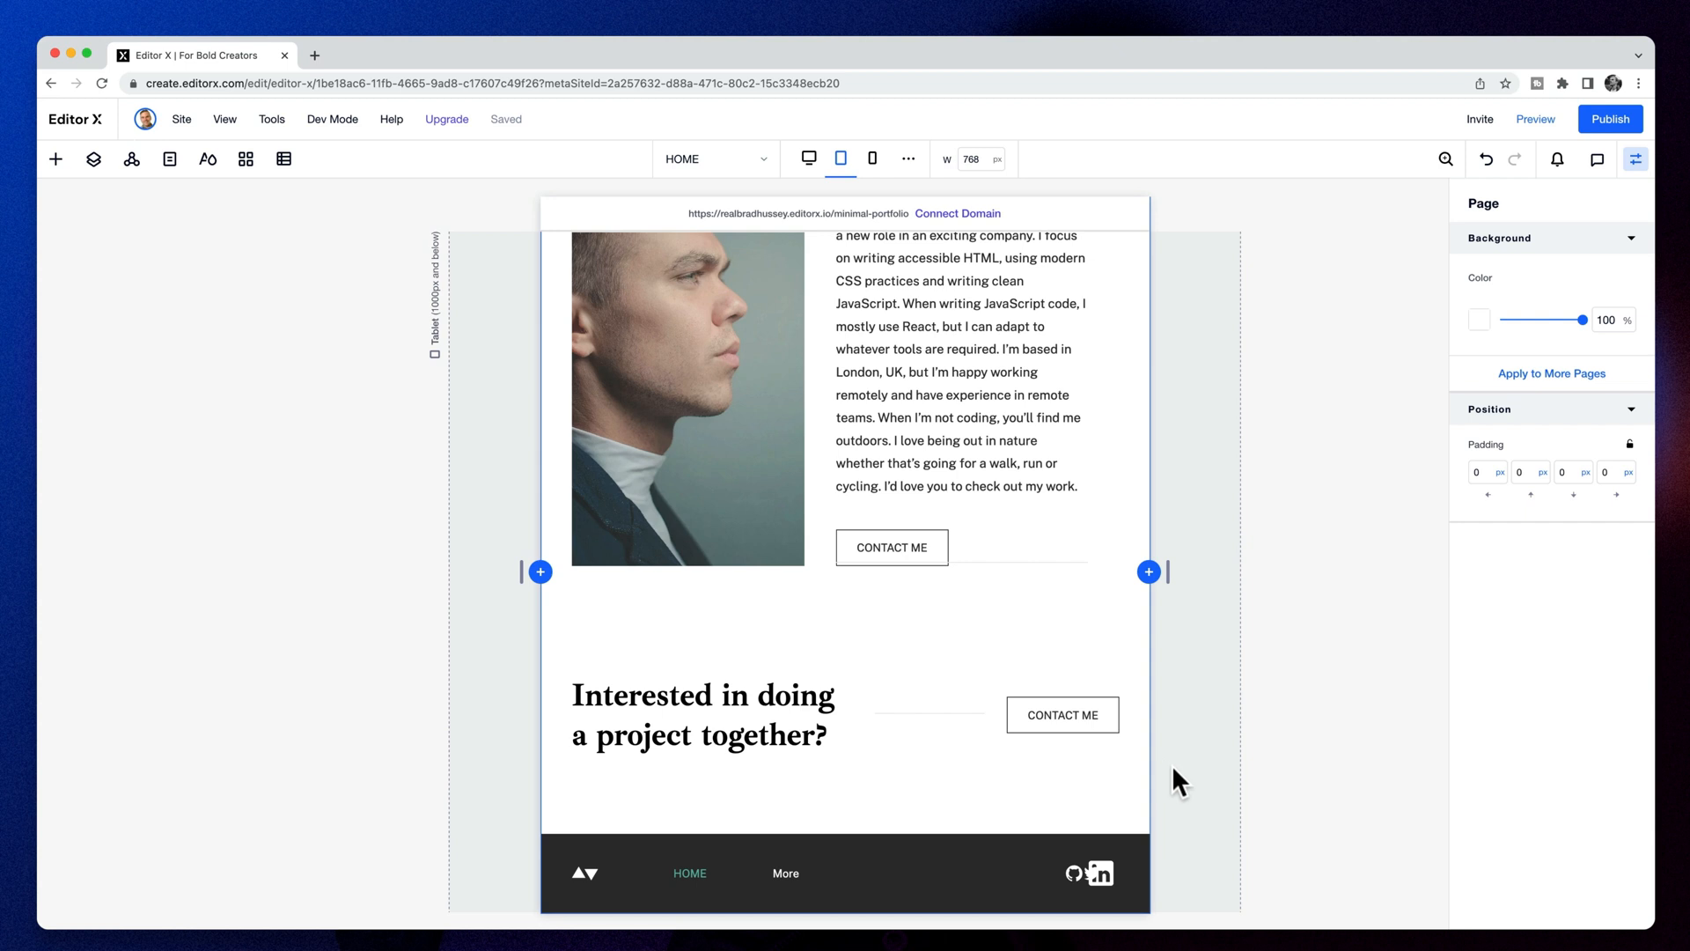
Increase the About Me section's minimum height so its divider lines stand clear of the heading and button
{"action": "scroll", "coordinate": [1006, 567], "scroll_direction": "up", "scroll_amount": 3}
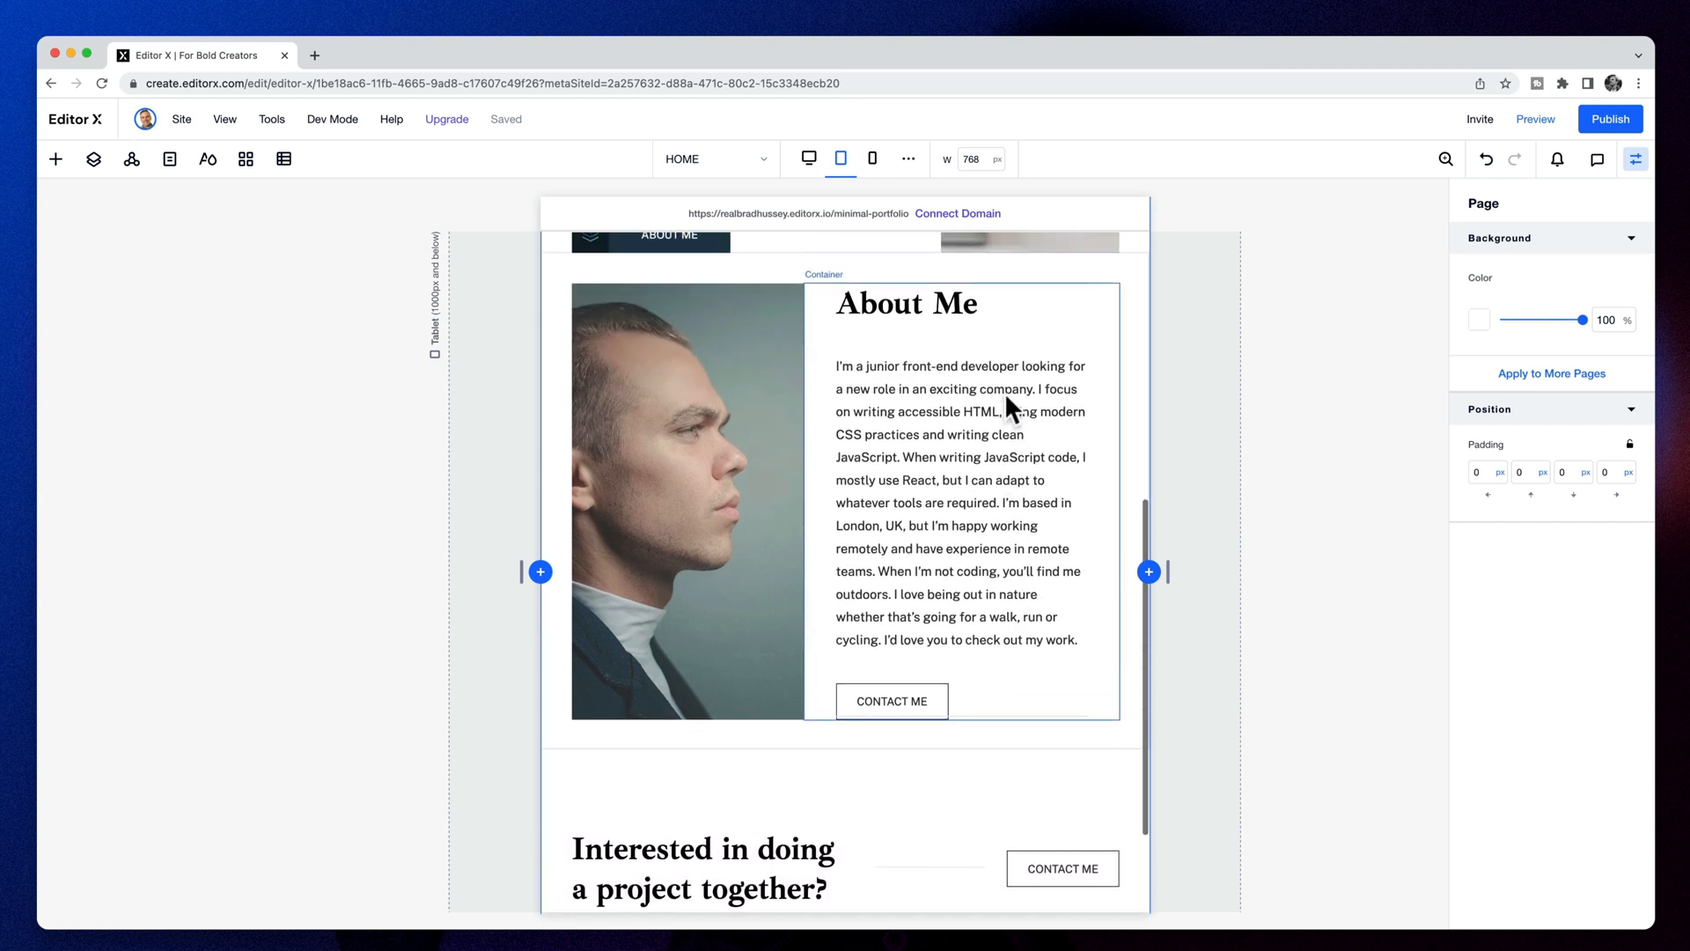
{"action": "left_click", "coordinate": [642, 359]}
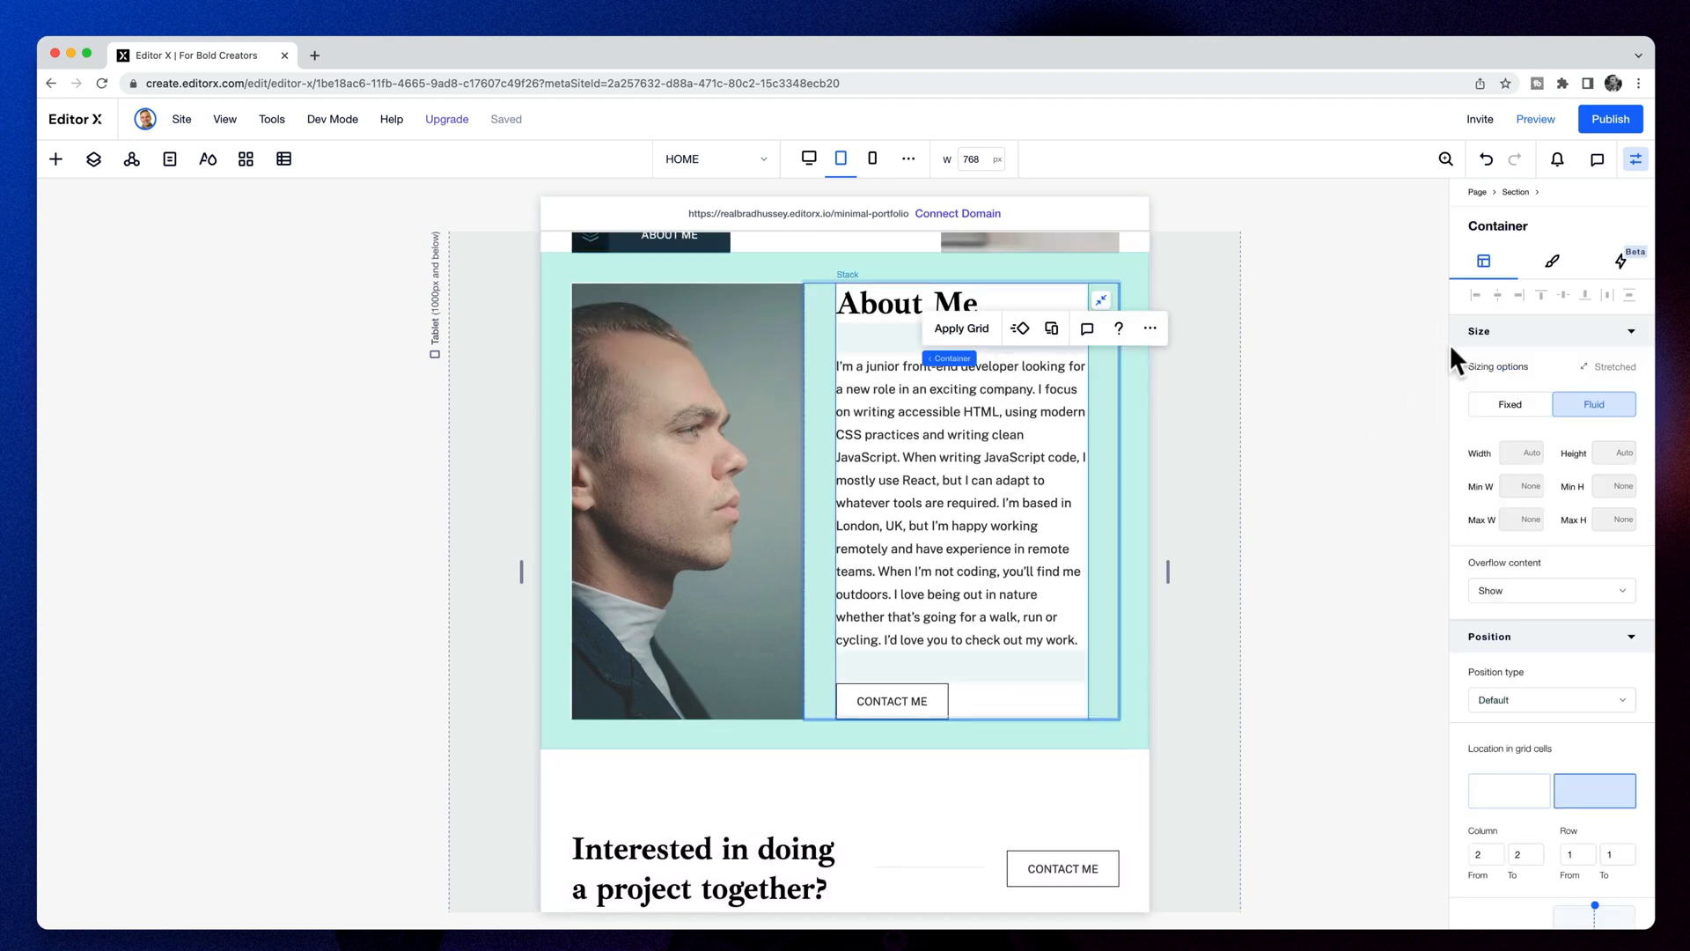
{"action": "left_click", "coordinate": [781, 280]}
{"action": "left_click", "coordinate": [1608, 487]}
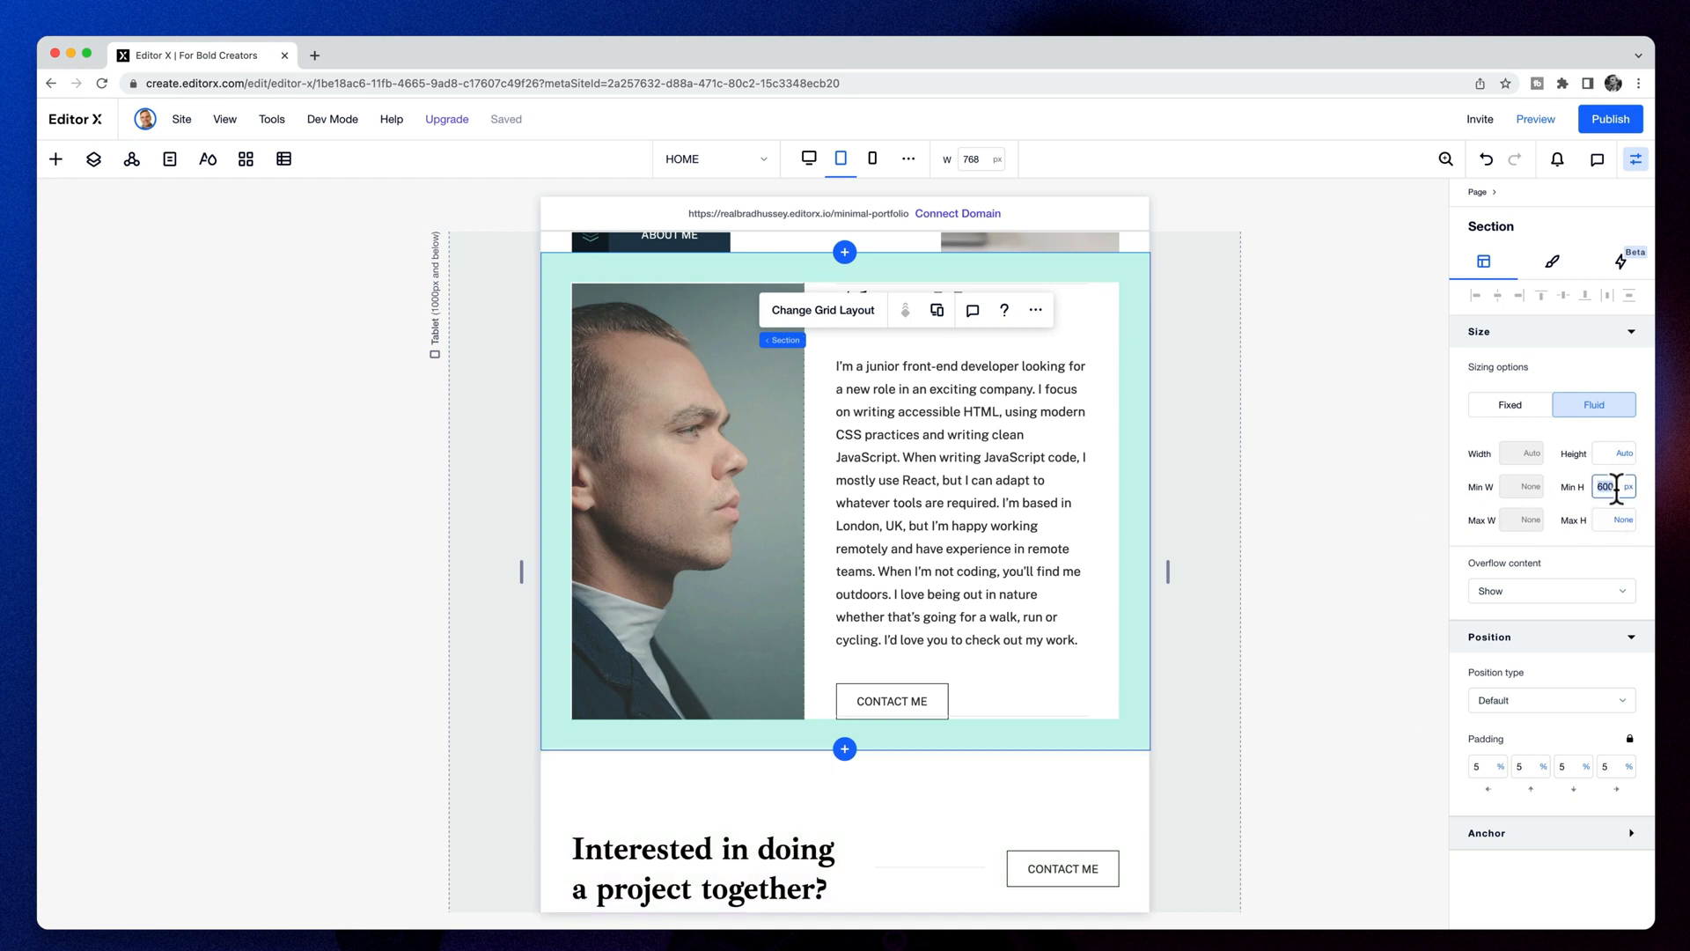
{"action": "left_click", "coordinate": [1347, 495]}
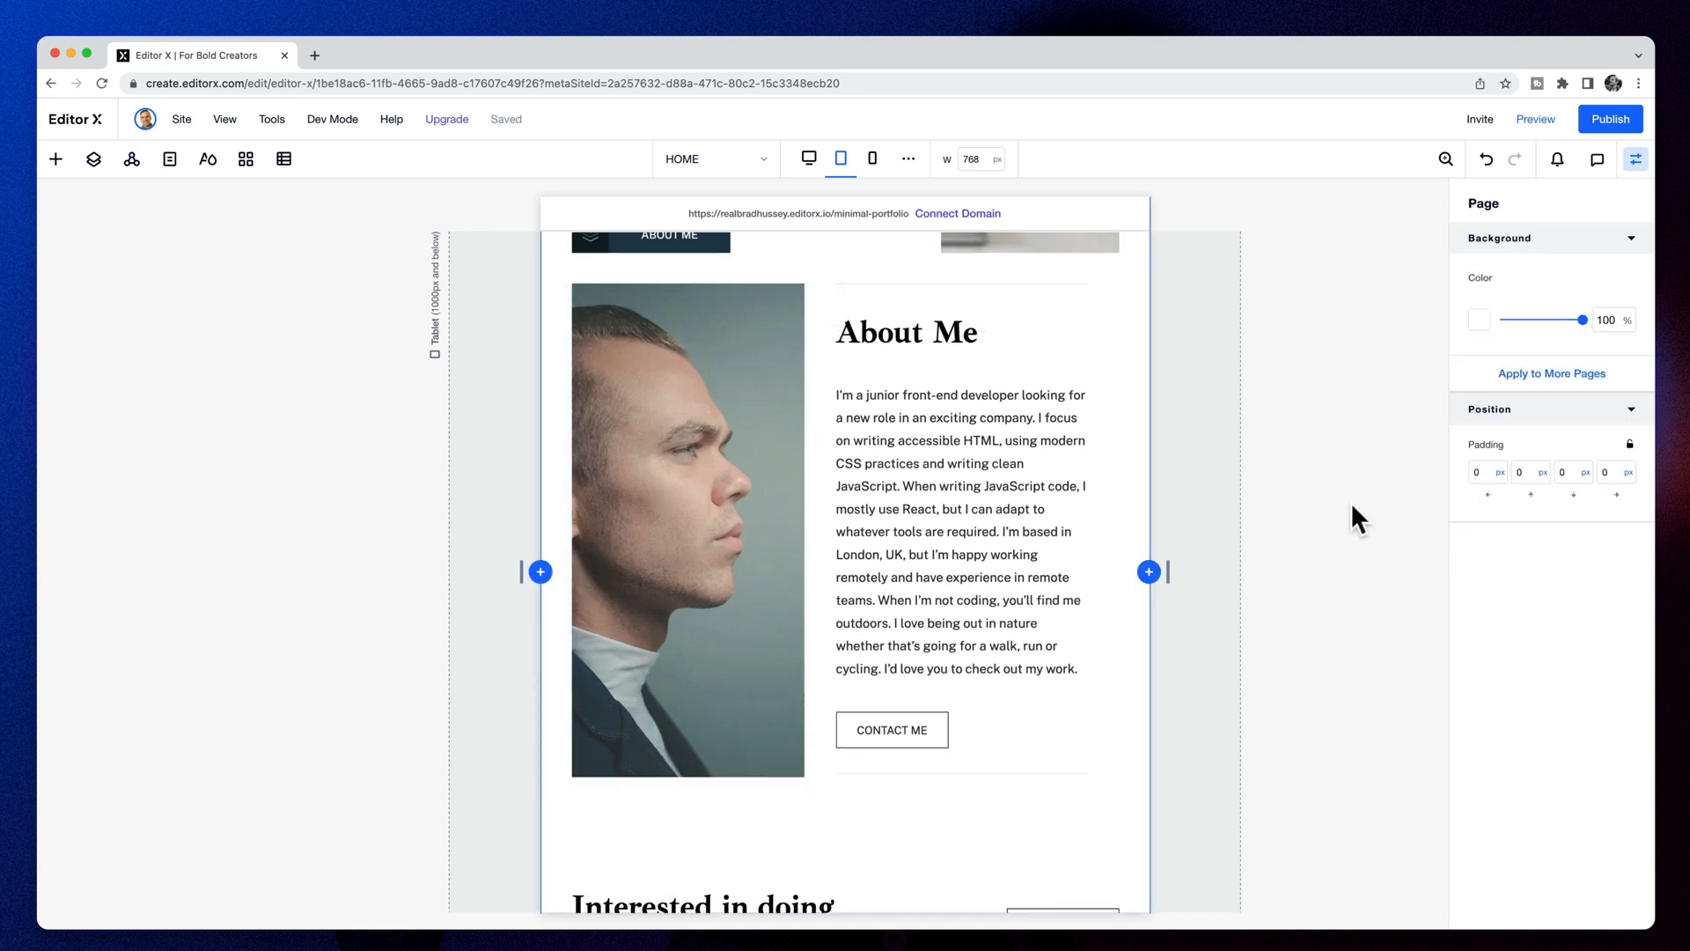
Widen the footer's social icon container to about 23.3% so the three icons stand apart
{"action": "scroll", "coordinate": [1032, 459], "scroll_direction": "down", "scroll_amount": 1}
{"action": "scroll", "coordinate": [1032, 459], "scroll_direction": "down", "scroll_amount": 4}
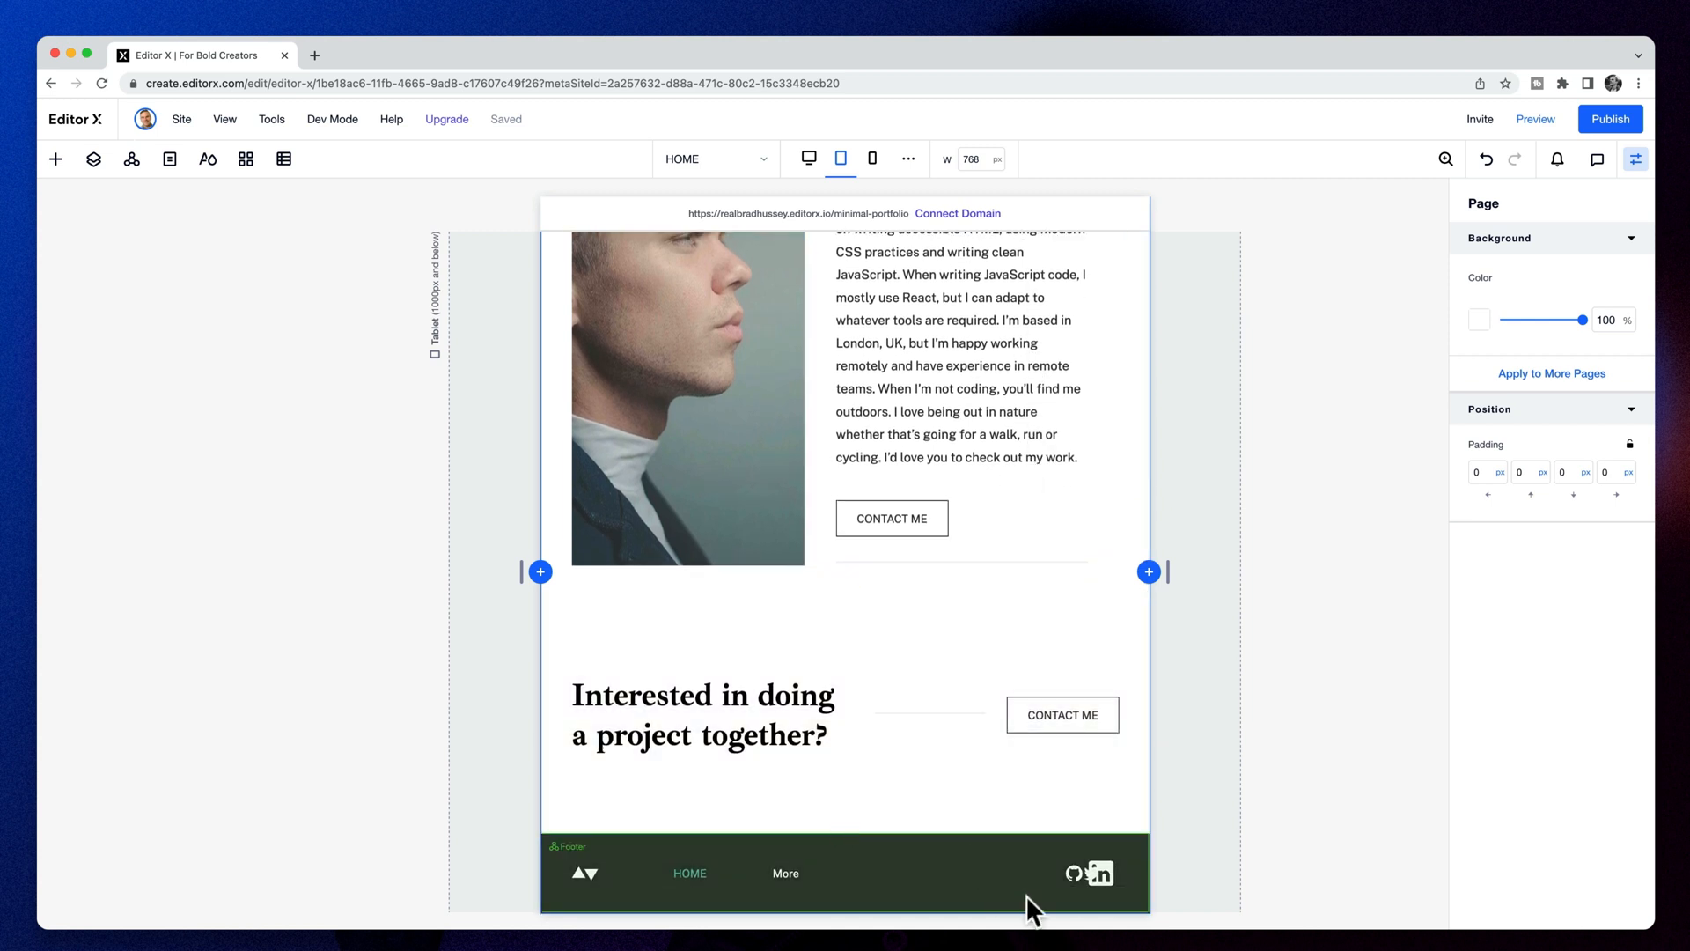
{"action": "left_click", "coordinate": [1060, 875]}
{"action": "left_click_drag", "start_coordinate": [1059, 874], "coordinate": [990, 874]}
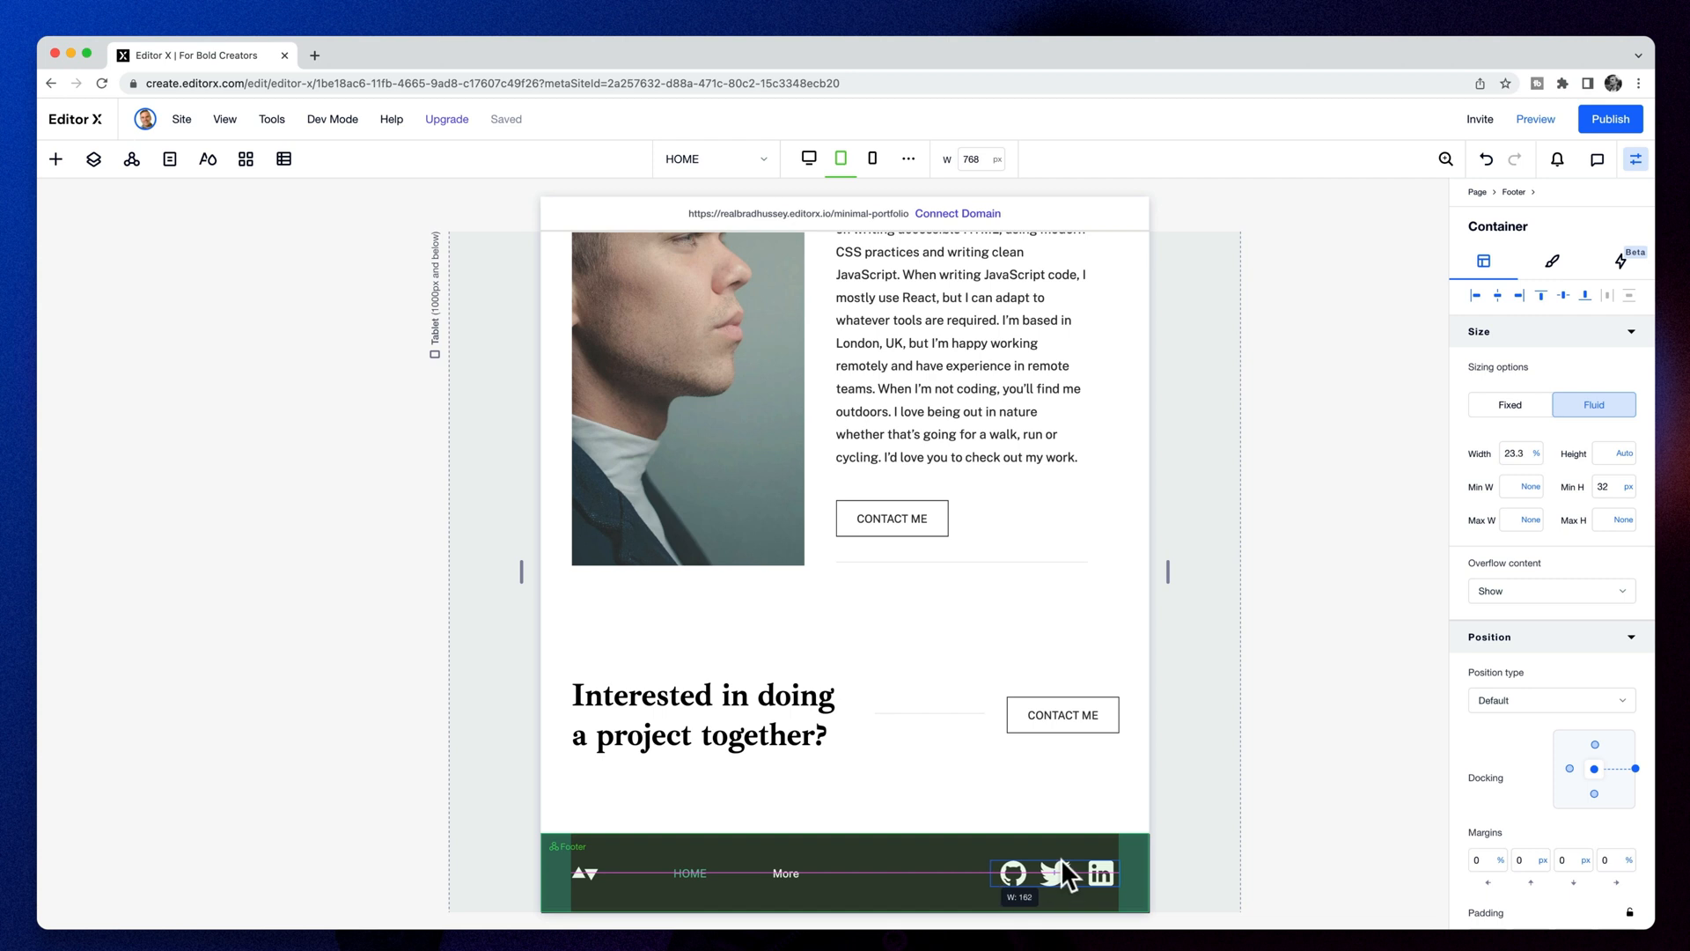
Turn off equal item sizes in the footer menu's layout
{"action": "left_click", "coordinate": [778, 876]}
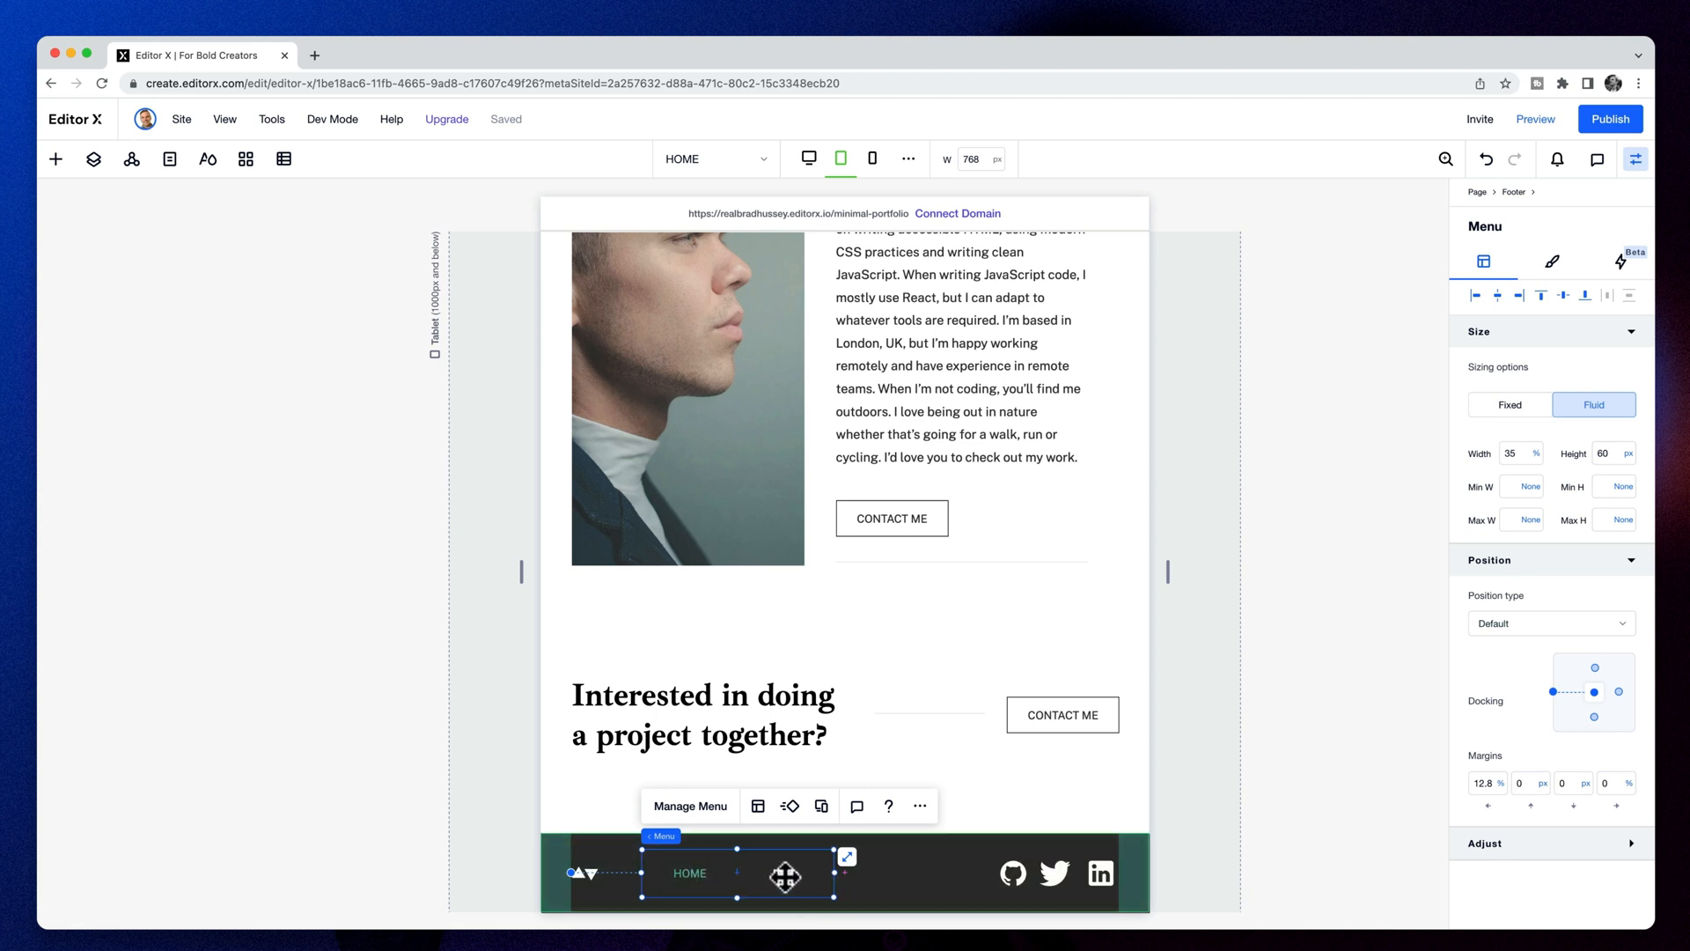
{"action": "left_click", "coordinate": [758, 806]}
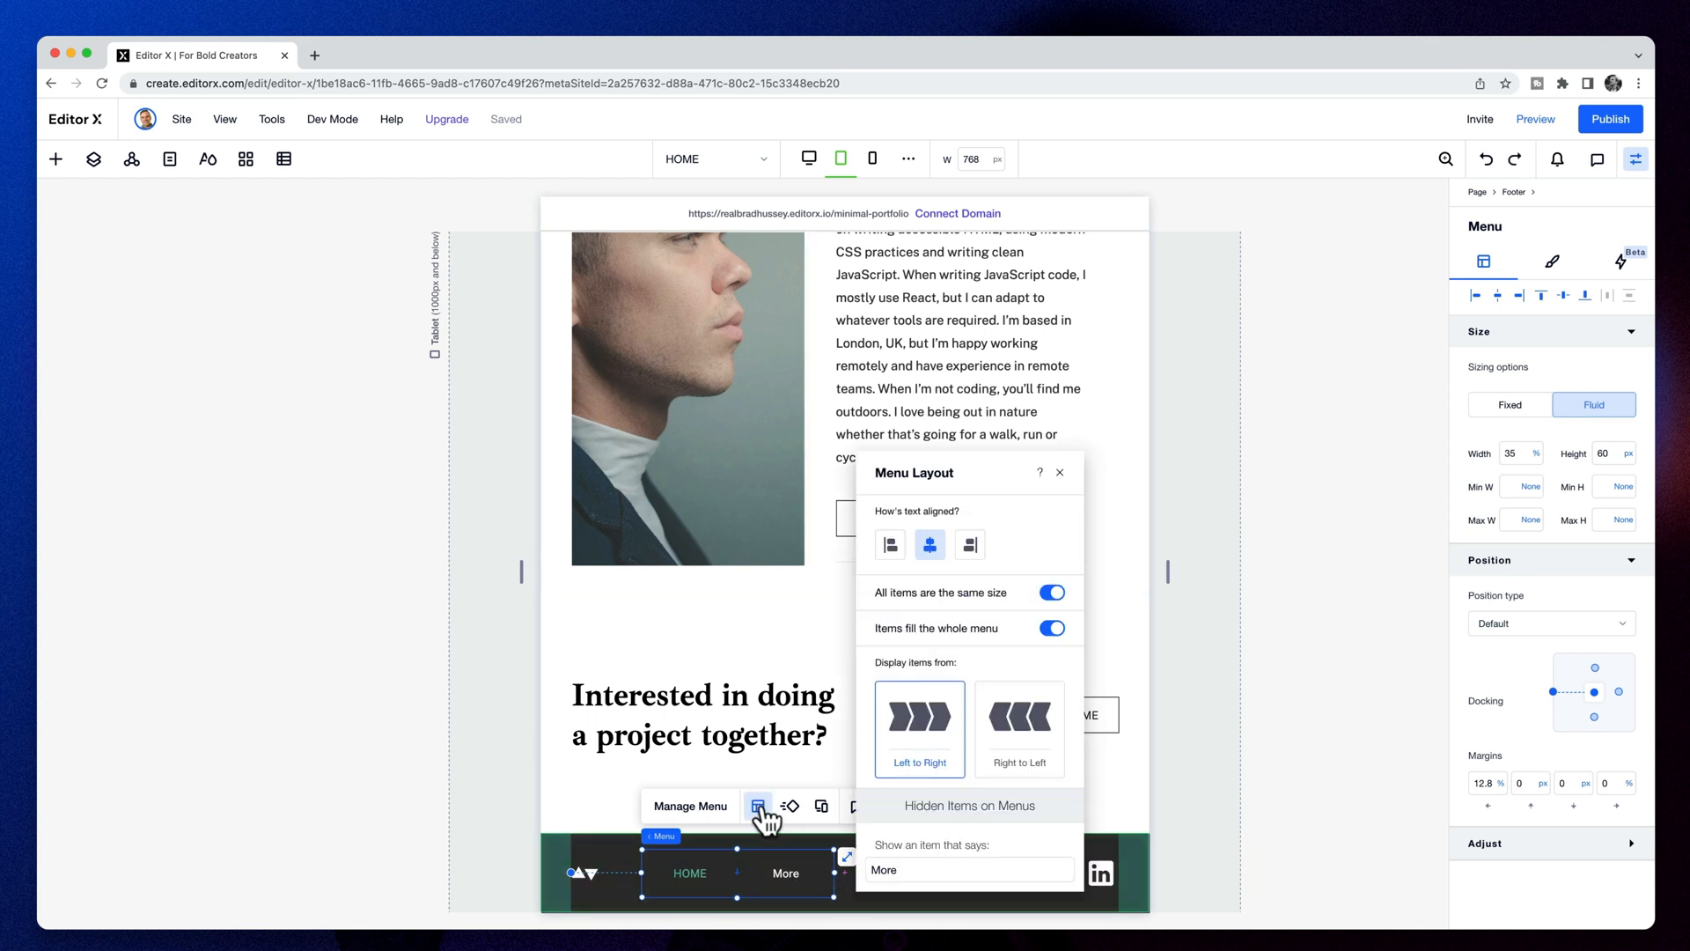
{"action": "left_click", "coordinate": [1052, 593]}
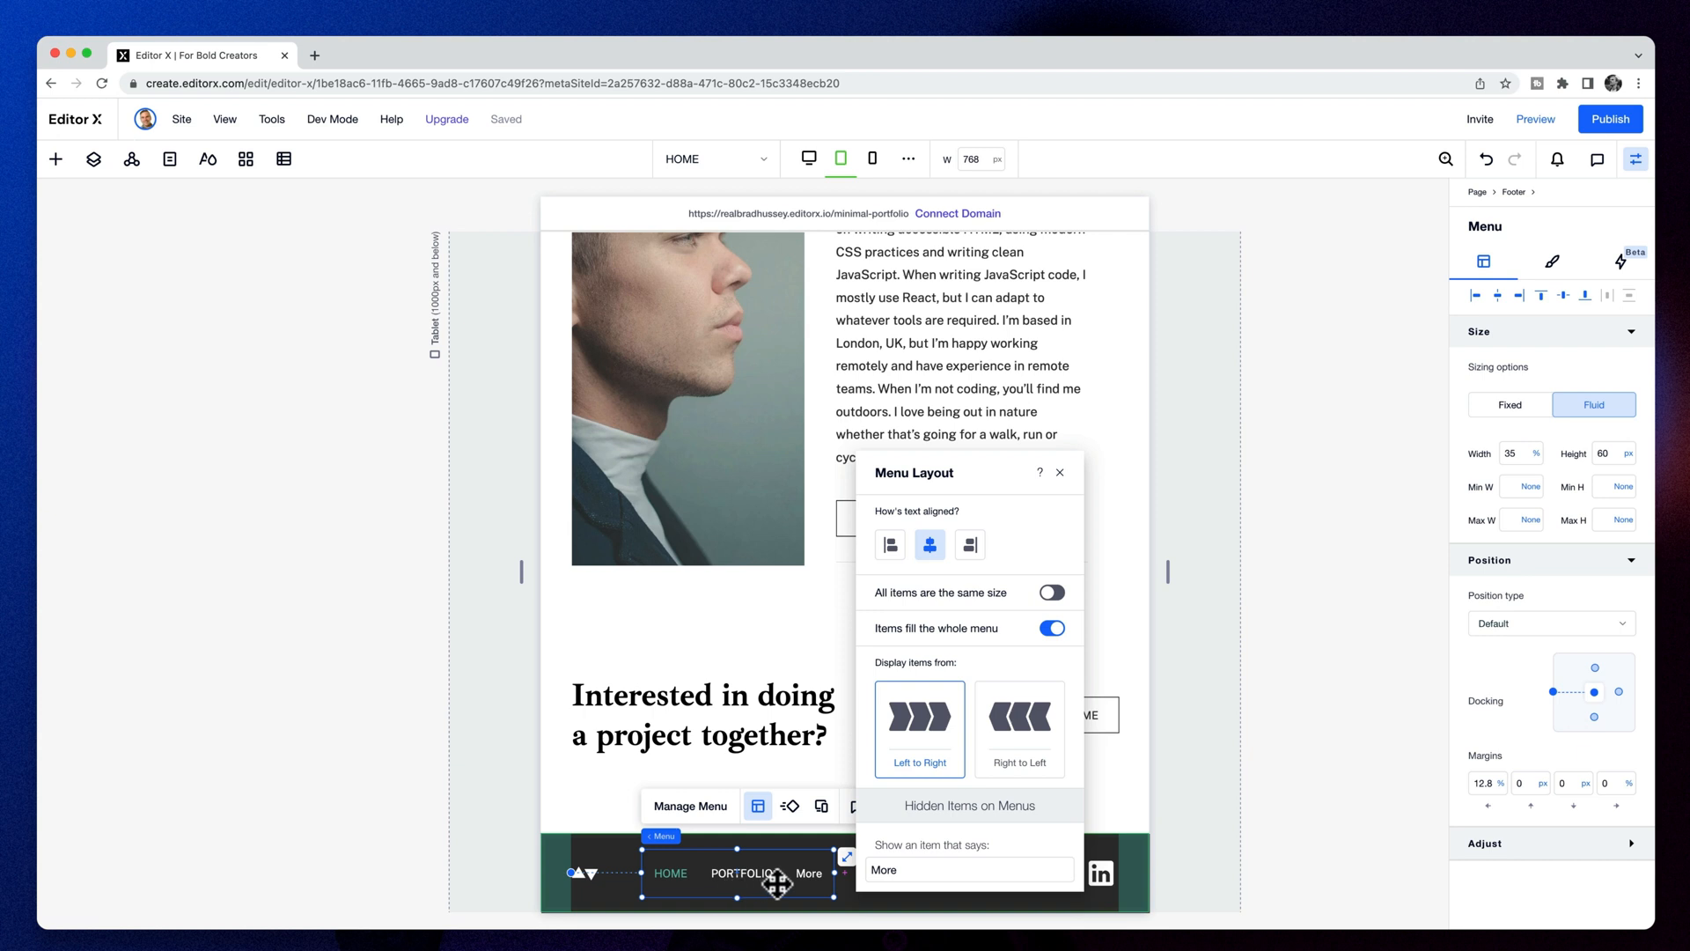
{"action": "left_click", "coordinate": [1068, 758]}
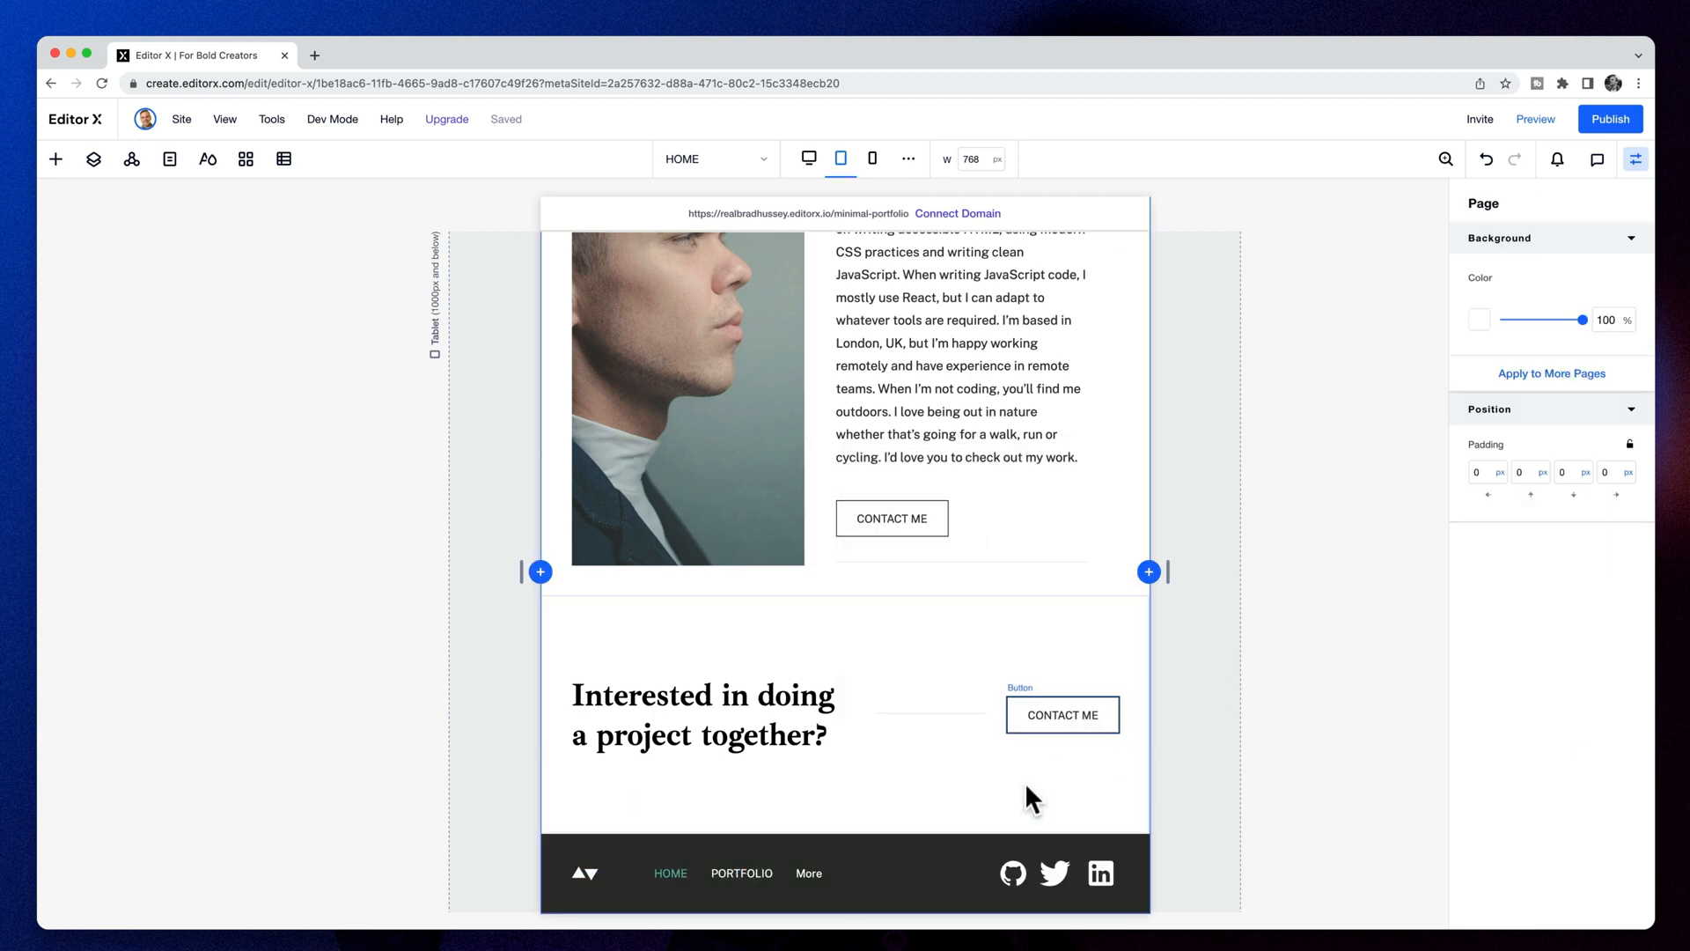
Widen the footer menu toward the social icons to make room for all its items
{"action": "left_click", "coordinate": [802, 873]}
{"action": "left_click_drag", "start_coordinate": [833, 873], "coordinate": [959, 889]}
{"action": "left_click", "coordinate": [1329, 755]}
Preview the home page at tablet size and examine it against the tablet designs in Figma
{"action": "scroll", "coordinate": [1268, 528], "scroll_direction": "up", "scroll_amount": 15}
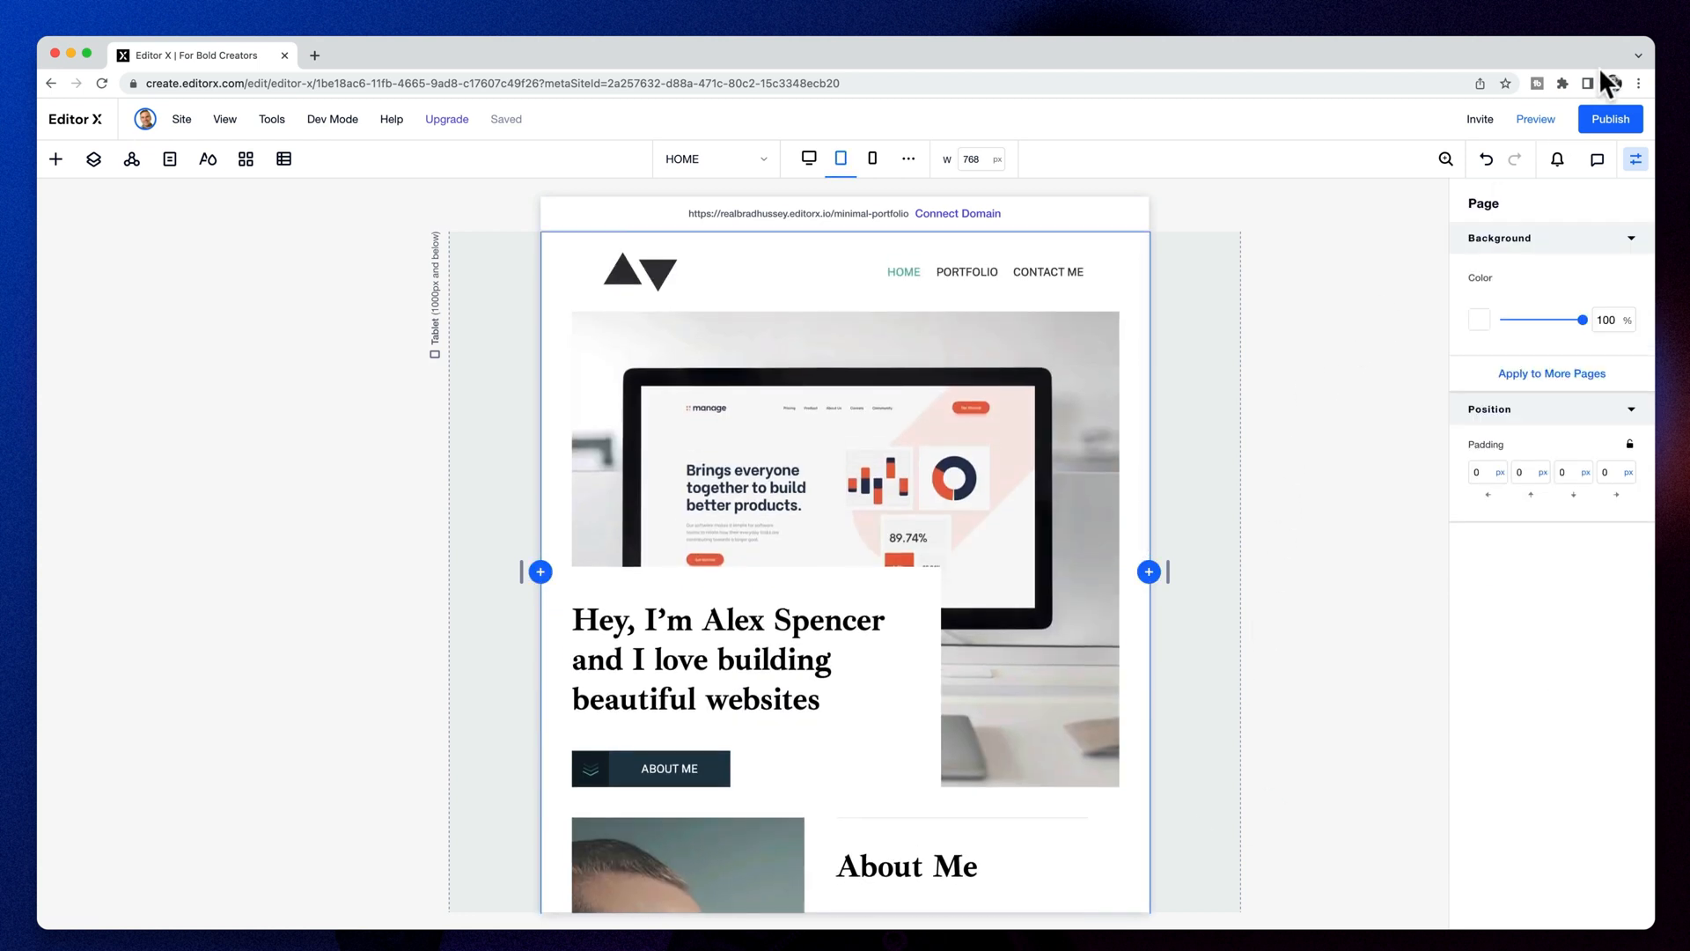
{"action": "left_click", "coordinate": [1535, 120]}
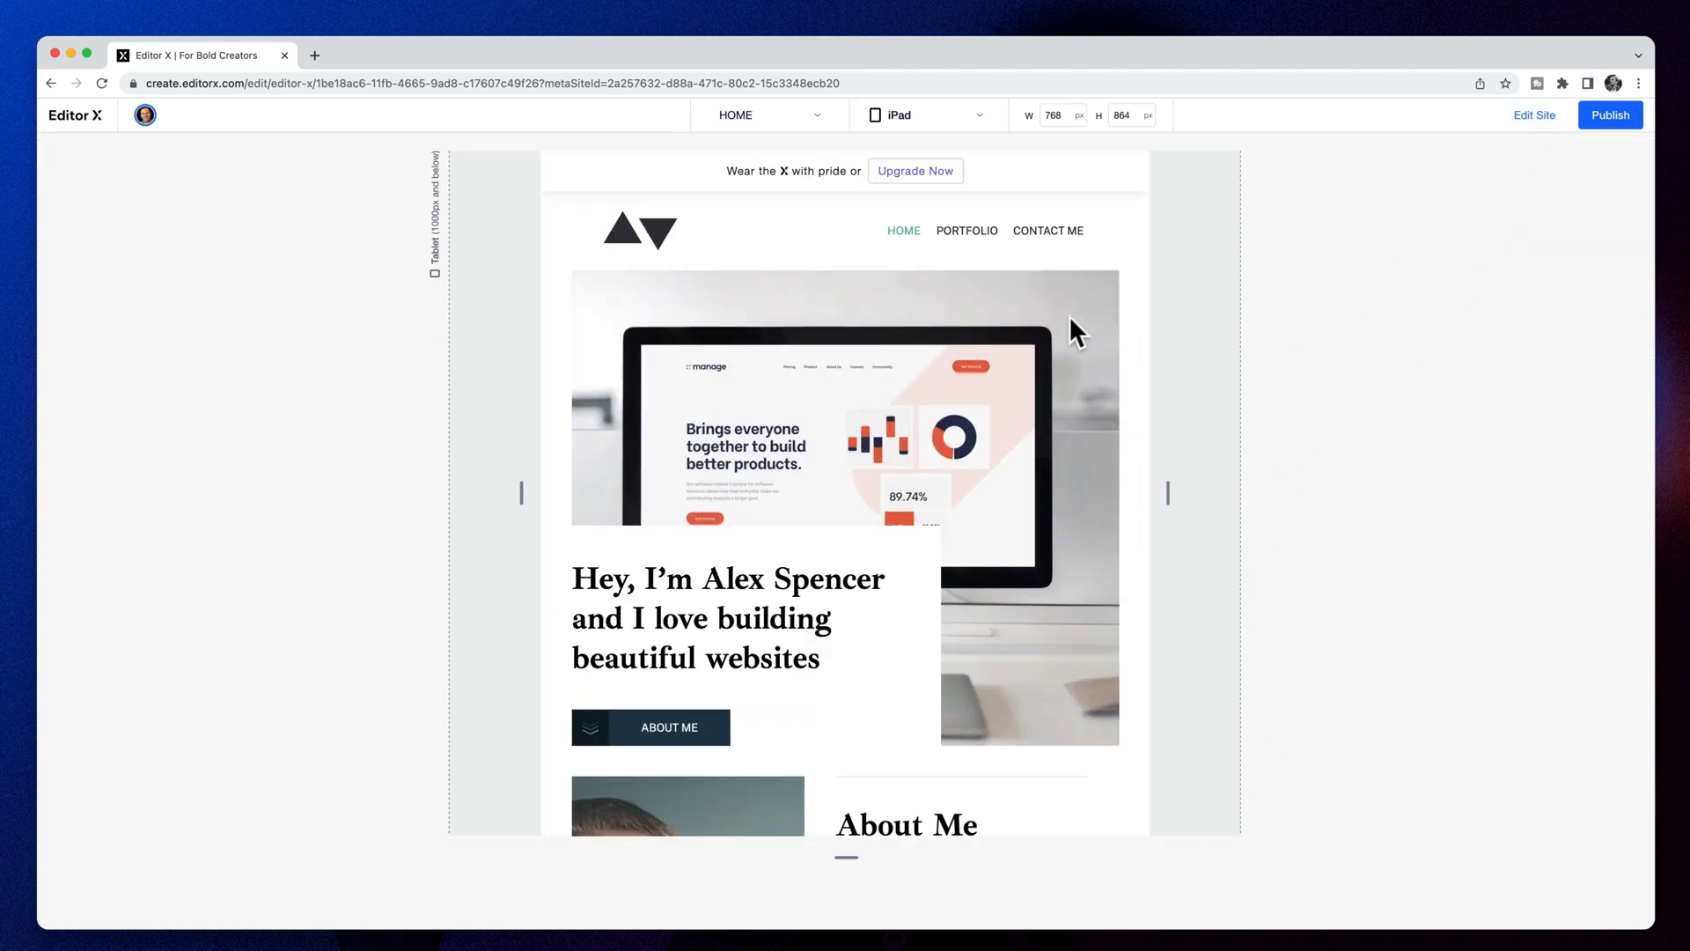
{"action": "scroll", "coordinate": [1053, 327], "scroll_direction": "down", "scroll_amount": 5}
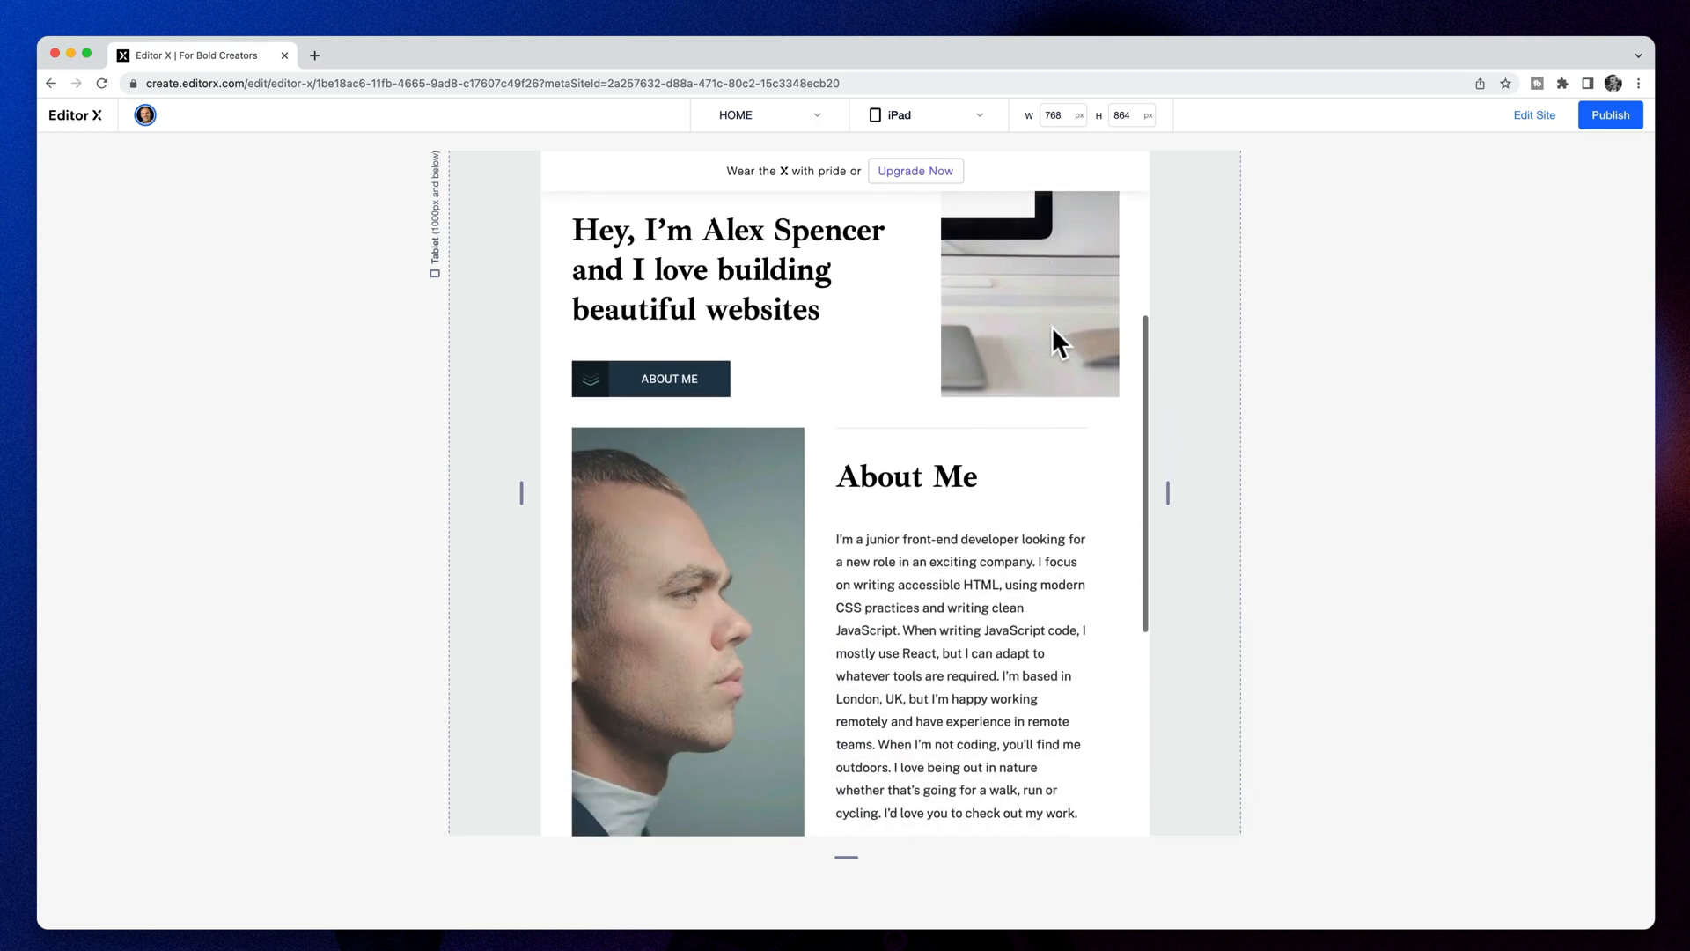
{"action": "scroll", "coordinate": [1053, 325], "scroll_direction": "down", "scroll_amount": 6}
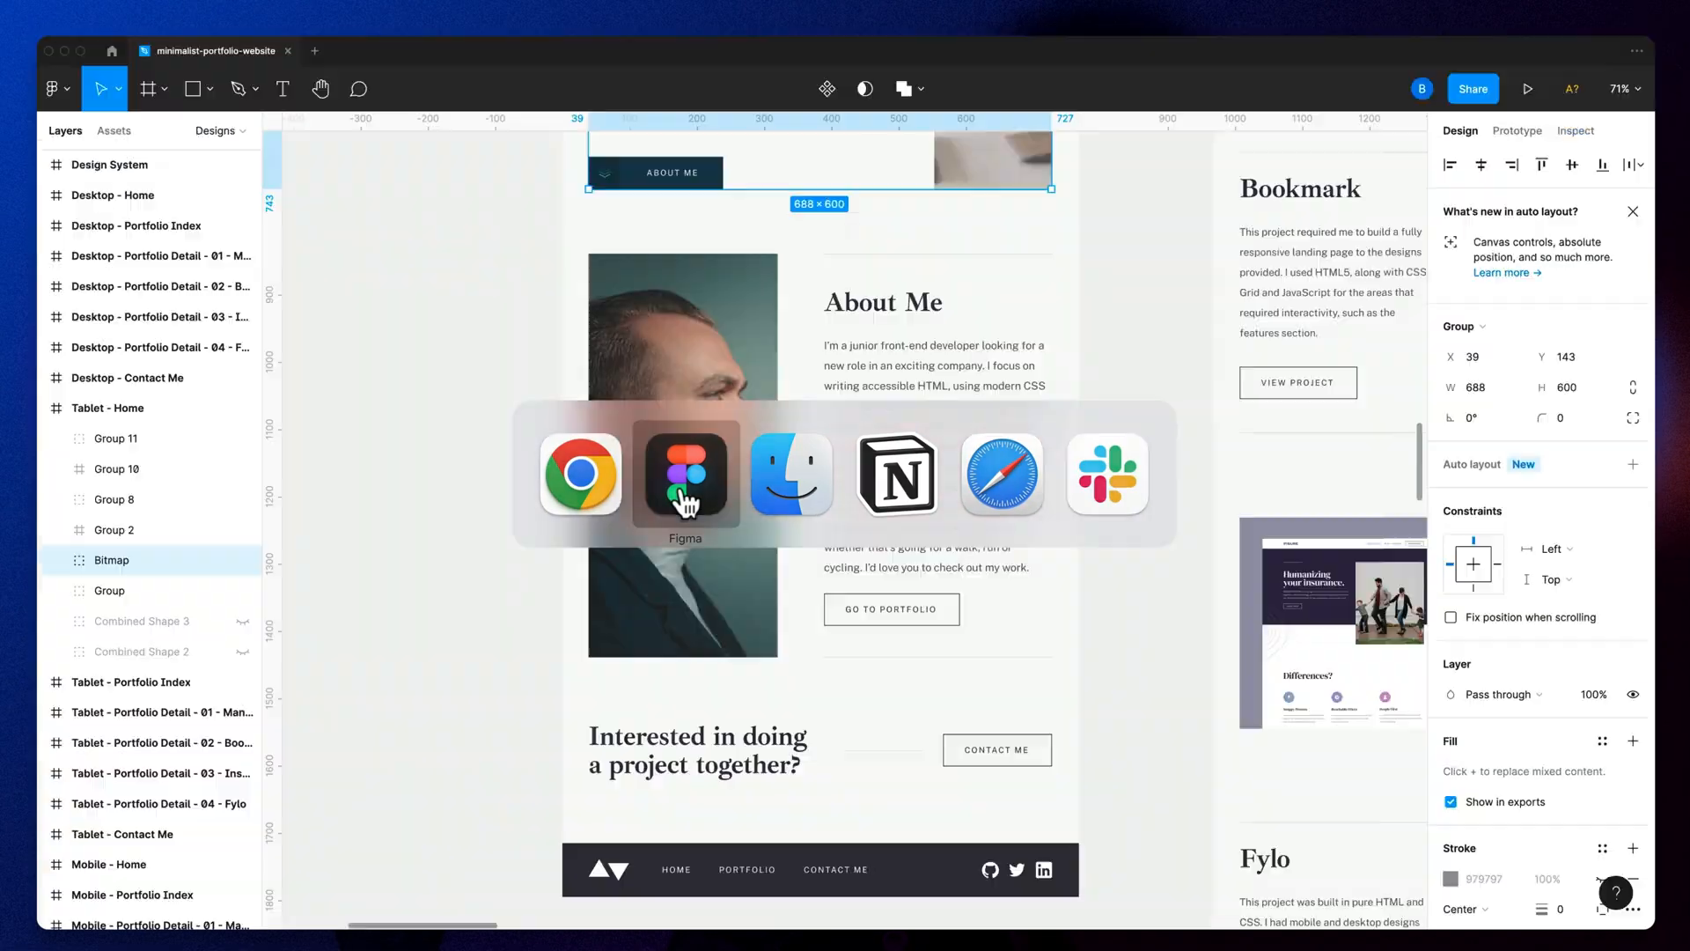
{"action": "scroll", "coordinate": [986, 478], "scroll_direction": "up", "scroll_amount": 6}
{"action": "scroll", "coordinate": [986, 478], "scroll_direction": "right", "scroll_amount": 6}
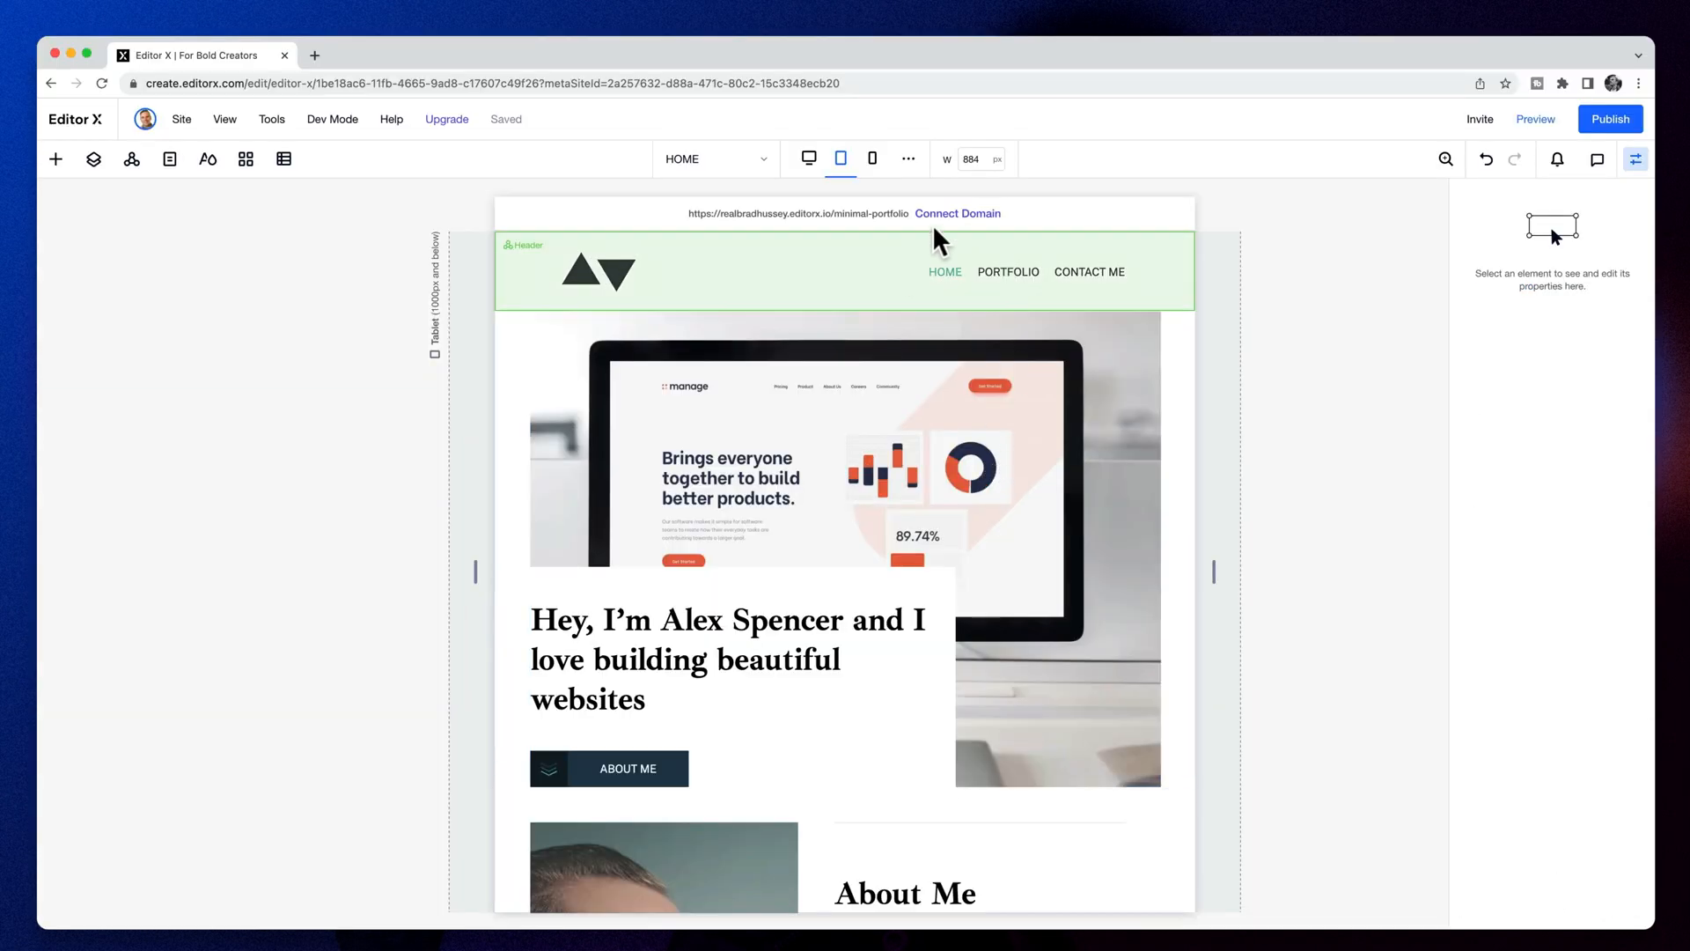
Open the Portfolio (Index) page at the tablet breakpoint and look through its project list
{"action": "left_click", "coordinate": [715, 158]}
{"action": "left_click", "coordinate": [714, 280]}
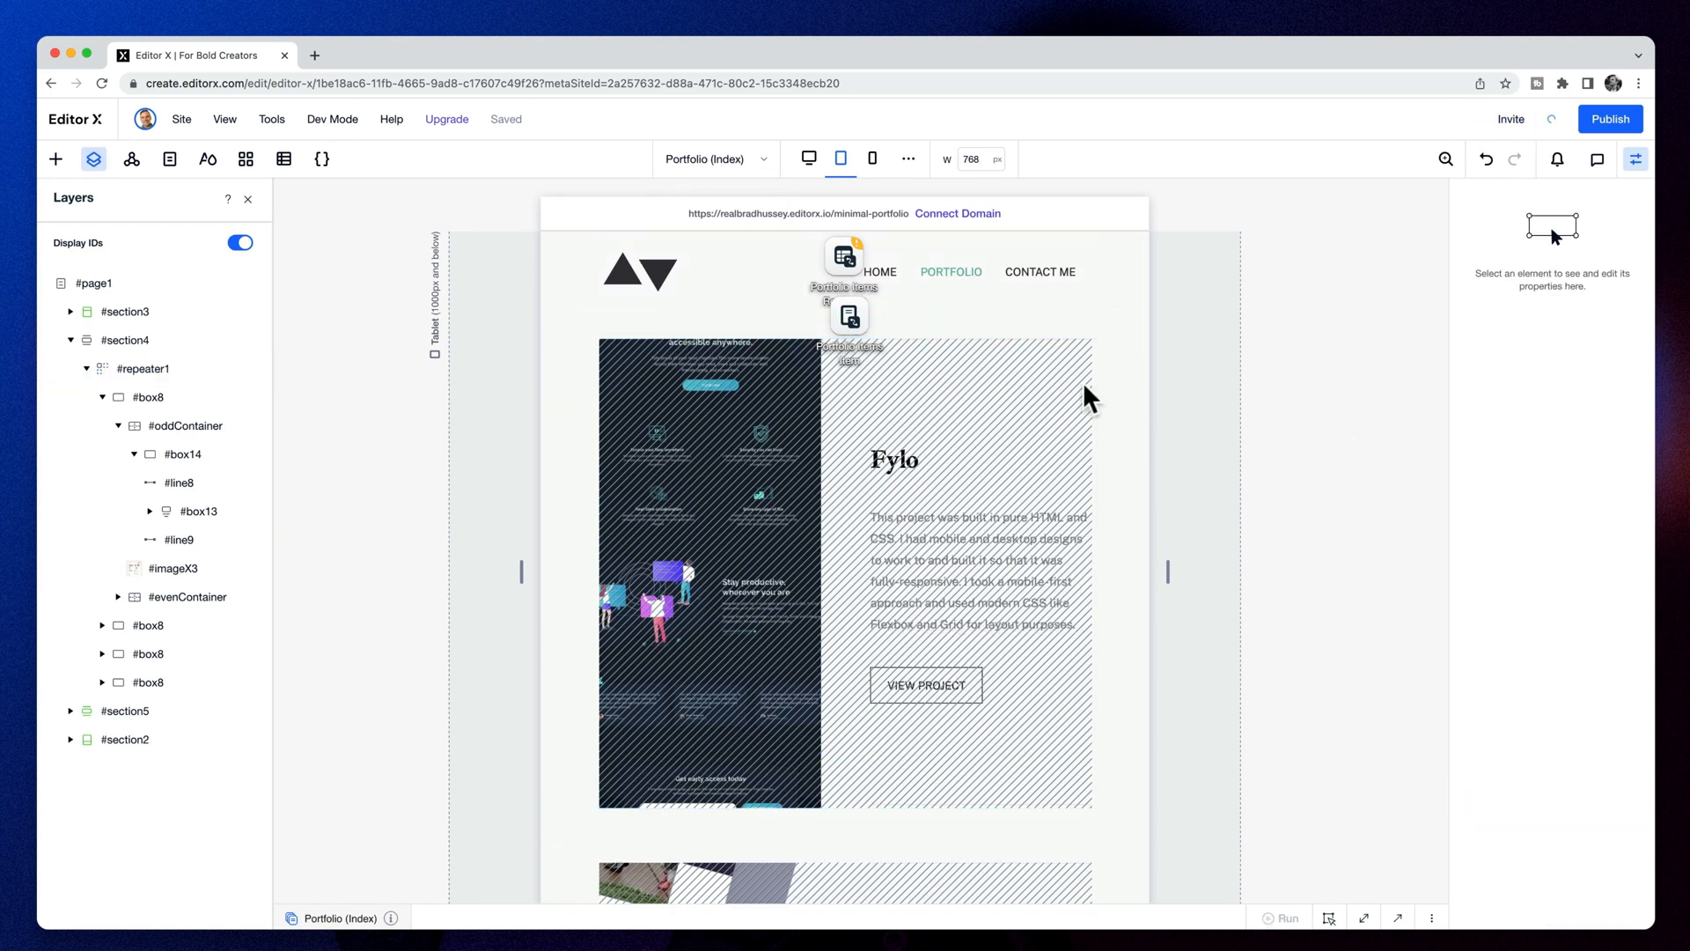
{"action": "scroll", "coordinate": [993, 523], "scroll_direction": "down", "scroll_amount": 12}
{"action": "scroll", "coordinate": [1032, 523], "scroll_direction": "down", "scroll_amount": 4}
{"action": "left_click", "coordinate": [1638, 709]}
{"action": "scroll", "coordinate": [1061, 585], "scroll_direction": "down", "scroll_amount": 2}
{"action": "scroll", "coordinate": [1039, 568], "scroll_direction": "up", "scroll_amount": 2}
Compare the portfolio index page's tablet preview with the Tablet - Portfolio Index frame in Figma
{"action": "scroll", "coordinate": [1022, 554], "scroll_direction": "up", "scroll_amount": 15}
{"action": "key", "text": "super+Tab"}
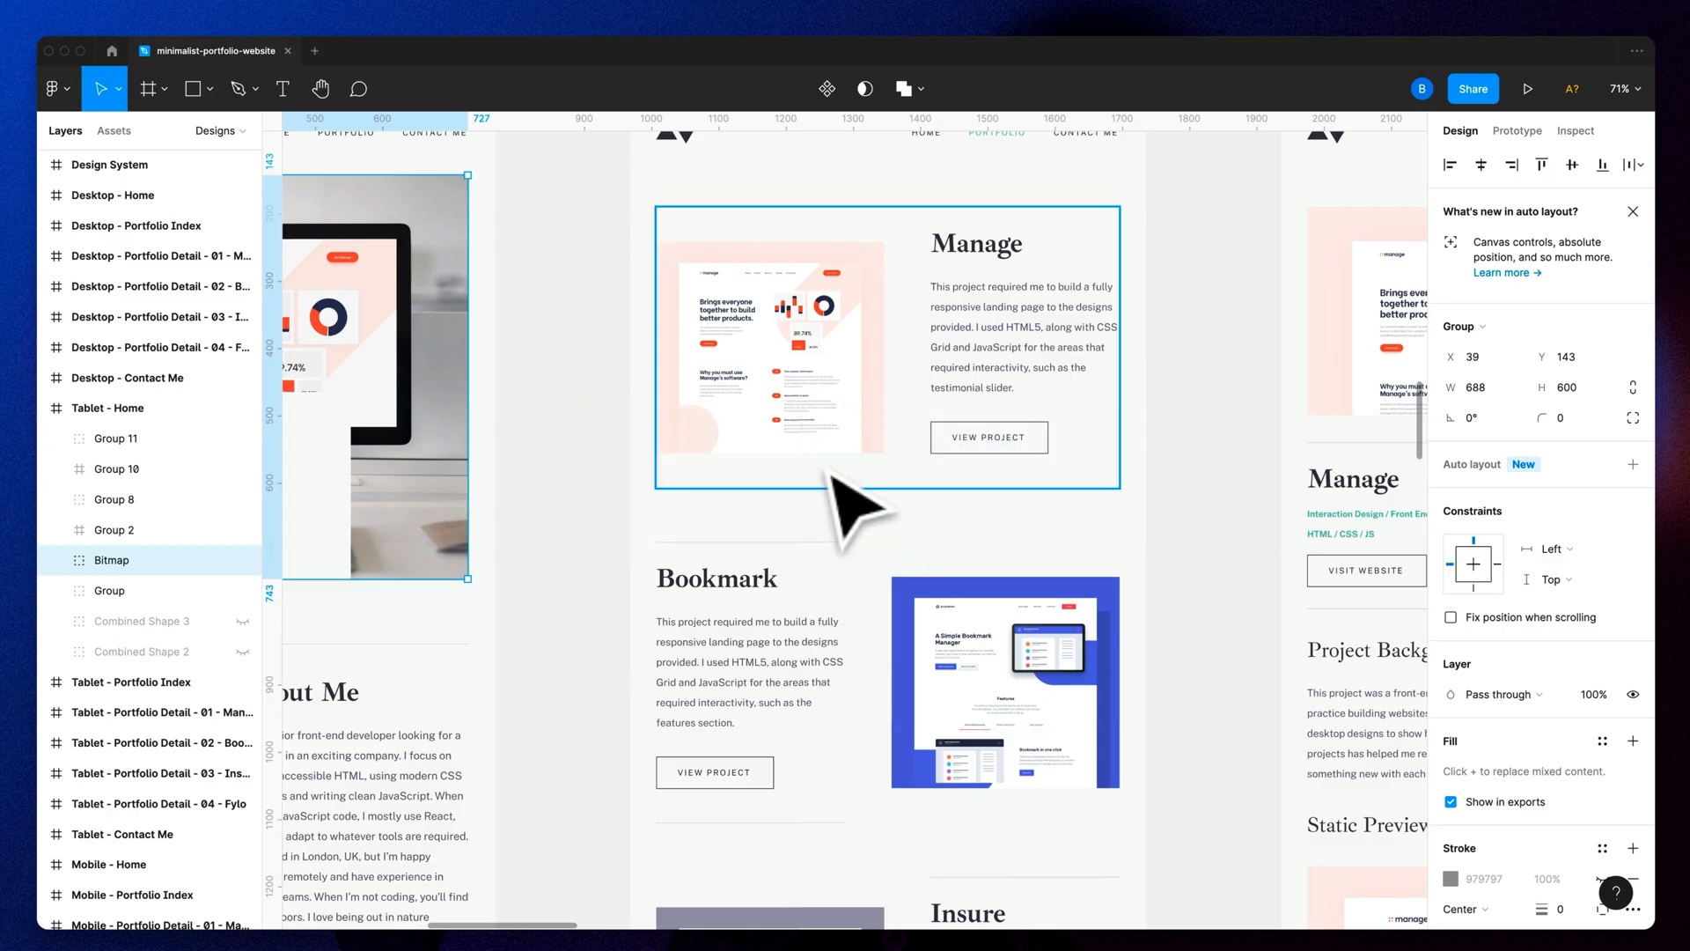
{"action": "scroll", "coordinate": [845, 493], "scroll_direction": "down", "scroll_amount": 10}
{"action": "key", "text": "super+Tab"}
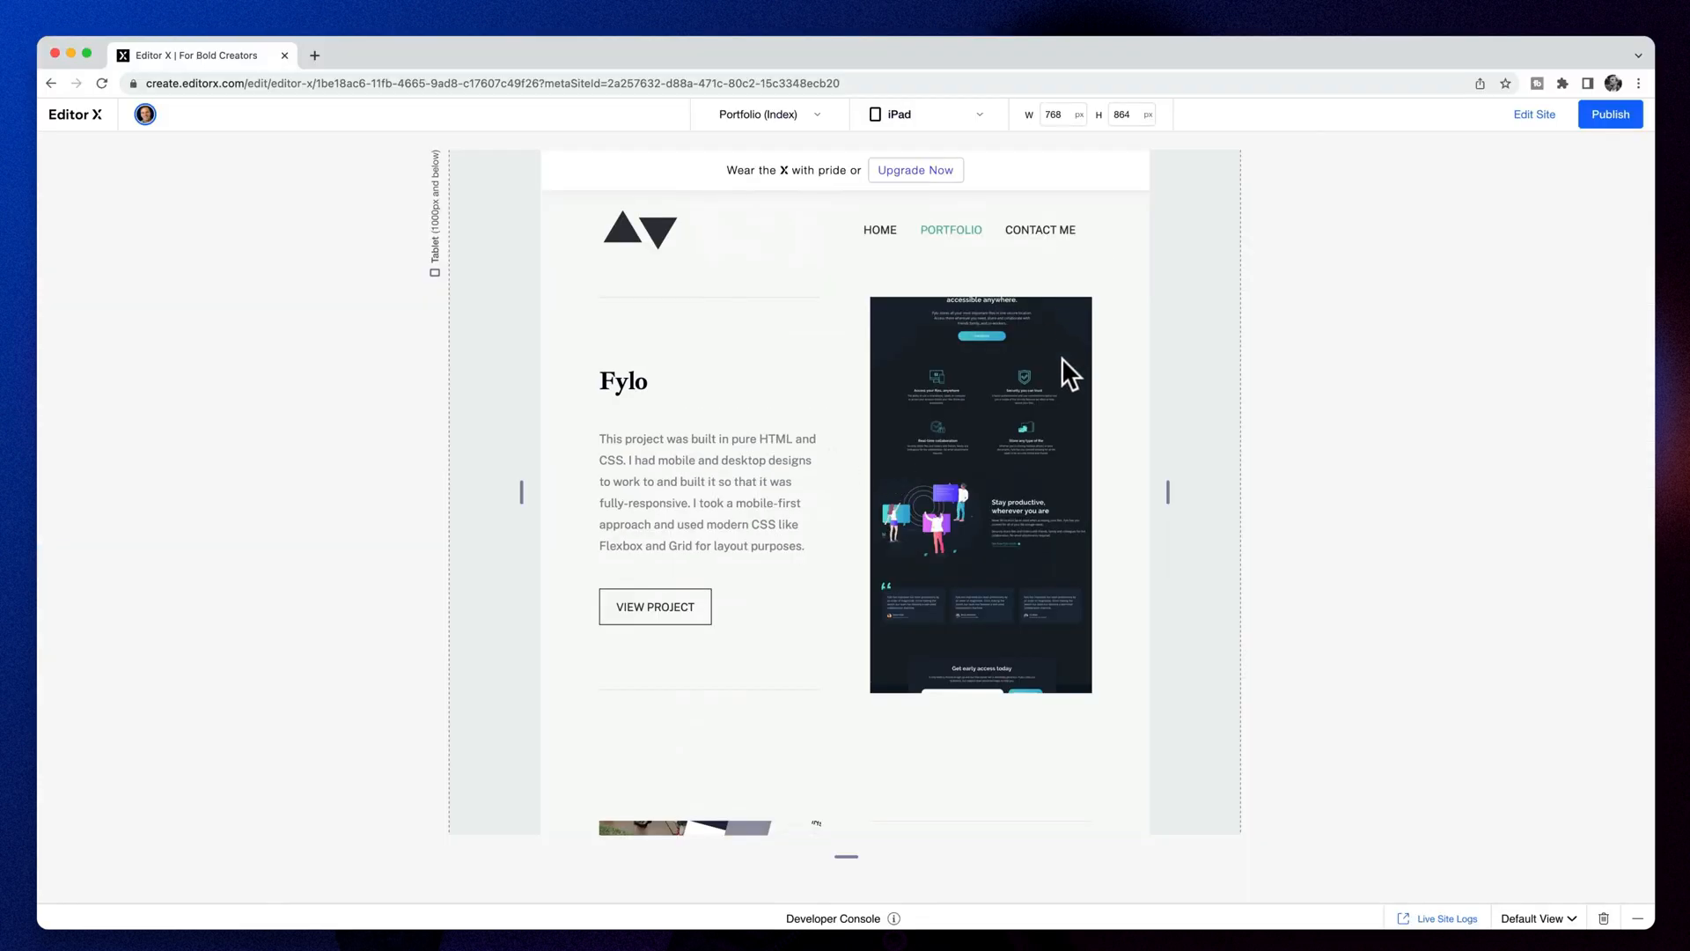
{"action": "scroll", "coordinate": [989, 458], "scroll_direction": "down", "scroll_amount": 8}
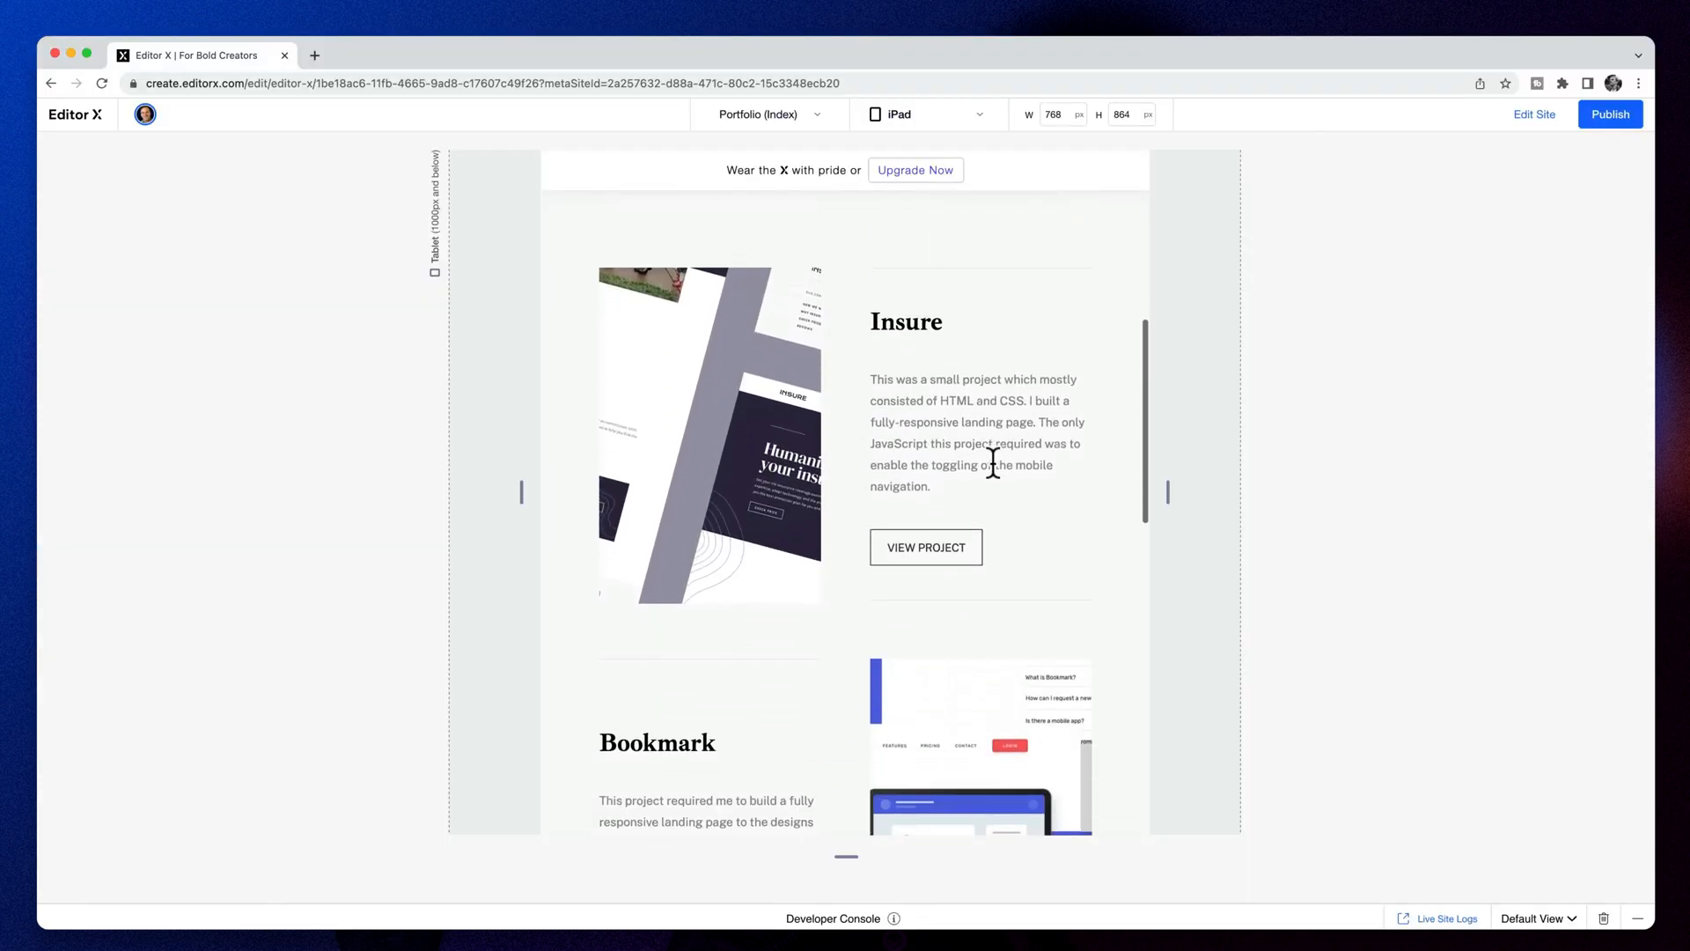
{"action": "scroll", "coordinate": [991, 461], "scroll_direction": "up", "scroll_amount": 8}
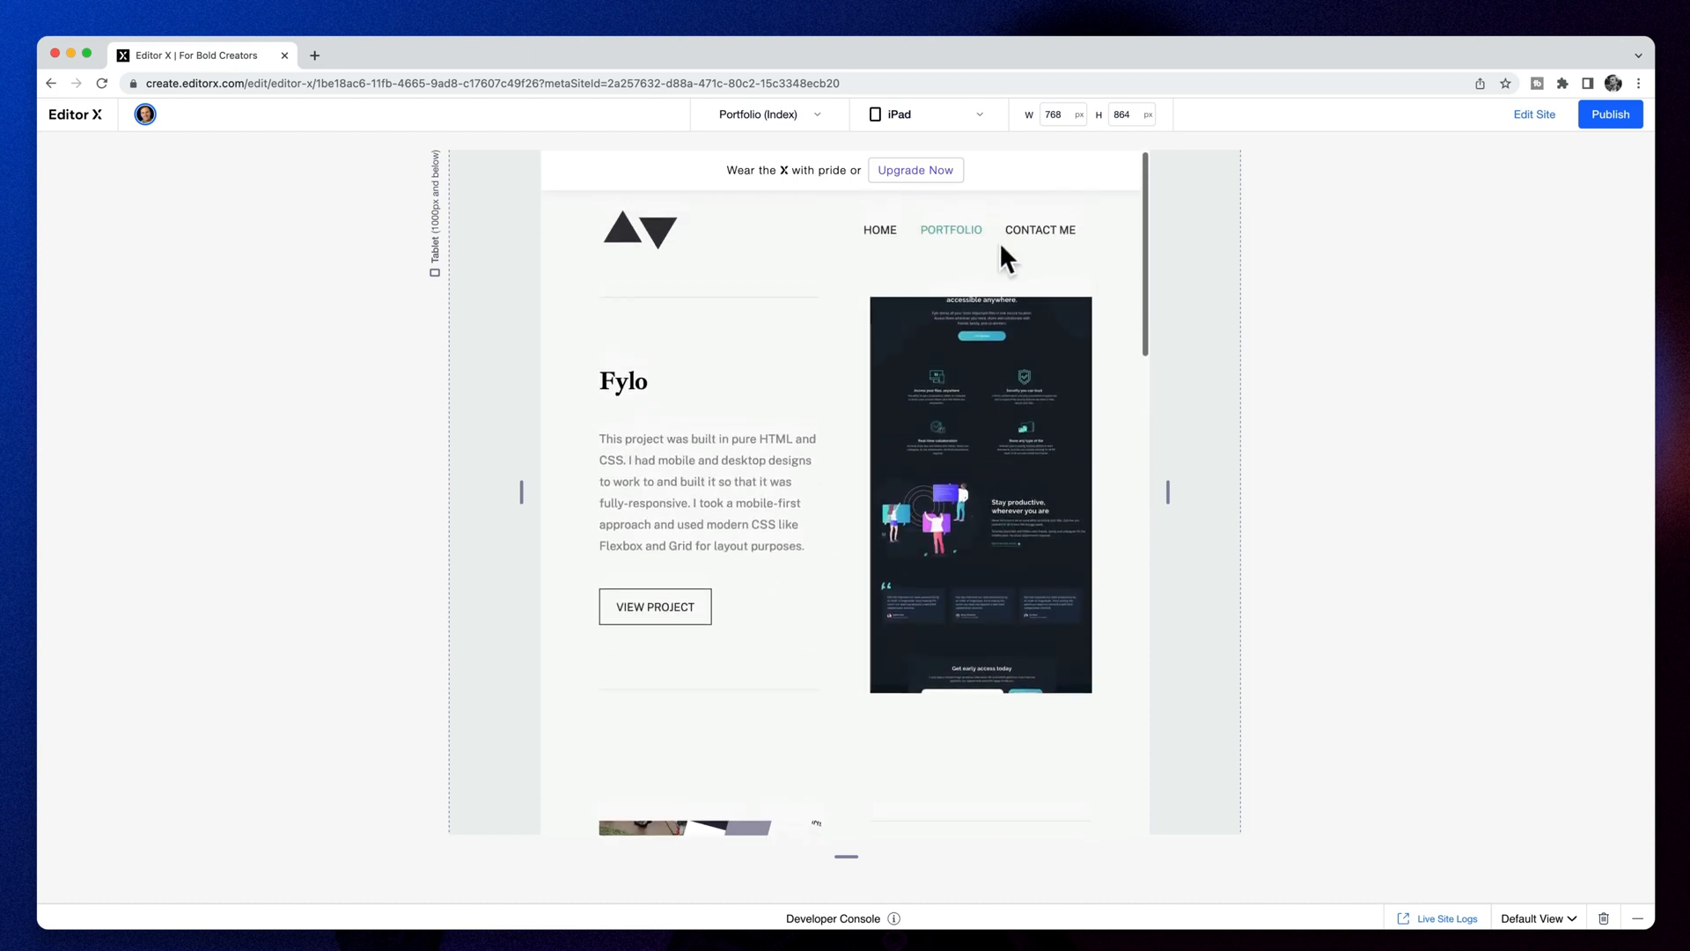
{"action": "left_click", "coordinate": [792, 111]}
{"action": "left_click", "coordinate": [799, 119]}
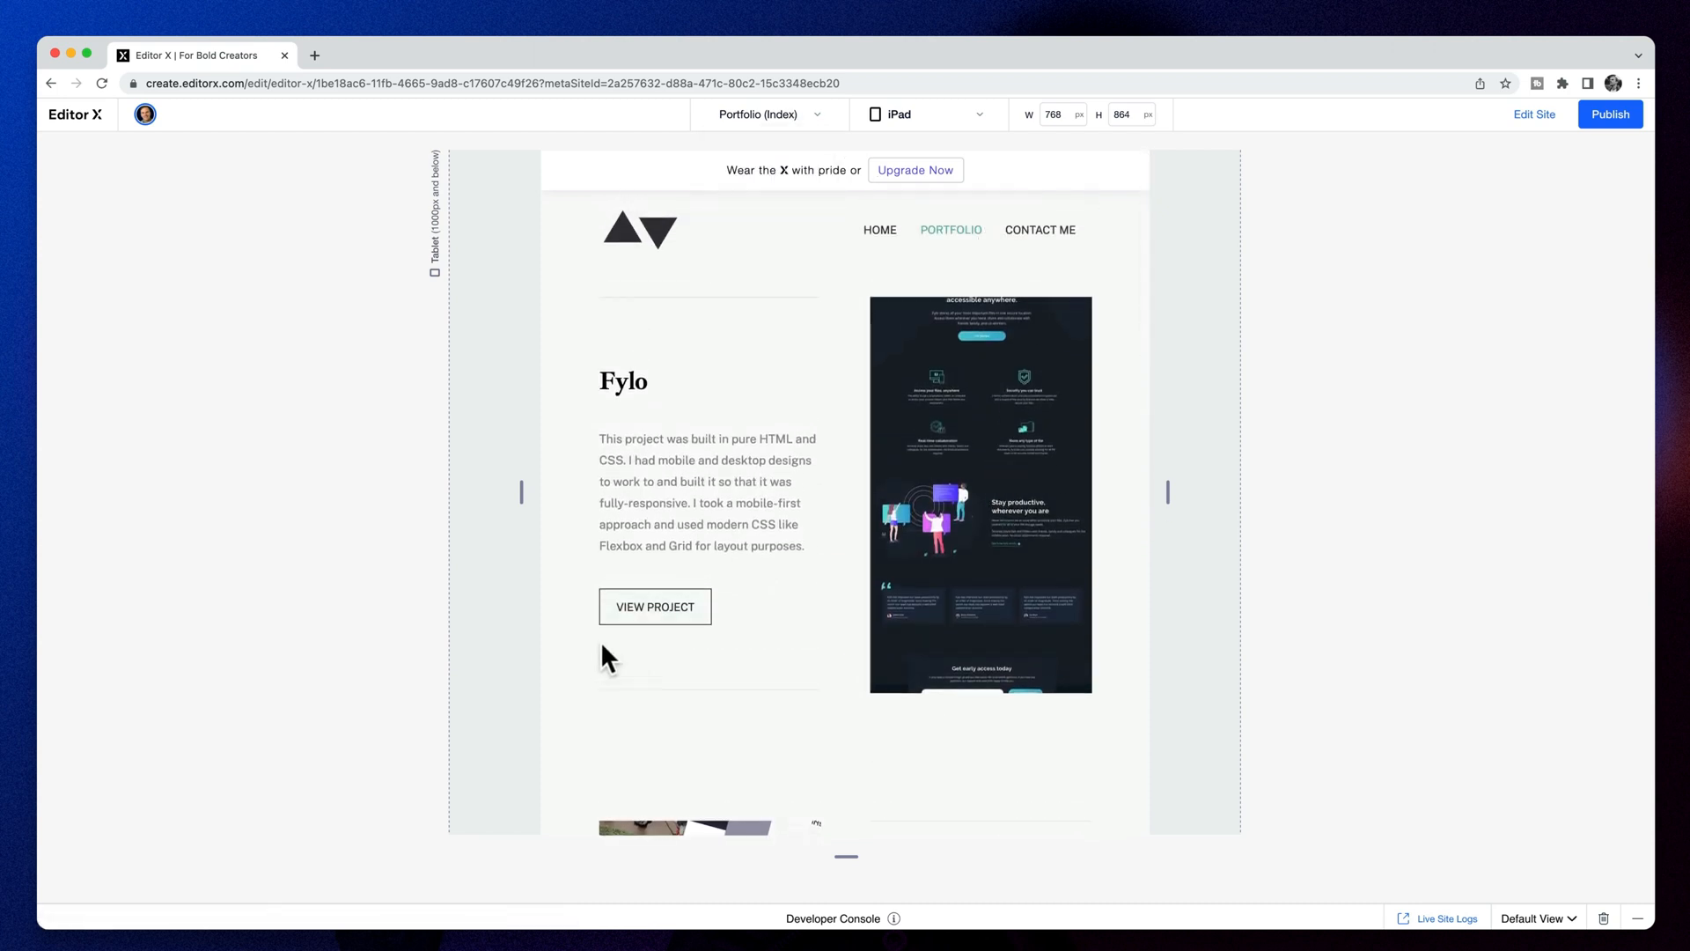
Open the Fylo project page from the preview and examine the Tablet - Portfolio Detail - 01 - Manage frame in Figma
{"action": "left_click", "coordinate": [636, 613]}
{"action": "key", "text": "super+Tab"}
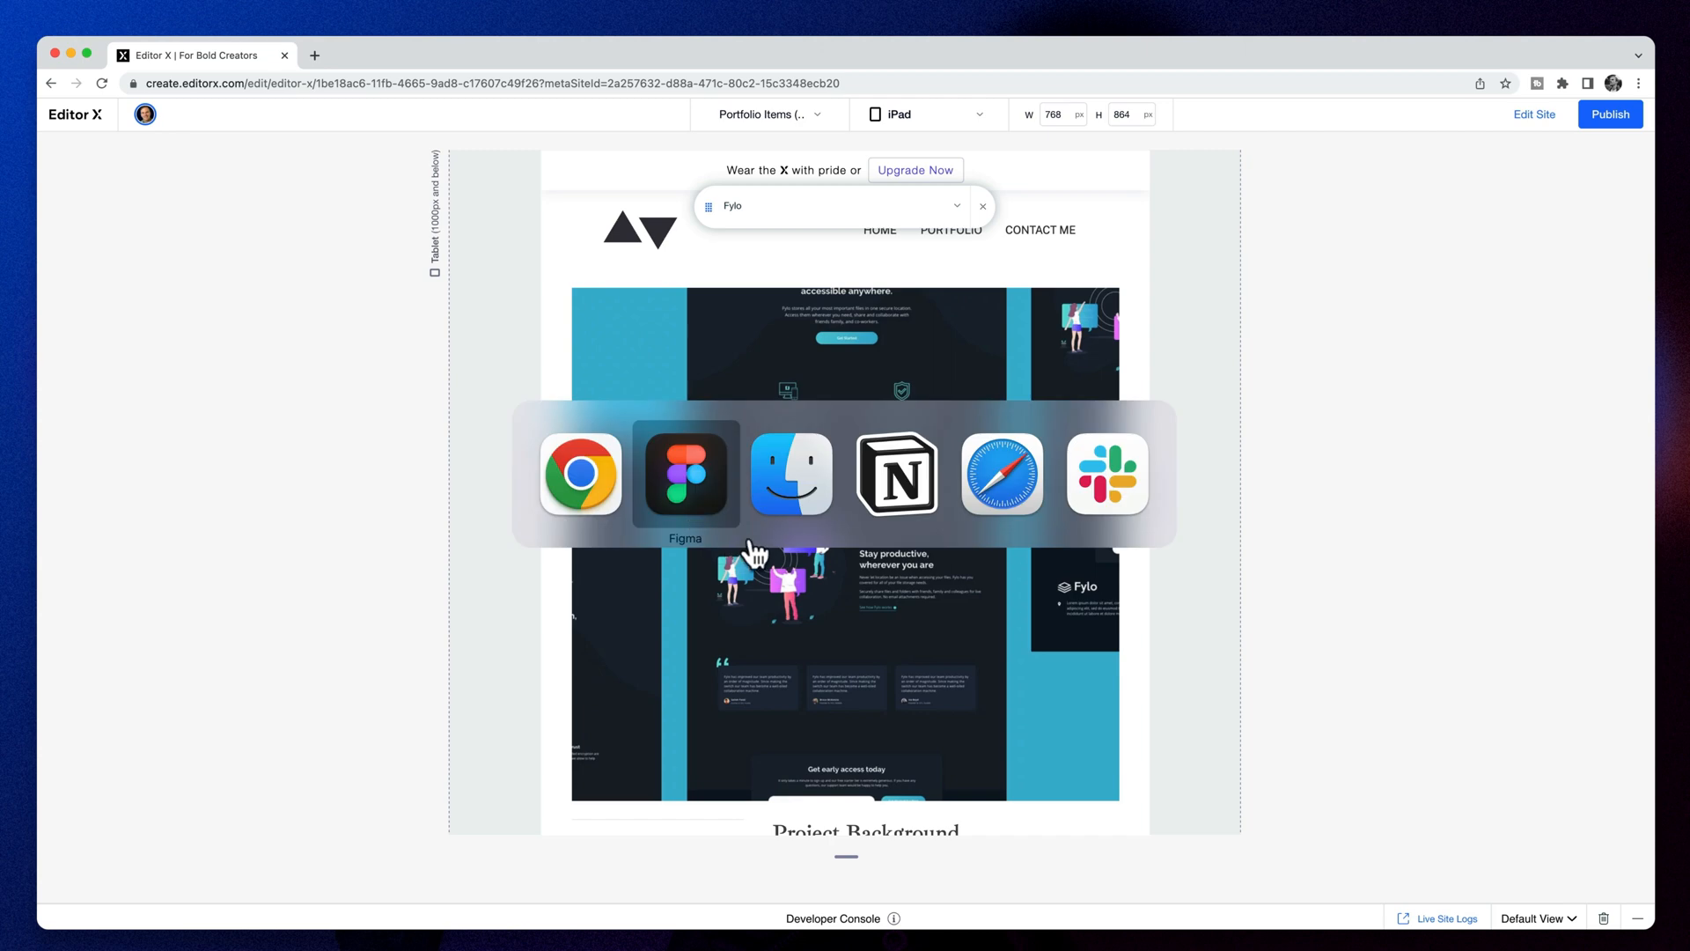
{"action": "scroll", "coordinate": [1052, 510], "scroll_direction": "down", "scroll_amount": 8}
{"action": "scroll", "coordinate": [977, 483], "scroll_direction": "up", "scroll_amount": 4}
{"action": "scroll", "coordinate": [883, 461], "scroll_direction": "down", "scroll_amount": 4}
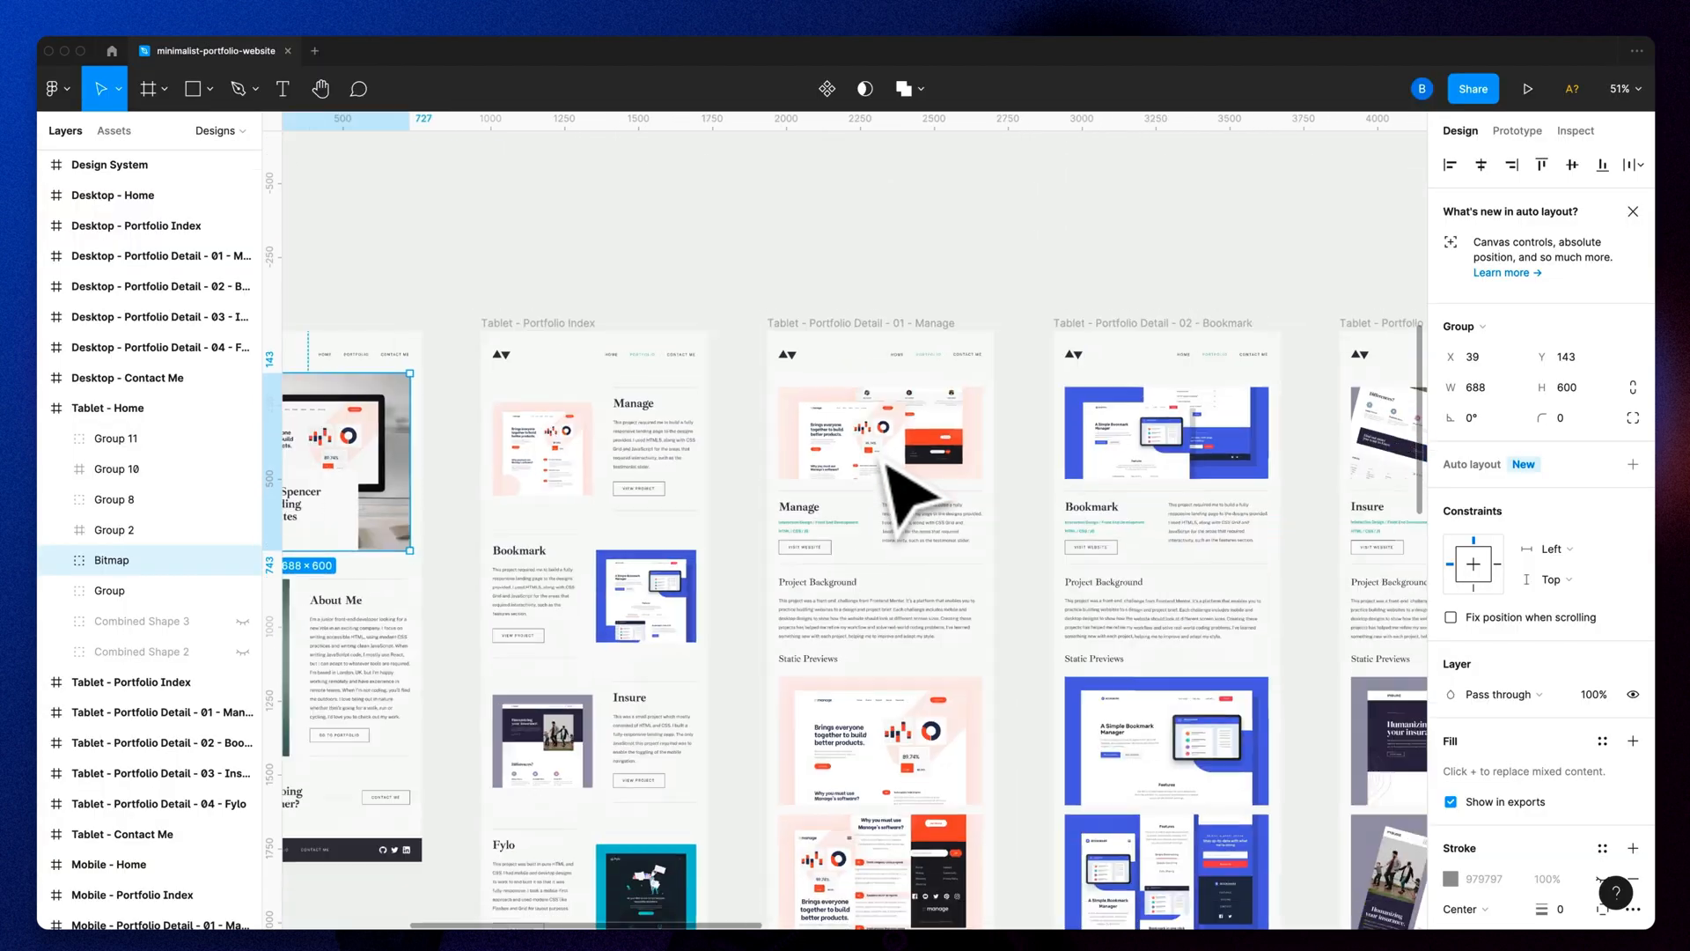
{"action": "scroll", "coordinate": [907, 493], "scroll_direction": "up", "scroll_amount": 3}
{"action": "scroll", "coordinate": [1019, 540], "scroll_direction": "down", "scroll_amount": 10}
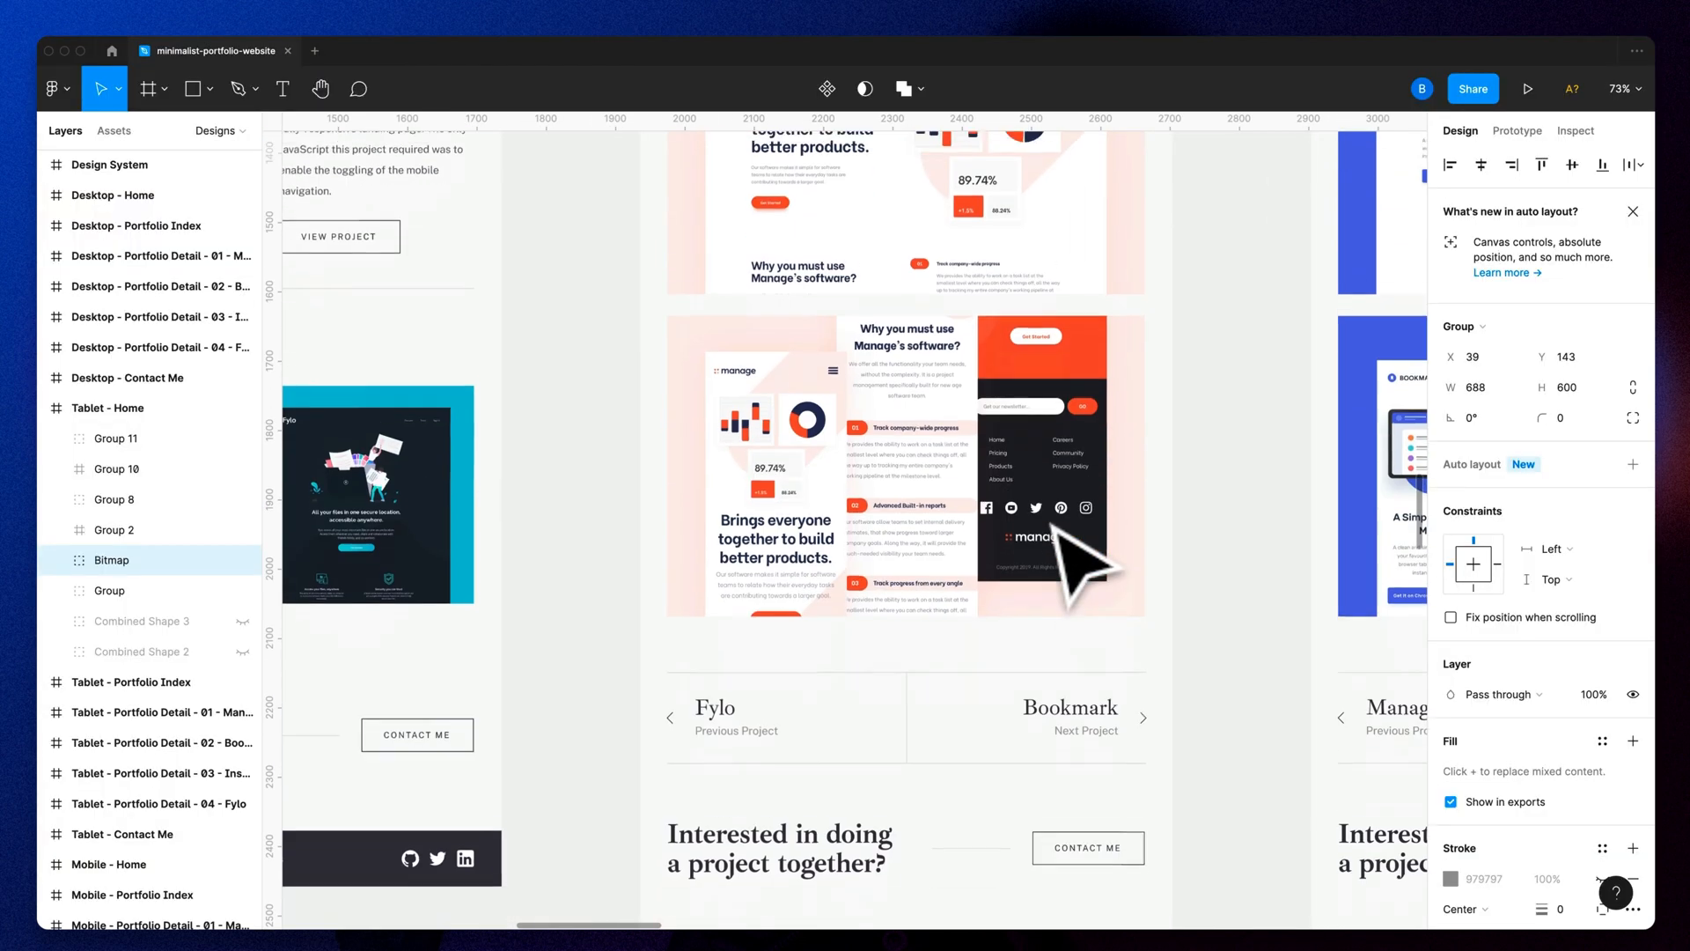
Switch back to the browser and review the Fylo project page's tablet preview from top to bottom
{"action": "key", "text": "super+Tab"}
{"action": "scroll", "coordinate": [994, 501], "scroll_direction": "down", "scroll_amount": 5}
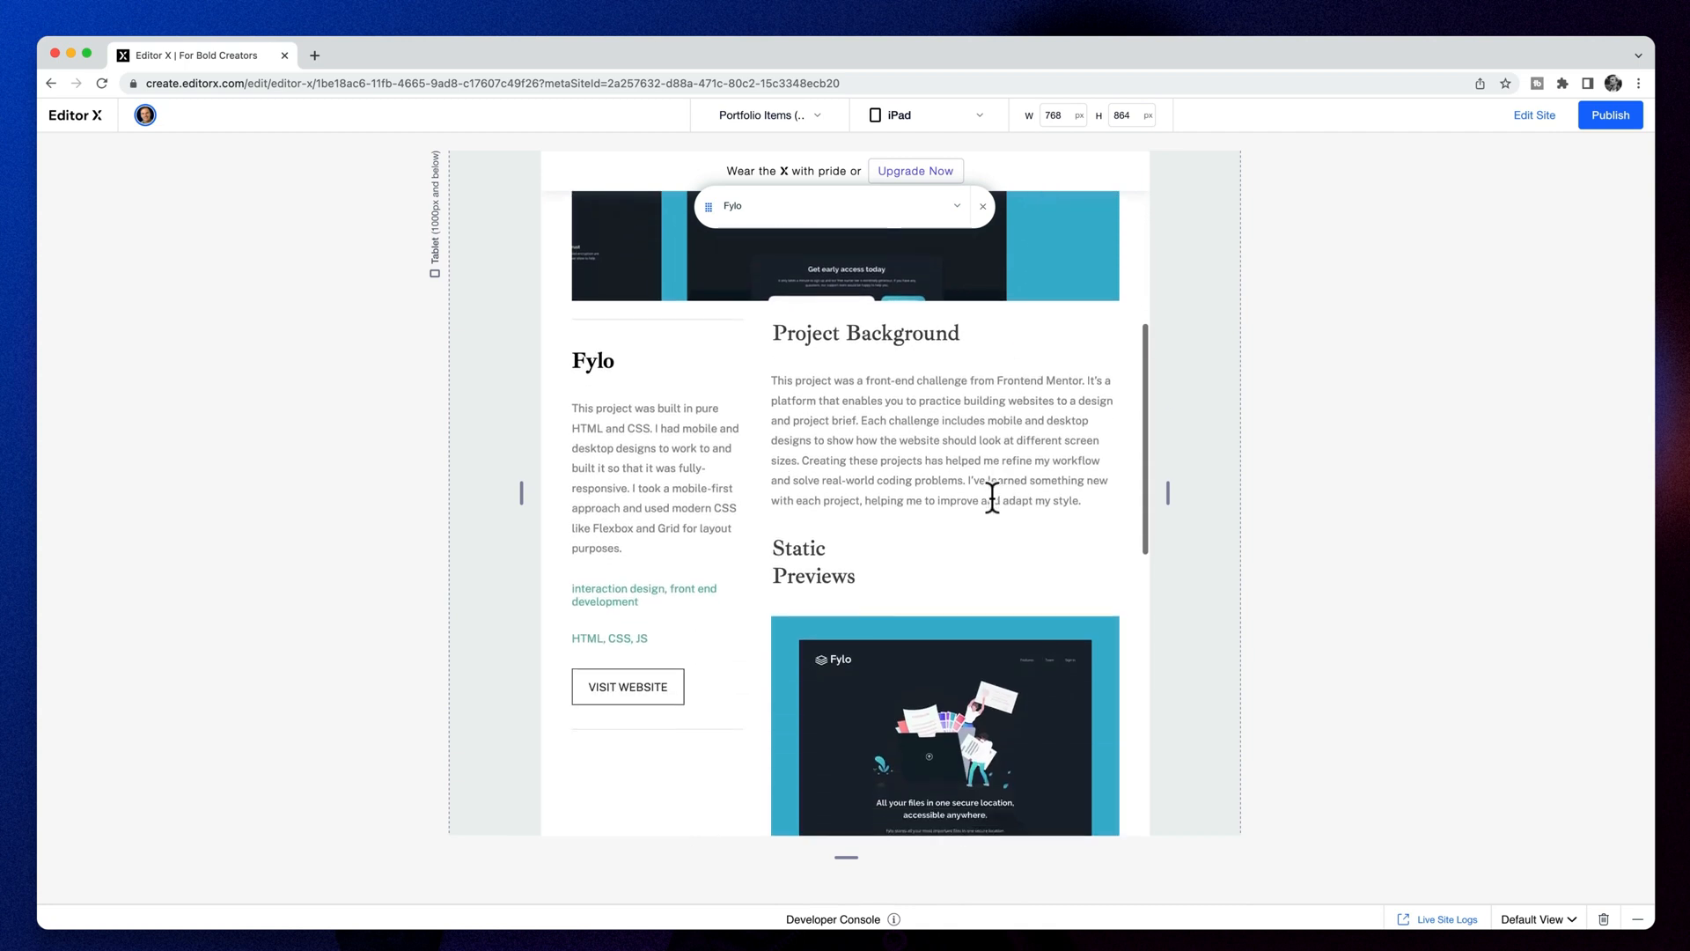
{"action": "scroll", "coordinate": [993, 502], "scroll_direction": "down", "scroll_amount": 10}
{"action": "scroll", "coordinate": [746, 472], "scroll_direction": "up", "scroll_amount": 10}
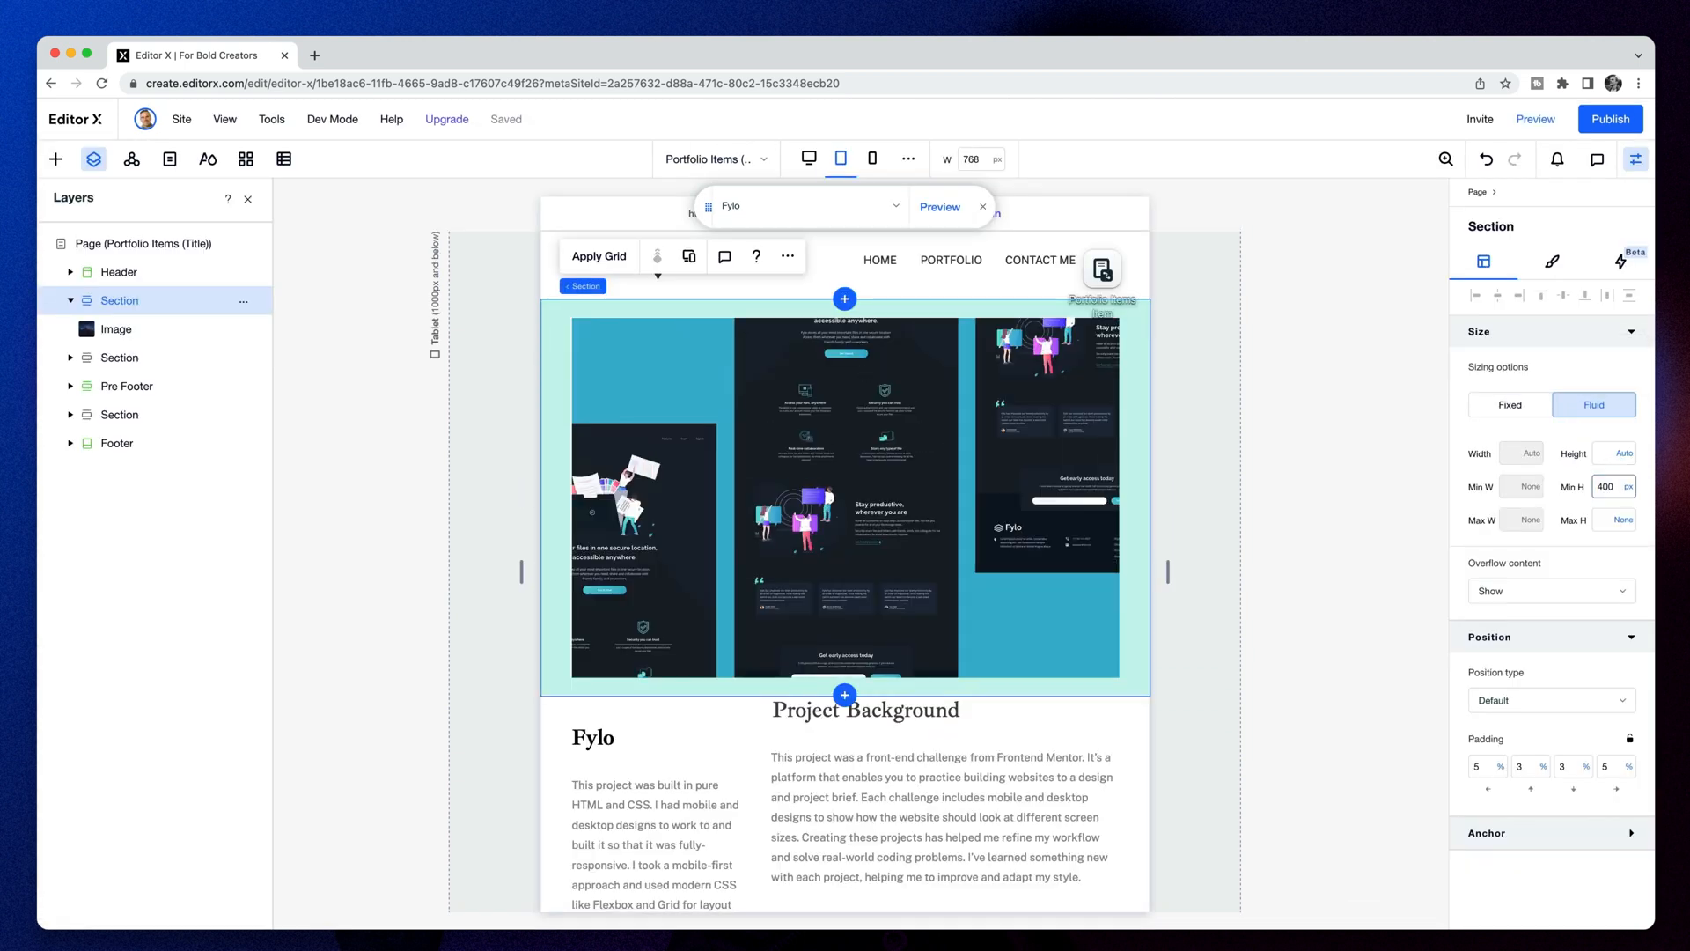
Set the project image section's minimum height to 400 px and check it against the Figma Manage tablet design
{"action": "key", "text": "Return"}
{"action": "scroll", "coordinate": [1325, 630], "scroll_direction": "down", "scroll_amount": 2}
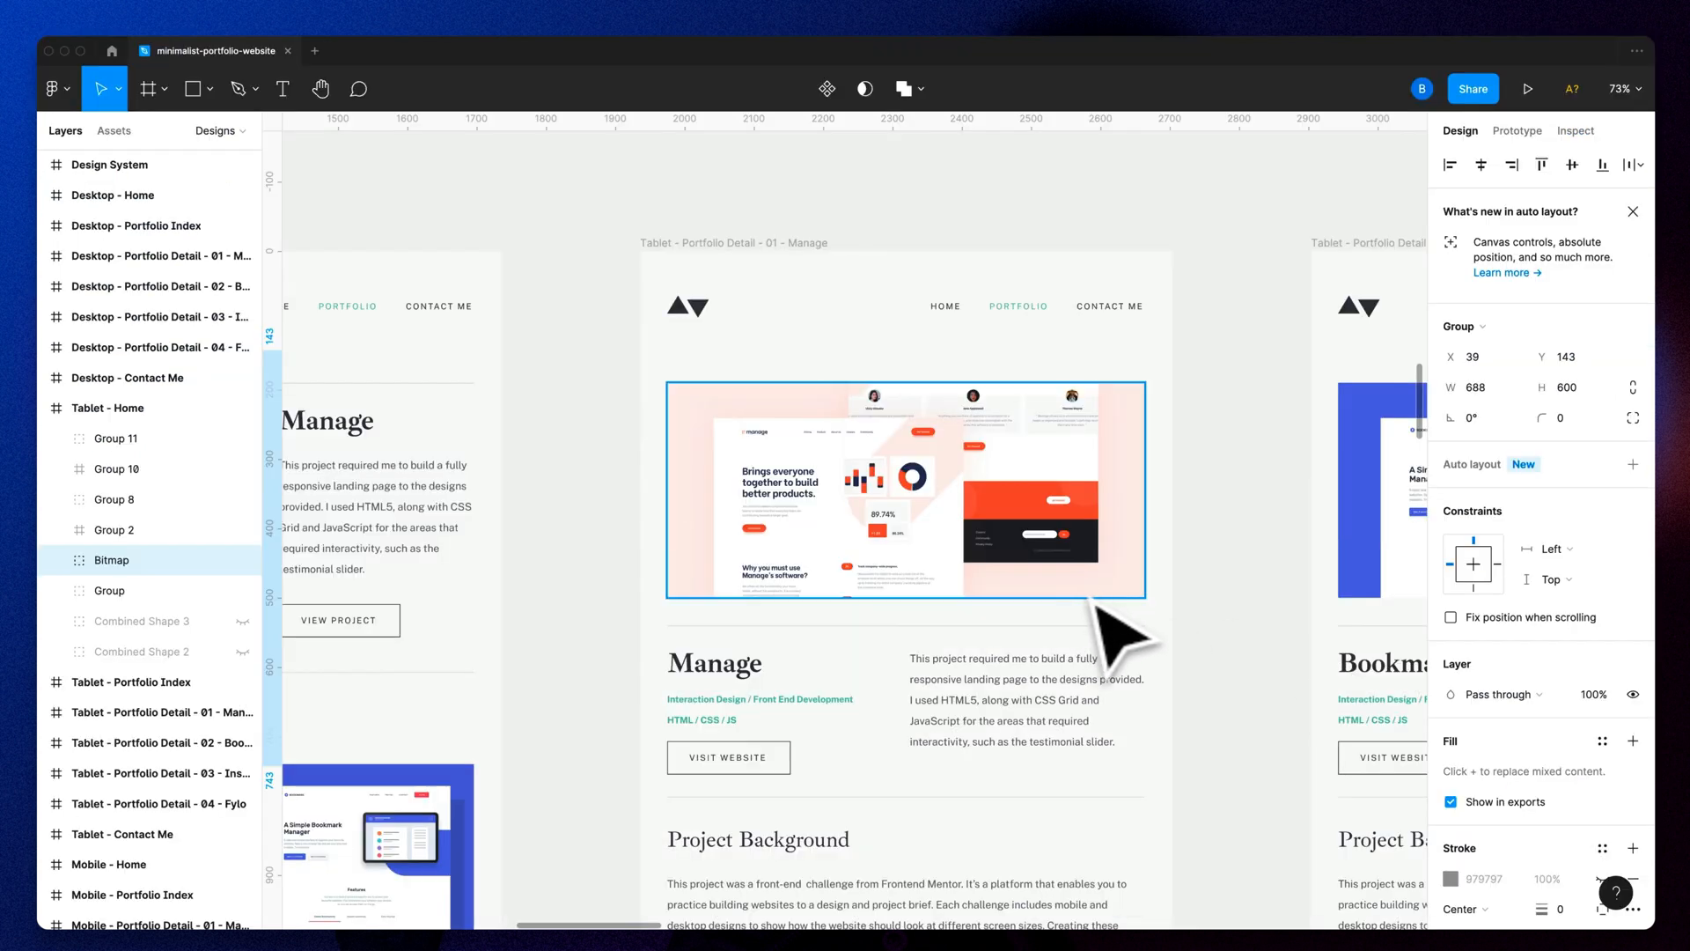
{"action": "scroll", "coordinate": [1114, 546], "scroll_direction": "down", "scroll_amount": 4}
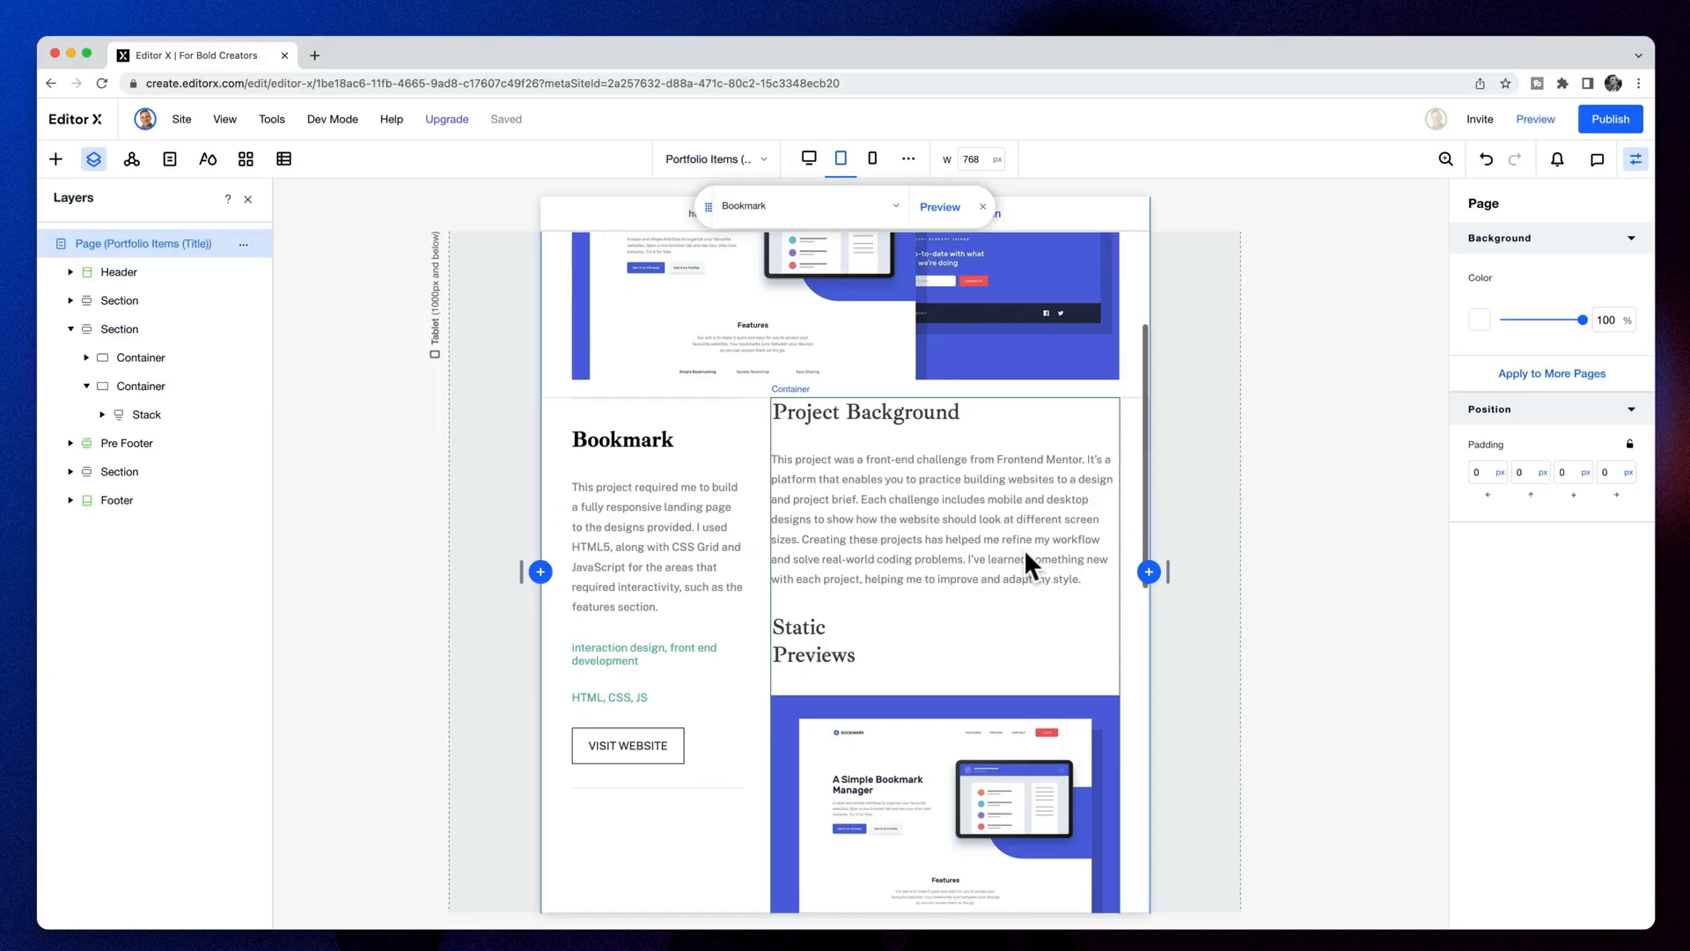
Change the grid of the section below the project image to the 1x2 layout, stacking its two containers
{"action": "left_click", "coordinate": [753, 478]}
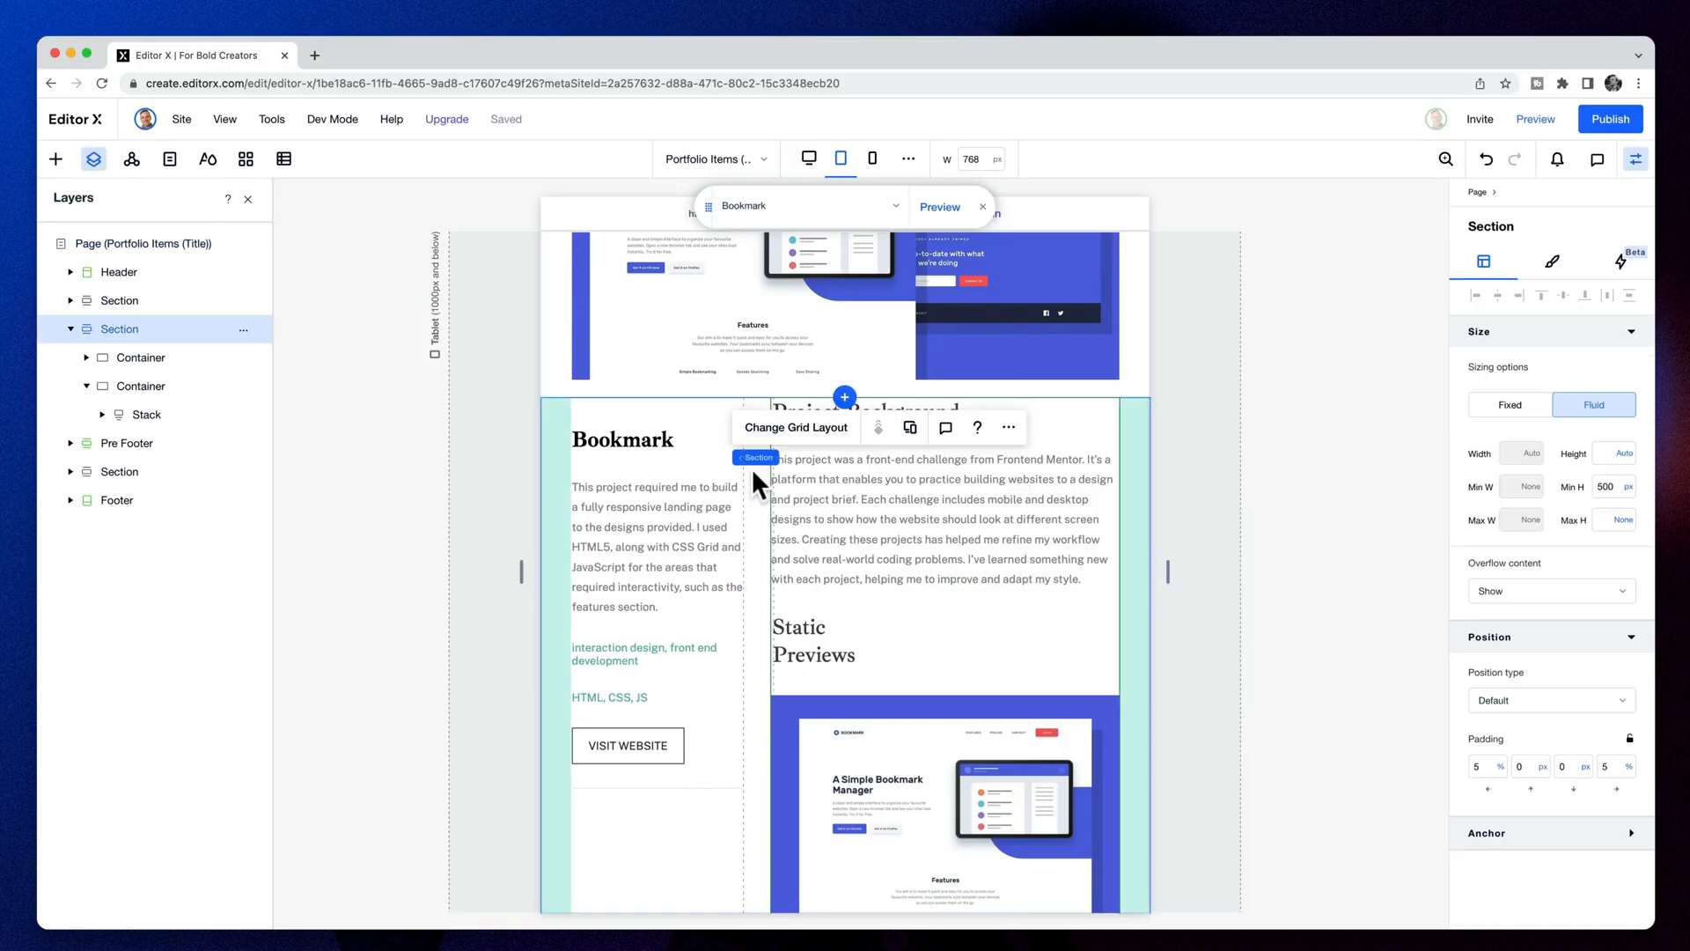
{"action": "left_click", "coordinate": [797, 427]}
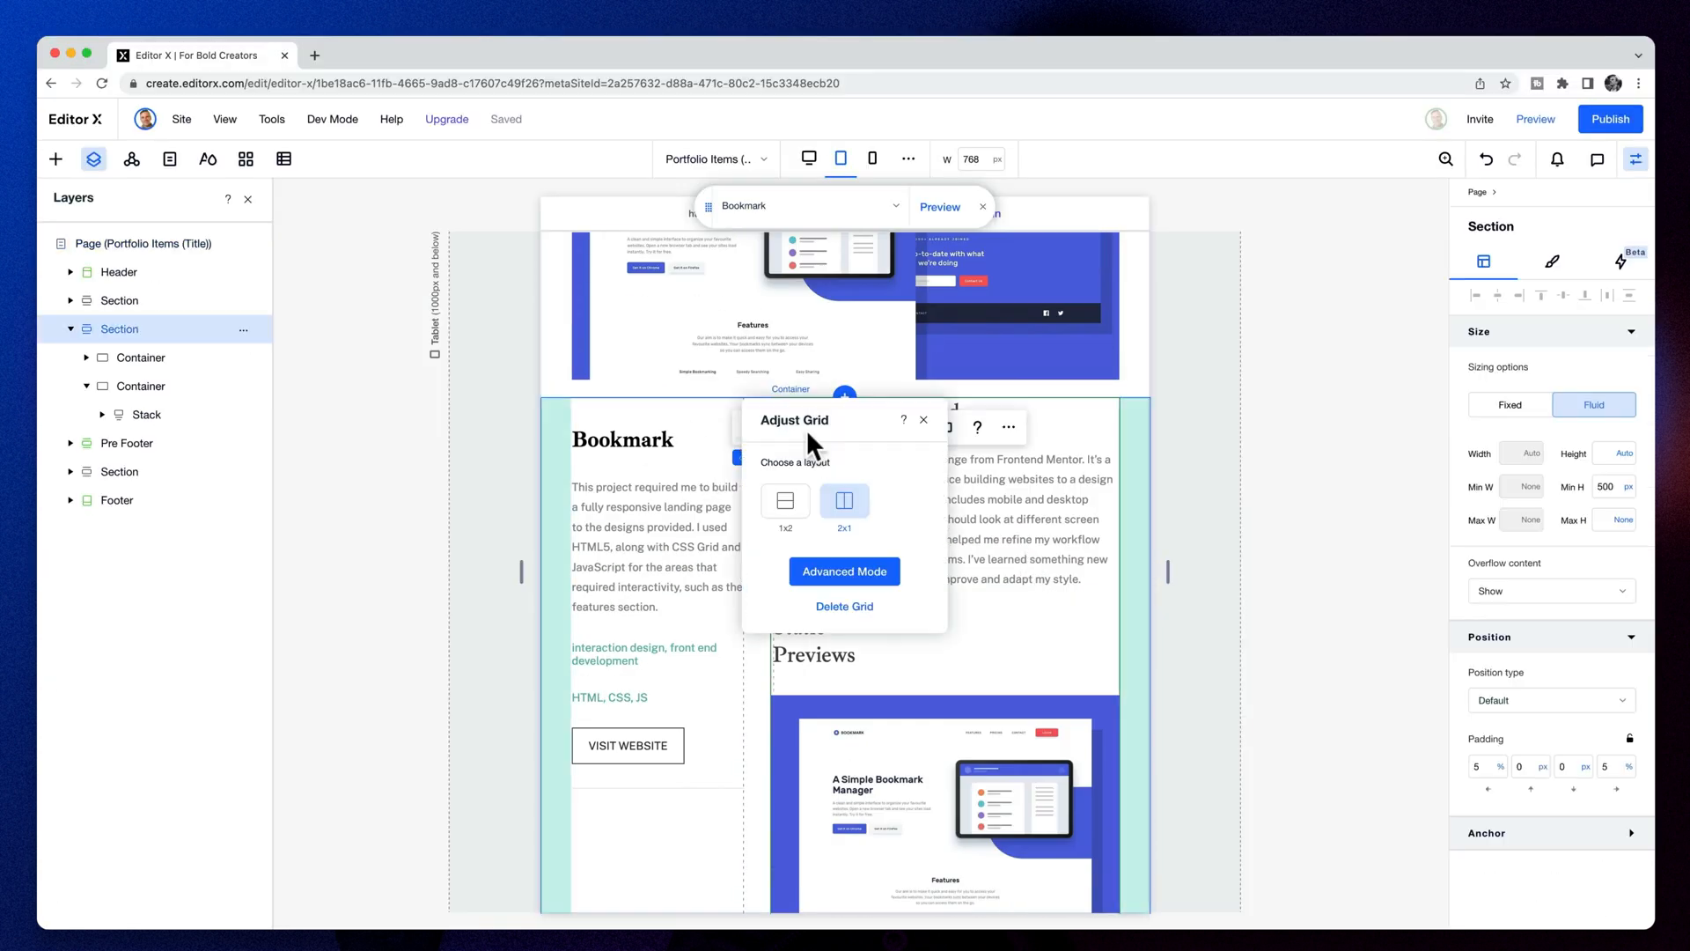
{"action": "left_click", "coordinate": [785, 503]}
{"action": "left_click", "coordinate": [1251, 572]}
Review the stacked project section and compare its project info block with the Manage tablet design in Figma
{"action": "scroll", "coordinate": [936, 585], "scroll_direction": "down", "scroll_amount": 4}
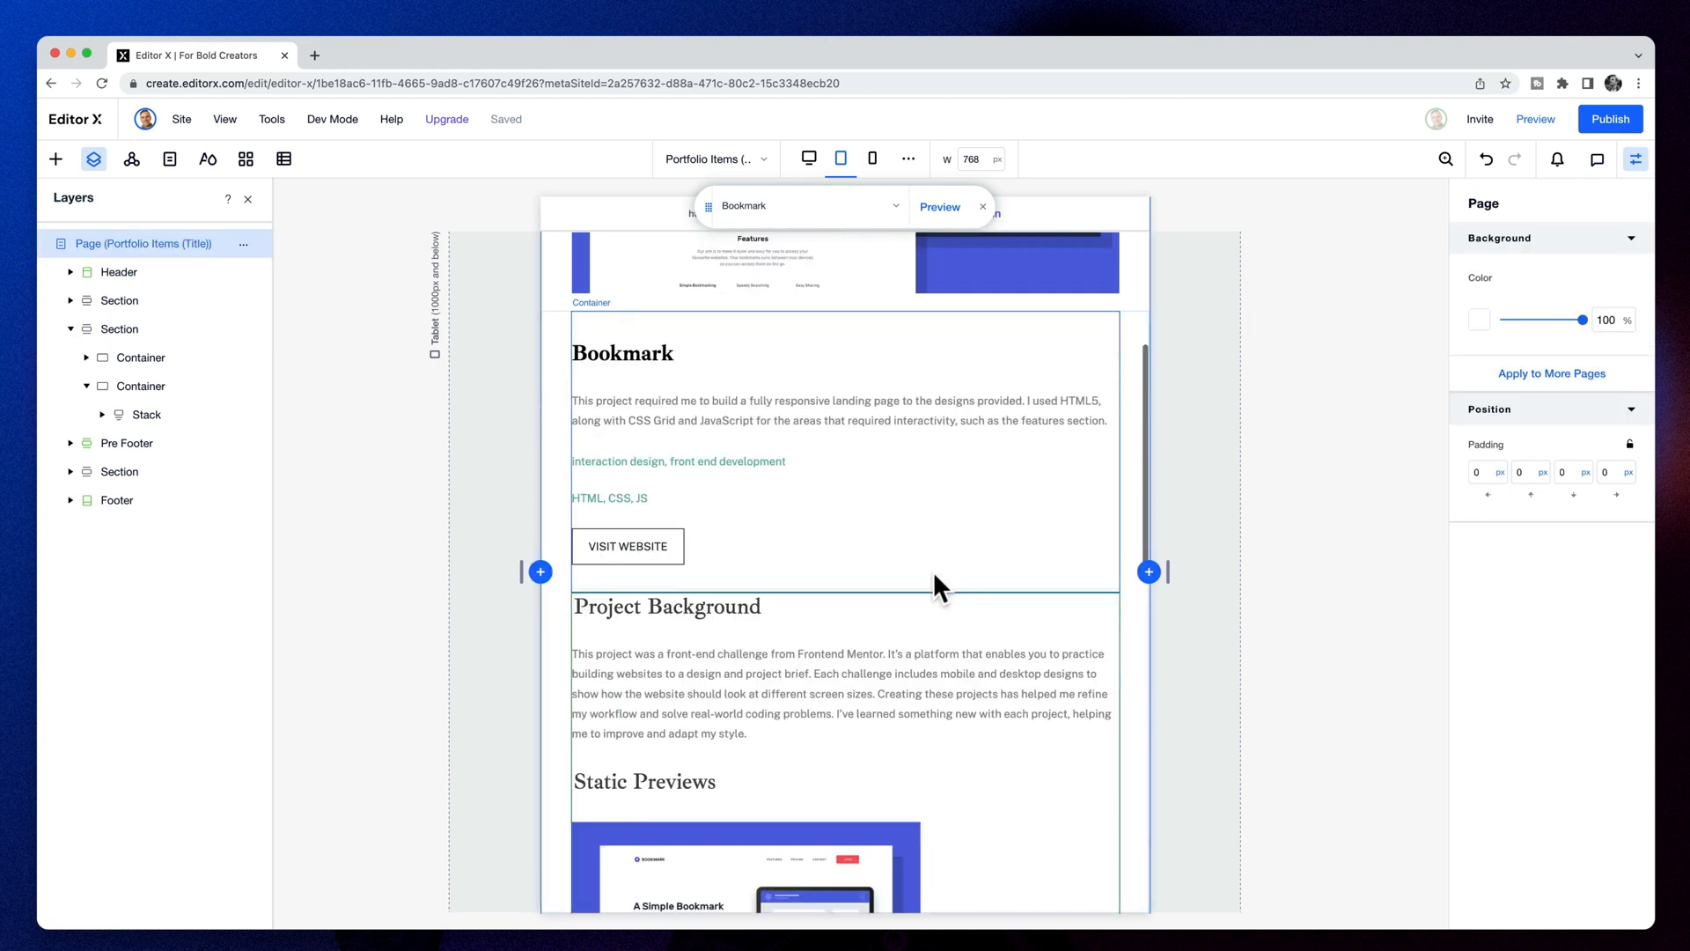
{"action": "scroll", "coordinate": [934, 572], "scroll_direction": "down", "scroll_amount": 3}
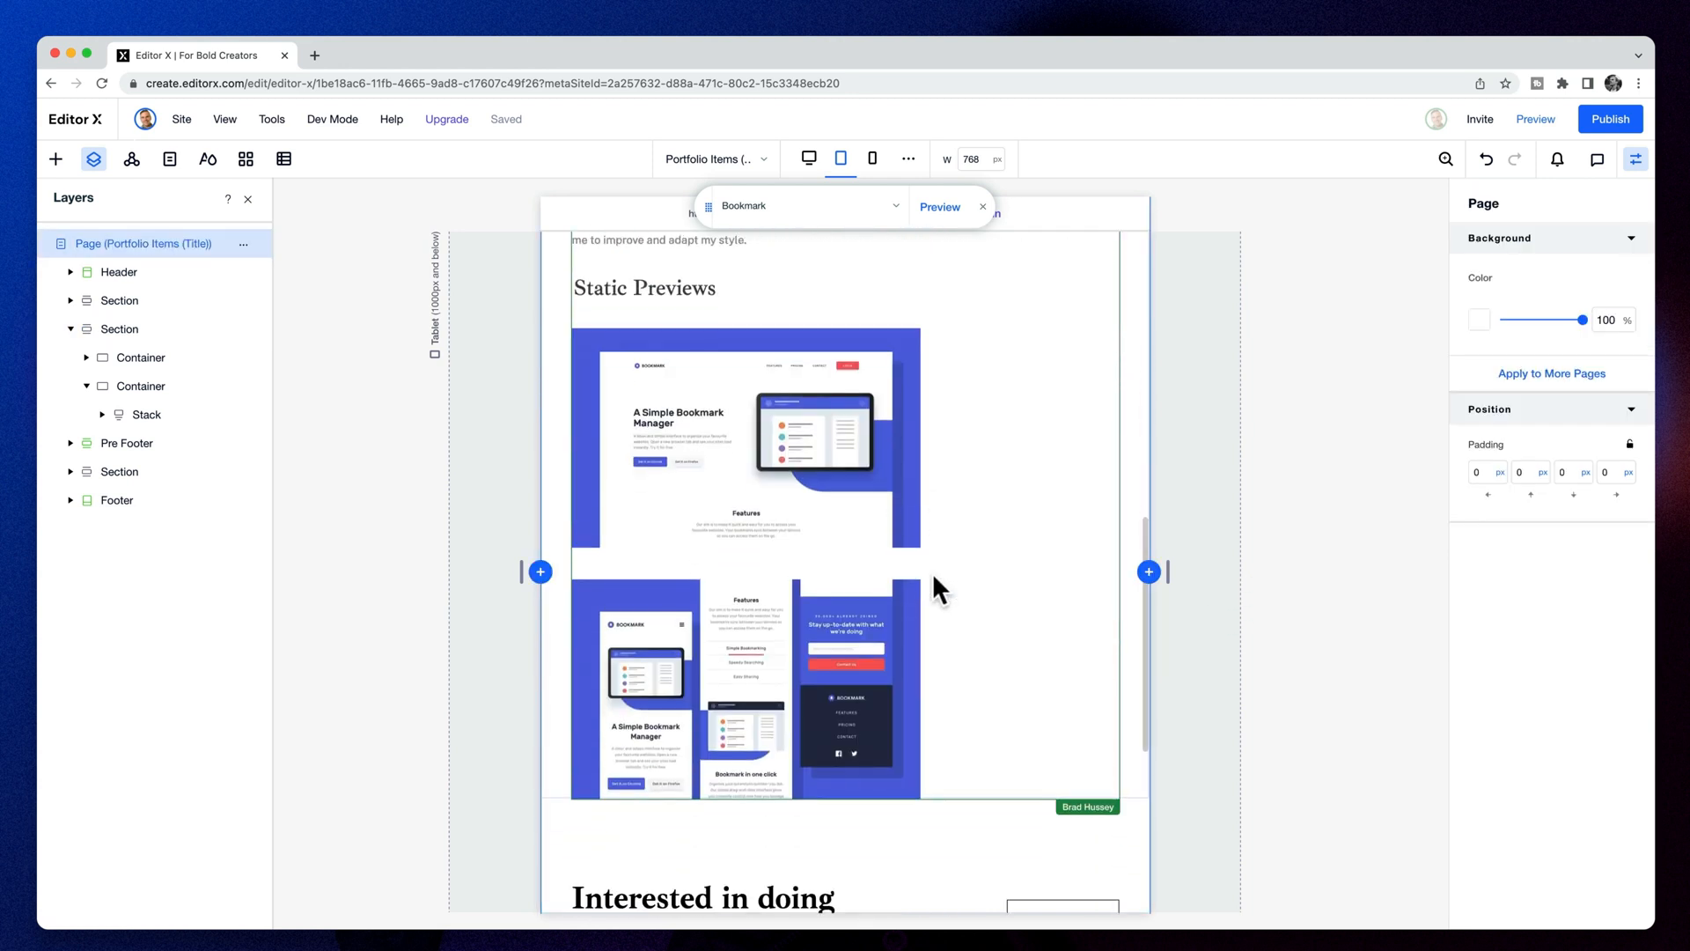
{"action": "scroll", "coordinate": [932, 572], "scroll_direction": "up", "scroll_amount": 6}
{"action": "scroll", "coordinate": [933, 572], "scroll_direction": "up", "scroll_amount": 3}
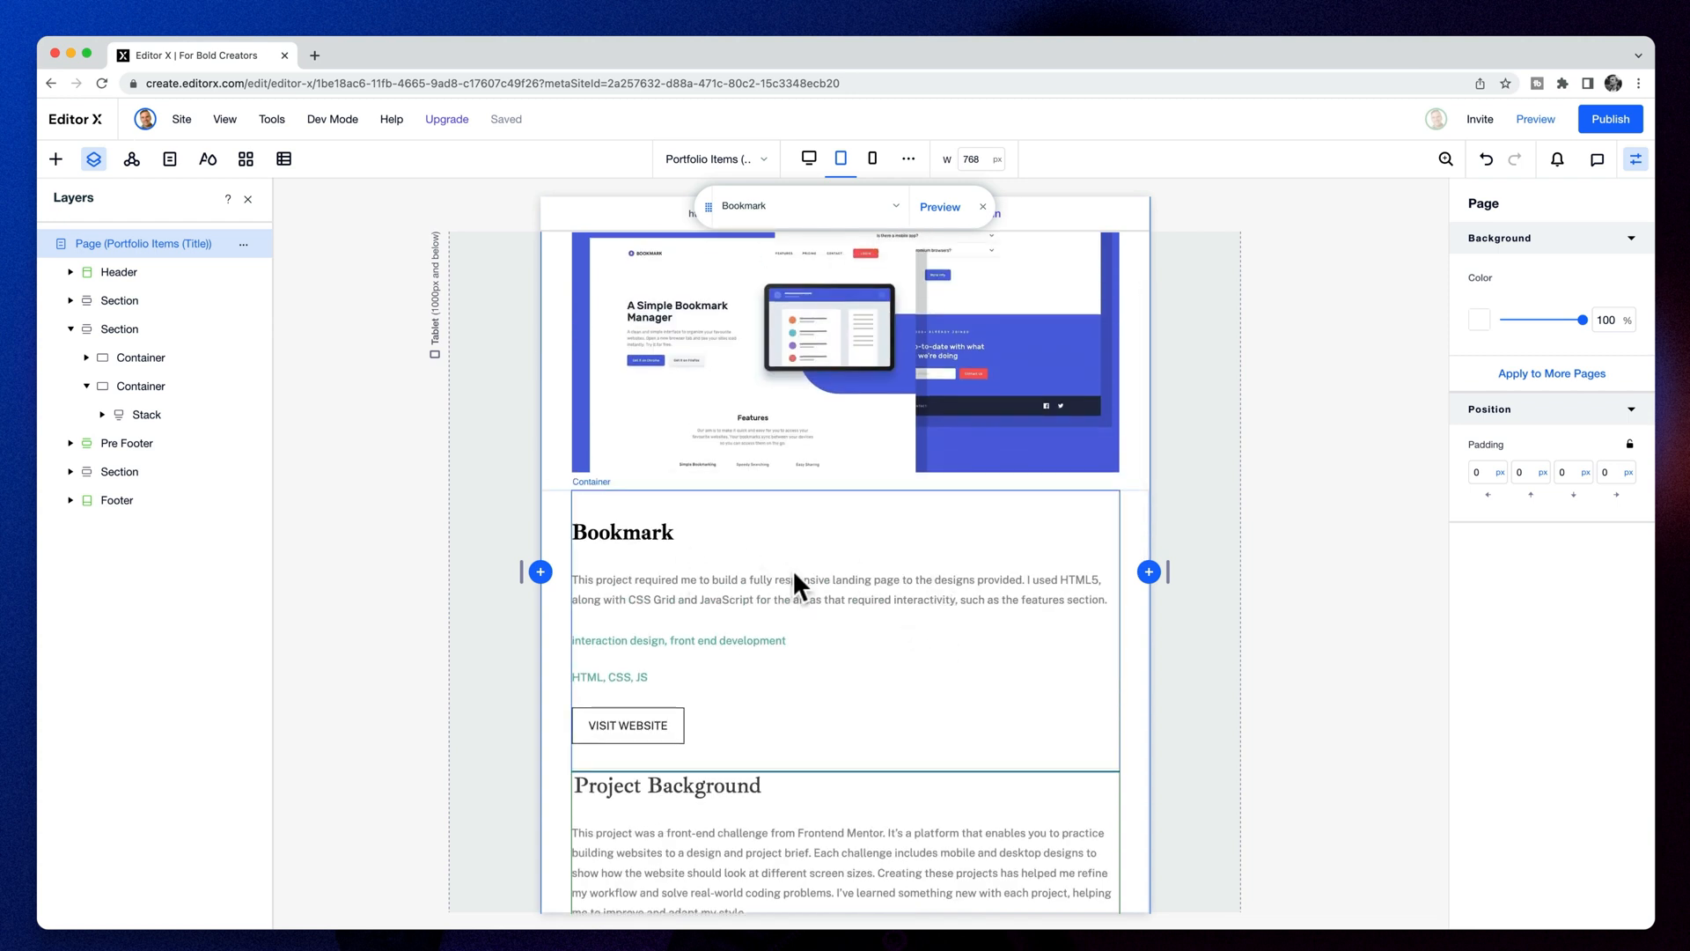
{"action": "scroll", "coordinate": [783, 564], "scroll_direction": "down", "scroll_amount": 1}
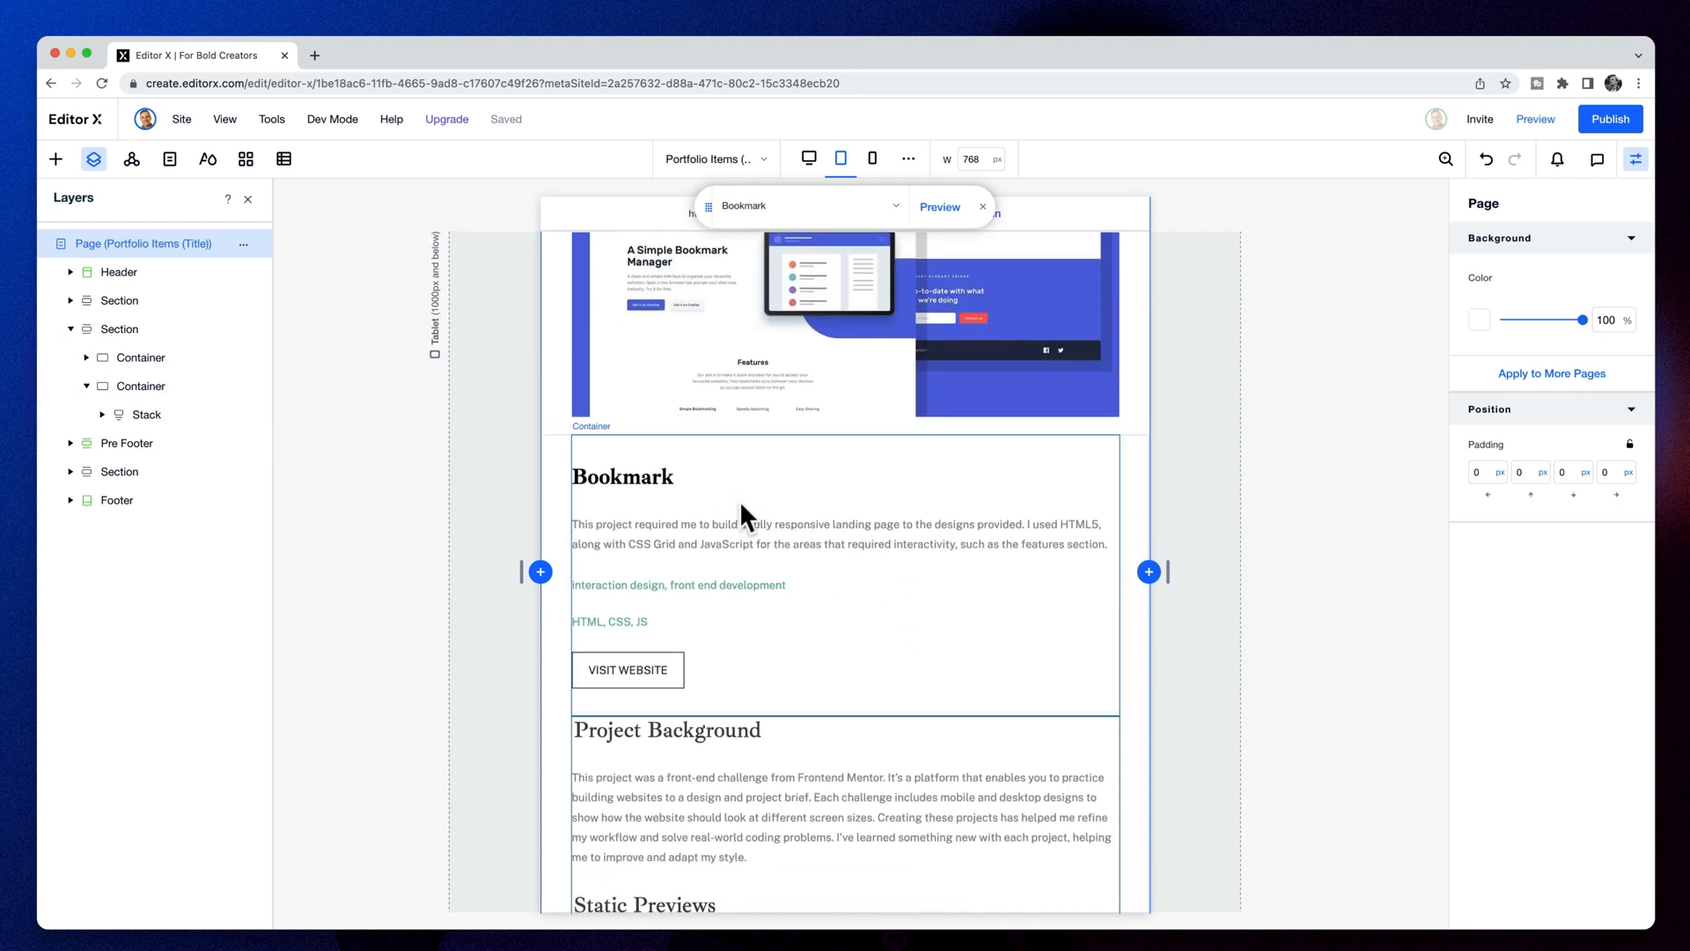
{"action": "left_click", "coordinate": [804, 491]}
{"action": "key", "text": "super+Tab"}
{"action": "left_click", "coordinate": [685, 493]}
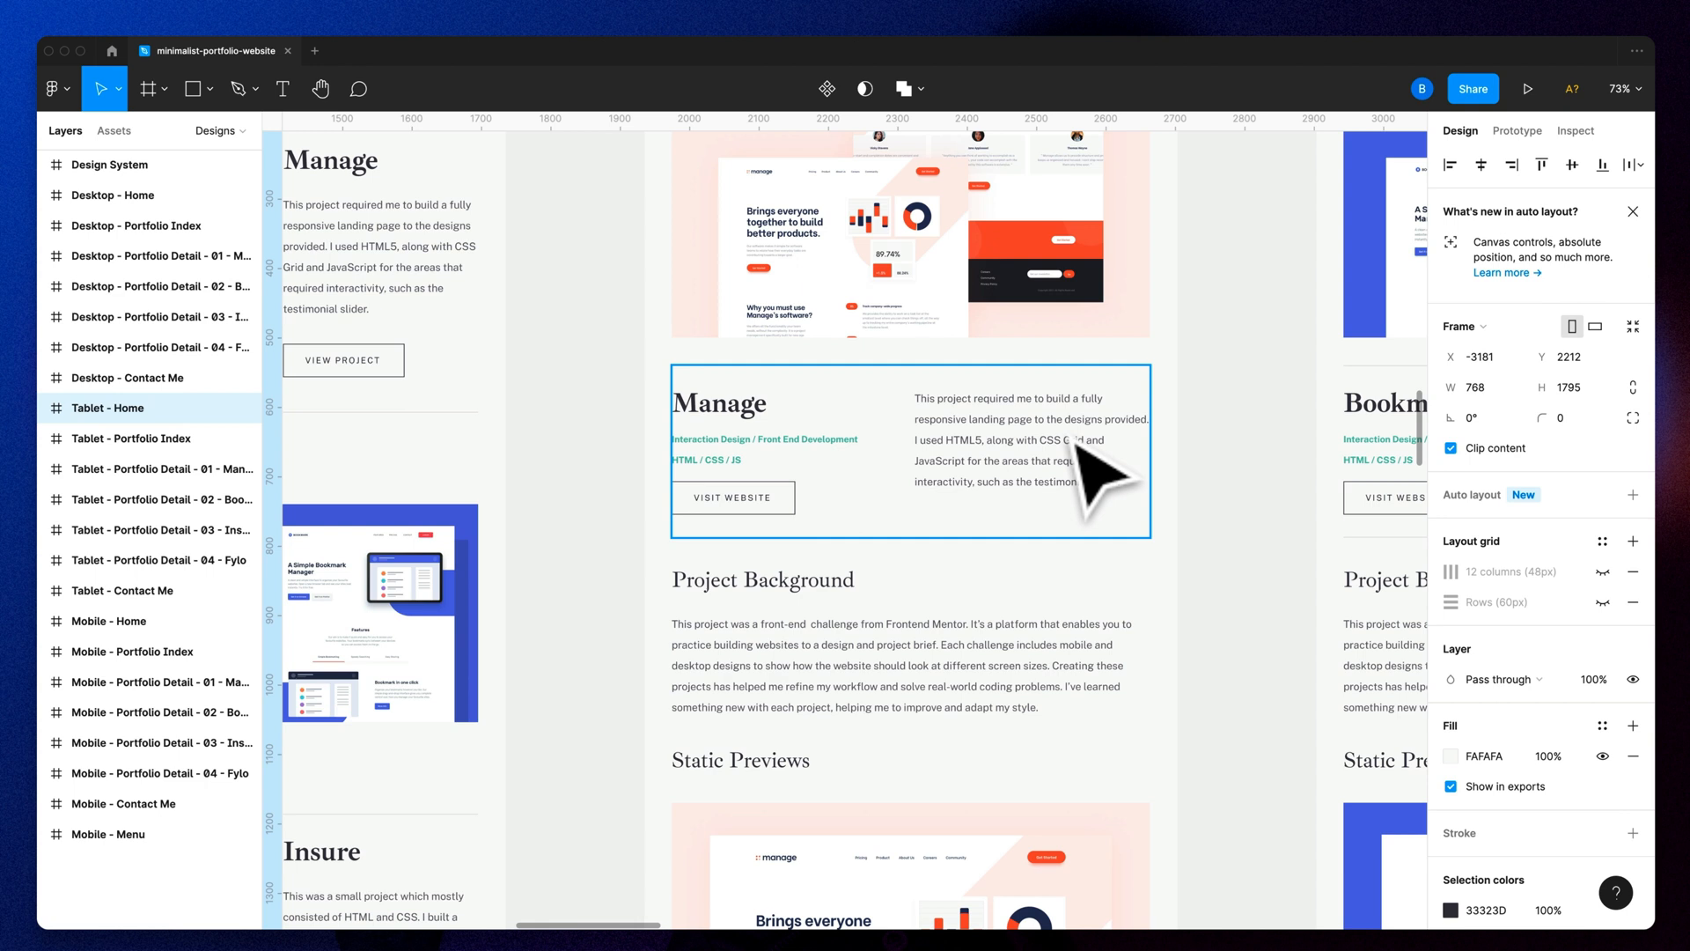
{"action": "key", "text": "super+Tab"}
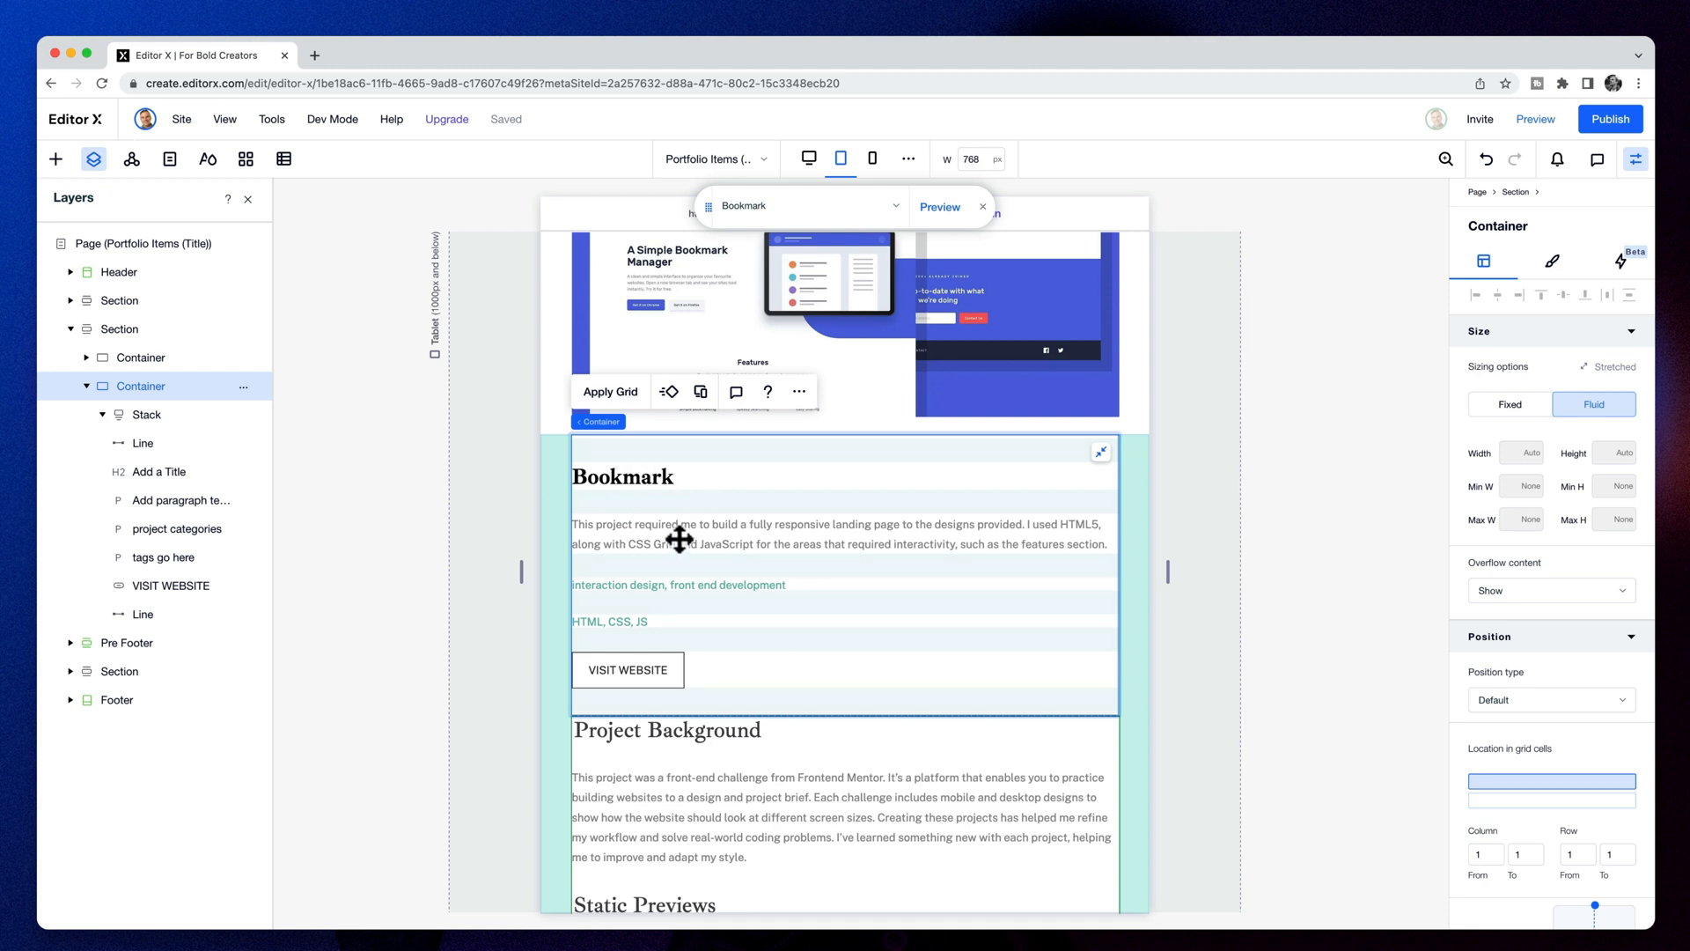
Rename the project info container's stack to "Desktop Stack" and collapse it in the layer list
{"action": "double_click", "coordinate": [145, 415]}
{"action": "type", "text": "Desktop St"}
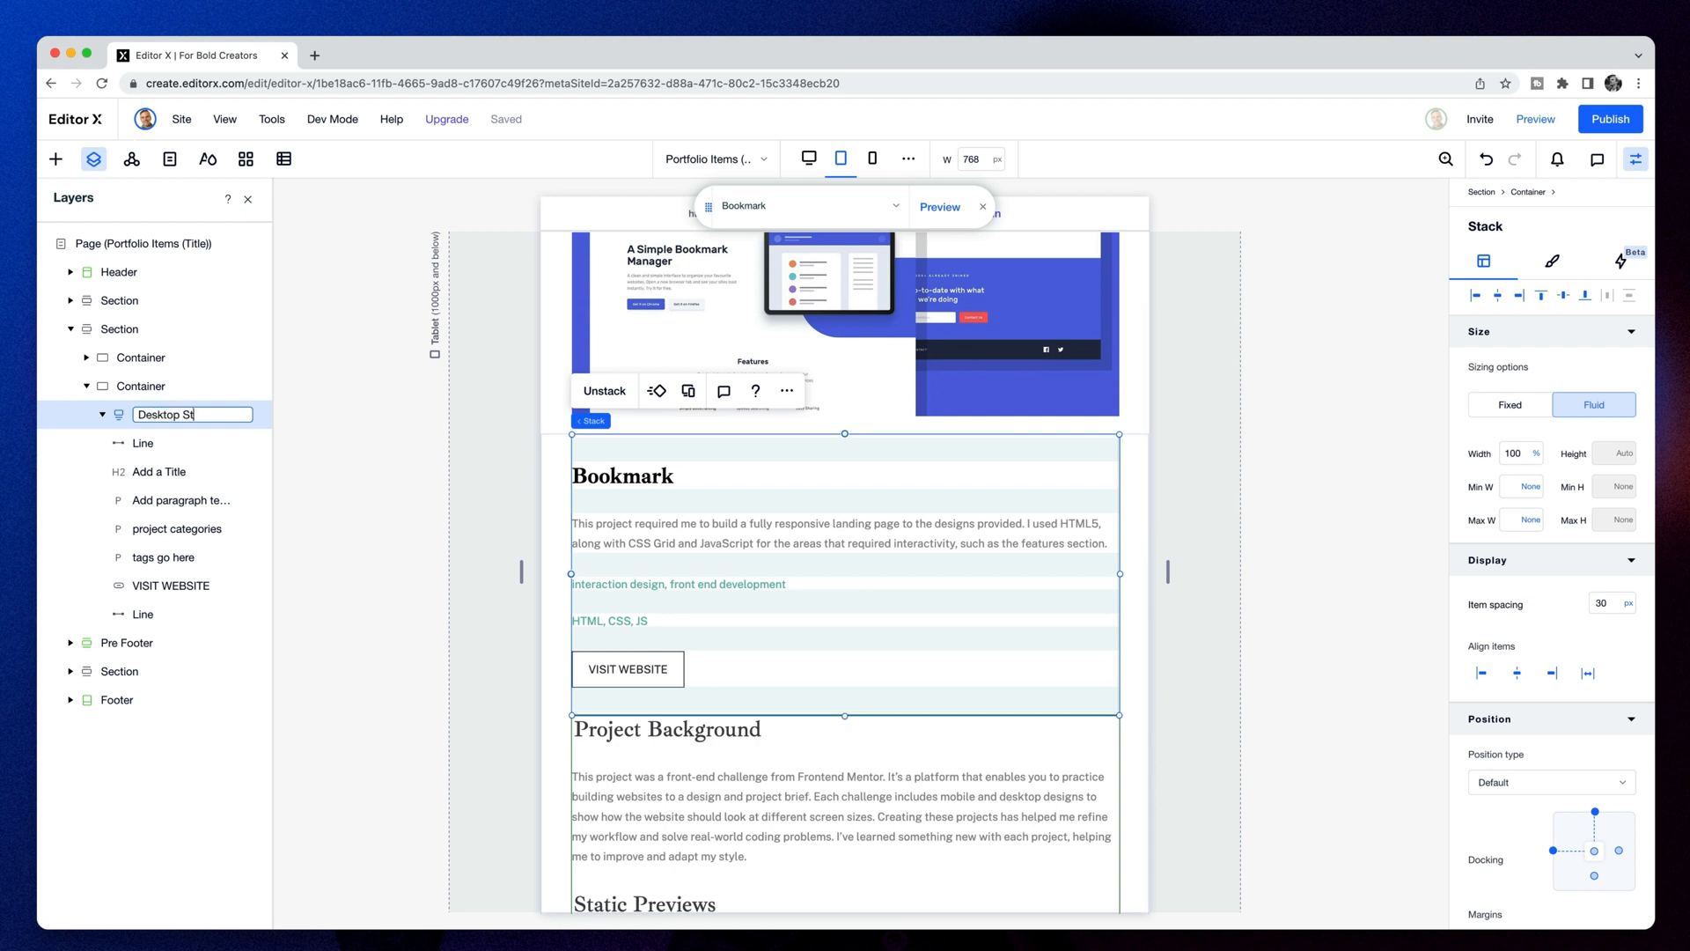
{"action": "left_click", "coordinate": [103, 415]}
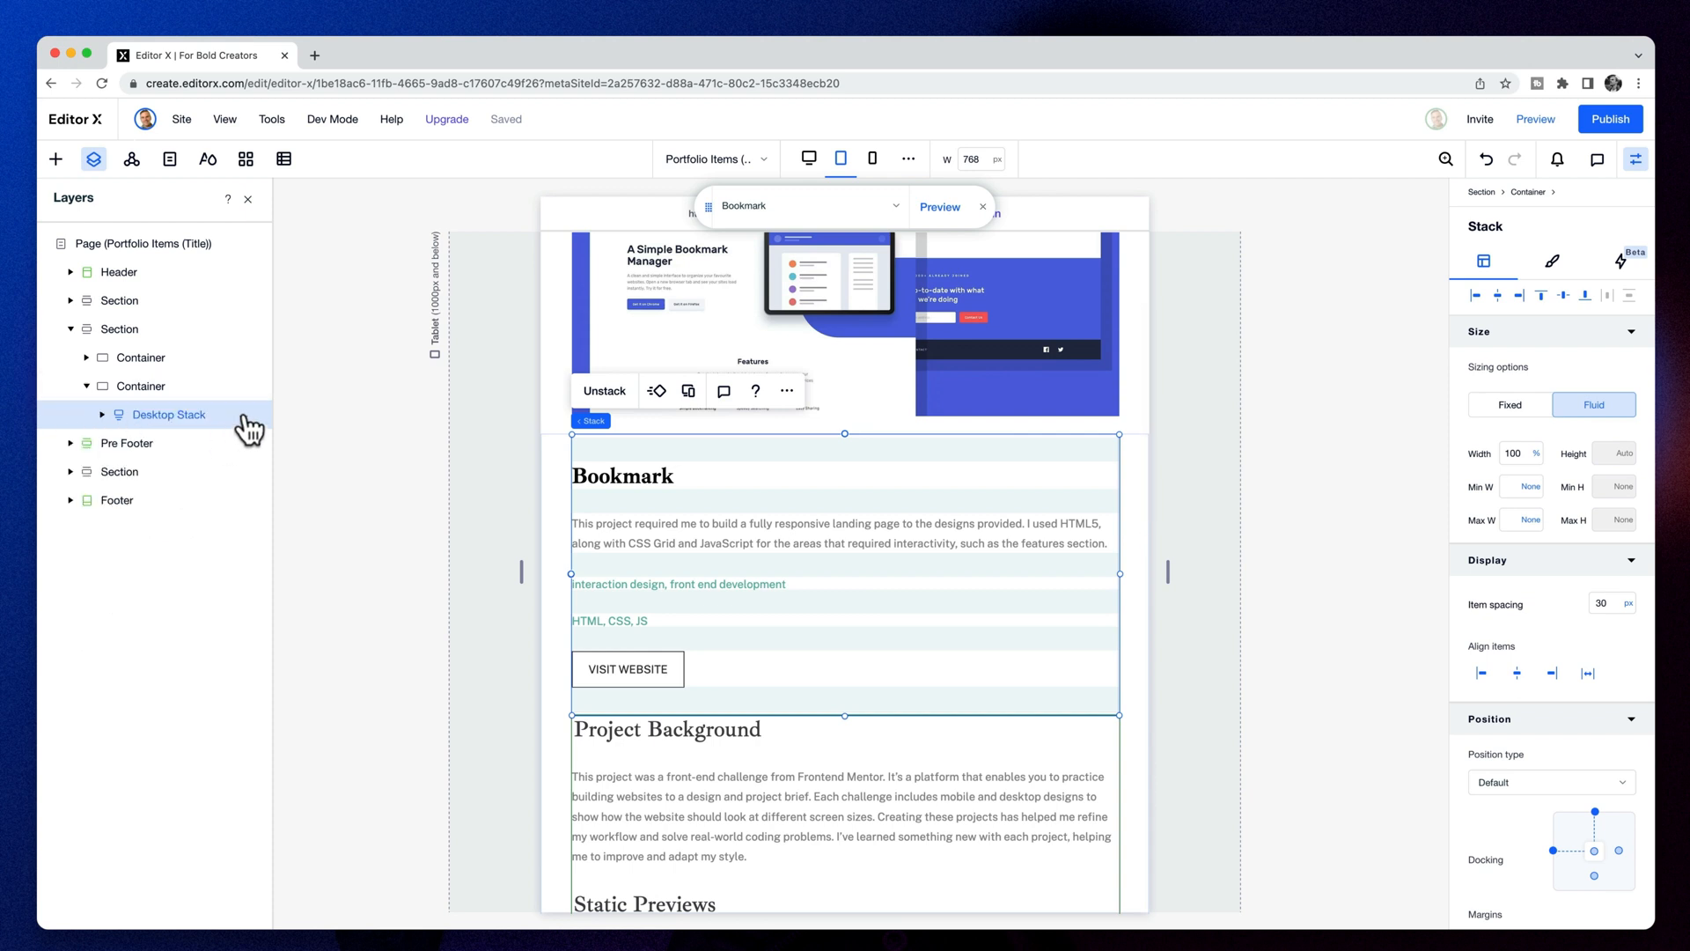
Duplicate Desktop Stack and rename the copy "Tablet Stack"
{"action": "left_click", "coordinate": [243, 415]}
{"action": "left_click", "coordinate": [341, 251]}
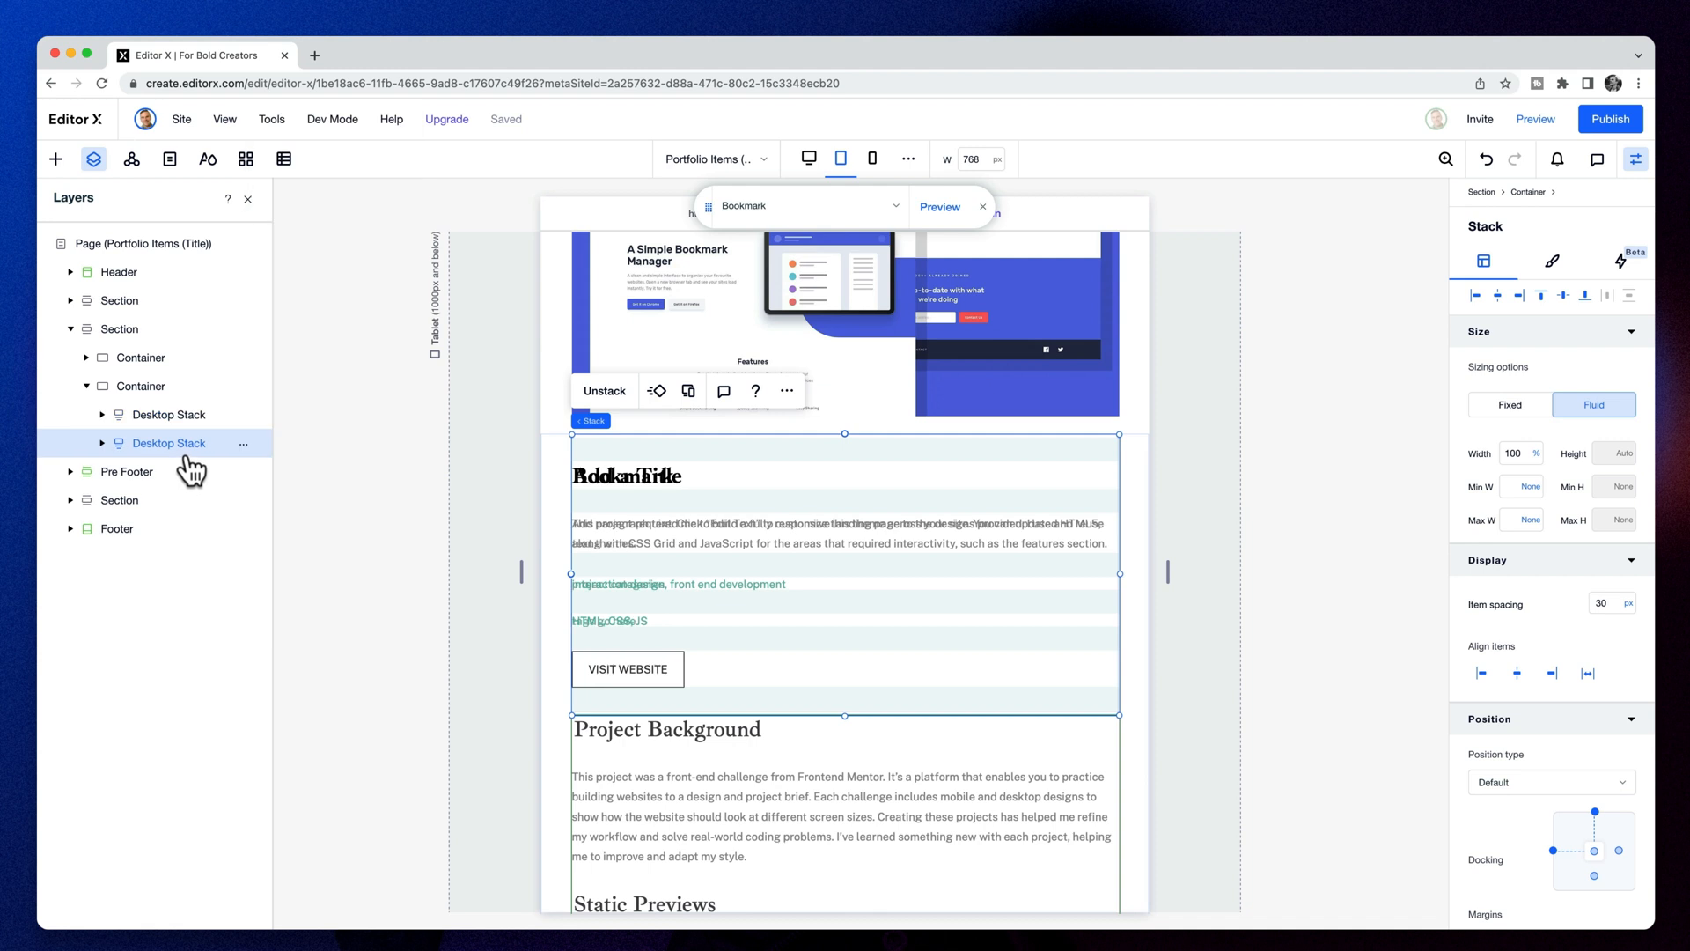
{"action": "double_click", "coordinate": [180, 443]}
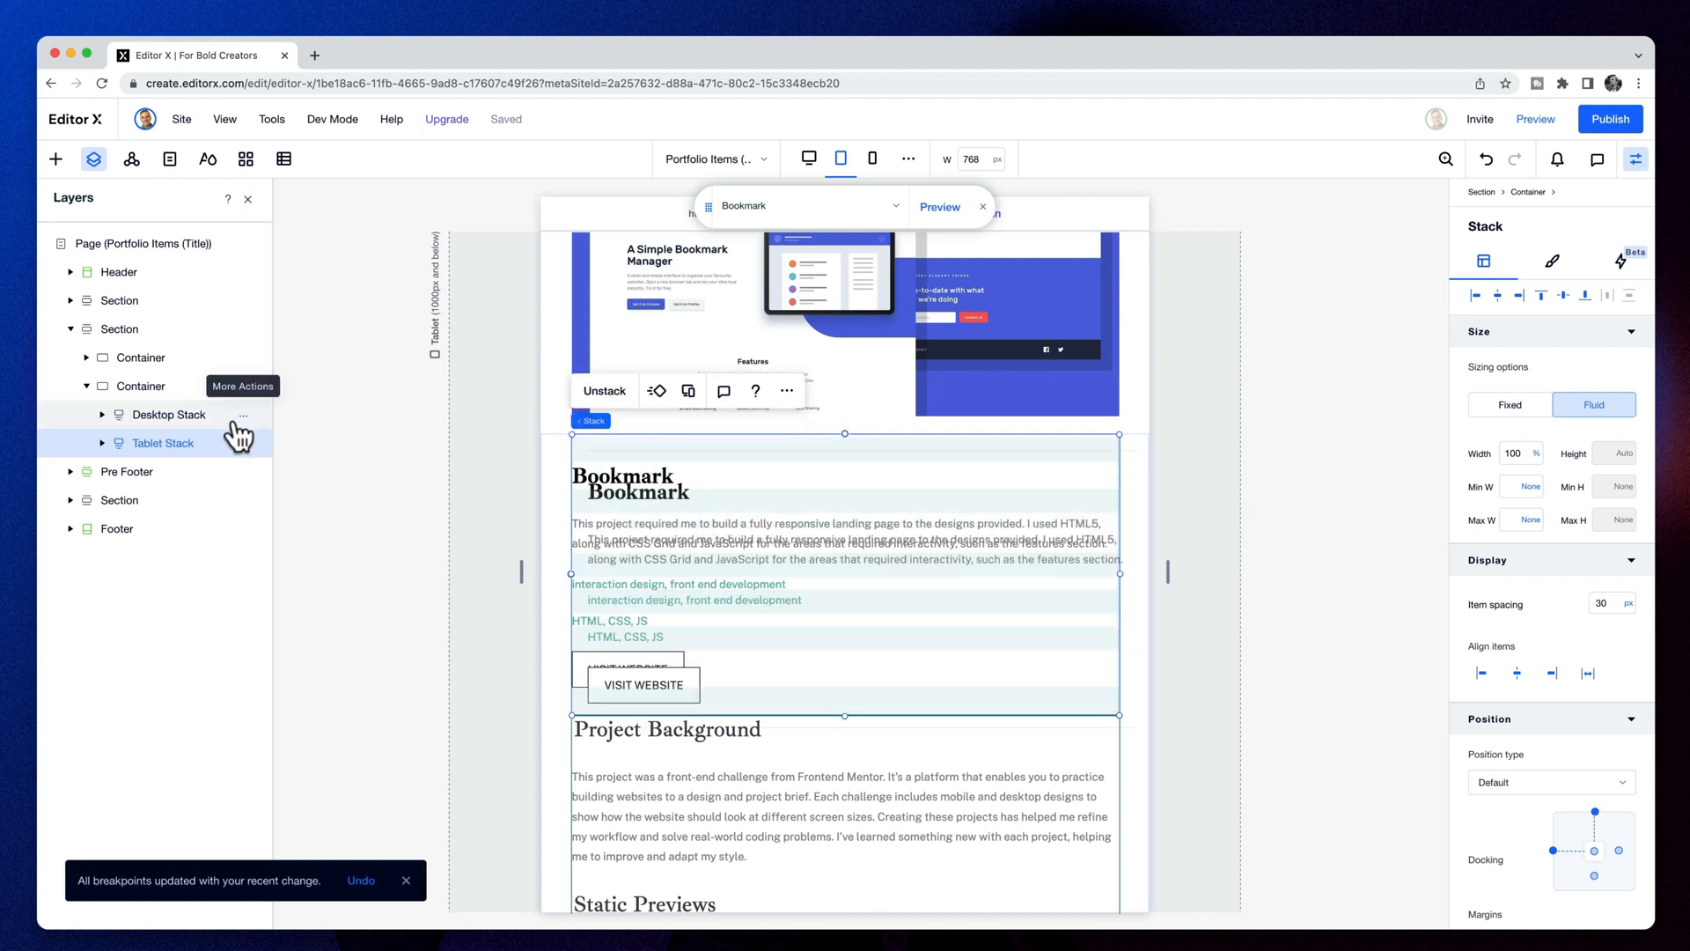
Hide Desktop Stack at the tablet breakpoint and unstack Tablet Stack into separate elements
{"action": "left_click", "coordinate": [245, 419]}
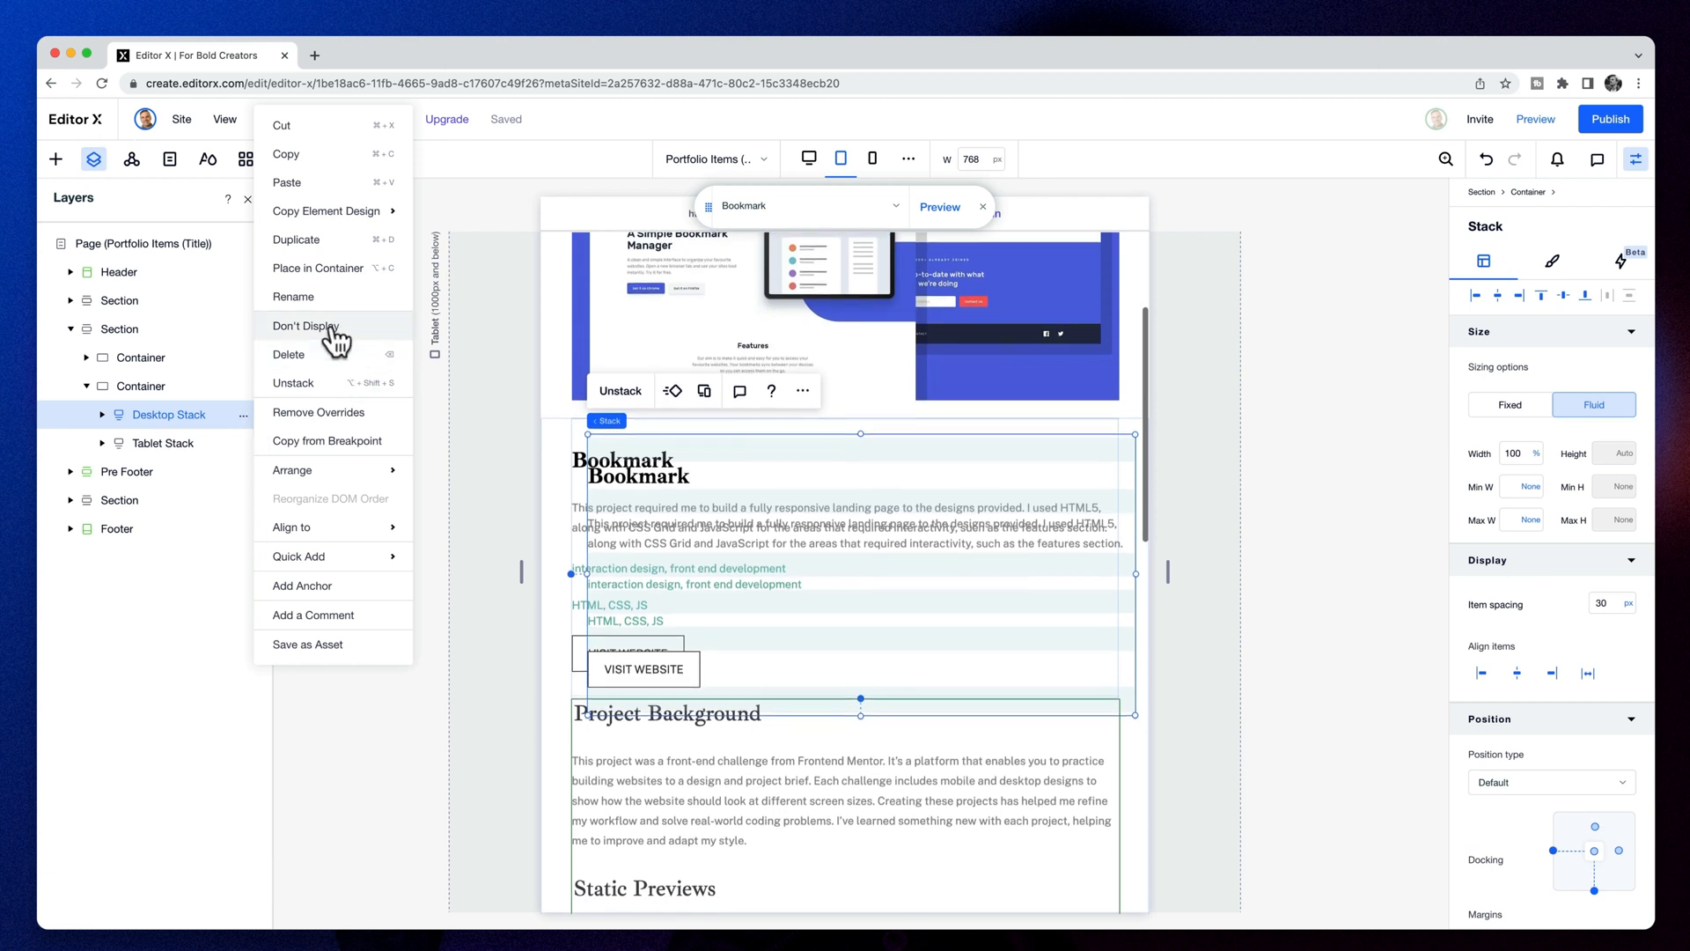
{"action": "left_click", "coordinate": [332, 332]}
{"action": "left_click", "coordinate": [204, 443]}
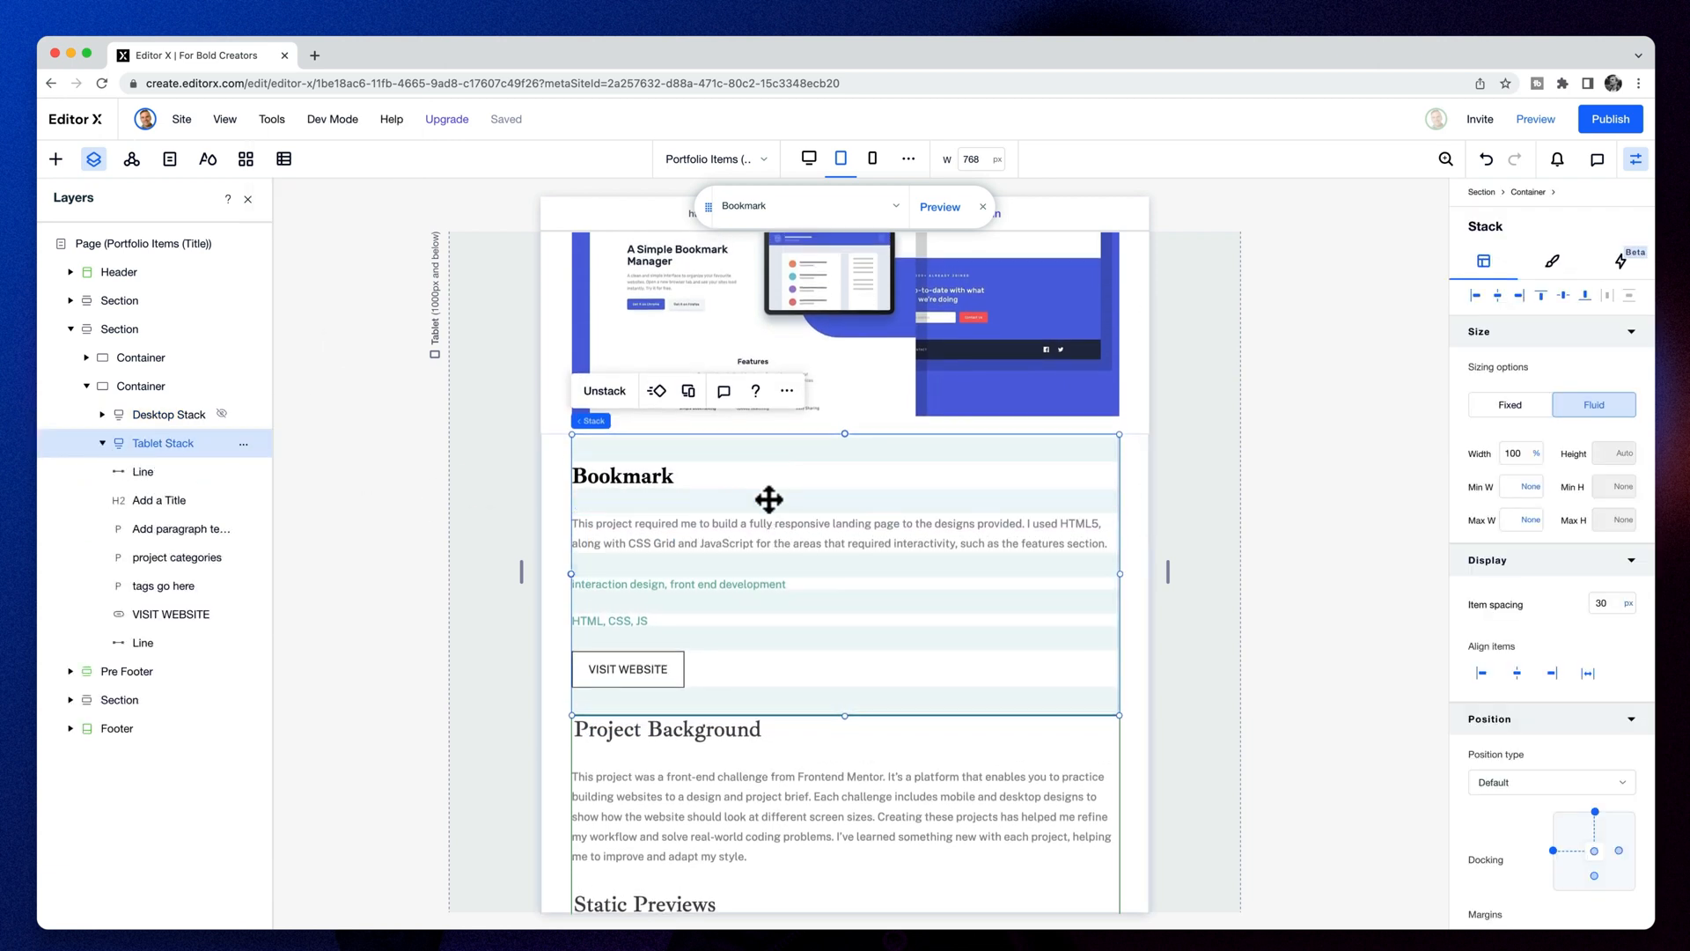
{"action": "left_click", "coordinate": [603, 396]}
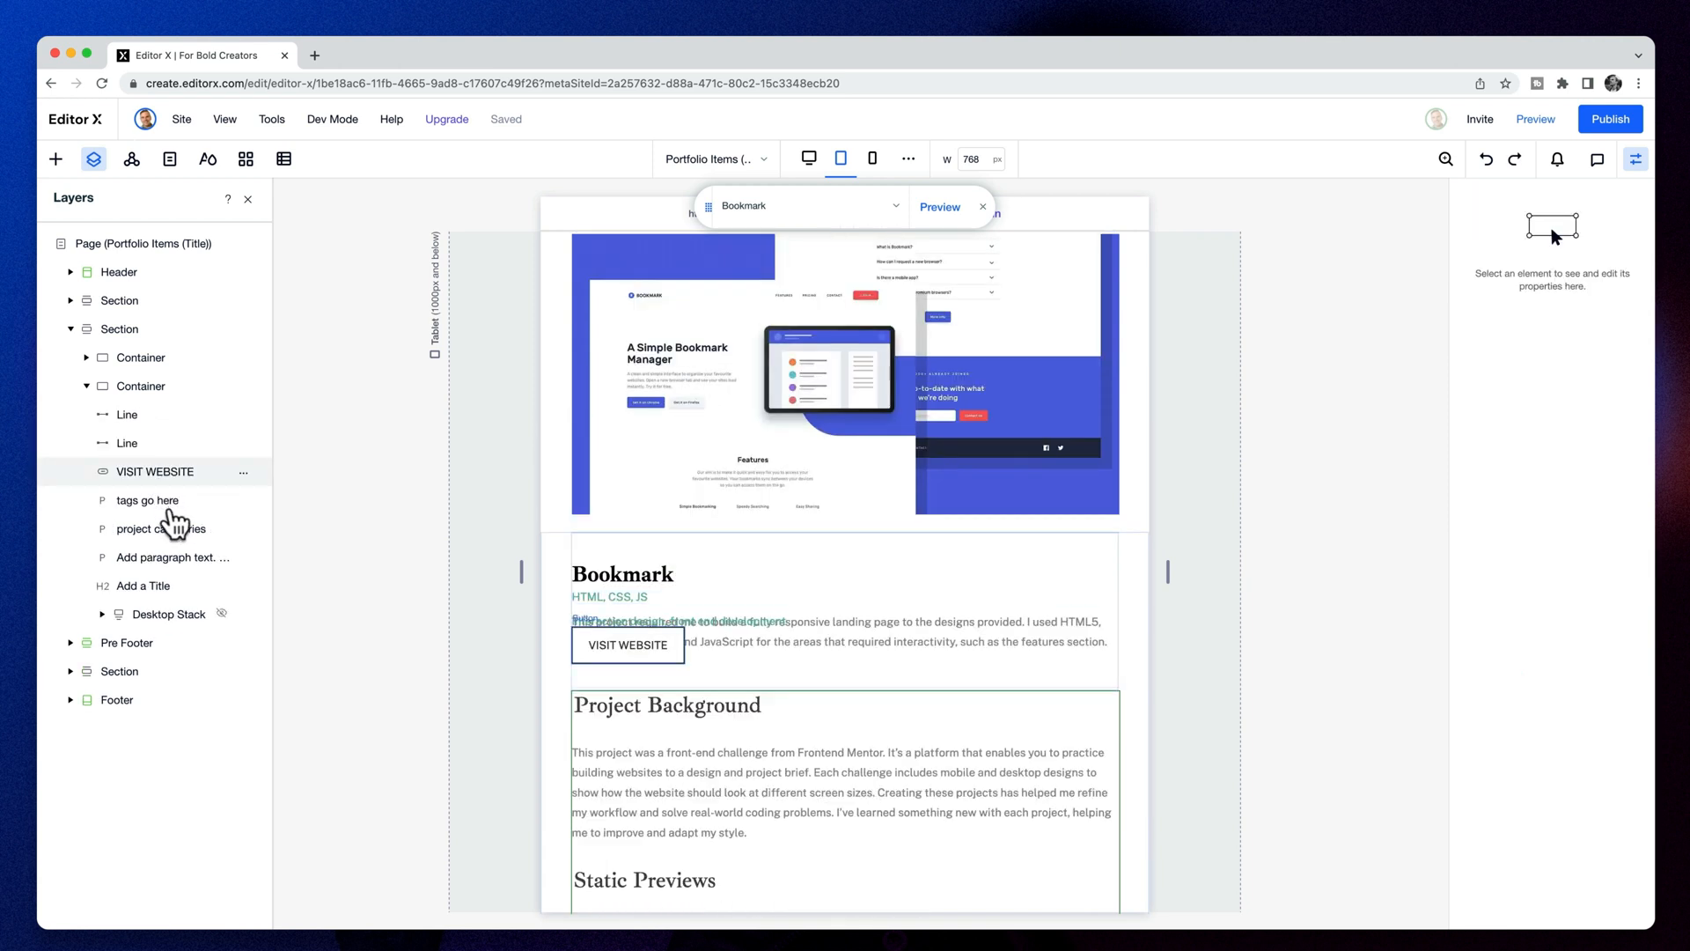
Place the VISIT WEBSITE button, tags, project categories, paragraph and title in a new container and rename it "Tablet Summary"
{"action": "left_click", "coordinate": [167, 476]}
{"action": "left_click", "coordinate": [168, 508], "text": "shift"}
{"action": "left_click", "coordinate": [163, 531], "text": "shift"}
{"action": "left_click", "coordinate": [156, 560], "text": "shift"}
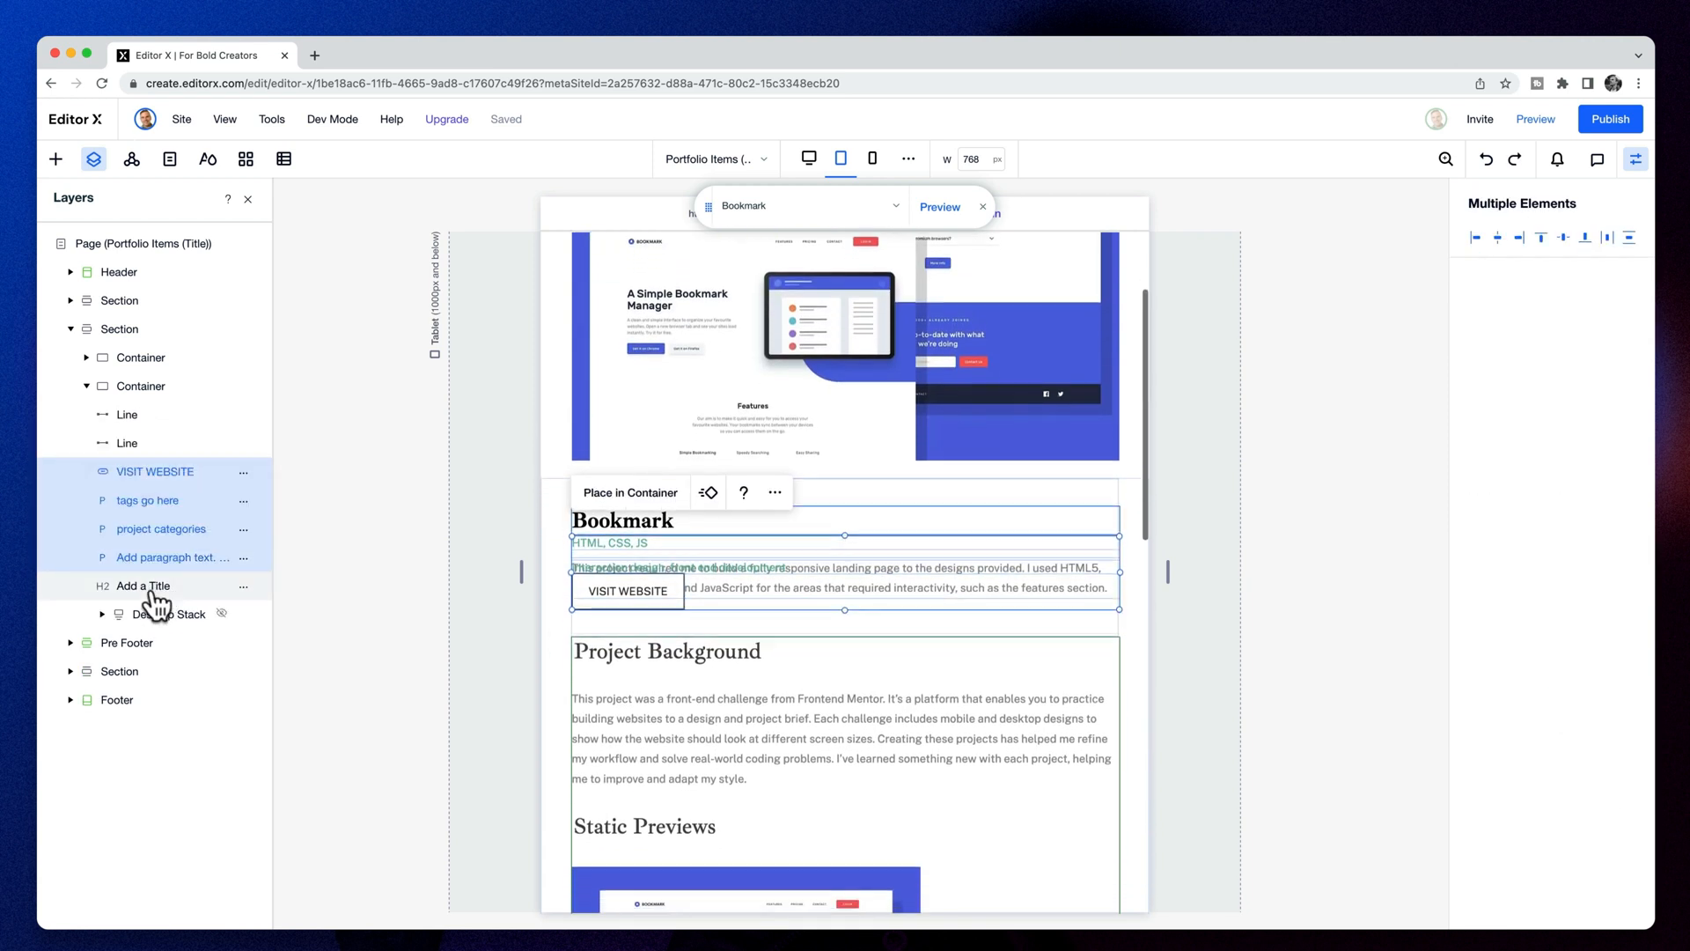
{"action": "left_click", "coordinate": [152, 589], "text": "shift"}
{"action": "right_click", "coordinate": [183, 592]}
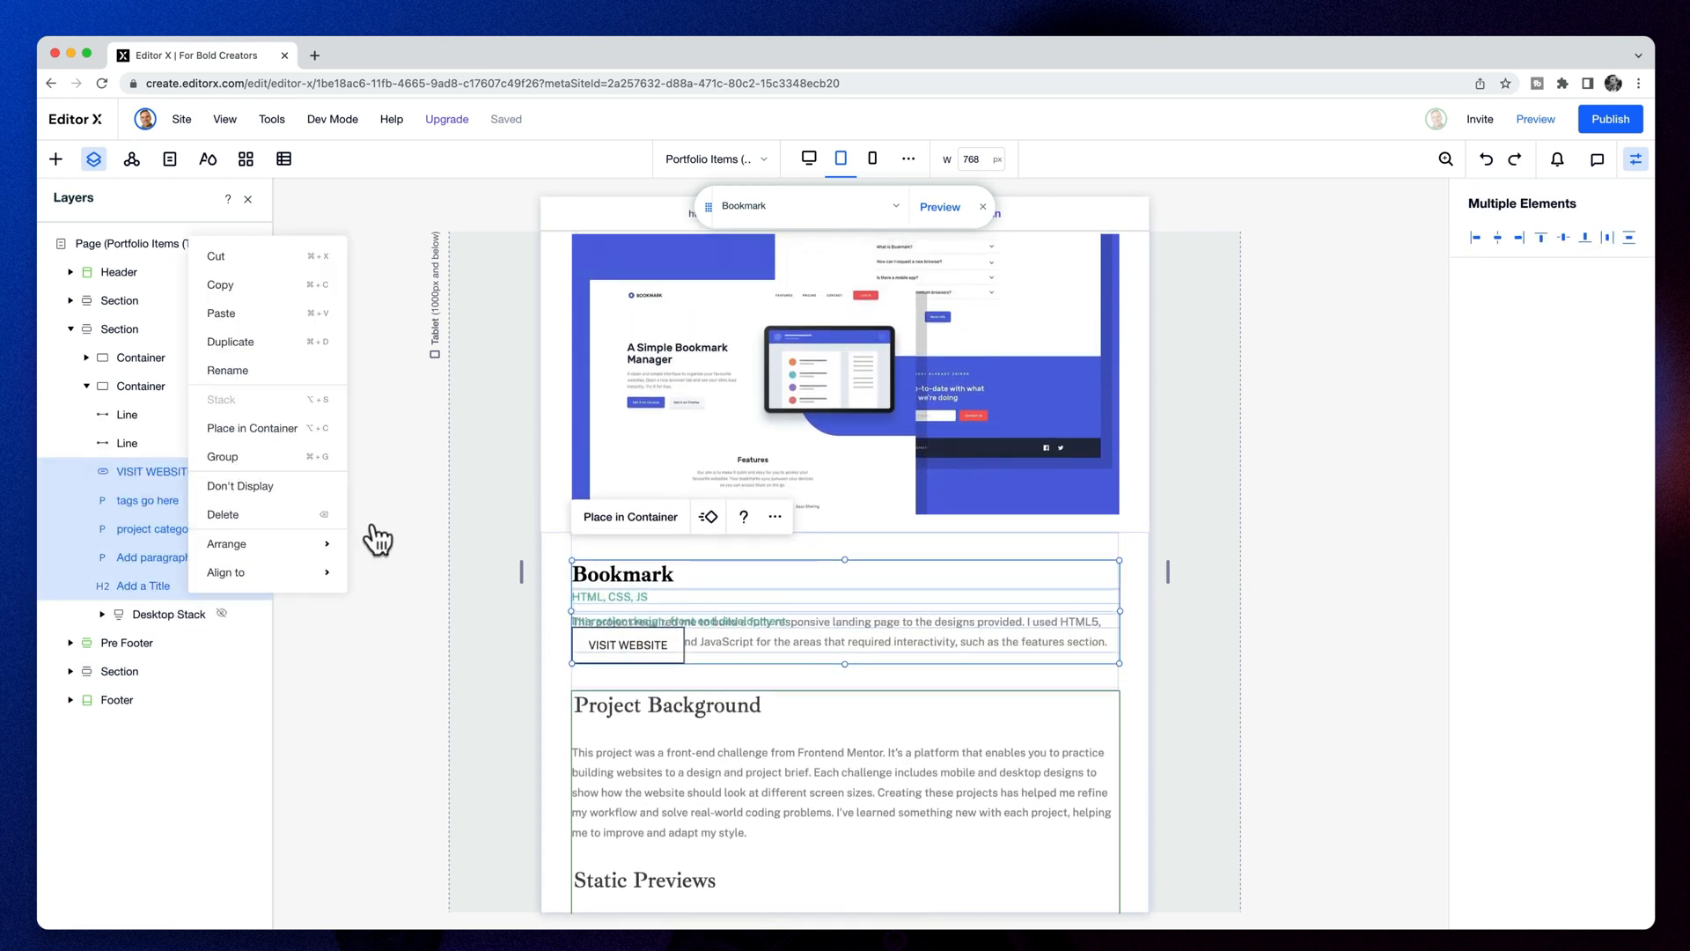
{"action": "left_click", "coordinate": [291, 430]}
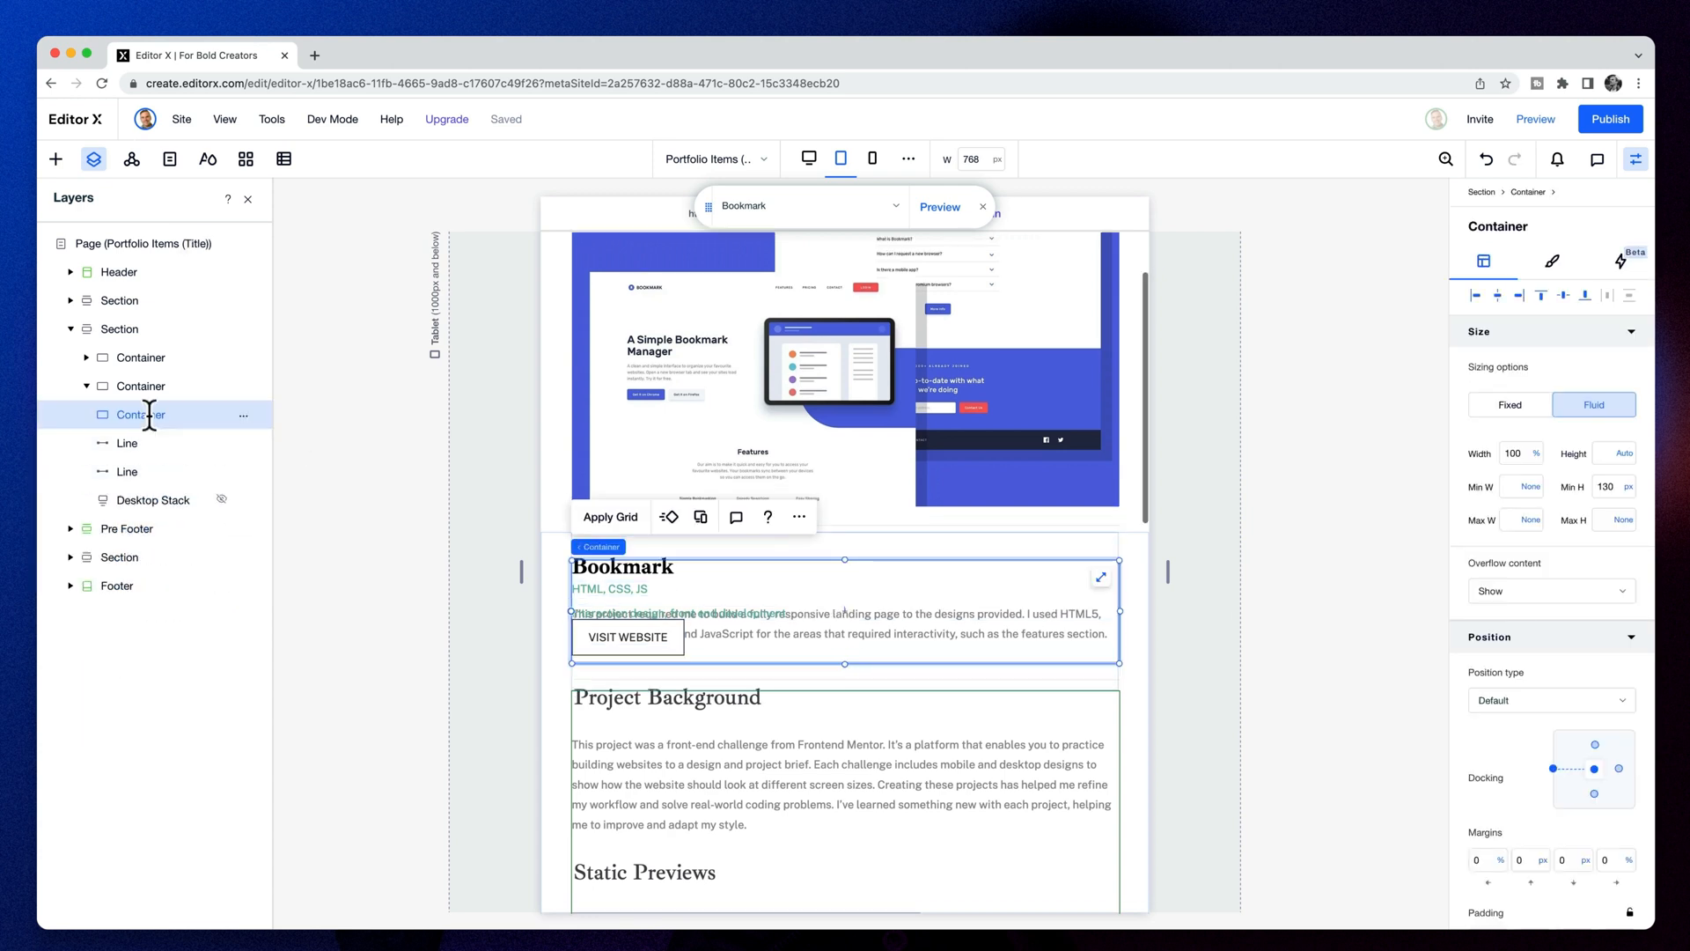
{"action": "double_click", "coordinate": [150, 415]}
{"action": "type", "text": "Tablet Summary"}
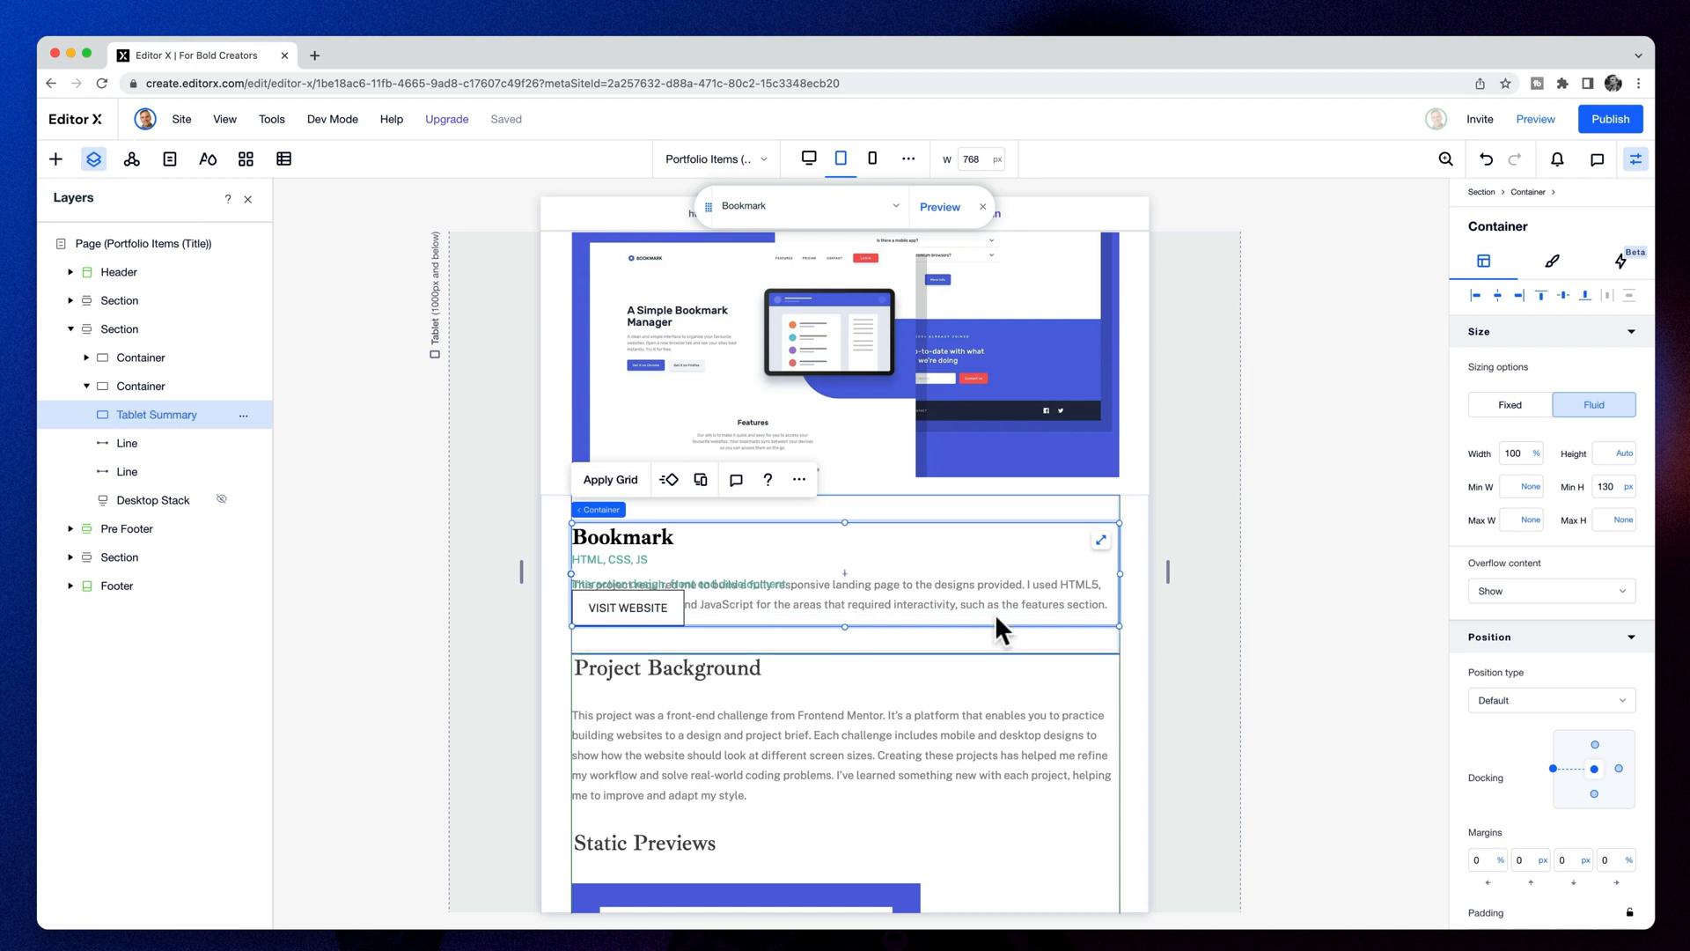
Apply a 2x1 grid to Tablet Summary, with the title in the first column and the description paragraph in the second
{"action": "left_click", "coordinate": [612, 482]}
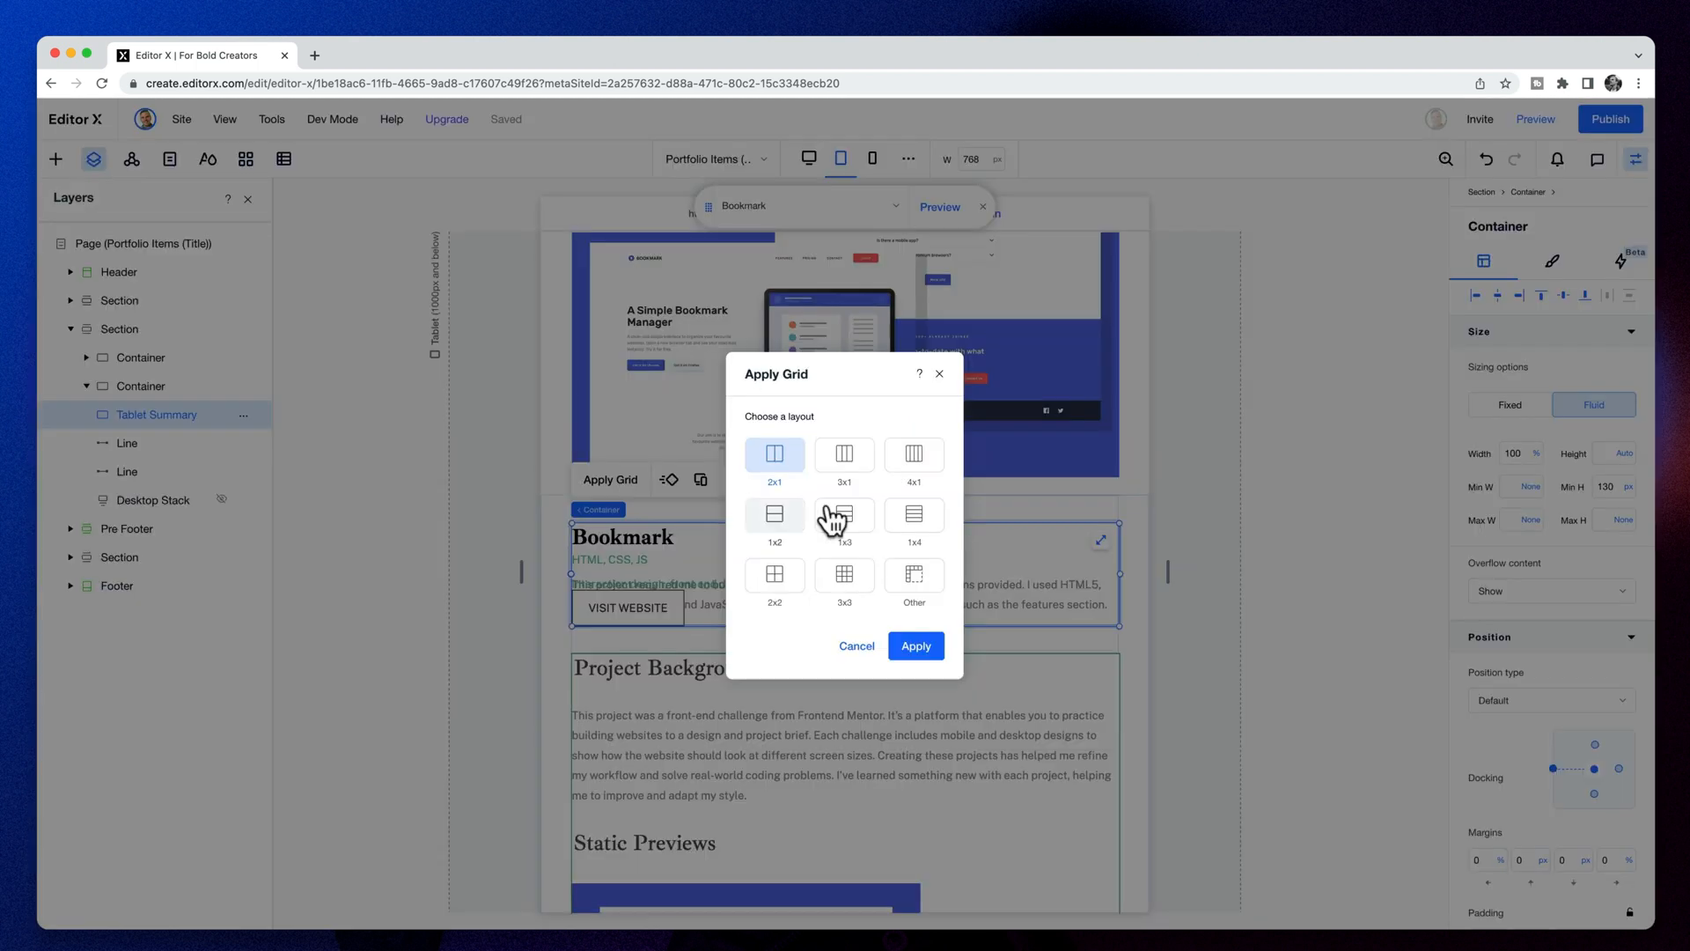
{"action": "left_click", "coordinate": [916, 646]}
{"action": "left_click", "coordinate": [763, 555]}
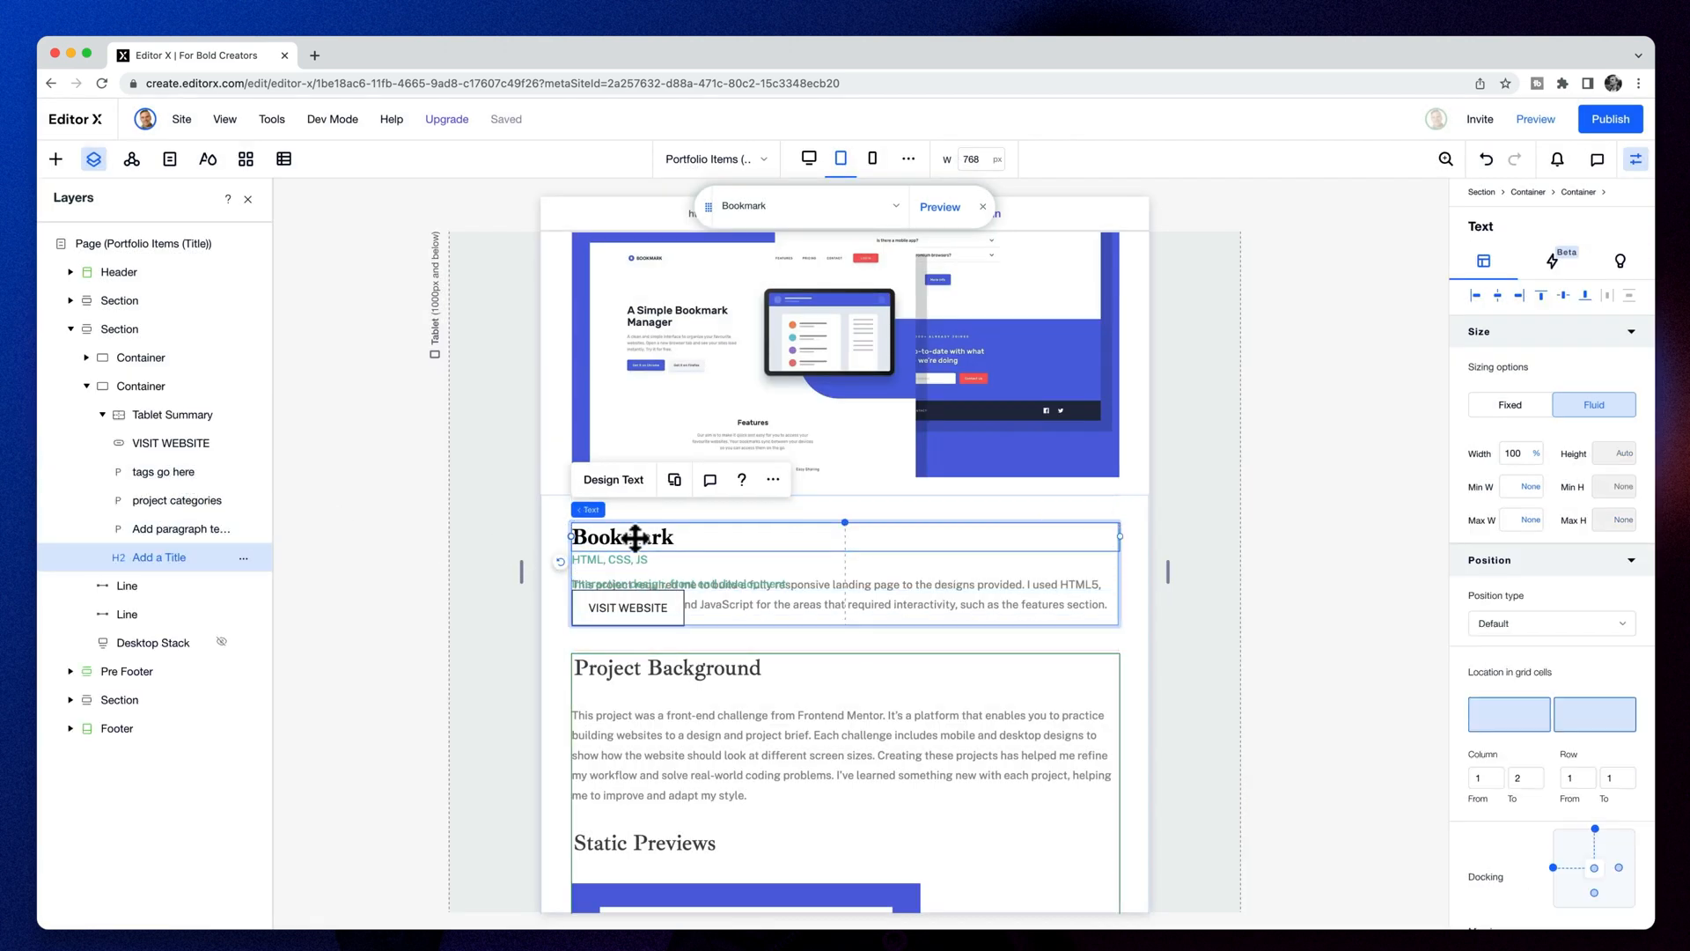
{"action": "scroll", "coordinate": [1482, 630], "scroll_direction": "down", "scroll_amount": 3}
{"action": "left_click", "coordinate": [1509, 579]}
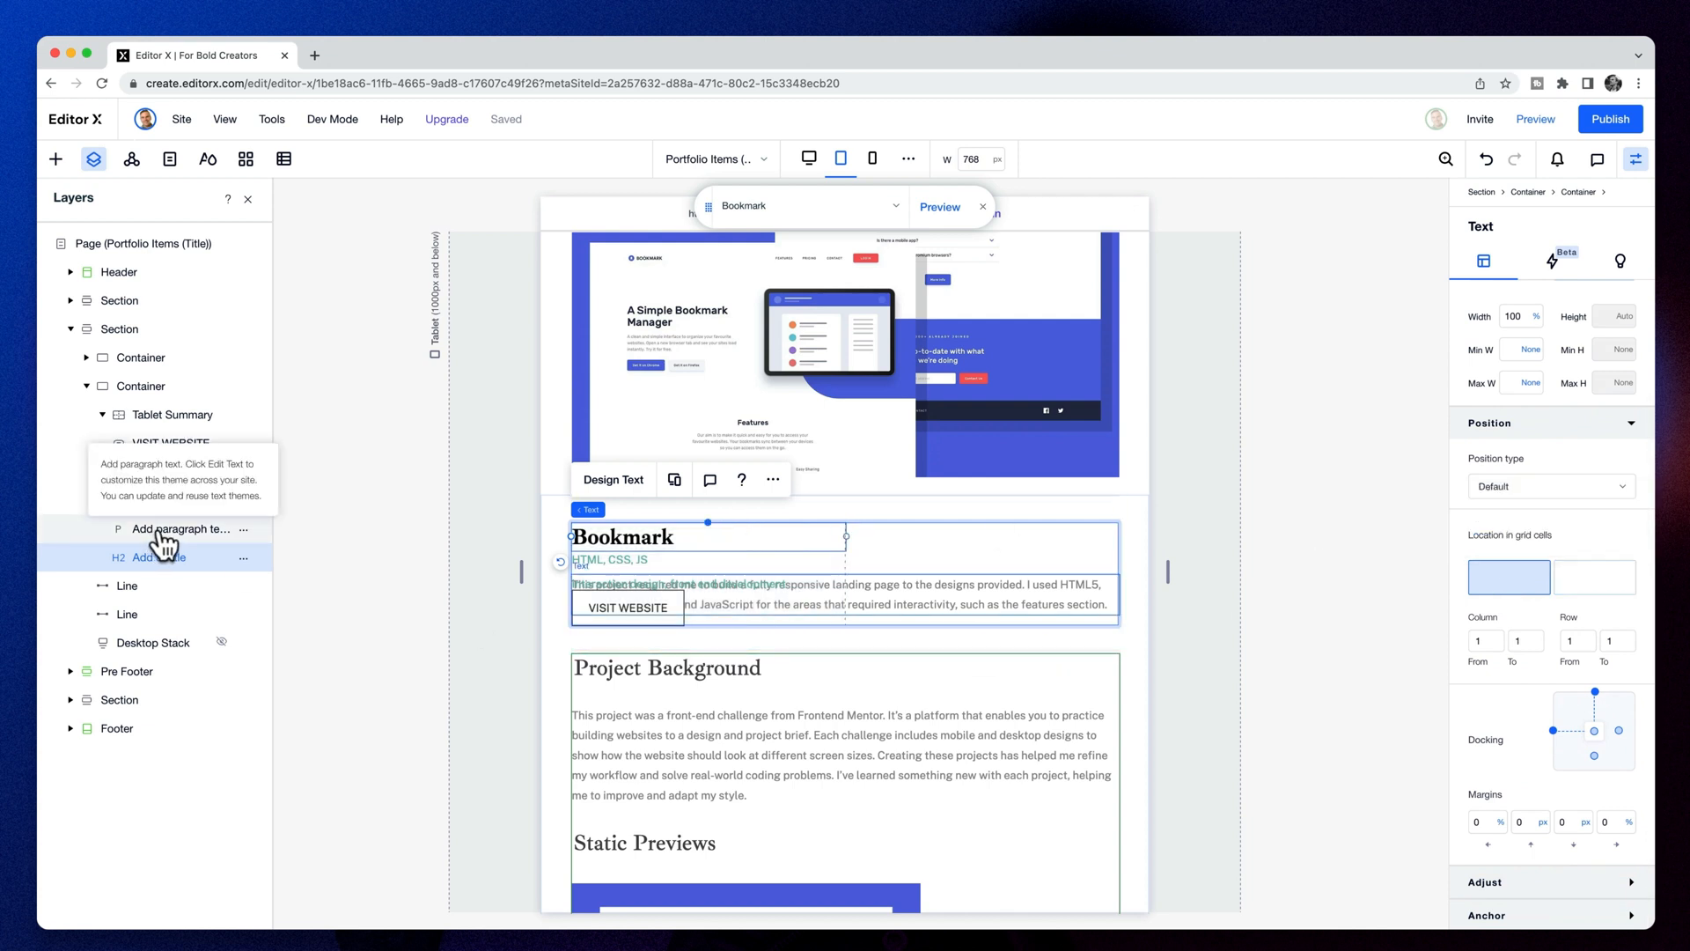
{"action": "left_click", "coordinate": [1600, 583]}
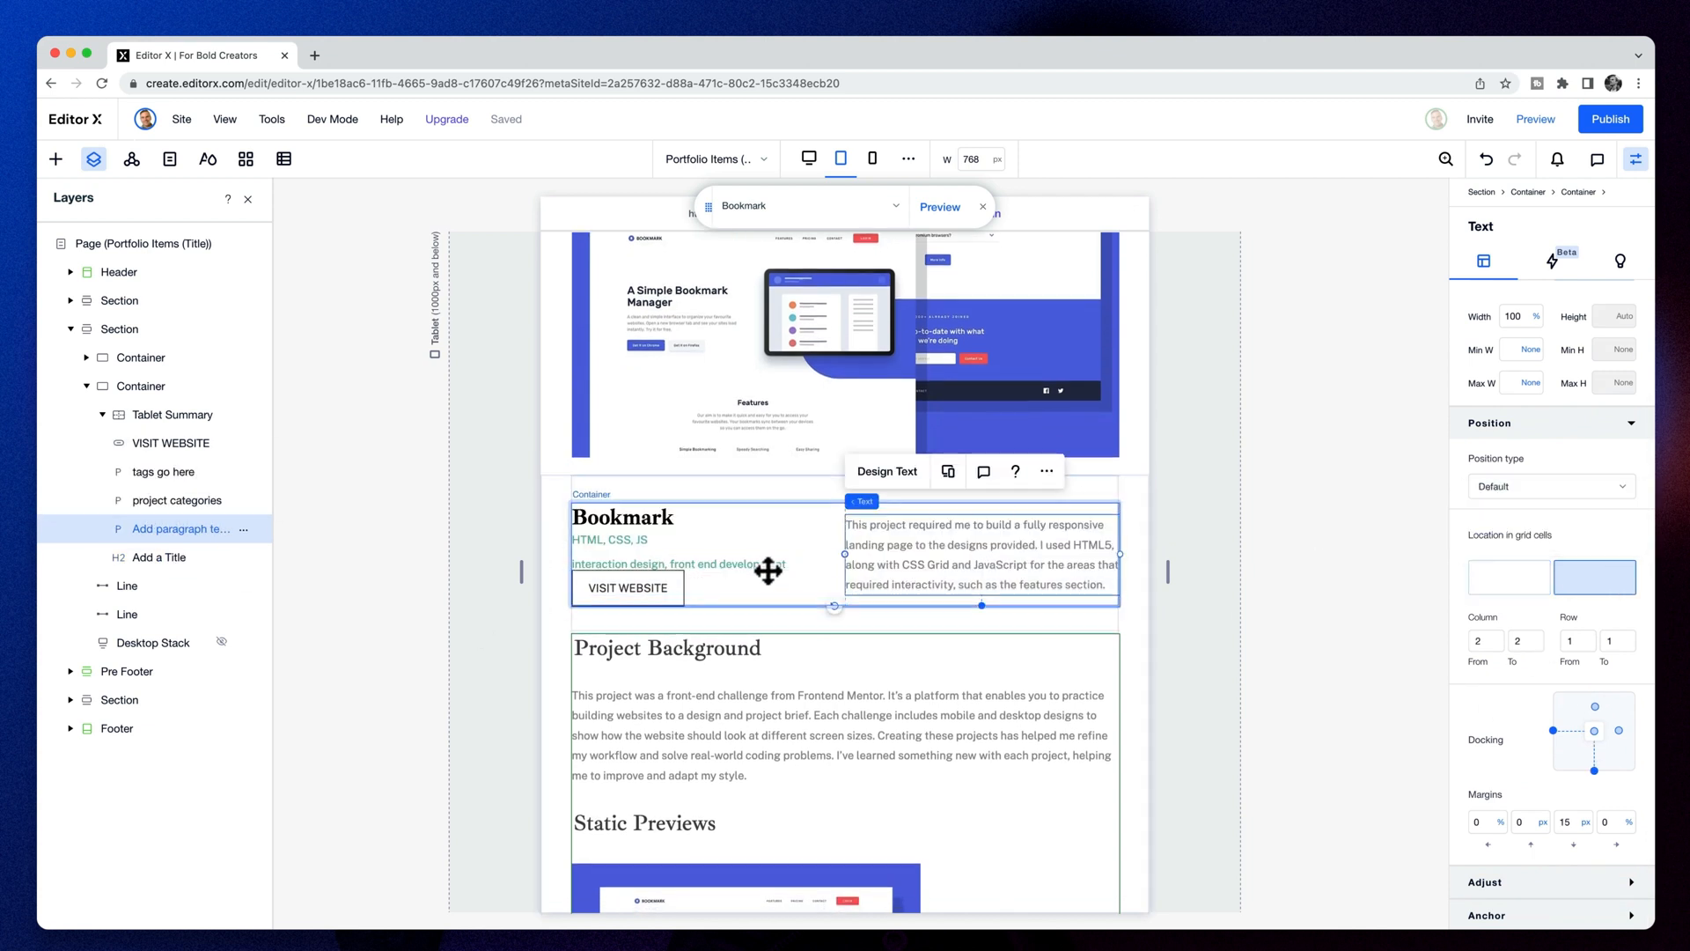
Confine the tags and project categories texts to the first column of the Tablet Summary grid
{"action": "left_click", "coordinate": [624, 541]}
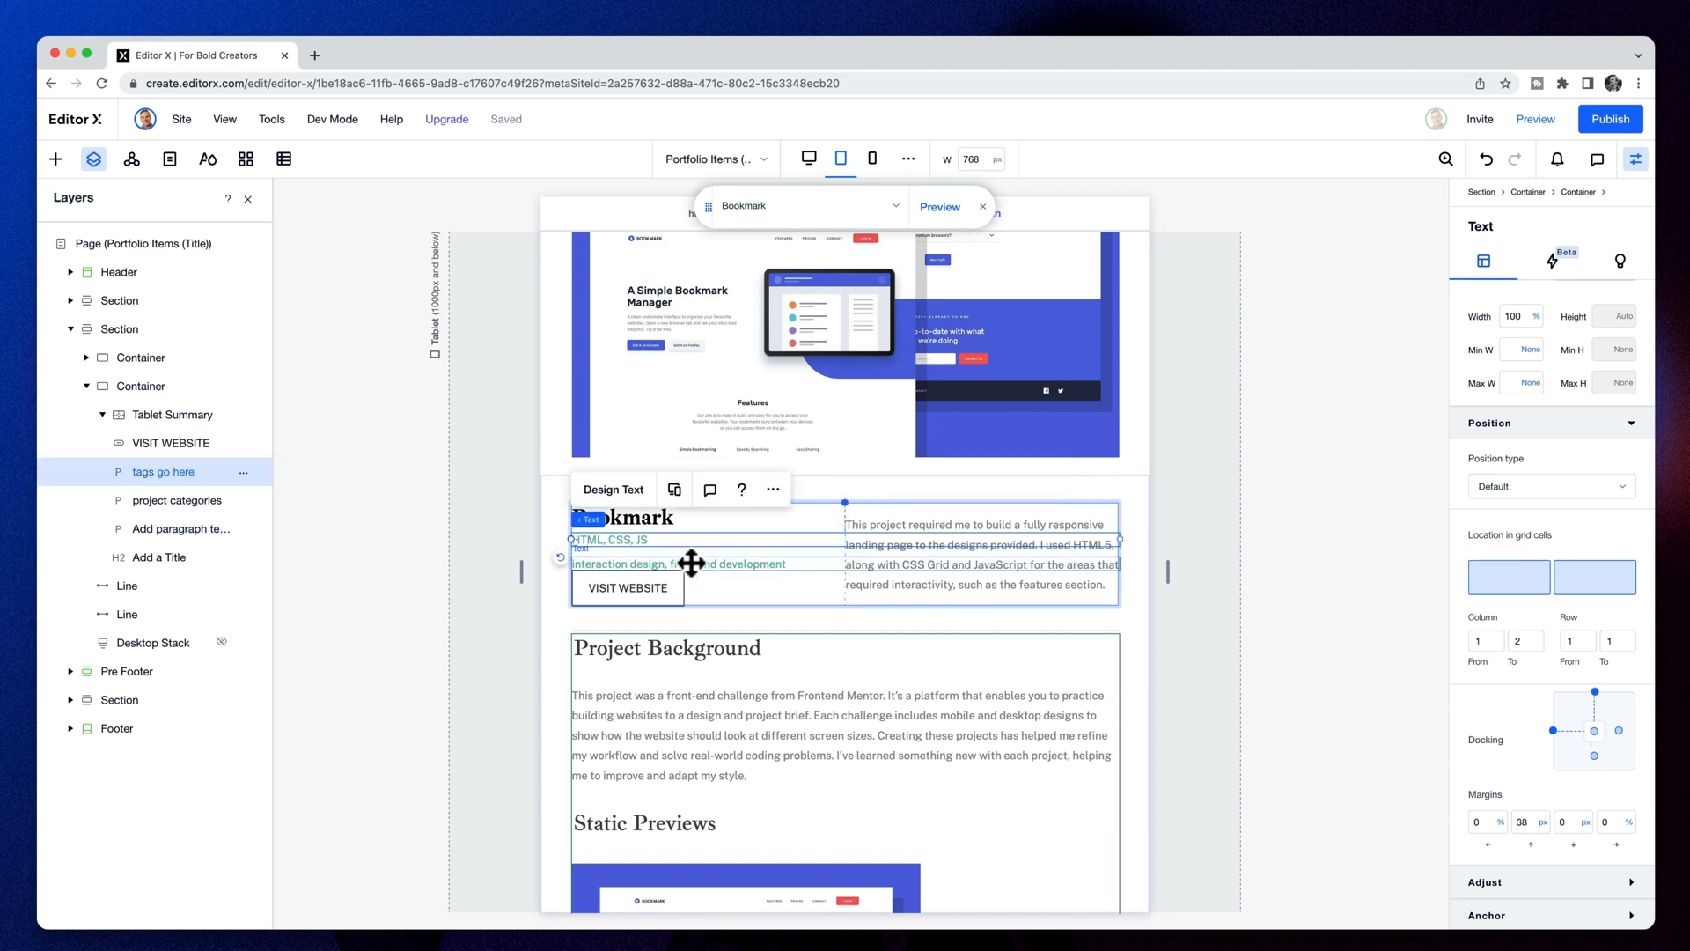
{"action": "left_click", "coordinate": [691, 563], "text": "shift"}
{"action": "left_click", "coordinate": [706, 548]}
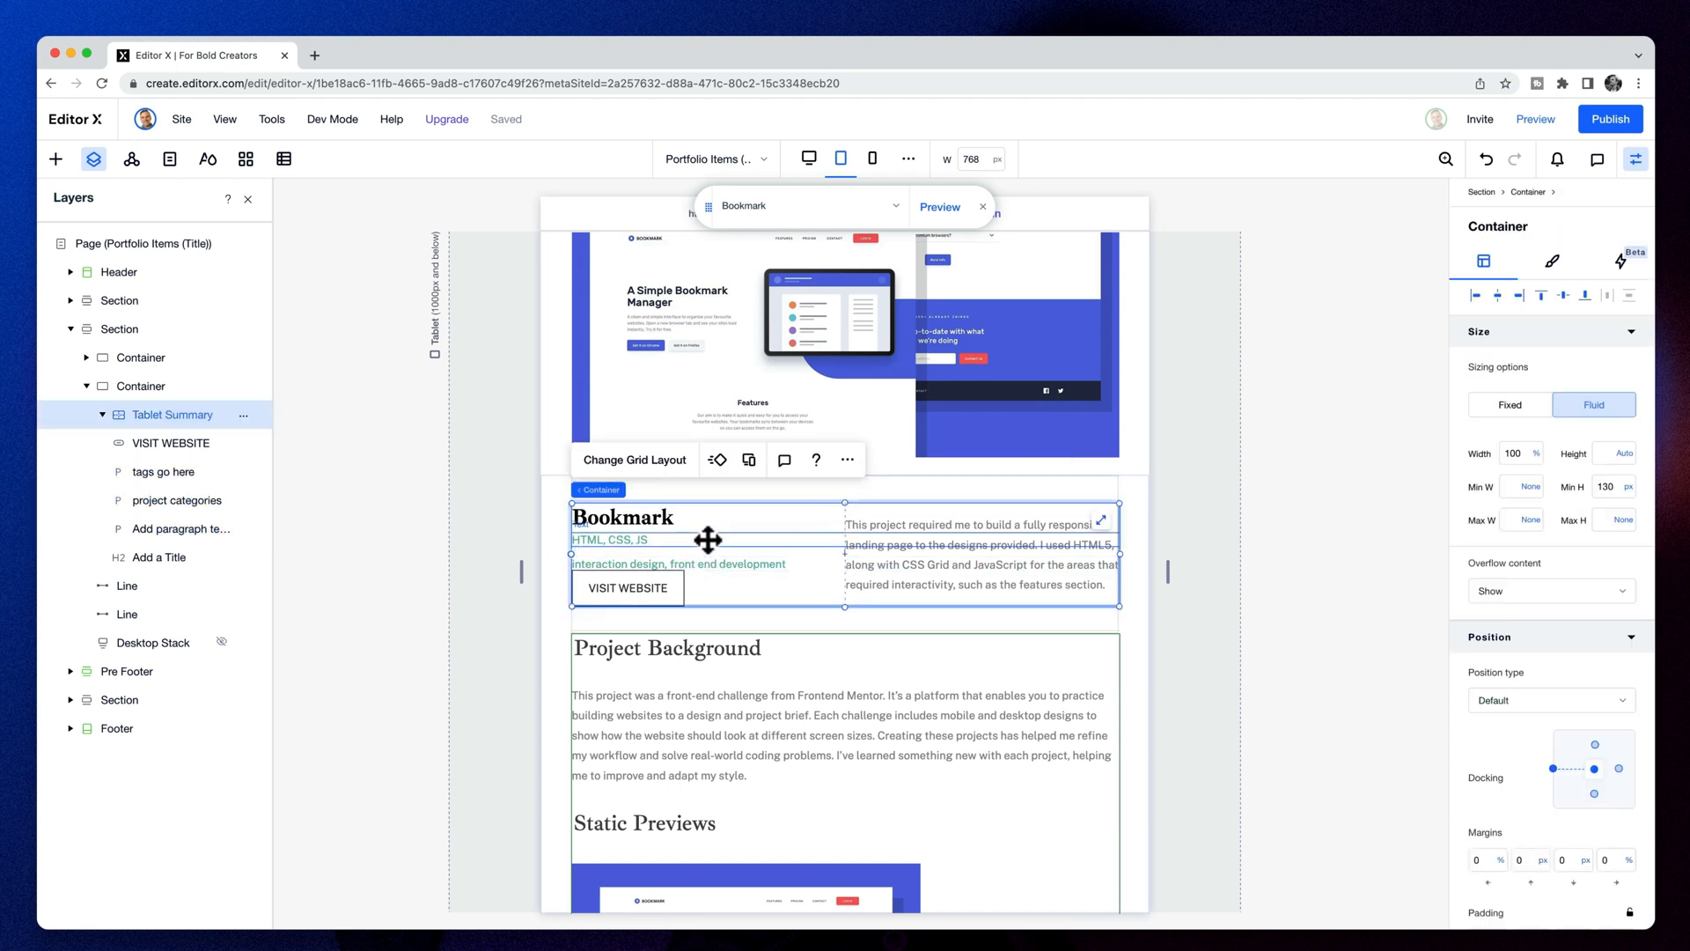
{"action": "left_click", "coordinate": [705, 540]}
{"action": "left_click", "coordinate": [756, 568]}
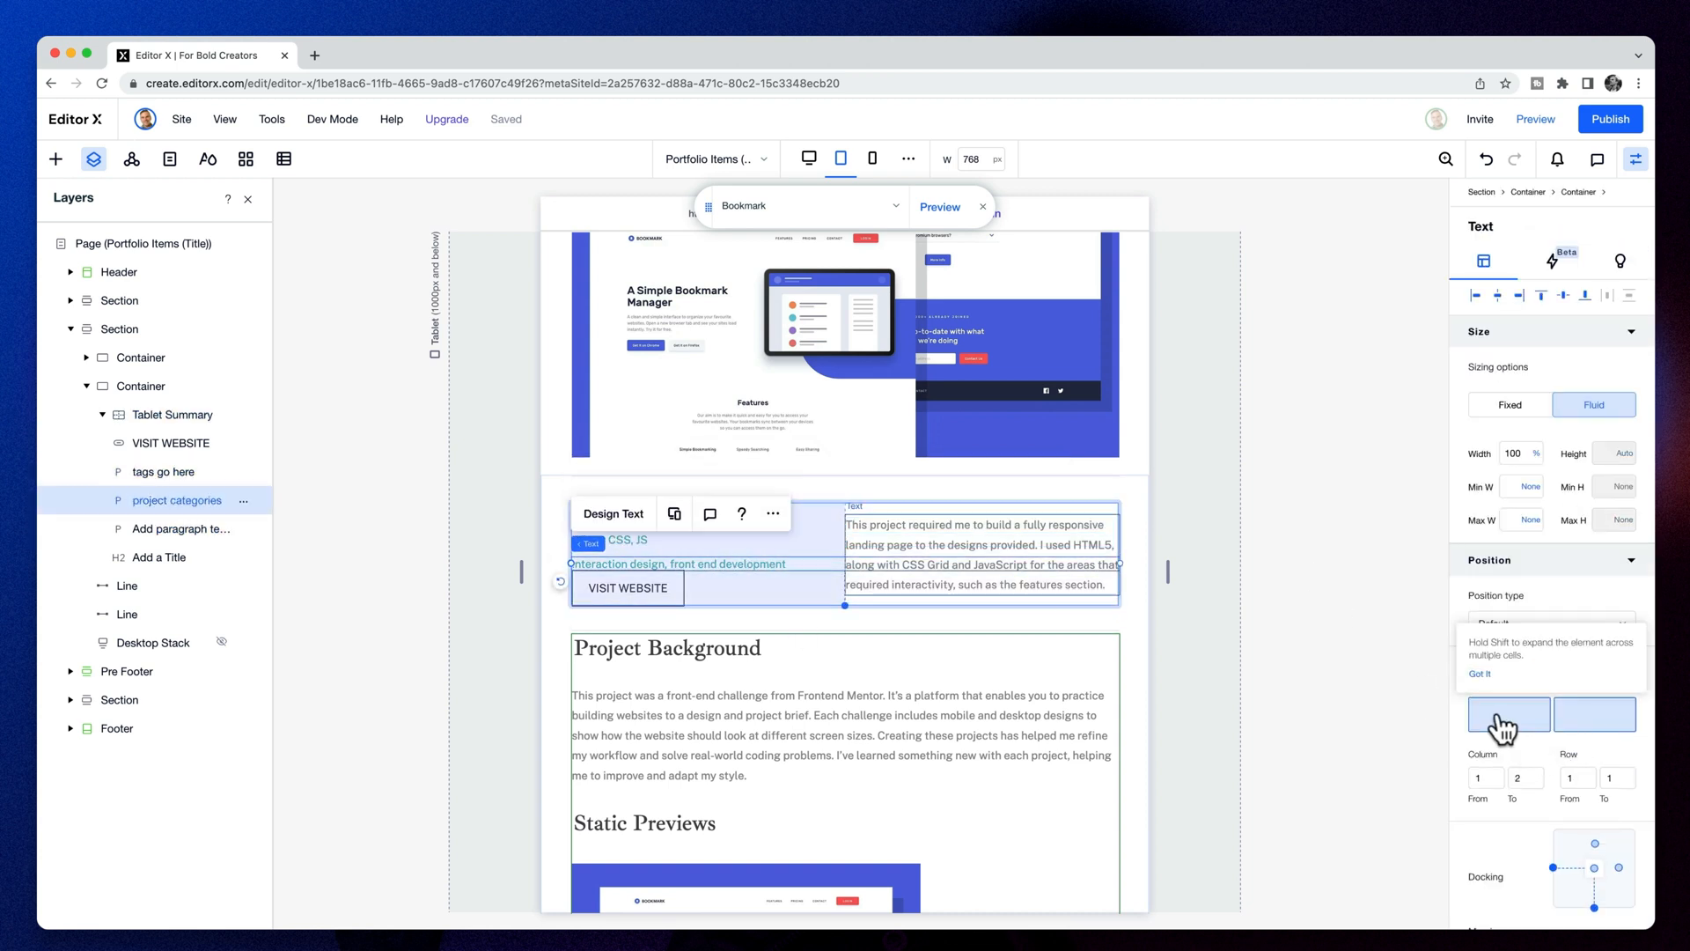
{"action": "left_click", "coordinate": [676, 589]}
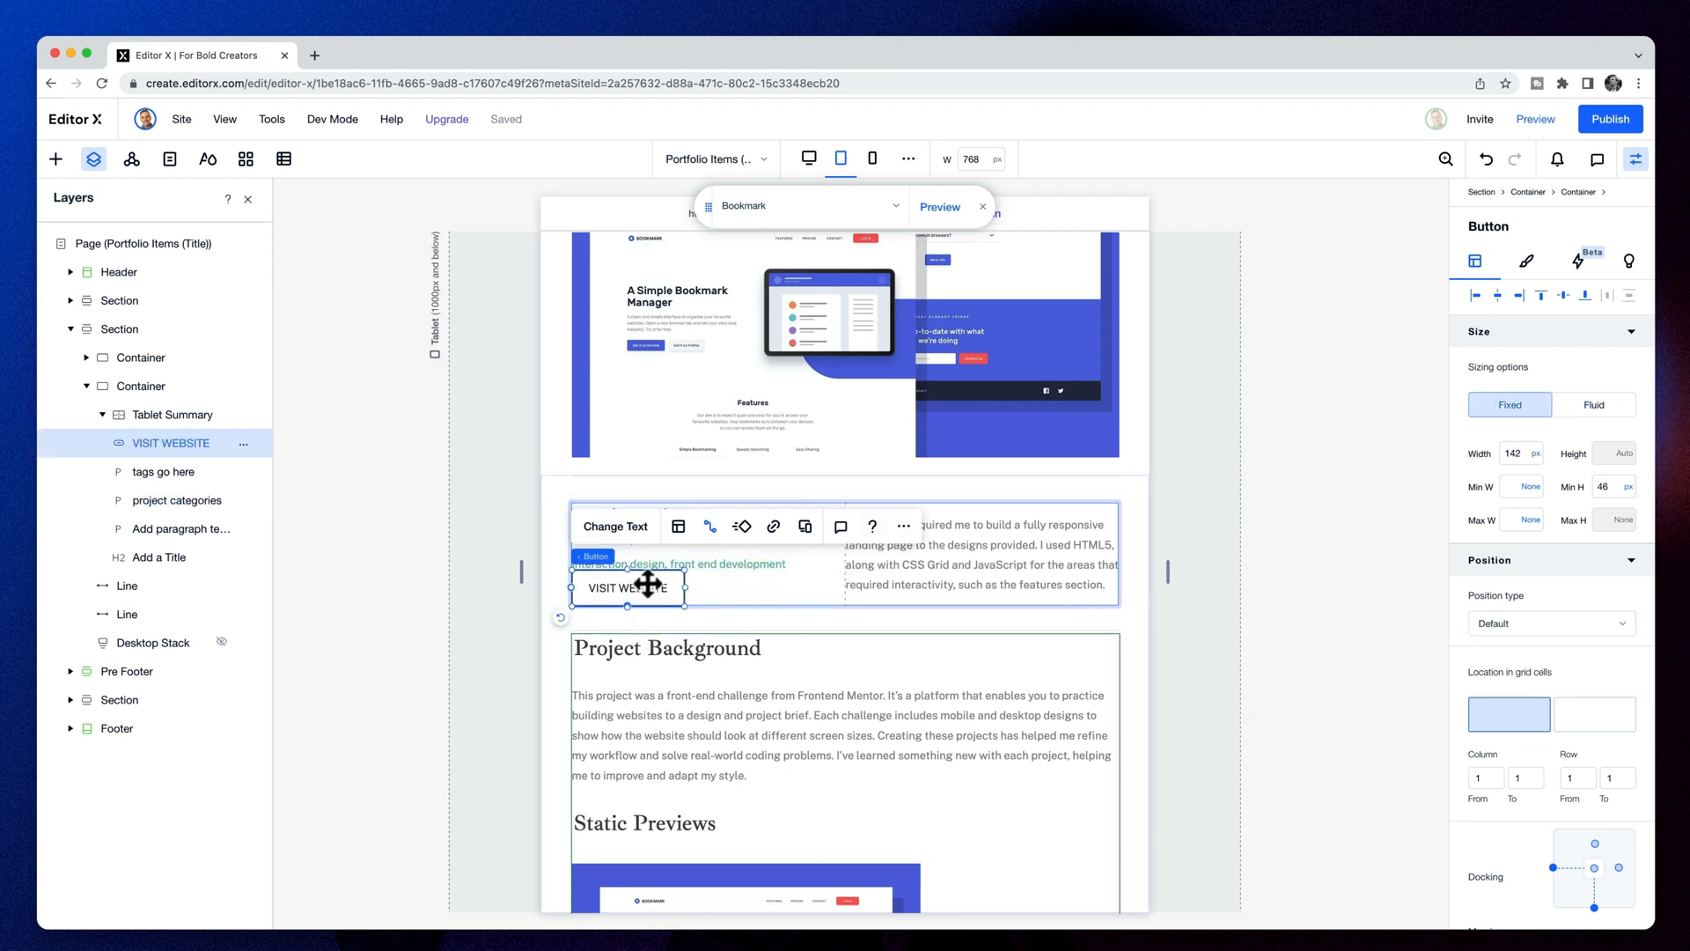
{"action": "left_click", "coordinate": [642, 551]}
Stack the title, tags, project categories and VISIT WEBSITE button in the first column
{"action": "left_click", "coordinate": [638, 524]}
{"action": "left_click", "coordinate": [634, 540], "text": "shift"}
{"action": "left_click", "coordinate": [642, 564], "text": "shift"}
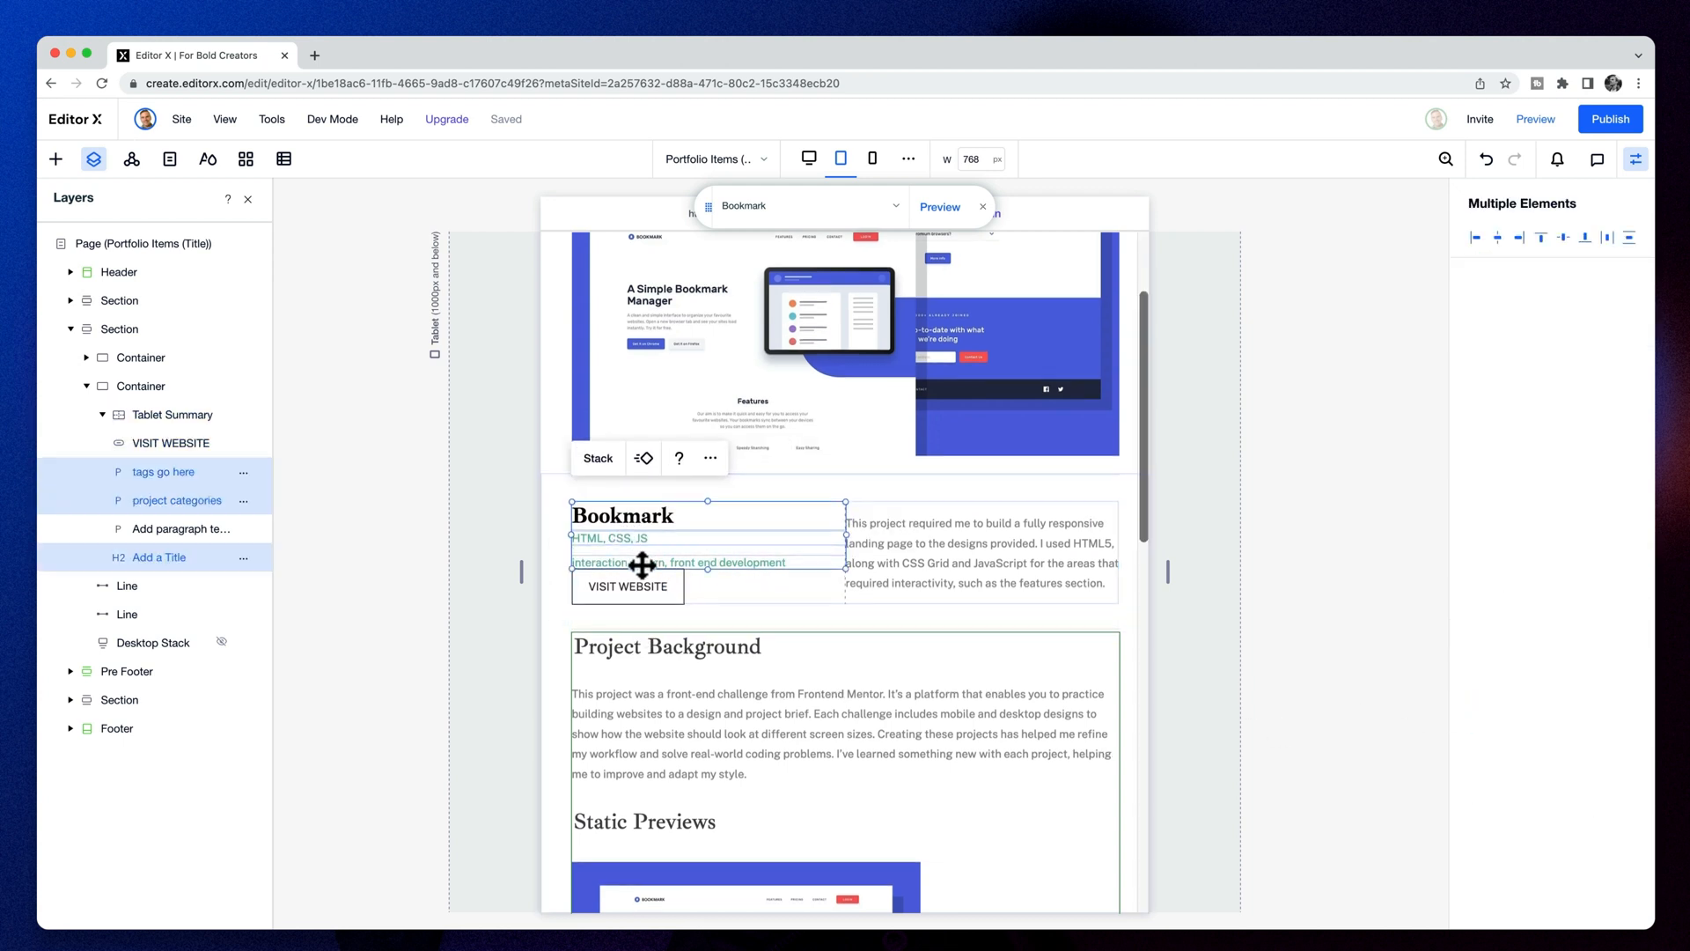
{"action": "left_click", "coordinate": [645, 574], "text": "shift"}
{"action": "left_click", "coordinate": [599, 460]}
Set the item spacing of the new stack in Tablet Summary to 20 px
{"action": "left_click", "coordinate": [643, 529]}
{"action": "left_click", "coordinate": [688, 550]}
{"action": "left_click", "coordinate": [1611, 593]}
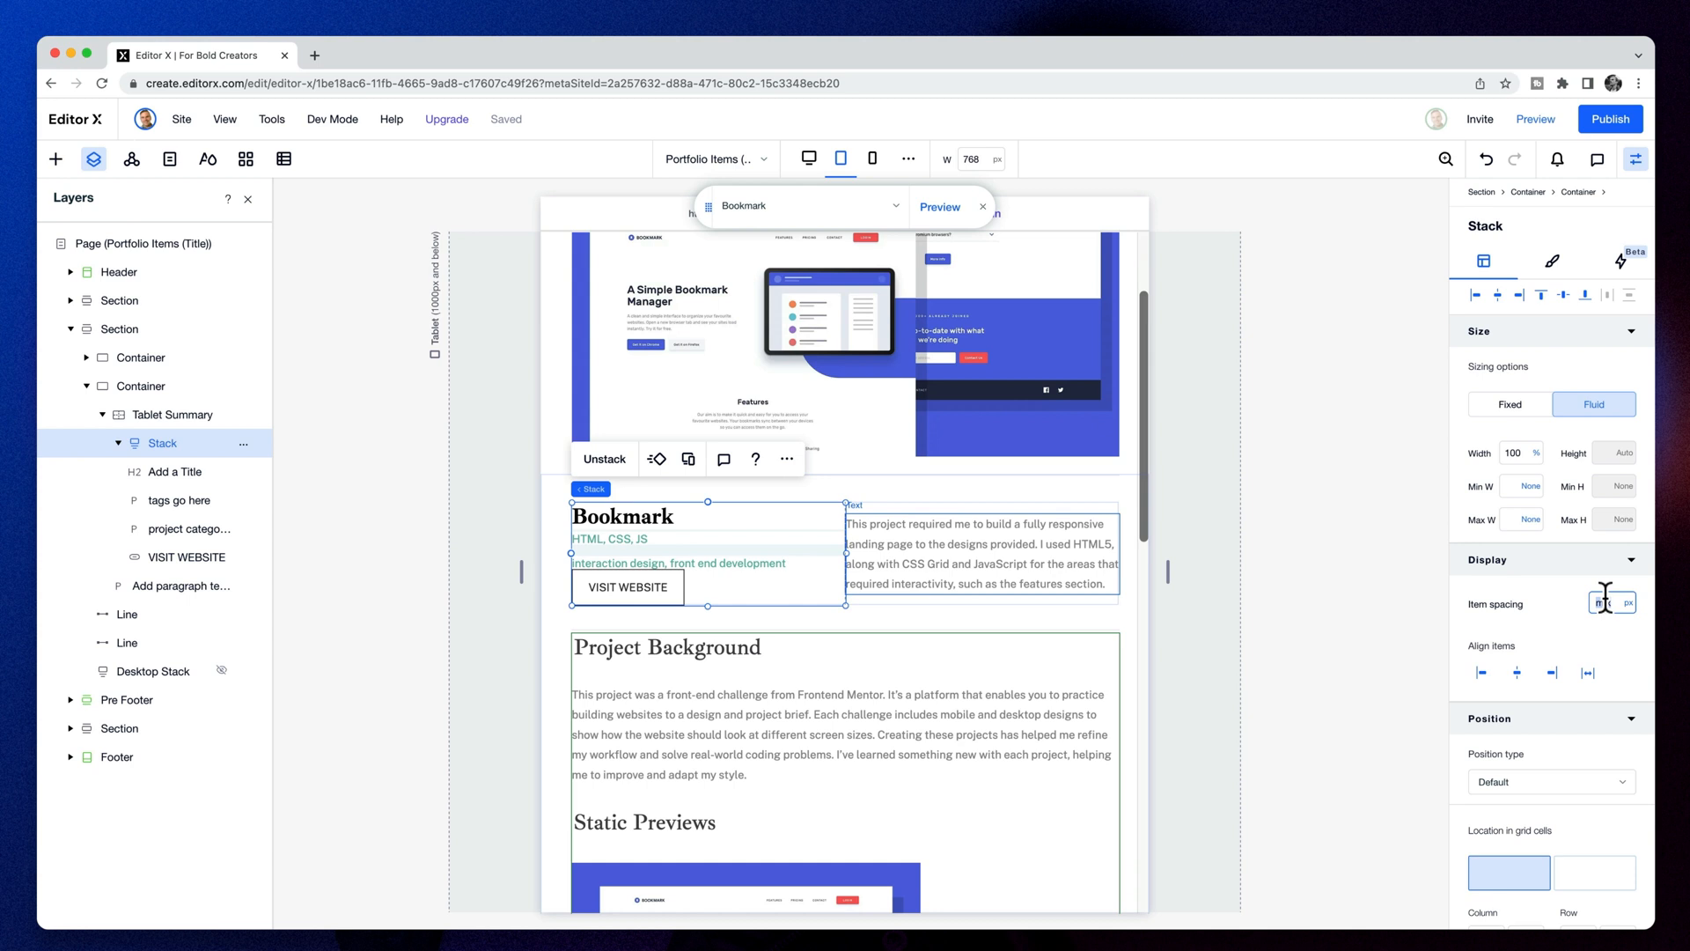
{"action": "type", "text": "30"}
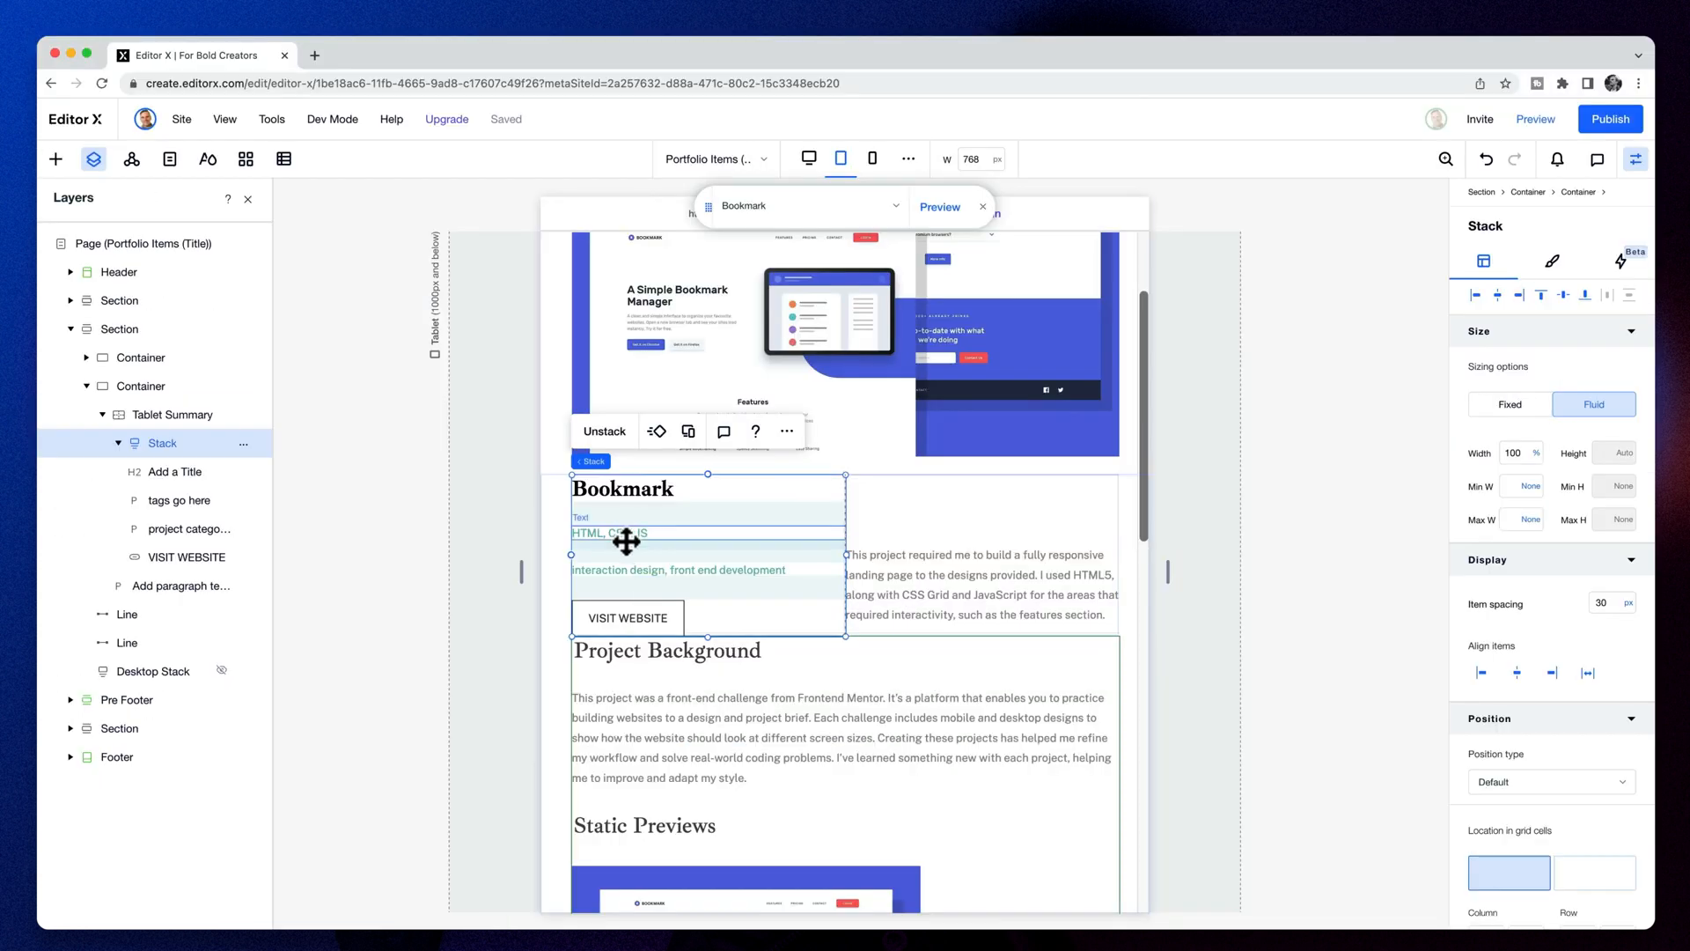
{"action": "left_click", "coordinate": [636, 563]}
{"action": "left_click", "coordinate": [656, 553]}
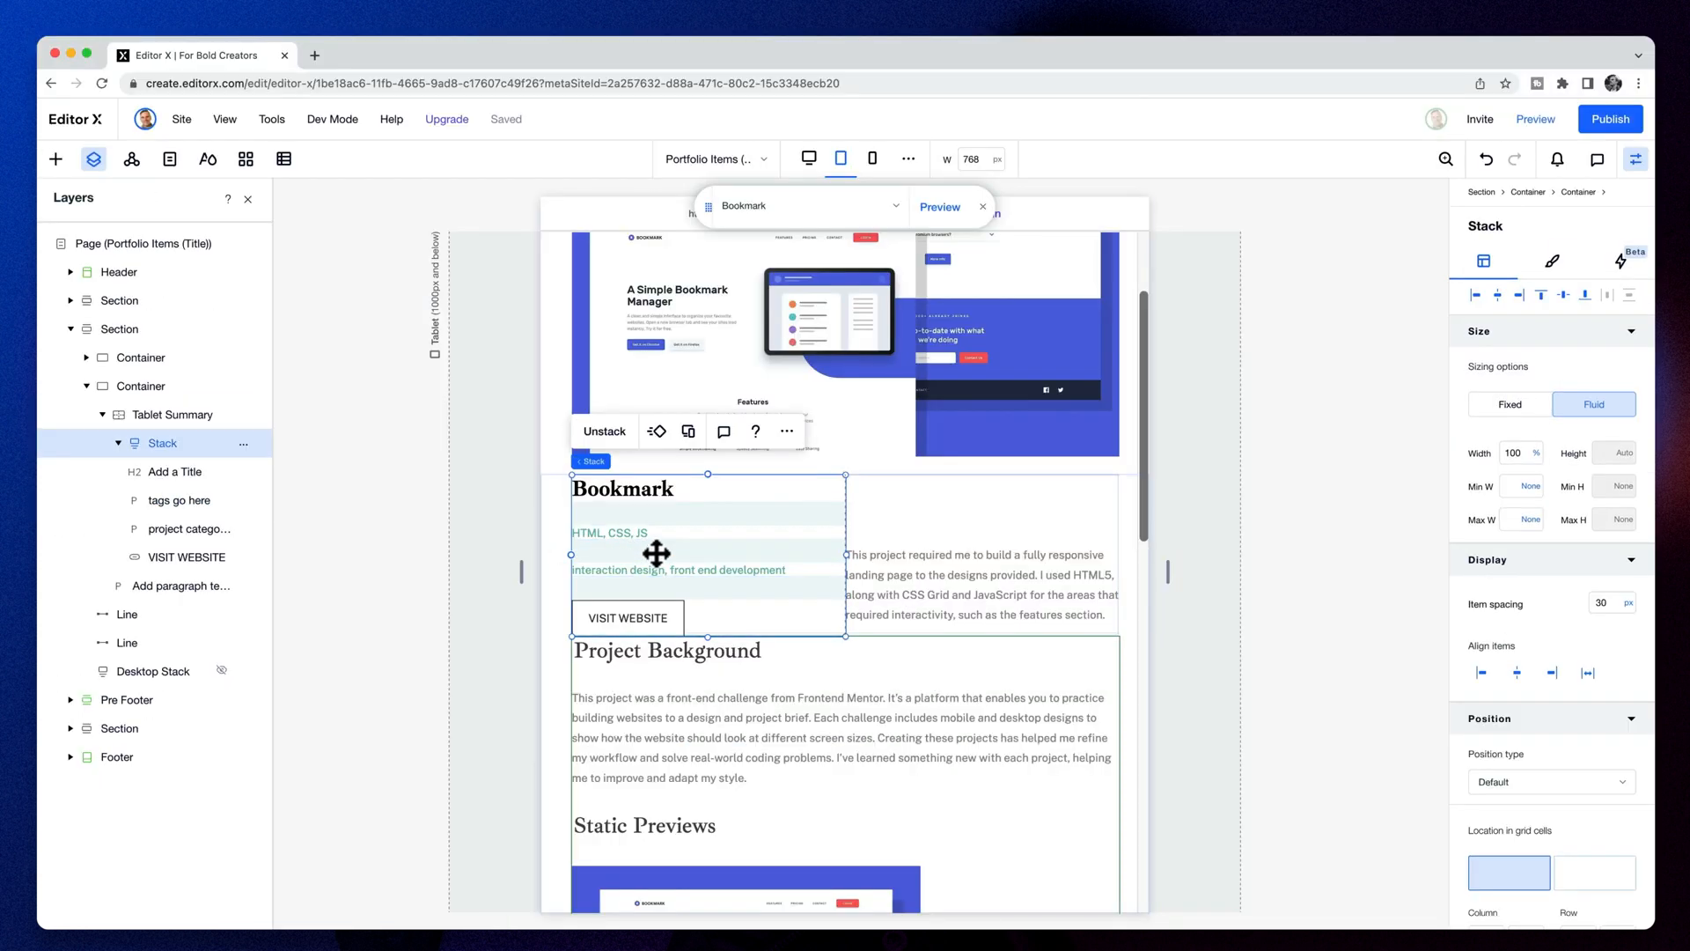
{"action": "key", "text": "Return"}
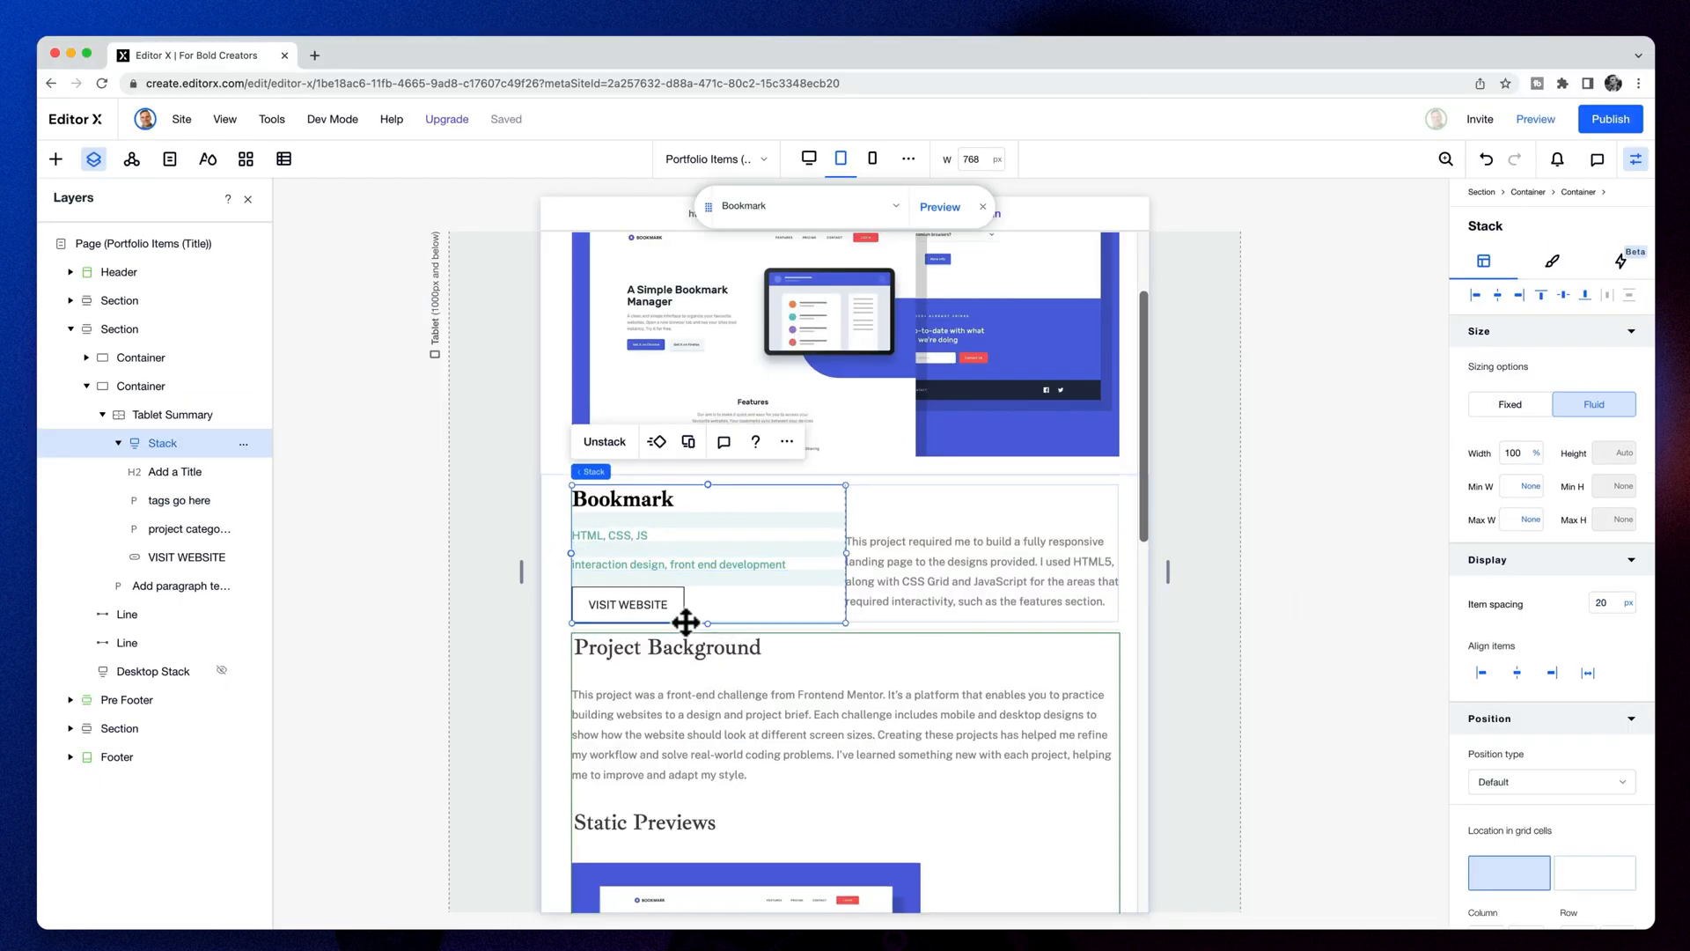
Align the description paragraph to the top of its grid cell and preview the tablet layout
{"action": "left_click", "coordinate": [946, 576]}
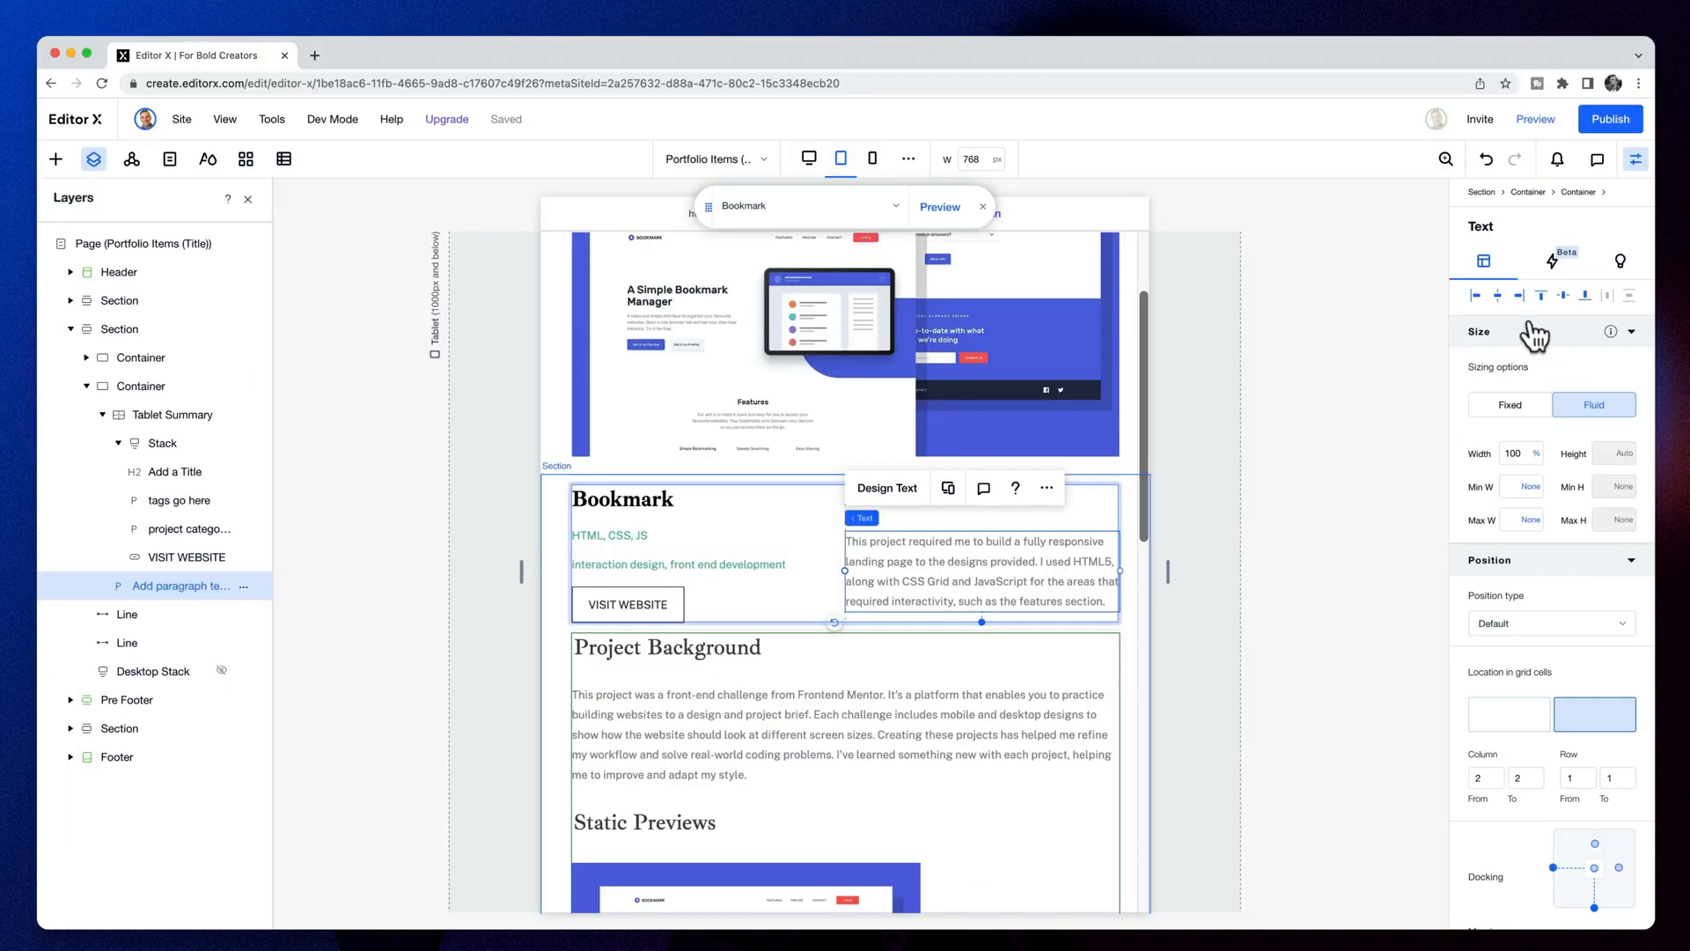
{"action": "left_click", "coordinate": [1542, 296]}
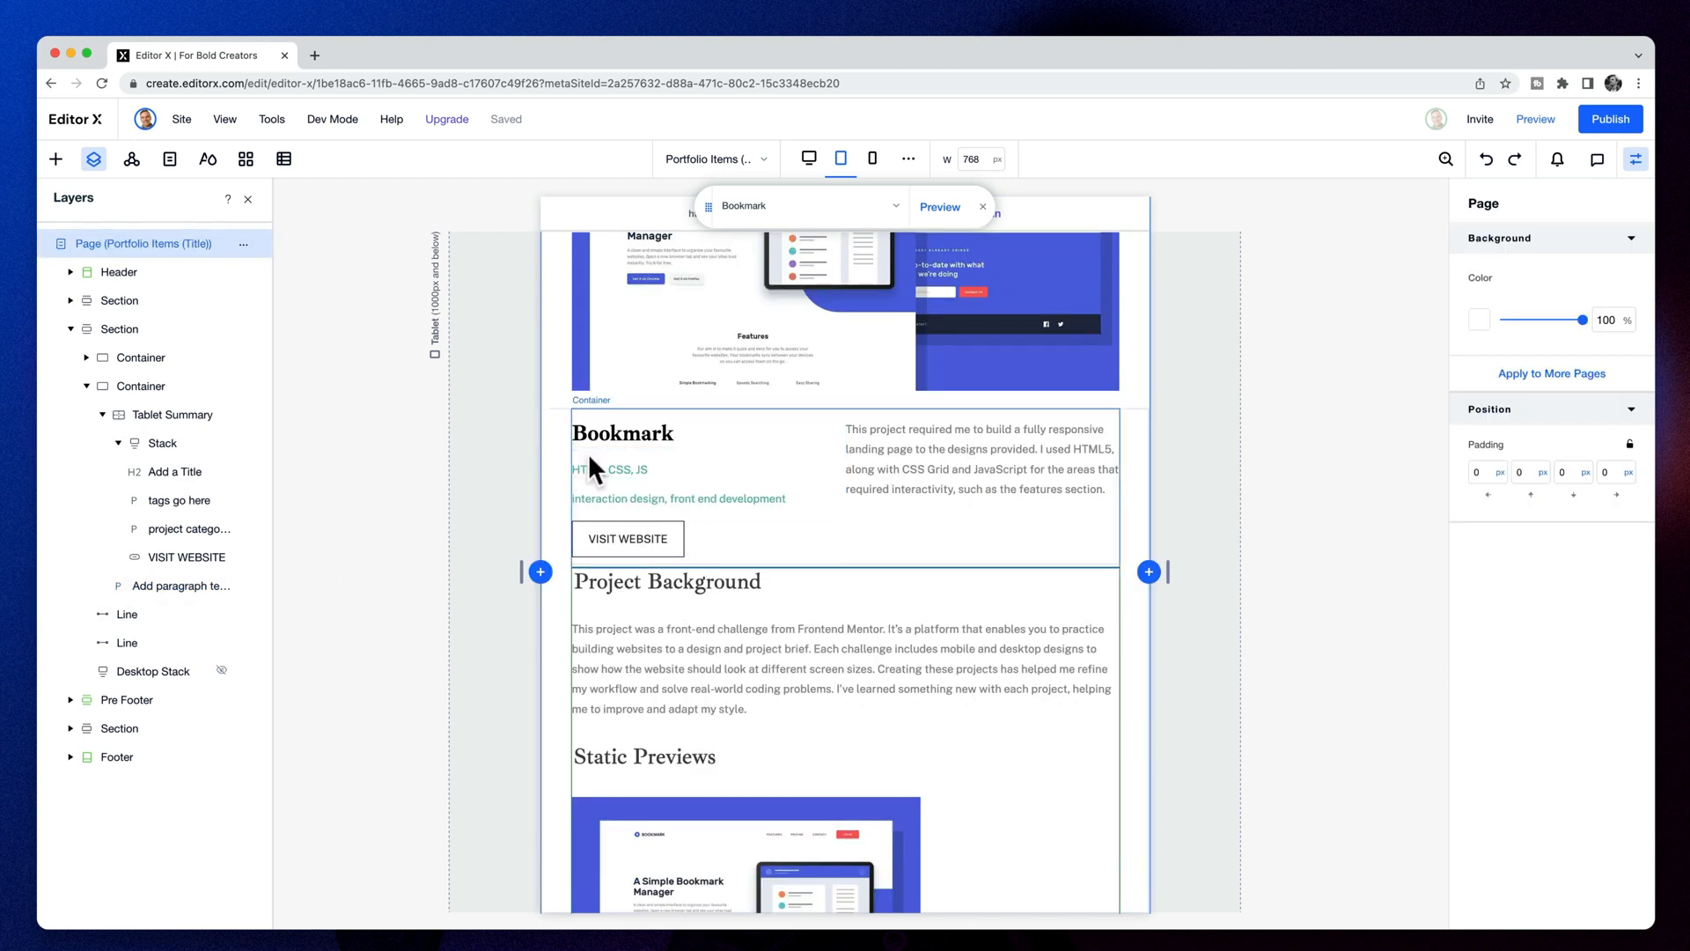
{"action": "left_click", "coordinate": [172, 415]}
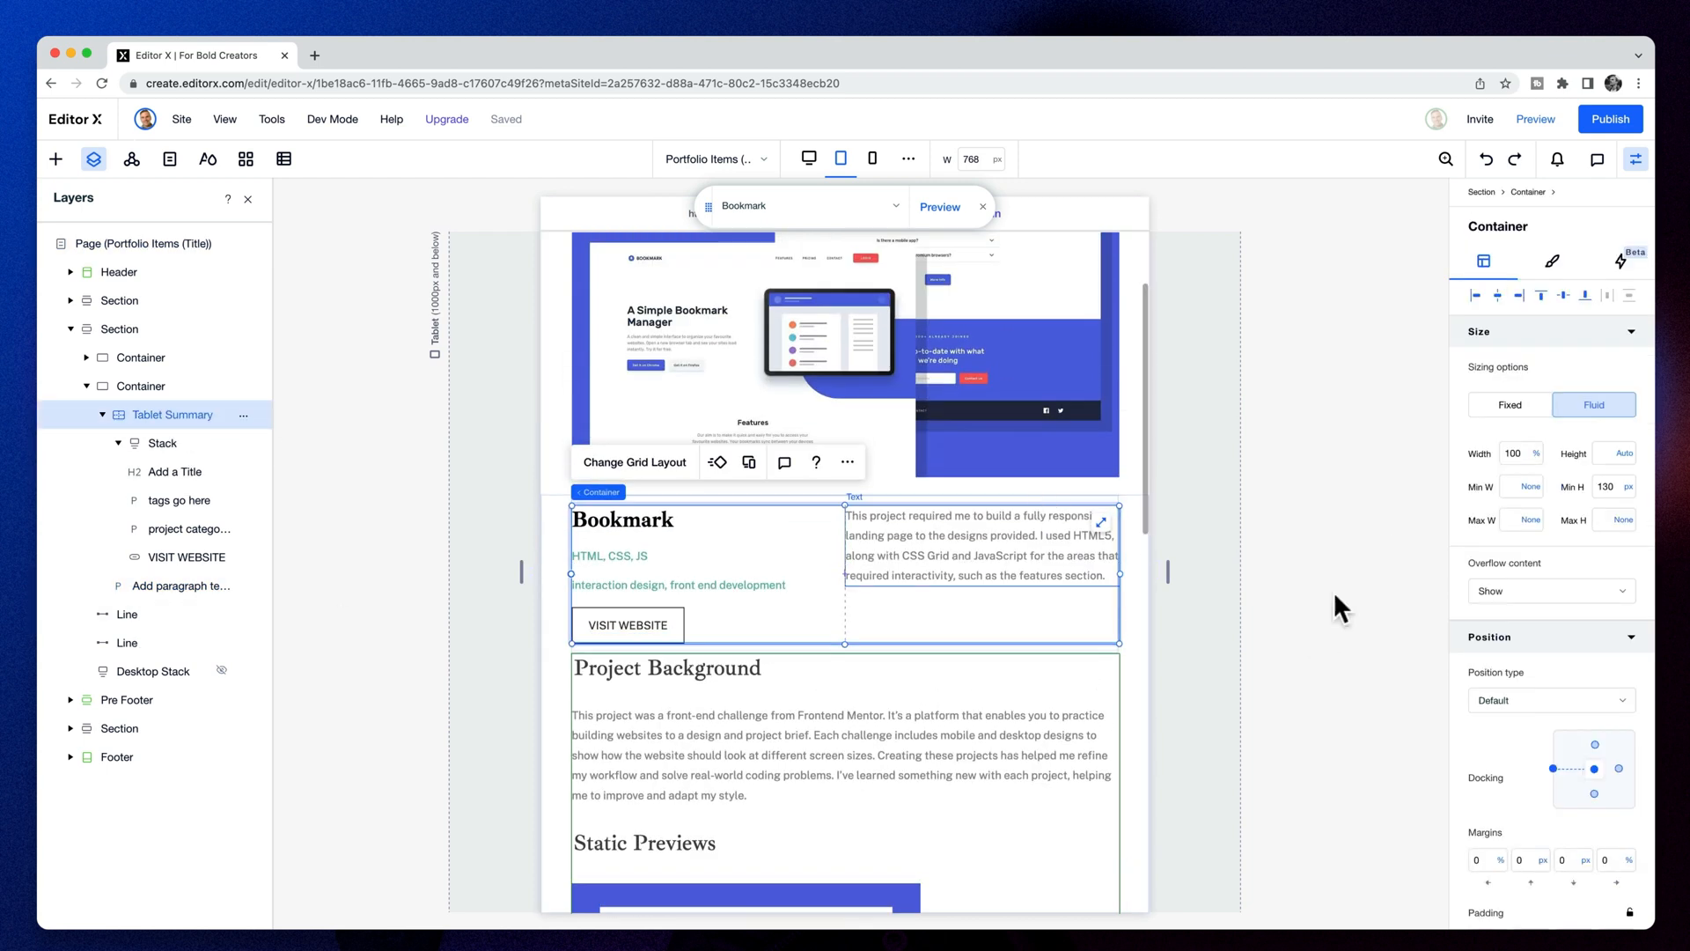
{"action": "key", "text": "Escape"}
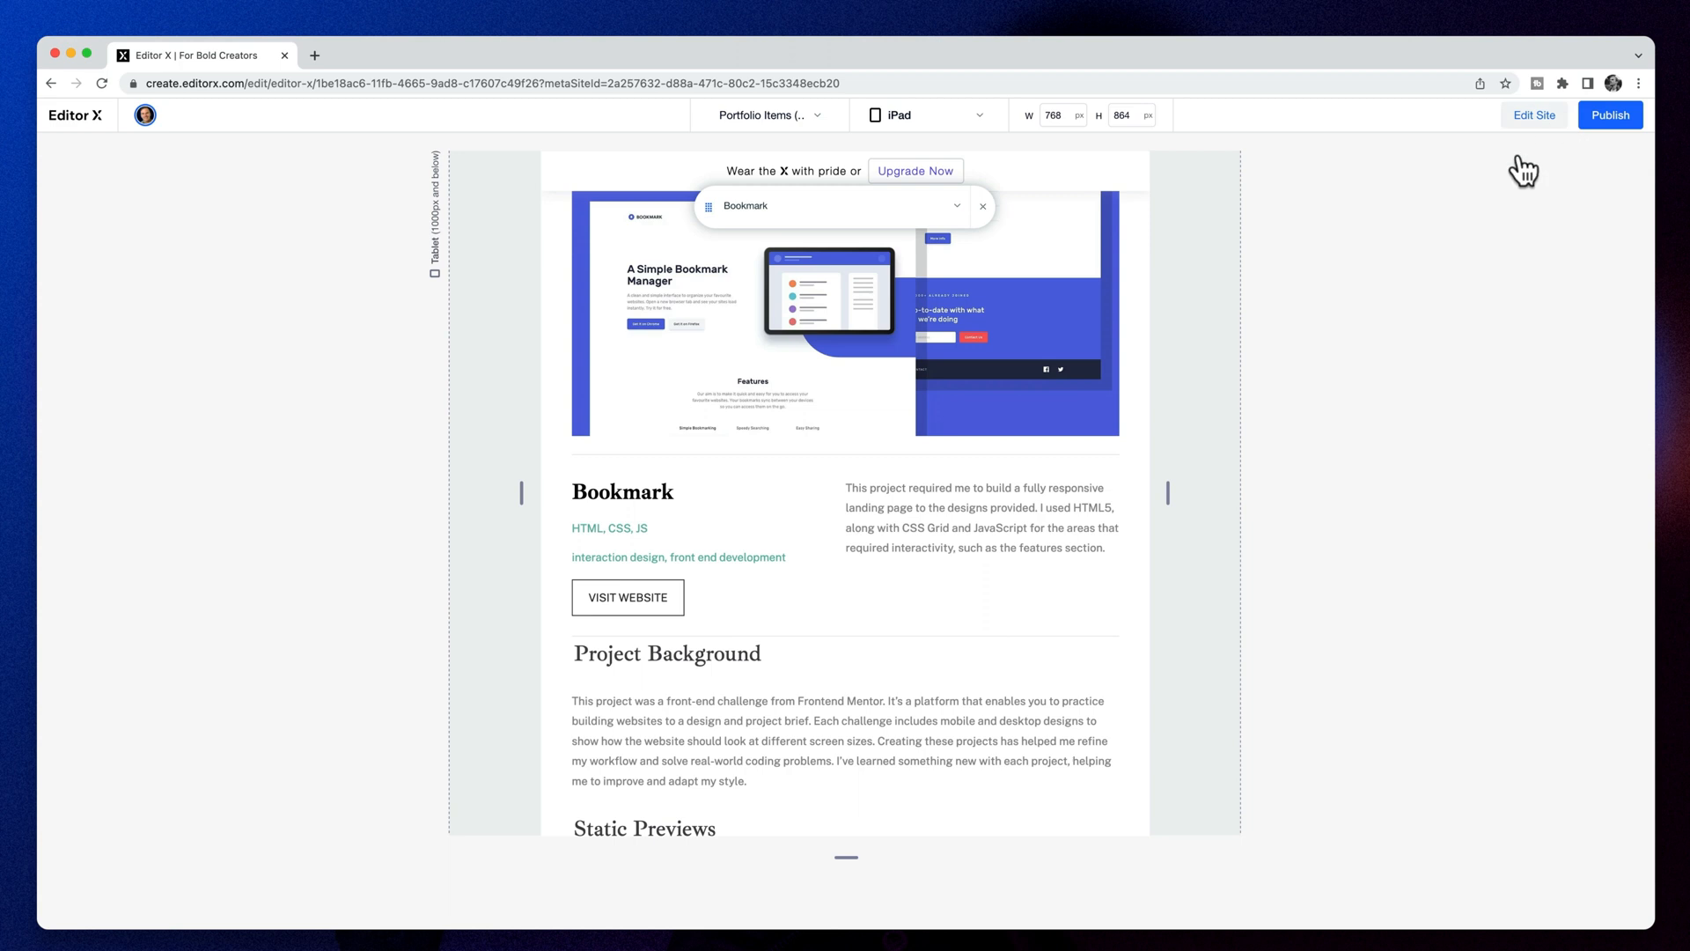
Return to editing, adjust the project image section's padding, and add top padding to the Project Background container
{"action": "left_click", "coordinate": [1534, 115]}
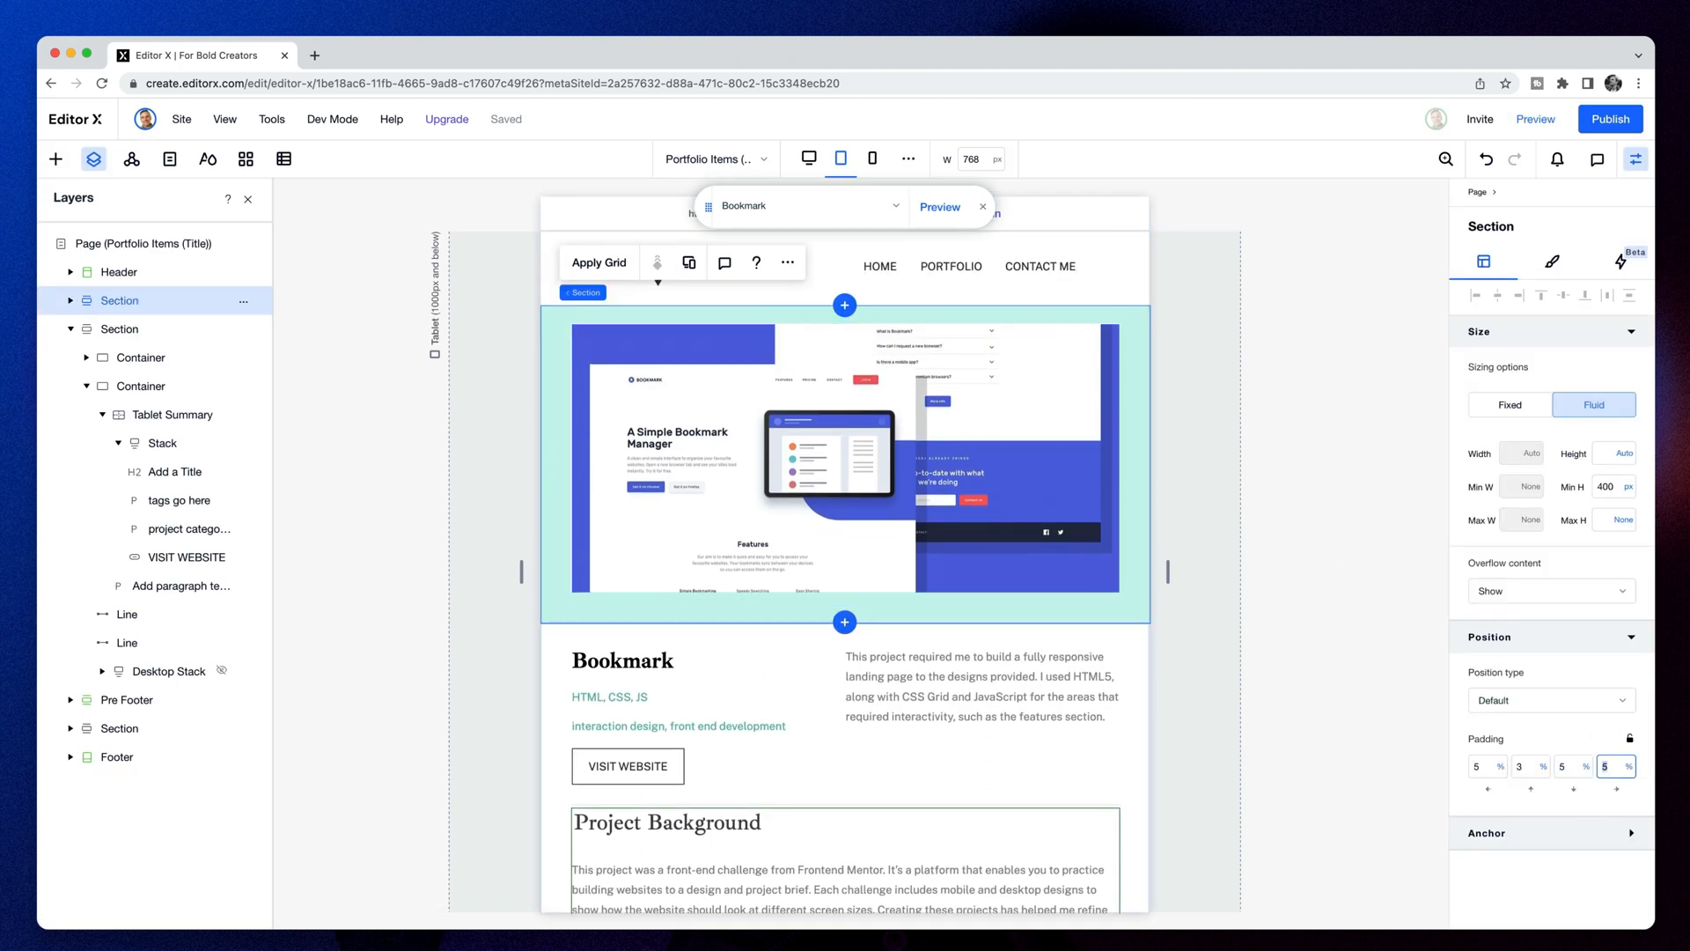
{"action": "left_click", "coordinate": [1607, 766]}
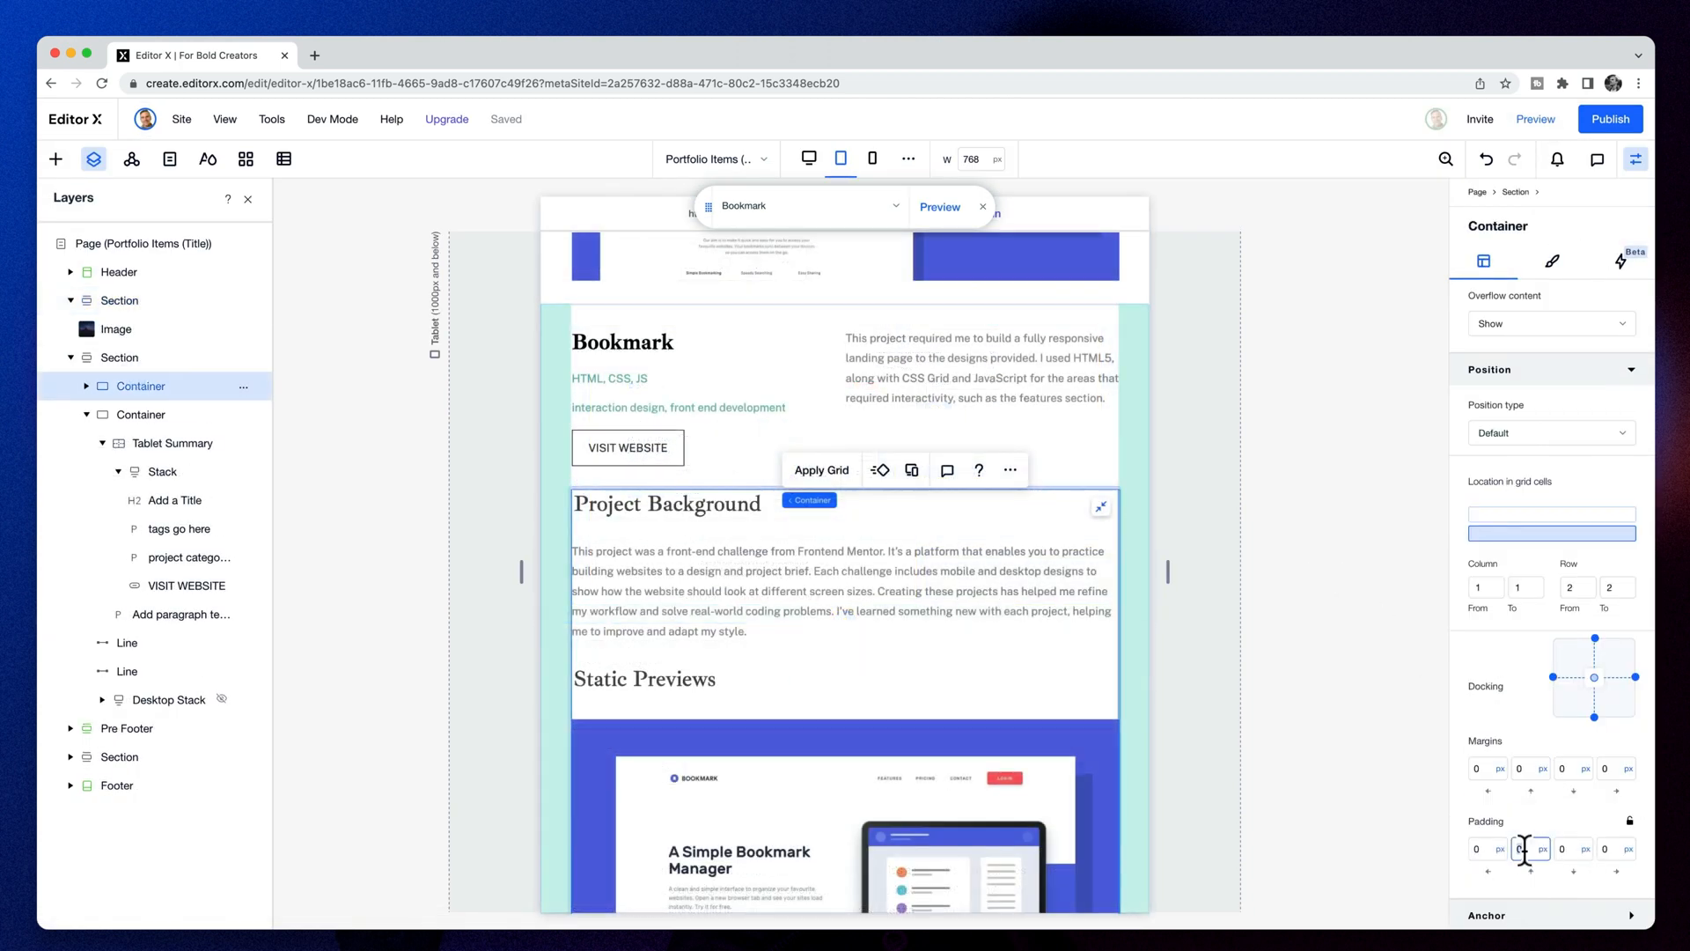
{"action": "left_click", "coordinate": [1536, 119]}
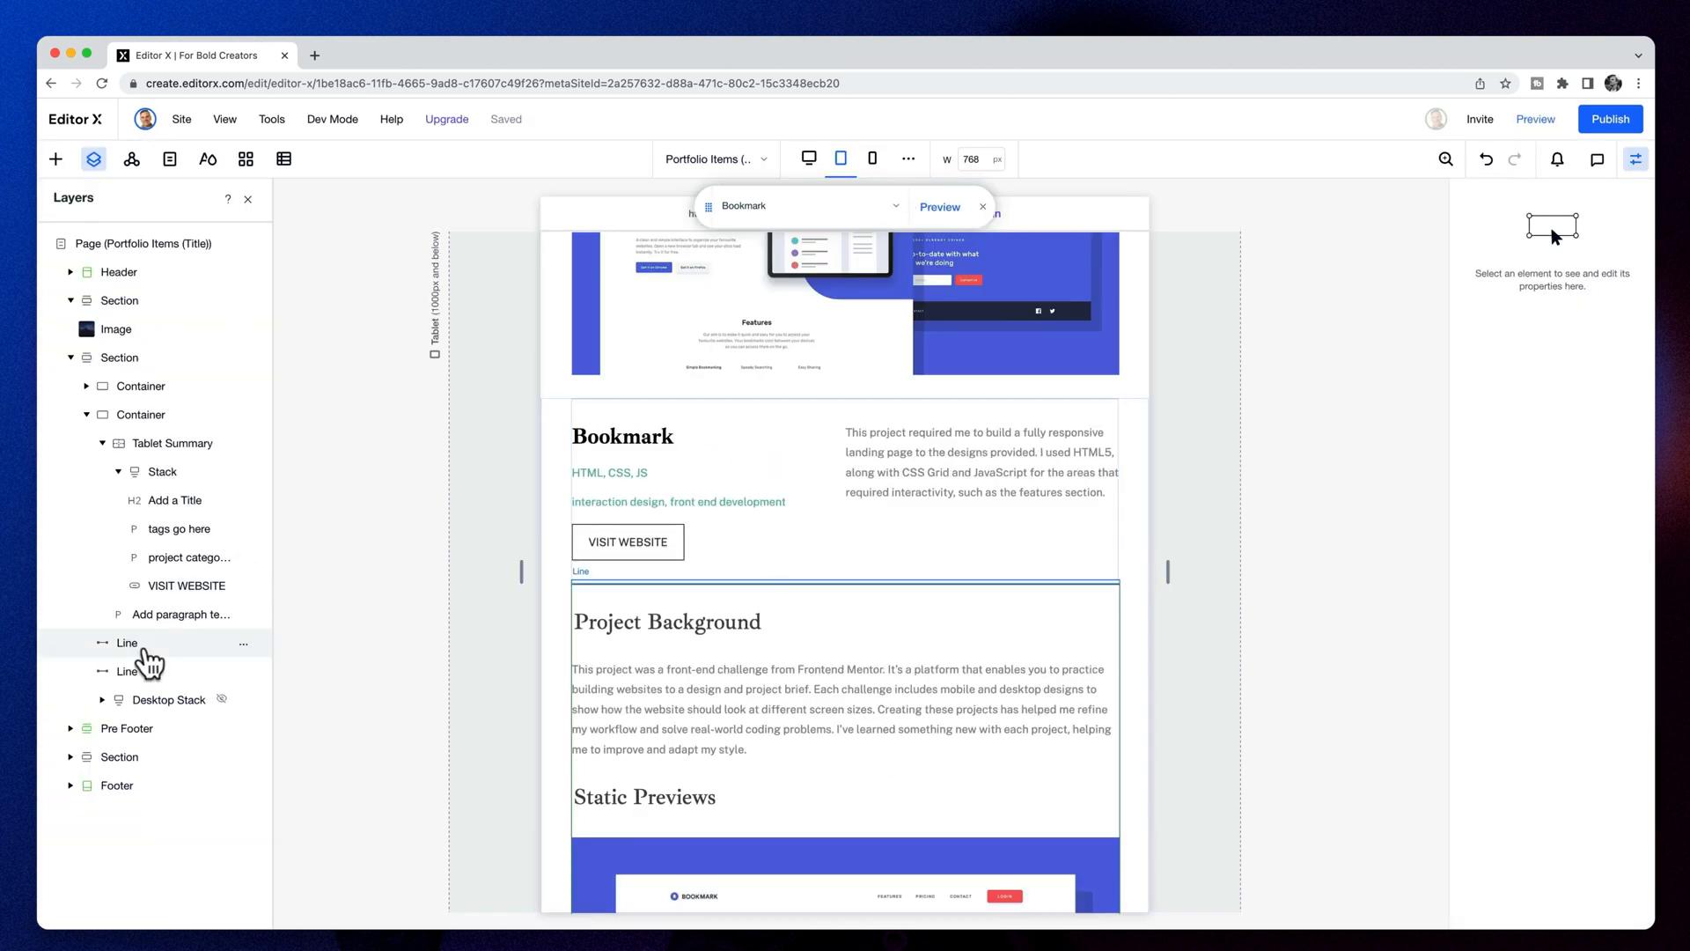
Set the bottom margin of the divider line below the tablet summary to -15 px and preview the page
{"action": "left_click", "coordinate": [128, 642]}
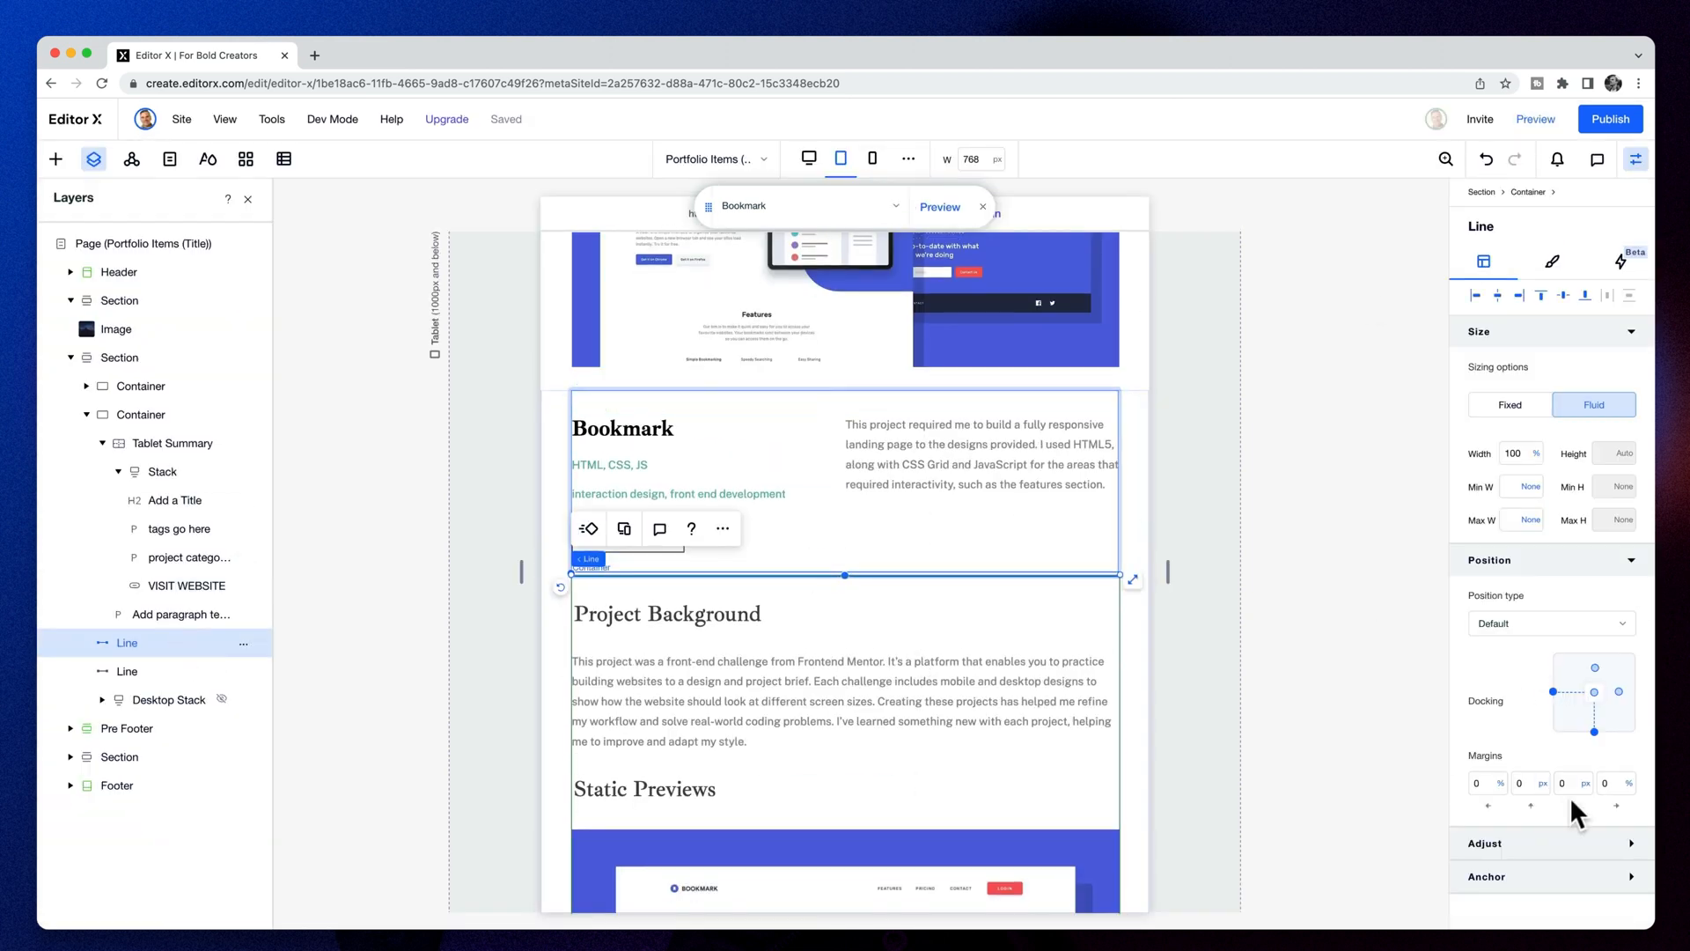
{"action": "type", "text": "-"}
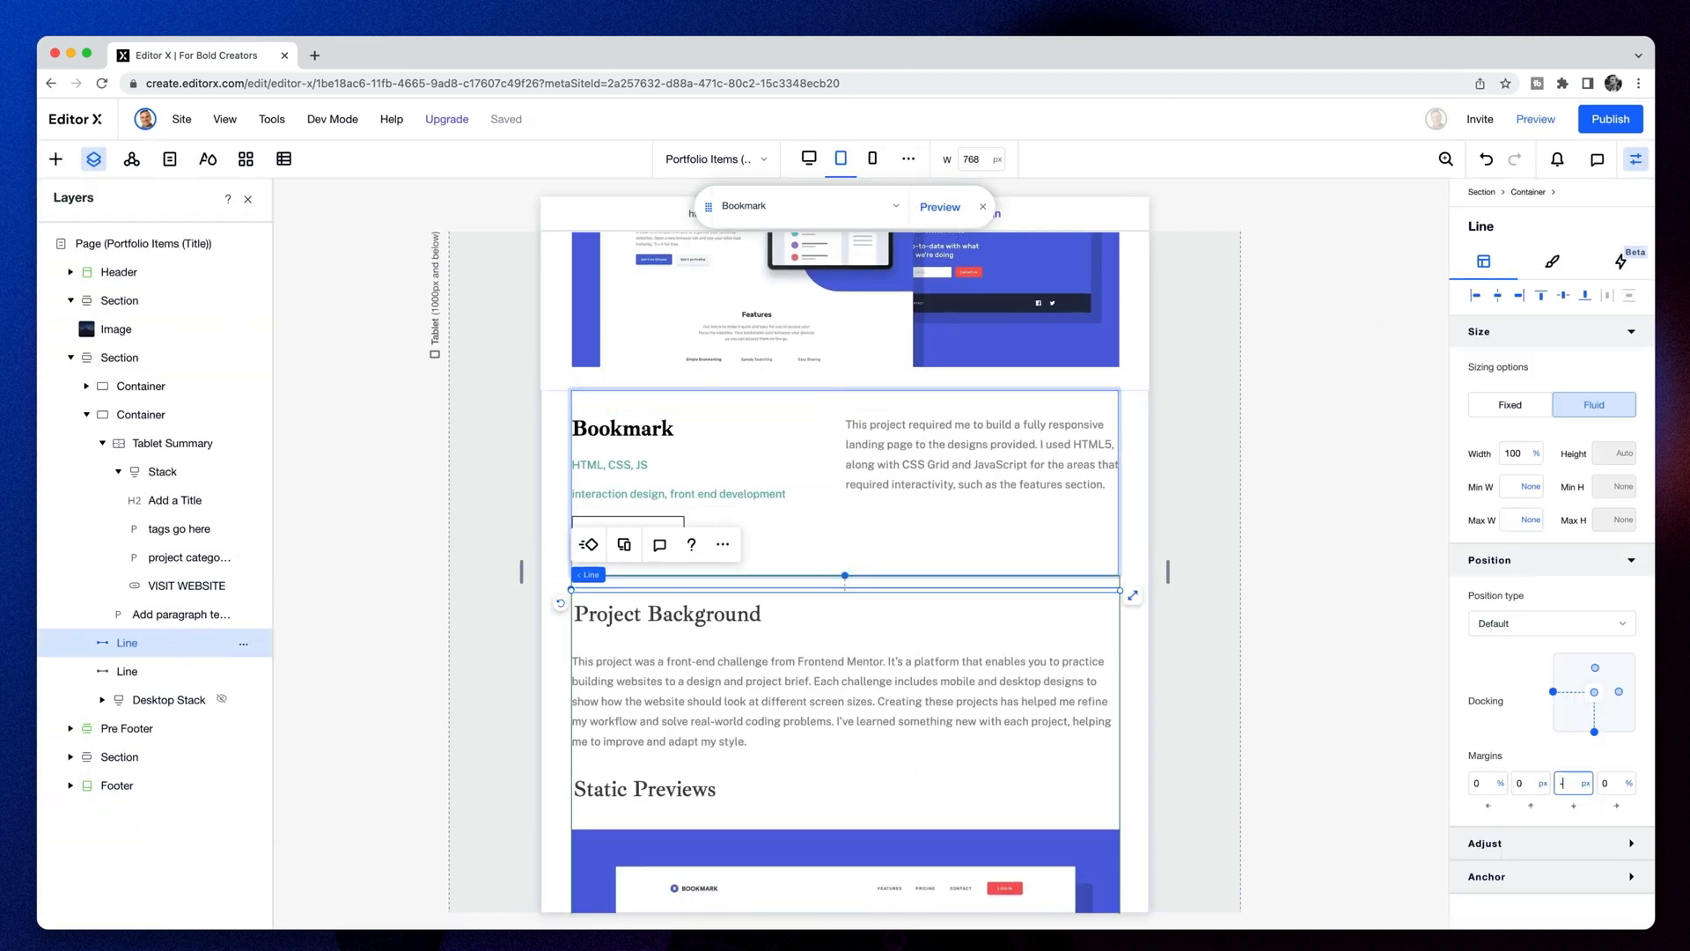
{"action": "type", "text": "20-15"}
{"action": "key", "text": "Escape"}
{"action": "left_click", "coordinate": [1533, 120]}
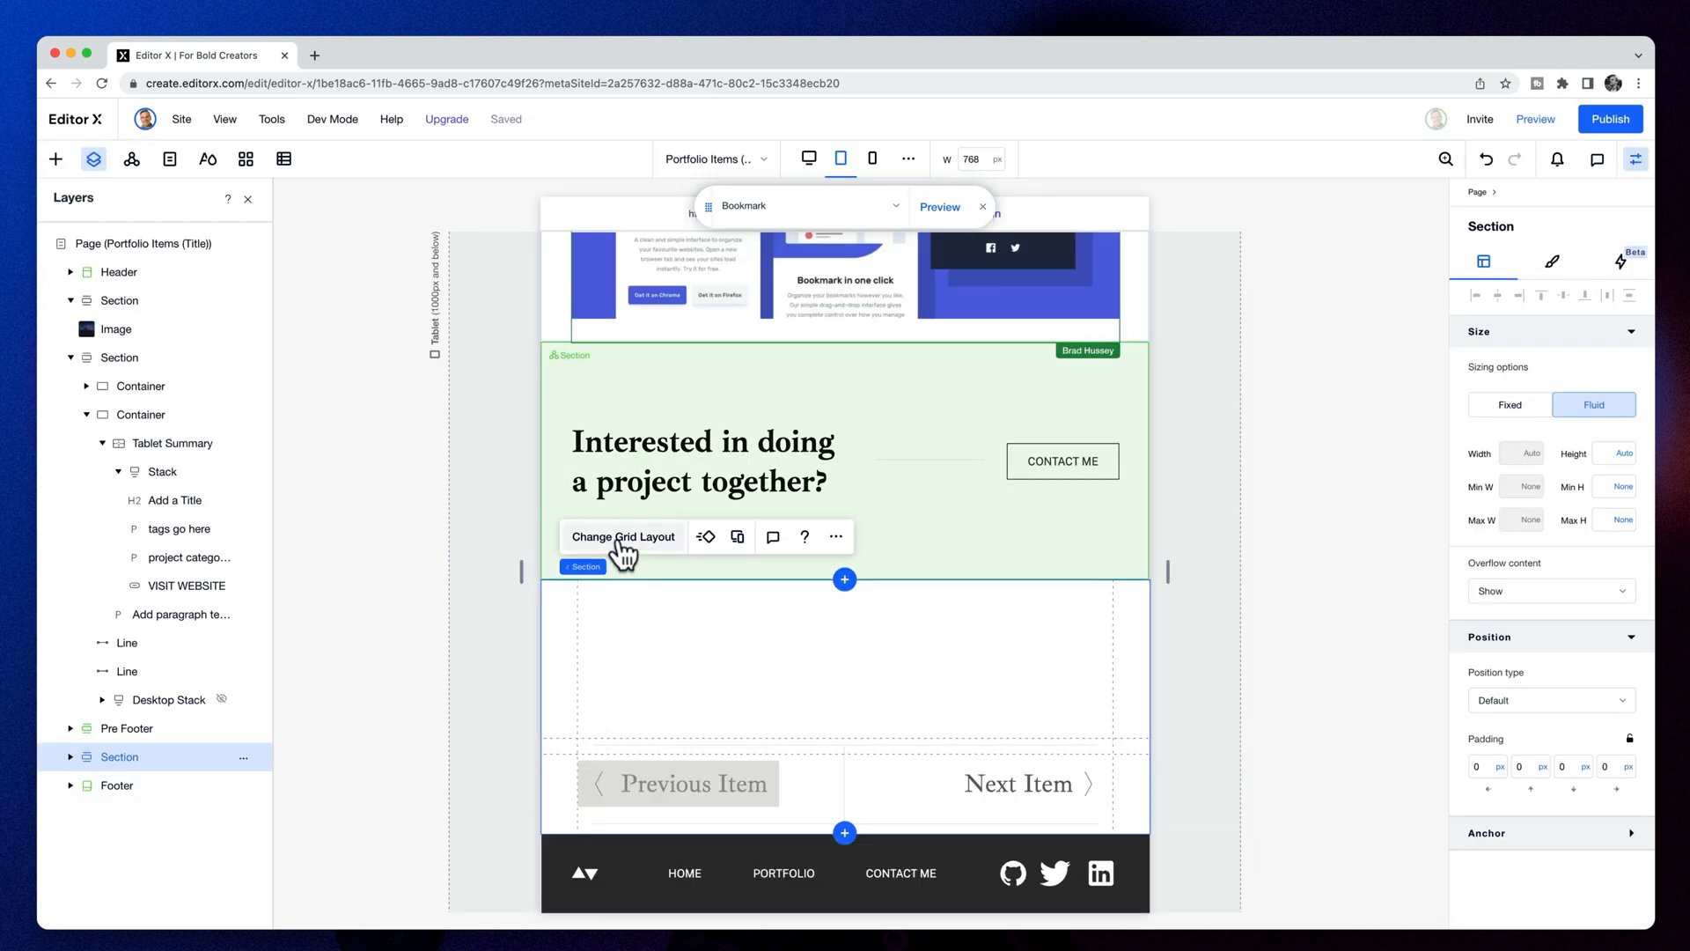
Shorten the first grid row of the Previous/Next Item section, extending the last row to minmax(233px, max-c)
{"action": "left_click", "coordinate": [621, 539]}
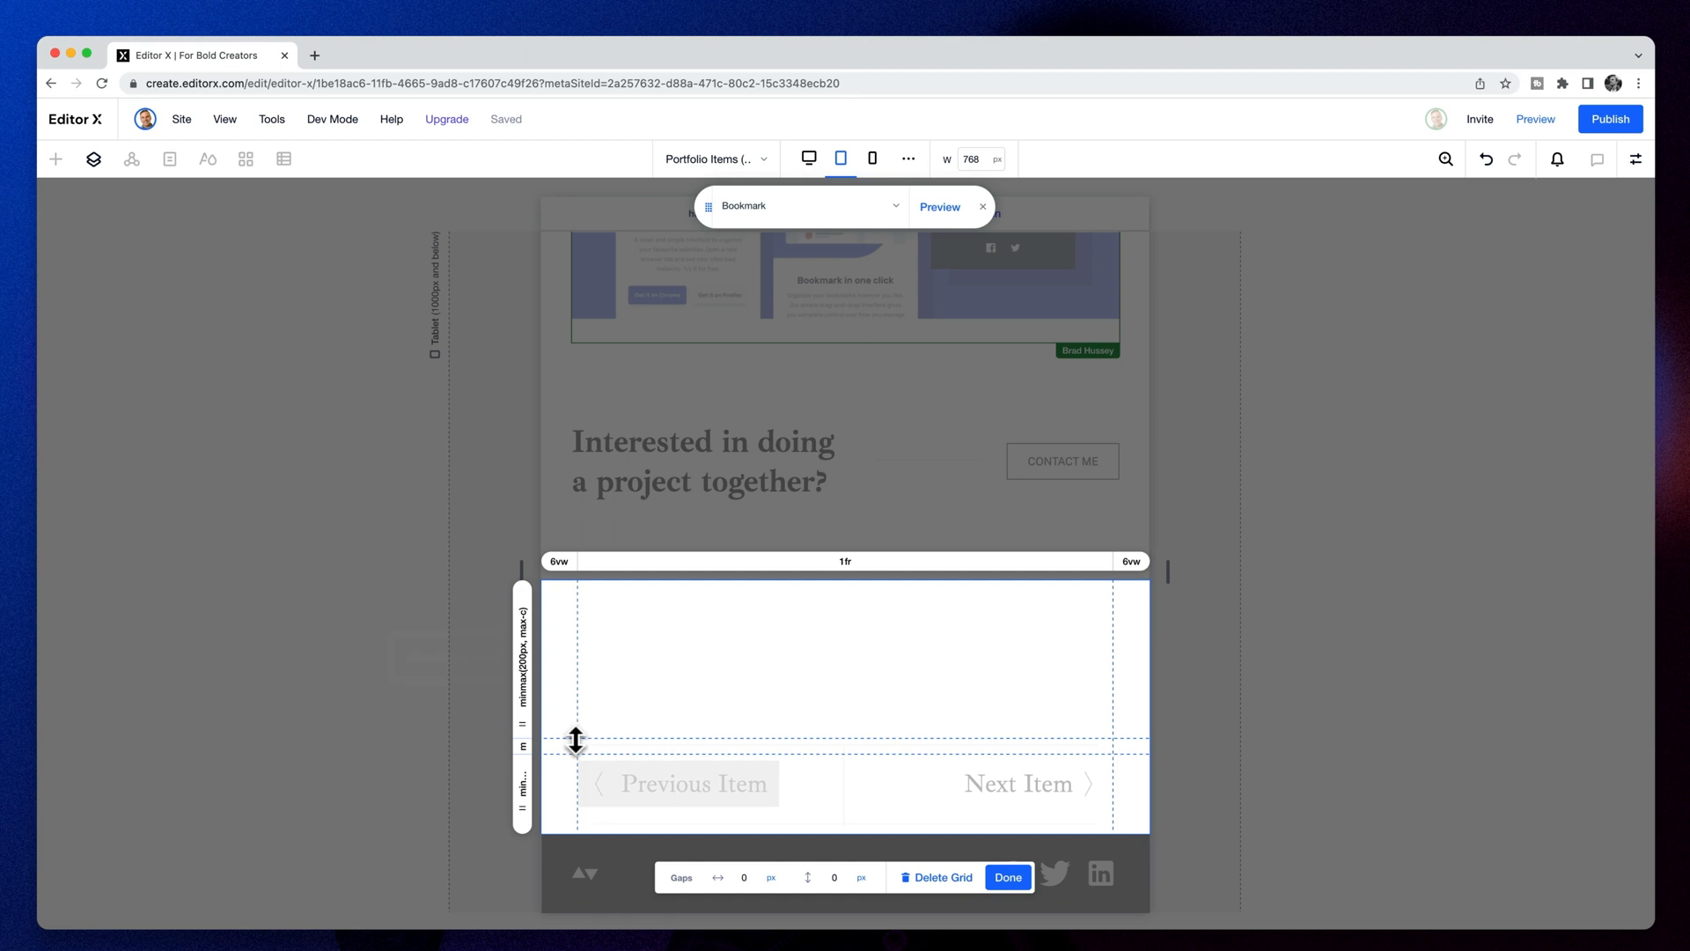
{"action": "left_click_drag", "start_coordinate": [665, 756], "coordinate": [676, 649]}
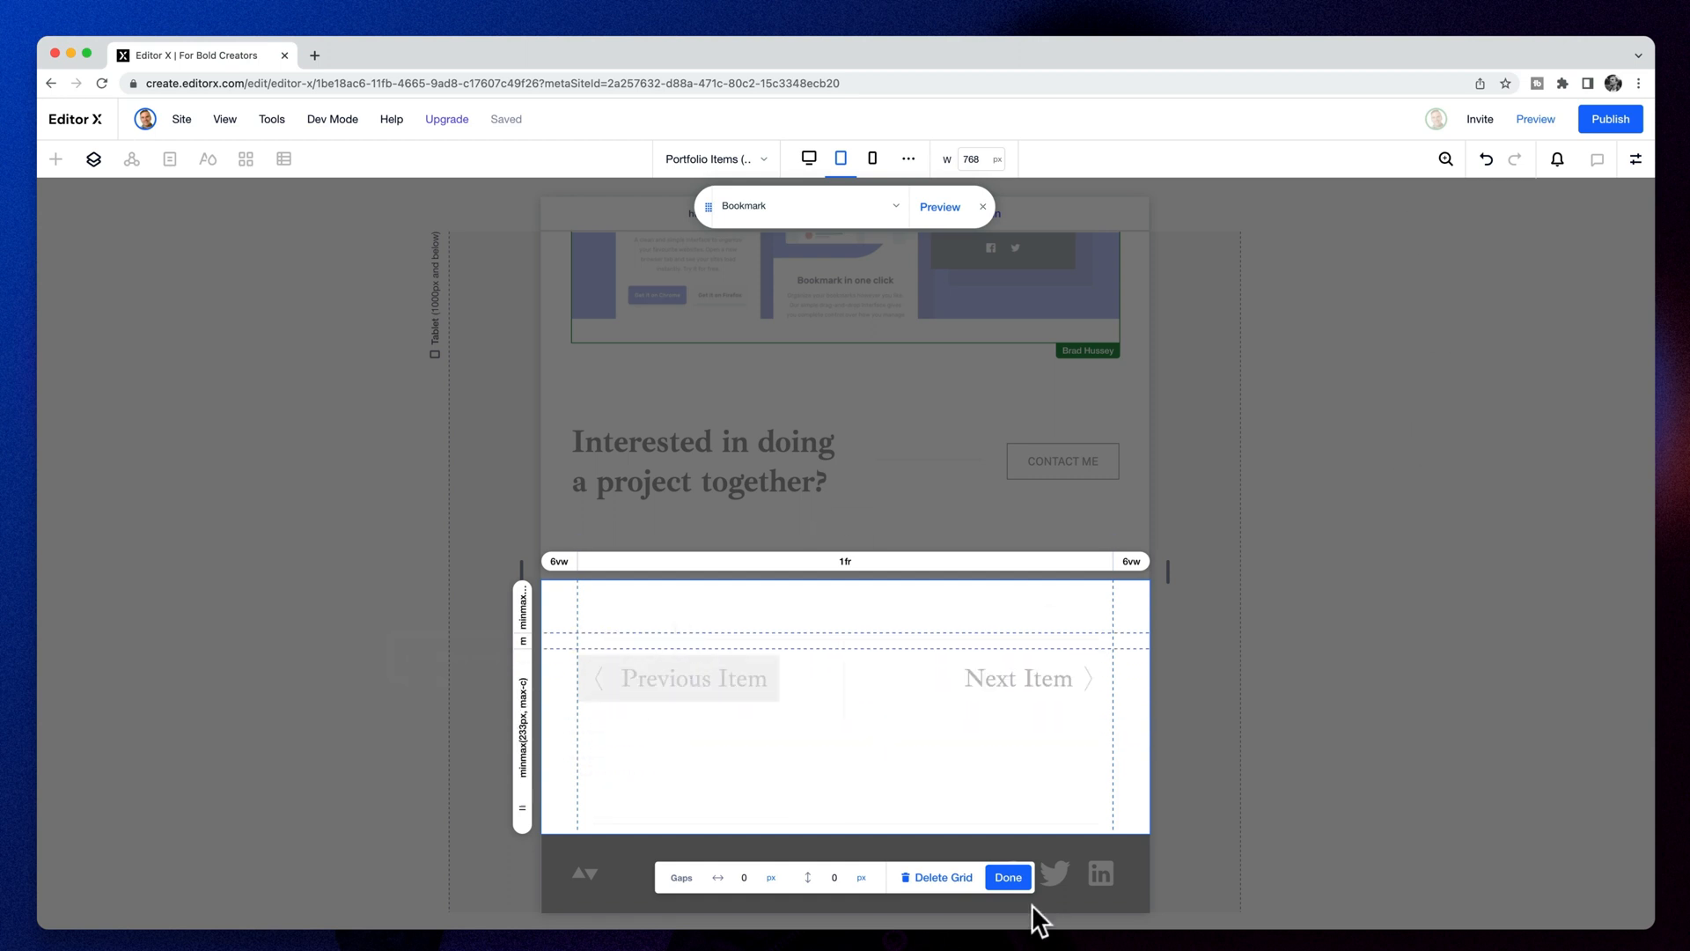
{"action": "left_click", "coordinate": [1009, 877]}
{"action": "left_click", "coordinate": [673, 616]}
{"action": "left_click", "coordinate": [623, 536]}
{"action": "left_click", "coordinate": [858, 572]}
{"action": "left_click", "coordinate": [1009, 877]}
Move the lower divider line up beneath the Previous/Next Item links, about 90 px below the row's top, and center it horizontally
{"action": "left_click_drag", "start_coordinate": [942, 822], "coordinate": [934, 730]}
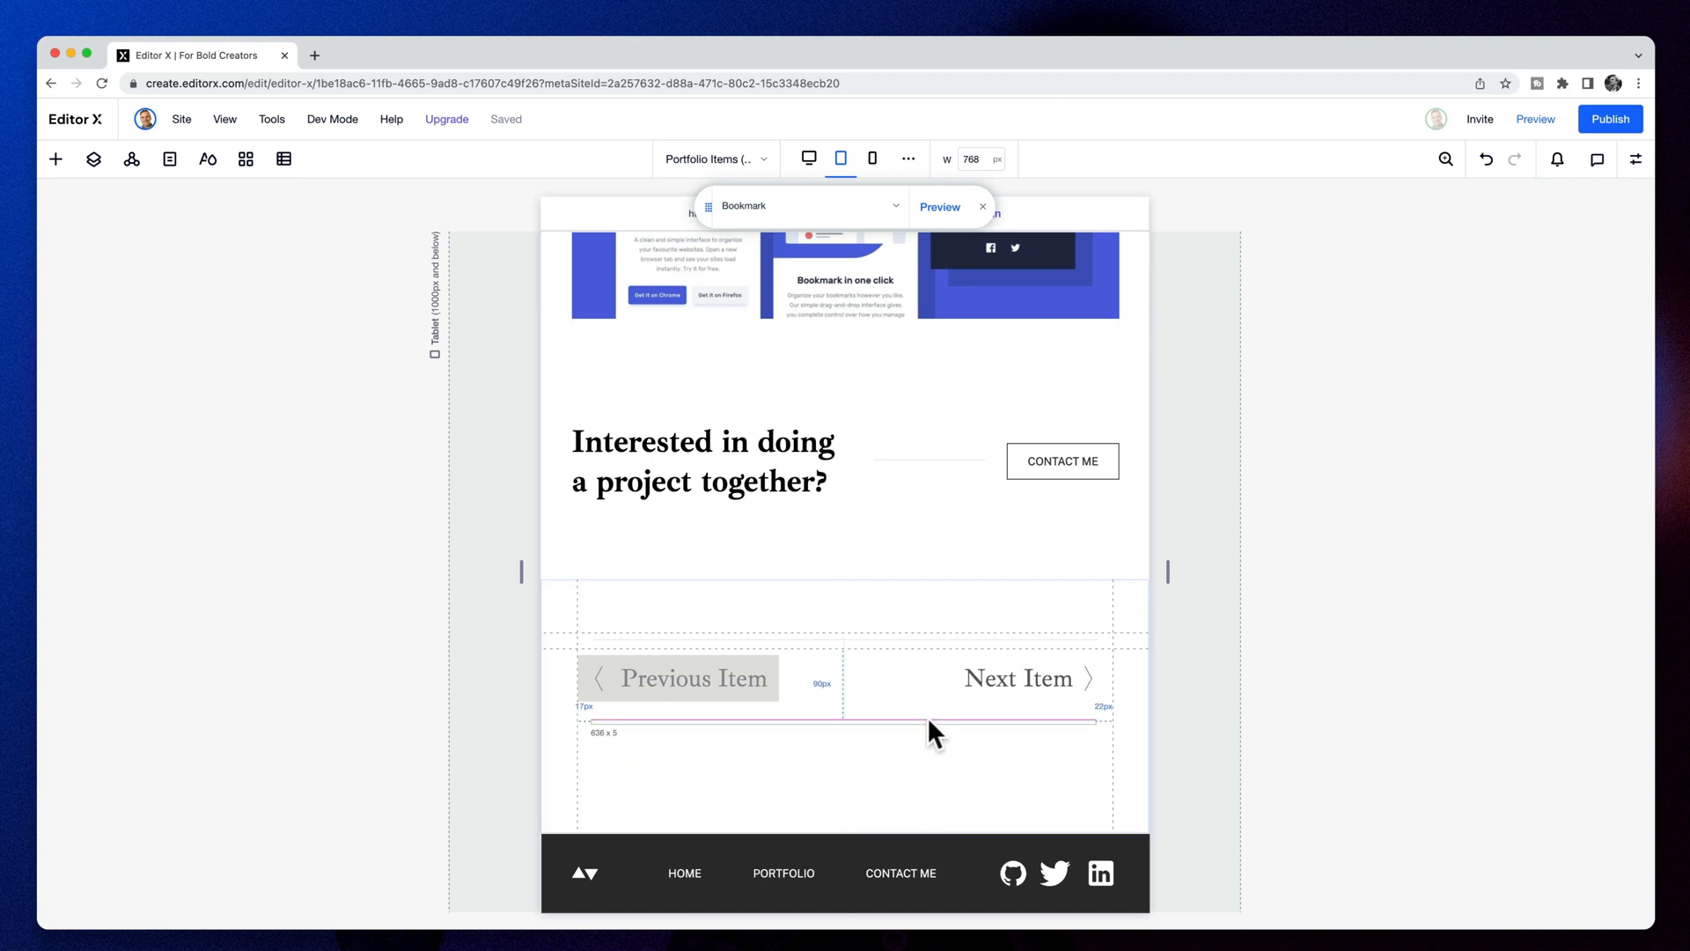
{"action": "left_click", "coordinate": [1636, 158]}
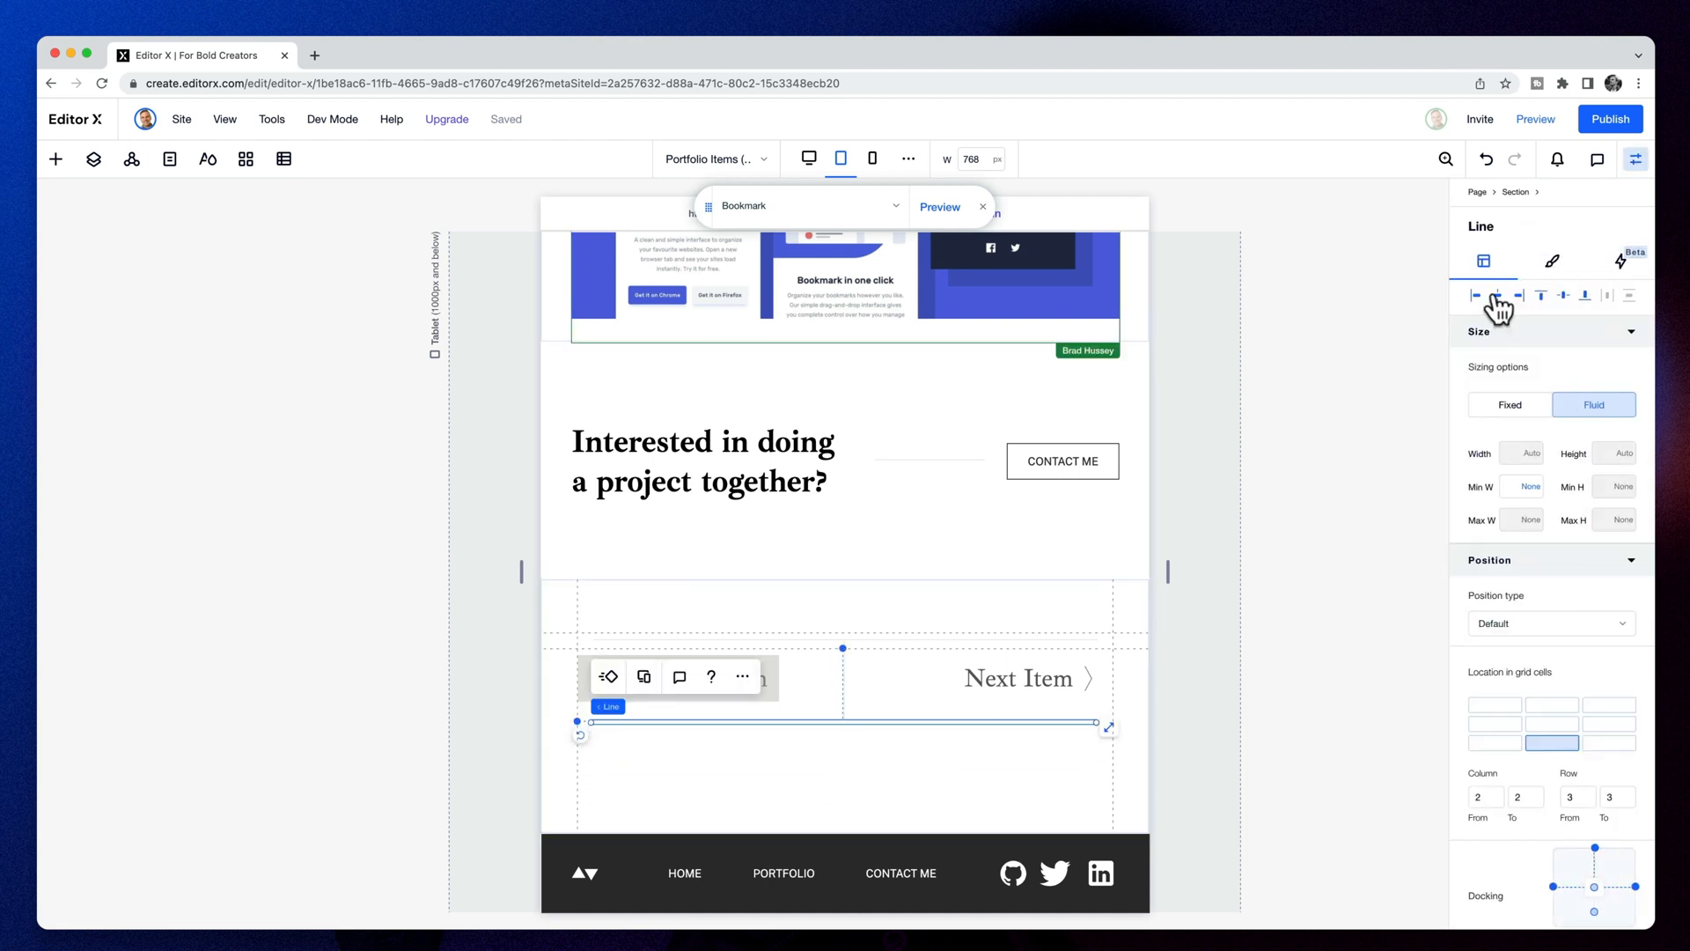
{"action": "key", "text": "Escape"}
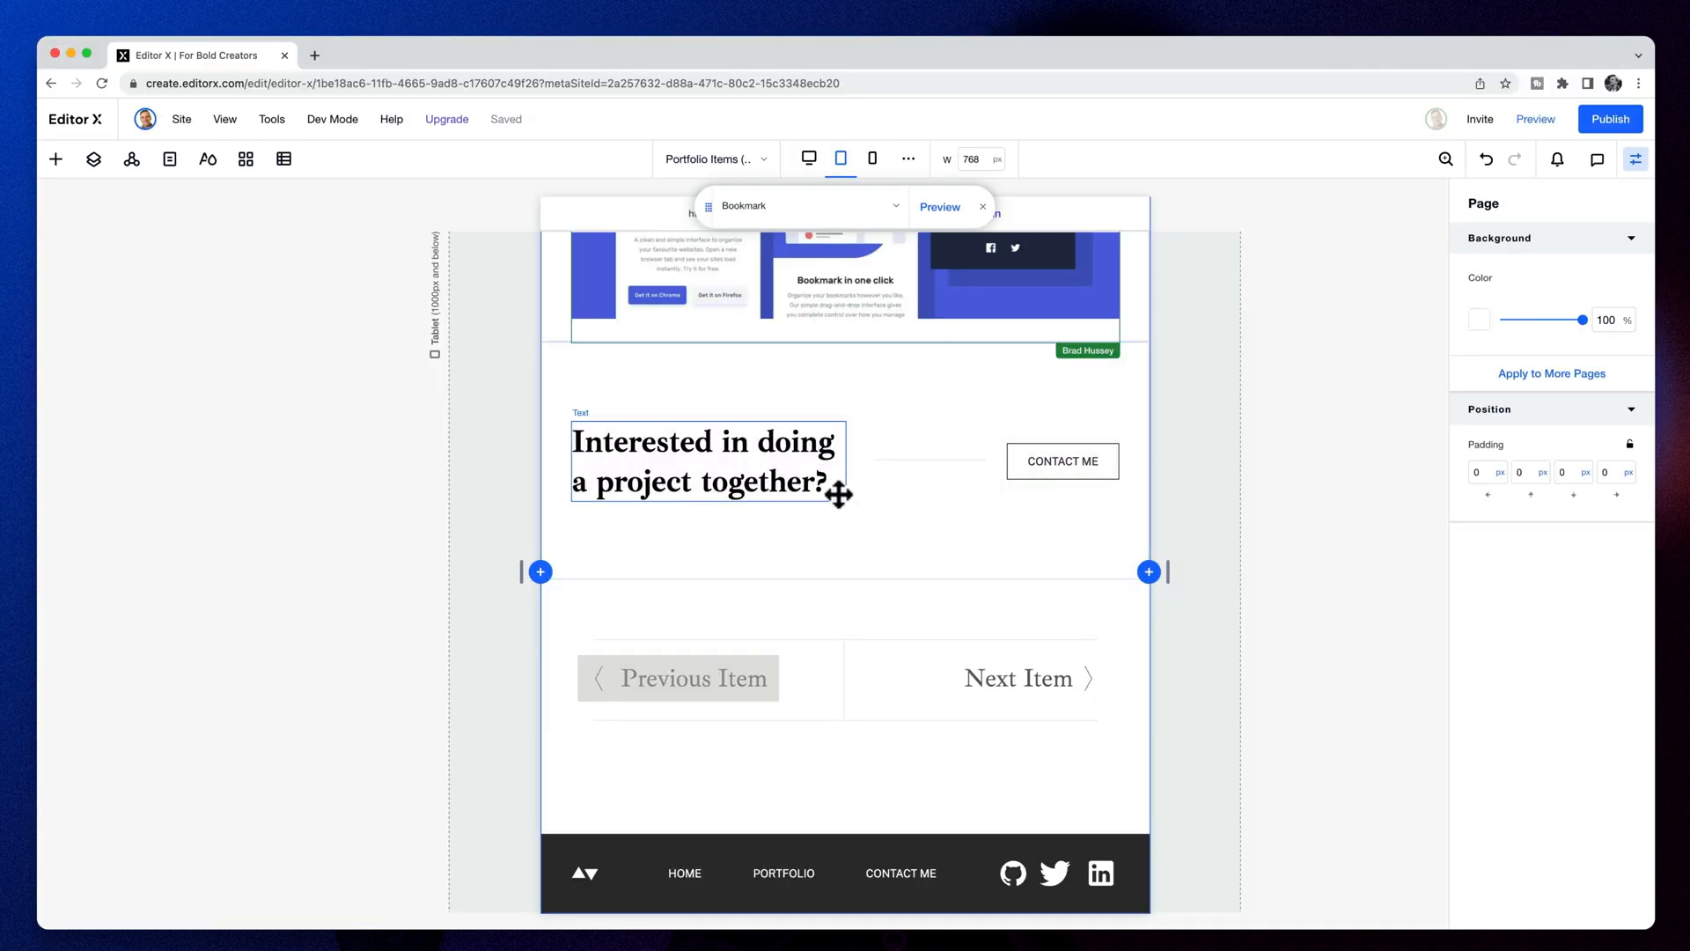
Open the layer list and preview the project detail page at tablet width, reviewing it from the summary to the footer
{"action": "left_click", "coordinate": [93, 160]}
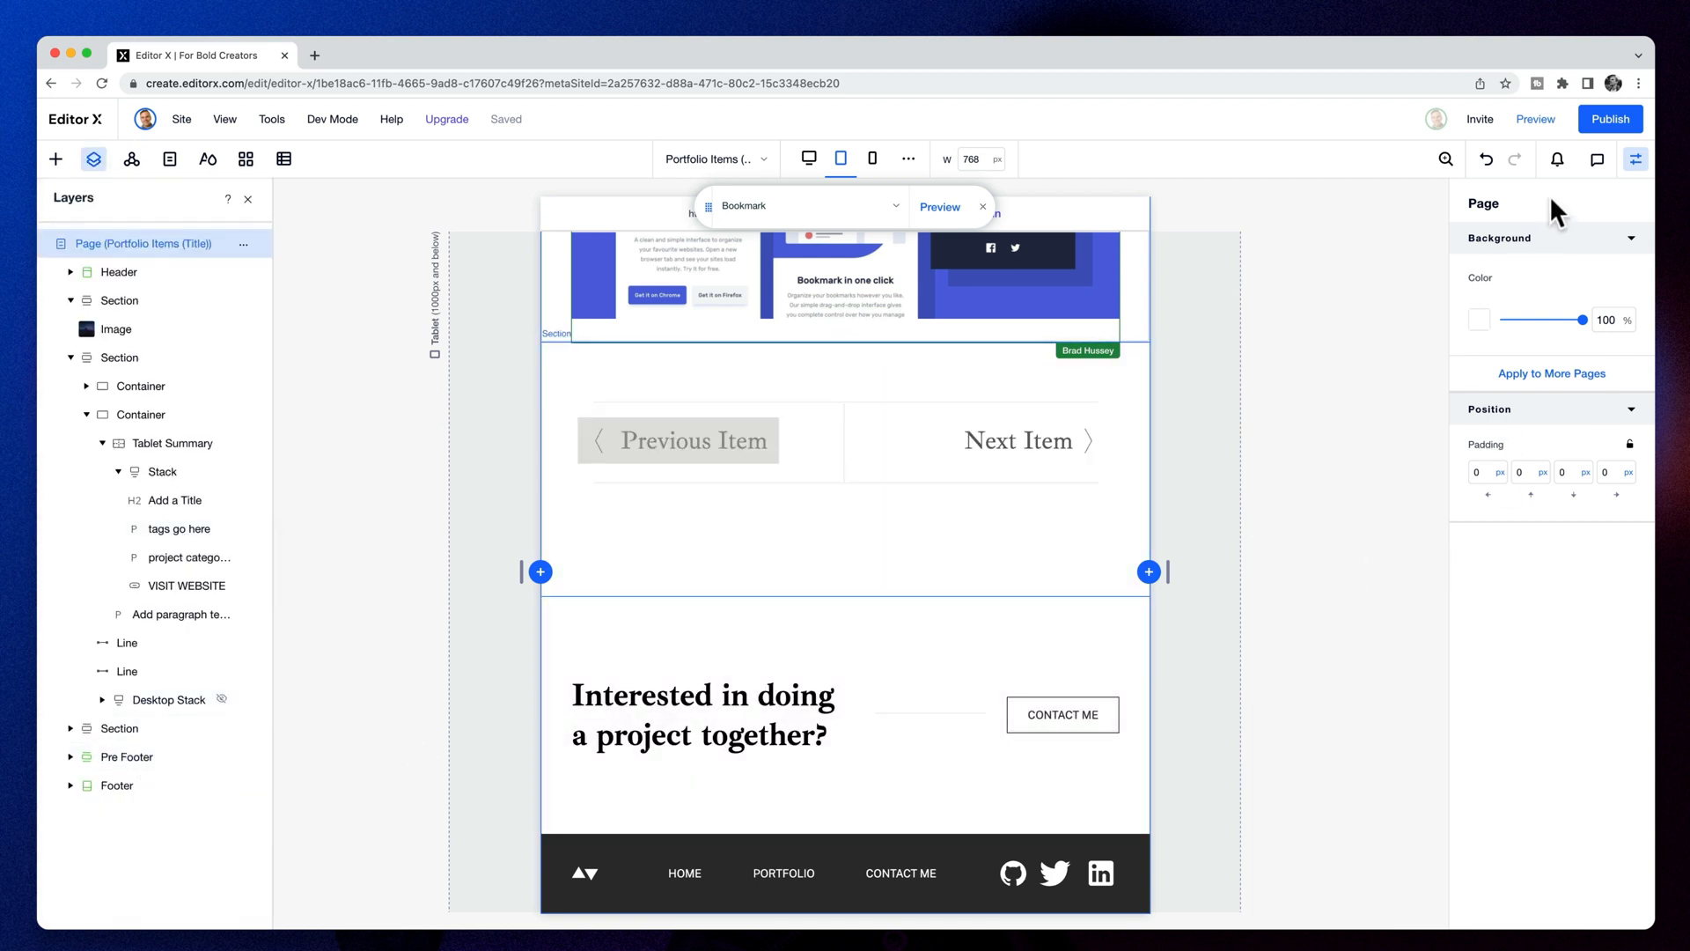
{"action": "left_click", "coordinate": [1536, 120]}
{"action": "scroll", "coordinate": [1092, 486], "scroll_direction": "up", "scroll_amount": 5}
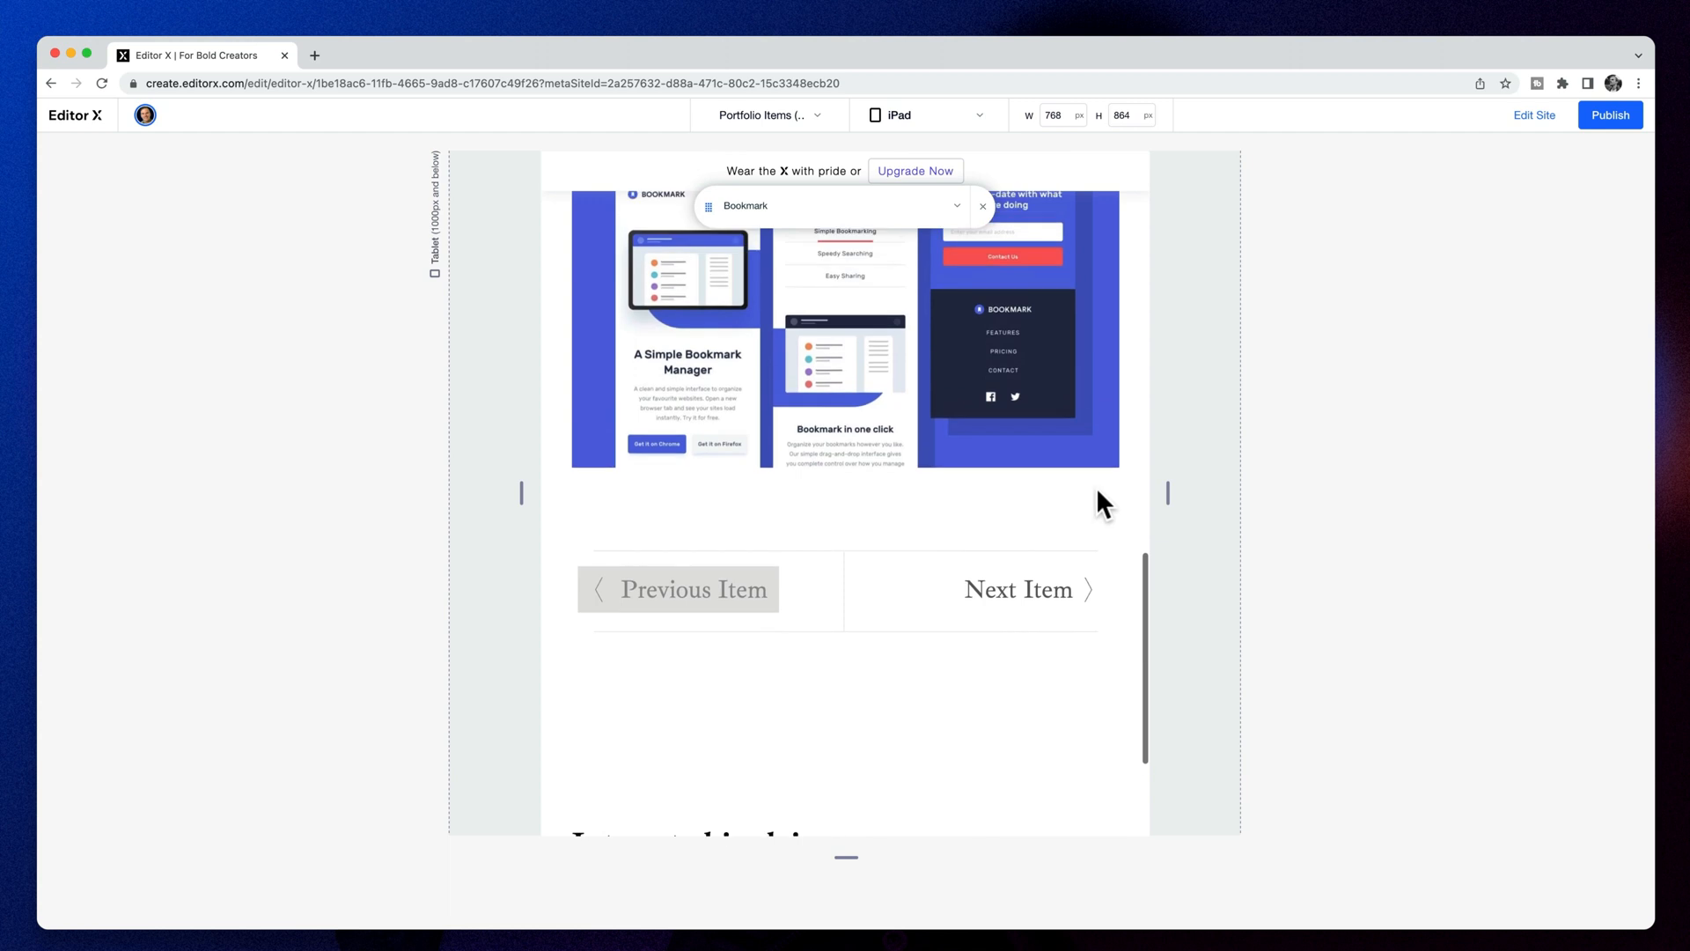
{"action": "scroll", "coordinate": [1102, 504], "scroll_direction": "up", "scroll_amount": 10}
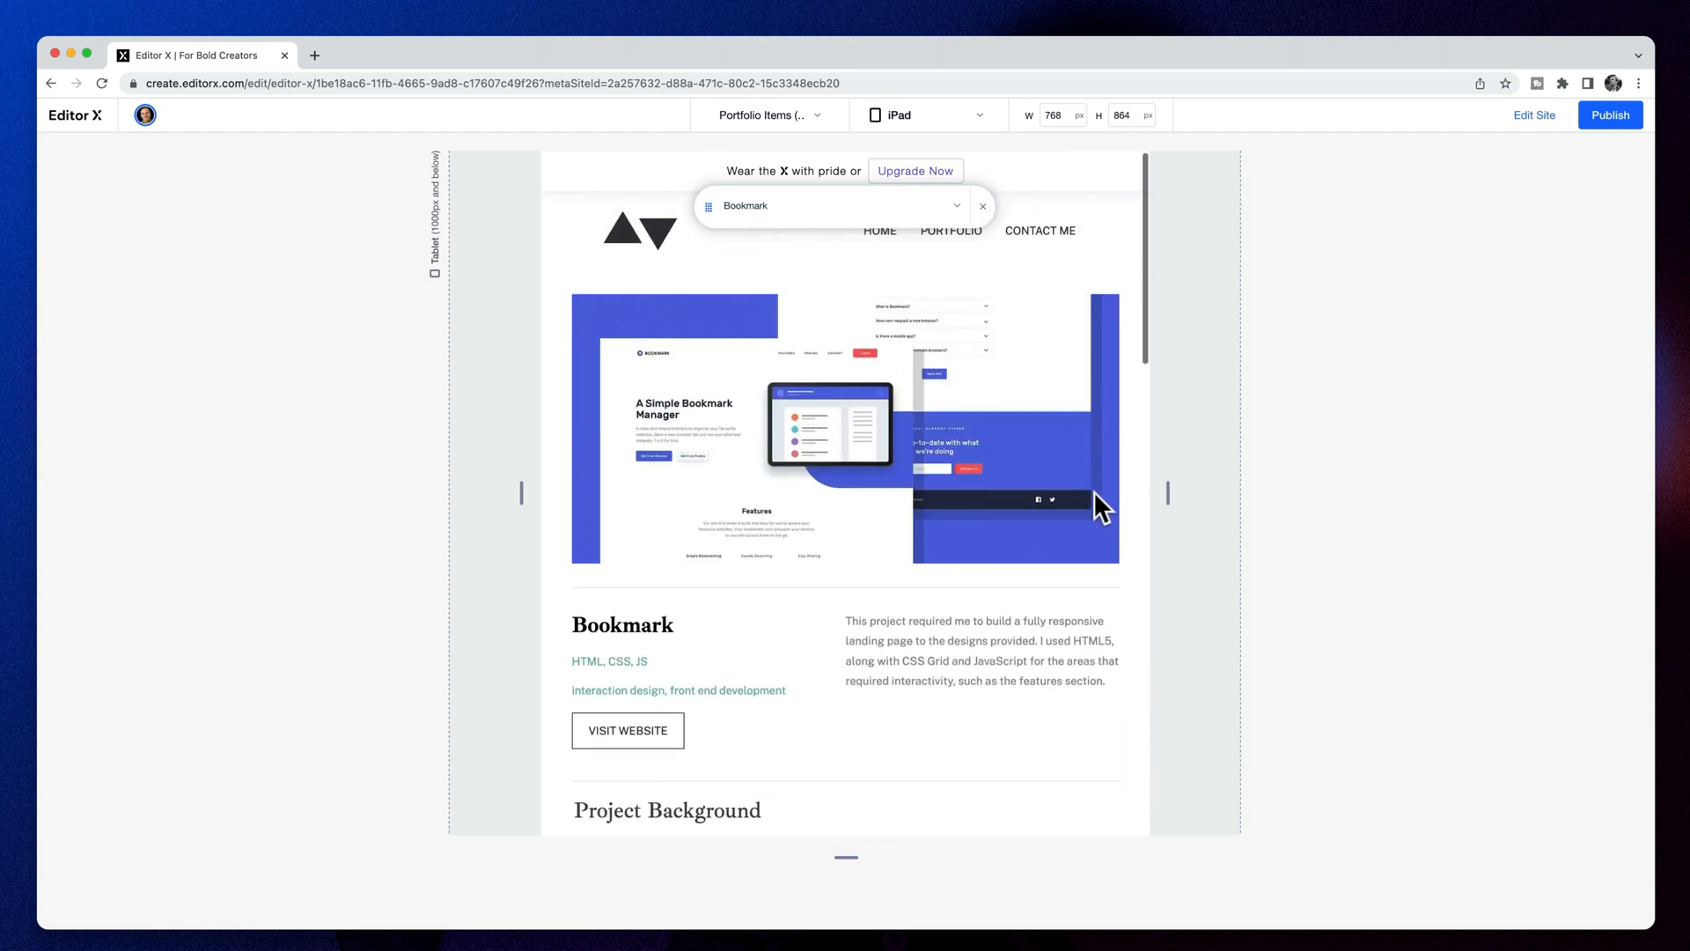
{"action": "scroll", "coordinate": [1078, 493], "scroll_direction": "down", "scroll_amount": 15}
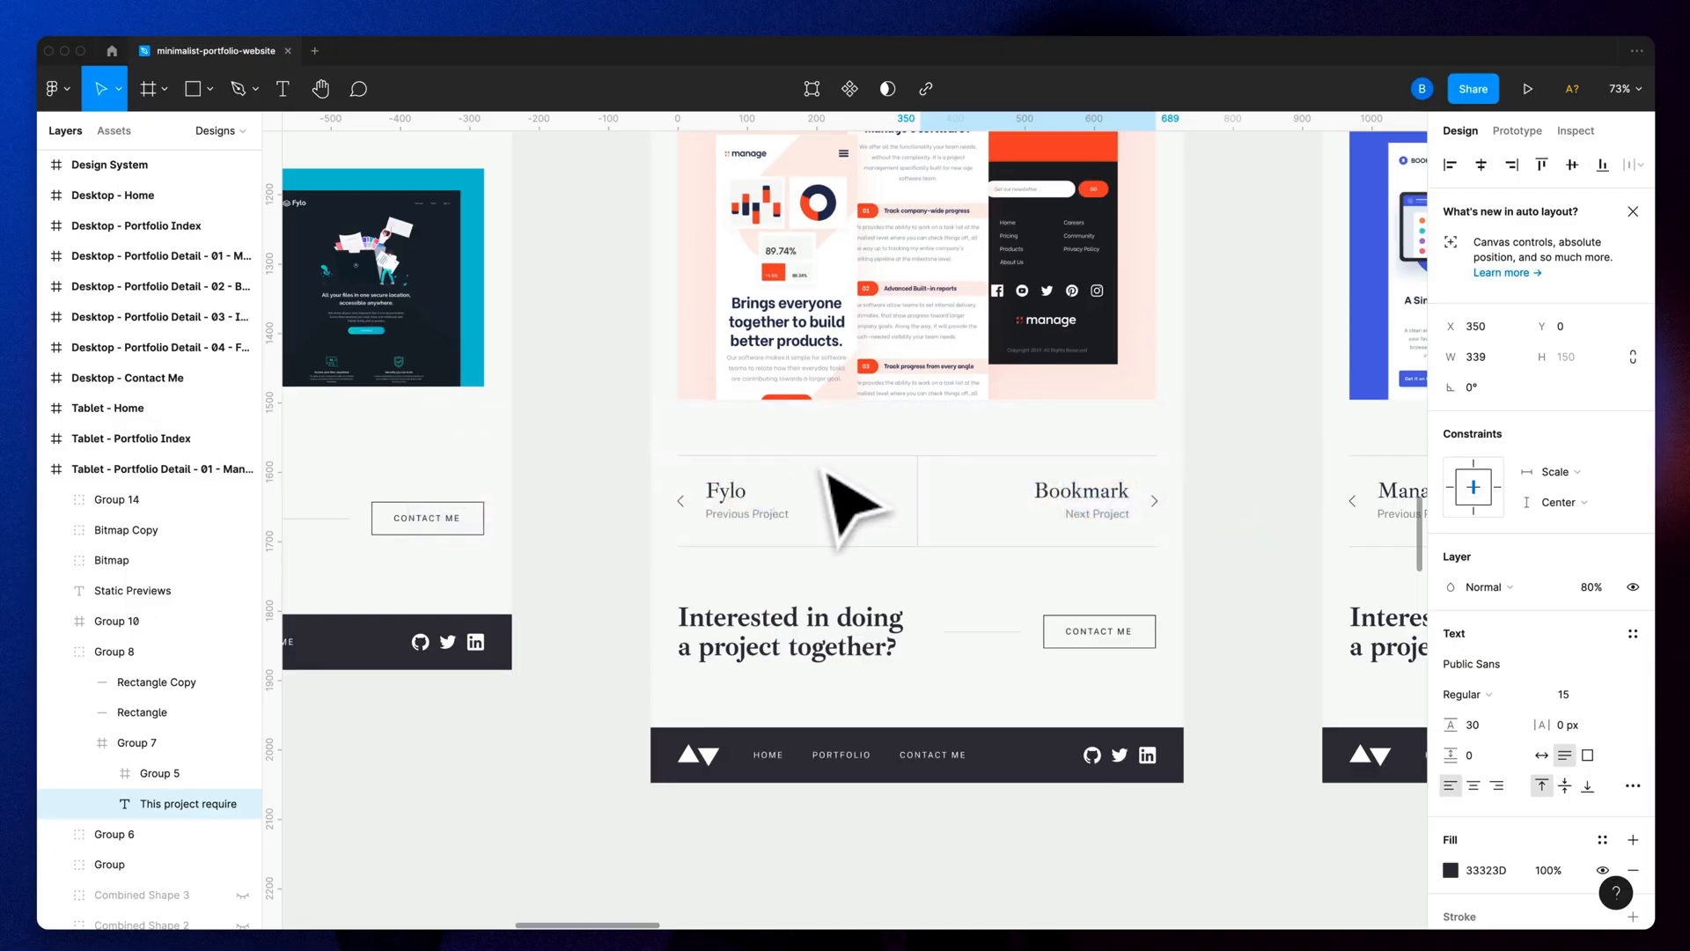
Switch to Figma and examine the tablet design of the Contact Me page, including its form and footer
{"action": "scroll", "coordinate": [915, 386], "scroll_direction": "up", "scroll_amount": 5}
{"action": "scroll", "coordinate": [914, 382], "scroll_direction": "right", "scroll_amount": 14}
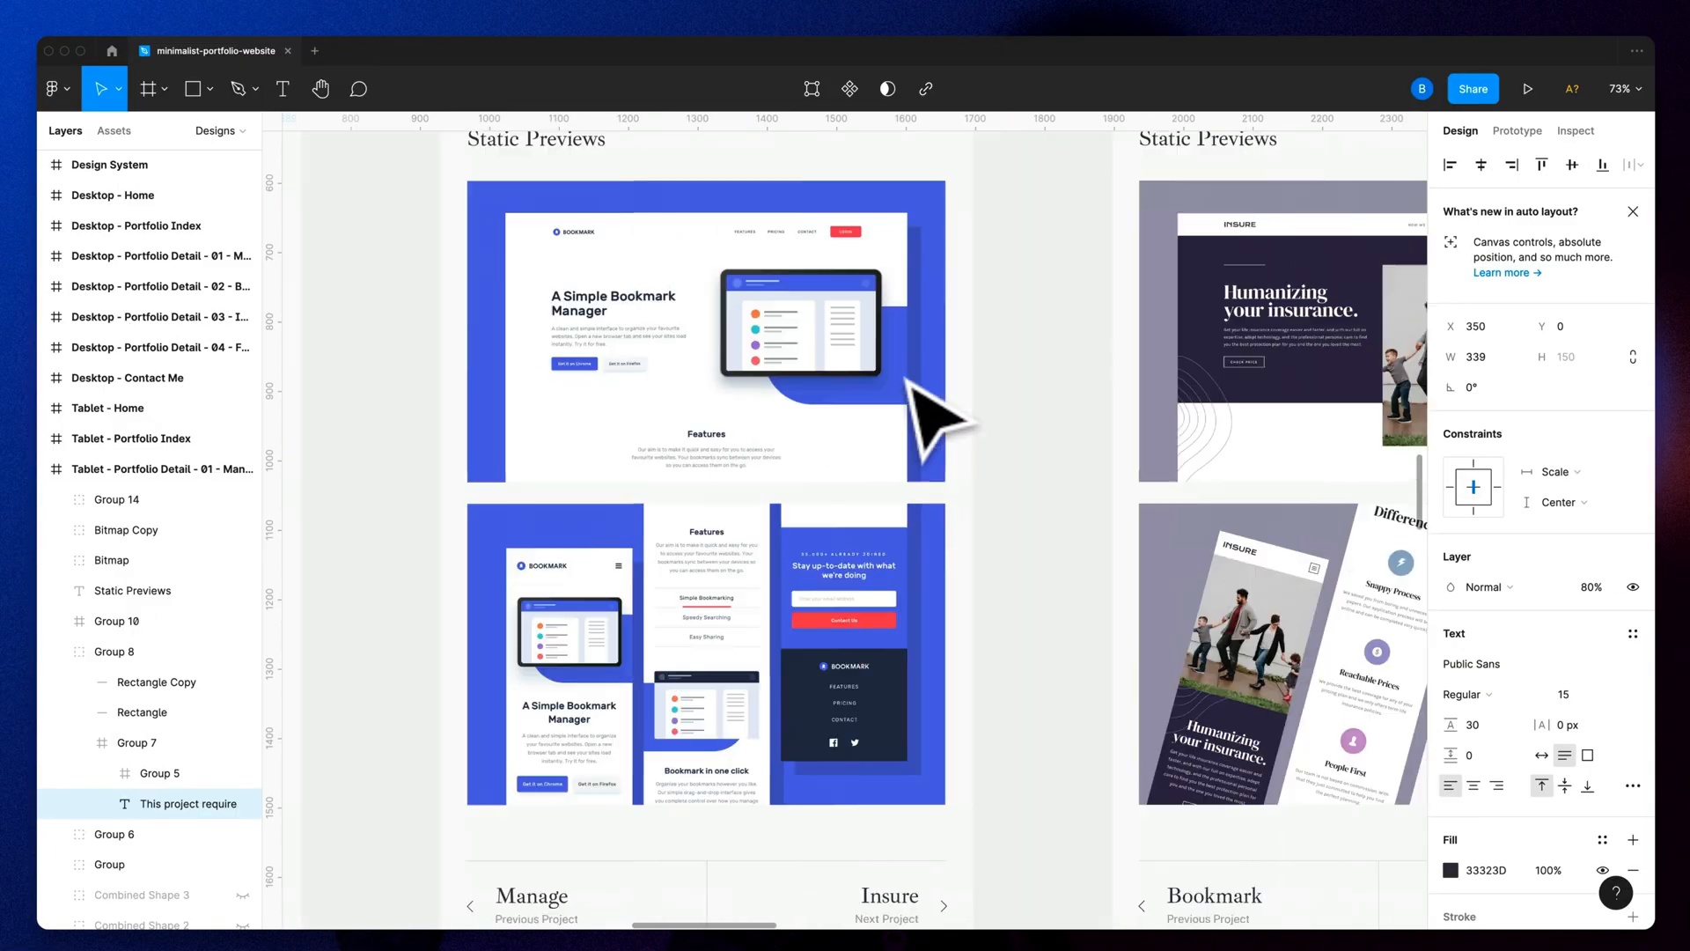
{"action": "scroll", "coordinate": [935, 421], "scroll_direction": "right", "scroll_amount": 15}
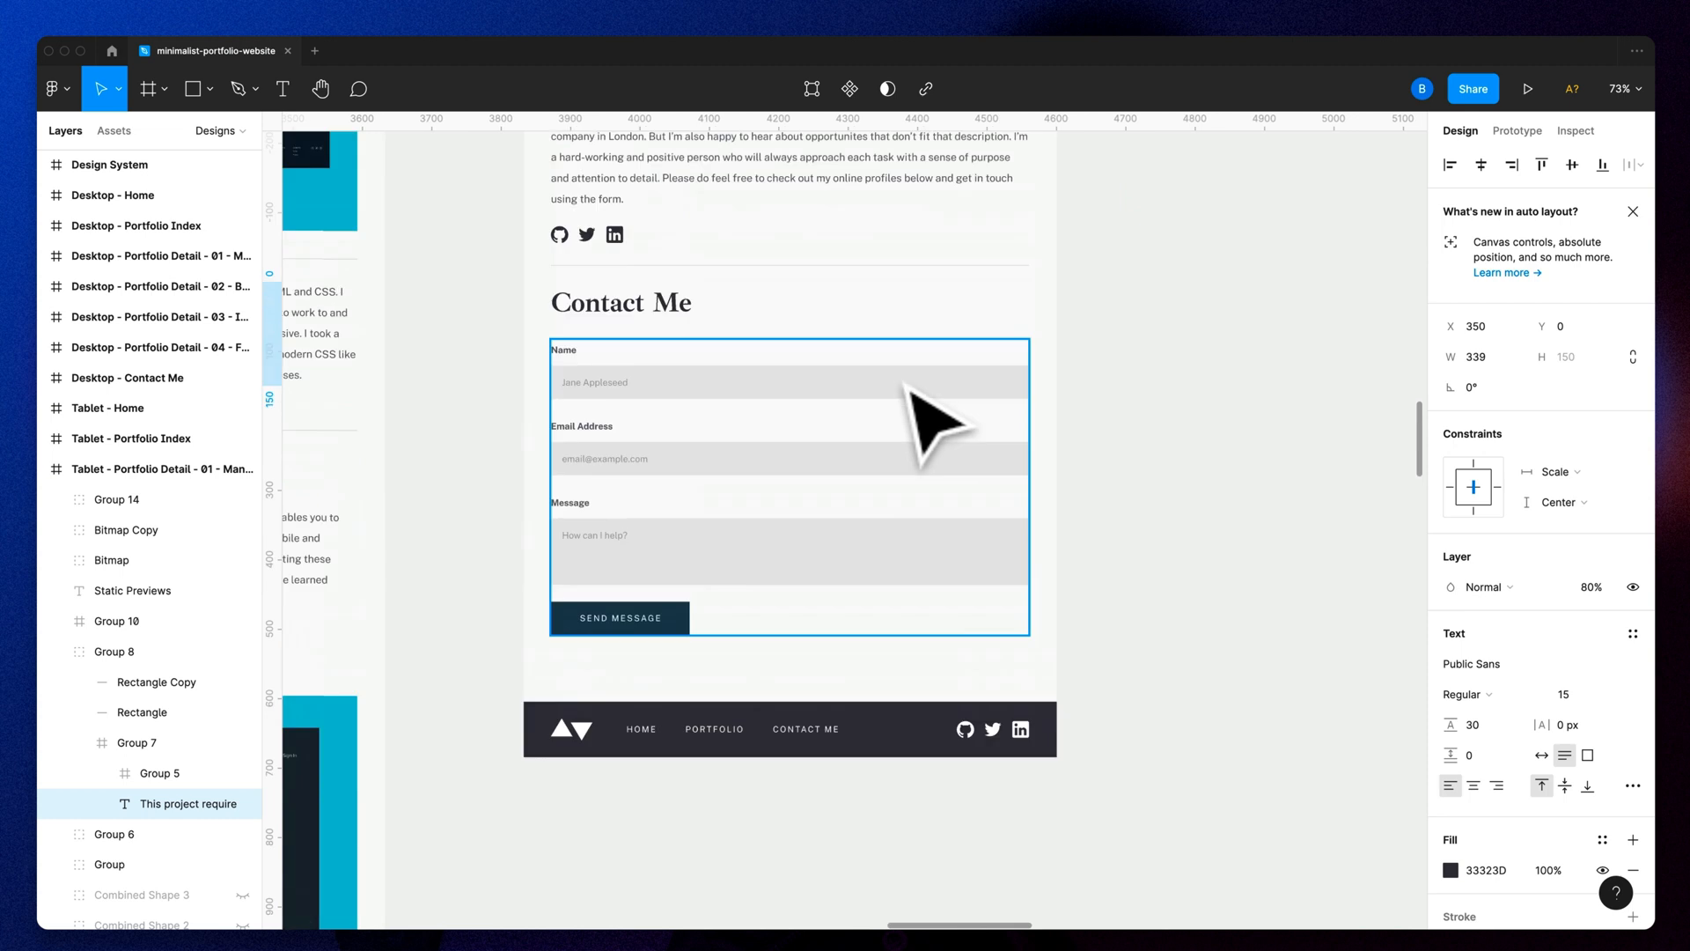
{"action": "scroll", "coordinate": [989, 434], "scroll_direction": "down", "scroll_amount": 3}
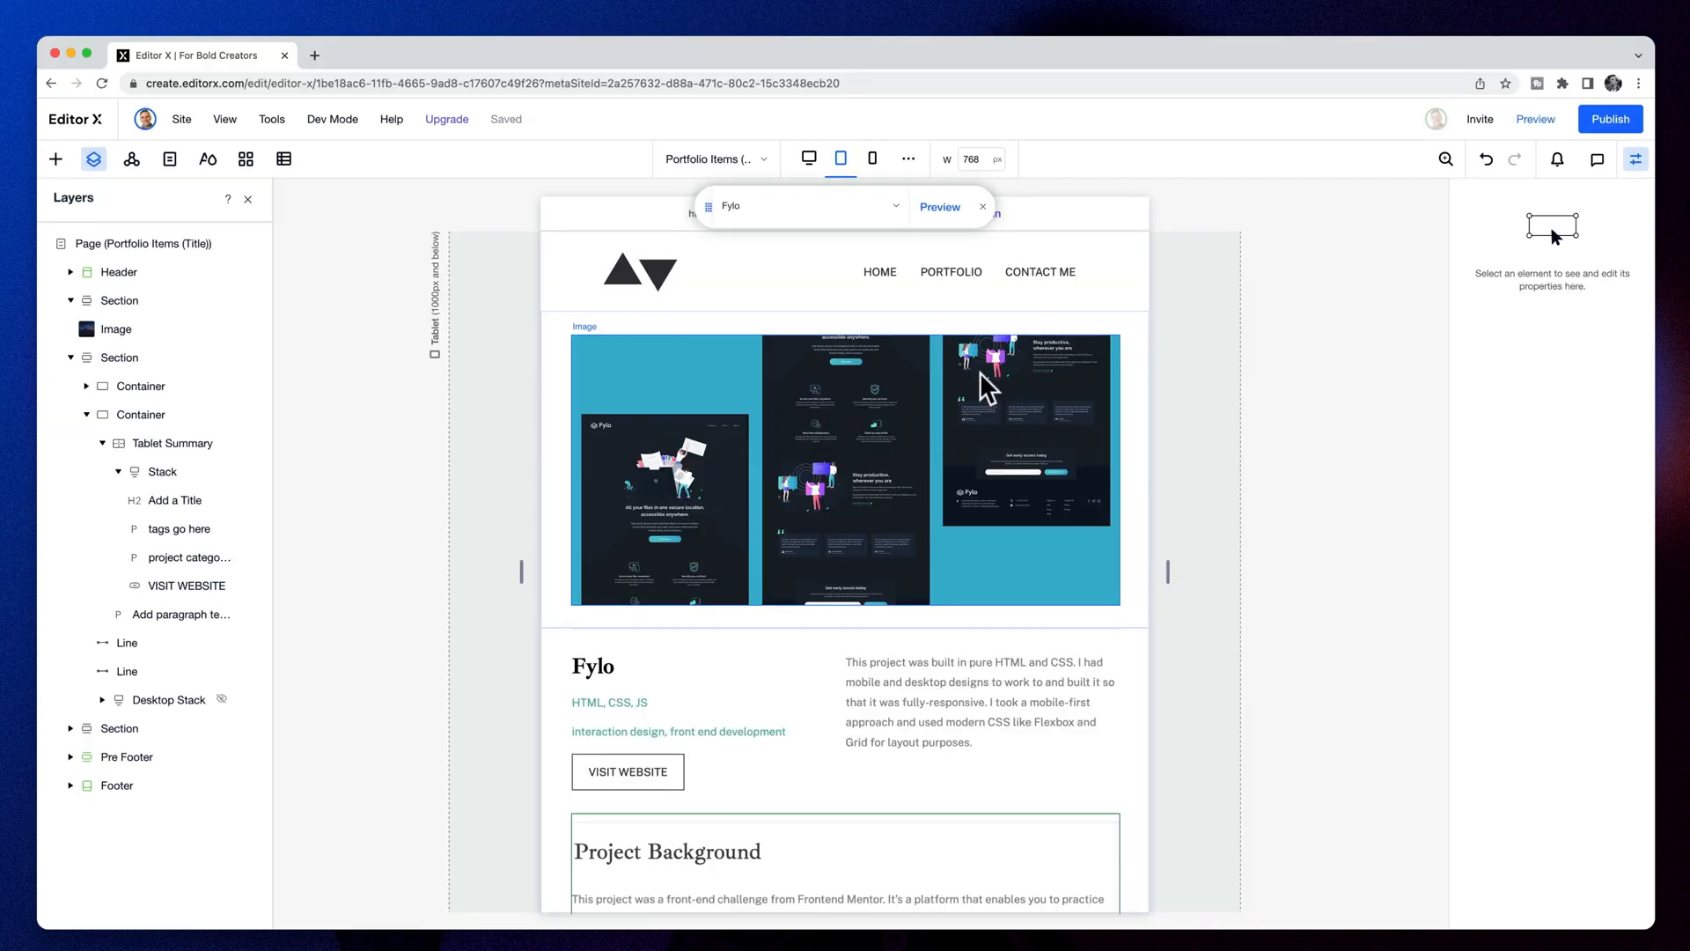
Return to Editor X, open the CONTACT ME page at the tablet breakpoint and review its layout
{"action": "left_click", "coordinate": [727, 161]}
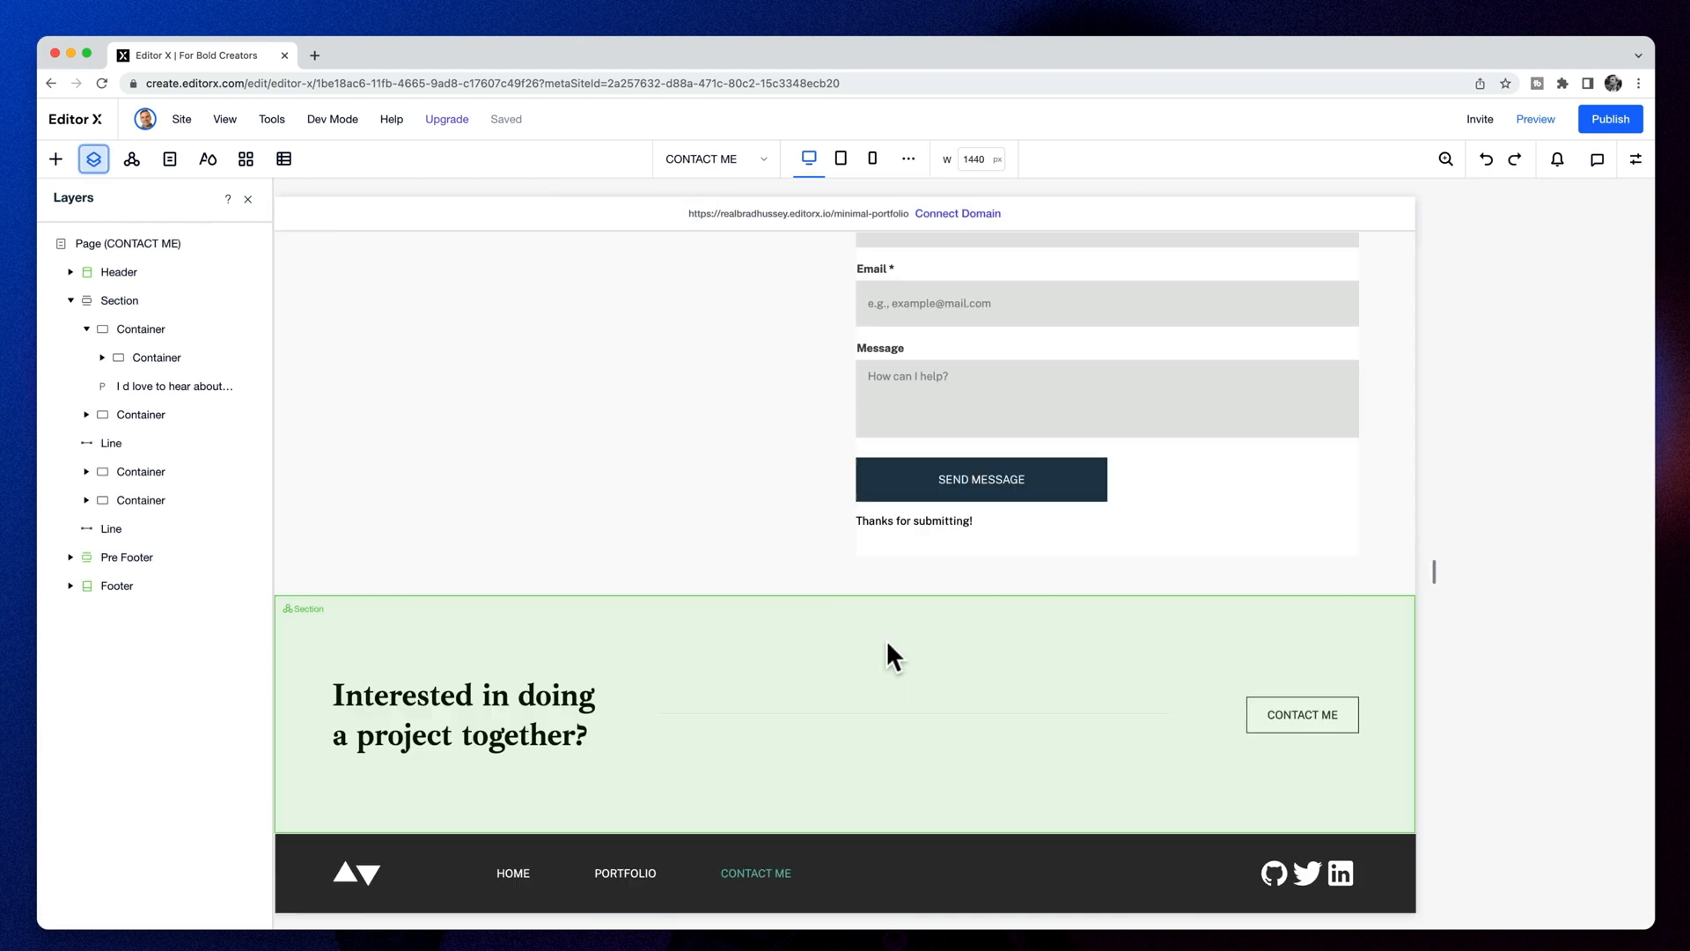
{"action": "scroll", "coordinate": [886, 640], "scroll_direction": "up", "scroll_amount": 10}
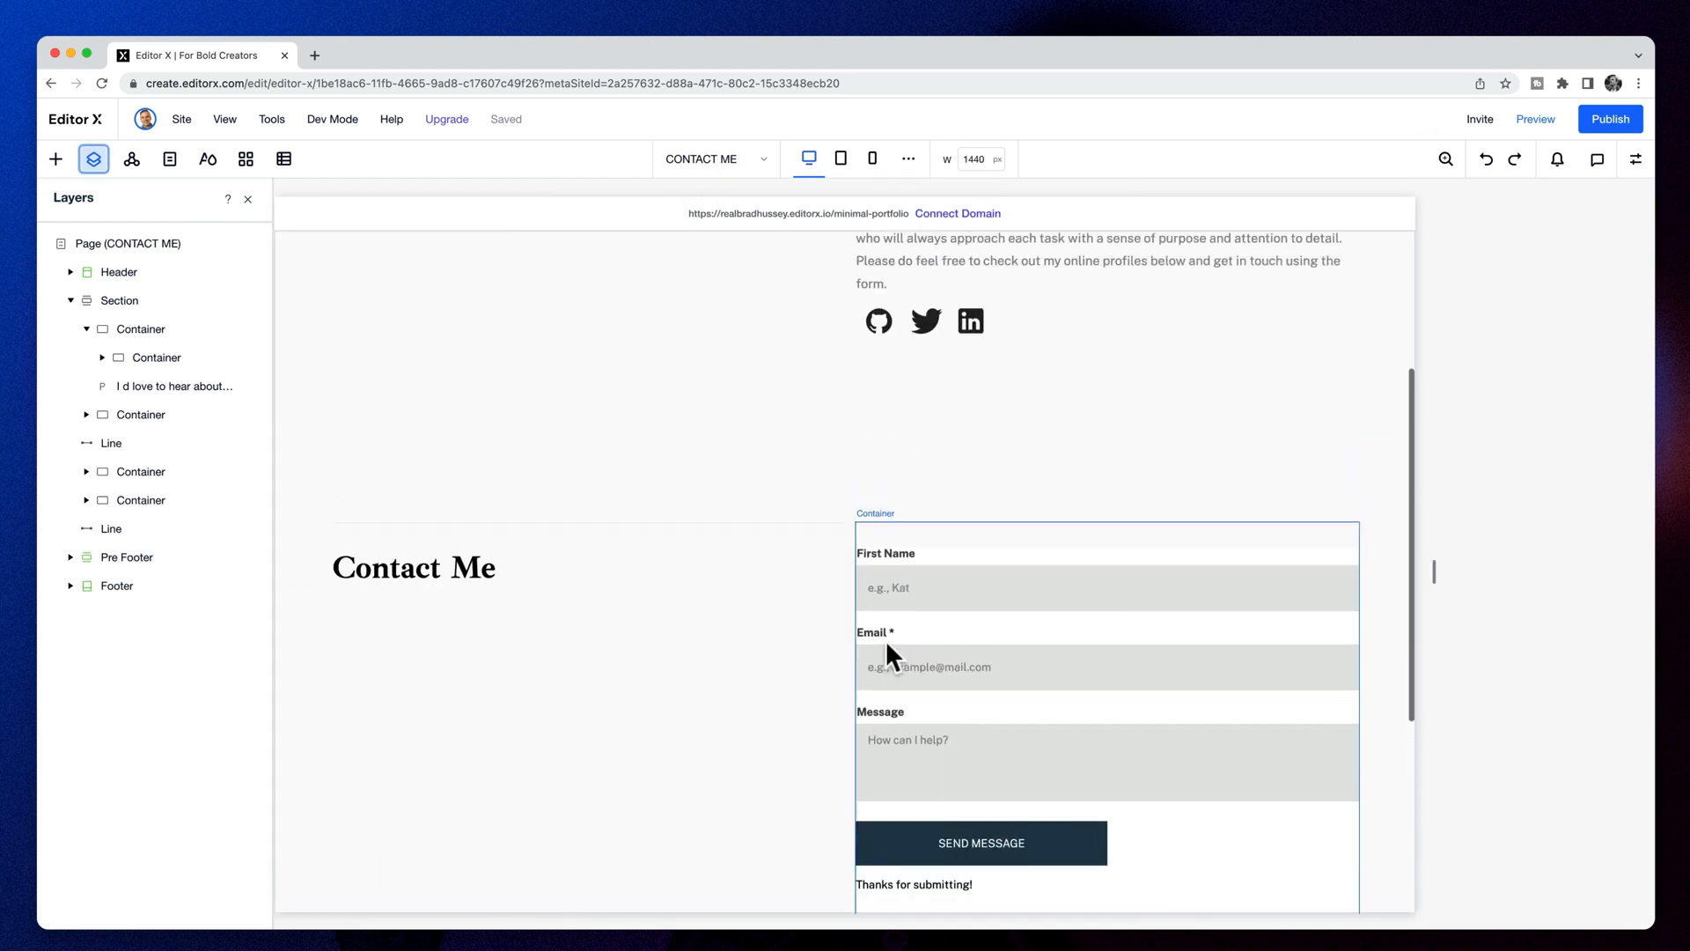
{"action": "left_click", "coordinate": [841, 158]}
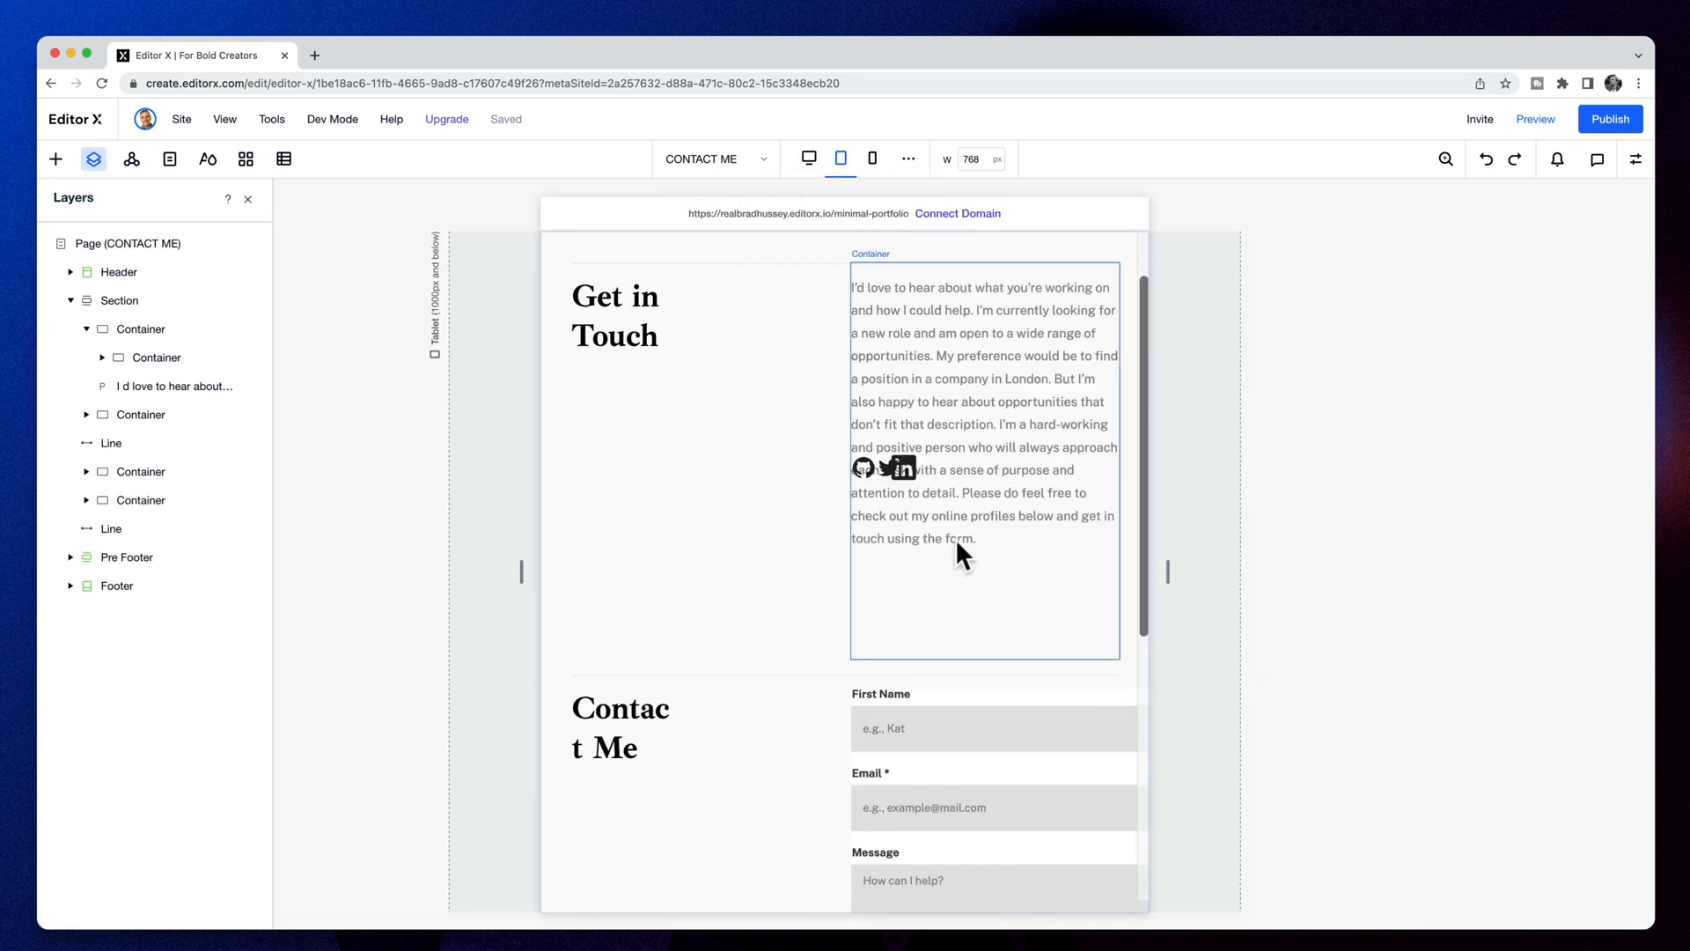
{"action": "scroll", "coordinate": [907, 484], "scroll_direction": "down", "scroll_amount": 6}
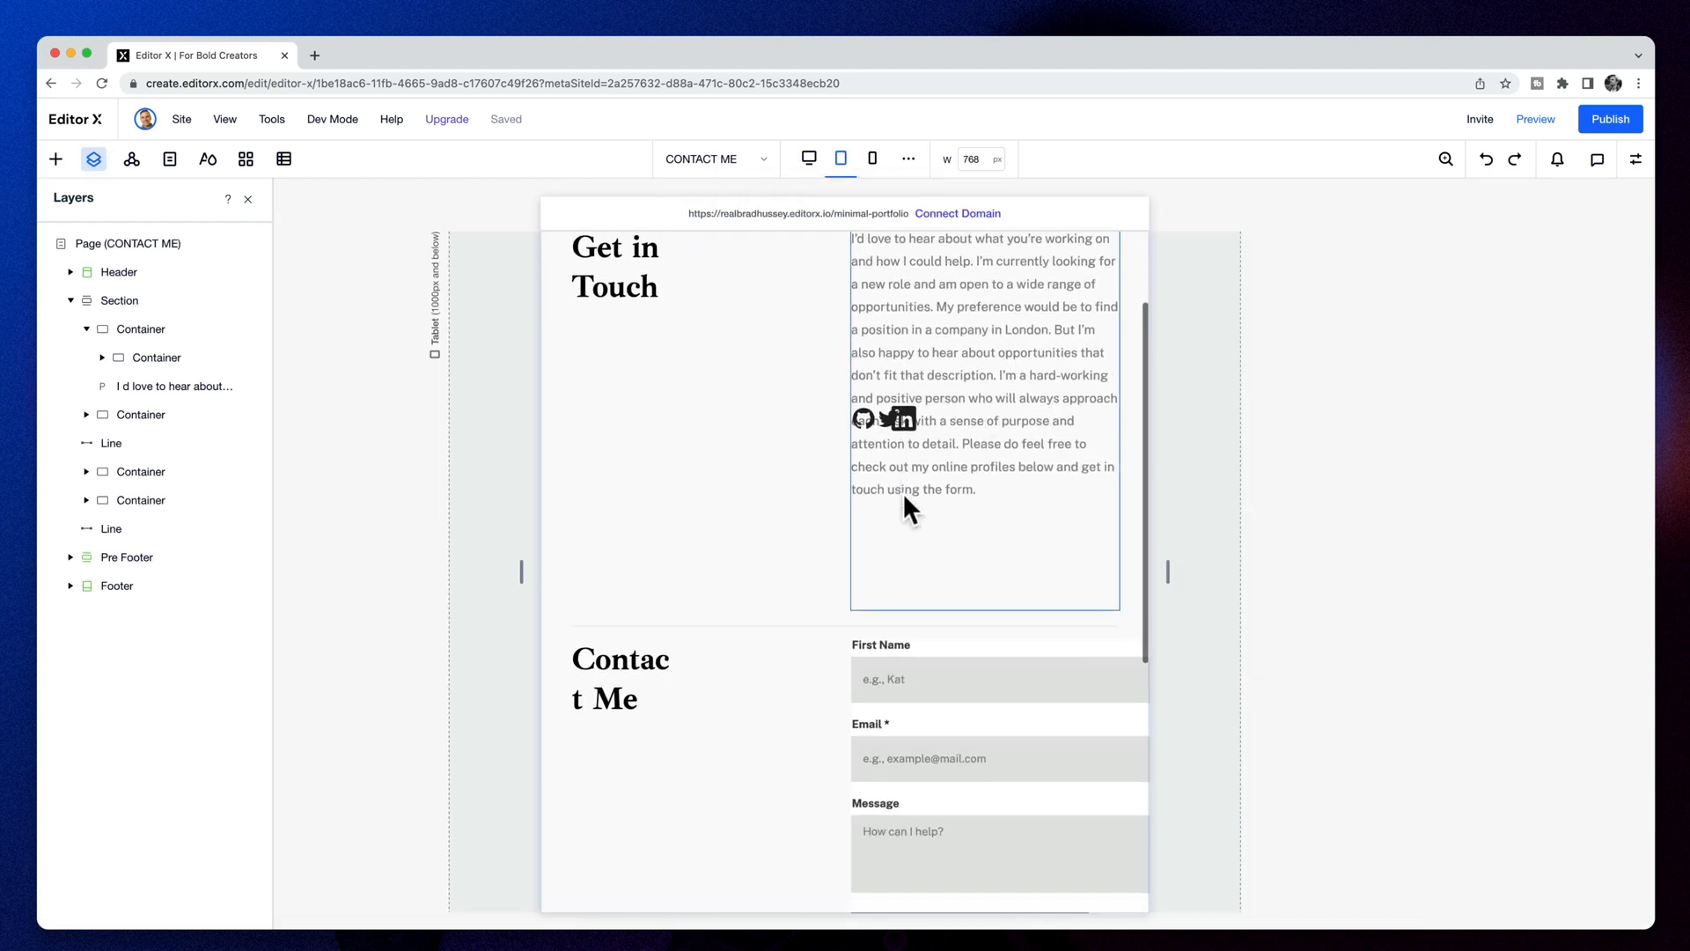
{"action": "scroll", "coordinate": [916, 489], "scroll_direction": "up", "scroll_amount": 6}
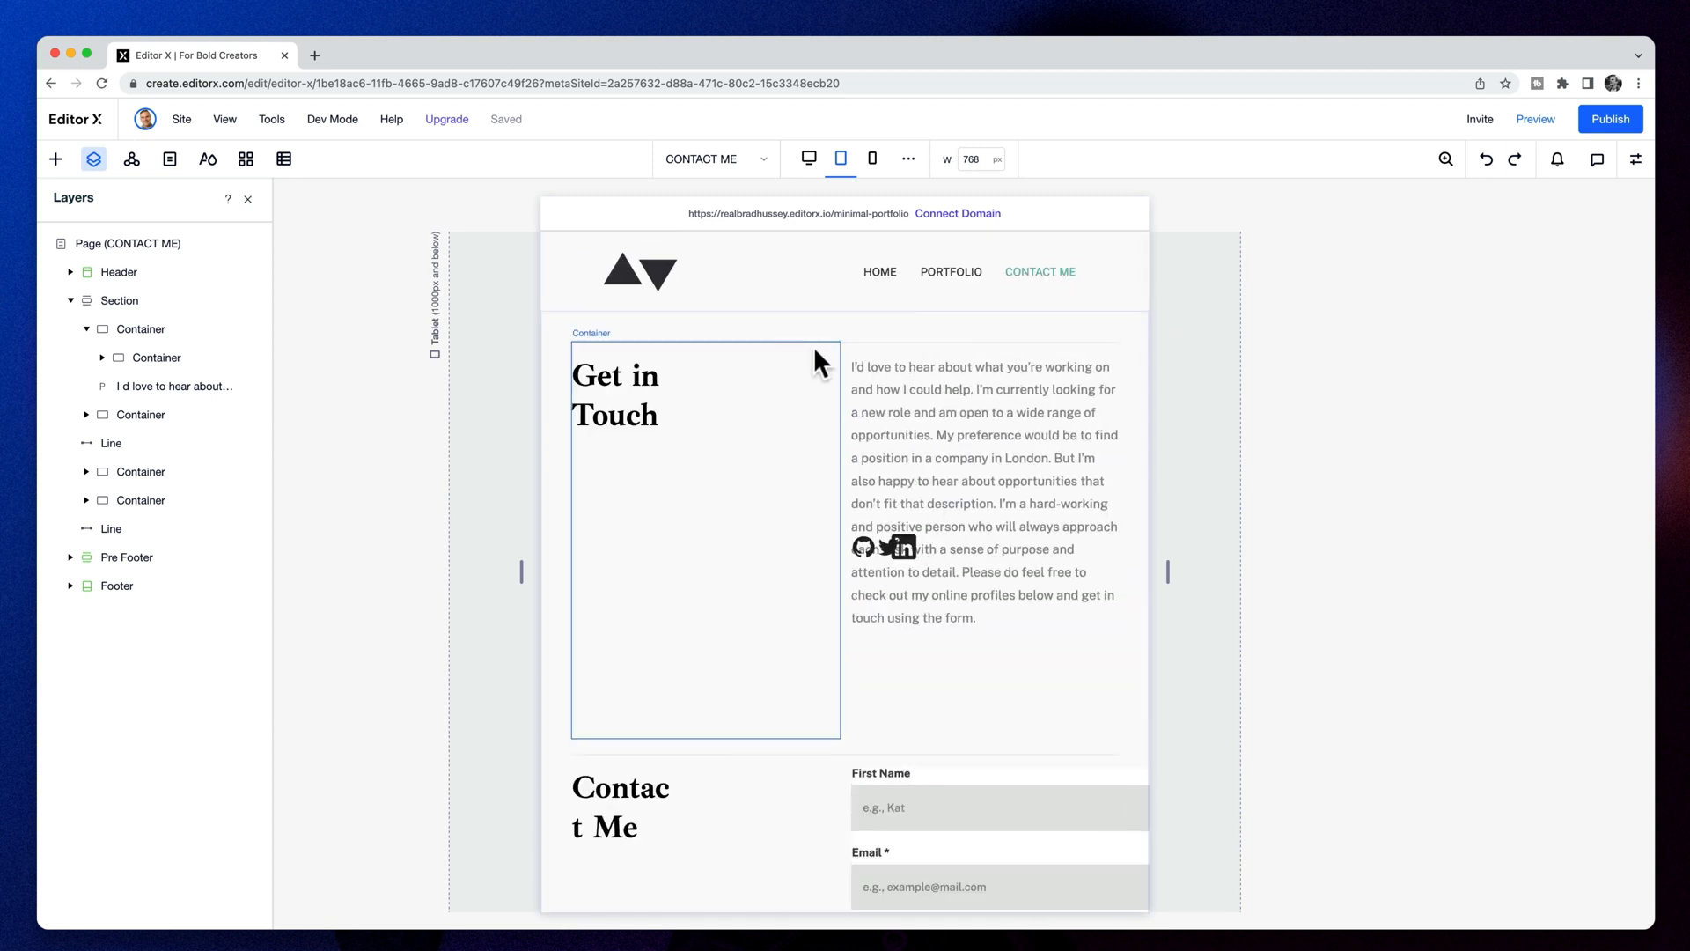
Try a 1x4 grid layout on the section holding Get in Touch and Contact Me, review it, and undo the layout change
{"action": "left_click", "coordinate": [854, 337]}
{"action": "left_click", "coordinate": [902, 294]}
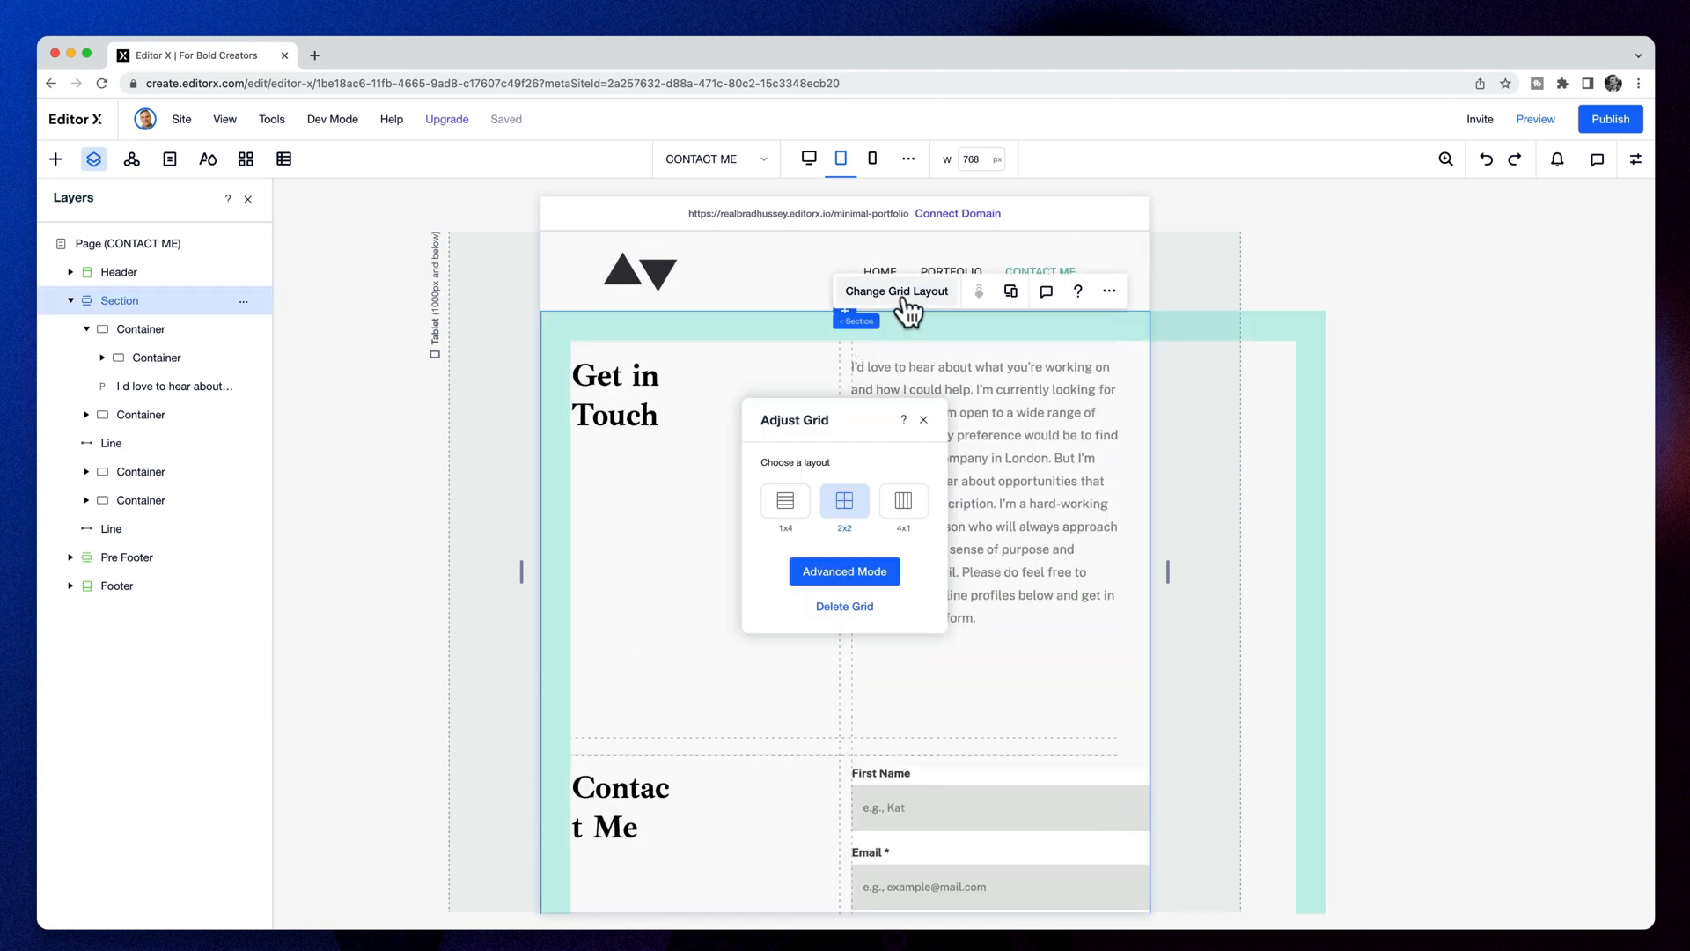
{"action": "left_click", "coordinate": [786, 503]}
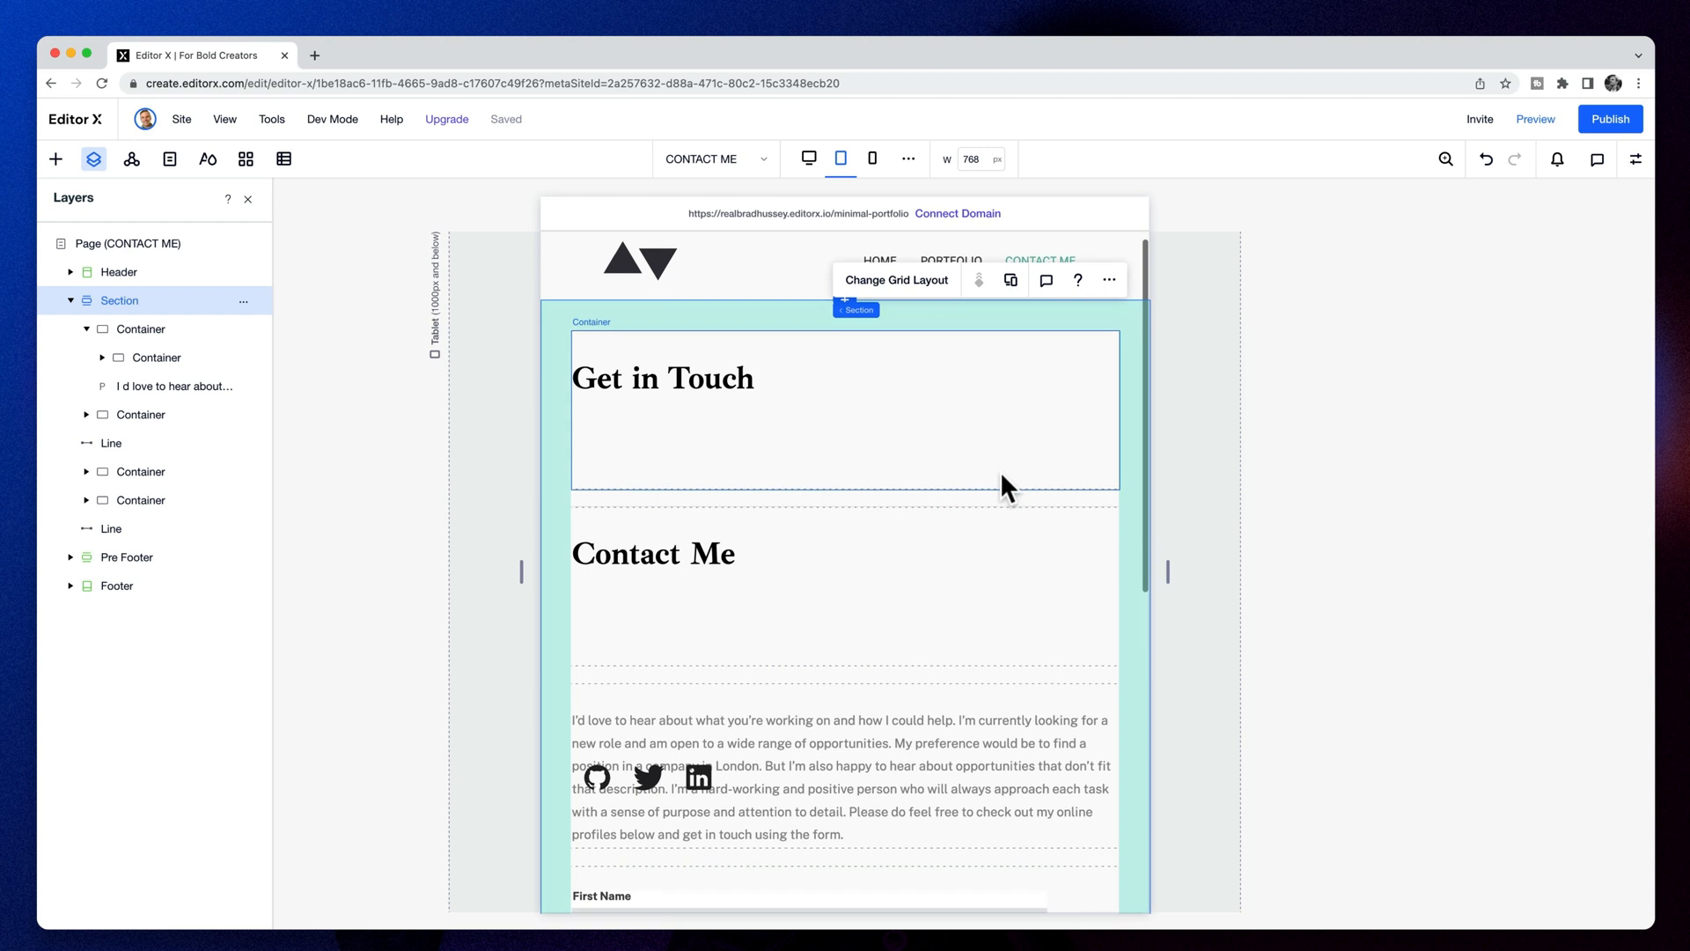
{"action": "scroll", "coordinate": [705, 392], "scroll_direction": "down", "scroll_amount": 3}
{"action": "scroll", "coordinate": [735, 506], "scroll_direction": "down", "scroll_amount": 5}
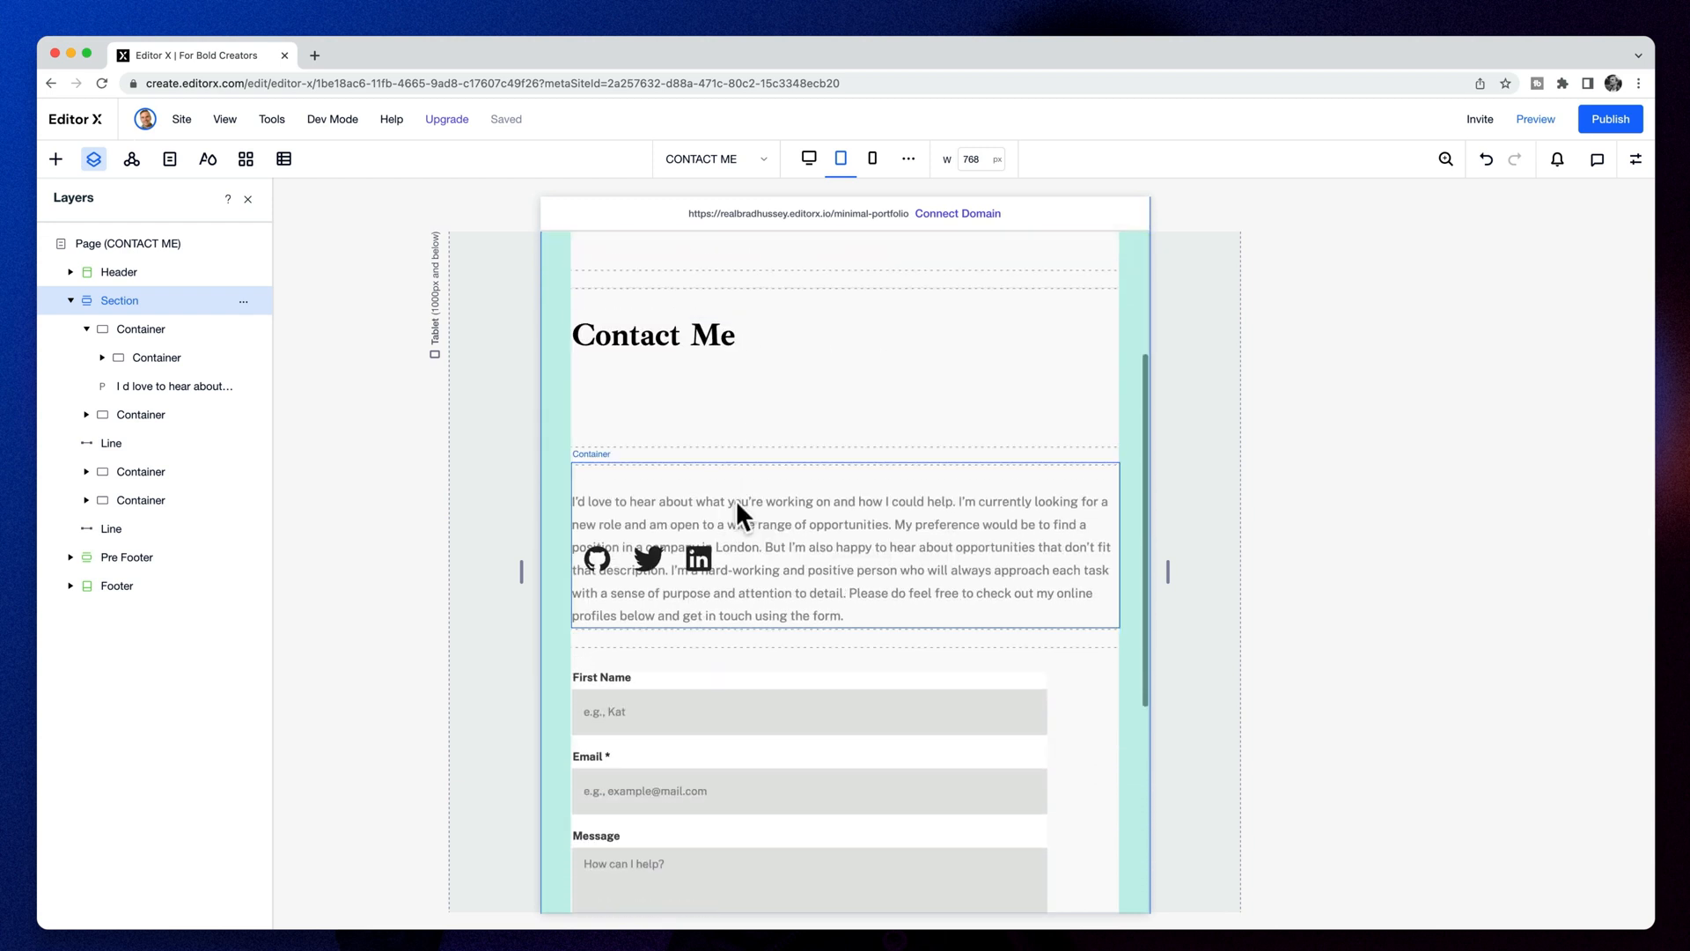
{"action": "scroll", "coordinate": [881, 563], "scroll_direction": "down", "scroll_amount": 2}
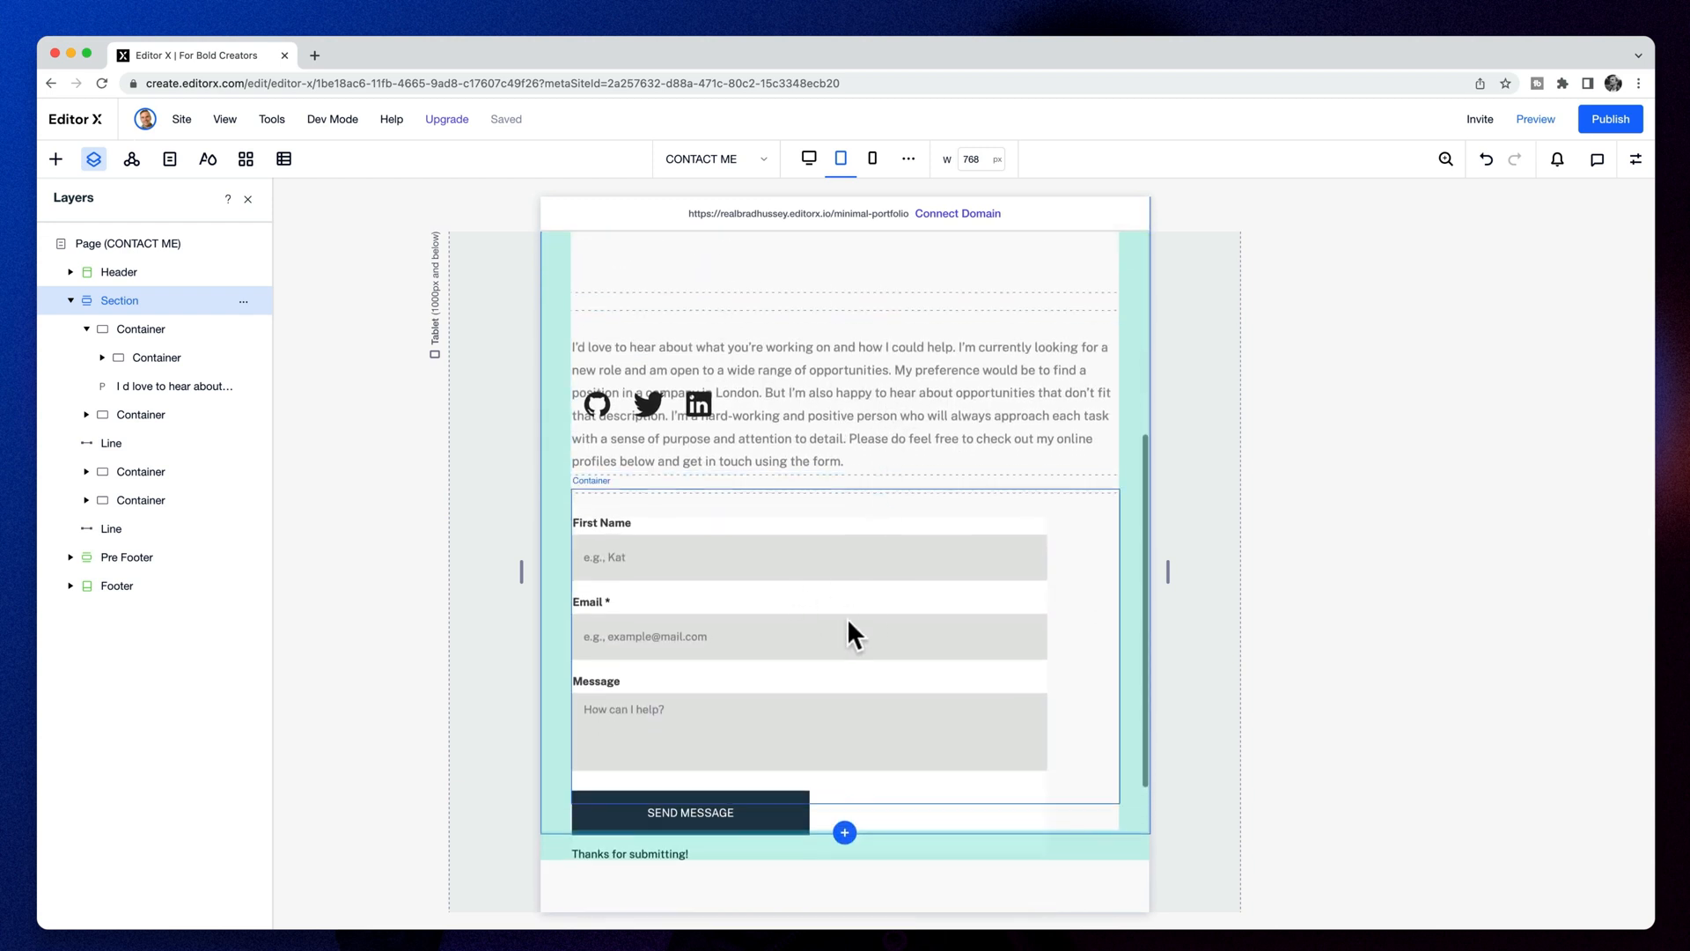
{"action": "scroll", "coordinate": [850, 572], "scroll_direction": "up", "scroll_amount": 9}
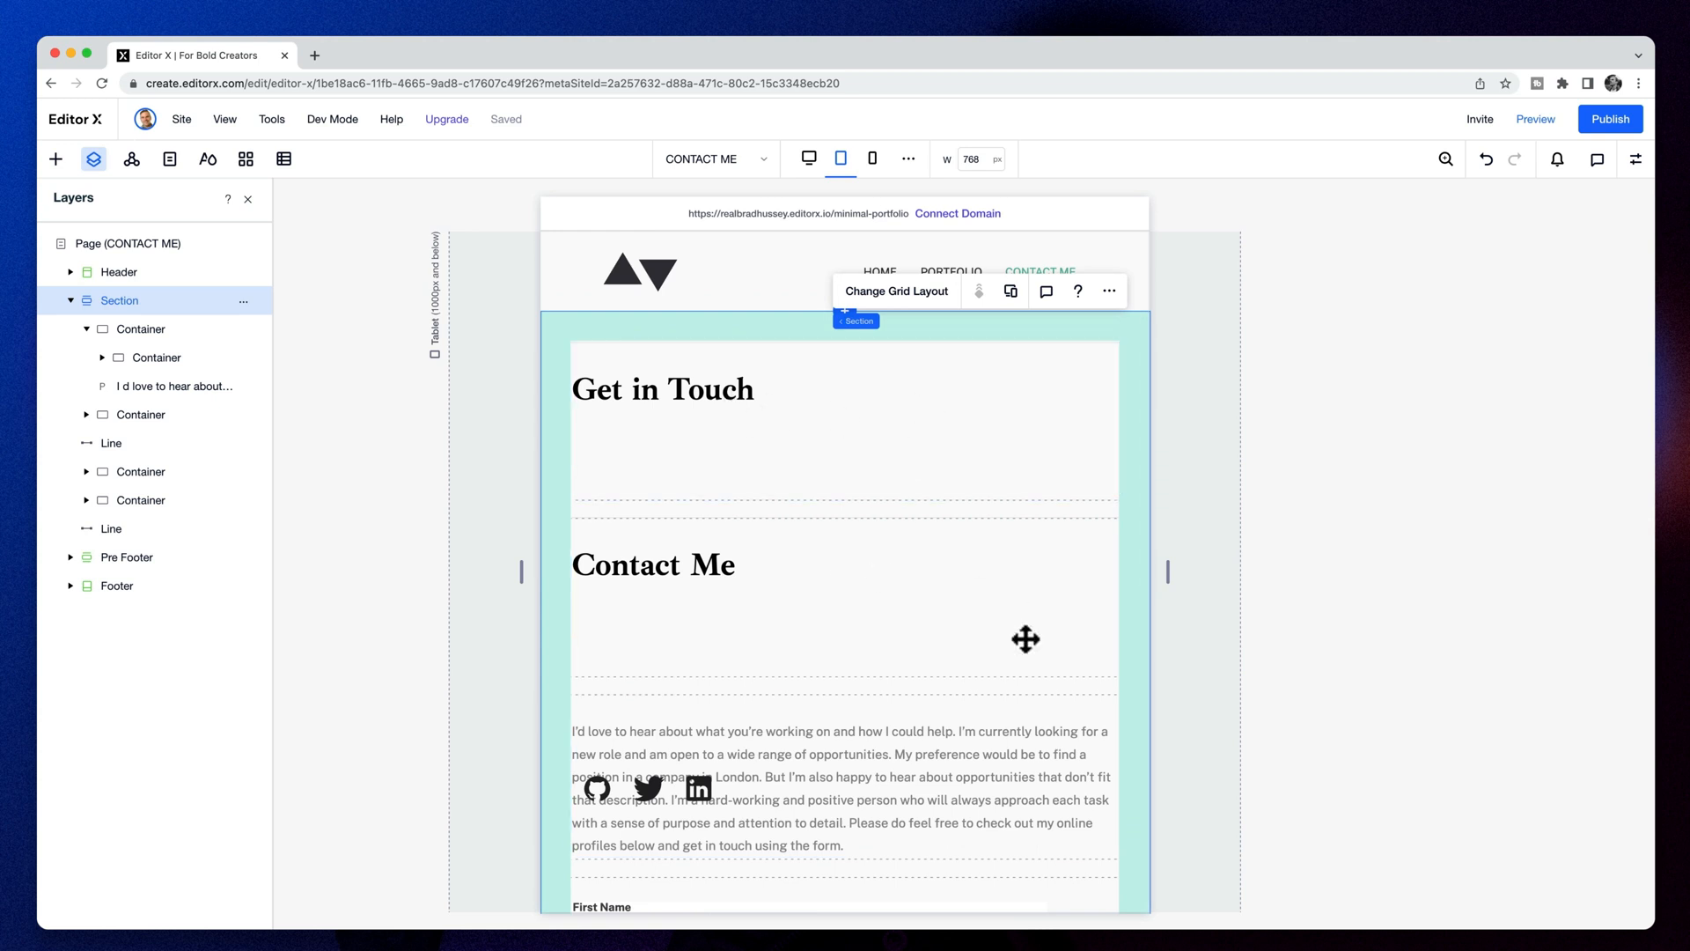
{"action": "scroll", "coordinate": [868, 823], "scroll_direction": "down", "scroll_amount": 7}
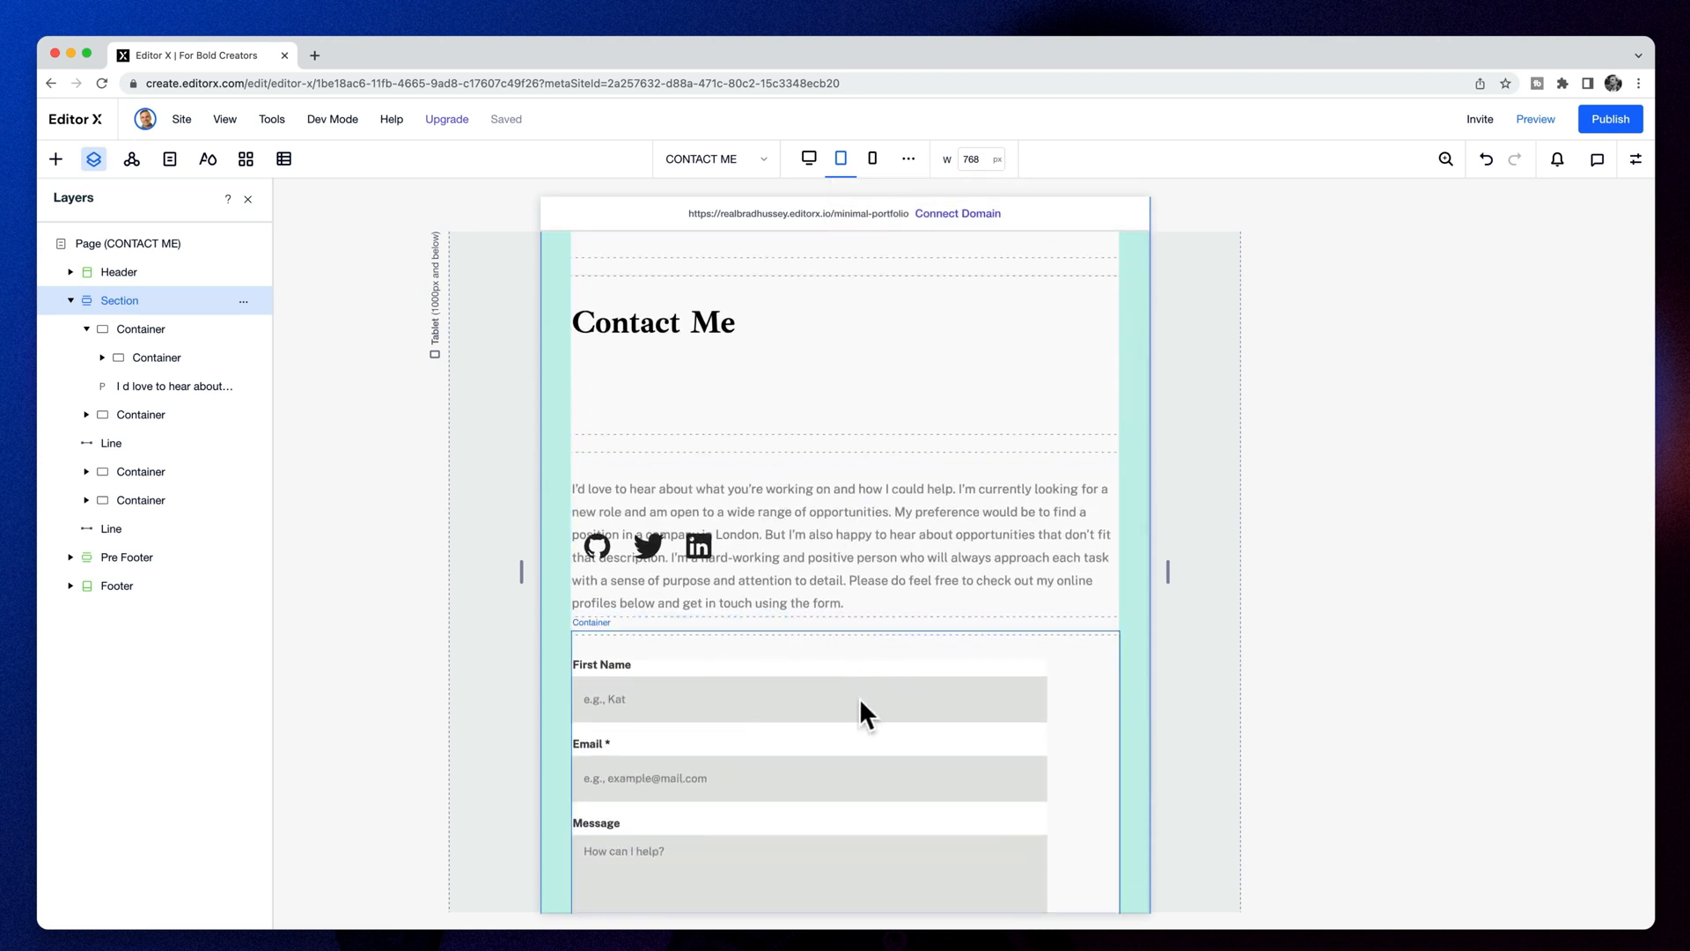
{"action": "scroll", "coordinate": [859, 699], "scroll_direction": "up", "scroll_amount": 7}
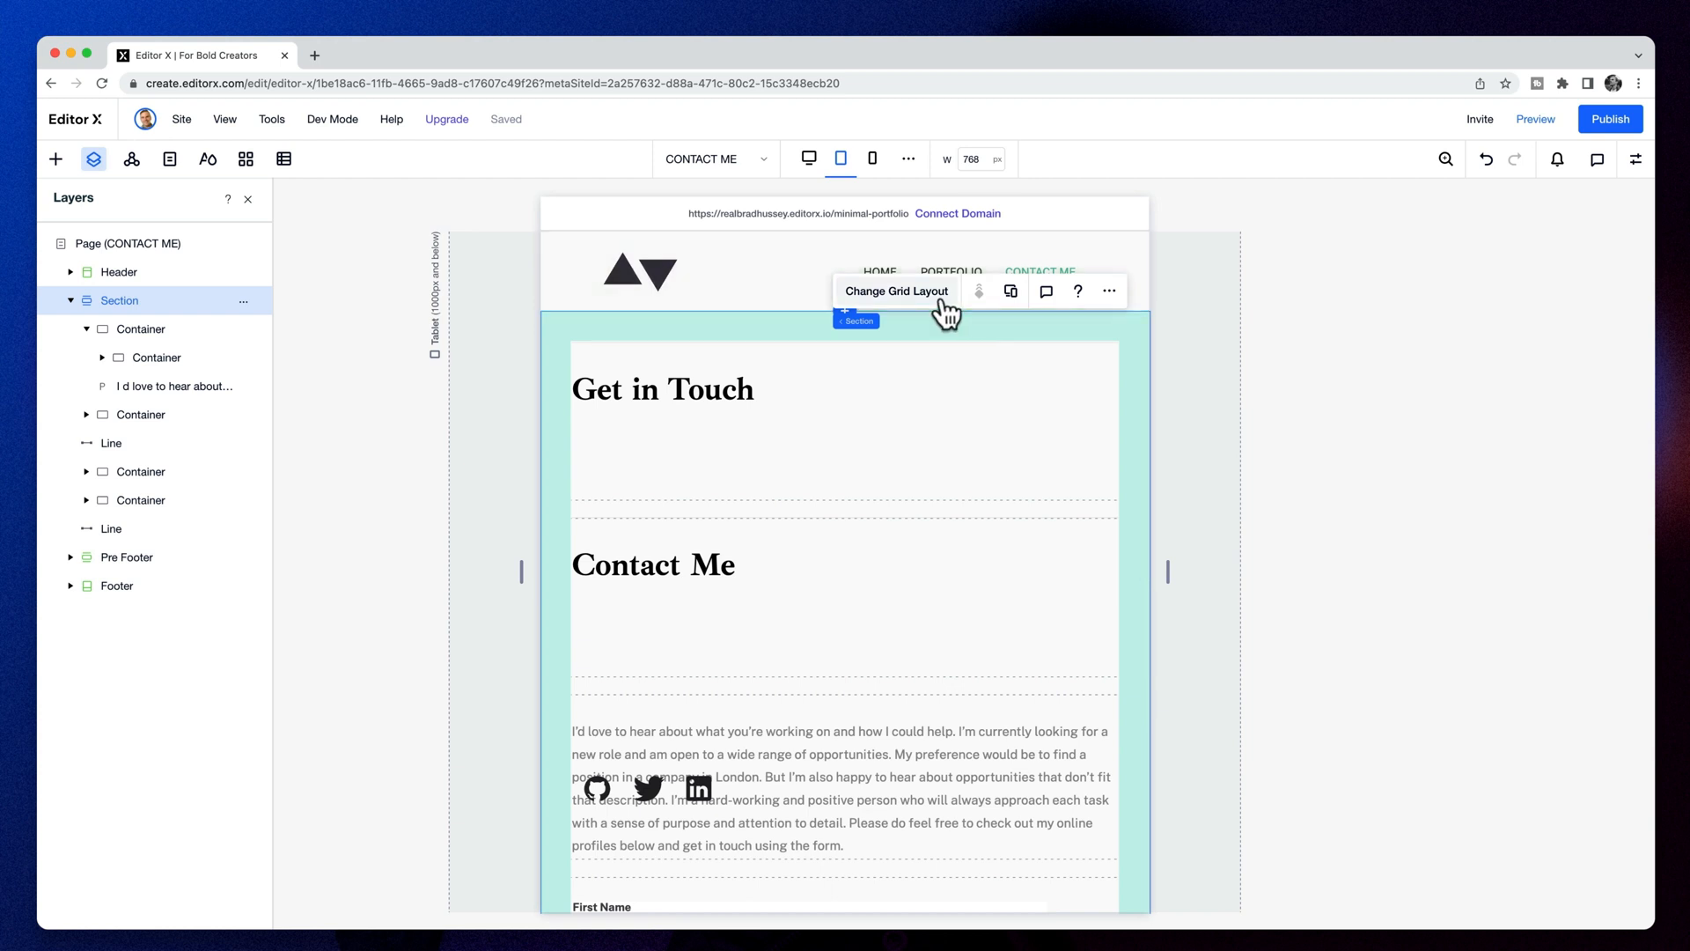
{"action": "key", "text": "super+z"}
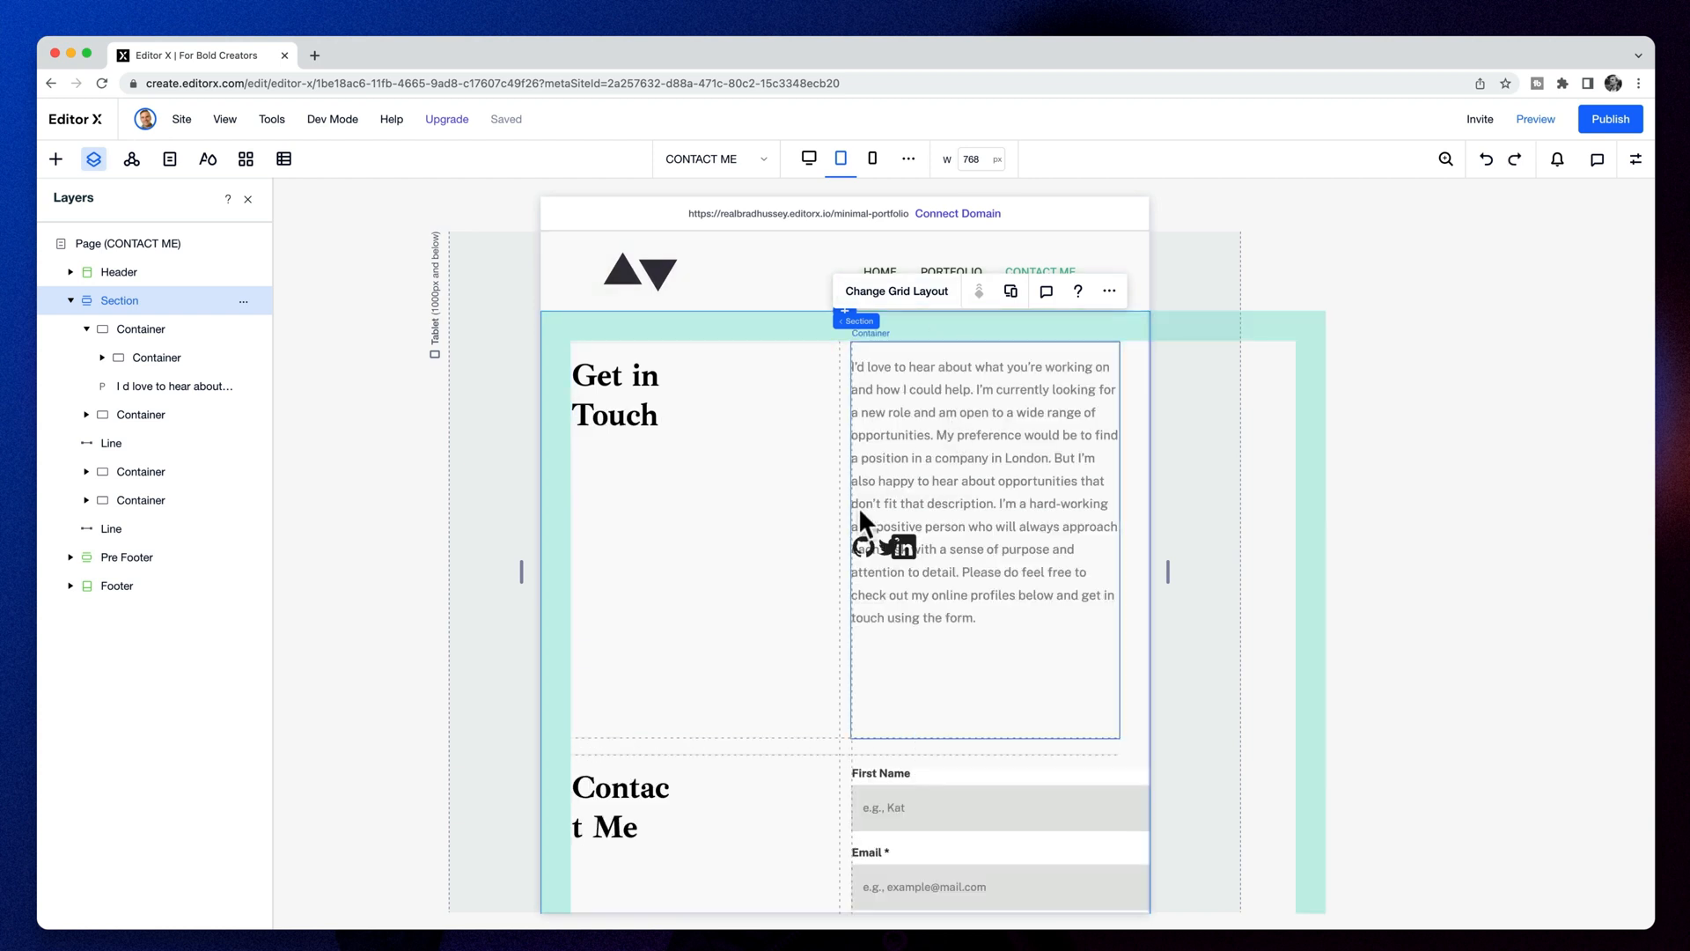
Switch the contact page to the desktop breakpoint and rename its main section as Section 1
{"action": "scroll", "coordinate": [868, 500], "scroll_direction": "down", "scroll_amount": 2}
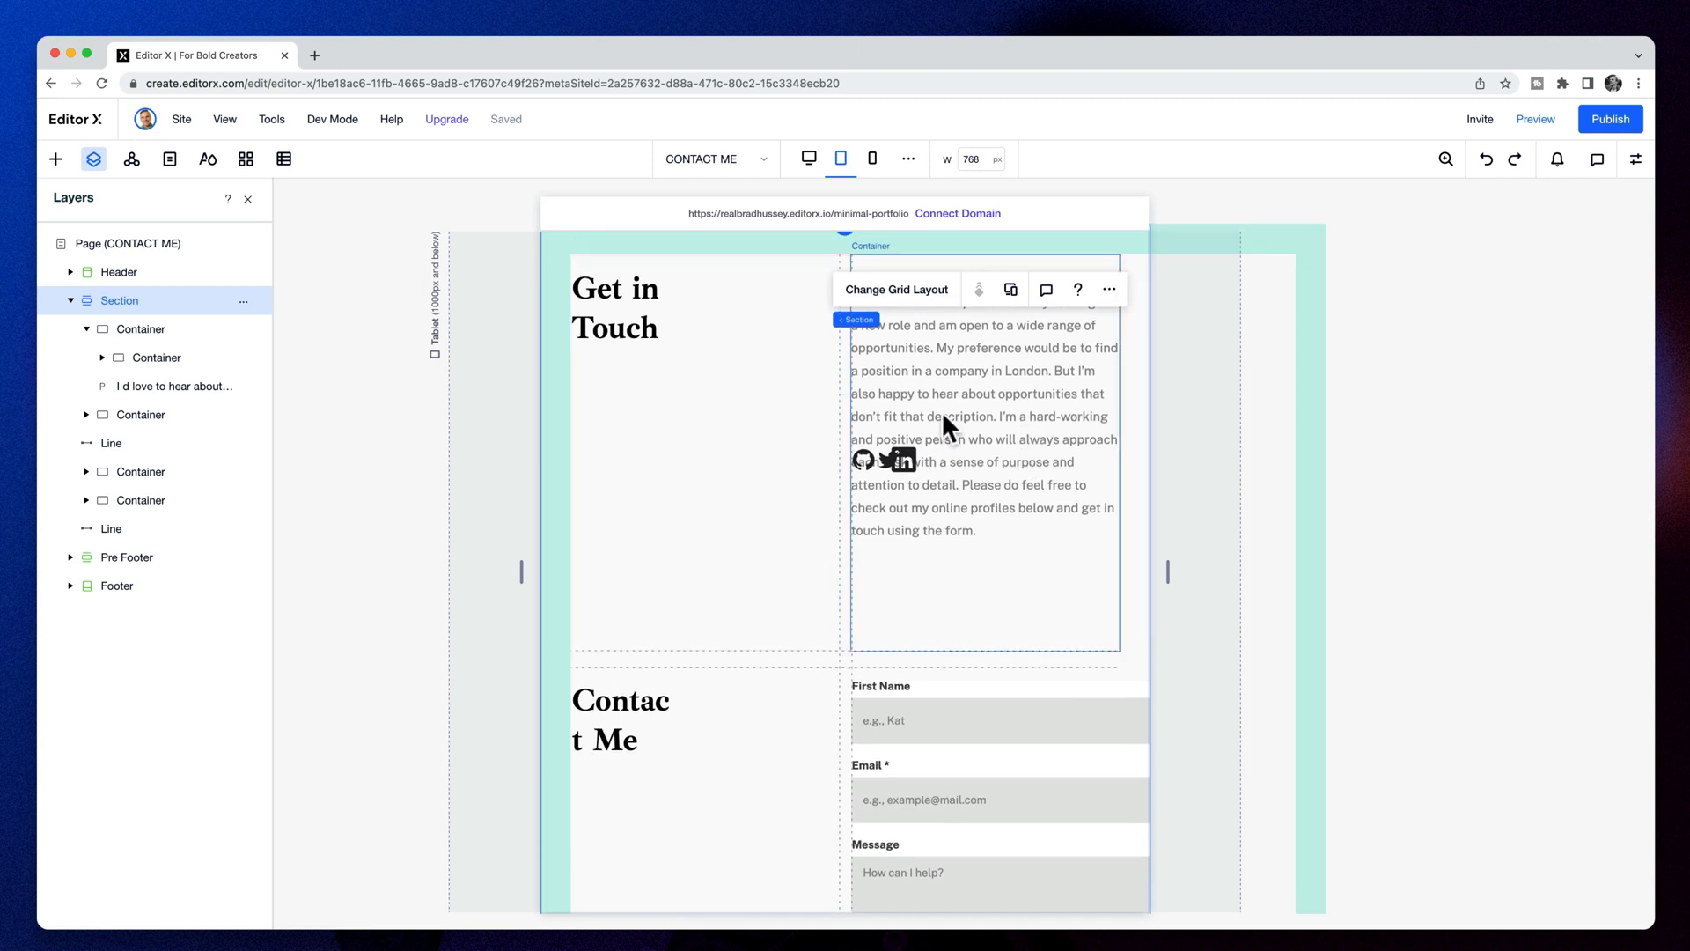
{"action": "scroll", "coordinate": [942, 411], "scroll_direction": "down", "scroll_amount": 3}
{"action": "scroll", "coordinate": [1012, 632], "scroll_direction": "down", "scroll_amount": 1}
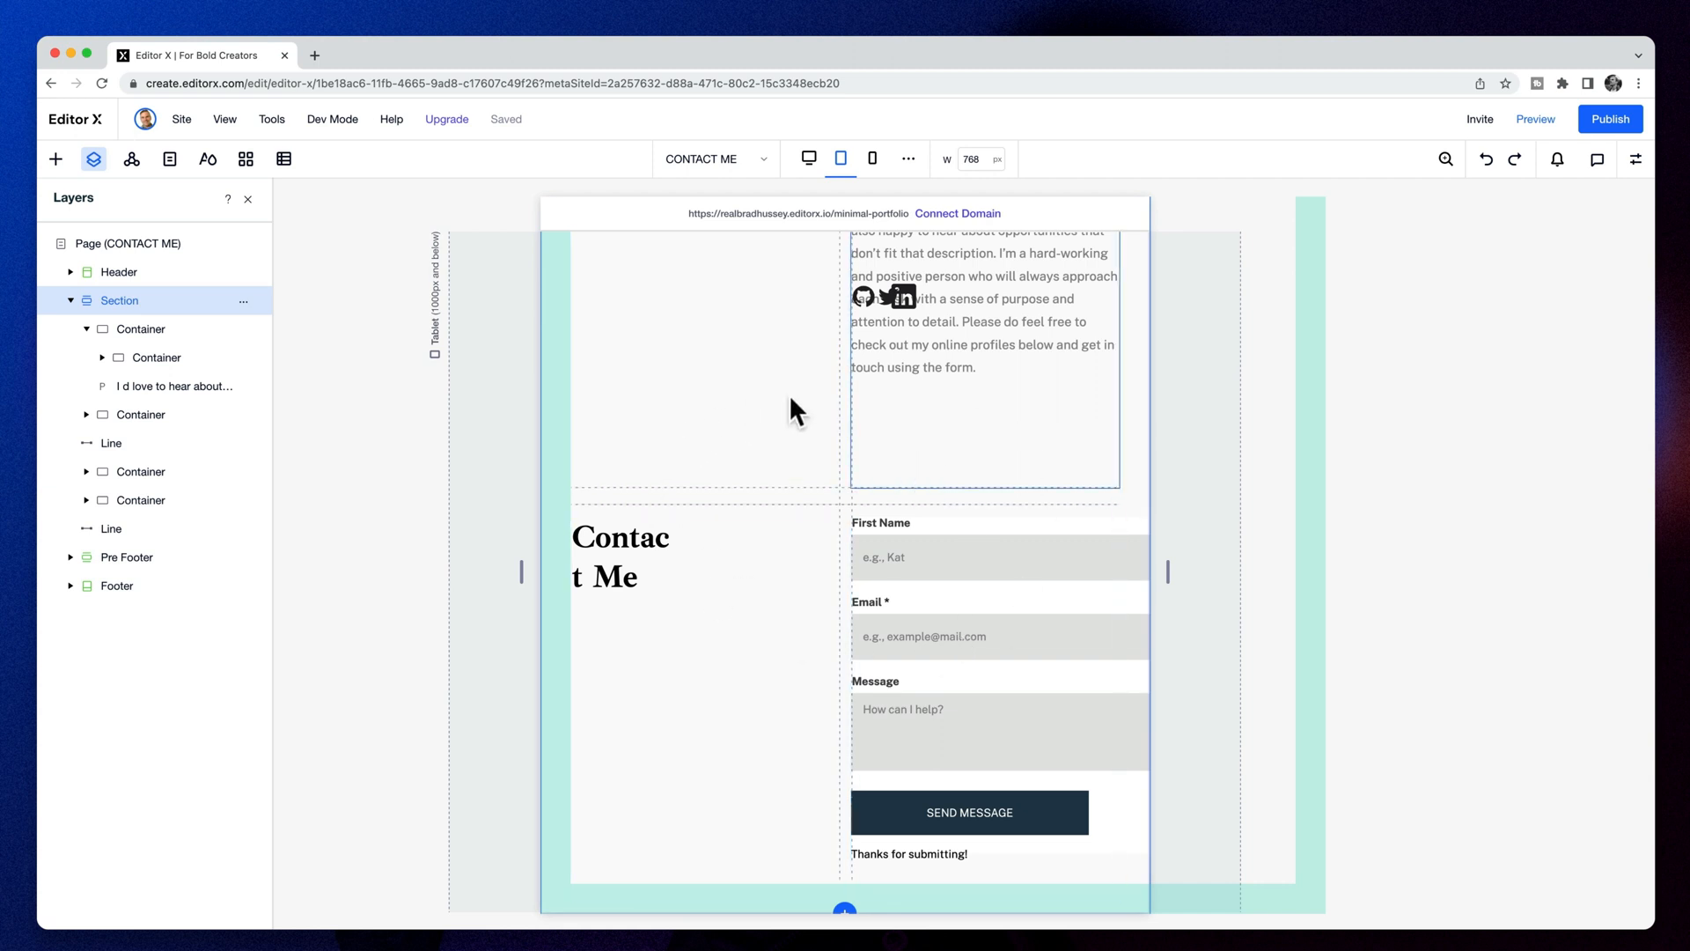
{"action": "scroll", "coordinate": [921, 514], "scroll_direction": "up", "scroll_amount": 6}
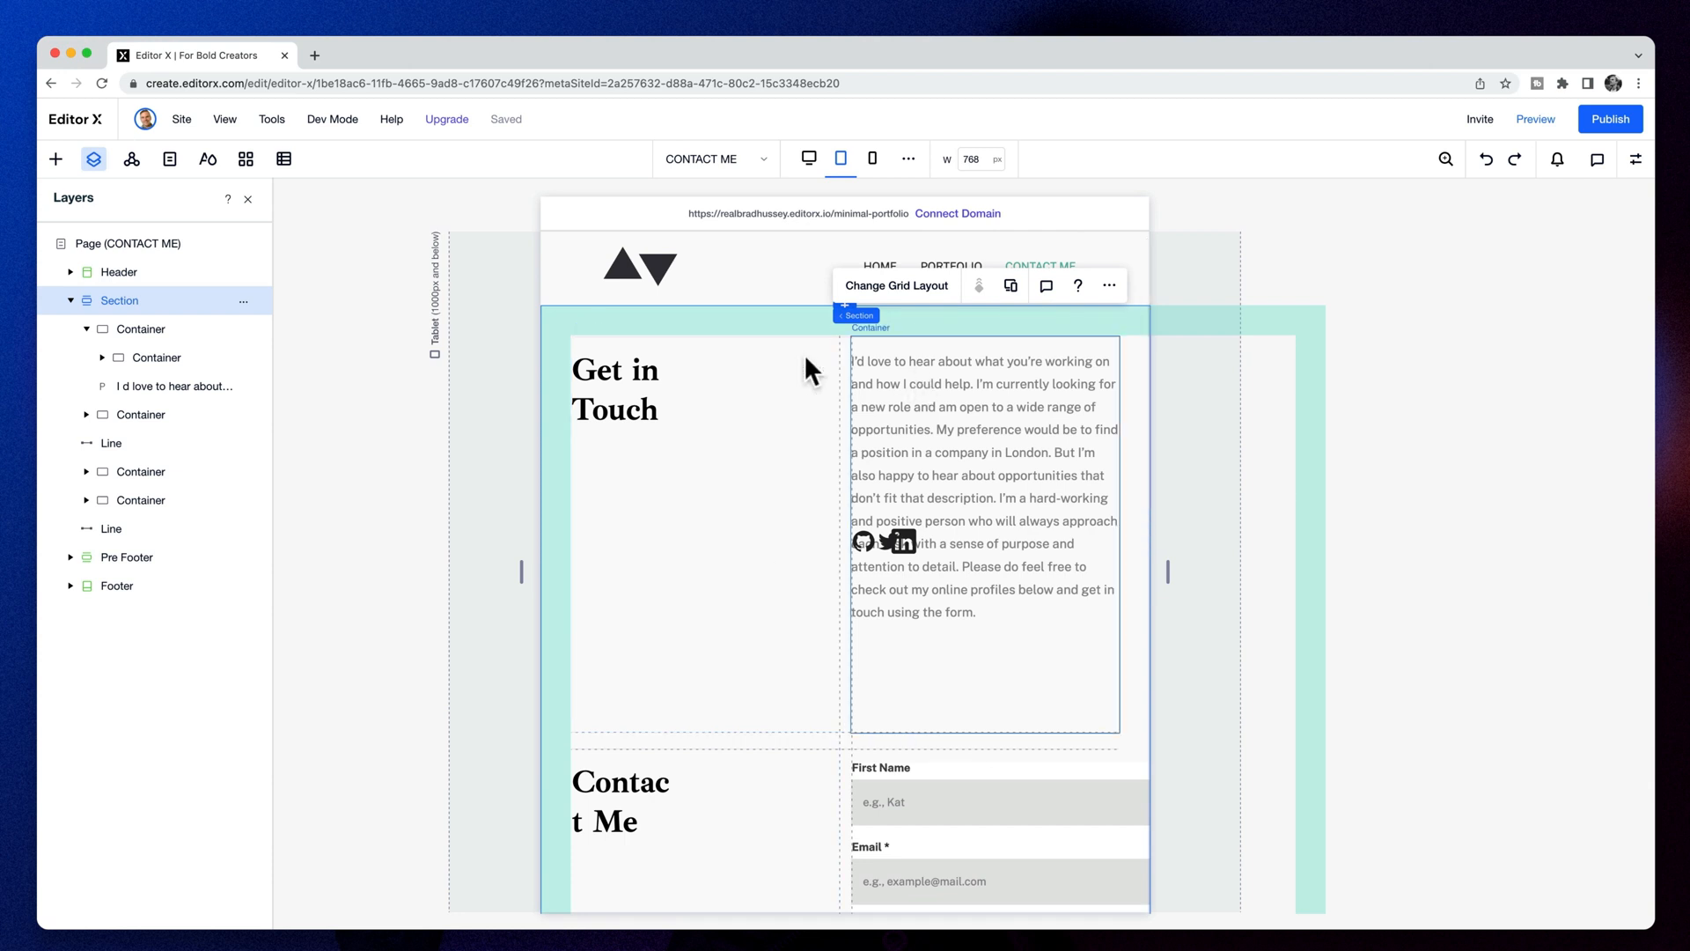
{"action": "left_click", "coordinate": [808, 161]}
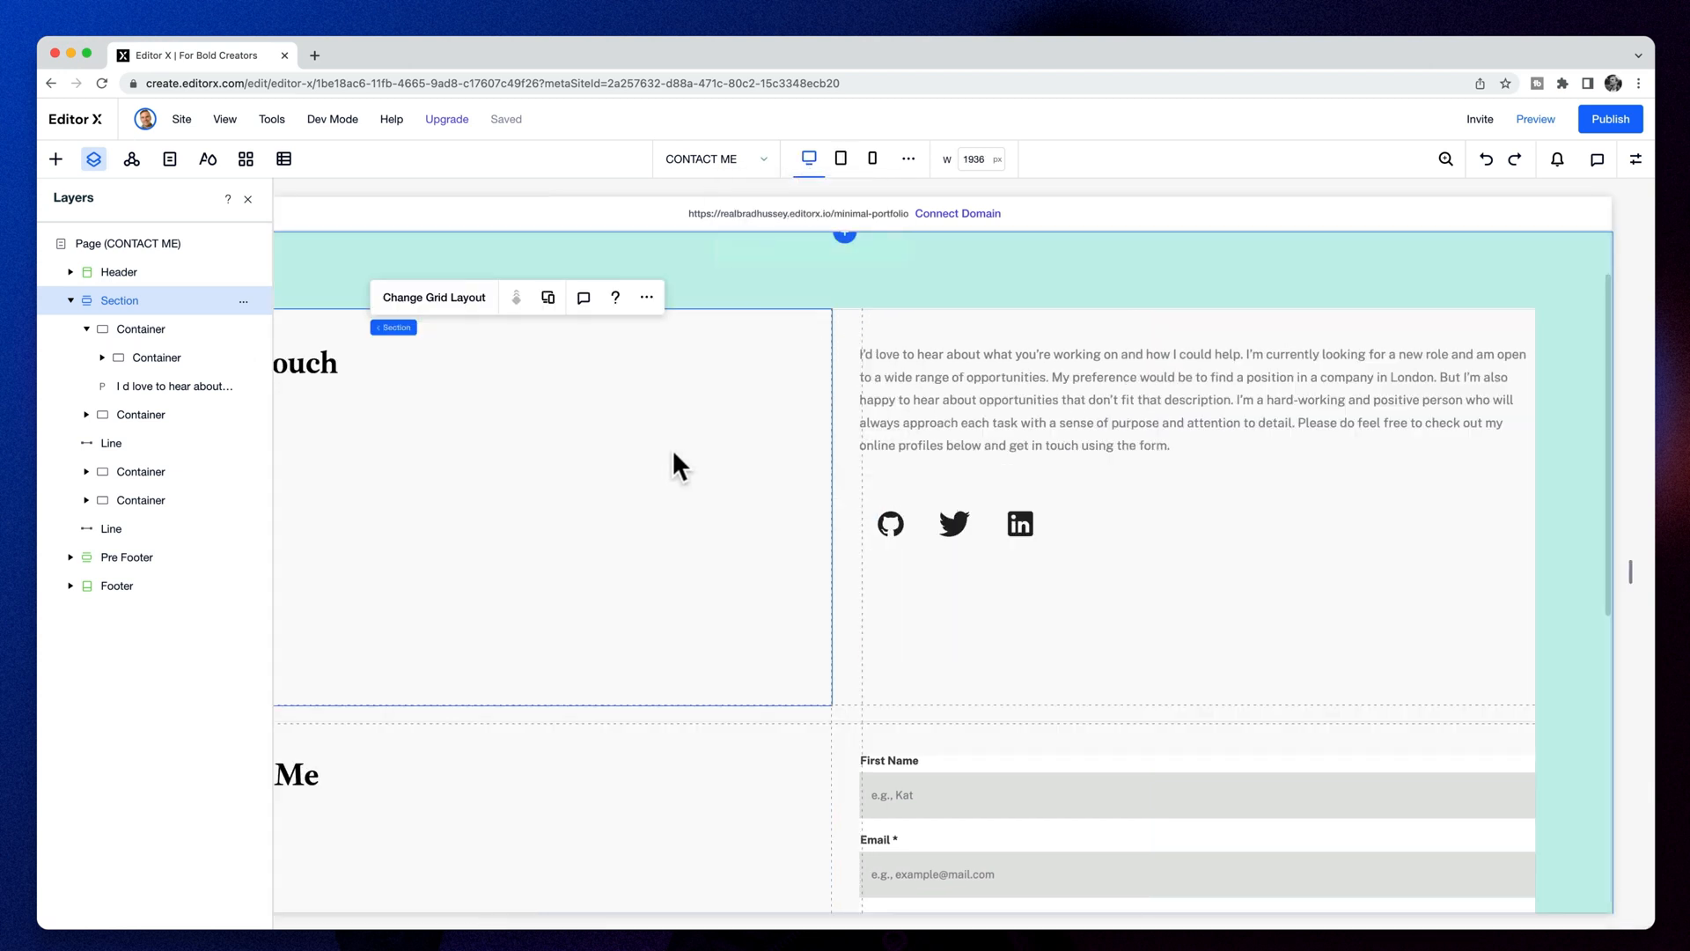
{"action": "scroll", "coordinate": [694, 710], "scroll_direction": "down", "scroll_amount": 3}
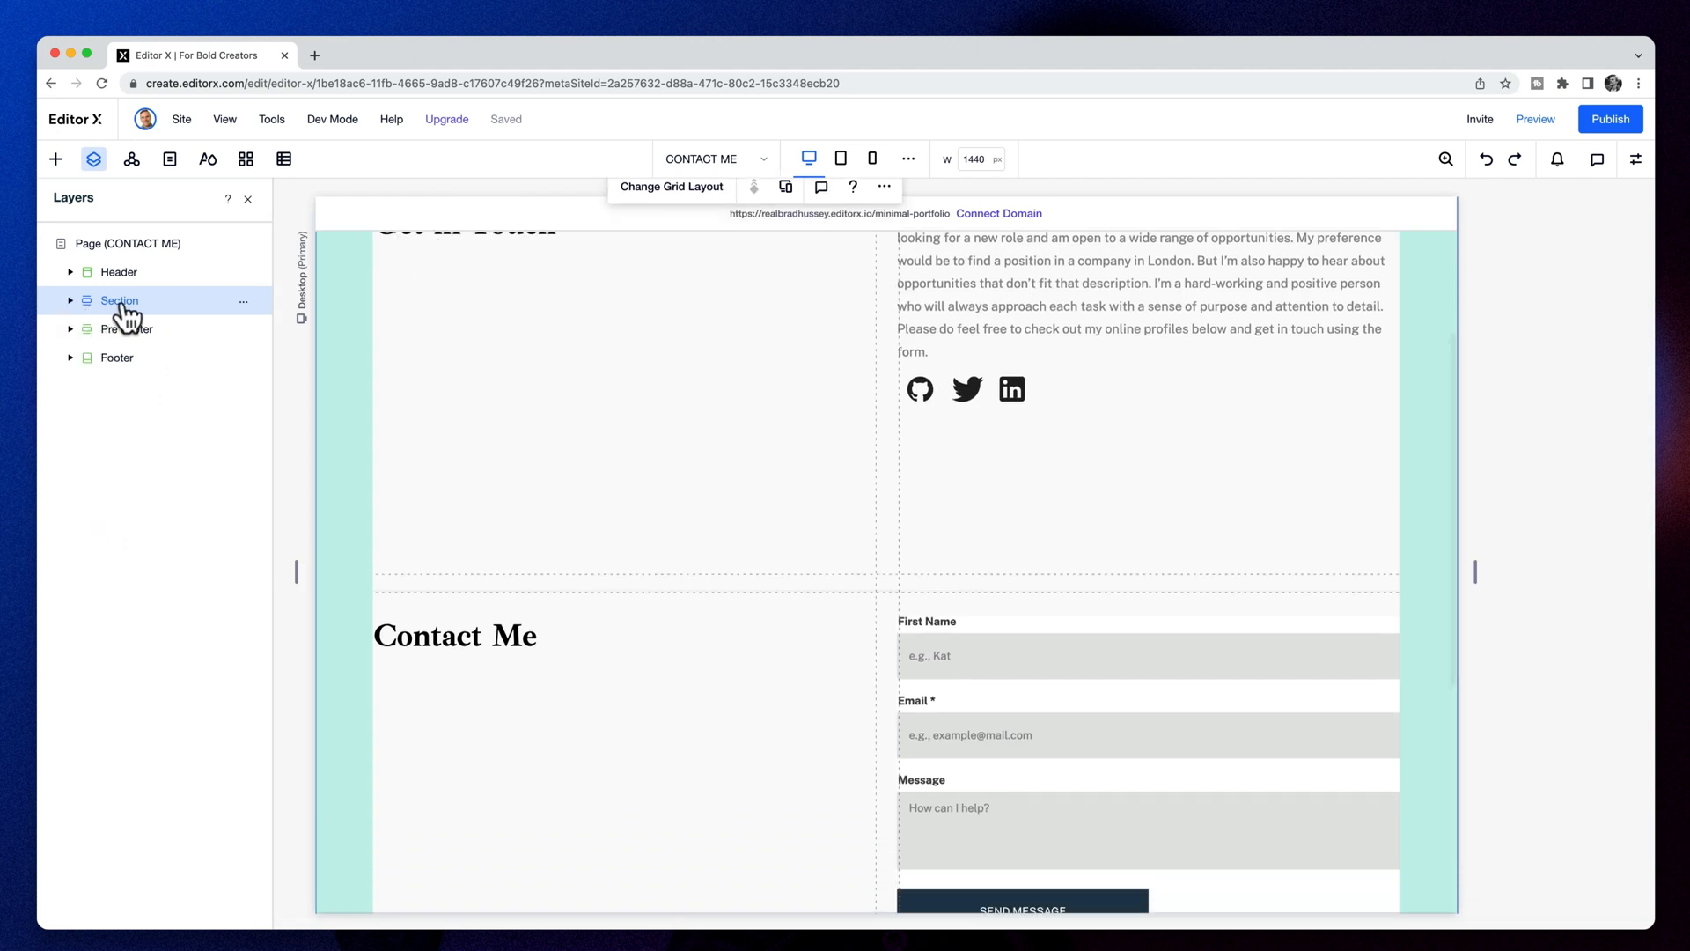
{"action": "scroll", "coordinate": [738, 463], "scroll_direction": "up", "scroll_amount": 2}
{"action": "scroll", "coordinate": [805, 528], "scroll_direction": "down", "scroll_amount": 1}
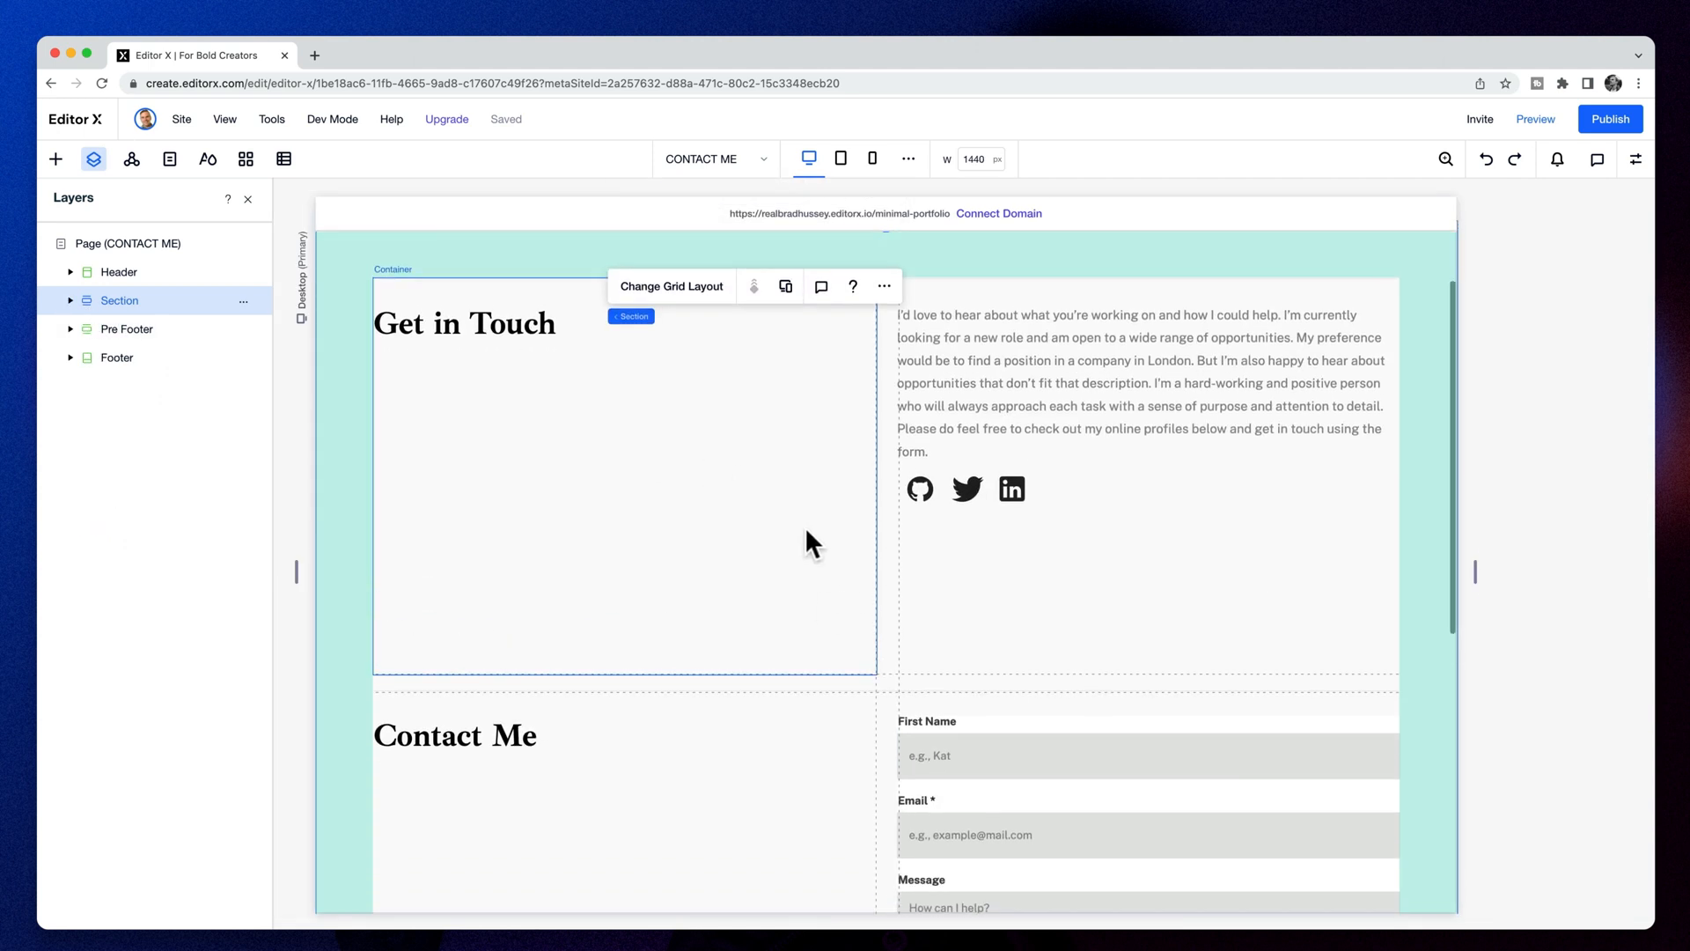
{"action": "double_click", "coordinate": [123, 300]}
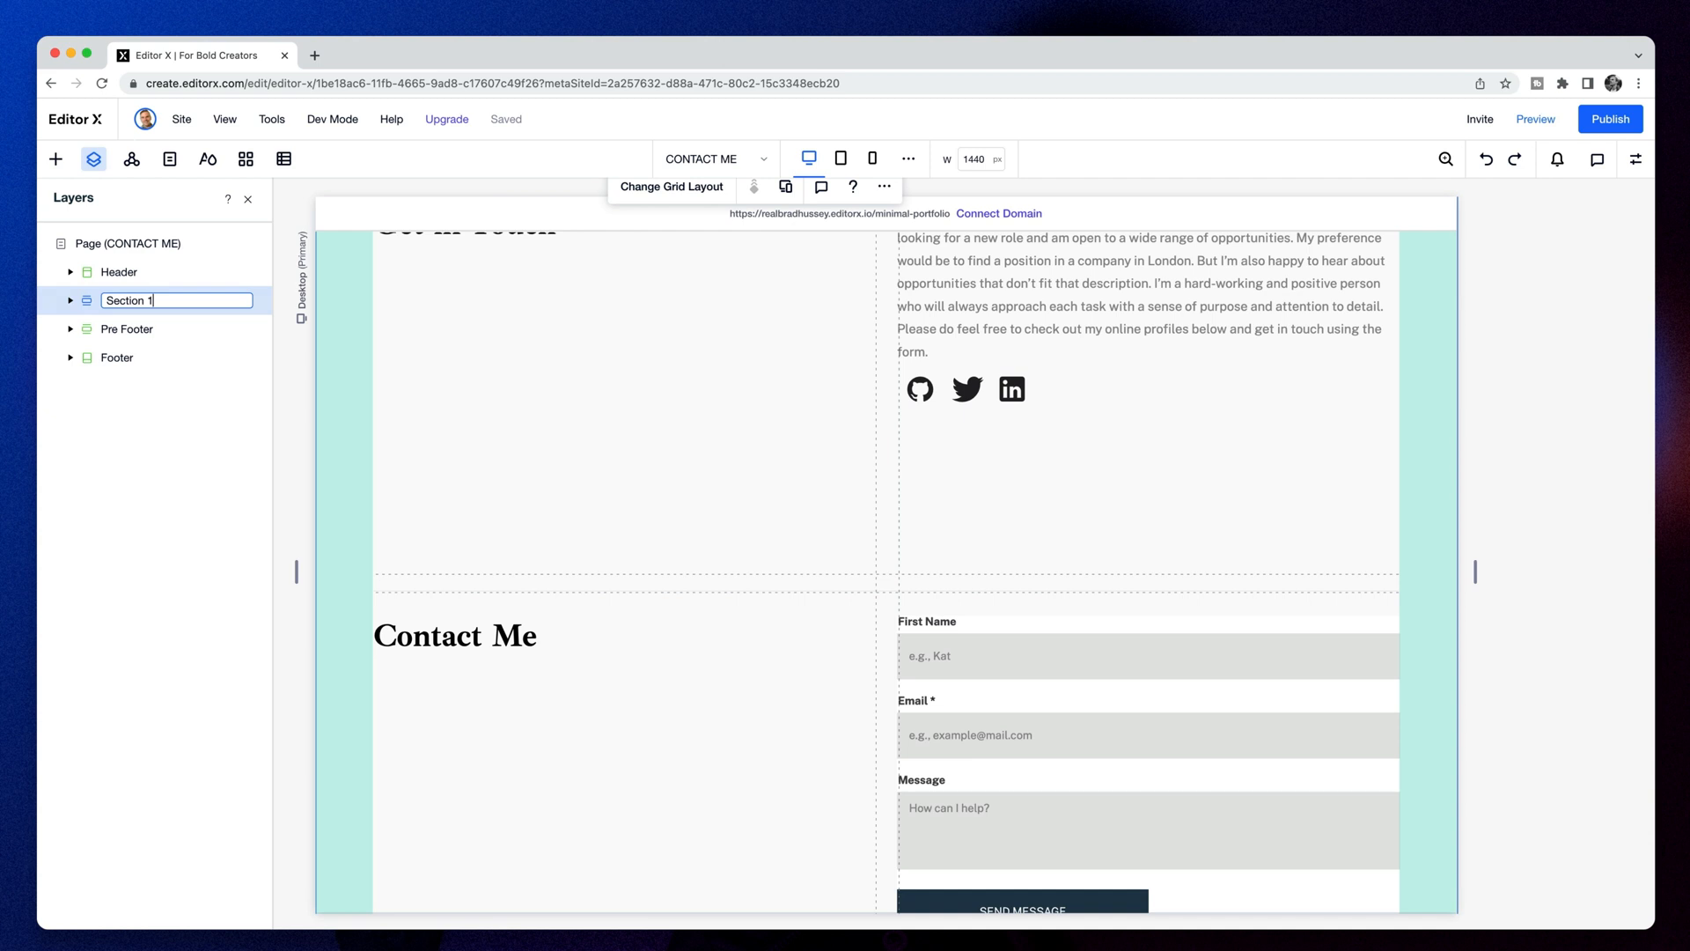
Duplicate Section 1 and rename the copy as Section 2
{"action": "left_click", "coordinate": [244, 301]}
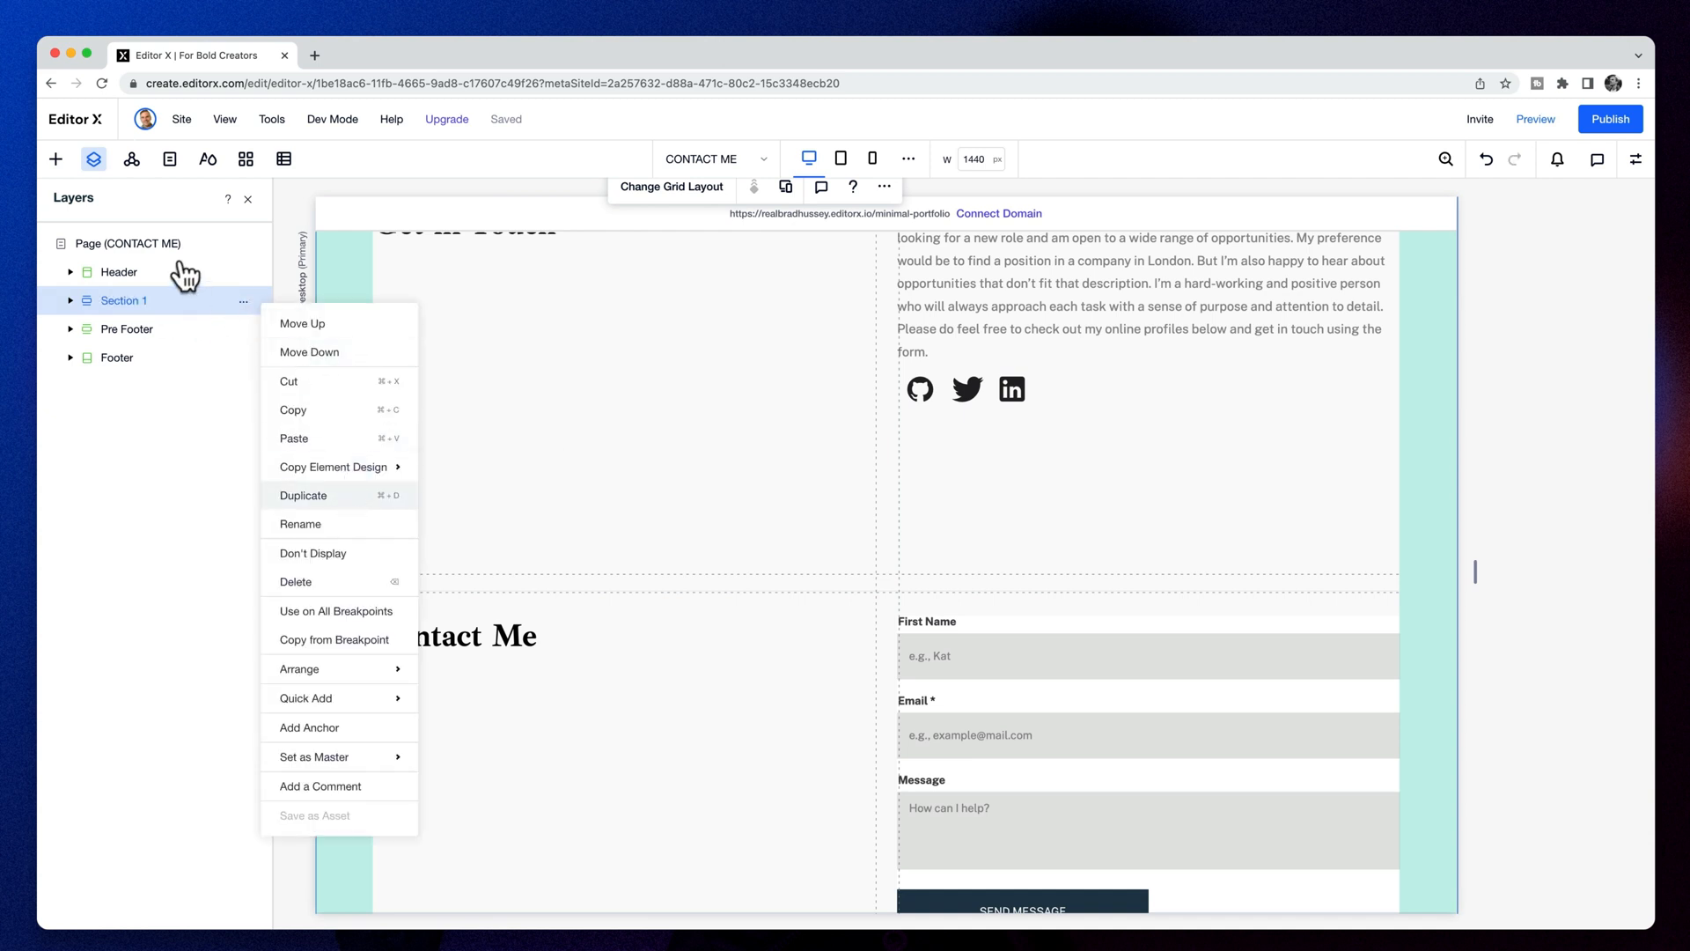
{"action": "key", "text": "super+d"}
{"action": "double_click", "coordinate": [166, 330]}
{"action": "key", "text": "BackSpace"}
{"action": "type", "text": "2"}
{"action": "key", "text": "Return"}
Delete the Contact Me heading container and the contact form container from Section 1
{"action": "scroll", "coordinate": [935, 560], "scroll_direction": "up", "scroll_amount": 8}
{"action": "scroll", "coordinate": [949, 564], "scroll_direction": "down", "scroll_amount": 5}
{"action": "scroll", "coordinate": [943, 557], "scroll_direction": "down", "scroll_amount": 4}
{"action": "scroll", "coordinate": [952, 563], "scroll_direction": "up", "scroll_amount": 6}
{"action": "scroll", "coordinate": [953, 563], "scroll_direction": "down", "scroll_amount": 5}
{"action": "scroll", "coordinate": [953, 564], "scroll_direction": "up", "scroll_amount": 1}
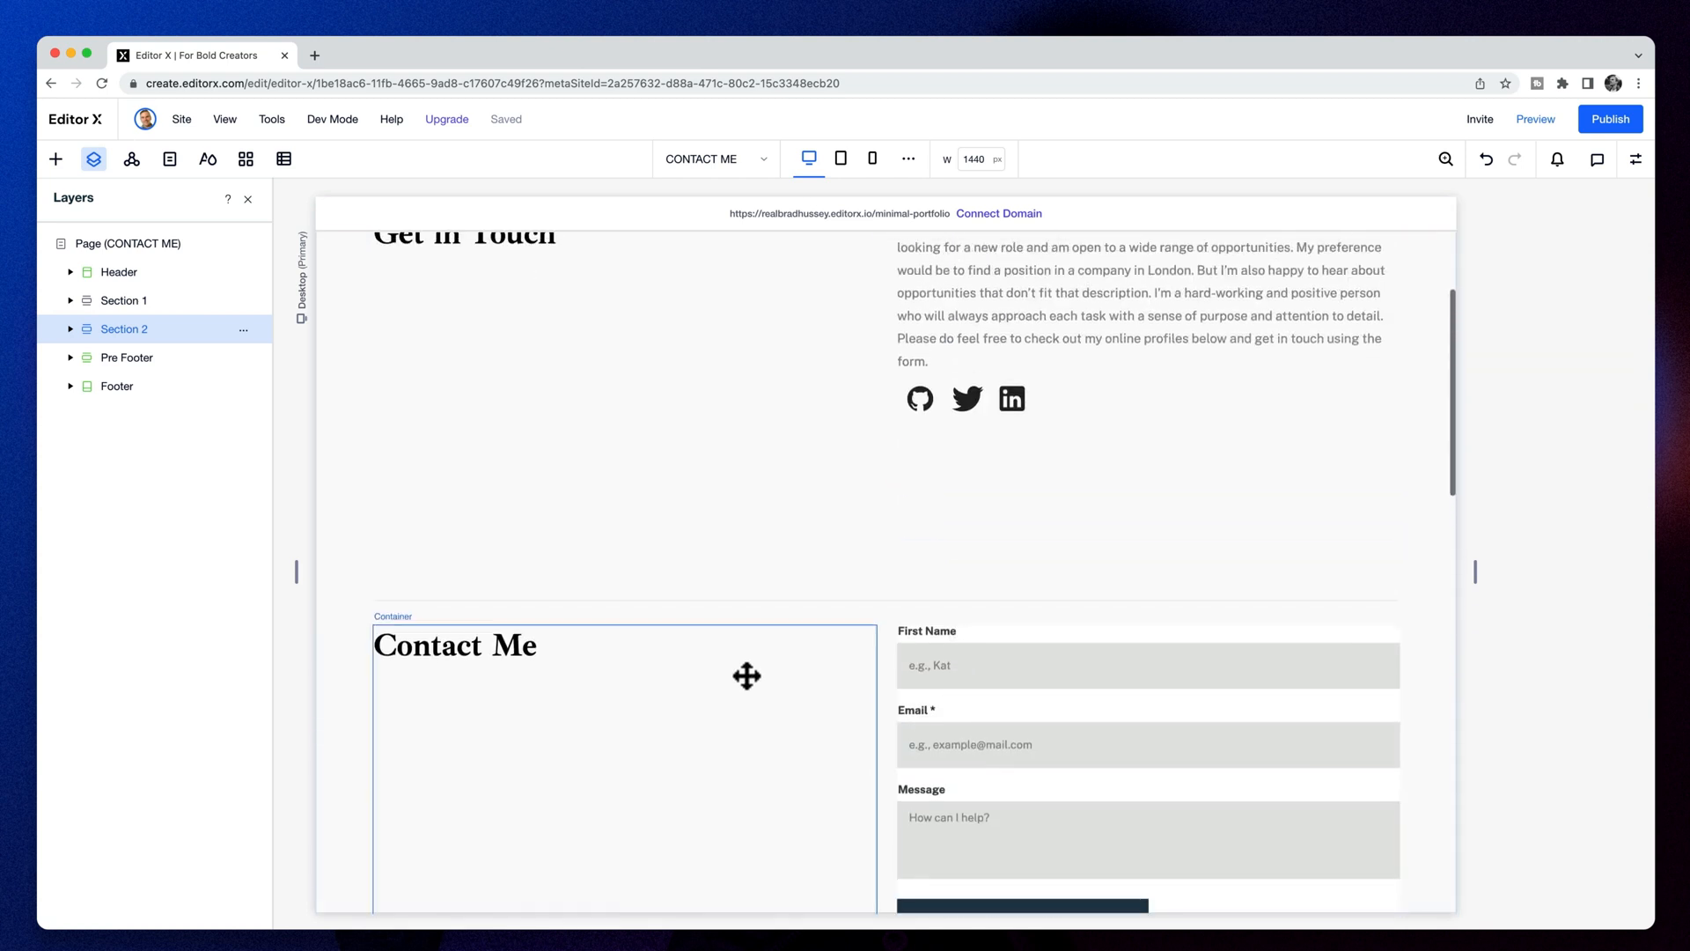
{"action": "left_click", "coordinate": [747, 676]}
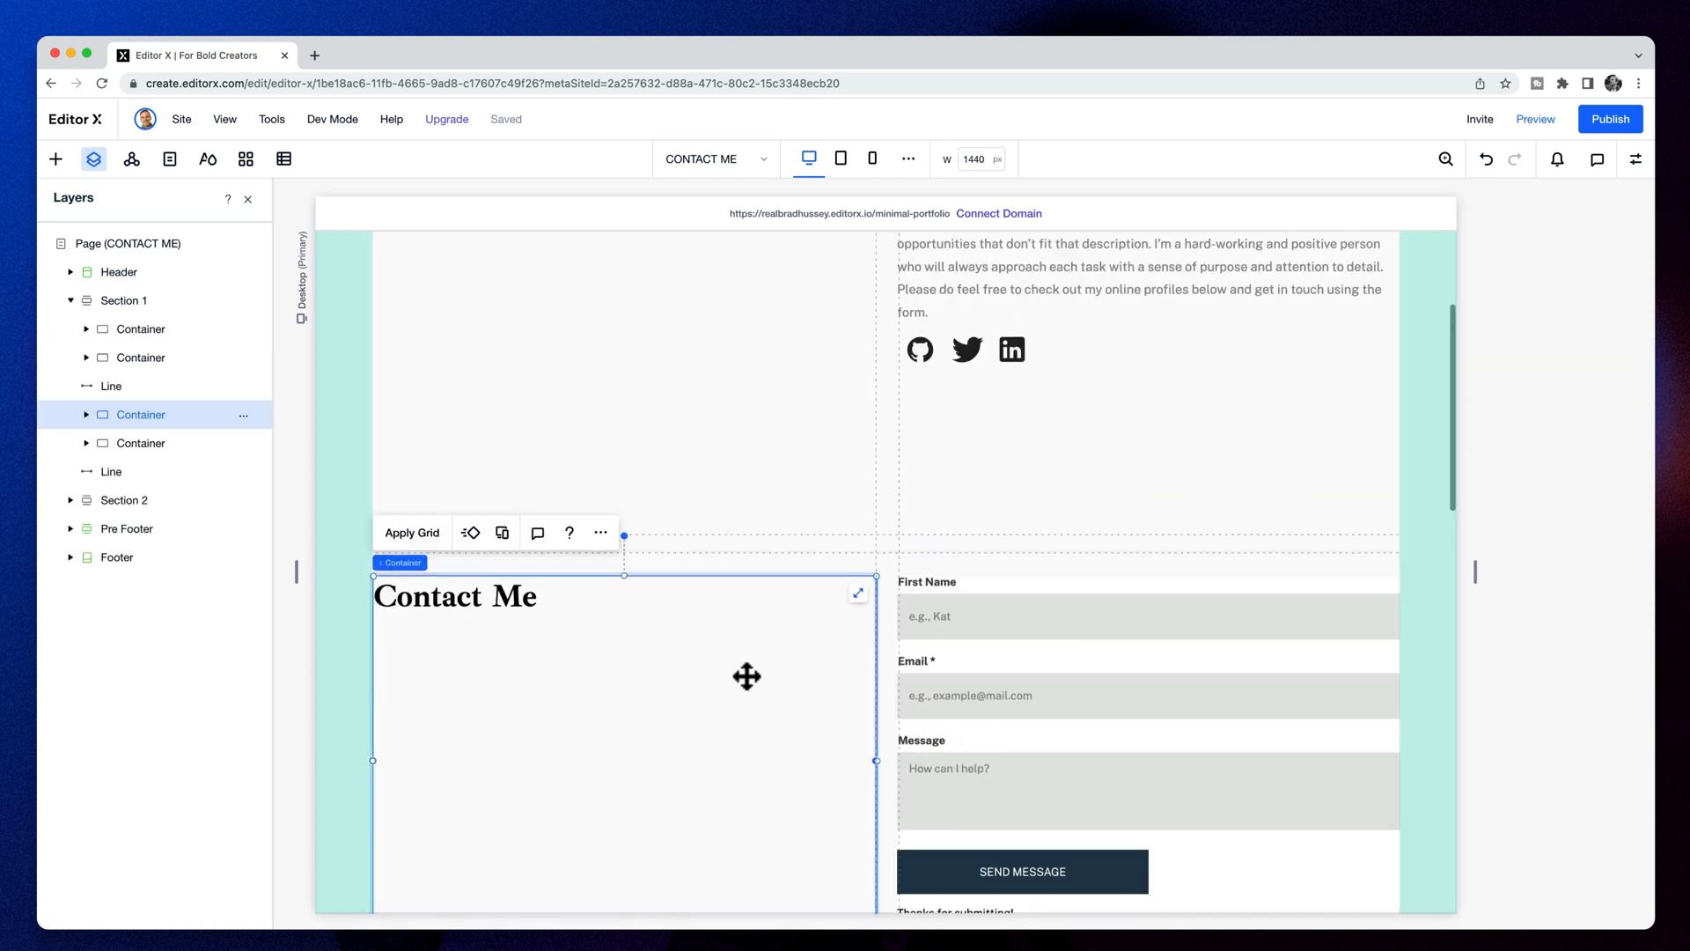
{"action": "key", "text": "Delete"}
{"action": "left_click", "coordinate": [145, 422]}
{"action": "key", "text": "Delete"}
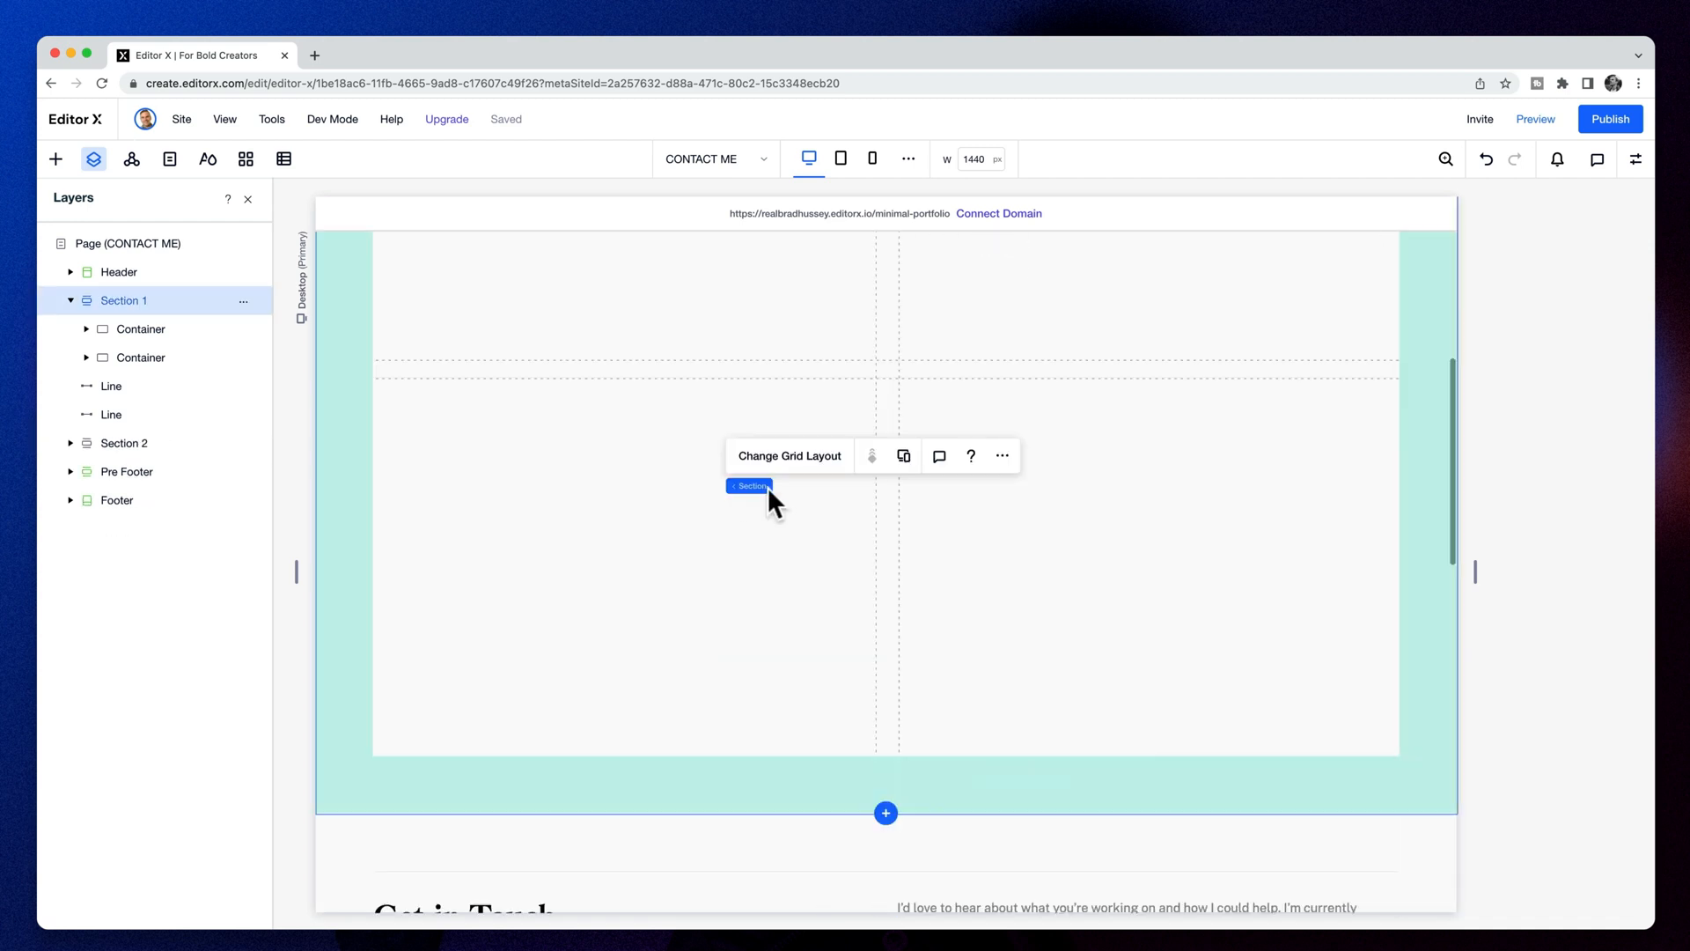
Delete the empty second row from Section 1's grid, keeping the Get in Touch row with its two columns
{"action": "left_click", "coordinate": [1107, 485]}
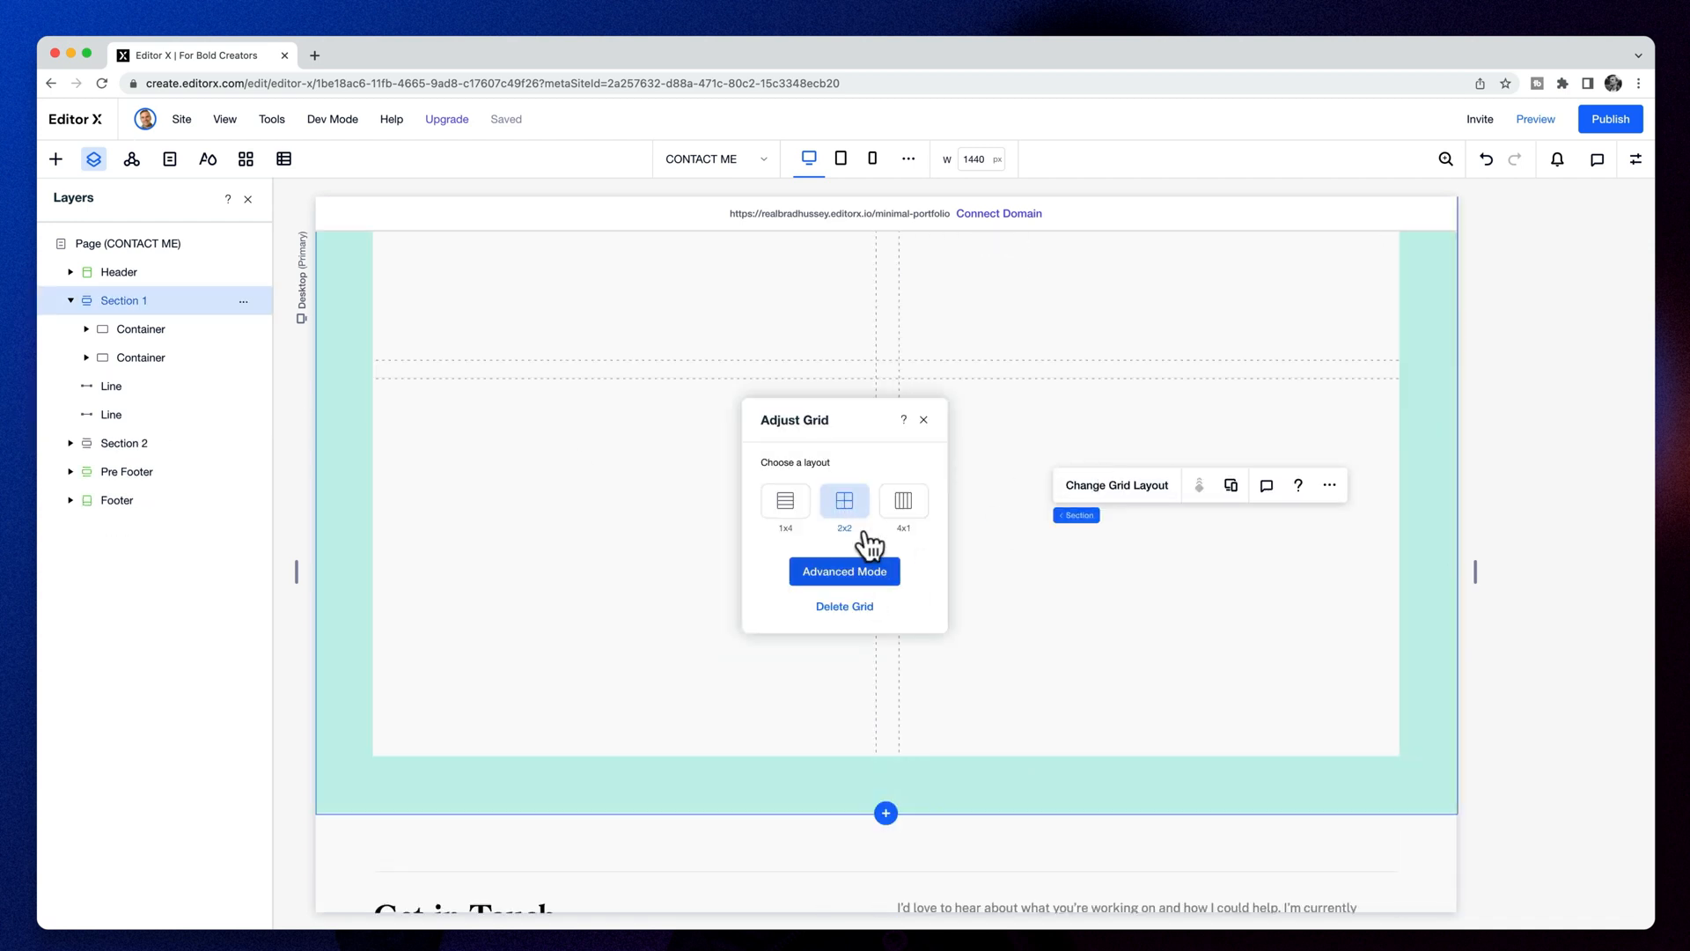
{"action": "left_click", "coordinate": [870, 572]}
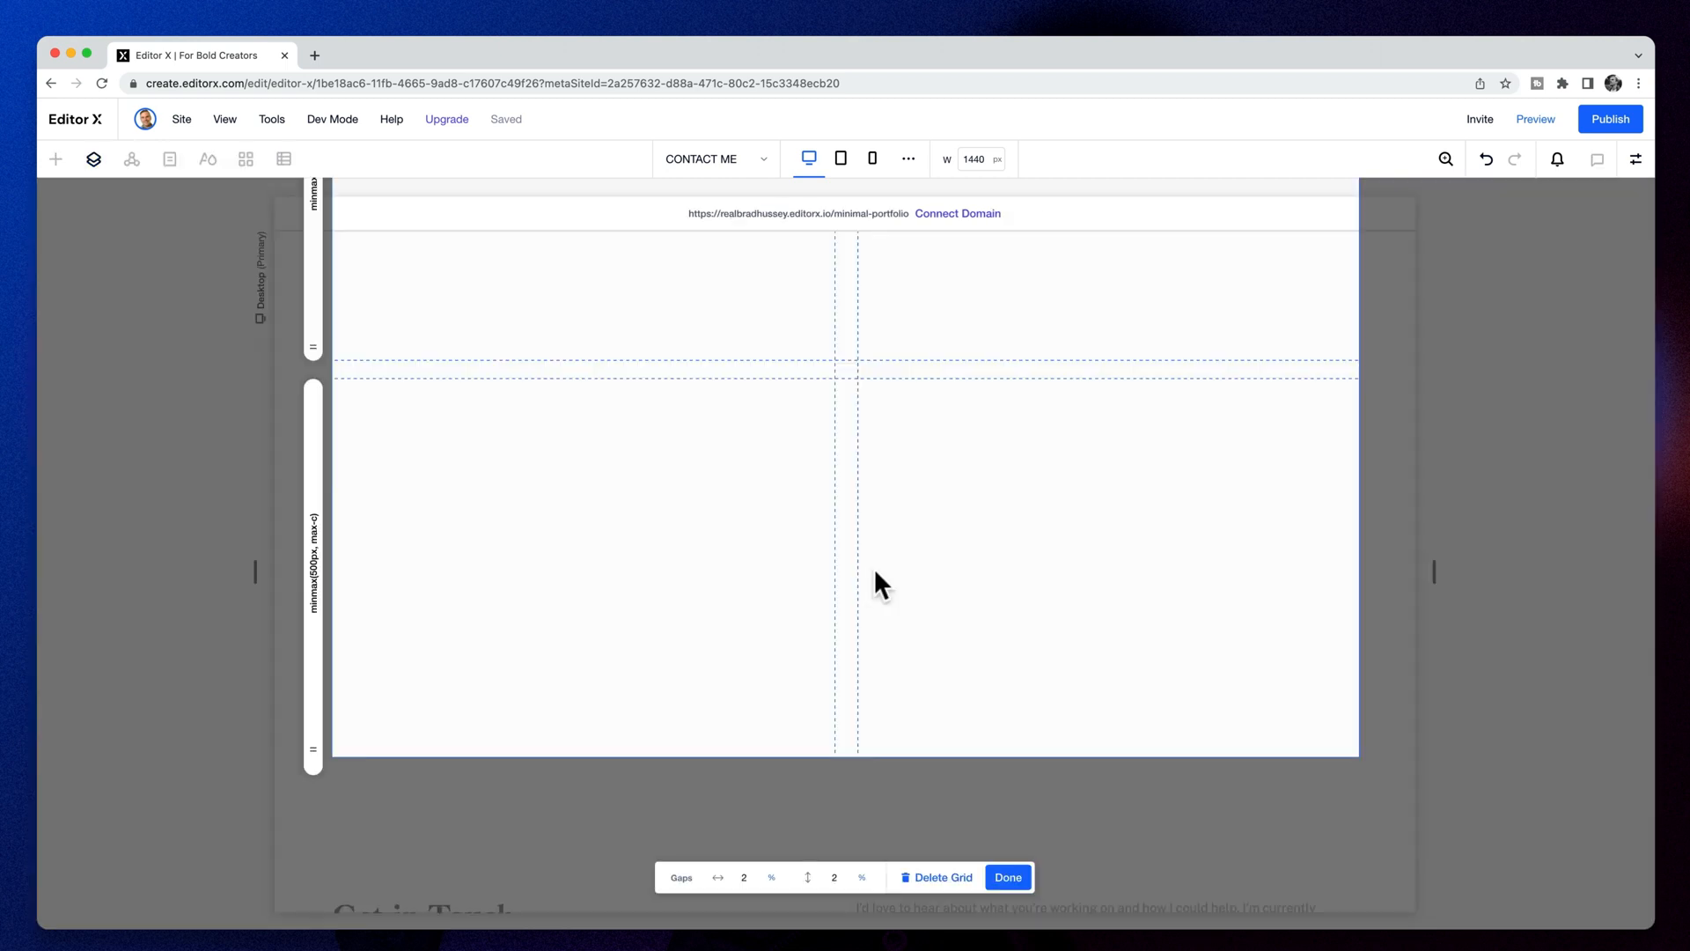
{"action": "scroll", "coordinate": [926, 581], "scroll_direction": "up", "scroll_amount": 4}
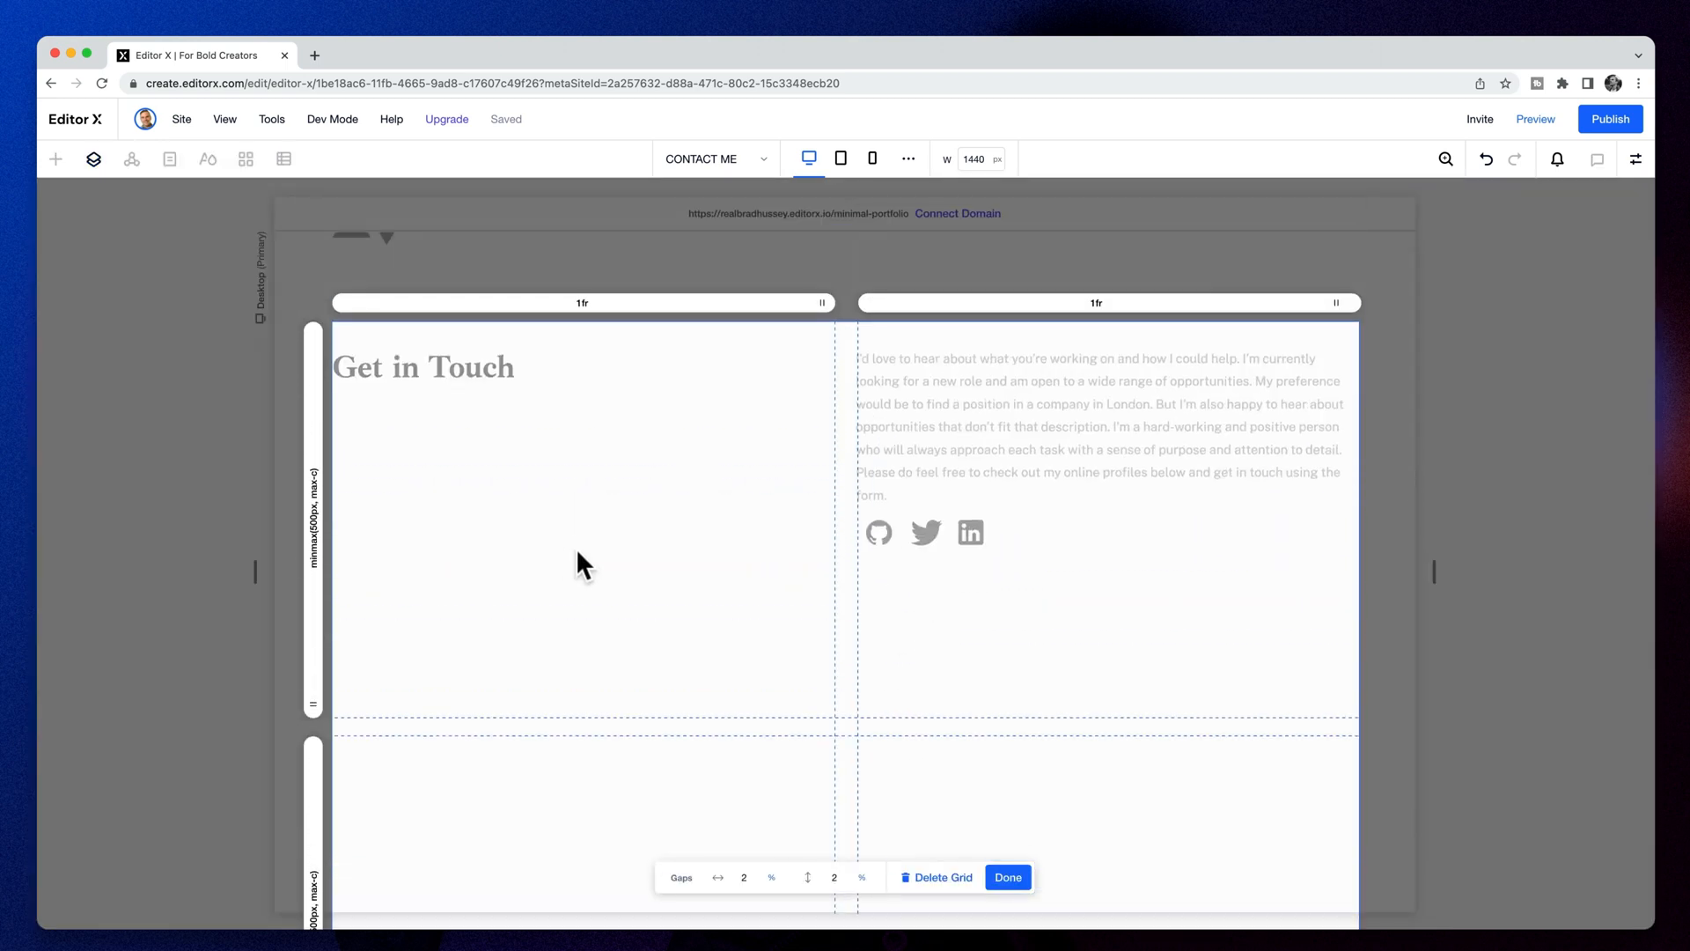
{"action": "scroll", "coordinate": [563, 579], "scroll_direction": "down", "scroll_amount": 3}
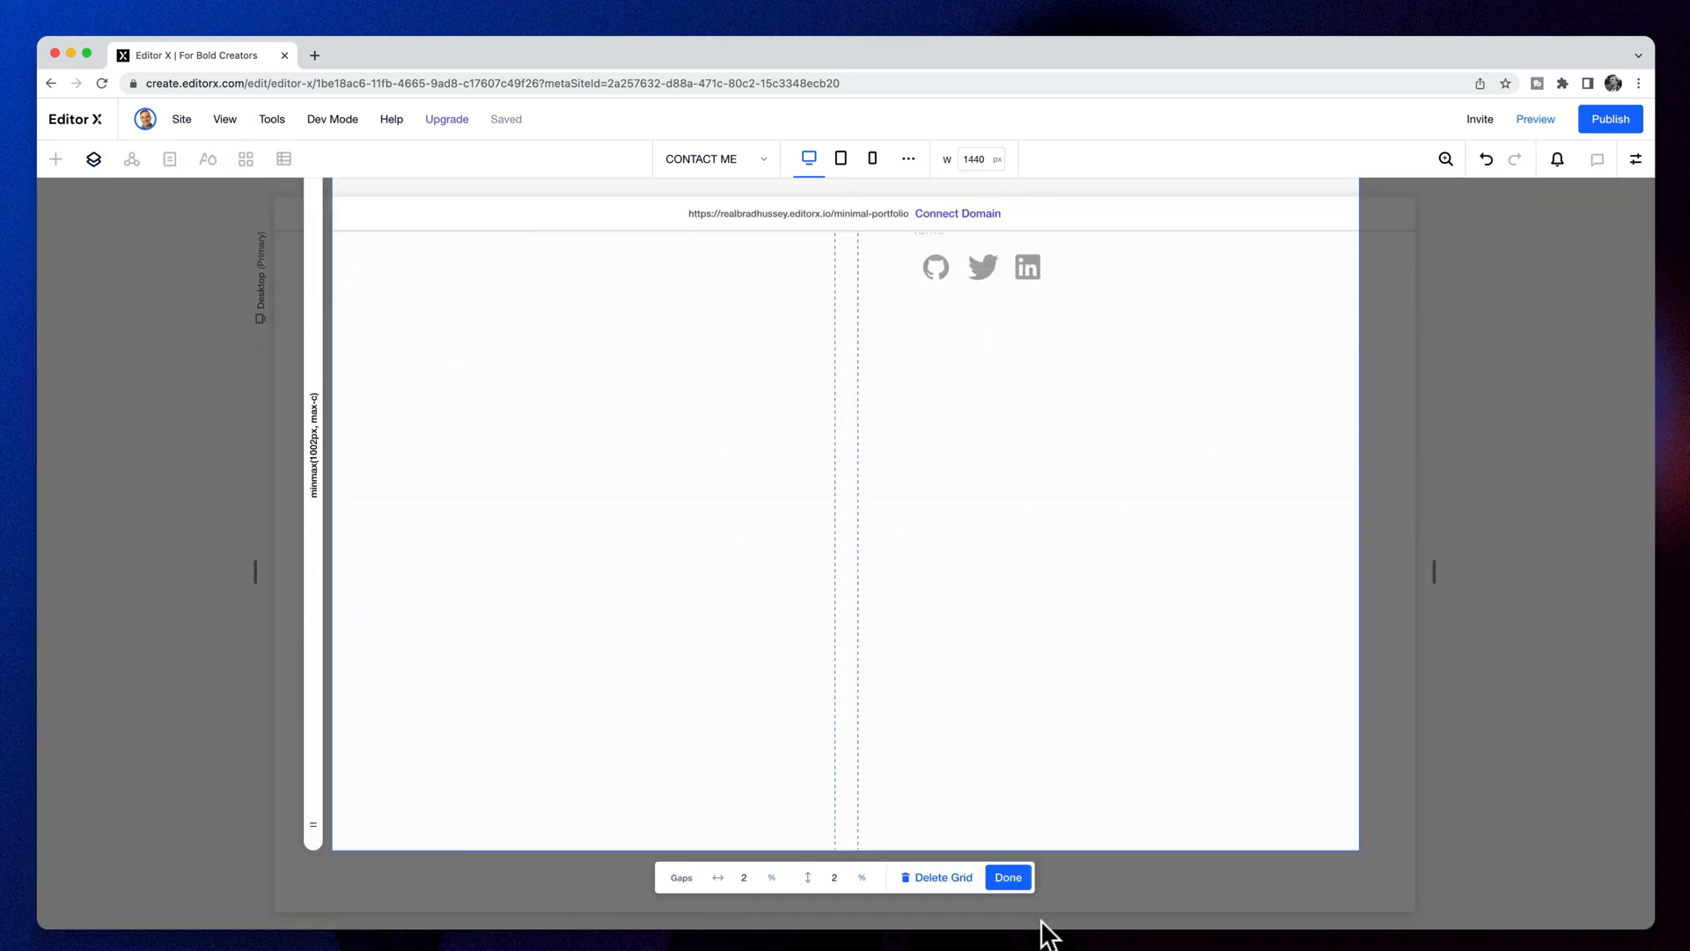
{"action": "left_click", "coordinate": [1009, 877]}
Shorten Section 1 to fit its content and place the social icons below the intro paragraph
{"action": "left_click_drag", "start_coordinate": [1072, 435], "coordinate": [1039, 432]}
{"action": "left_click", "coordinate": [1637, 160]}
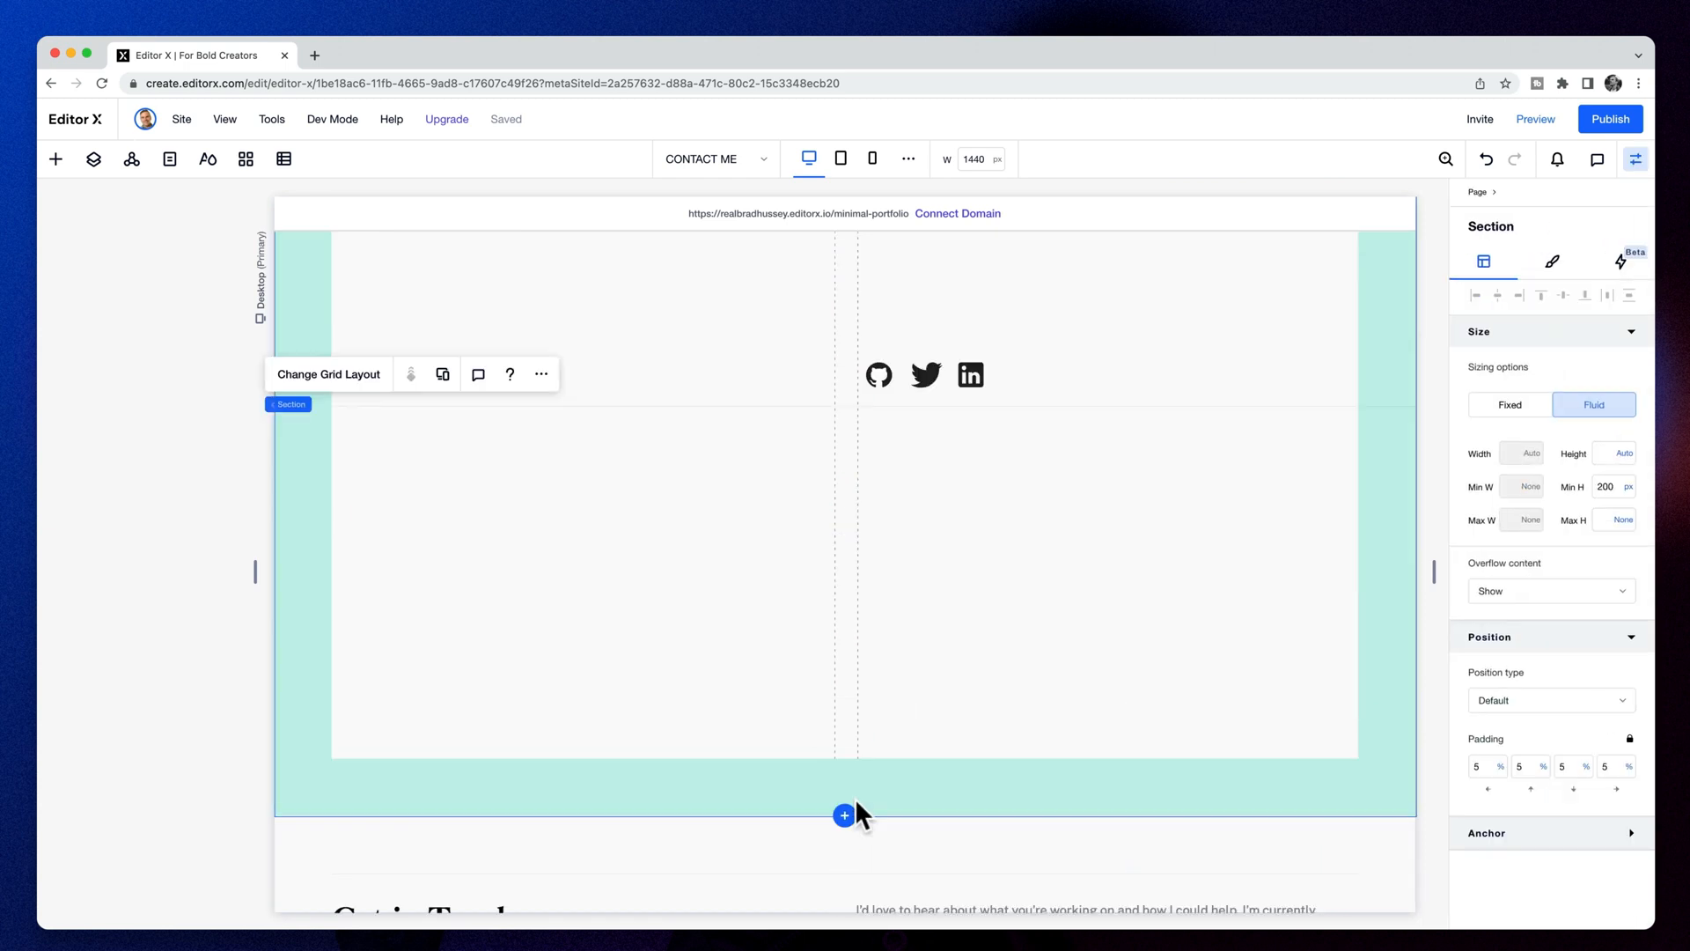
{"action": "left_click_drag", "start_coordinate": [856, 811], "coordinate": [901, 519]}
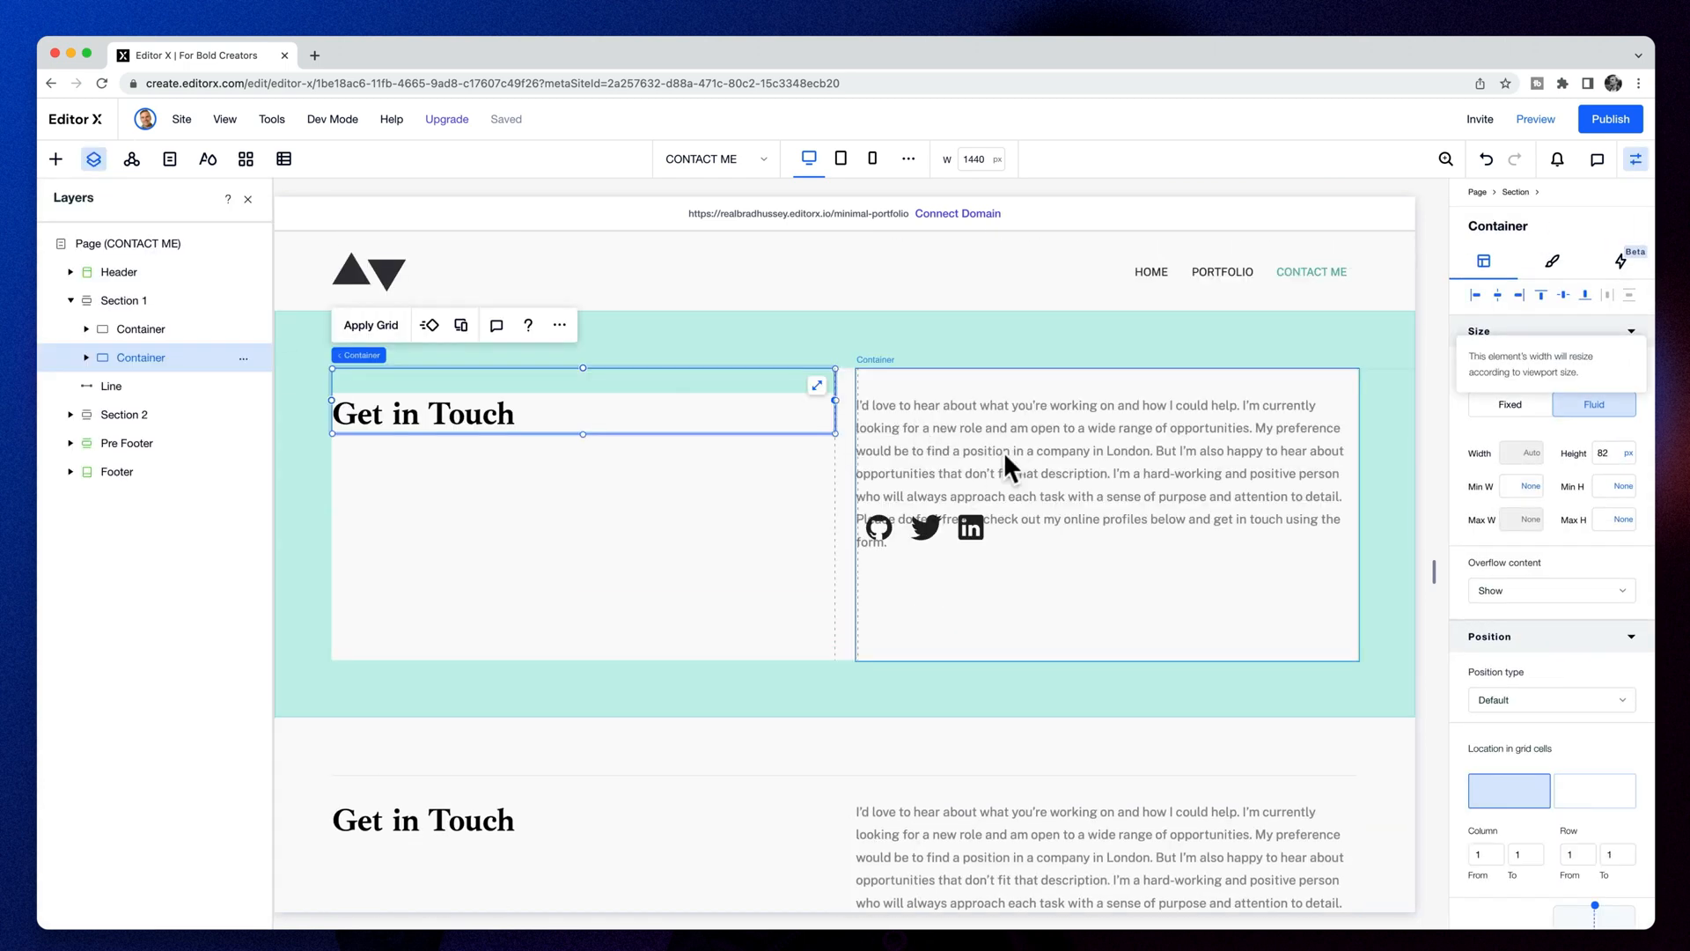
{"action": "scroll", "coordinate": [1532, 857], "scroll_direction": "down", "scroll_amount": 5}
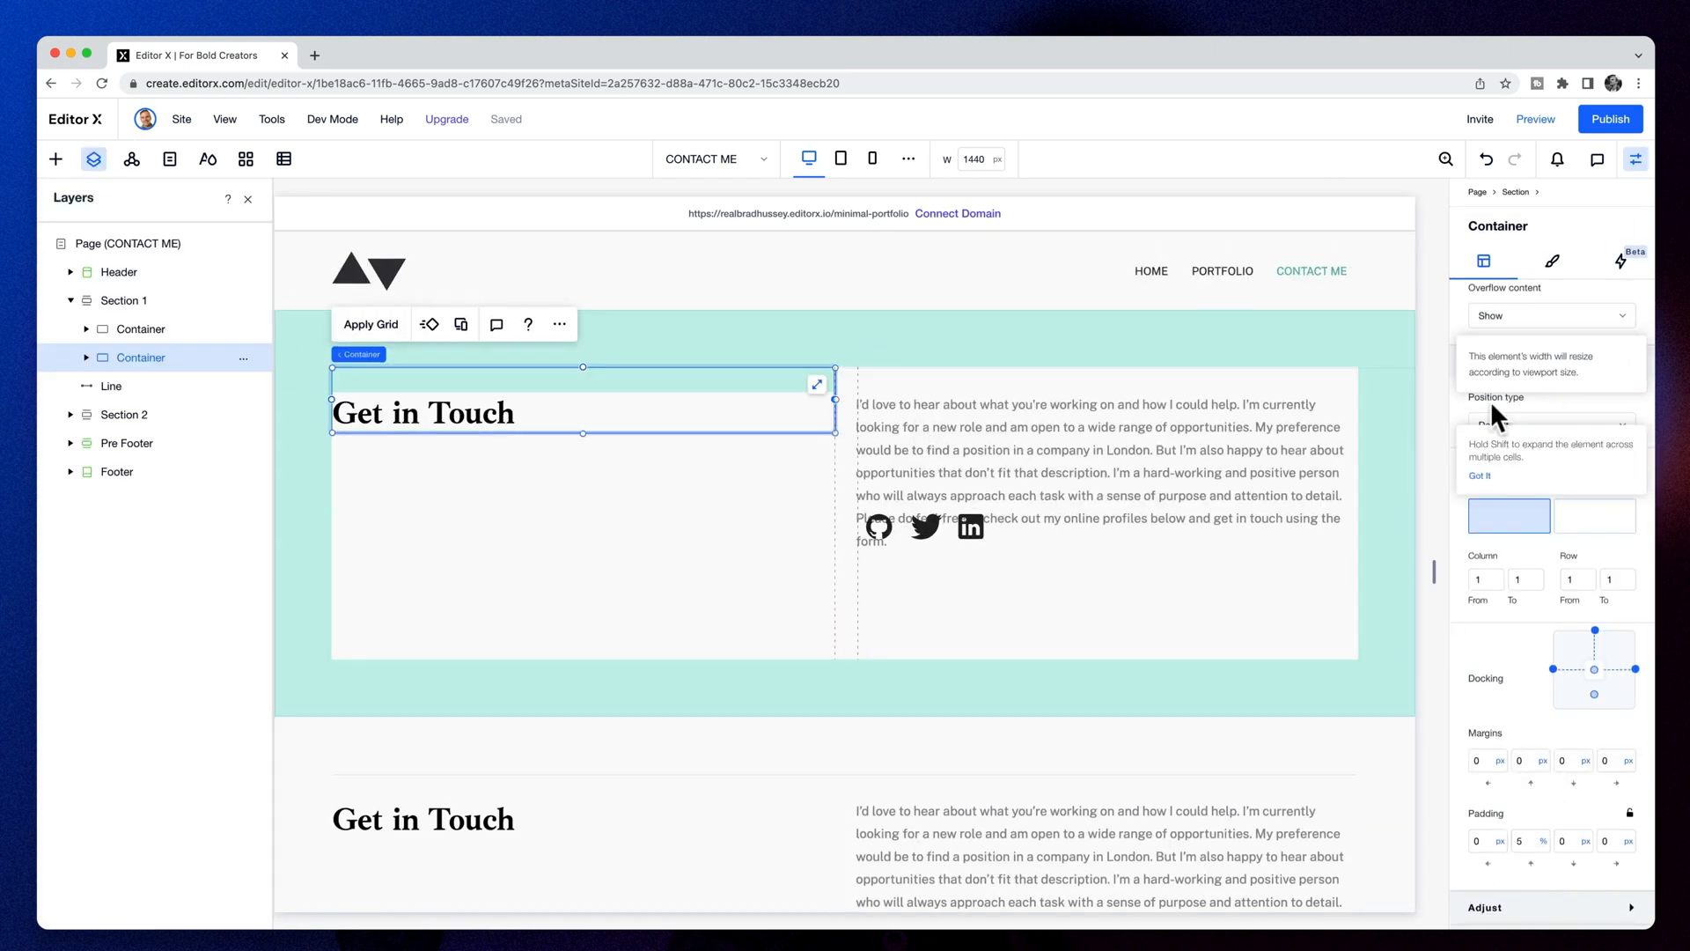
{"action": "left_click_drag", "start_coordinate": [928, 531], "coordinate": [1160, 529]}
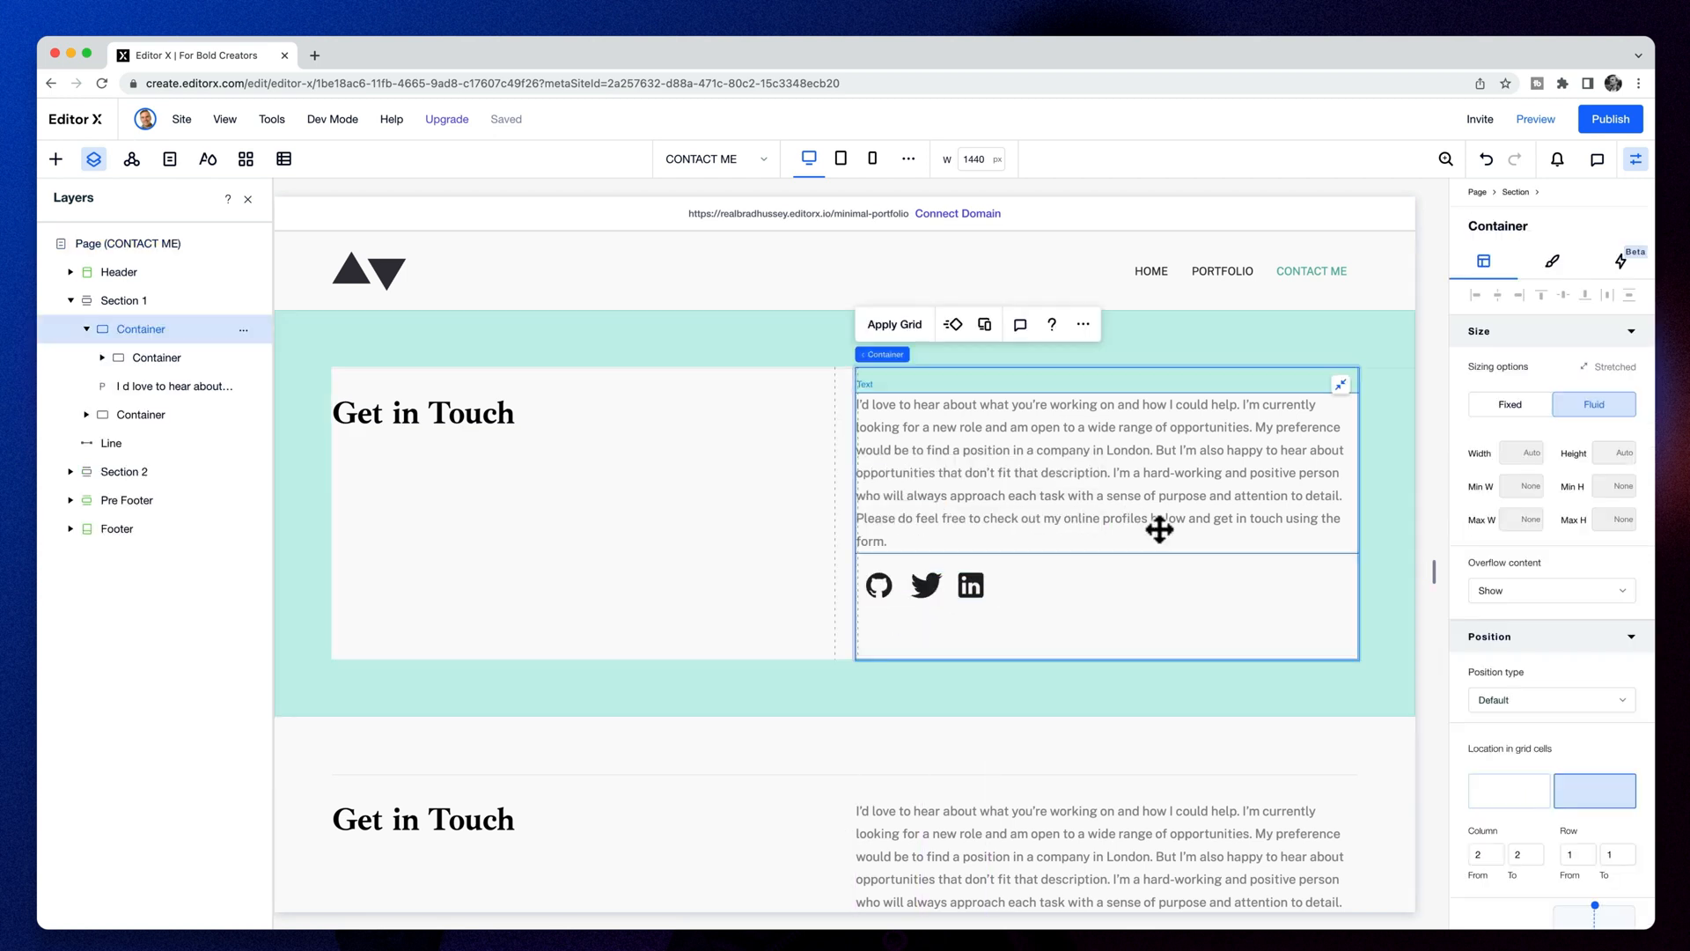
Delete the intro text container and the Get in Touch heading container from Section 2
{"action": "left_click", "coordinate": [176, 442]}
{"action": "scroll", "coordinate": [1434, 448], "scroll_direction": "down", "scroll_amount": 6}
{"action": "scroll", "coordinate": [1277, 435], "scroll_direction": "up", "scroll_amount": 1}
{"action": "left_click", "coordinate": [1205, 433]}
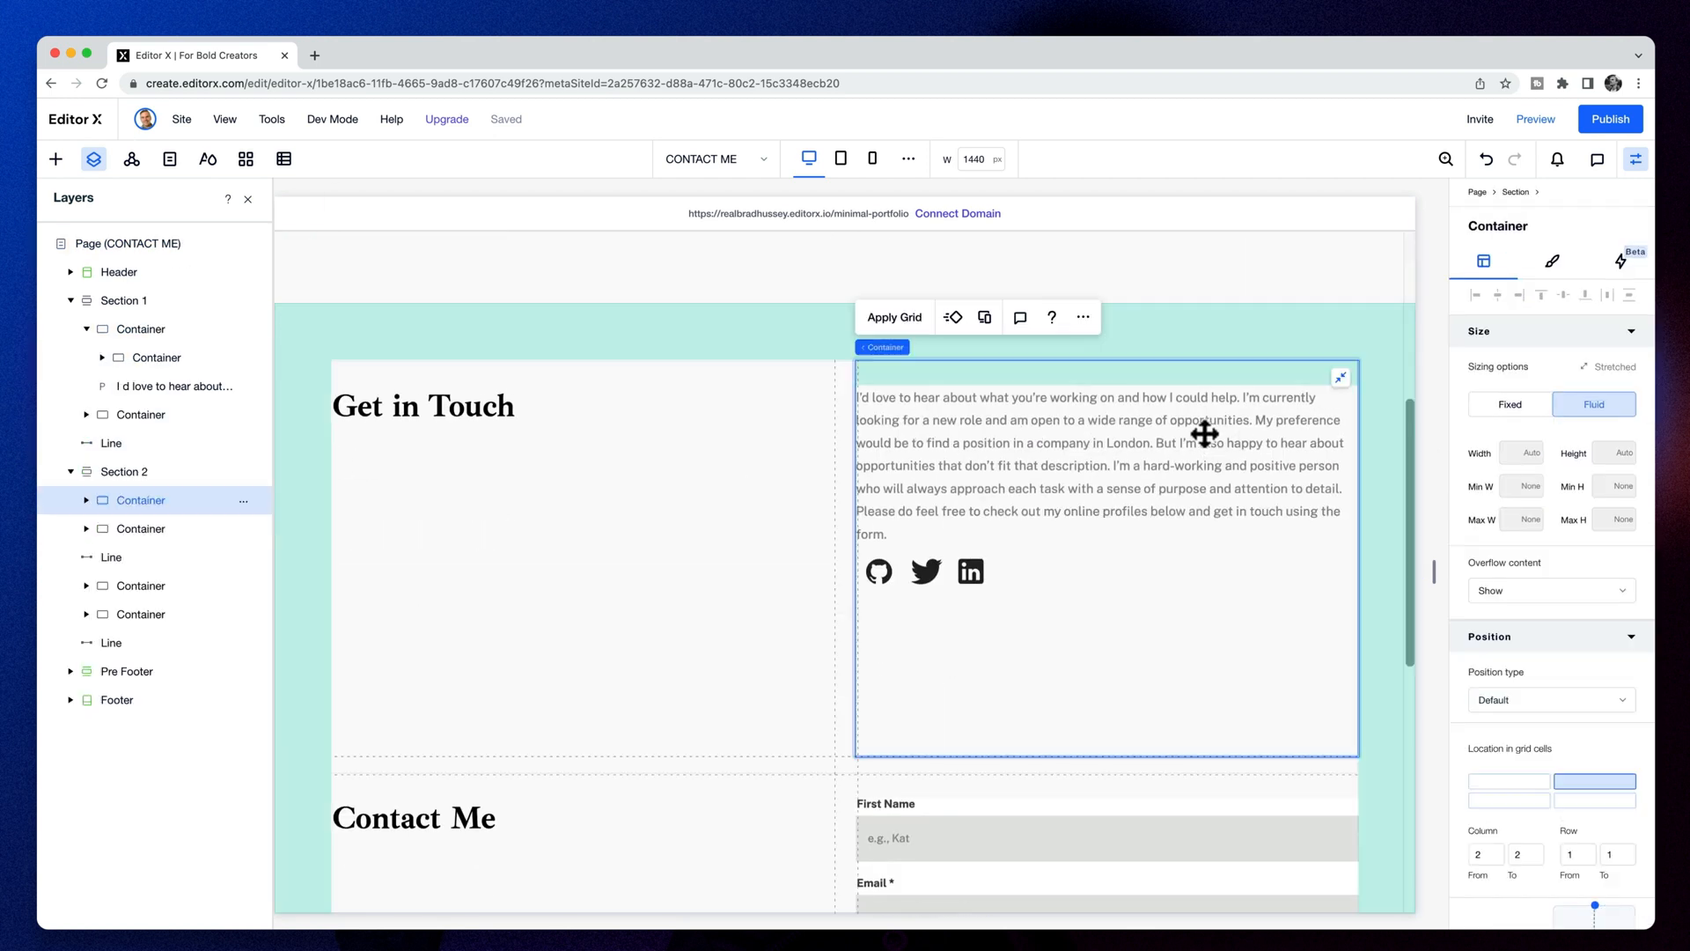
{"action": "key", "text": "Delete"}
{"action": "left_click", "coordinate": [674, 449]}
{"action": "key", "text": "Delete"}
Delete the empty first row from Section 2's grid, above the Contact Me heading and form
{"action": "left_click", "coordinate": [1075, 440]}
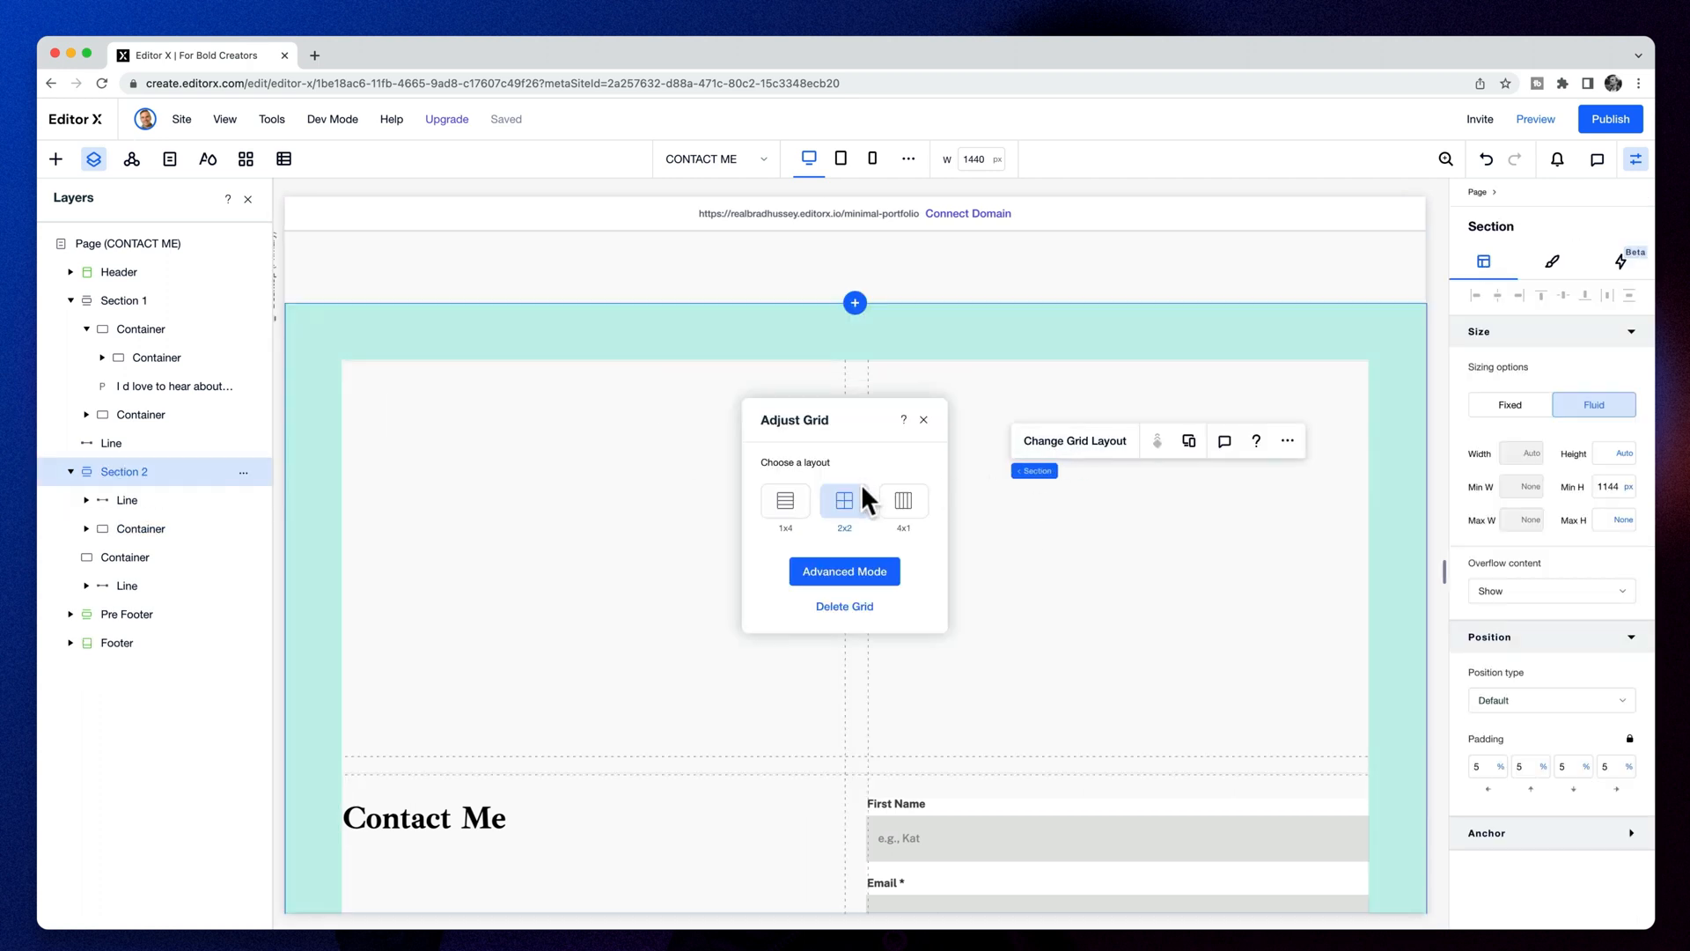
{"action": "left_click", "coordinate": [867, 581]}
{"action": "left_click", "coordinate": [317, 581]}
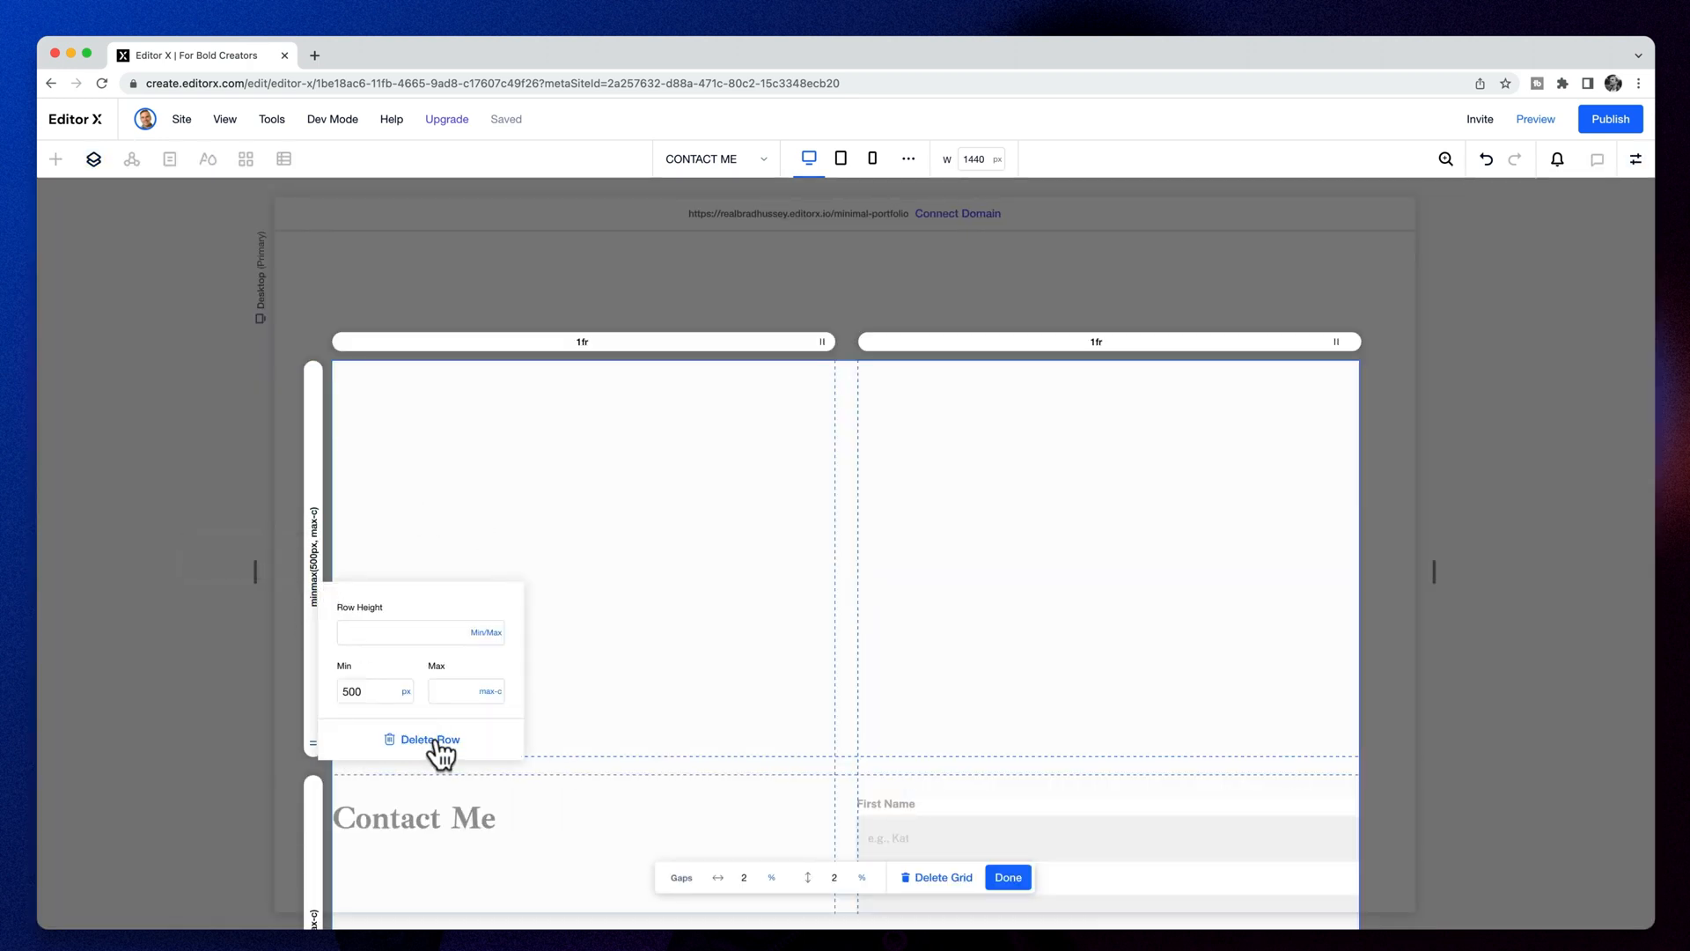
{"action": "left_click", "coordinate": [437, 742]}
{"action": "left_click", "coordinate": [1008, 878]}
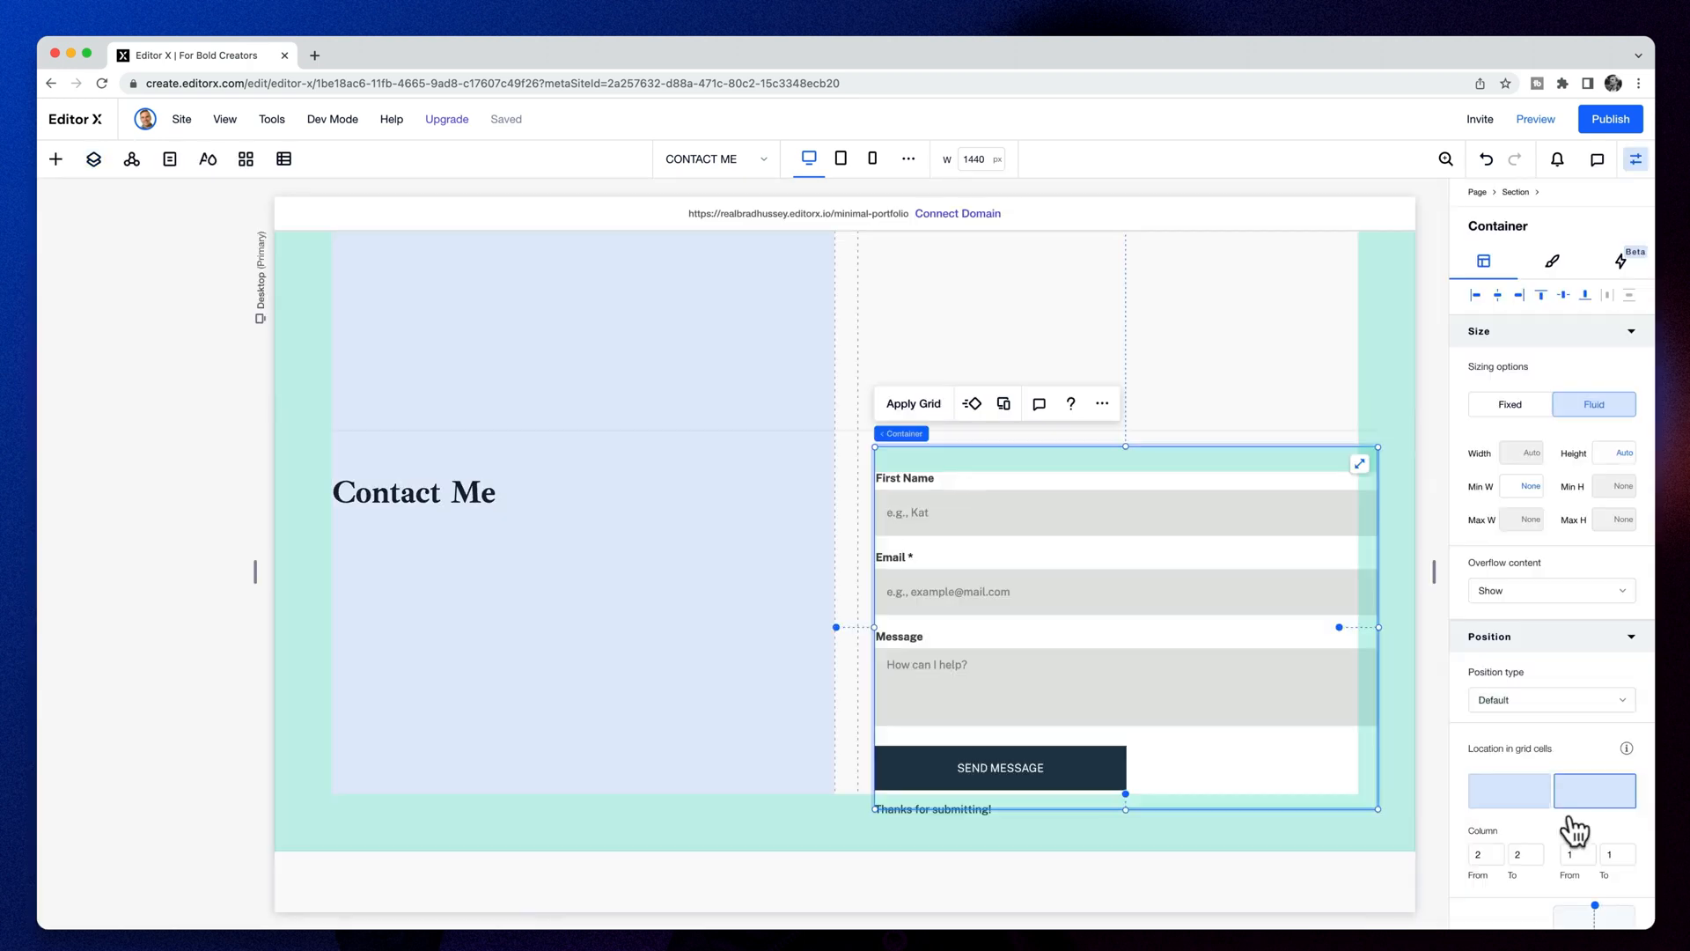
Place the contact form container in the second grid column of Section 2 and adjust its docking
{"action": "left_click", "coordinate": [1574, 805]}
{"action": "scroll", "coordinate": [1577, 797], "scroll_direction": "down", "scroll_amount": 3}
{"action": "left_click", "coordinate": [1595, 679]}
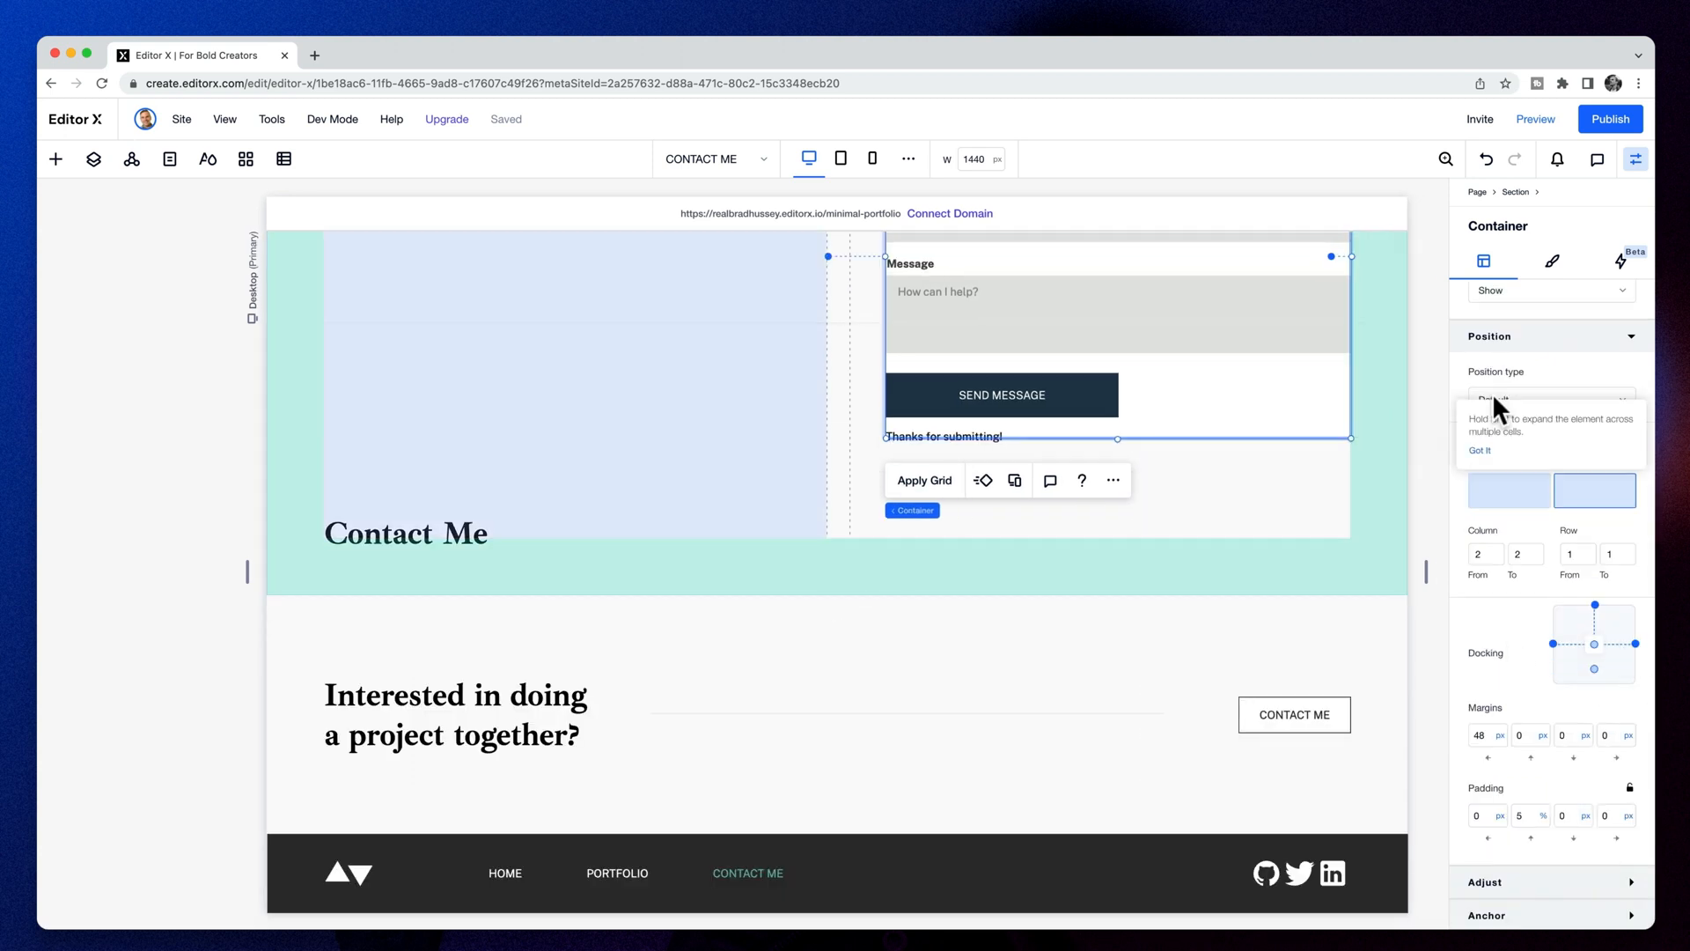
{"action": "left_click", "coordinate": [1582, 669]}
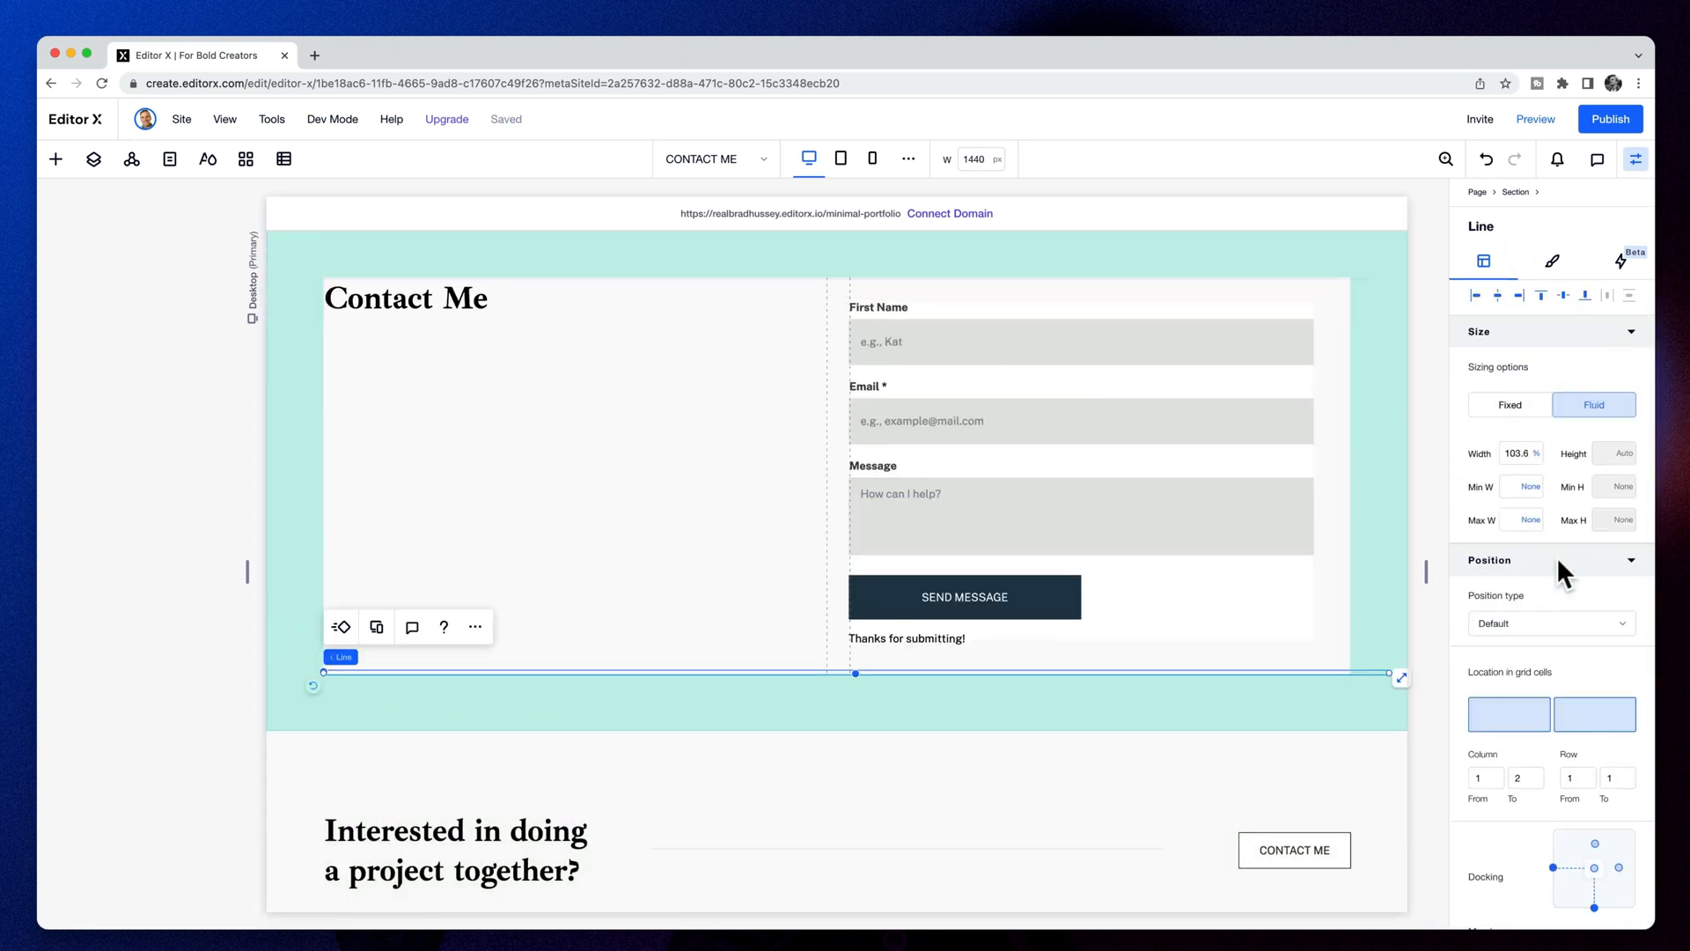
{"action": "left_click", "coordinate": [1428, 664]}
{"action": "scroll", "coordinate": [1355, 545], "scroll_direction": "up", "scroll_amount": 2}
{"action": "left_click", "coordinate": [1286, 421]}
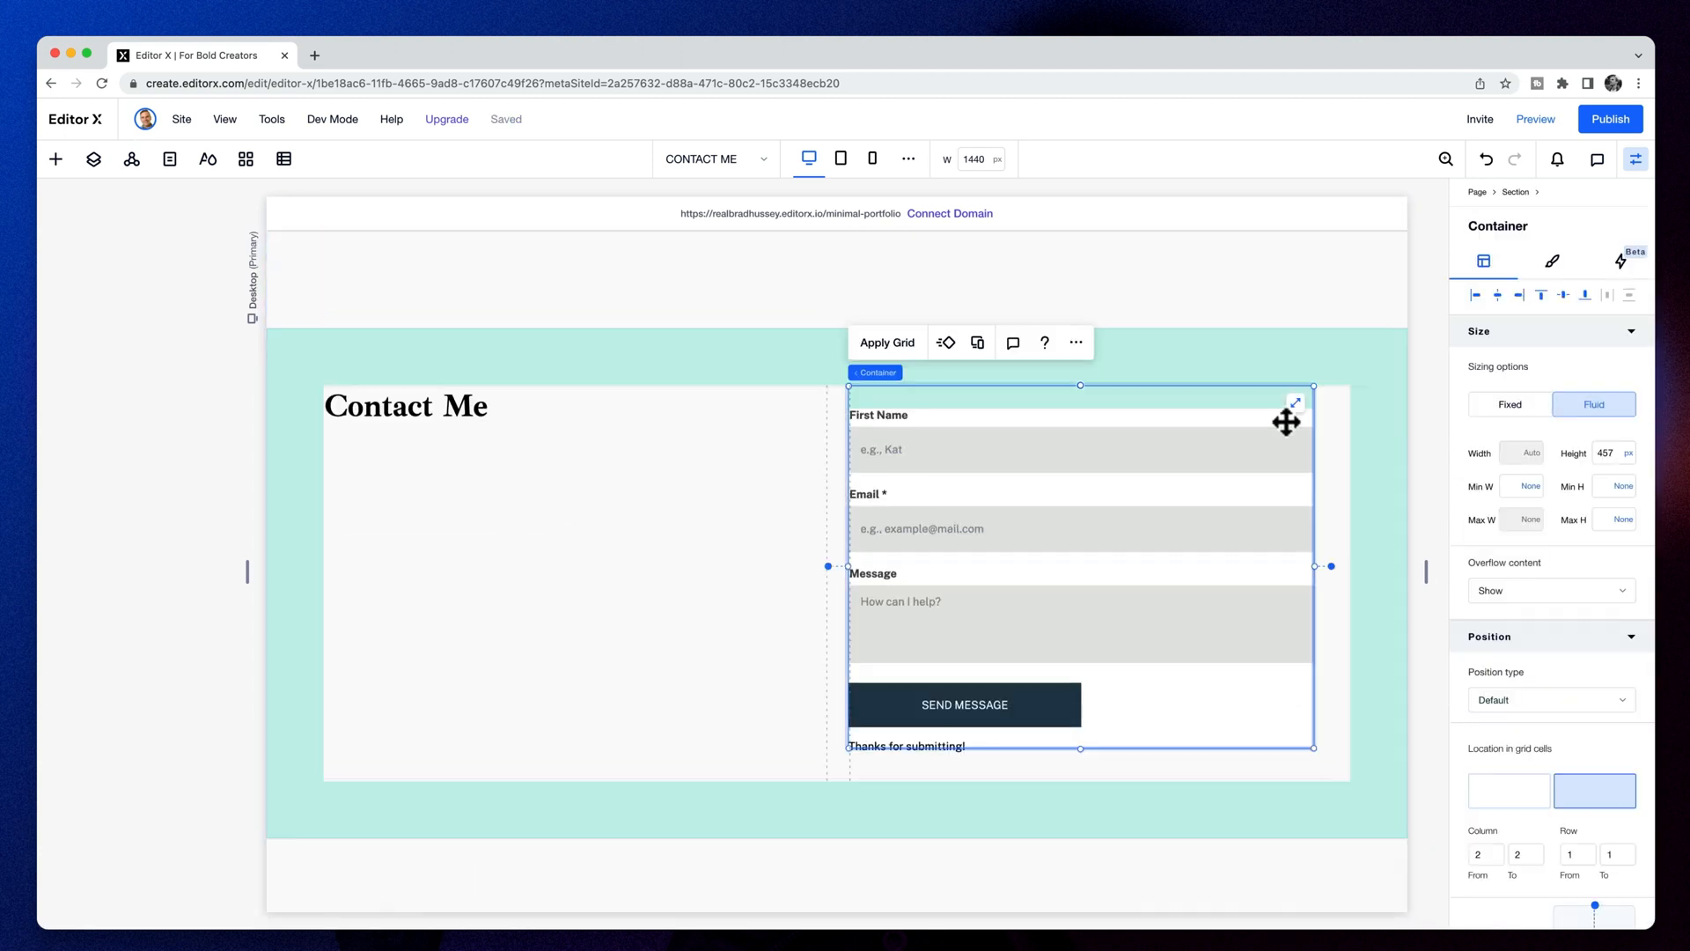
{"action": "left_click", "coordinate": [1552, 263]}
{"action": "left_click", "coordinate": [1287, 446]}
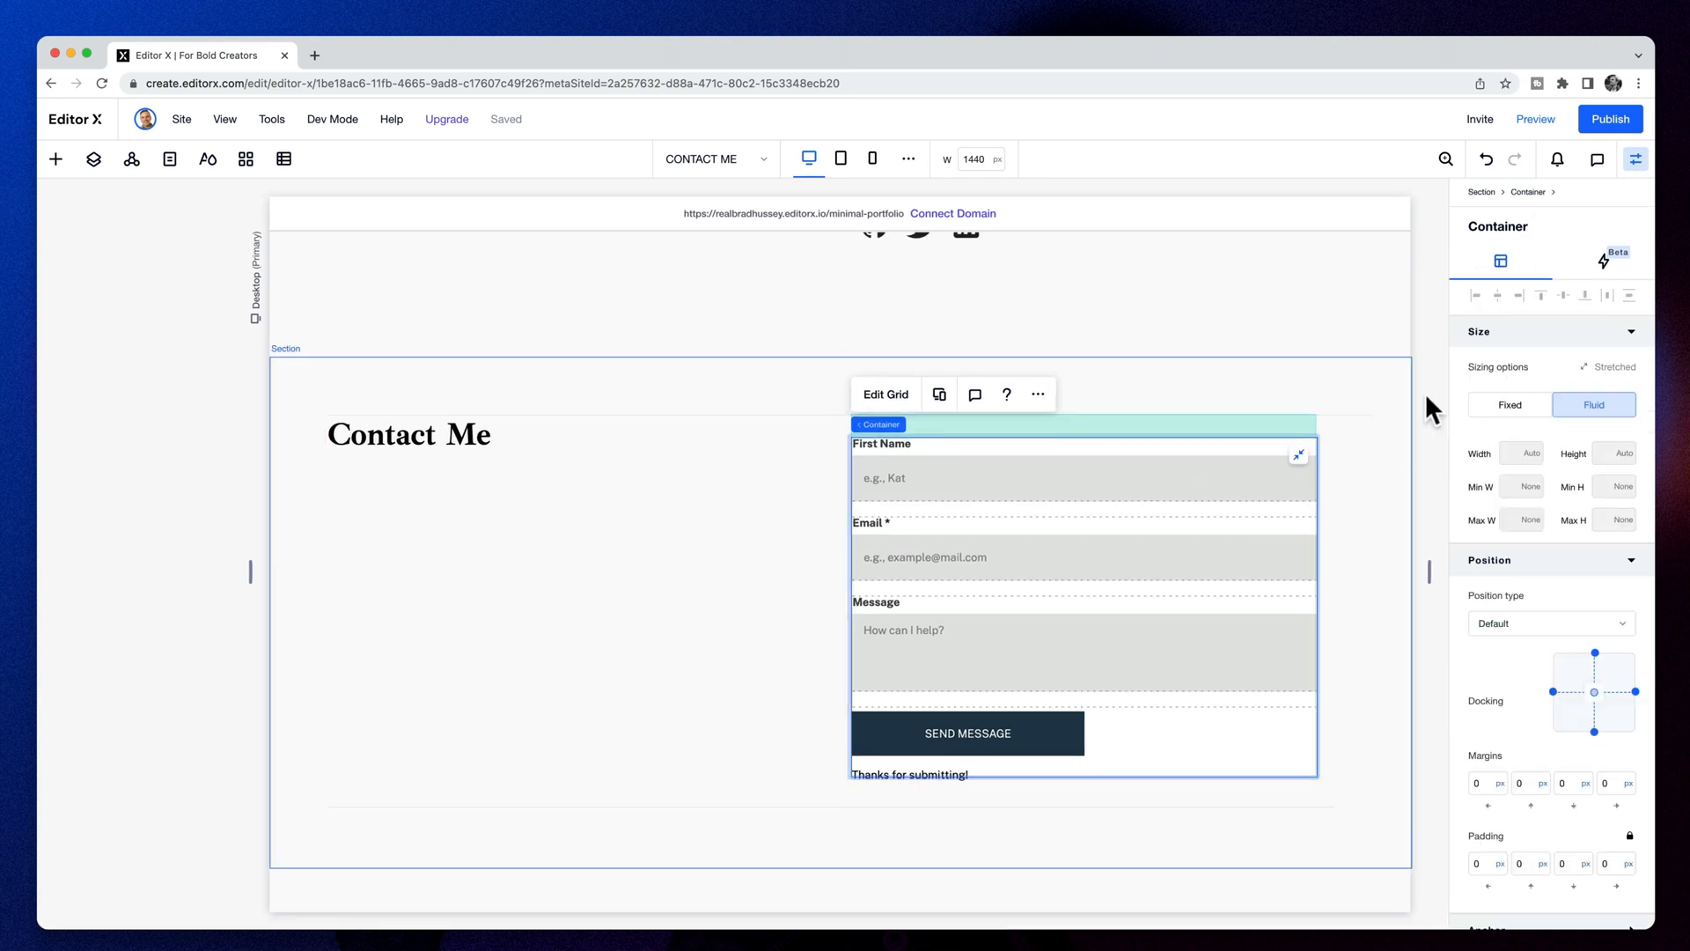
Set the divider line above Contact Me to 99.8% width and reduce Section 2's top padding to 0
{"action": "left_click", "coordinate": [1360, 415]}
{"action": "left_click", "coordinate": [1484, 261]}
{"action": "left_click", "coordinate": [1512, 454]}
{"action": "type", "text": "98"}
{"action": "key", "text": "Return"}
{"action": "scroll", "coordinate": [820, 419], "scroll_direction": "up", "scroll_amount": 2}
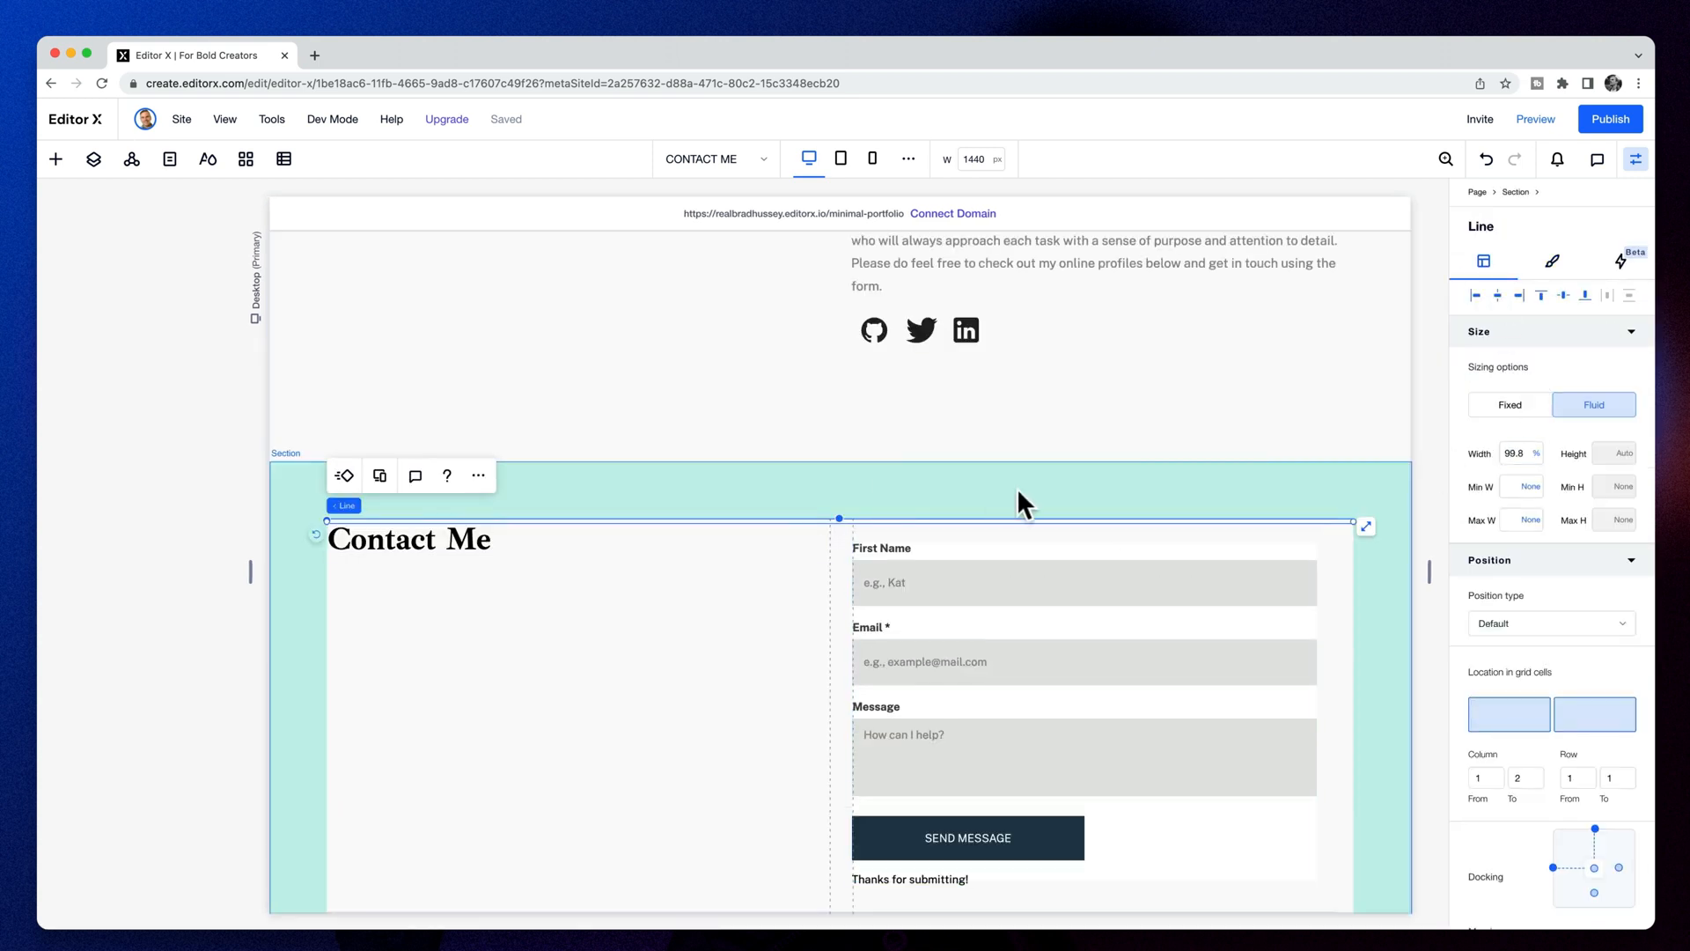
{"action": "left_click", "coordinate": [1018, 502]}
{"action": "scroll", "coordinate": [1221, 704], "scroll_direction": "up", "scroll_amount": 1}
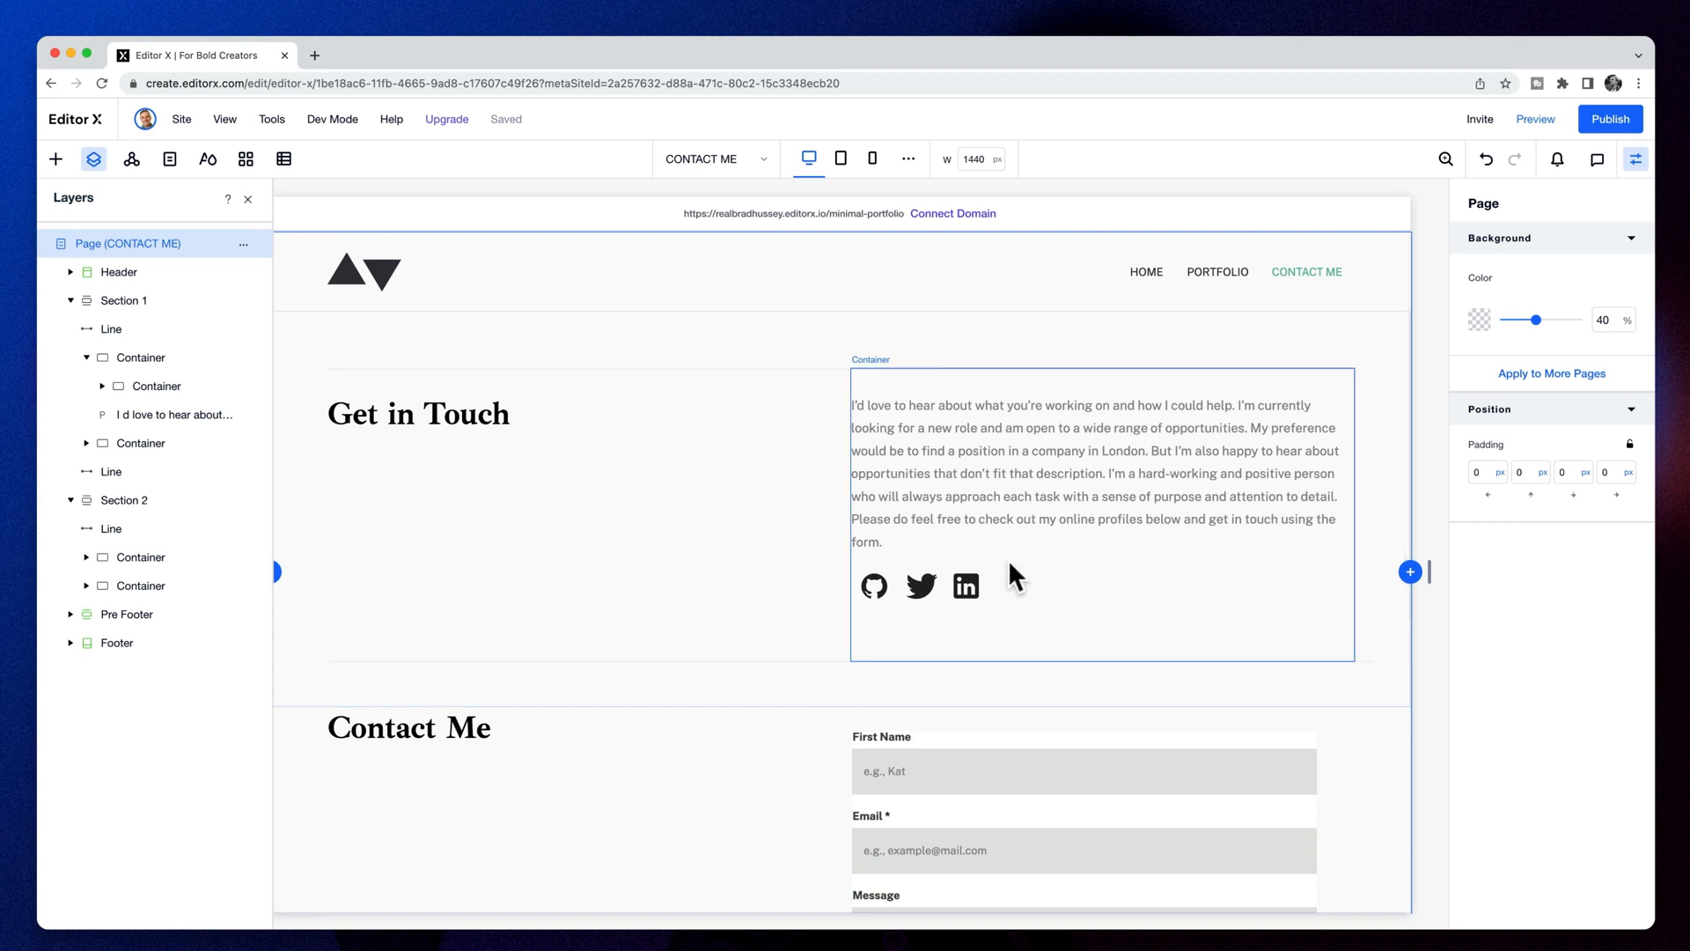
Preview the contact page at desktop size to check the spacing of both sections, and return to editing
{"action": "left_click", "coordinate": [1535, 119]}
{"action": "scroll", "coordinate": [1406, 526], "scroll_direction": "down", "scroll_amount": 1}
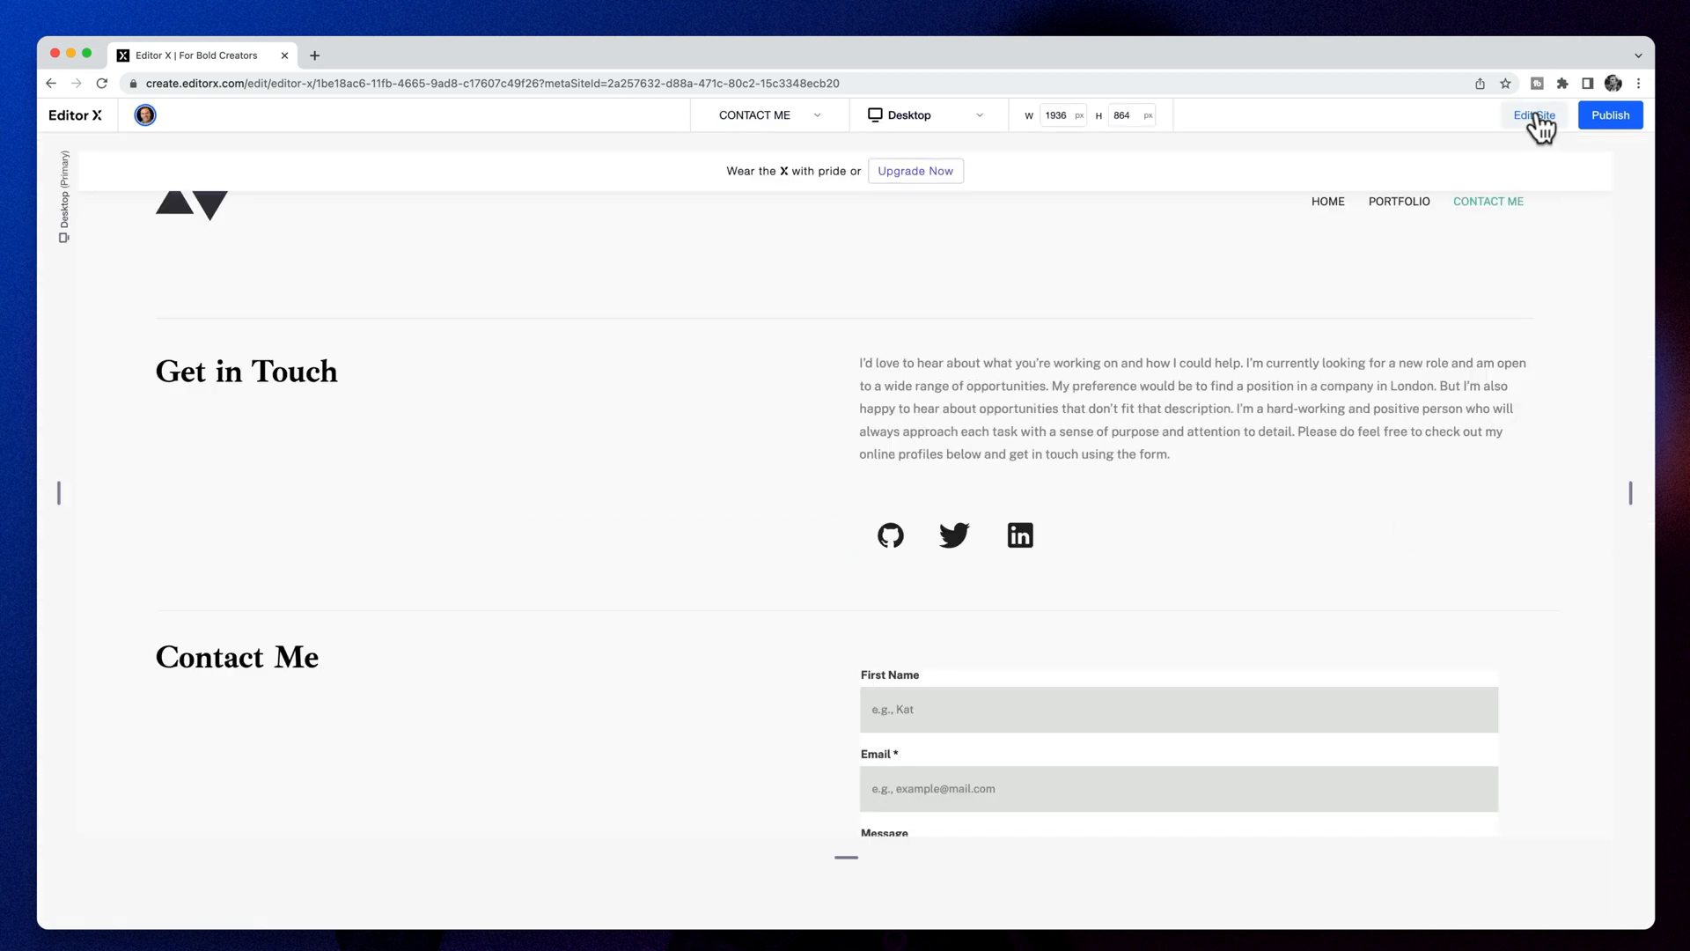
{"action": "left_click", "coordinate": [1535, 118]}
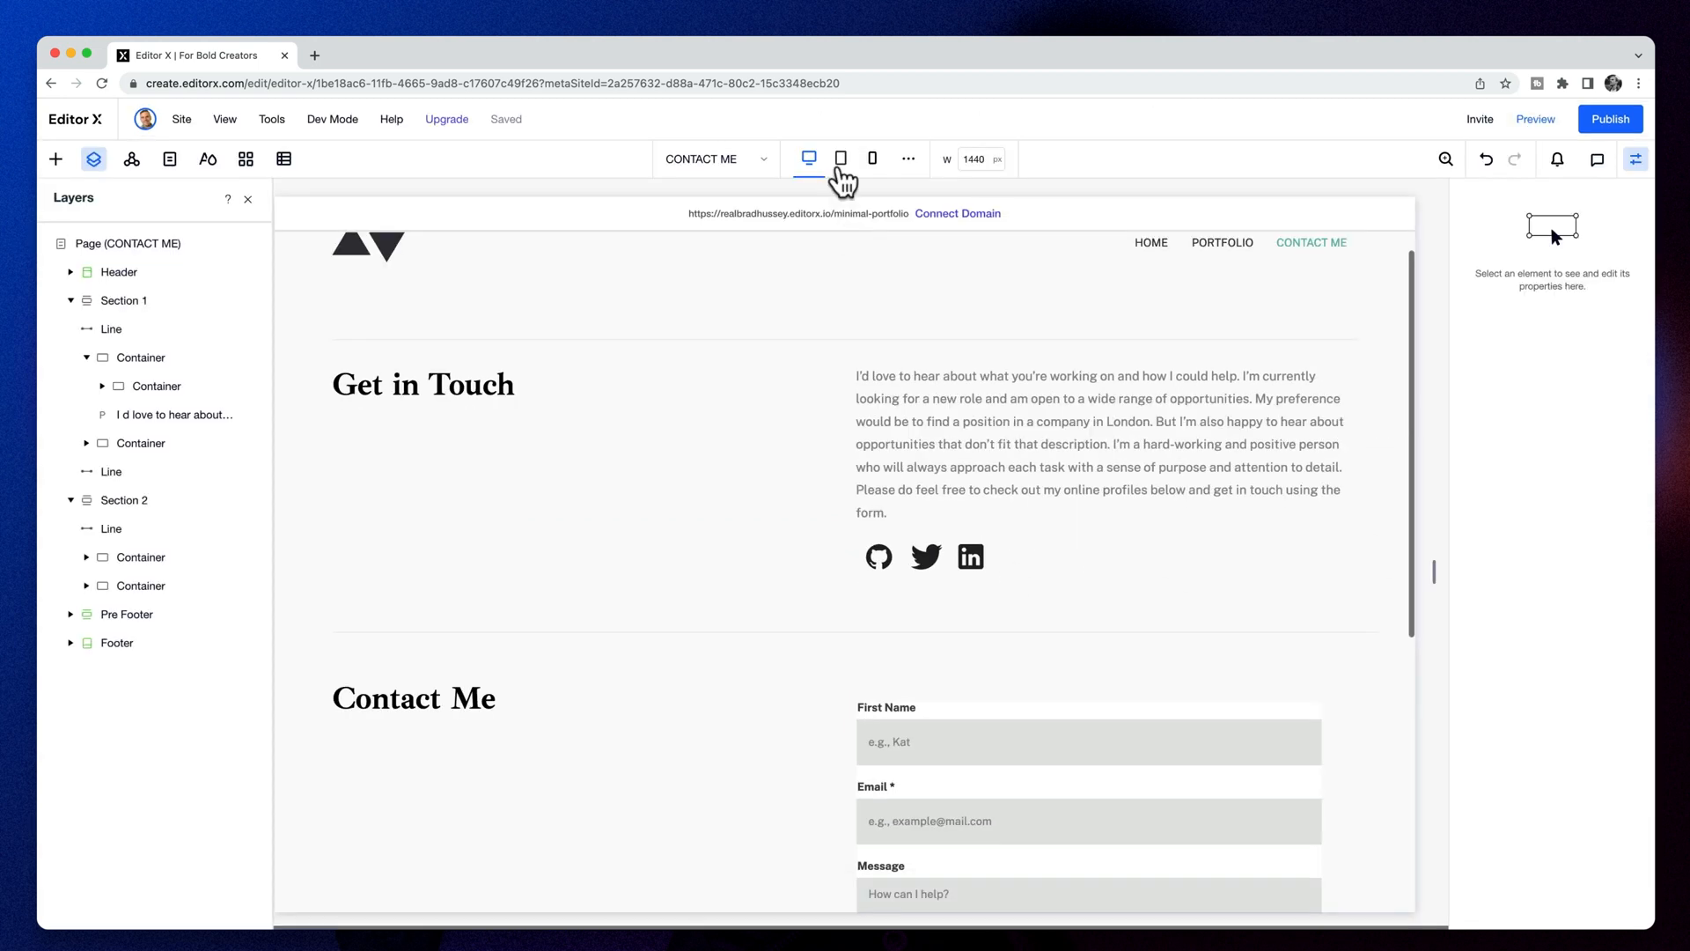
Switch to the tablet breakpoint and apply a 1x2 grid layout to Section 1
{"action": "left_click", "coordinate": [841, 159]}
{"action": "left_click", "coordinate": [852, 334]}
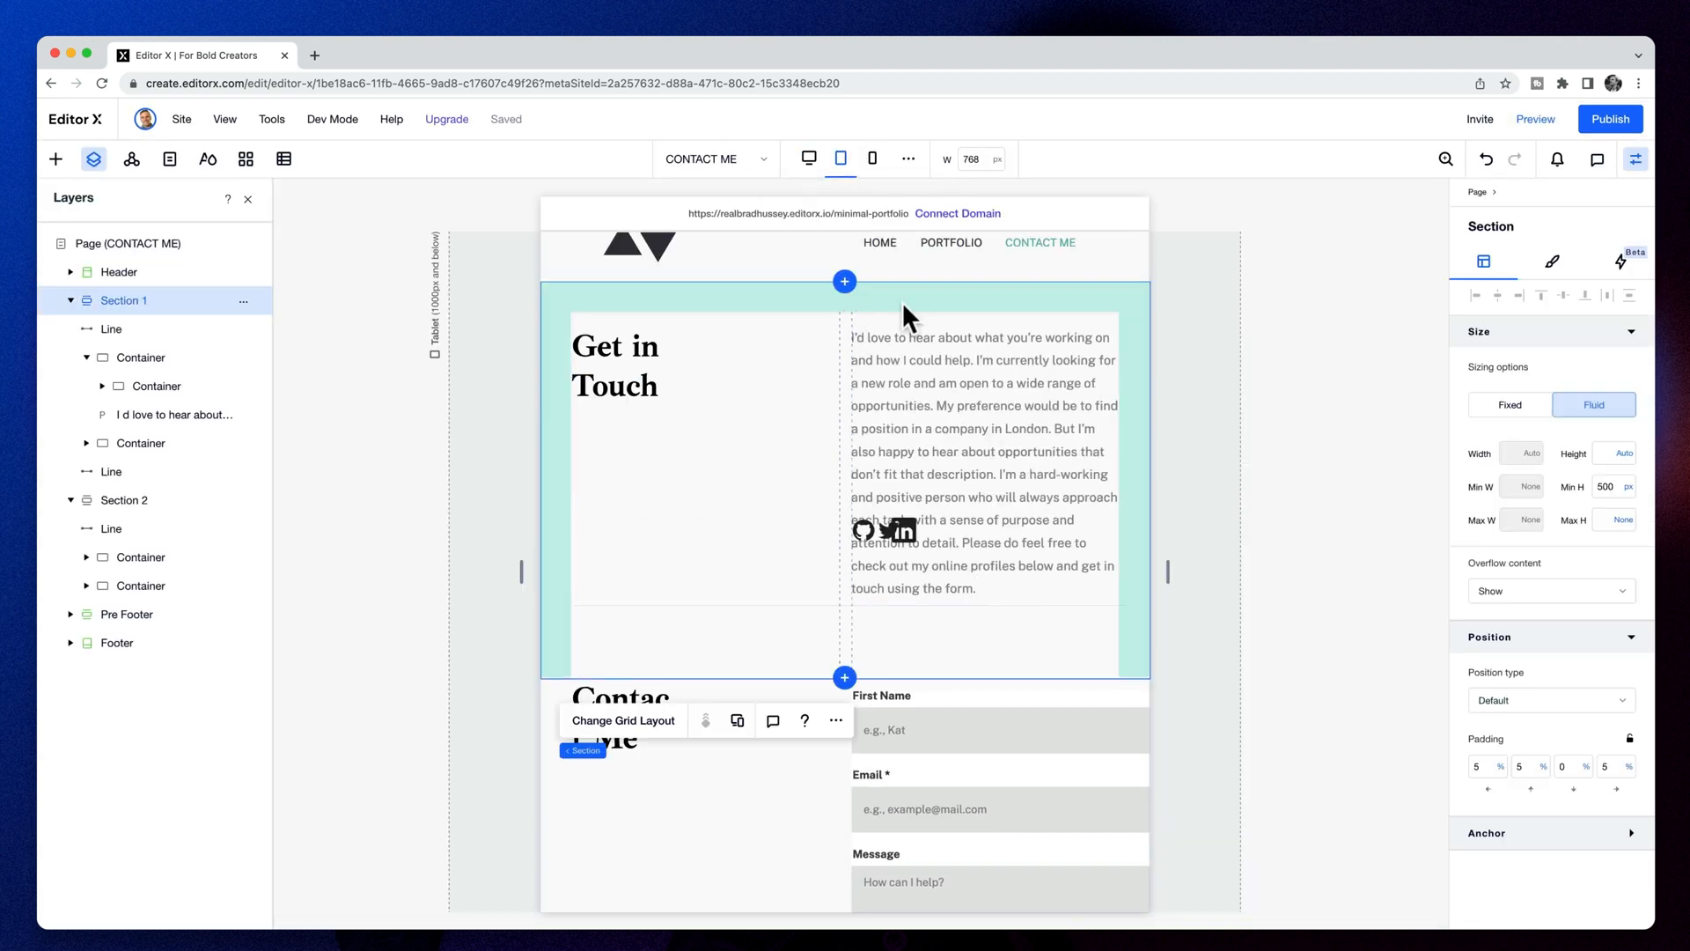
{"action": "left_click", "coordinate": [624, 721]}
{"action": "left_click", "coordinate": [774, 515]}
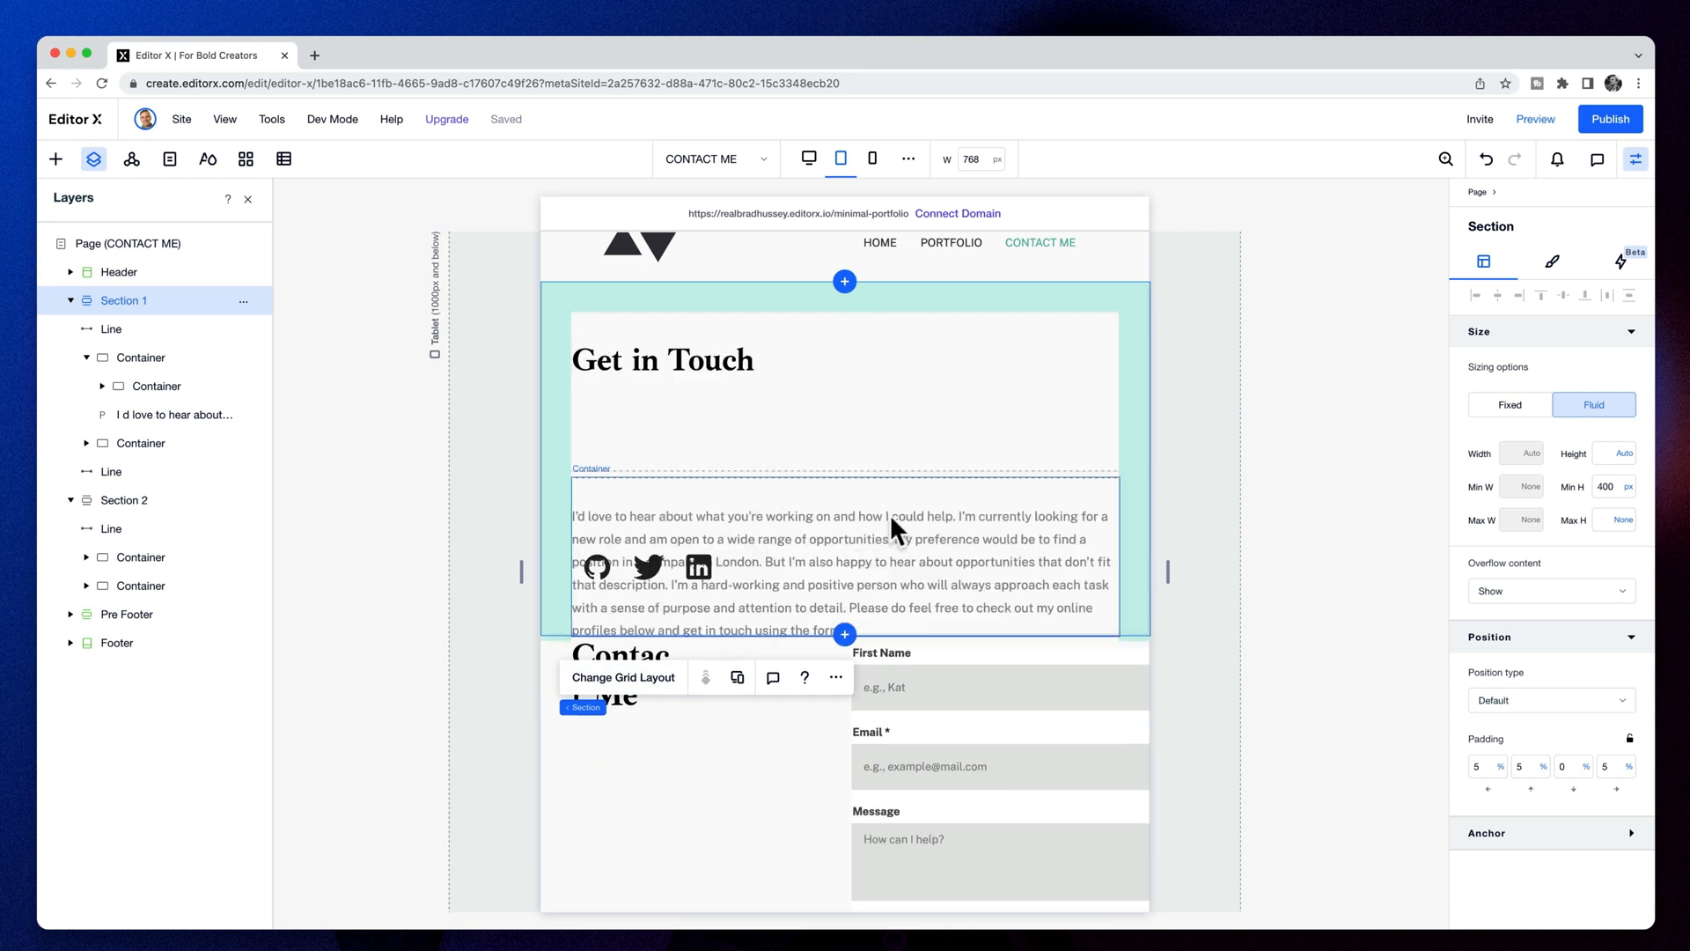
Shorten the first grid row of Section 1 to bring the intro paragraph closer to the Get in Touch heading
{"action": "key", "text": "Escape"}
{"action": "scroll", "coordinate": [744, 486], "scroll_direction": "down", "scroll_amount": 1}
{"action": "left_click", "coordinate": [764, 401]}
{"action": "left_click", "coordinate": [630, 671]}
{"action": "left_click", "coordinate": [812, 577]}
{"action": "left_click_drag", "start_coordinate": [553, 452], "coordinate": [554, 379]}
{"action": "left_click", "coordinate": [1008, 878]}
Align the Get in Touch heading container to the bottom of its row and move the social icons directly under the paragraph
{"action": "left_click", "coordinate": [753, 393]}
{"action": "left_click", "coordinate": [1586, 297]}
{"action": "left_click", "coordinate": [1336, 533]}
{"action": "left_click", "coordinate": [695, 599]}
{"action": "left_click_drag", "start_coordinate": [695, 599], "coordinate": [690, 571]}
{"action": "left_click", "coordinate": [1291, 490]}
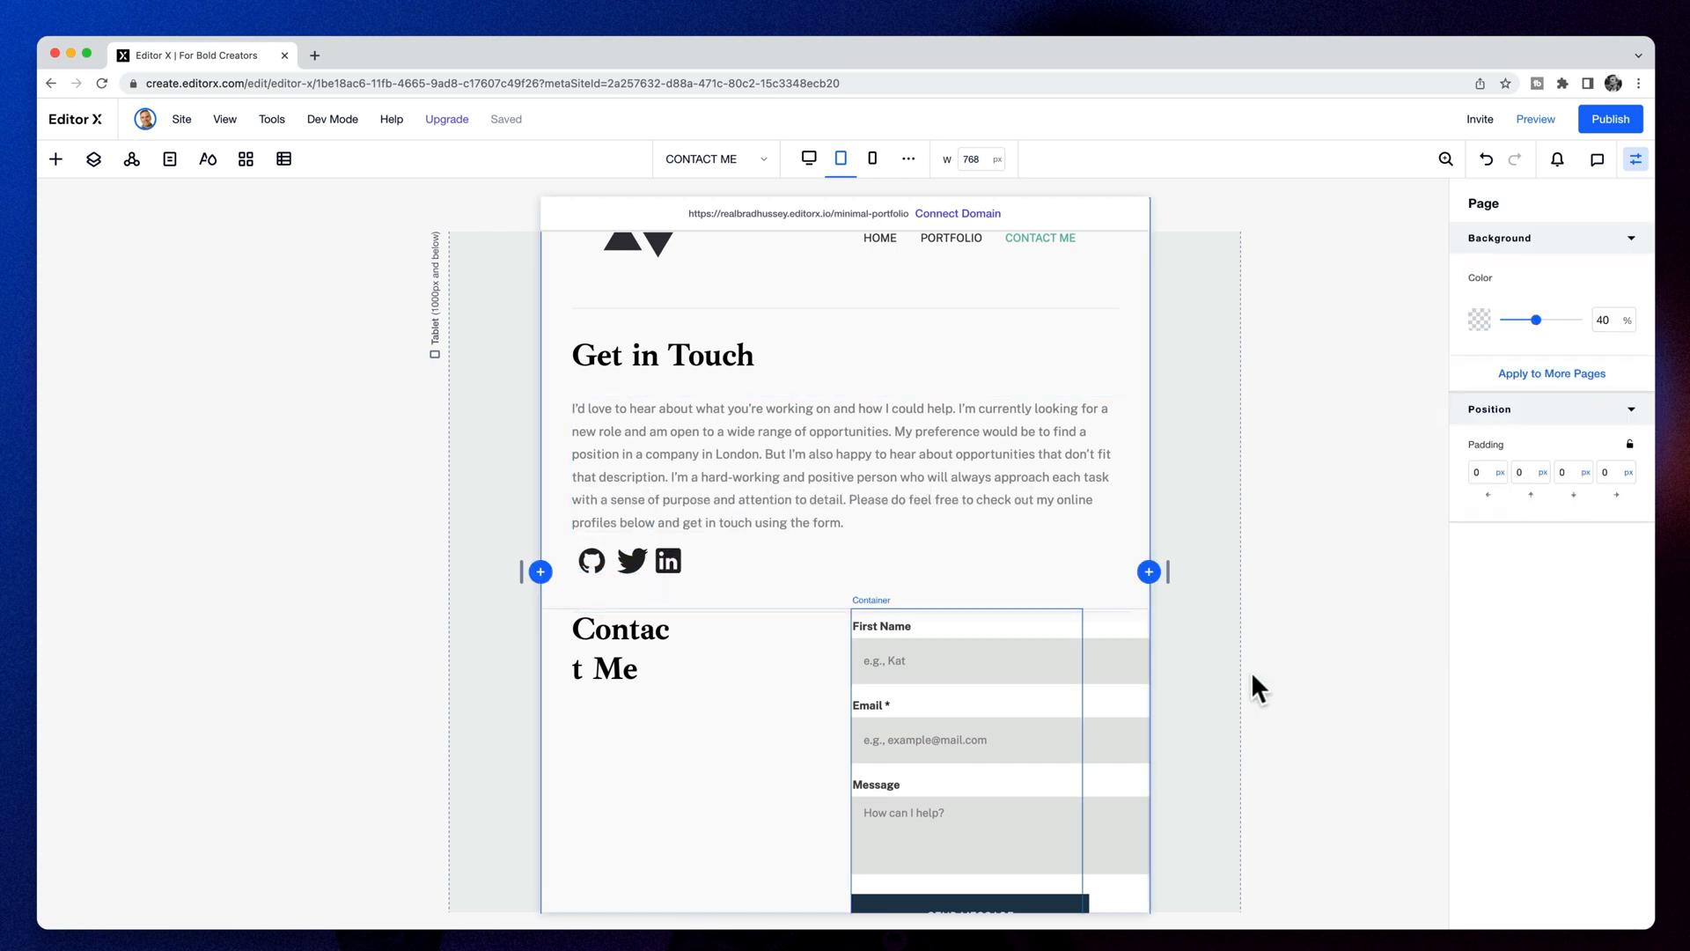
Apply a 1x2 grid layout to Section 2 to stack the contact form below the Contact Me heading
{"action": "scroll", "coordinate": [1212, 616], "scroll_direction": "down", "scroll_amount": 3}
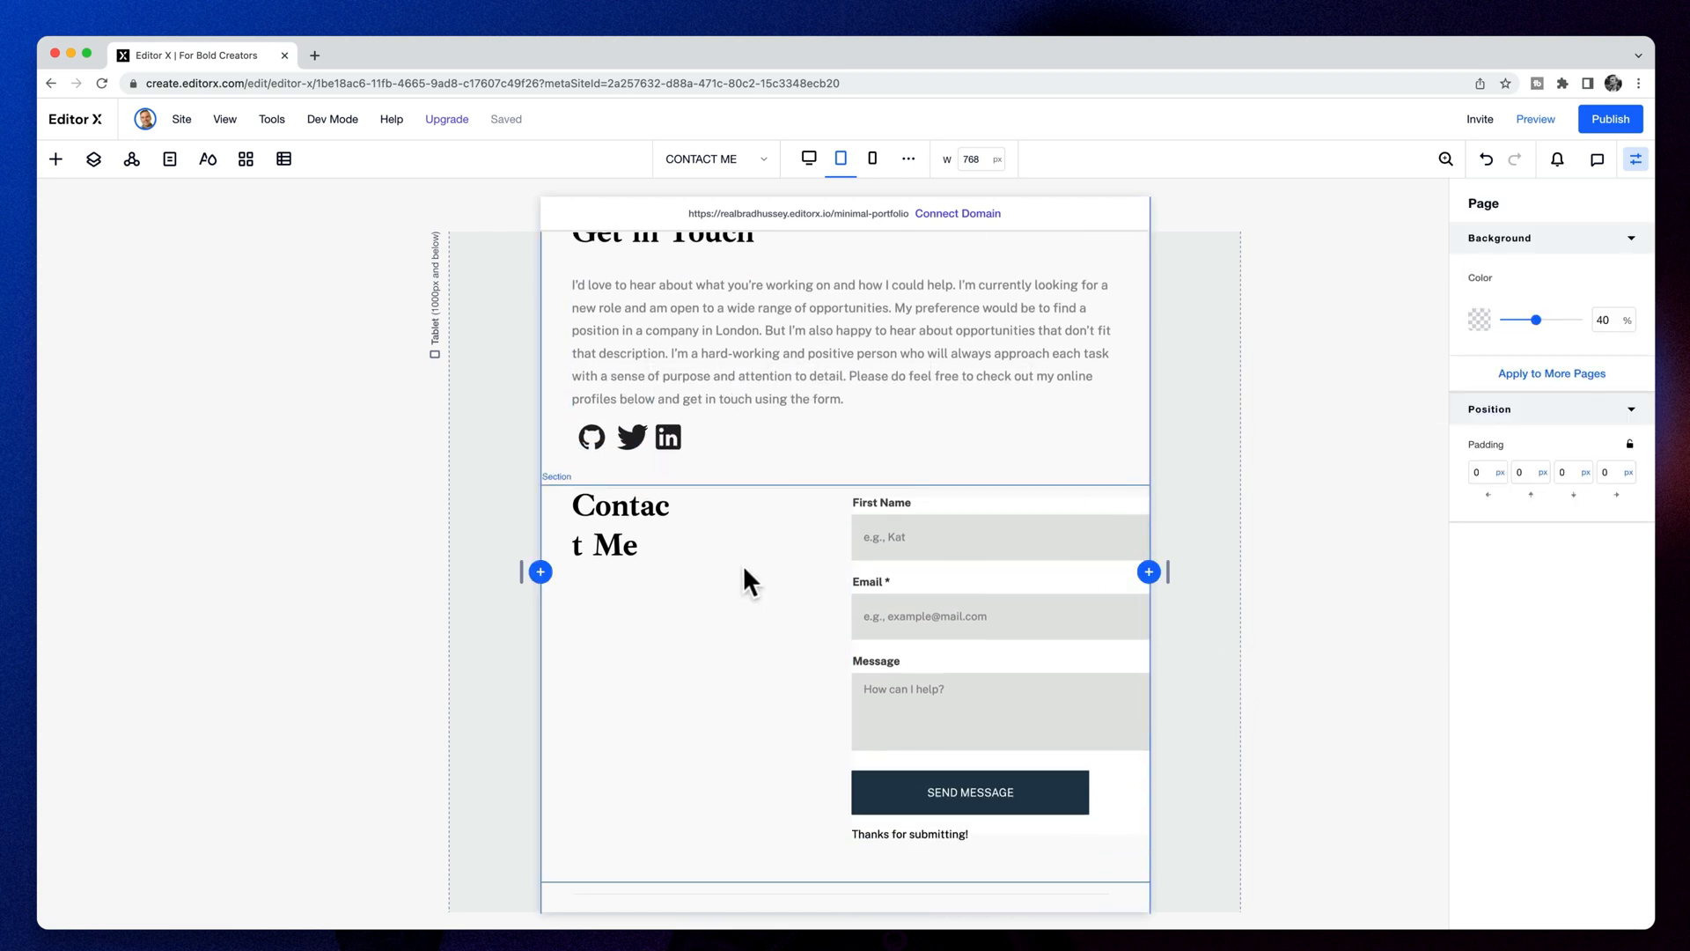
{"action": "left_click", "coordinate": [806, 524]}
{"action": "left_click", "coordinate": [660, 445]}
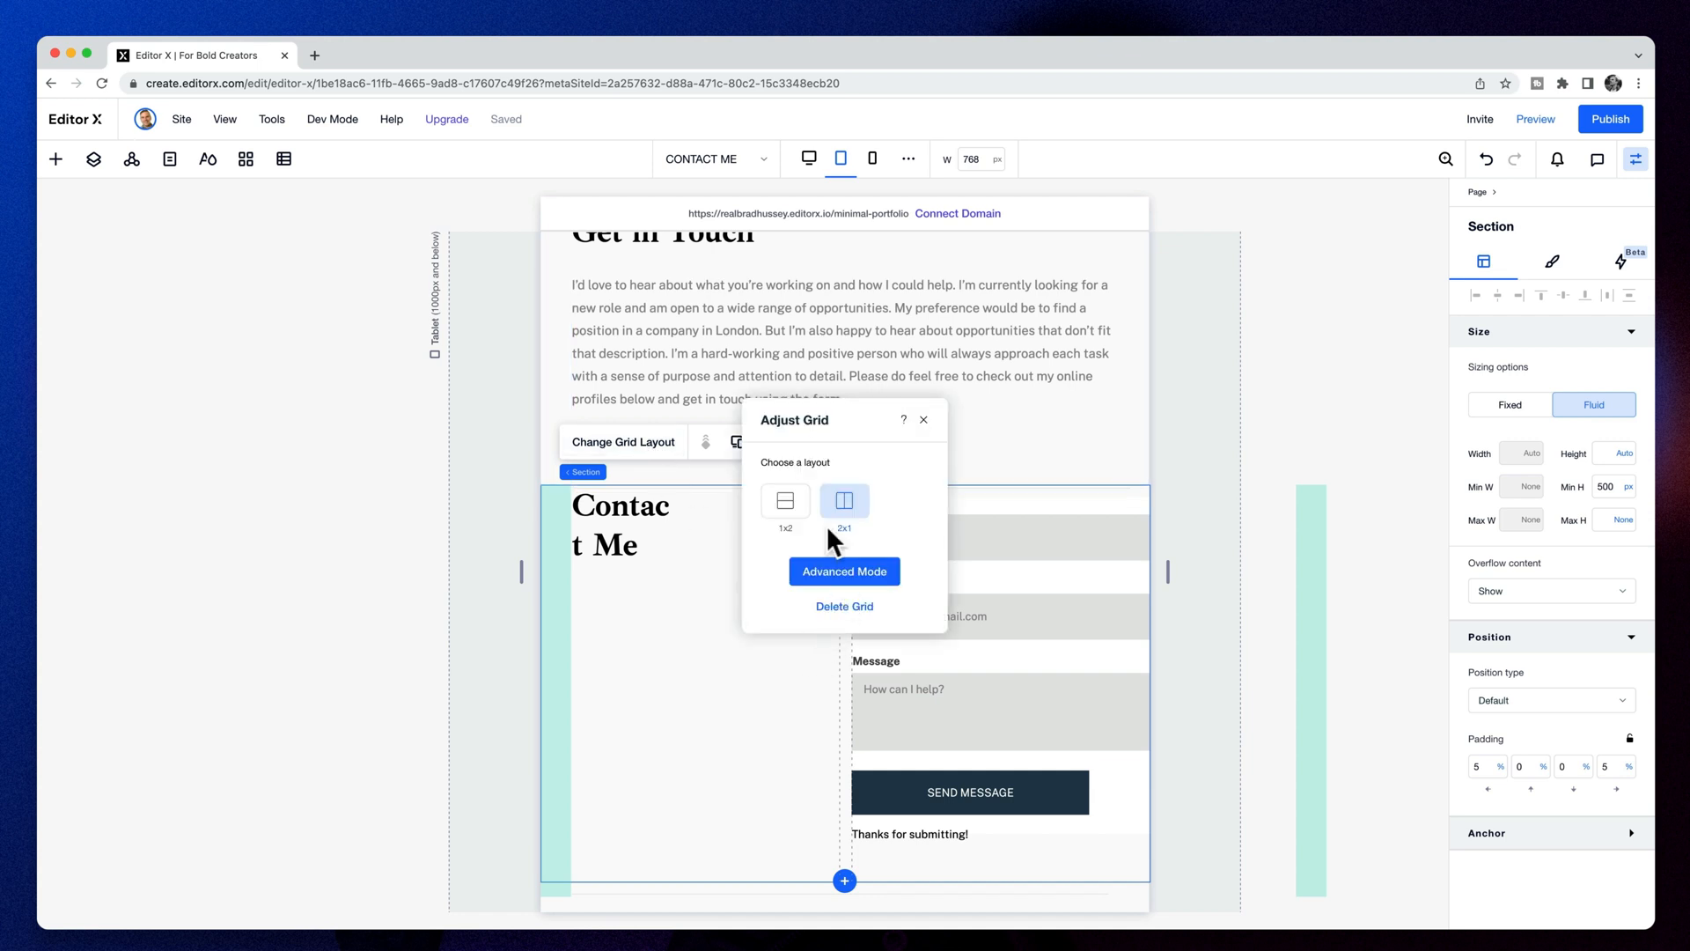
{"action": "left_click", "coordinate": [785, 502]}
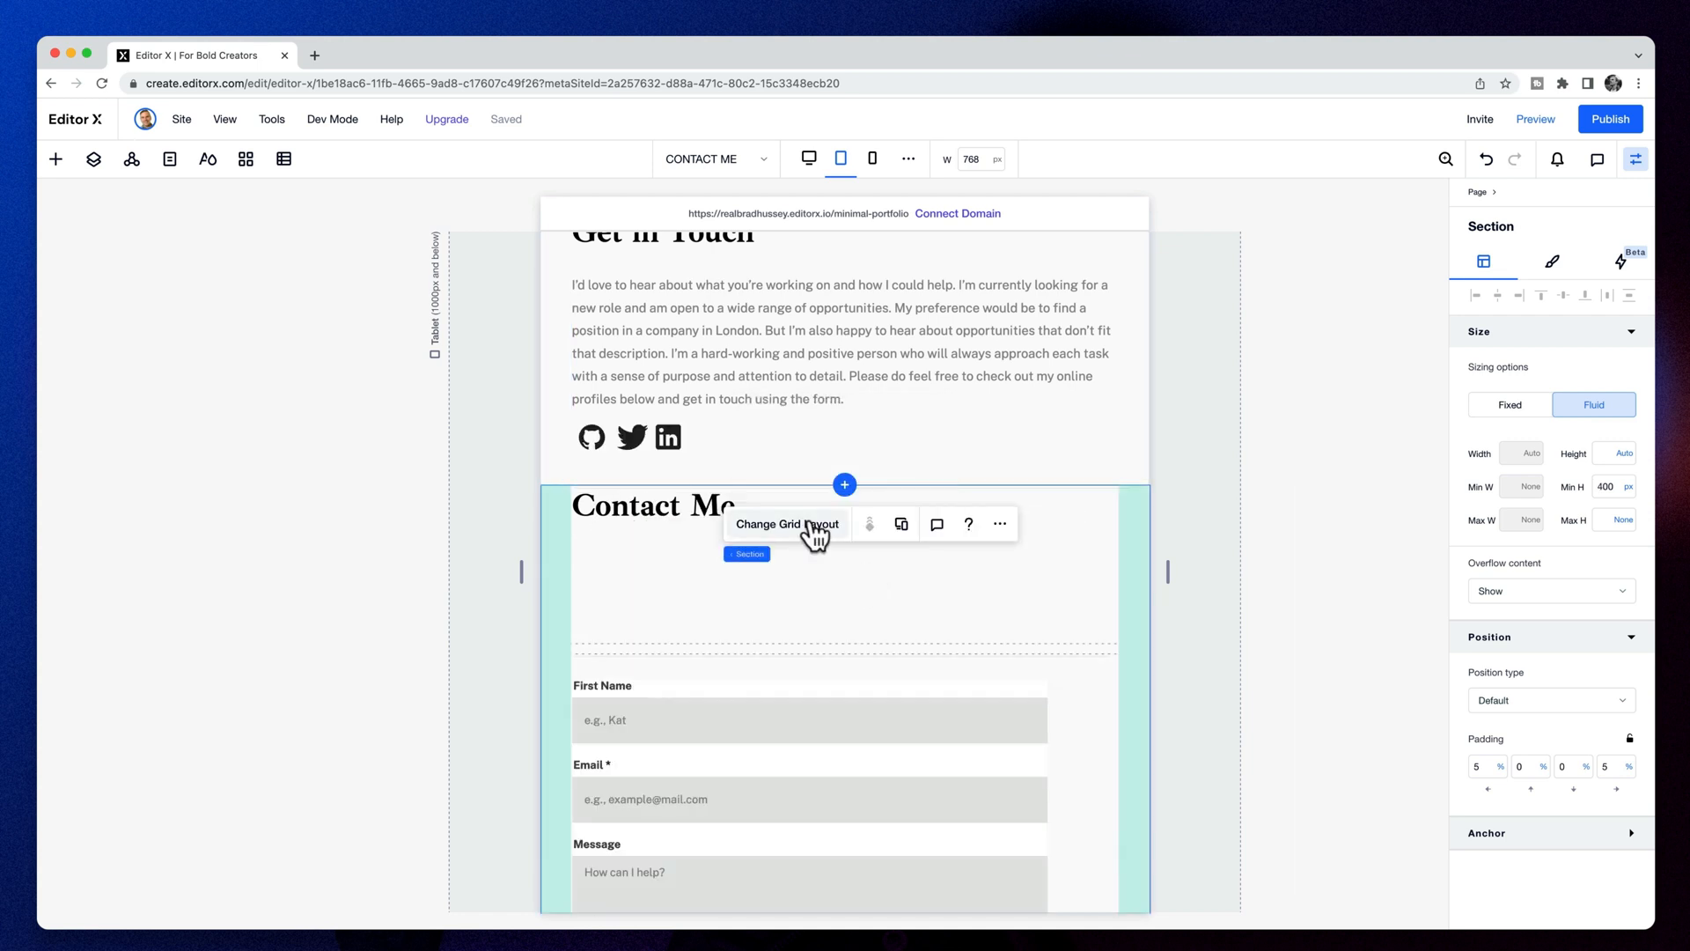
Shorten the first grid row of Section 2 to bring the contact form closer to the Contact Me heading
{"action": "left_click", "coordinate": [813, 528]}
{"action": "left_click", "coordinate": [847, 577]}
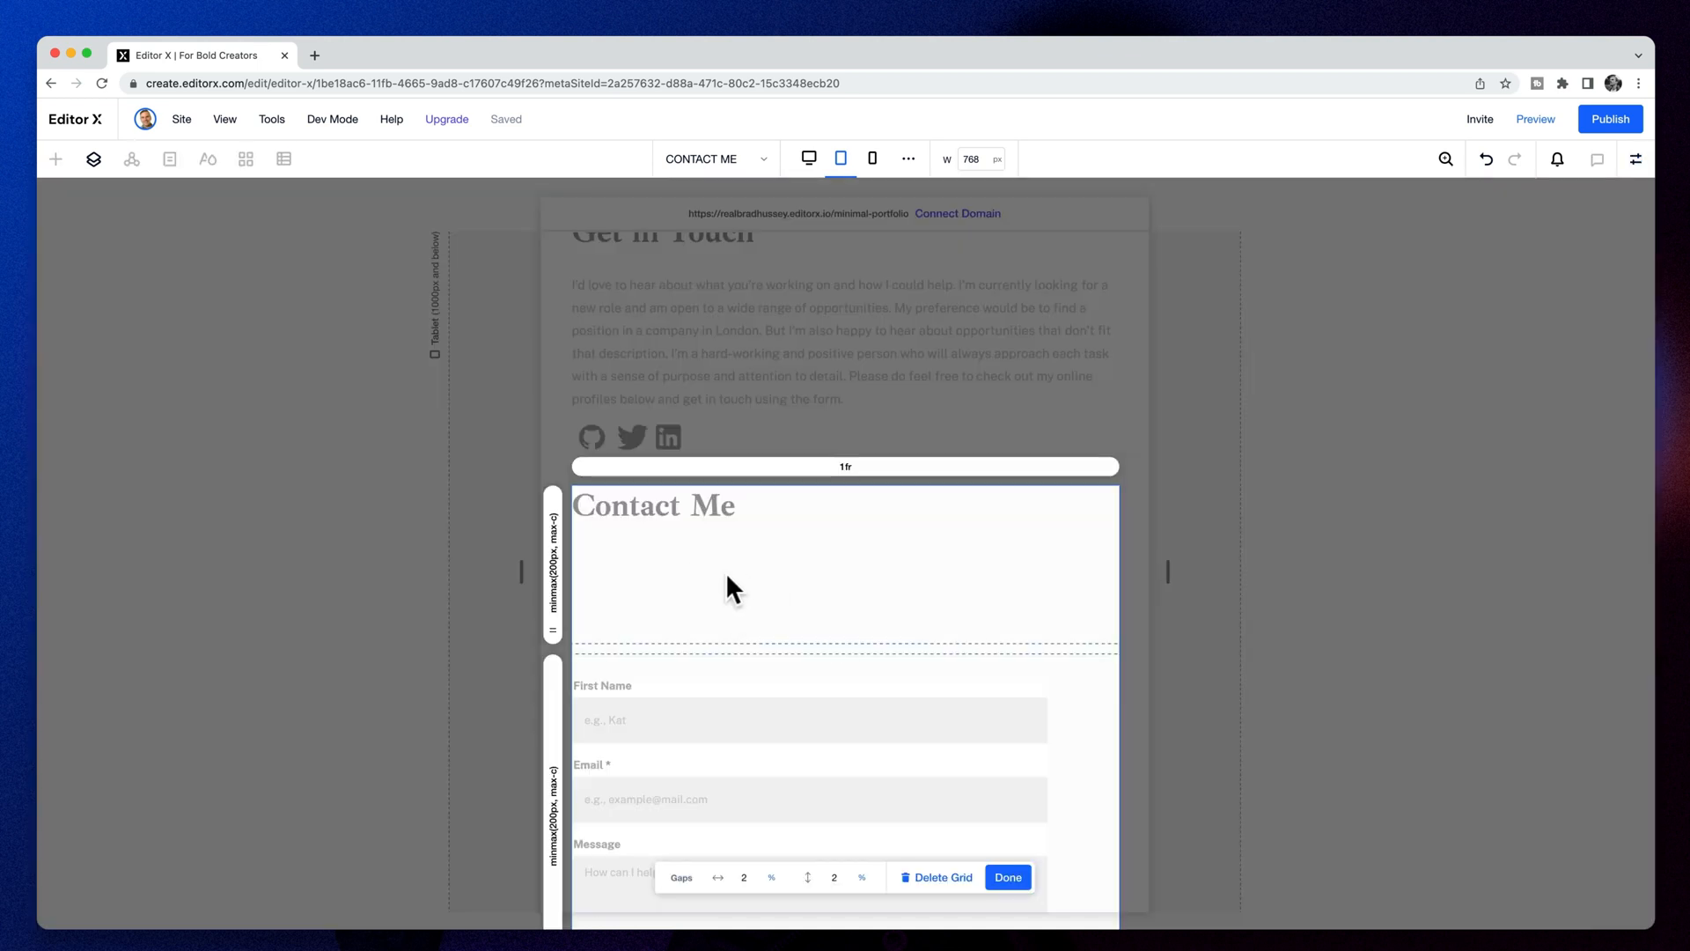
{"action": "left_click_drag", "start_coordinate": [551, 628], "coordinate": [558, 523]}
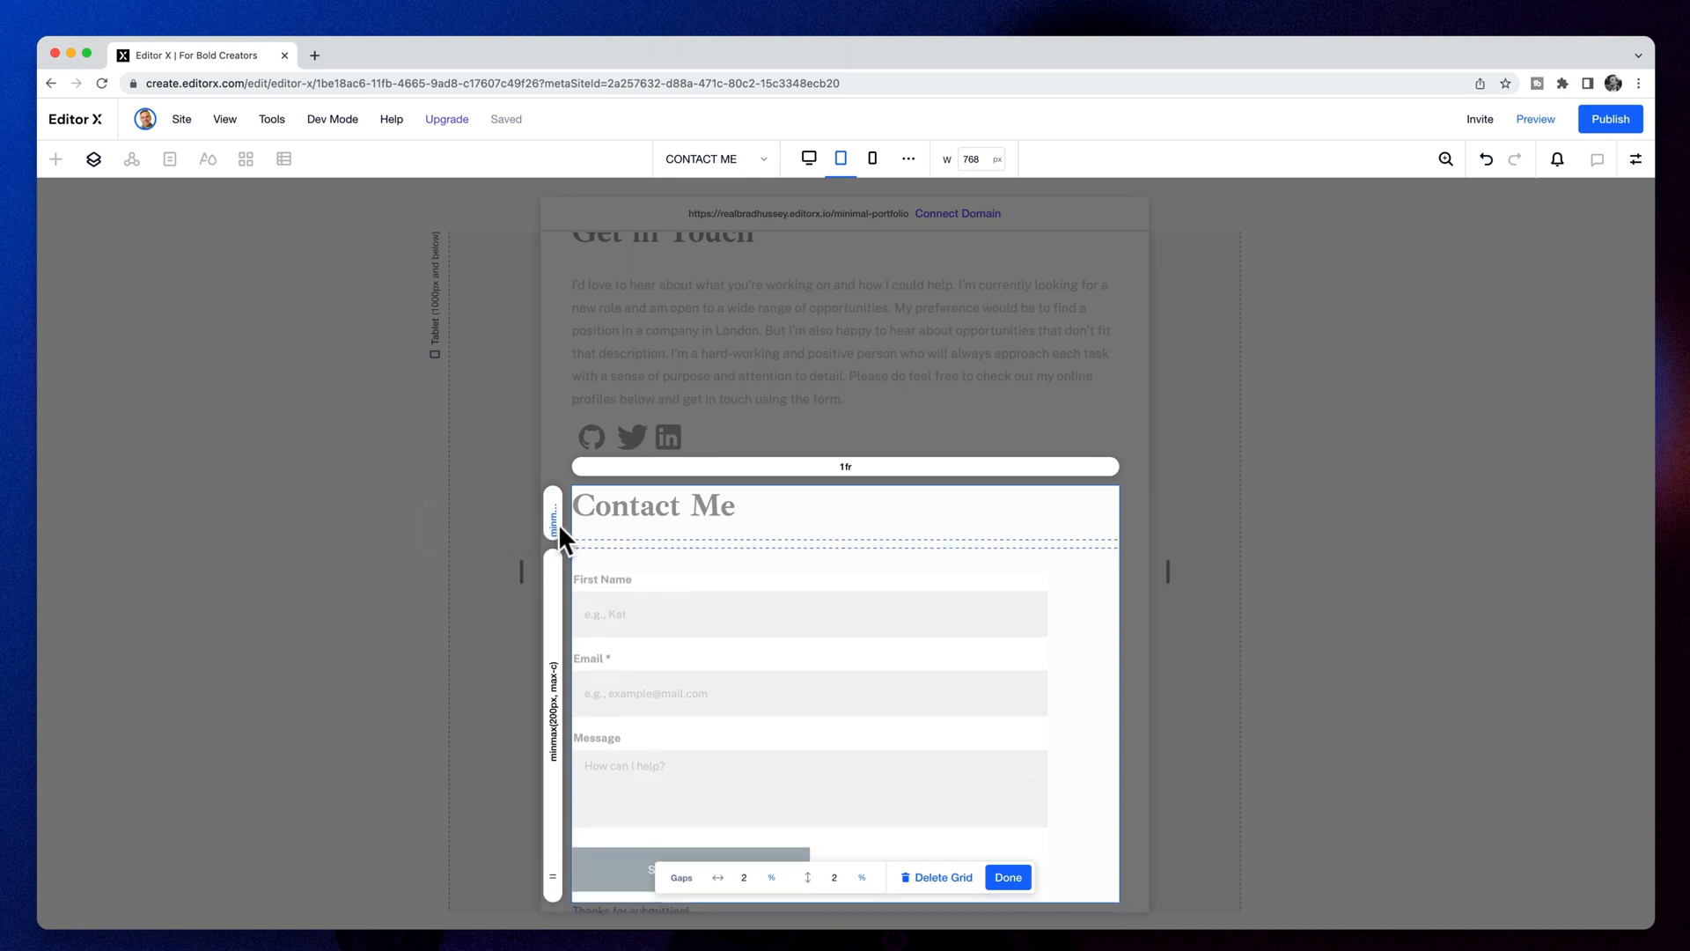
{"action": "left_click", "coordinate": [1007, 878]}
{"action": "scroll", "coordinate": [1360, 627], "scroll_direction": "down", "scroll_amount": 4}
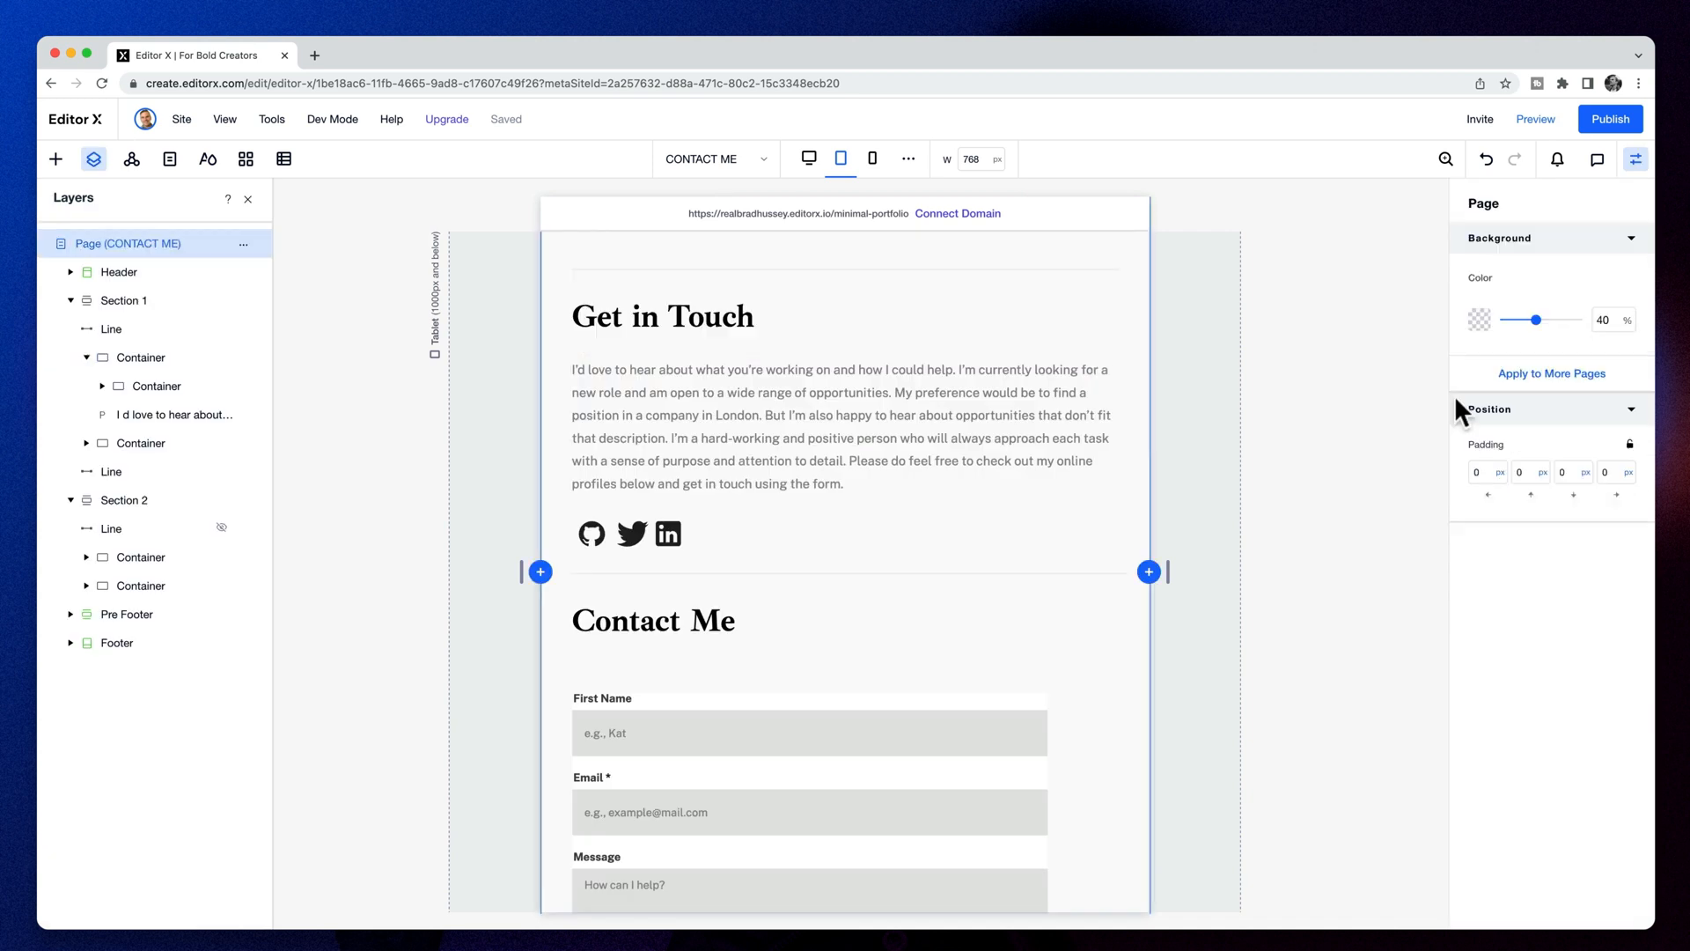
Preview the contact page at iPad size from header to footer, and return to editing
{"action": "left_click", "coordinate": [1547, 118]}
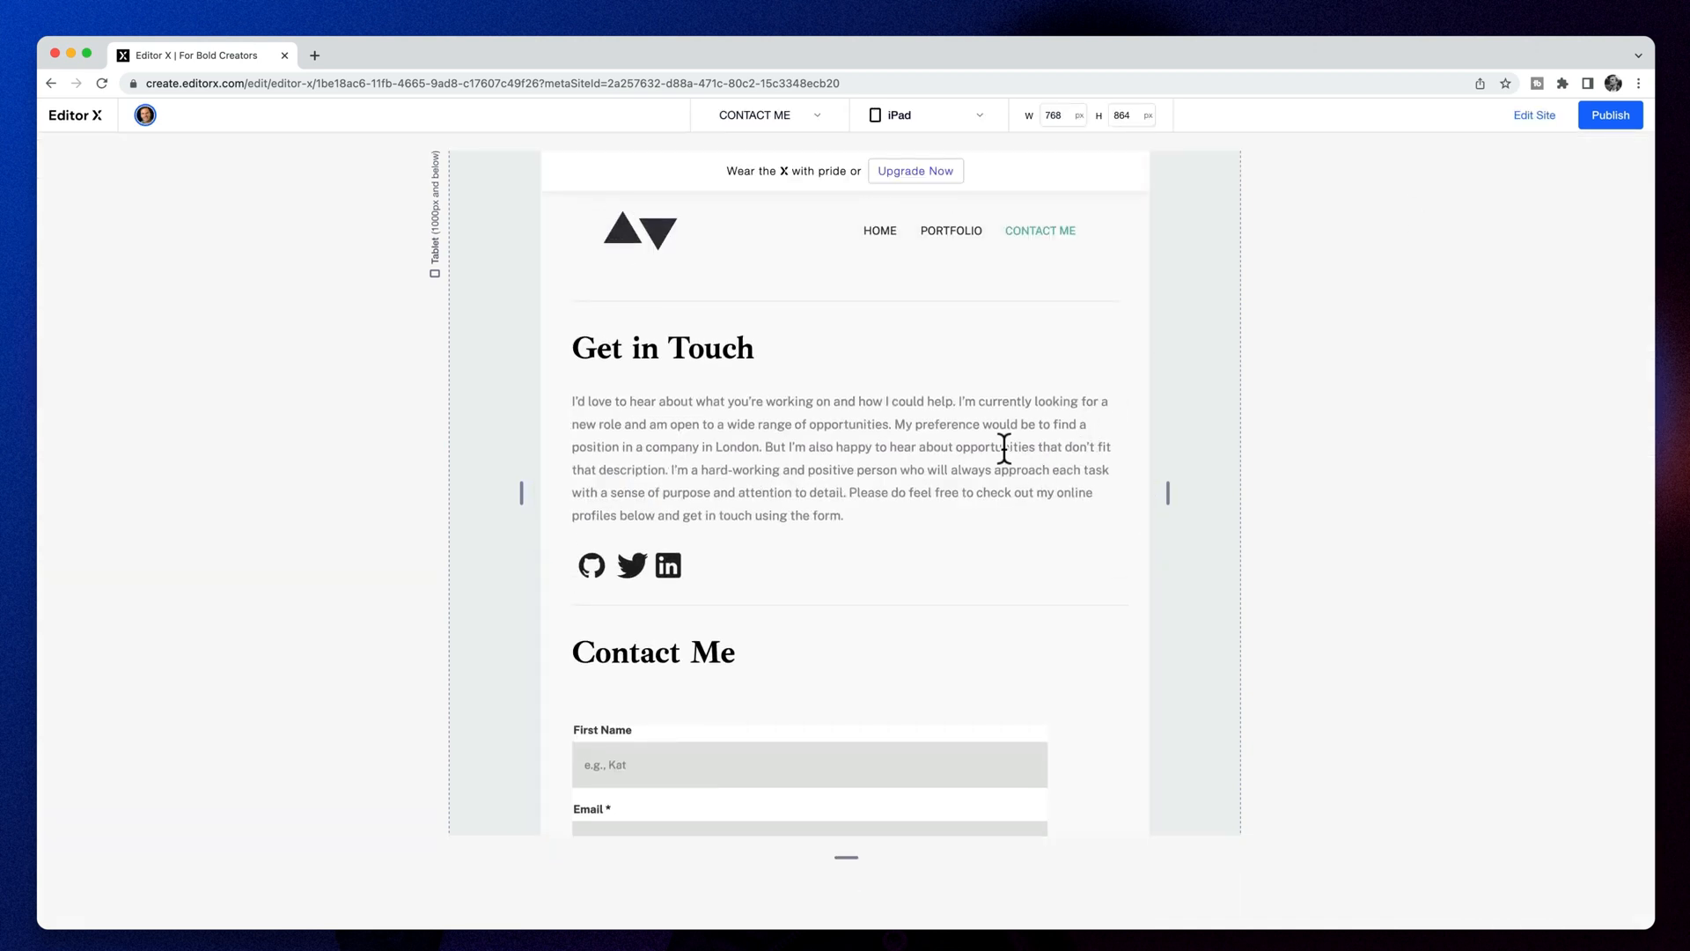
{"action": "scroll", "coordinate": [1005, 440], "scroll_direction": "down", "scroll_amount": 6}
{"action": "scroll", "coordinate": [1063, 430], "scroll_direction": "down", "scroll_amount": 2}
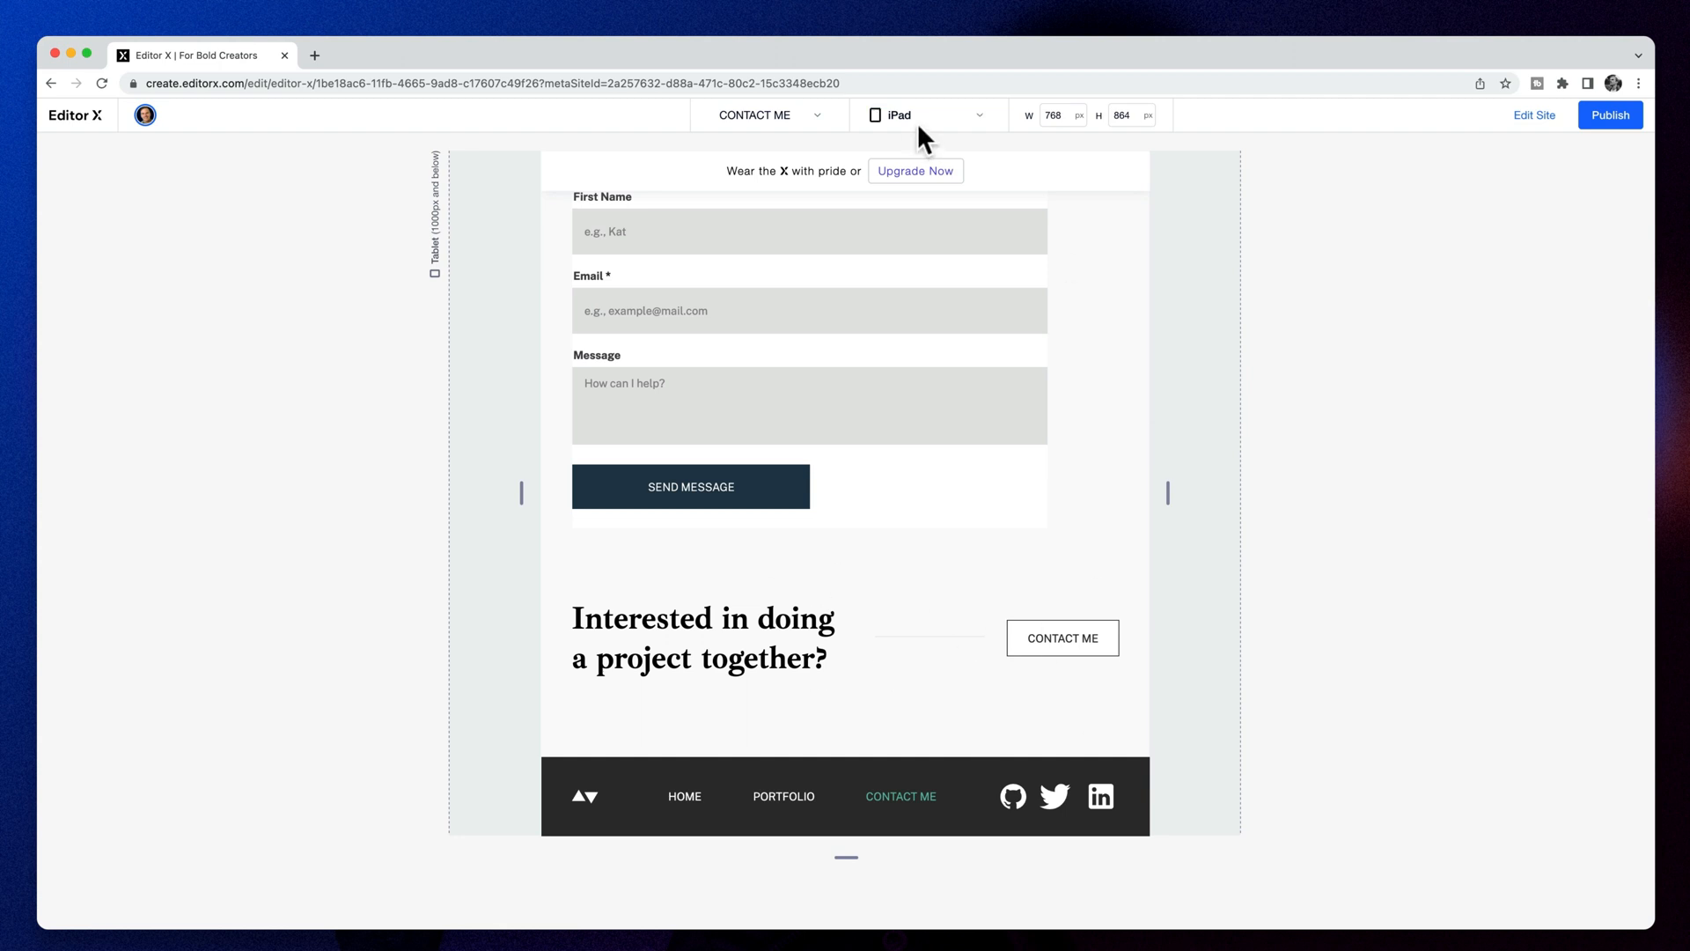
{"action": "left_click", "coordinate": [1543, 124]}
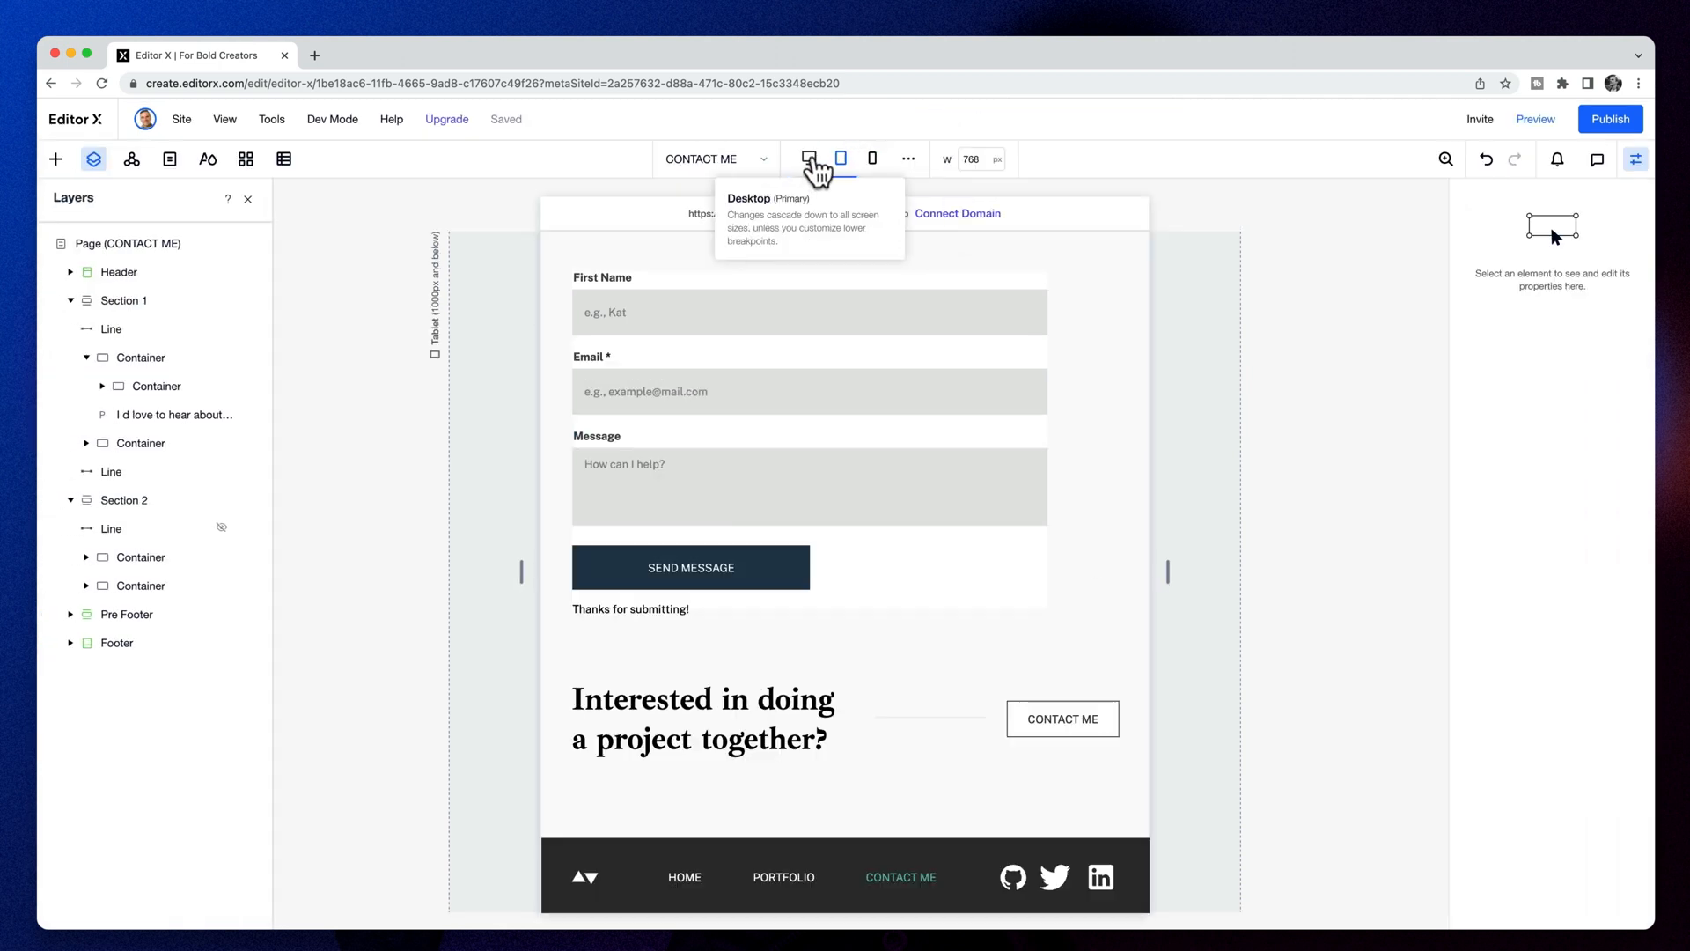
Remove the Pre Footer section from the Contact Me page at the desktop breakpoint, then check the page at the tablet breakpoint
{"action": "left_click", "coordinate": [810, 161]}
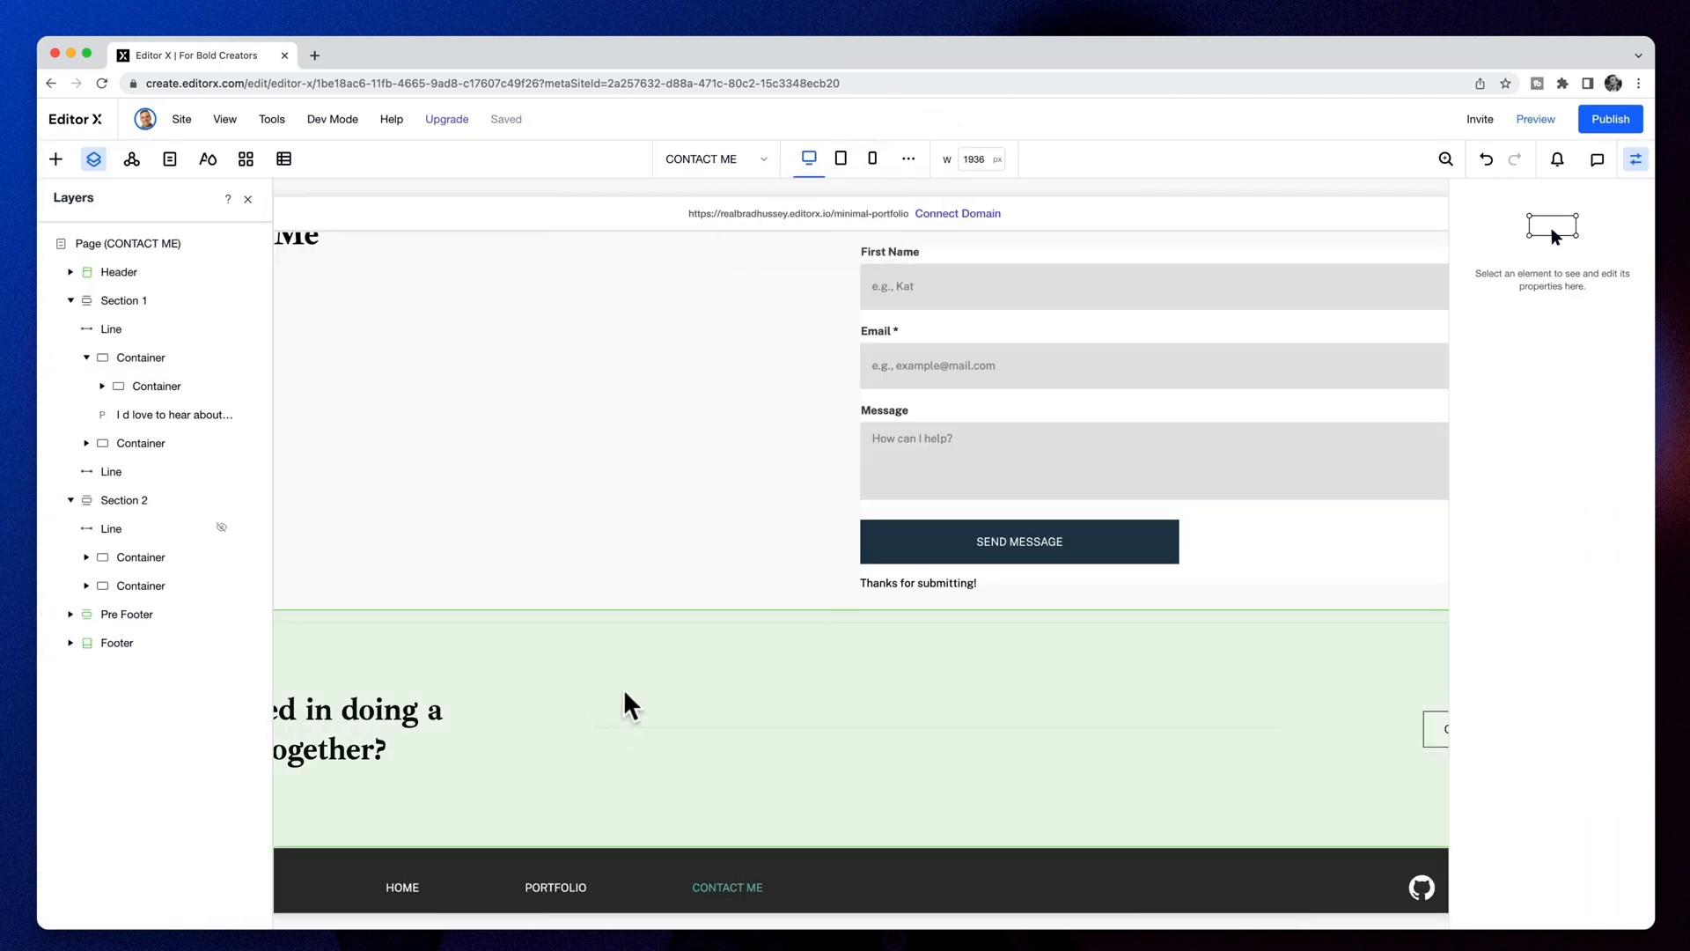
{"action": "left_click", "coordinate": [625, 655]}
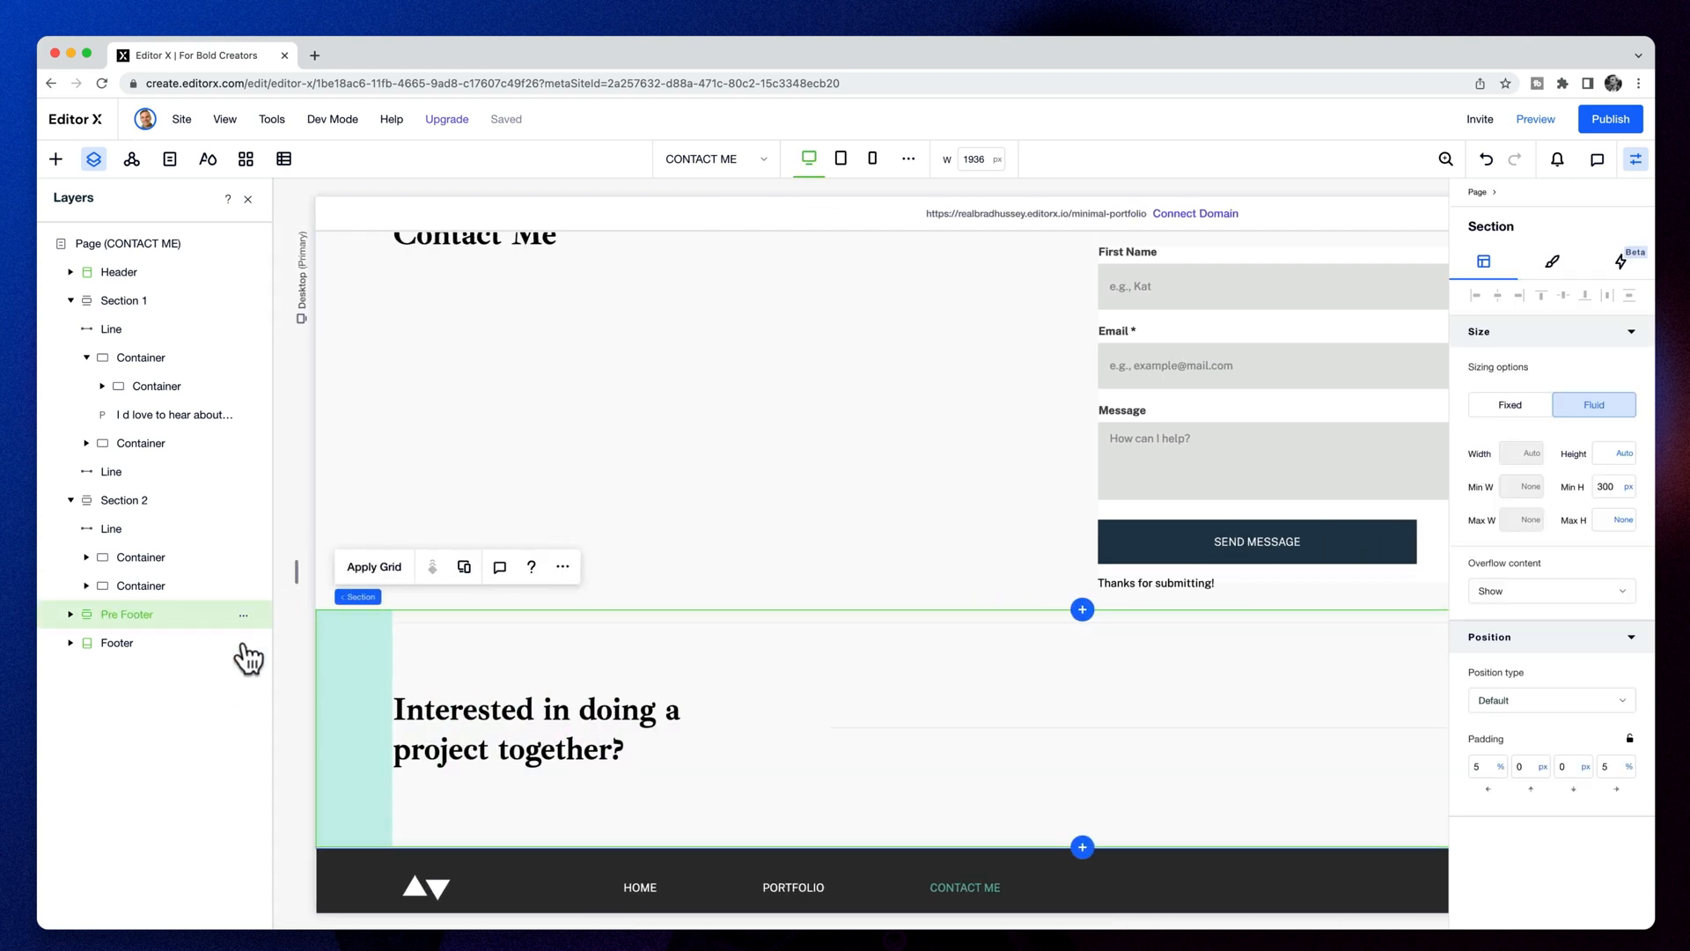
{"action": "right_click", "coordinate": [160, 614]}
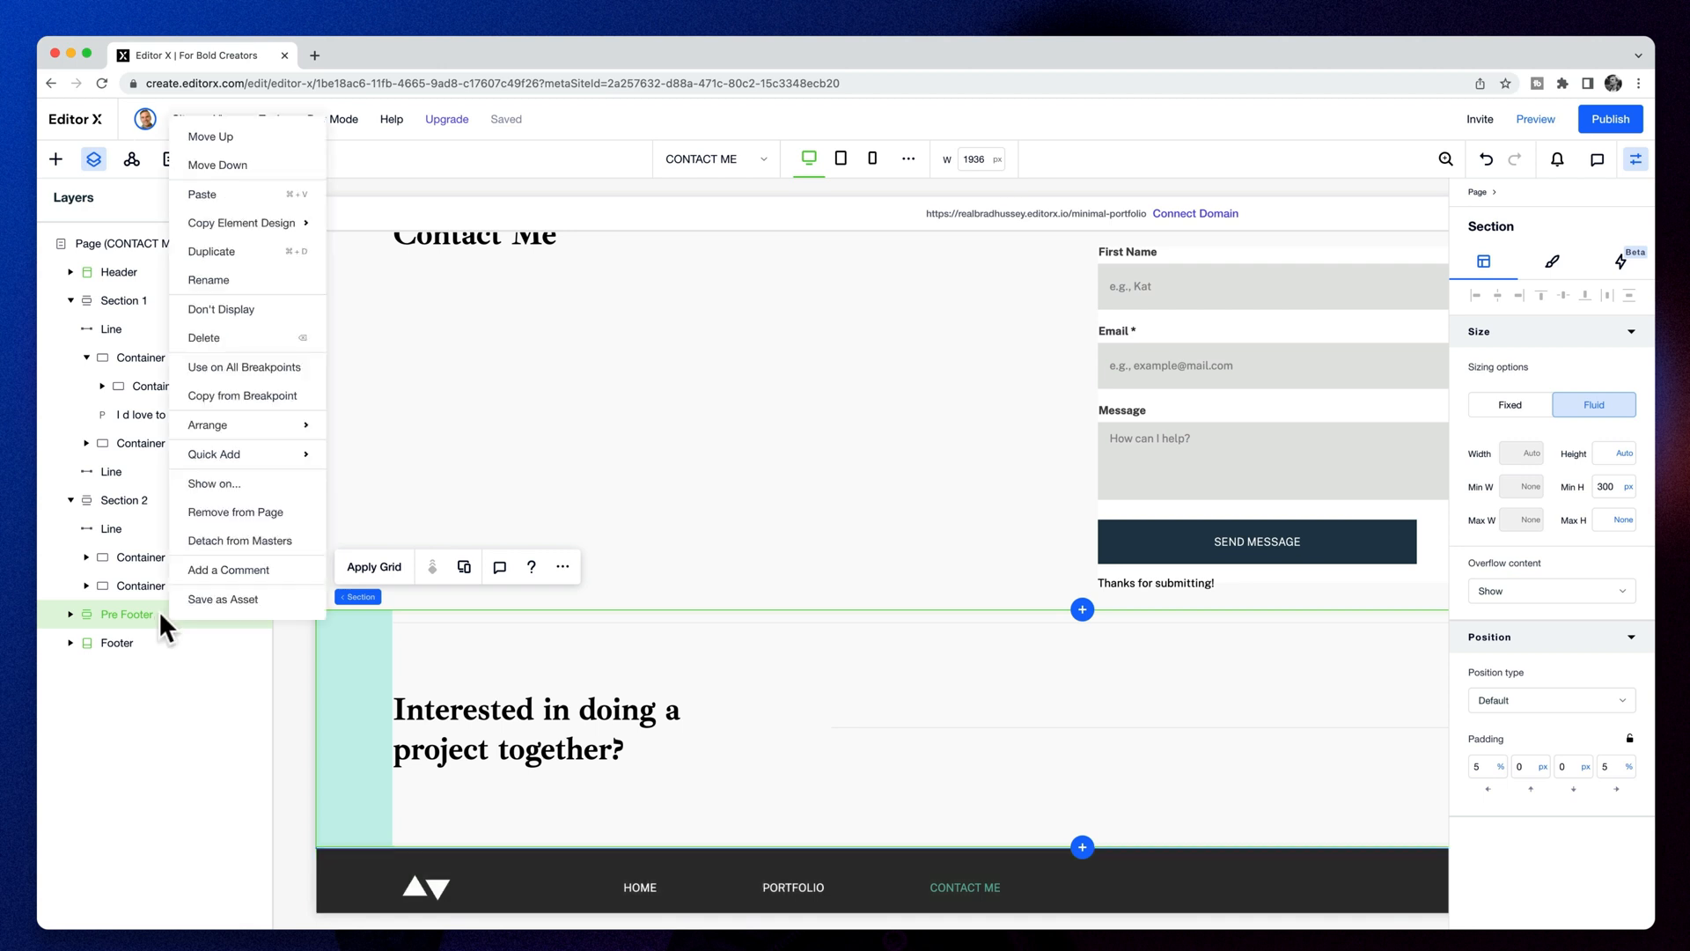
{"action": "left_click", "coordinate": [257, 521]}
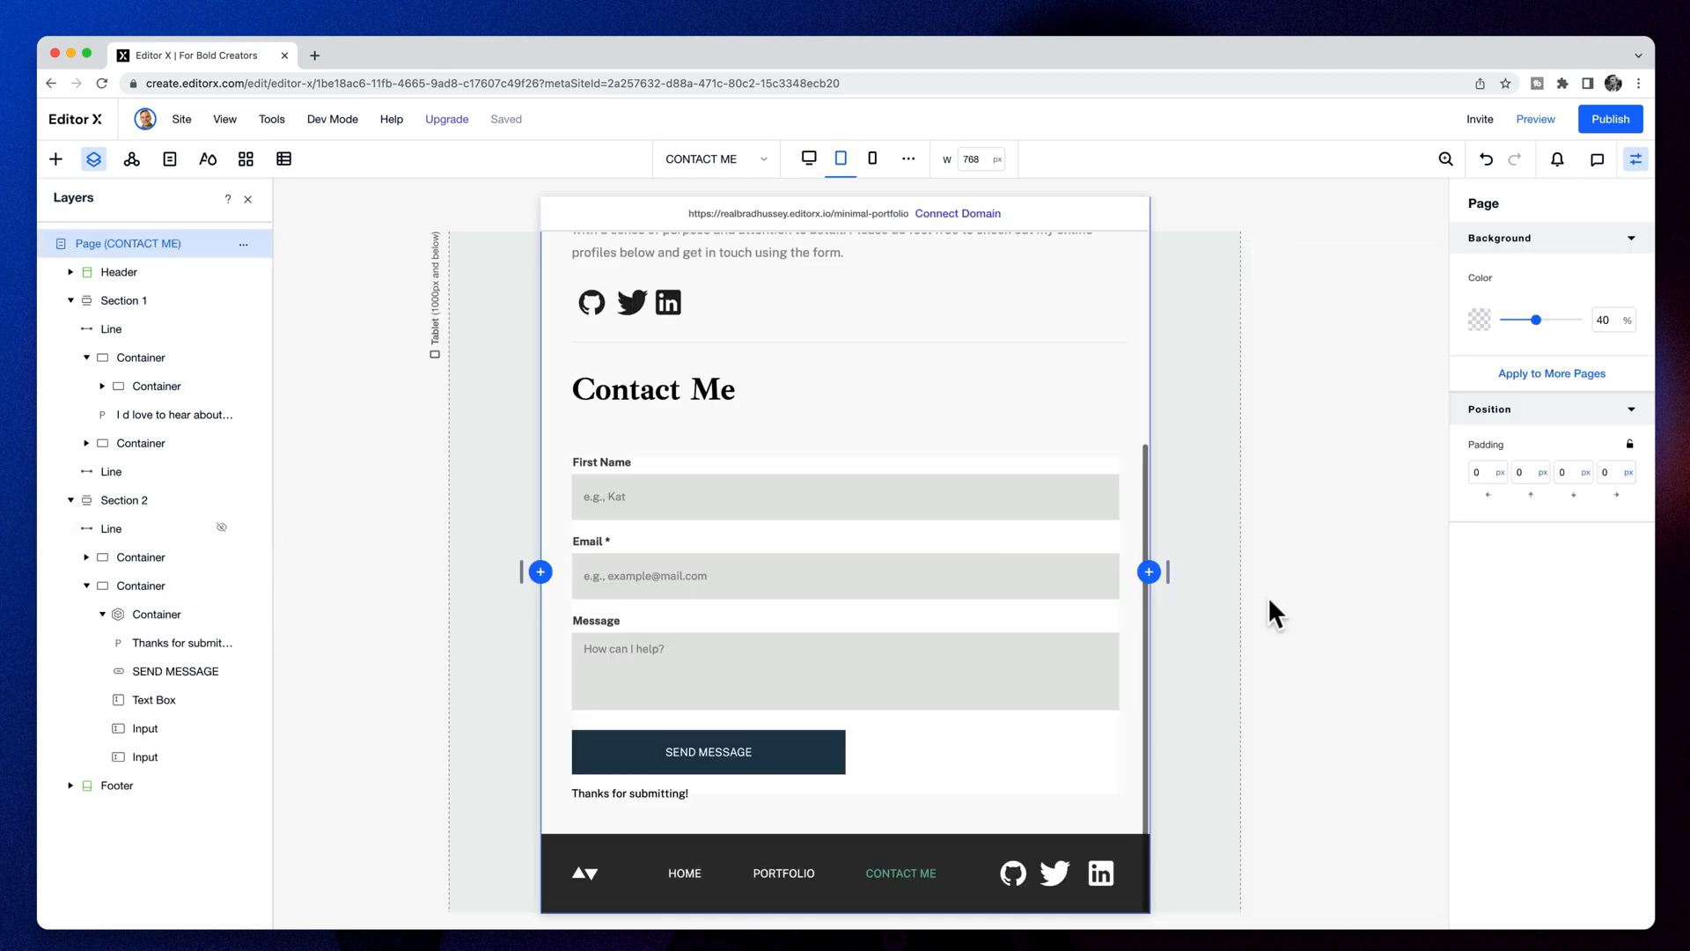
{"action": "scroll", "coordinate": [1273, 601], "scroll_direction": "up", "scroll_amount": 3}
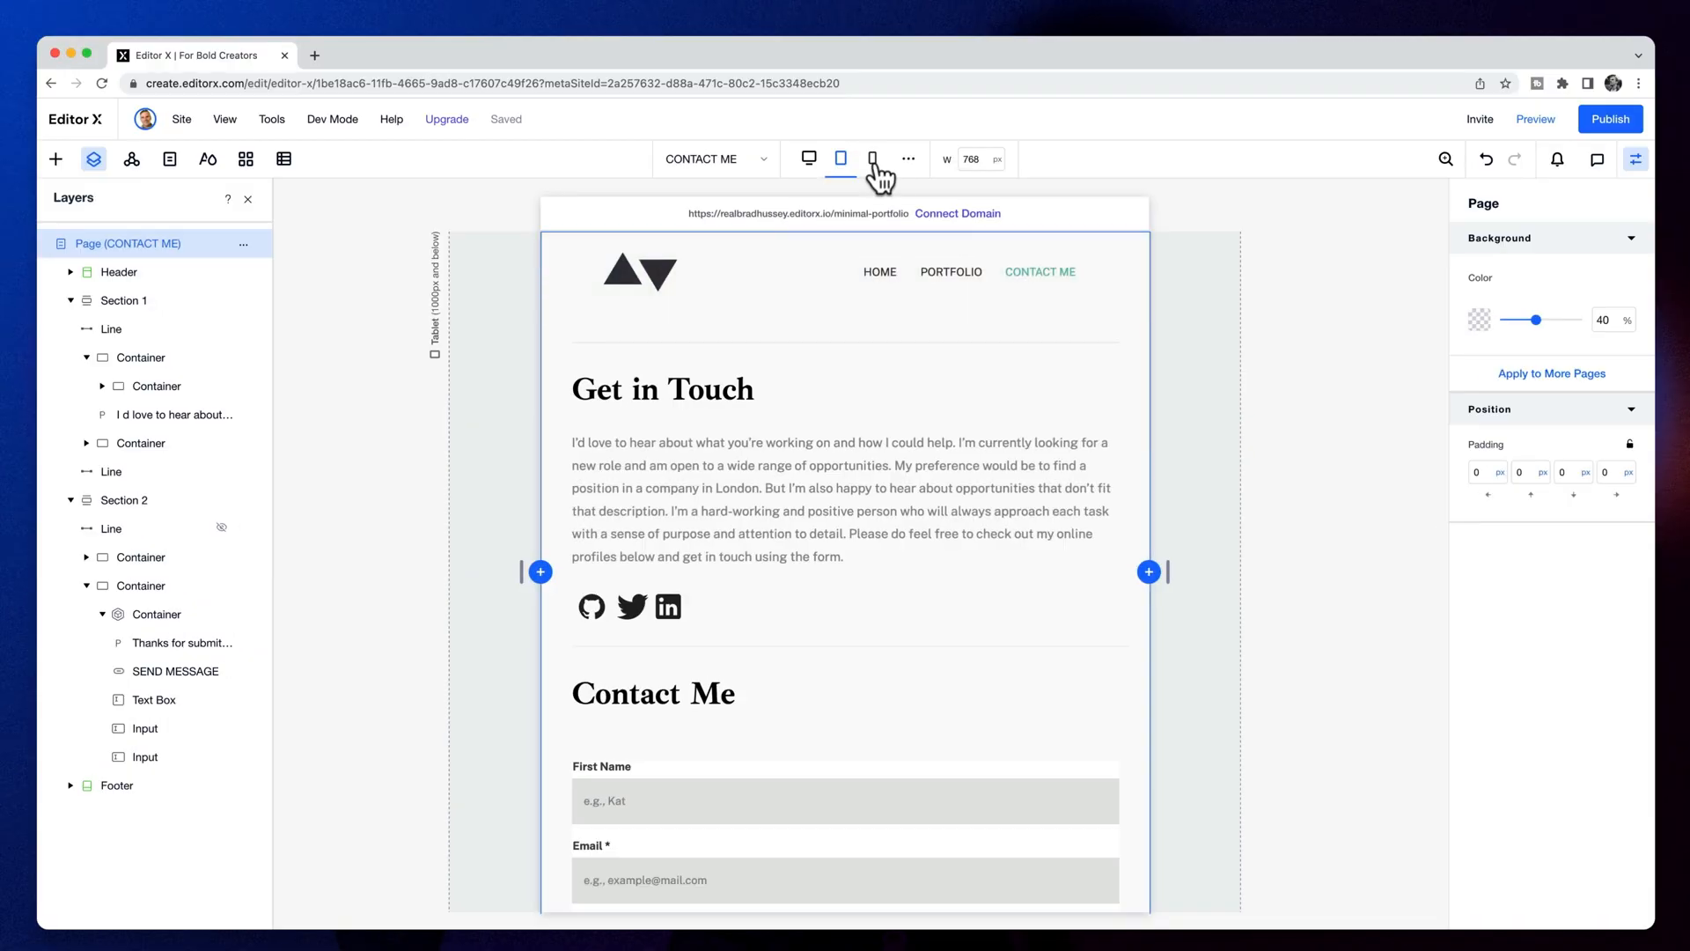
Switch to Figma and examine the mobile Home and Portfolio Index designs down the page
{"action": "key", "text": "super+Tab"}
{"action": "scroll", "coordinate": [755, 528], "scroll_direction": "down", "scroll_amount": 5}
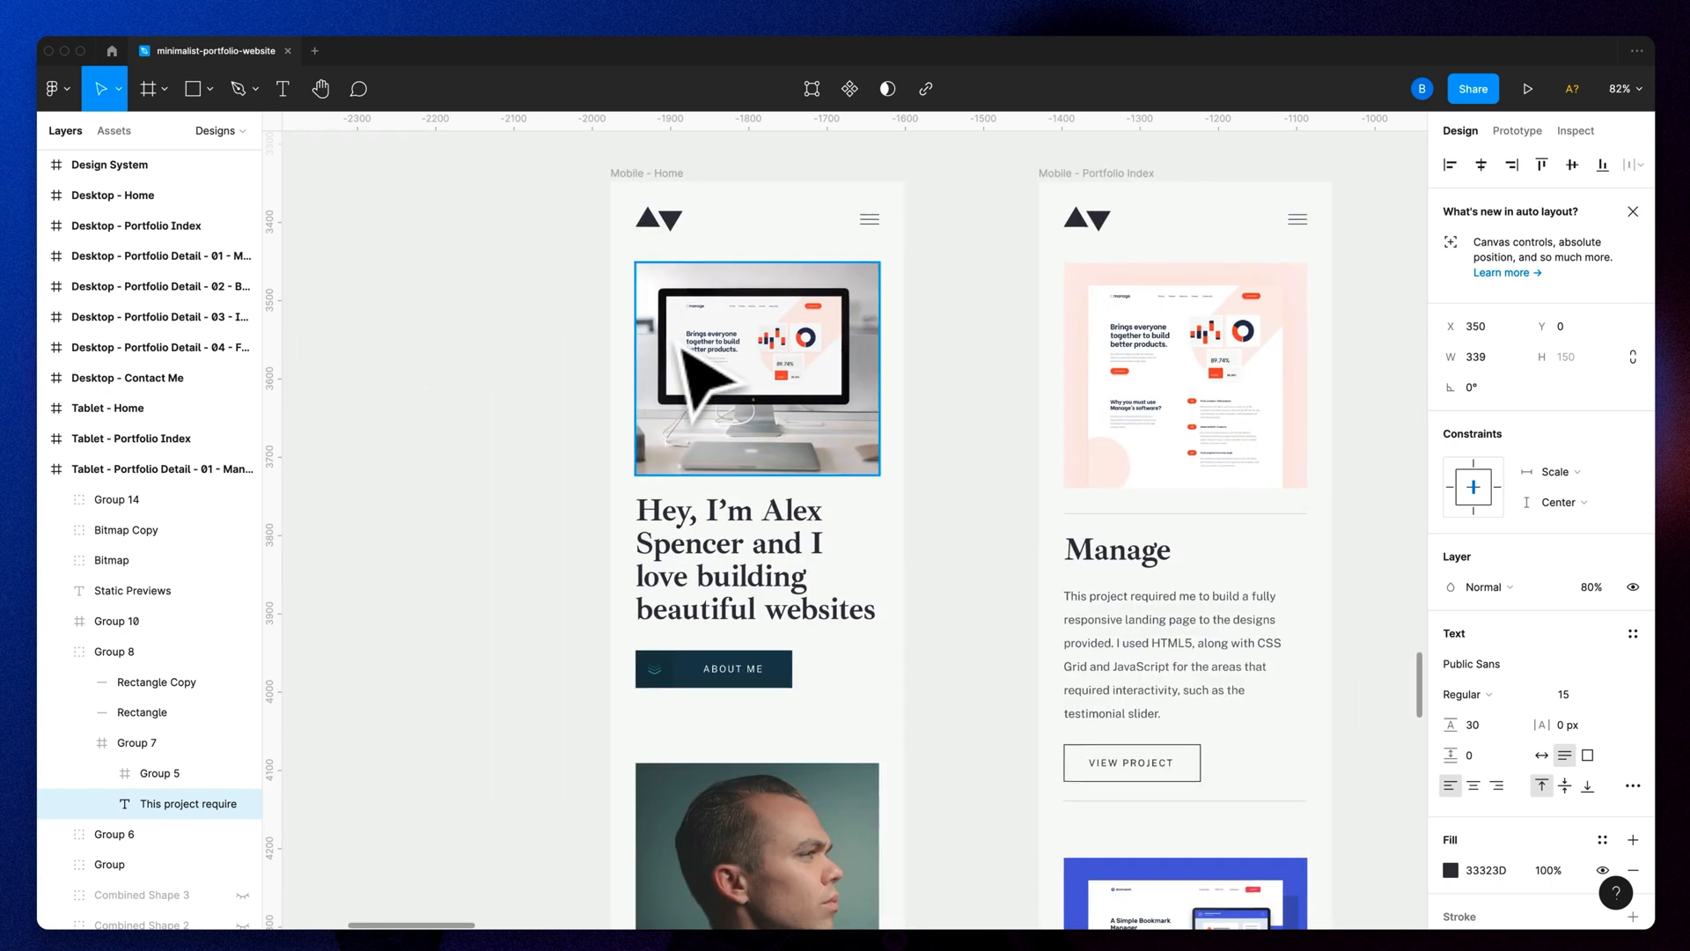
{"action": "scroll", "coordinate": [802, 377], "scroll_direction": "down", "scroll_amount": 7}
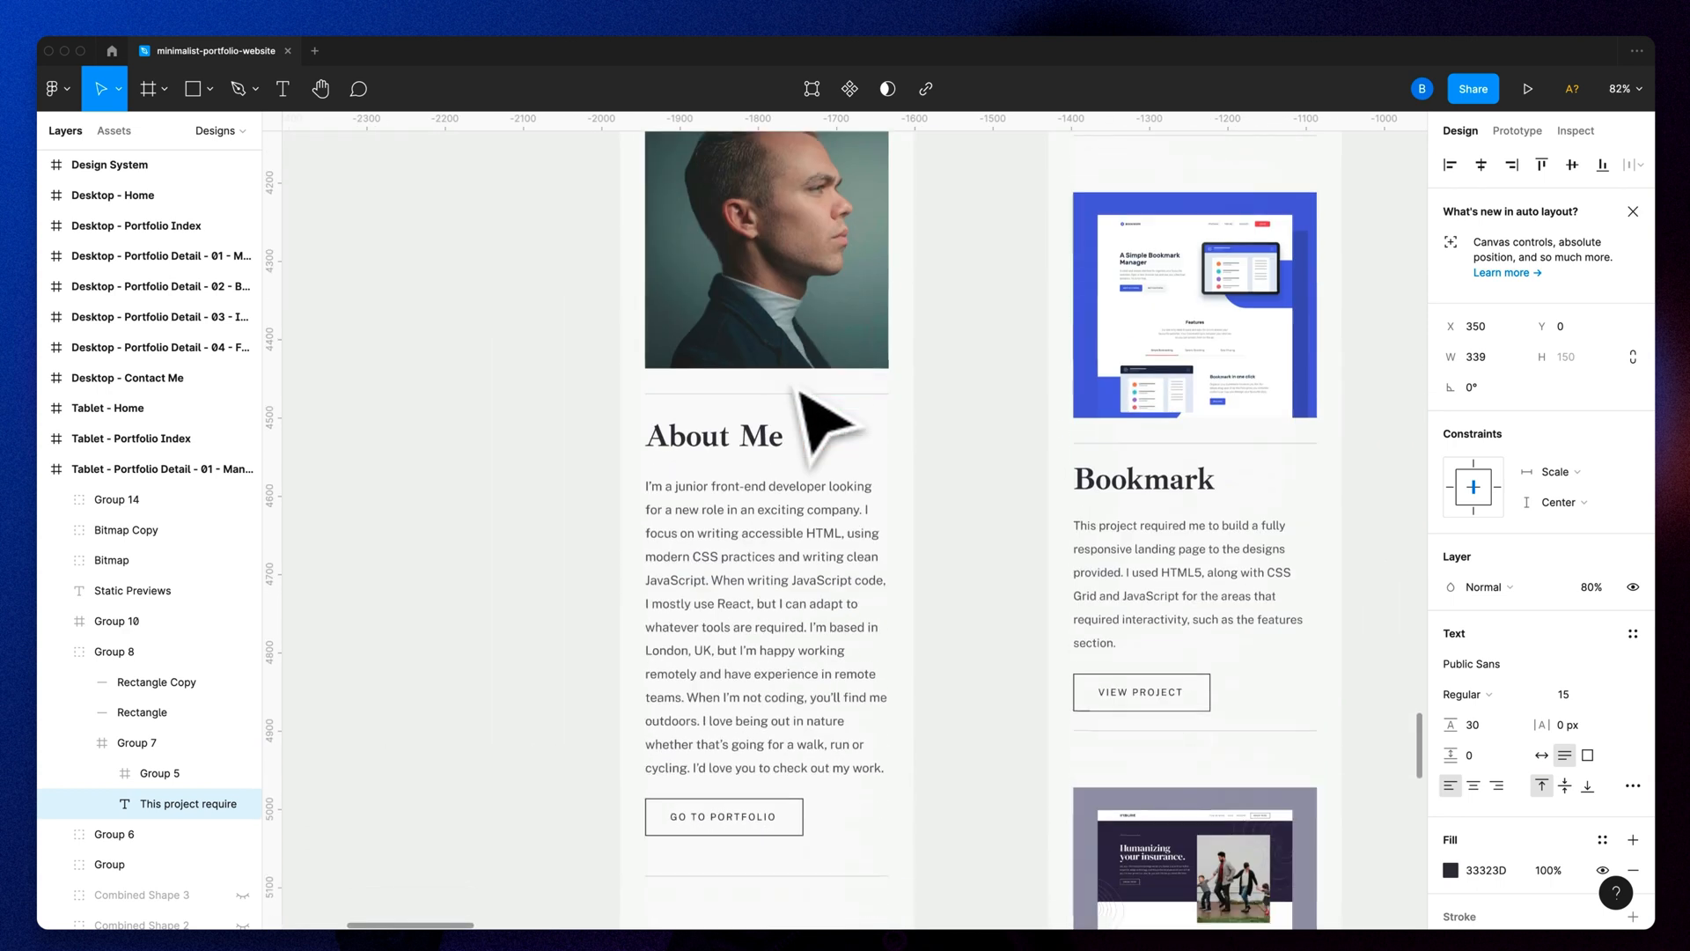
{"action": "scroll", "coordinate": [803, 397], "scroll_direction": "down", "scroll_amount": 8}
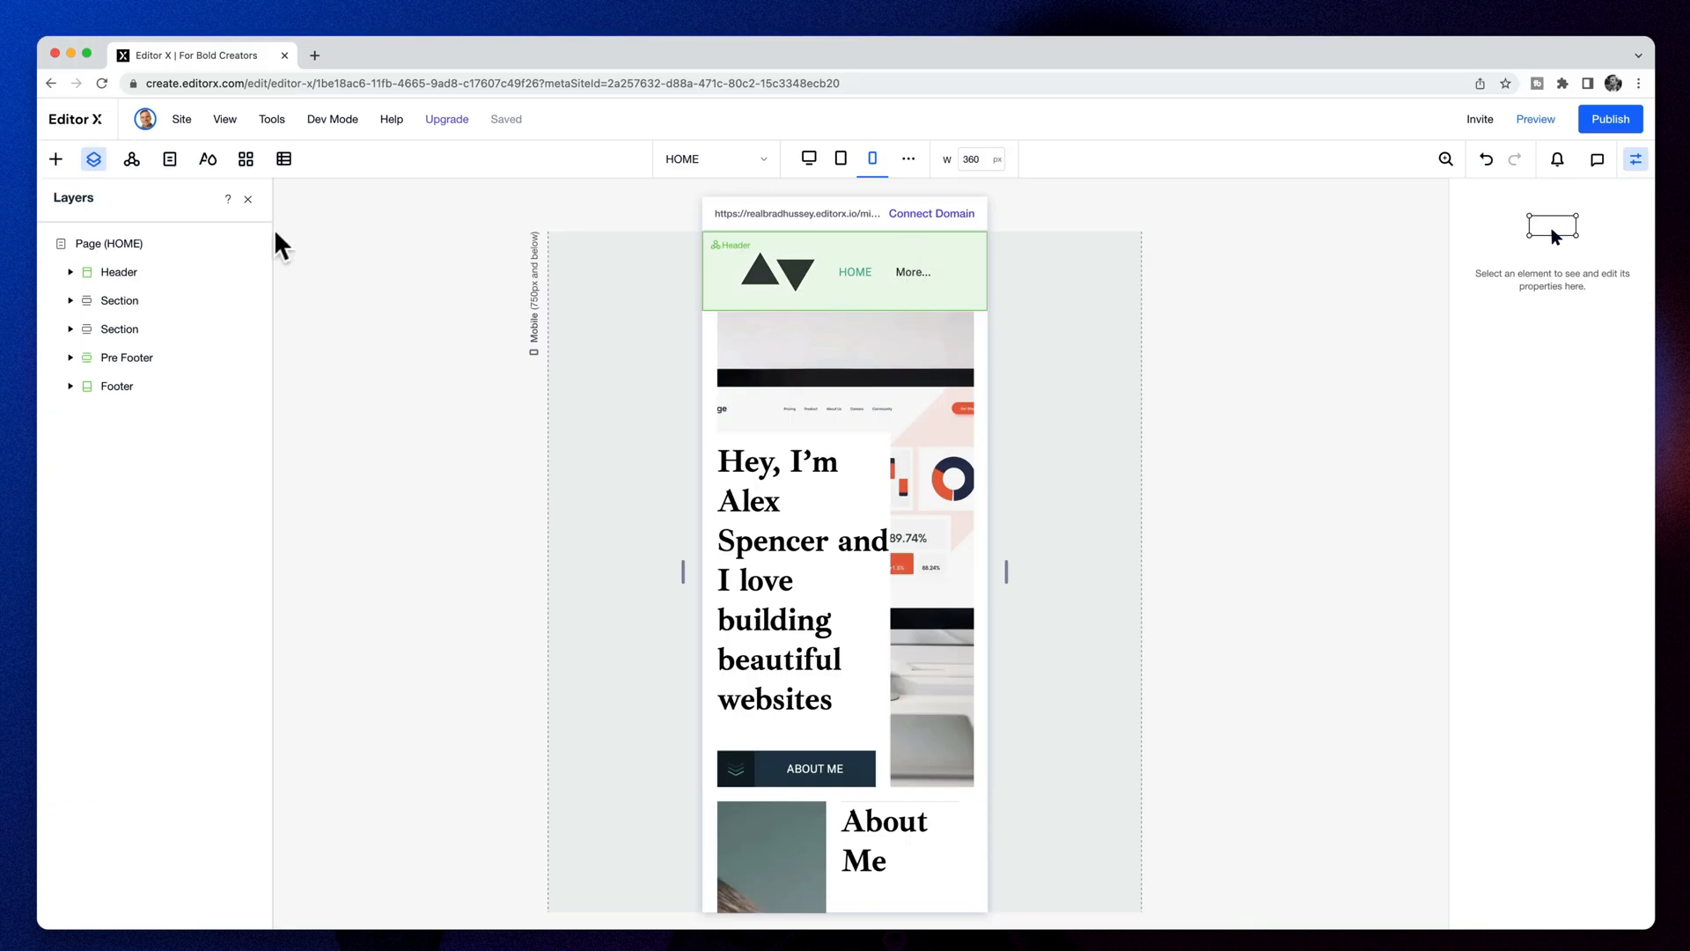
On the Home page at the mobile breakpoint, hide the header's text menu and move the hamburger menu to the header's right edge
{"action": "left_click", "coordinate": [891, 264]}
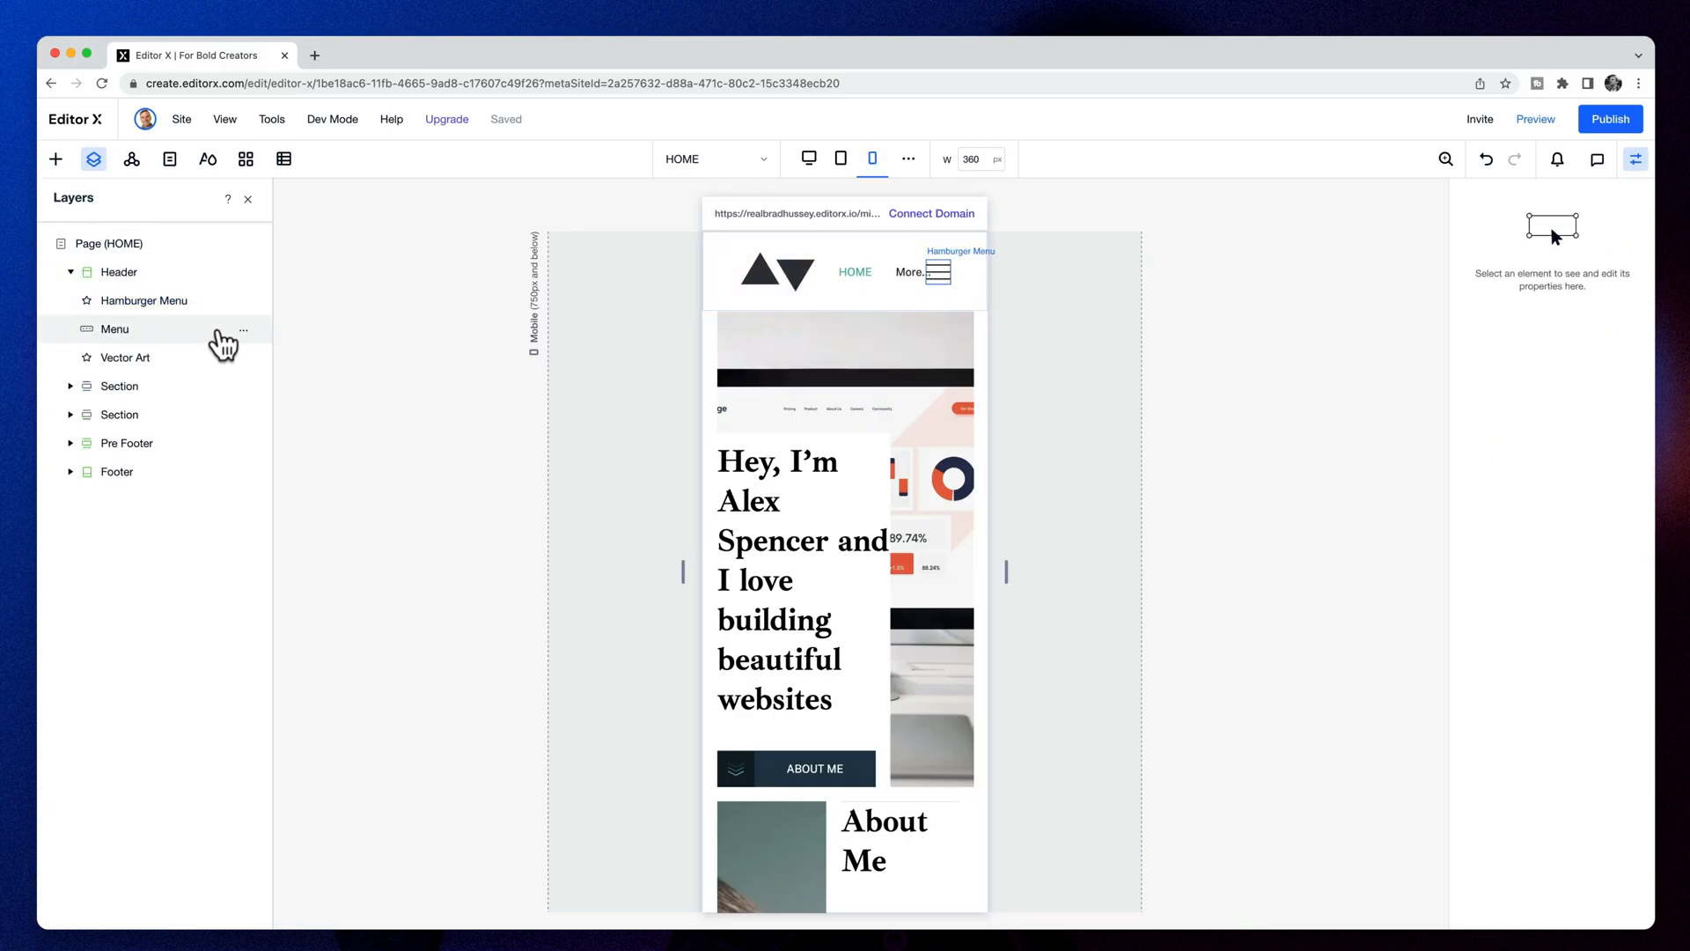
{"action": "left_click", "coordinate": [222, 331]}
{"action": "left_click", "coordinate": [245, 334]}
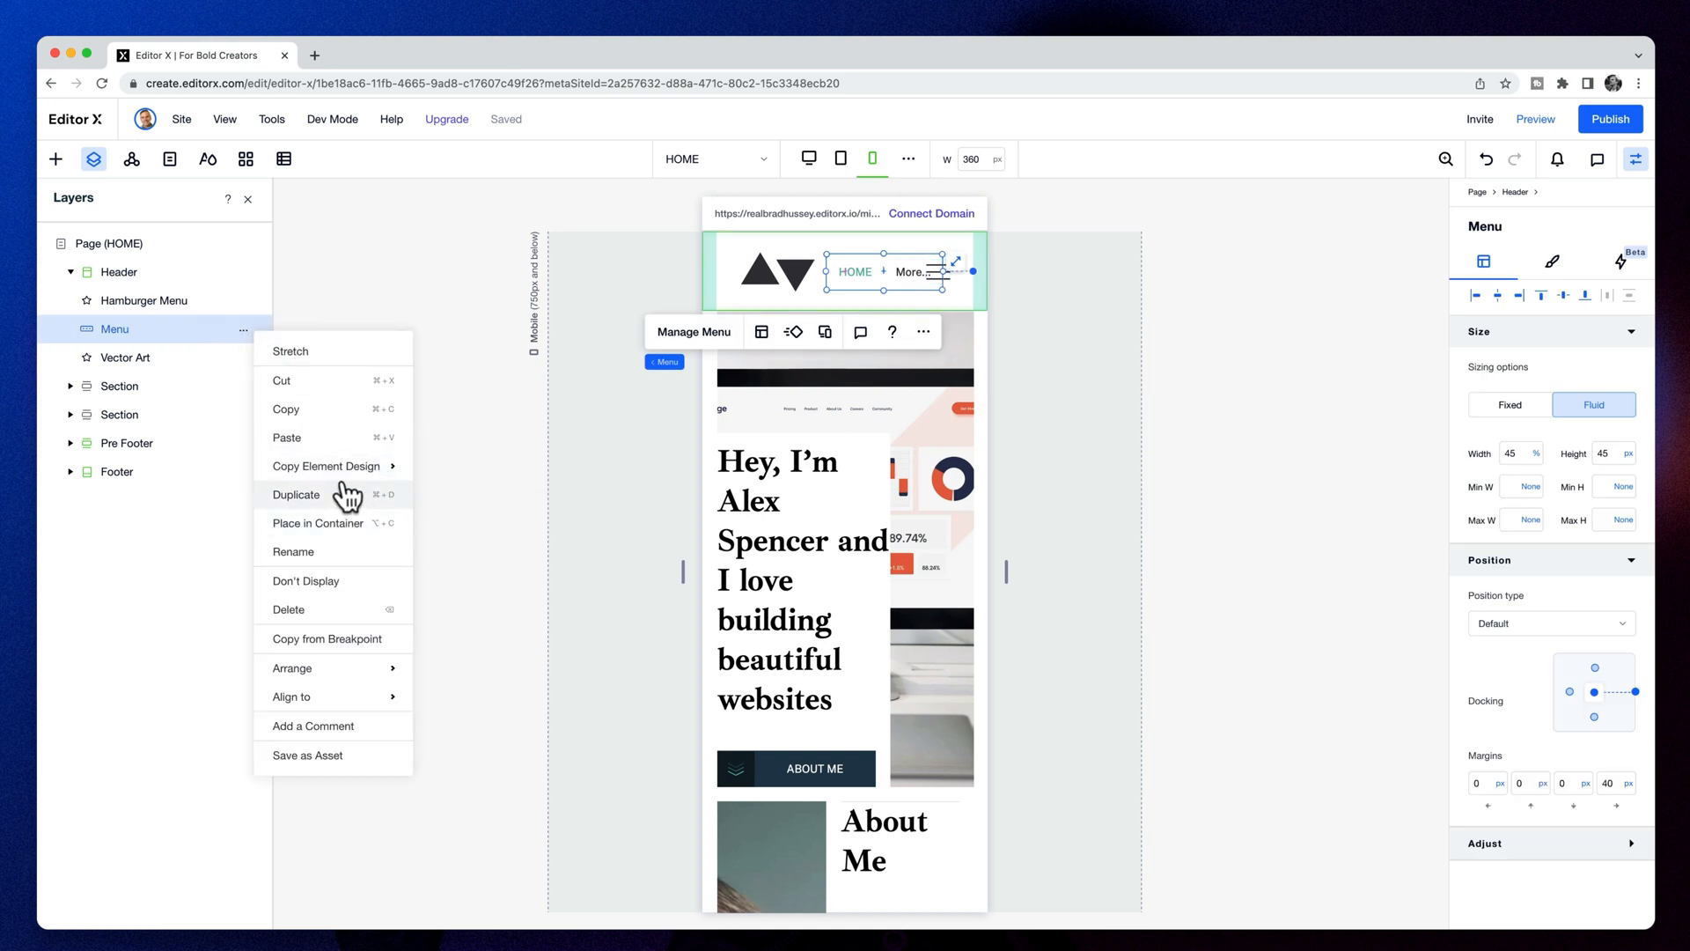
{"action": "left_click", "coordinate": [290, 583]}
{"action": "left_click", "coordinate": [938, 272]}
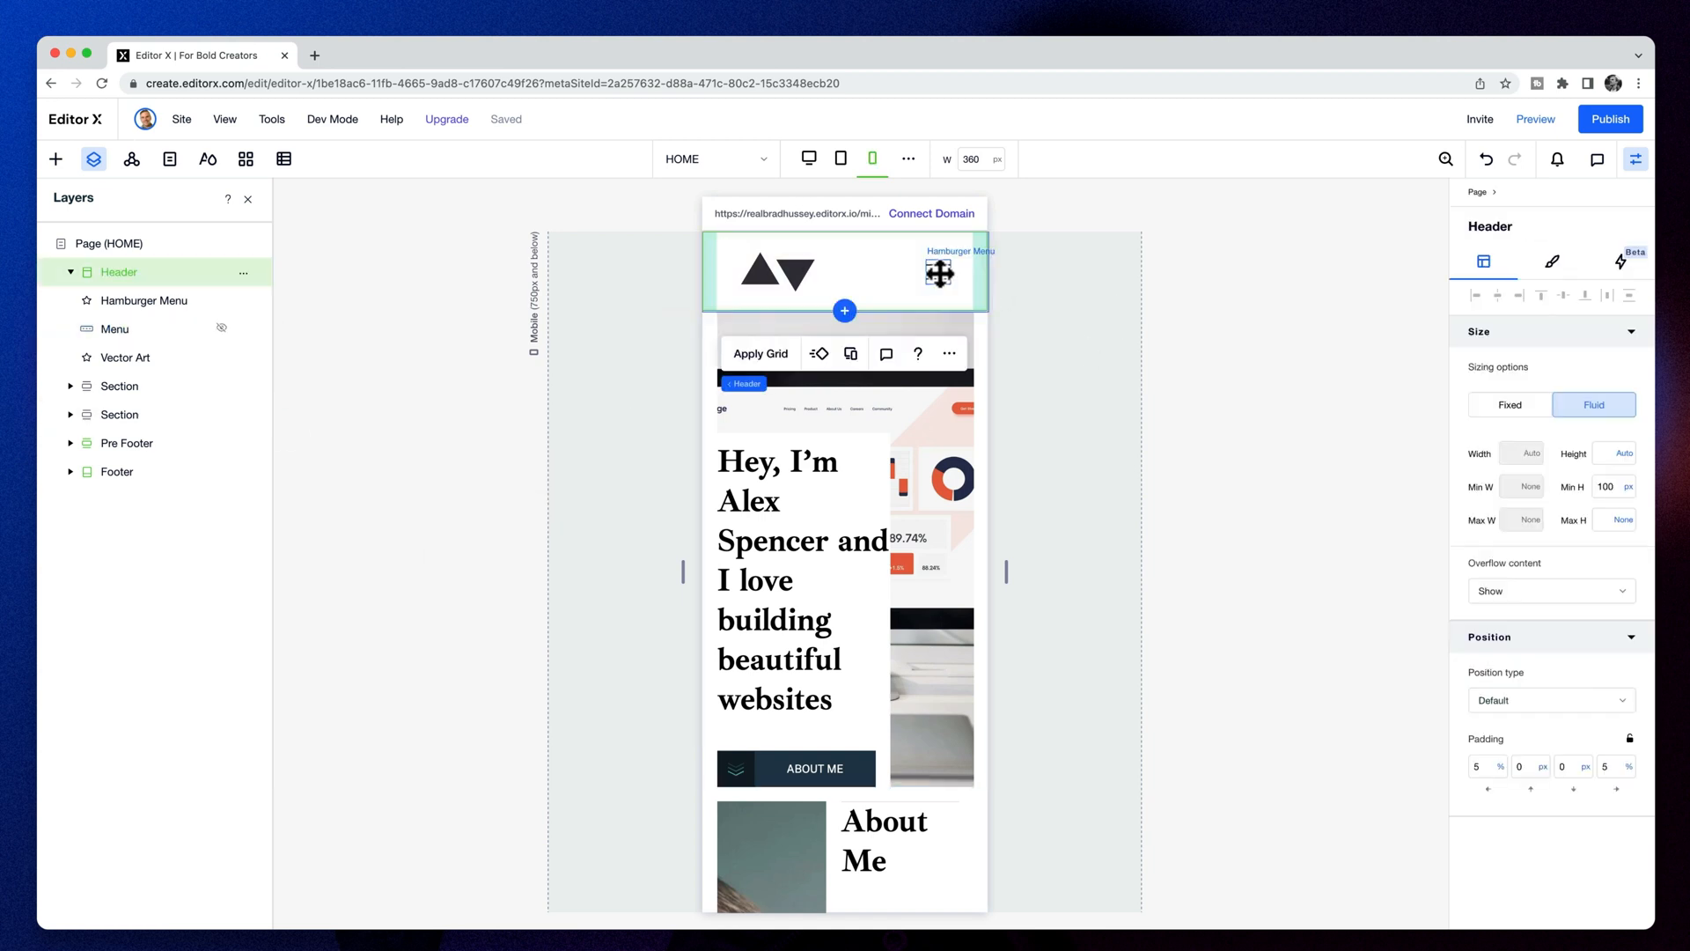
{"action": "left_click", "coordinate": [938, 272]}
Align the header logo to the left edge and reduce its width to 60 px
{"action": "left_click", "coordinate": [766, 273]}
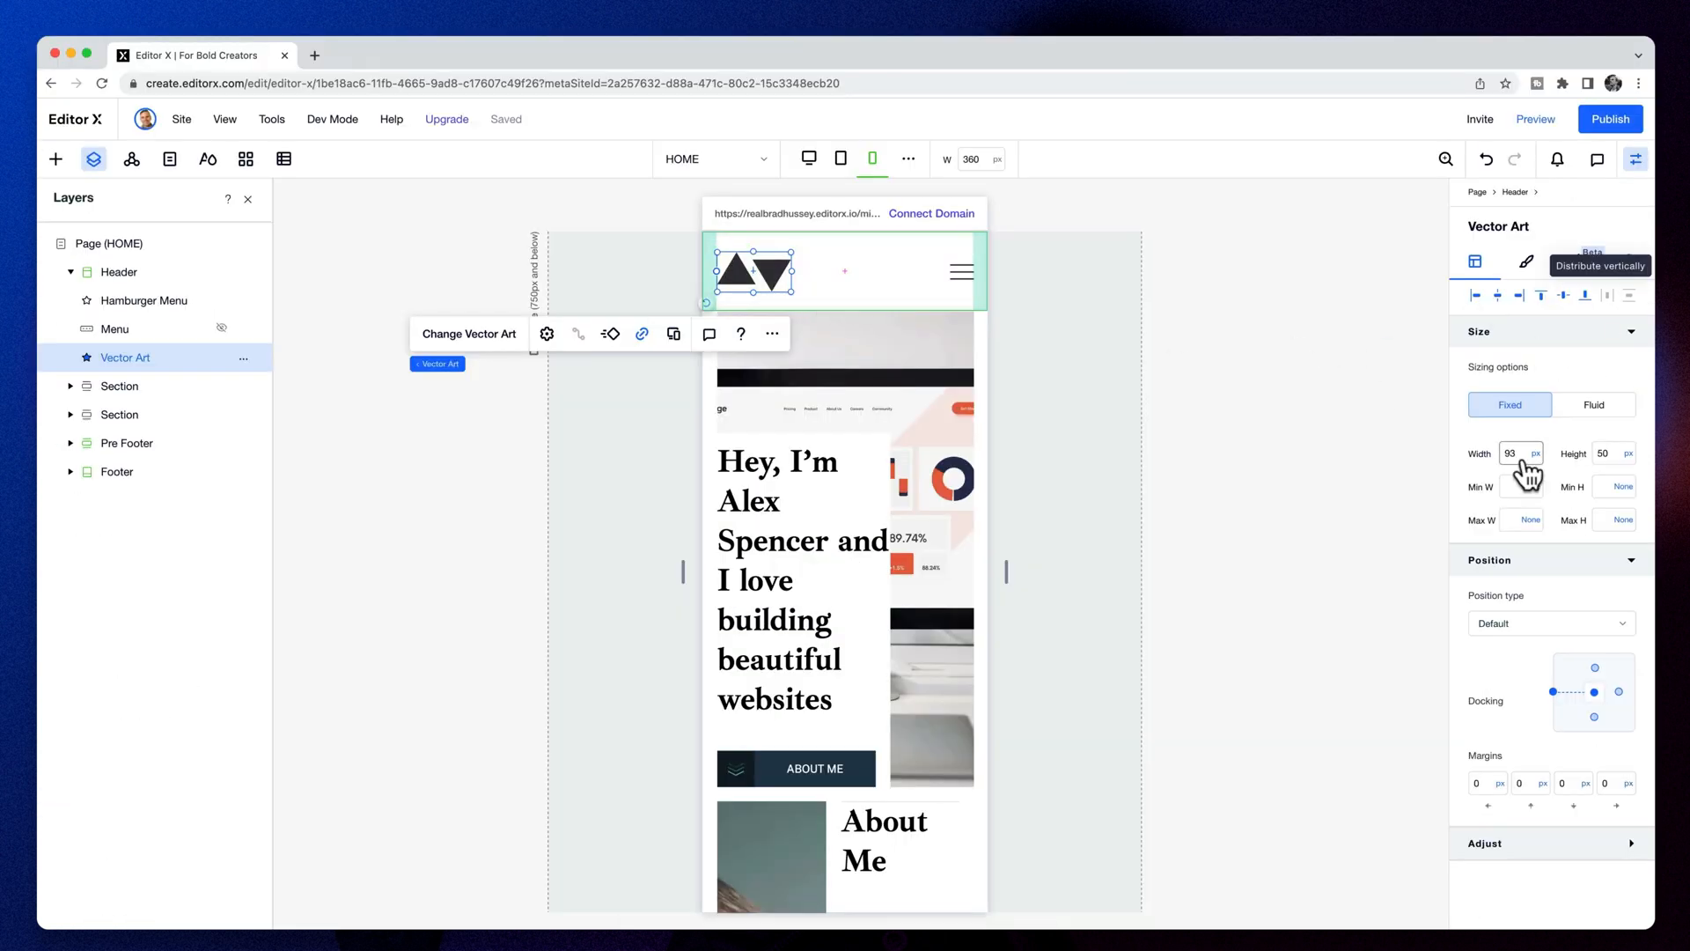
{"action": "left_click", "coordinate": [1530, 454]}
{"action": "type", "text": "80"}
{"action": "key", "text": "Return"}
{"action": "left_click", "coordinate": [1530, 454]}
{"action": "type", "text": "60"}
{"action": "key", "text": "Return"}
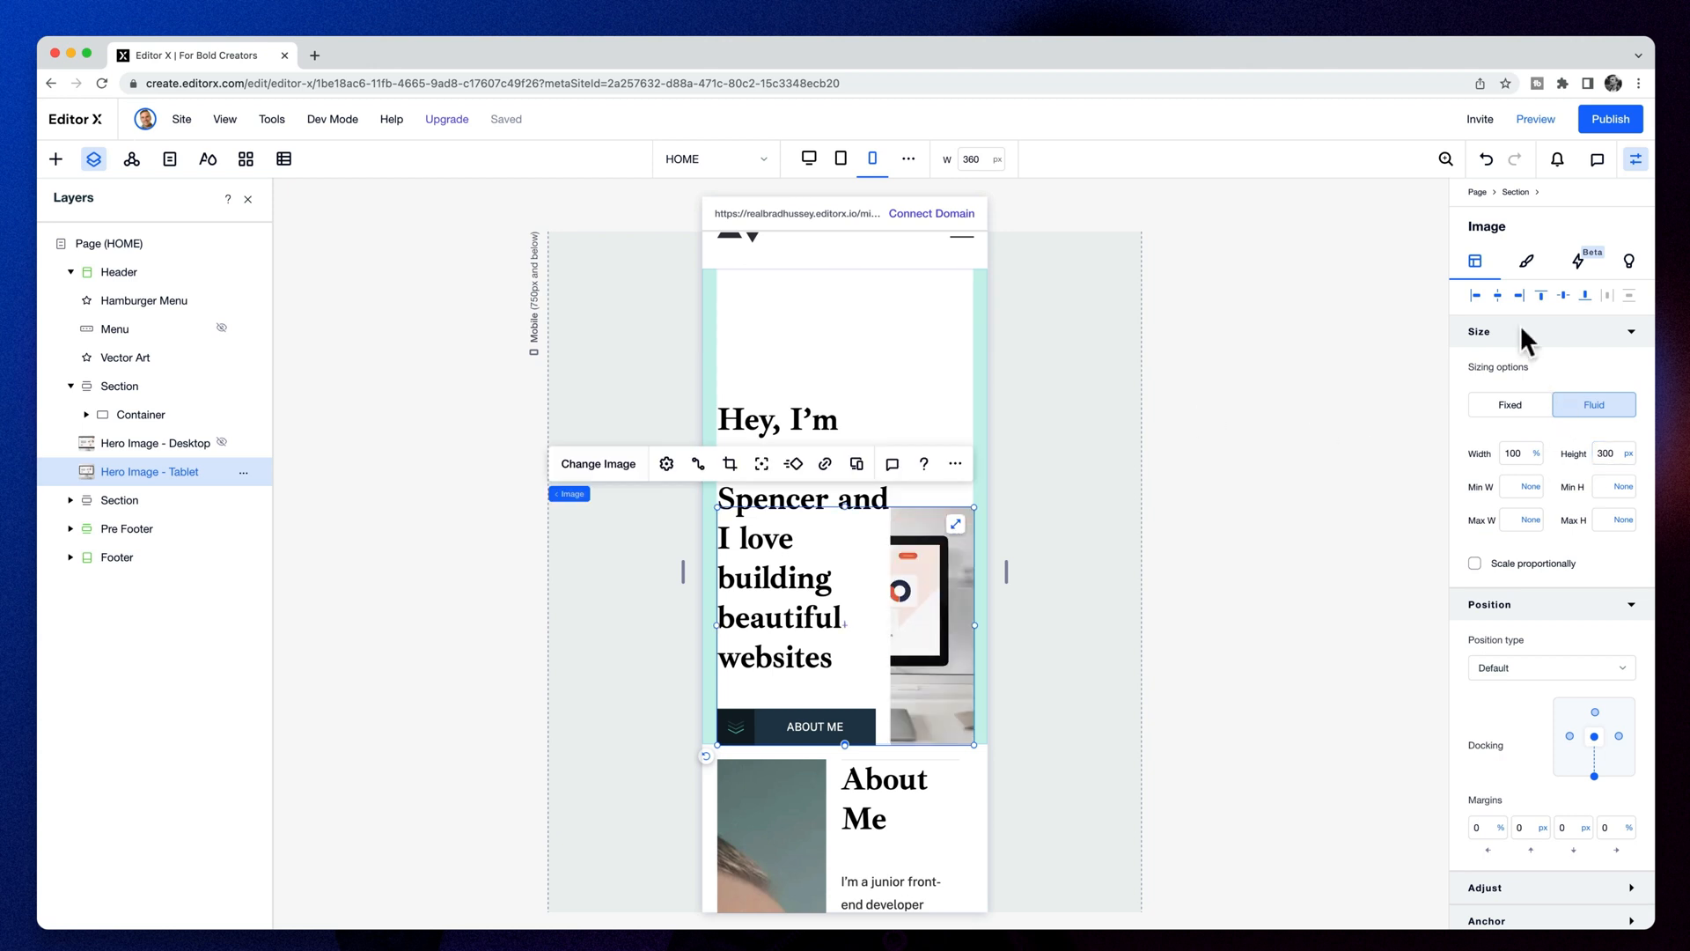
Align the tablet hero image to the top of its section and set the hero text container's width to 100%
{"action": "left_click", "coordinate": [1530, 297]}
{"action": "left_click", "coordinate": [836, 447]}
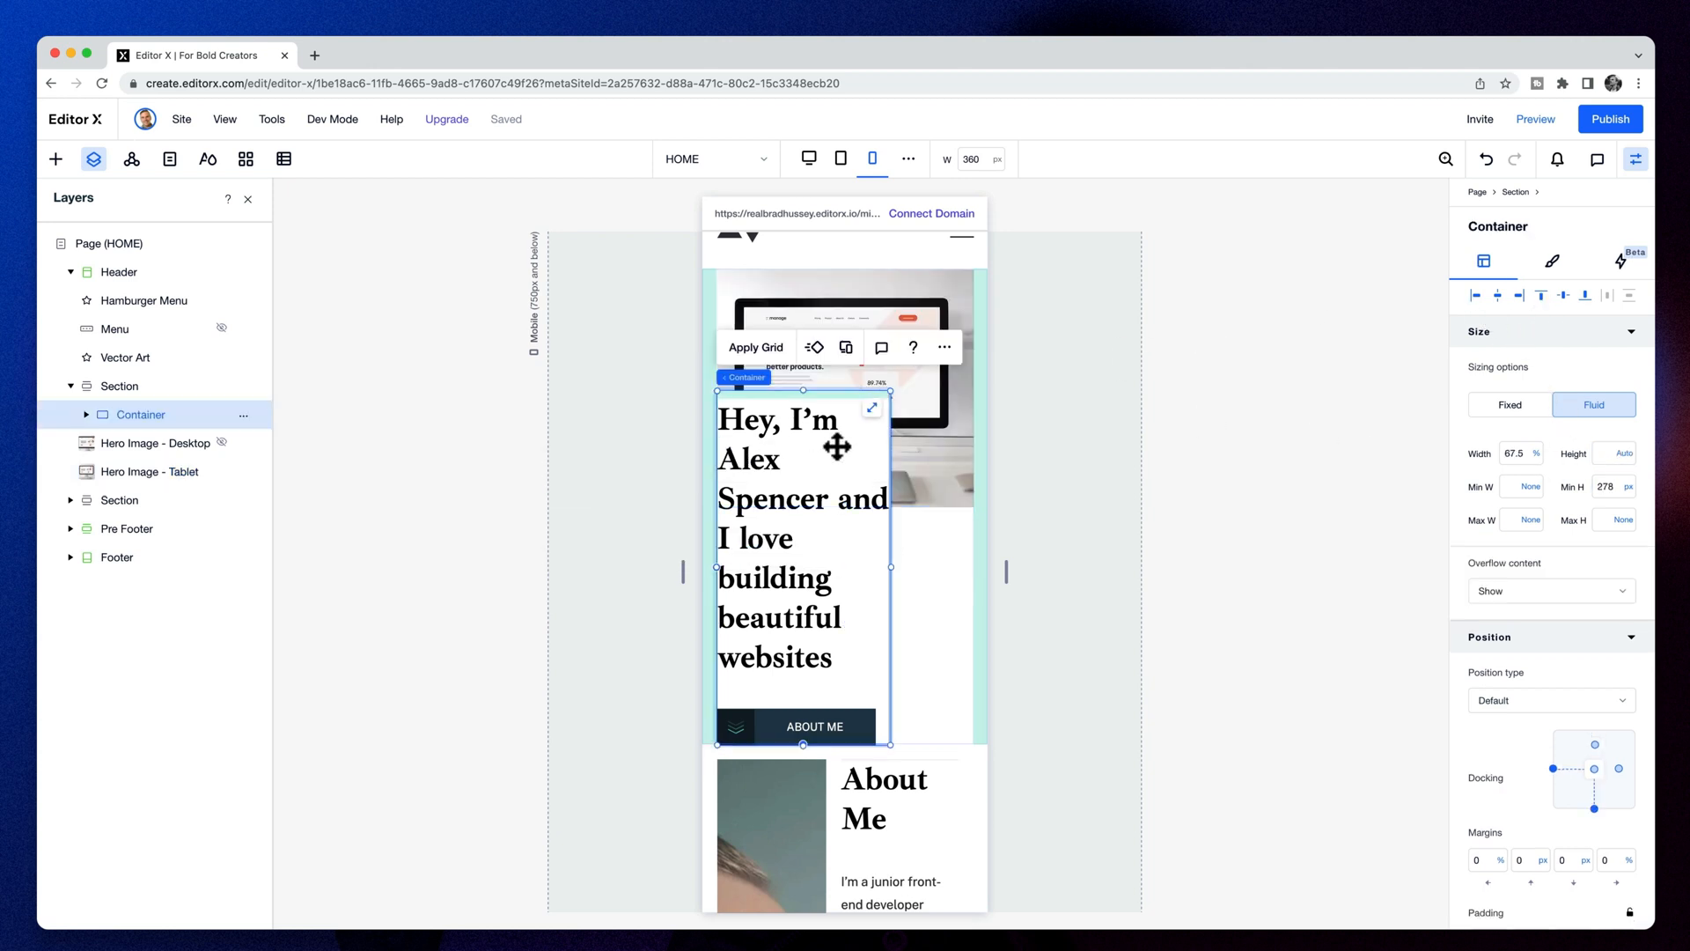
{"action": "type", "text": "100"}
{"action": "key", "text": "Tab"}
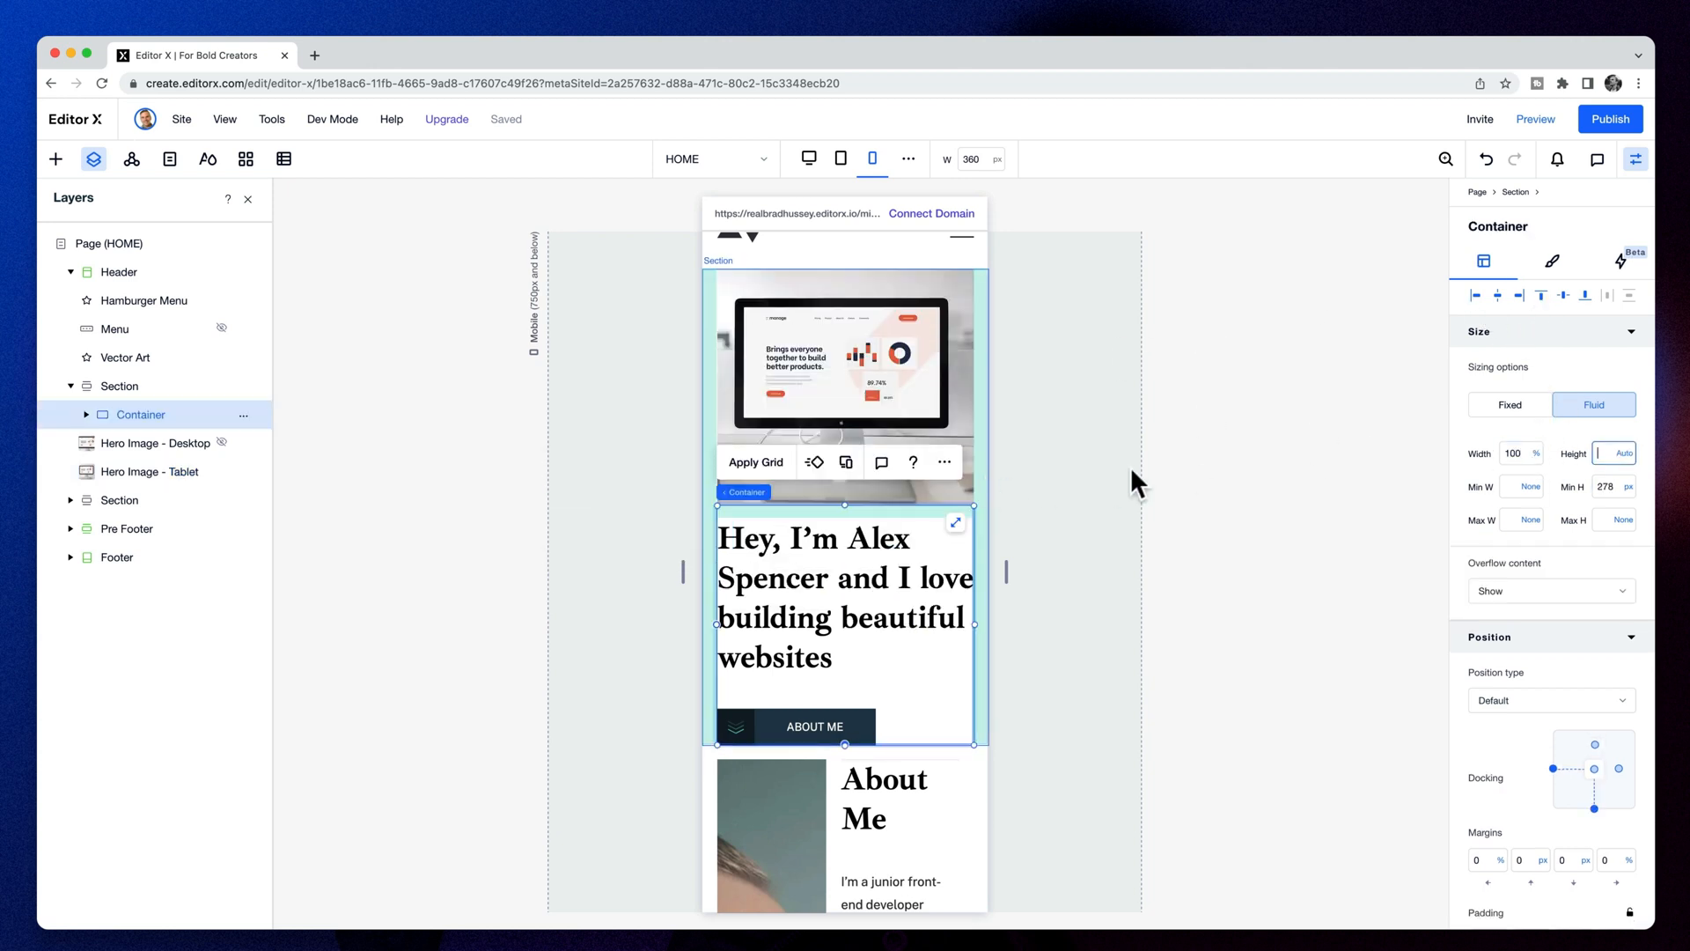
Change the hero heading's style to Heading 3 and align its stack to the top of the container
{"action": "left_click", "coordinate": [865, 595]}
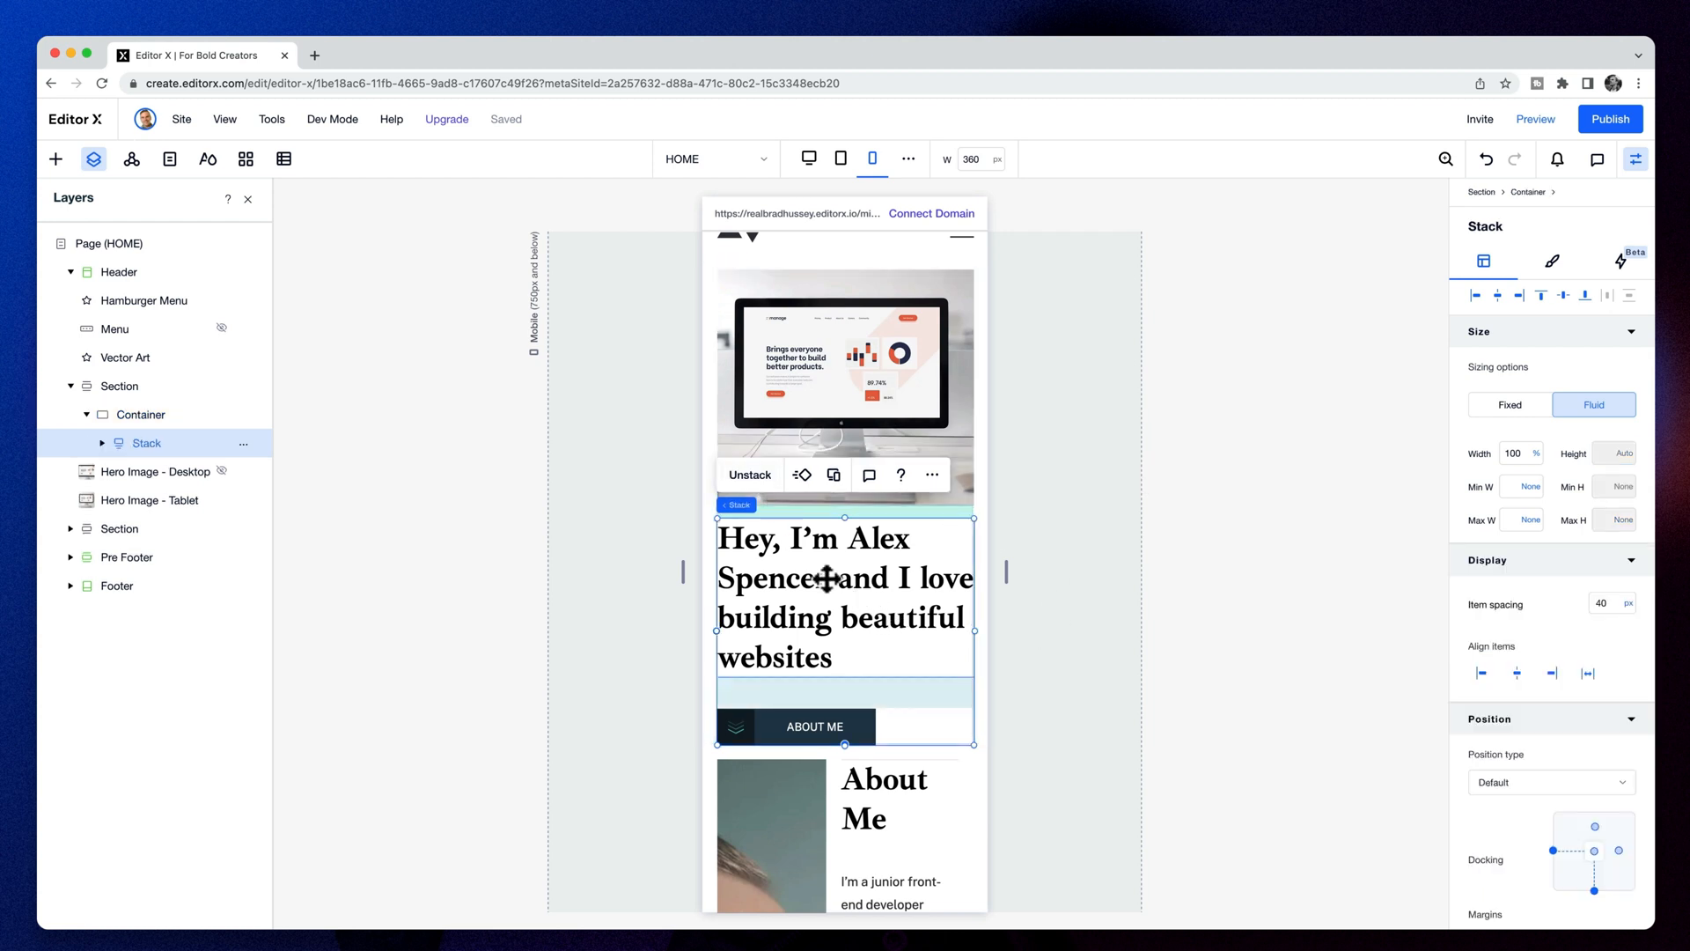
{"action": "left_click", "coordinate": [826, 577]}
{"action": "left_click", "coordinate": [761, 480]}
{"action": "left_click", "coordinate": [592, 445]}
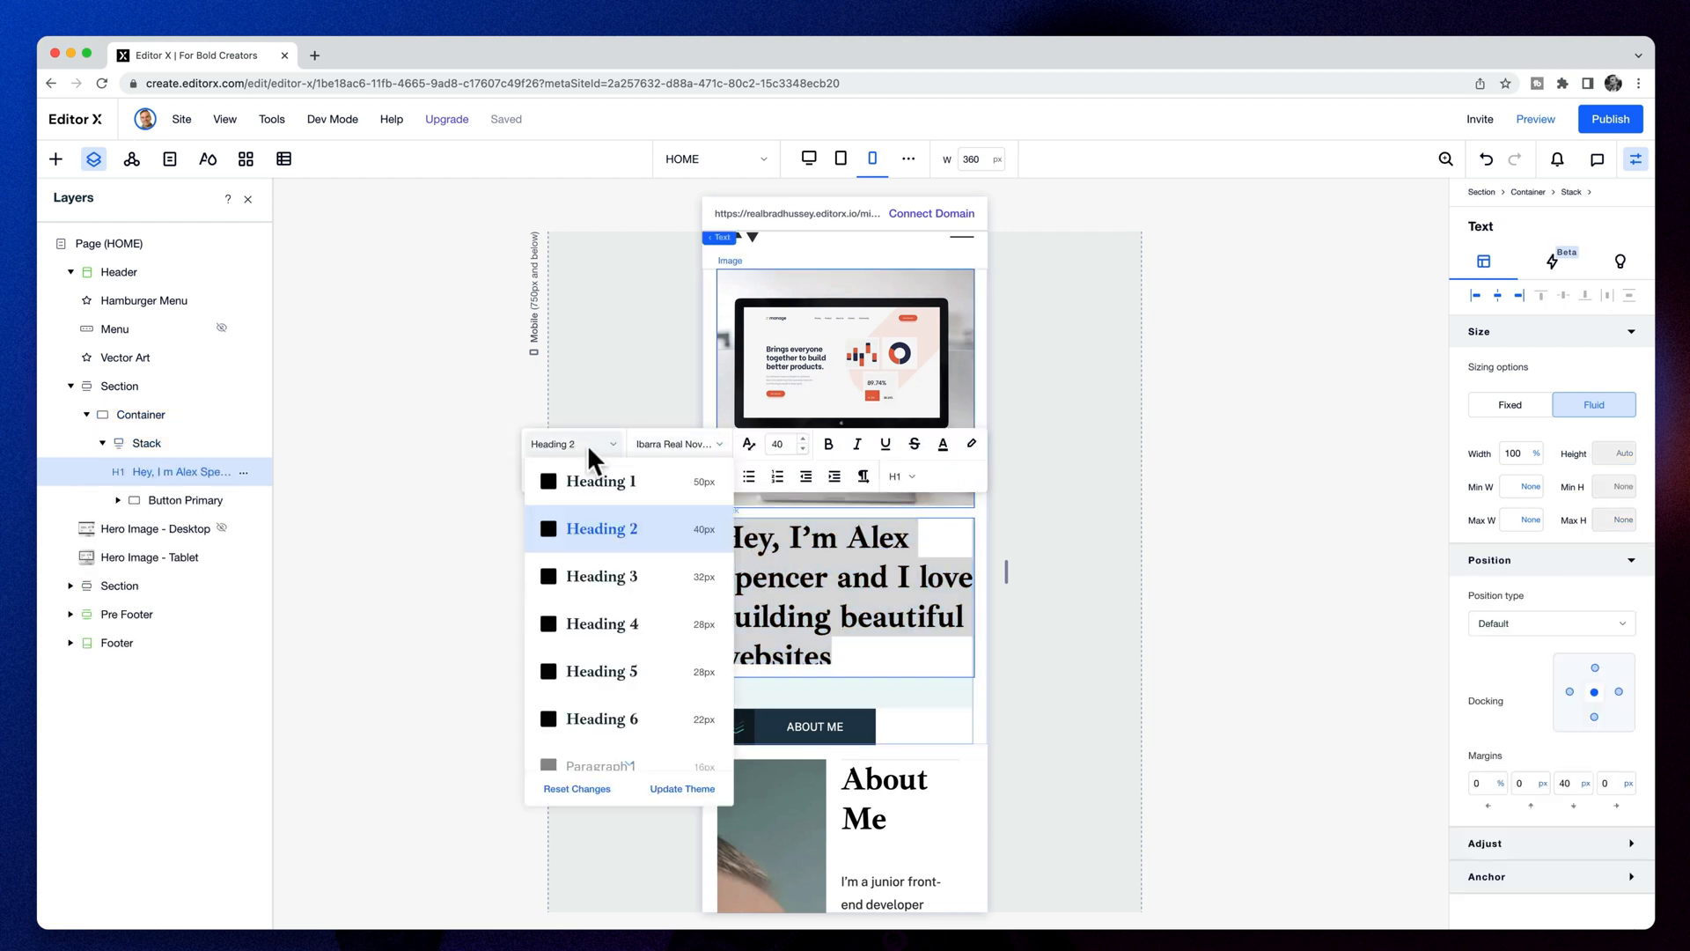
{"action": "left_click", "coordinate": [630, 578]}
{"action": "left_click", "coordinate": [848, 570]}
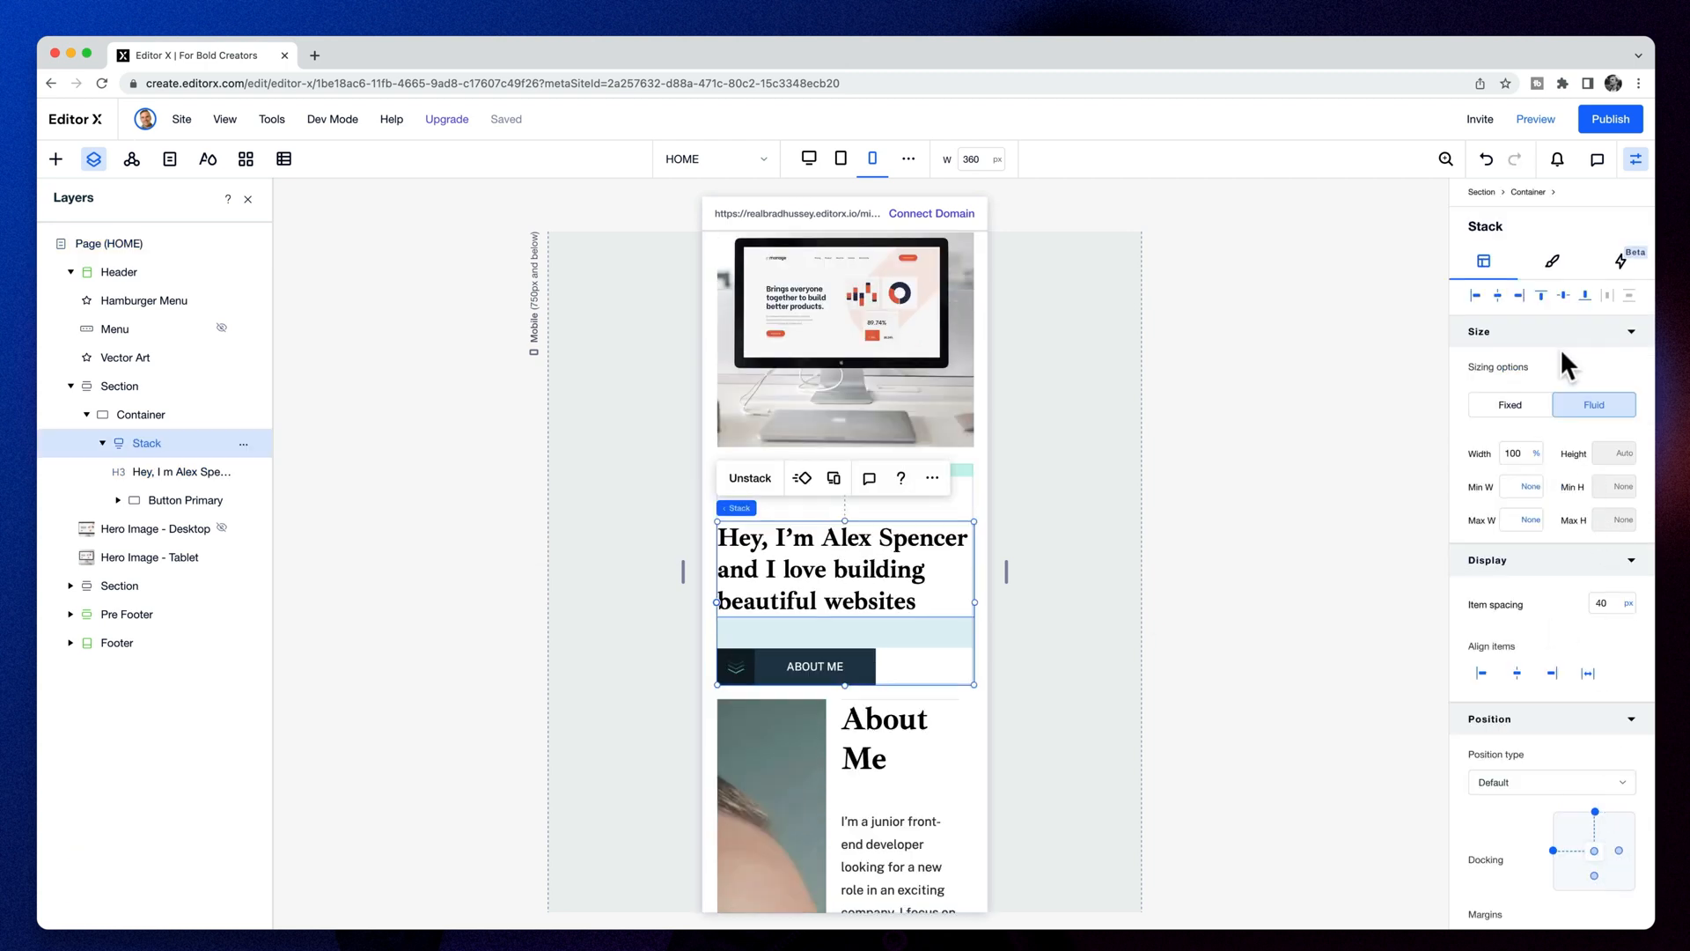
{"action": "left_click", "coordinate": [1197, 592]}
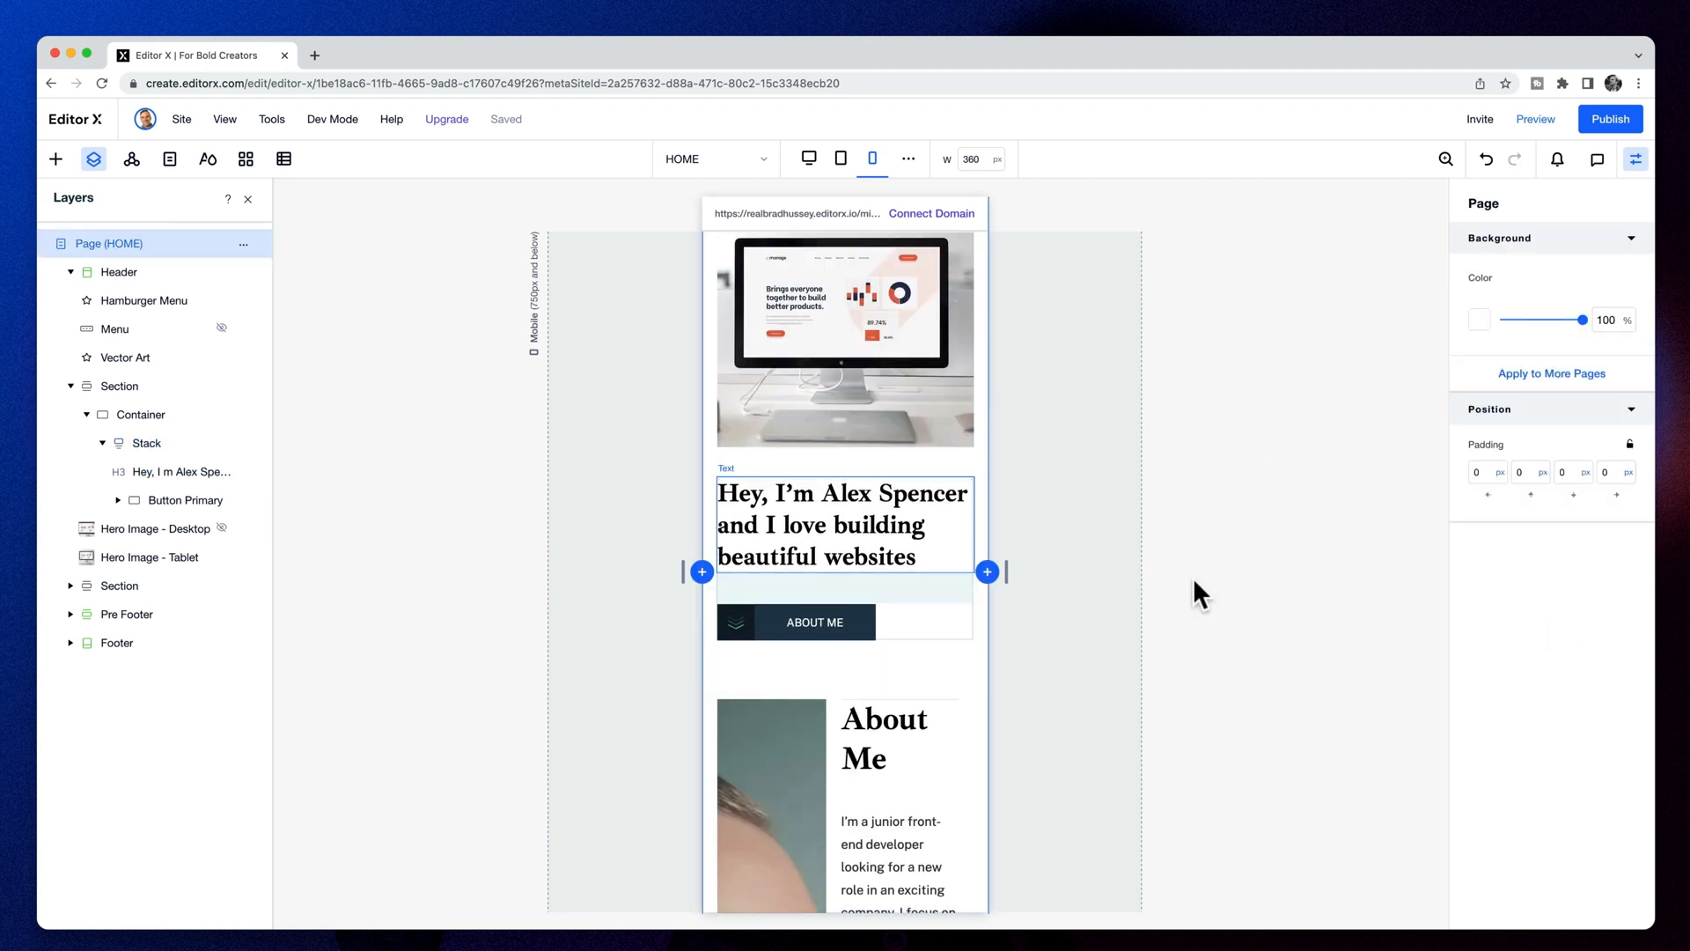
Apply a 1x2 grid layout to the About Me section so the portrait stacks above the text
{"action": "scroll", "coordinate": [856, 582], "scroll_direction": "down", "scroll_amount": 4}
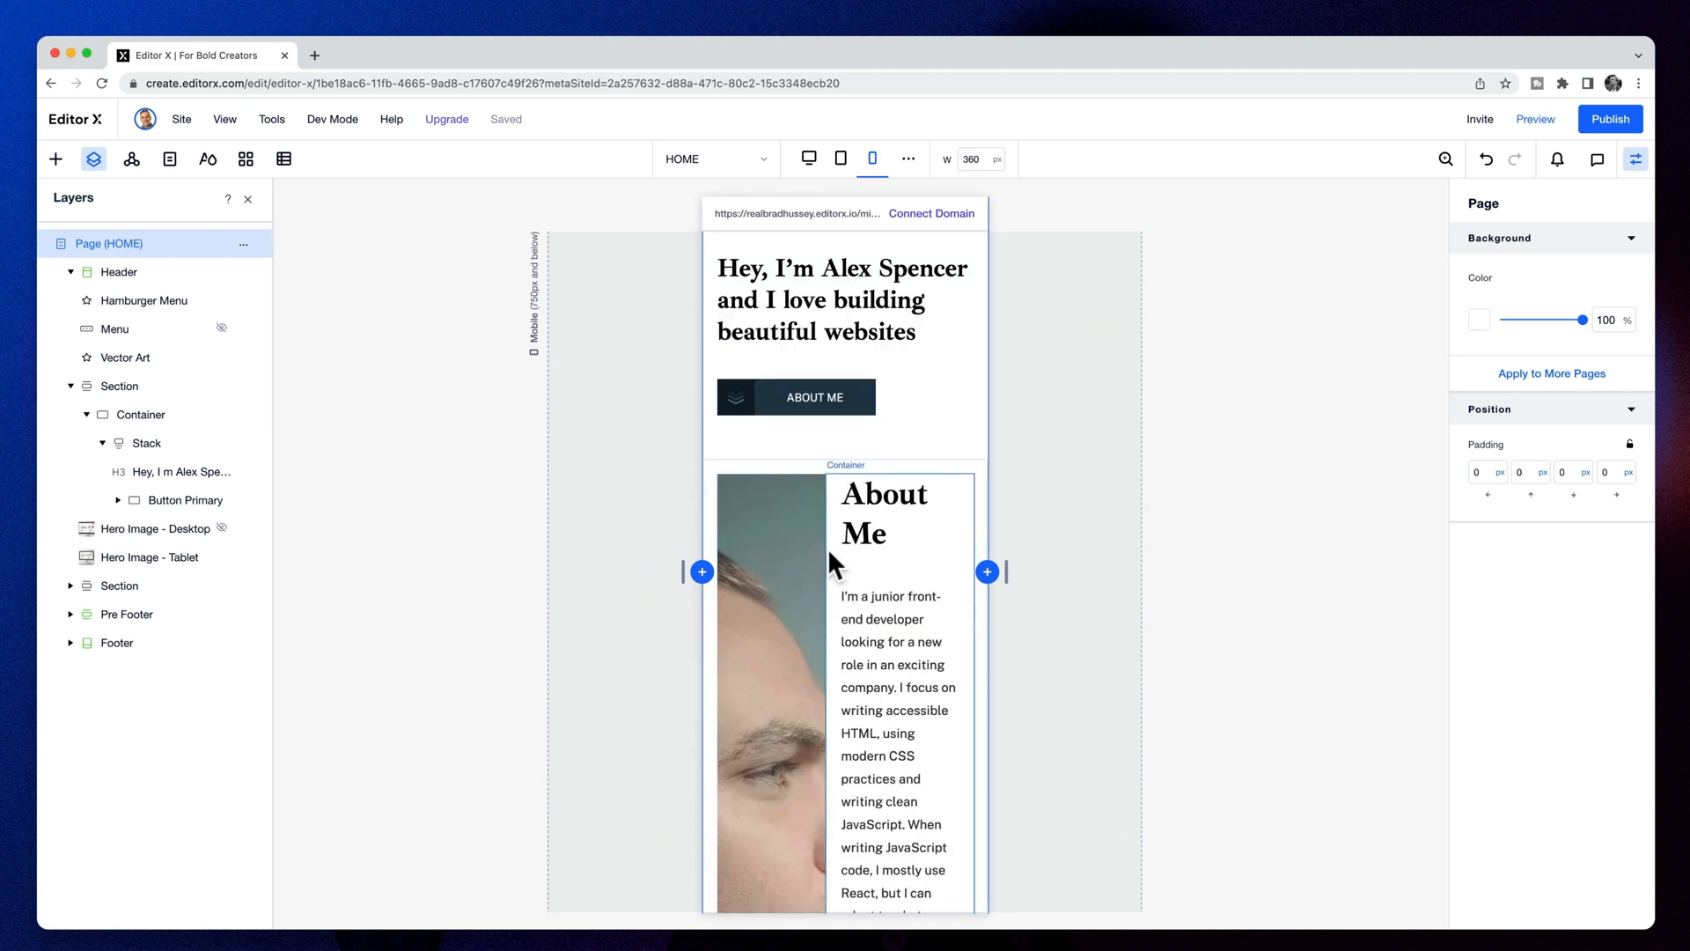
{"action": "left_click", "coordinate": [810, 463]}
{"action": "left_click", "coordinate": [775, 422]}
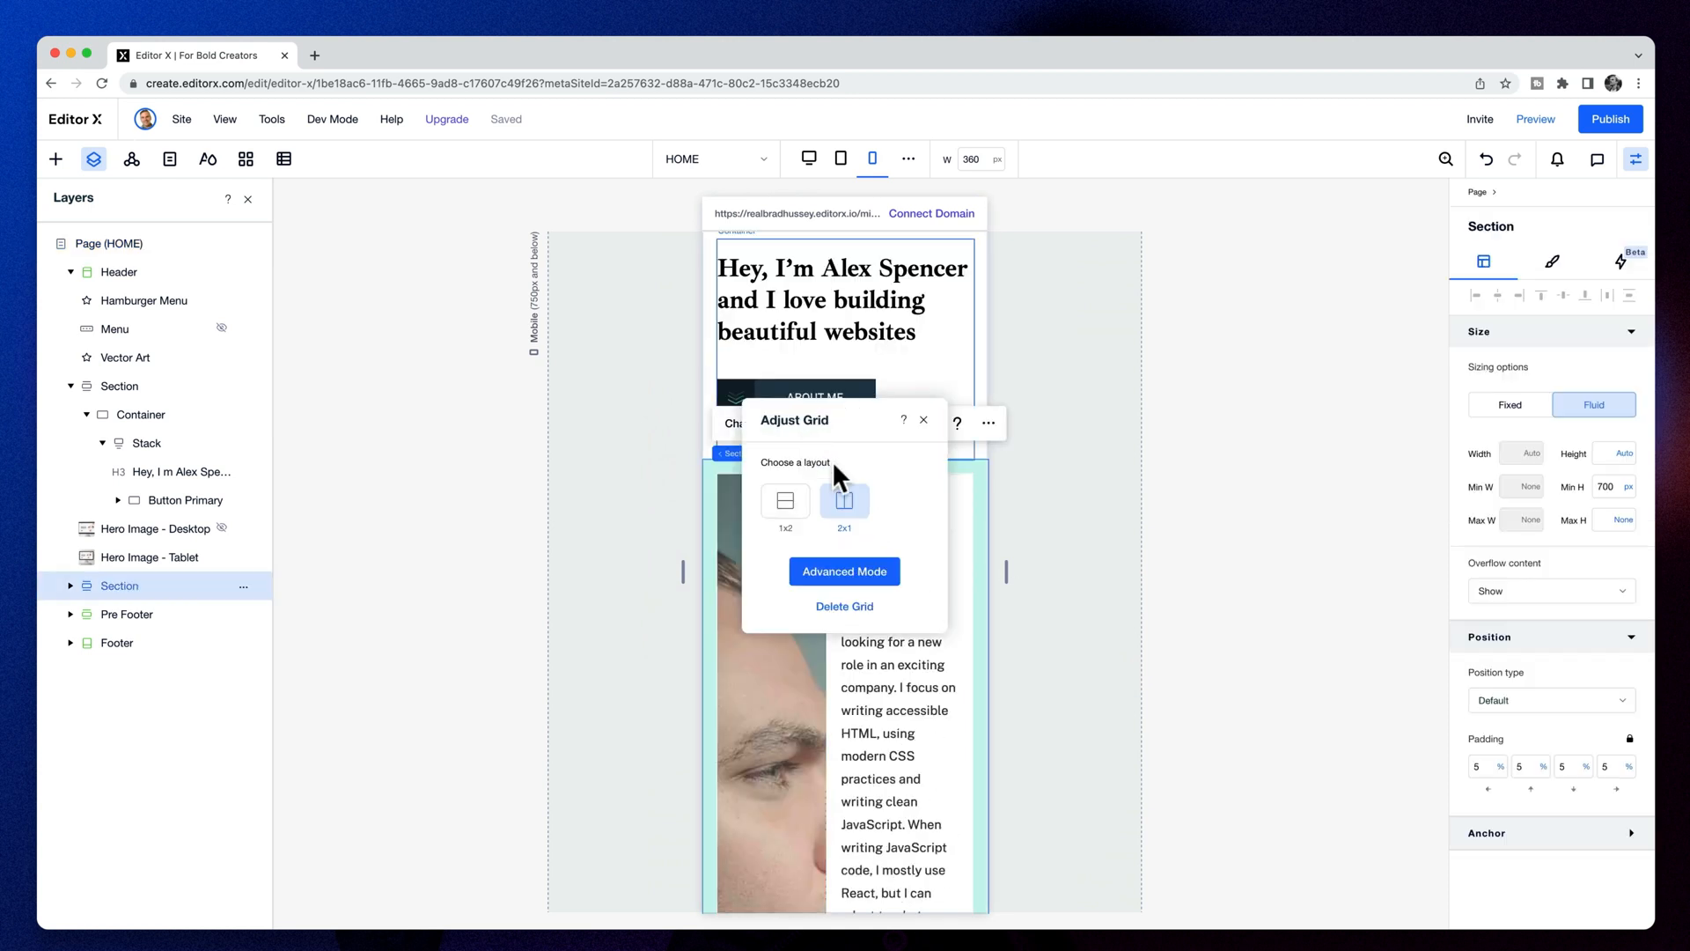
{"action": "left_click", "coordinate": [792, 512]}
{"action": "left_click", "coordinate": [903, 606]}
Extend the first grid row of the About Me section to a minimum height of about 323 px to show the full portrait
{"action": "left_click", "coordinate": [758, 457]}
{"action": "left_click", "coordinate": [767, 451]}
{"action": "left_click", "coordinate": [845, 577]}
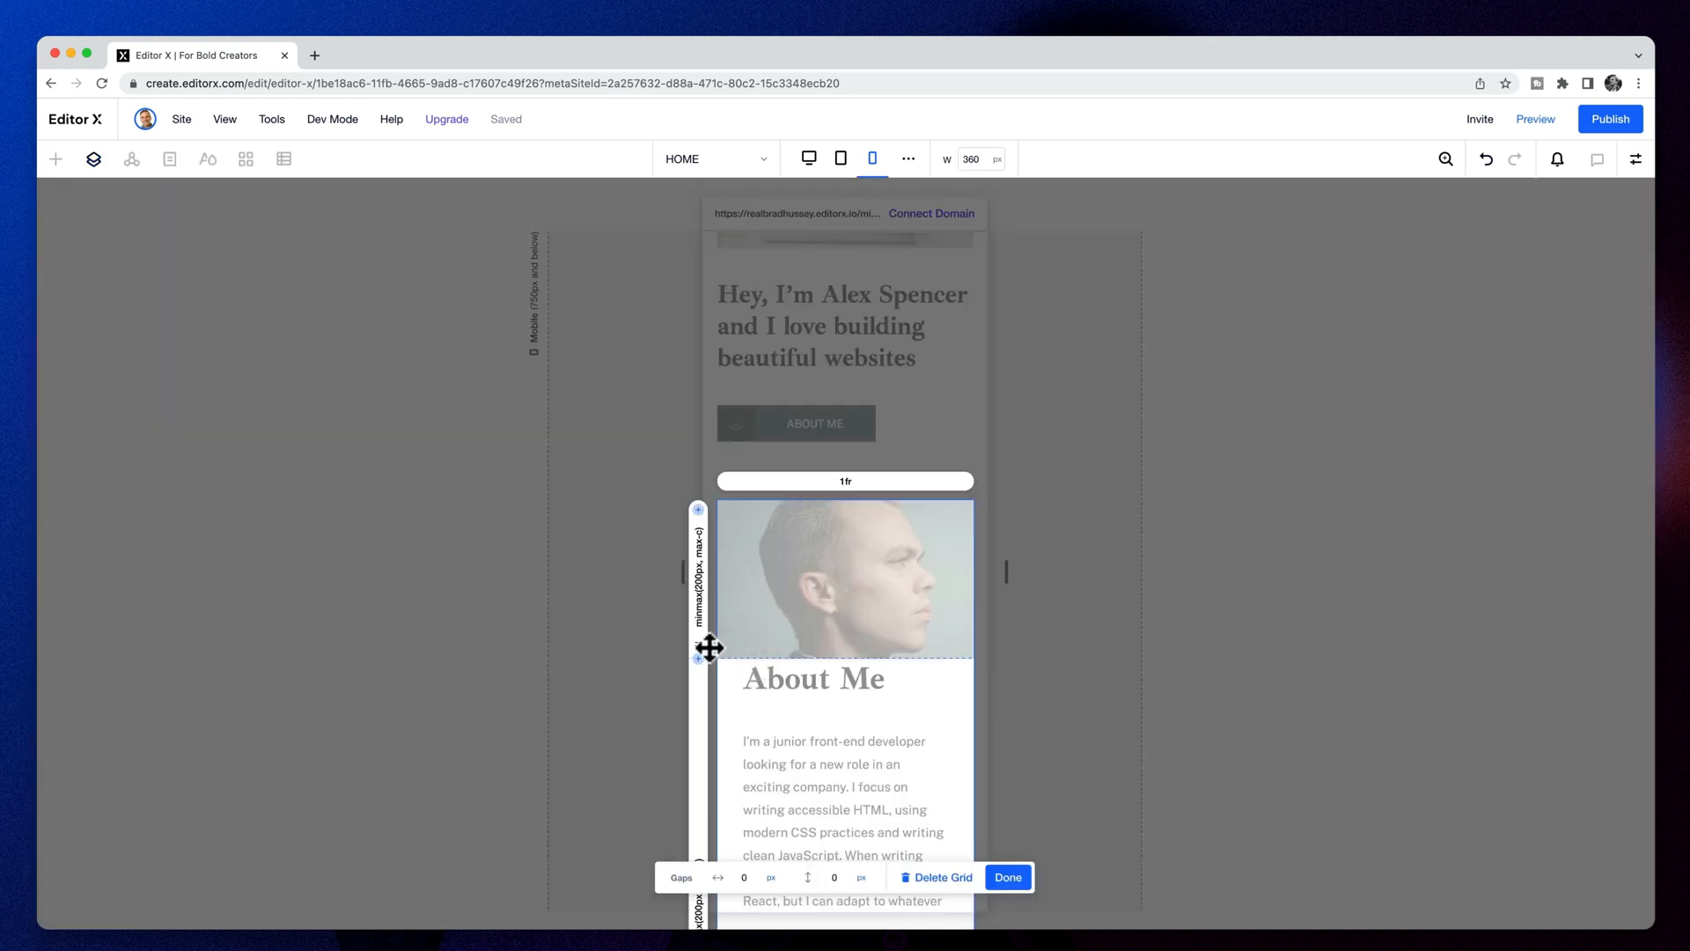
{"action": "left_click_drag", "start_coordinate": [699, 651], "coordinate": [715, 734]}
{"action": "scroll", "coordinate": [1124, 816], "scroll_direction": "down", "scroll_amount": 3}
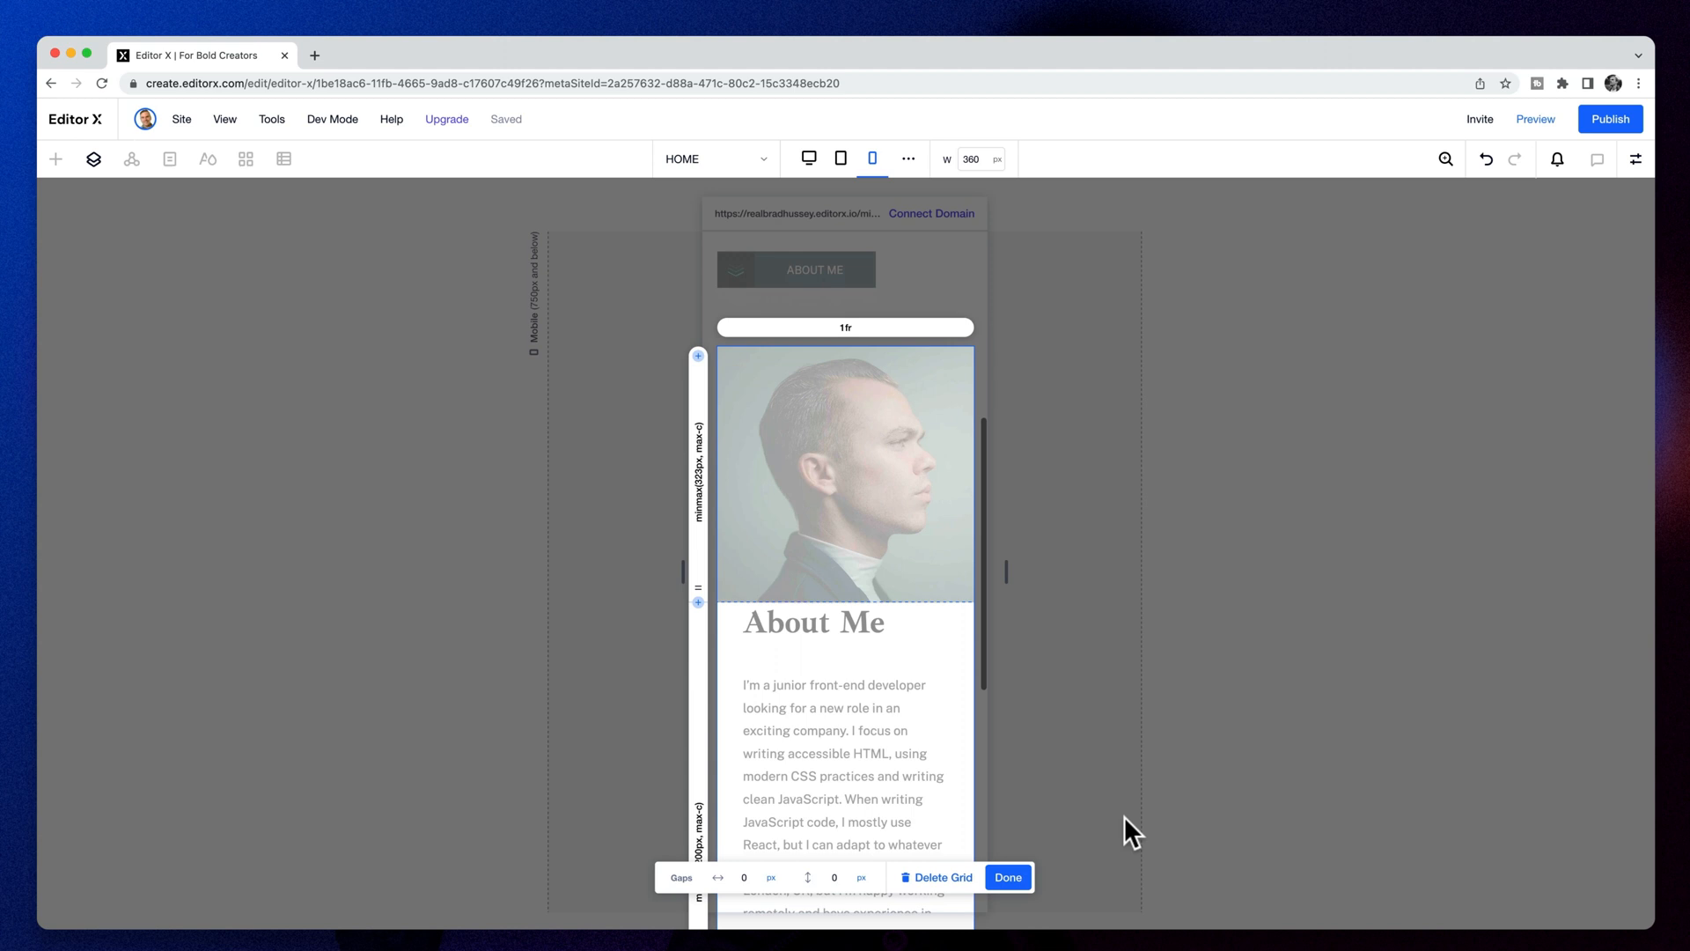
{"action": "left_click", "coordinate": [1009, 878]}
{"action": "left_click", "coordinate": [831, 620]}
{"action": "left_click", "coordinate": [1635, 159]}
{"action": "left_click", "coordinate": [1334, 725]}
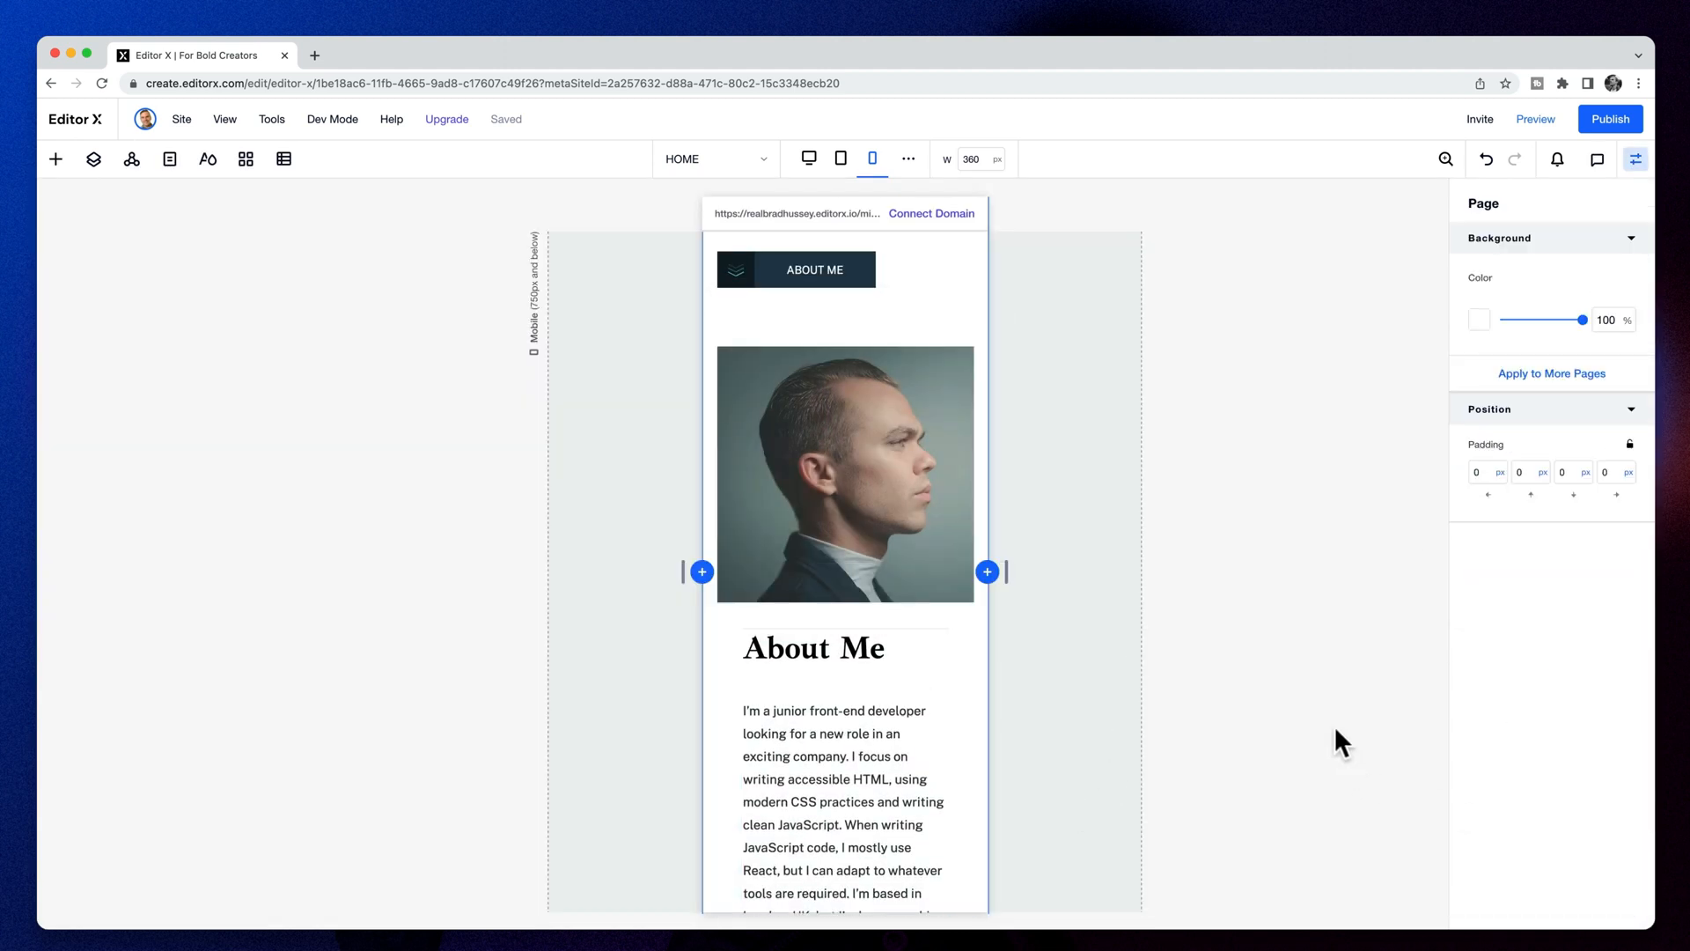
Set the left and right padding of the About Me text container to 0
{"action": "scroll", "coordinate": [878, 652], "scroll_direction": "down", "scroll_amount": 1}
{"action": "left_click", "coordinate": [873, 637]}
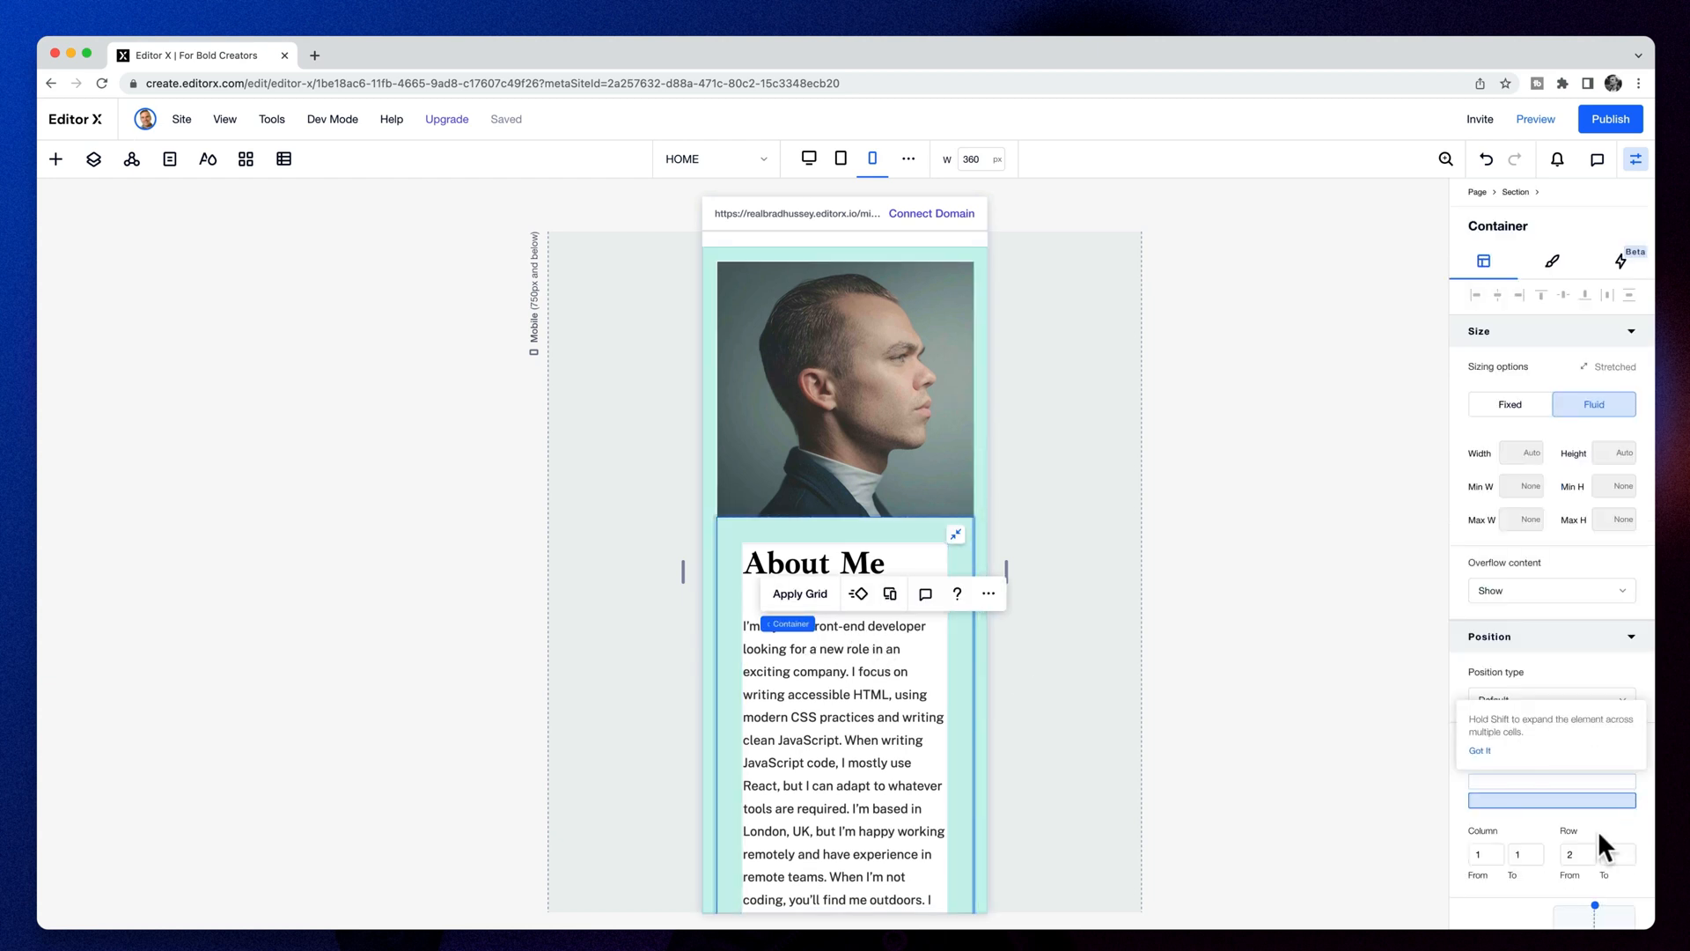
{"action": "scroll", "coordinate": [1567, 792], "scroll_direction": "down", "scroll_amount": 3}
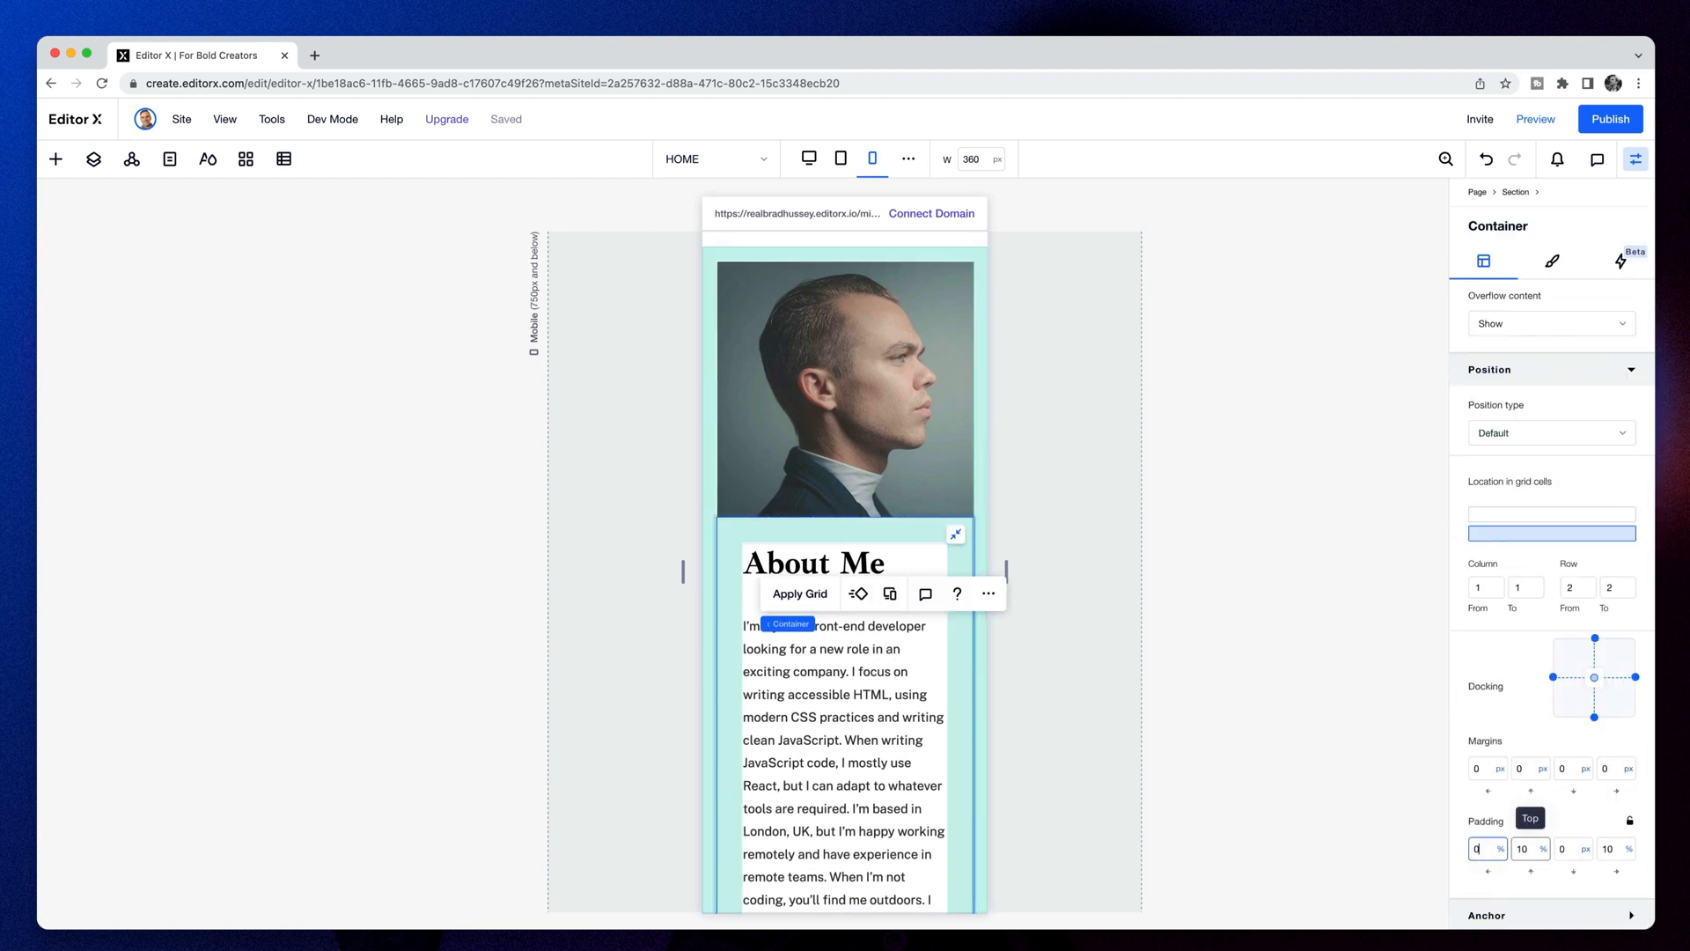
{"action": "key", "text": "Tab"}
{"action": "key", "text": "Tab"}
{"action": "key", "text": "Tab"}
{"action": "type", "text": "0"}
{"action": "key", "text": "Return"}
{"action": "left_click", "coordinate": [1373, 677]}
Set the About Me heading's top margin to 30 px
{"action": "left_click", "coordinate": [875, 547]}
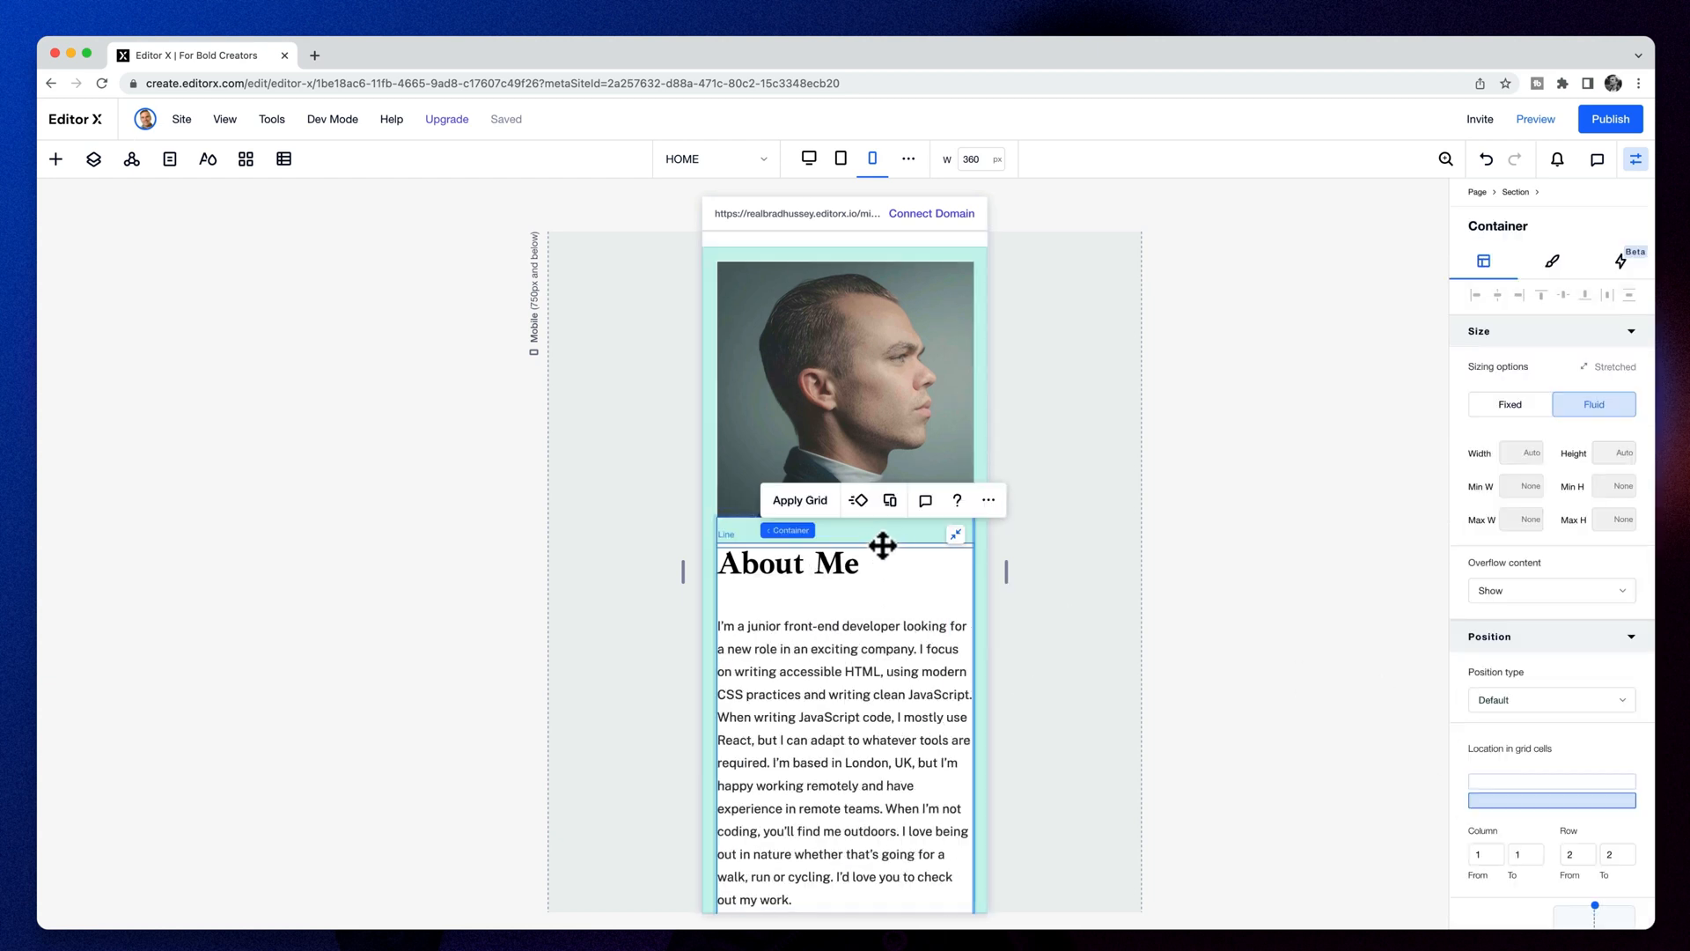
{"action": "left_click", "coordinate": [875, 546]}
{"action": "left_click", "coordinate": [845, 571]}
{"action": "left_click", "coordinate": [875, 573]}
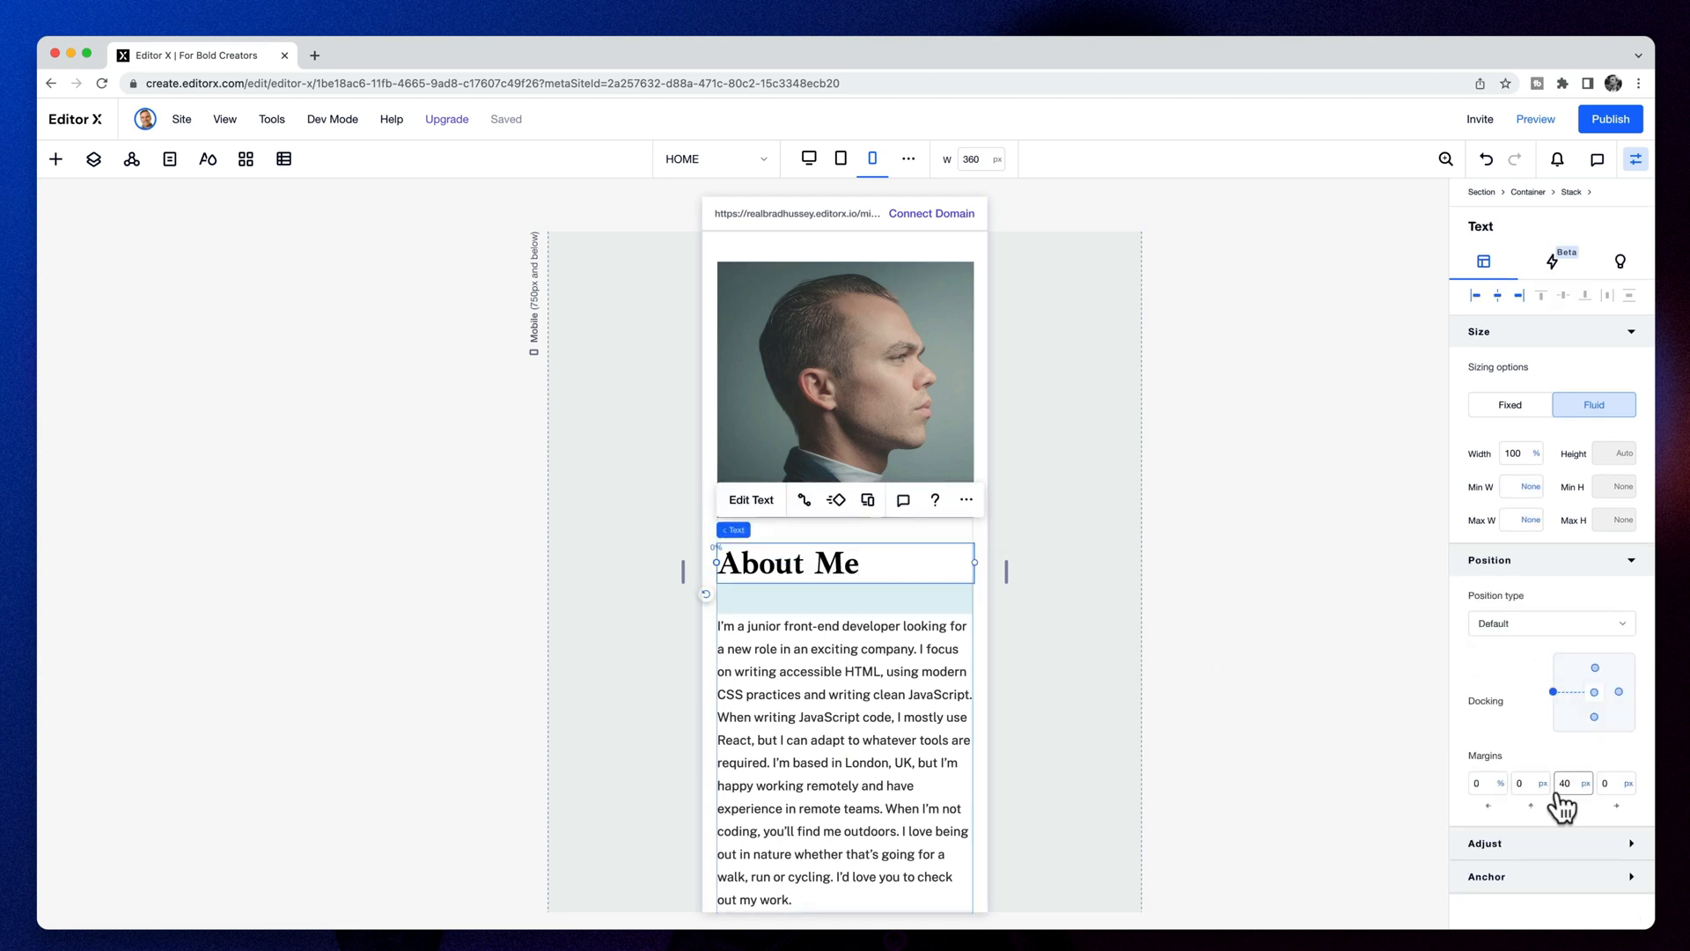
{"action": "left_click", "coordinate": [1531, 785]}
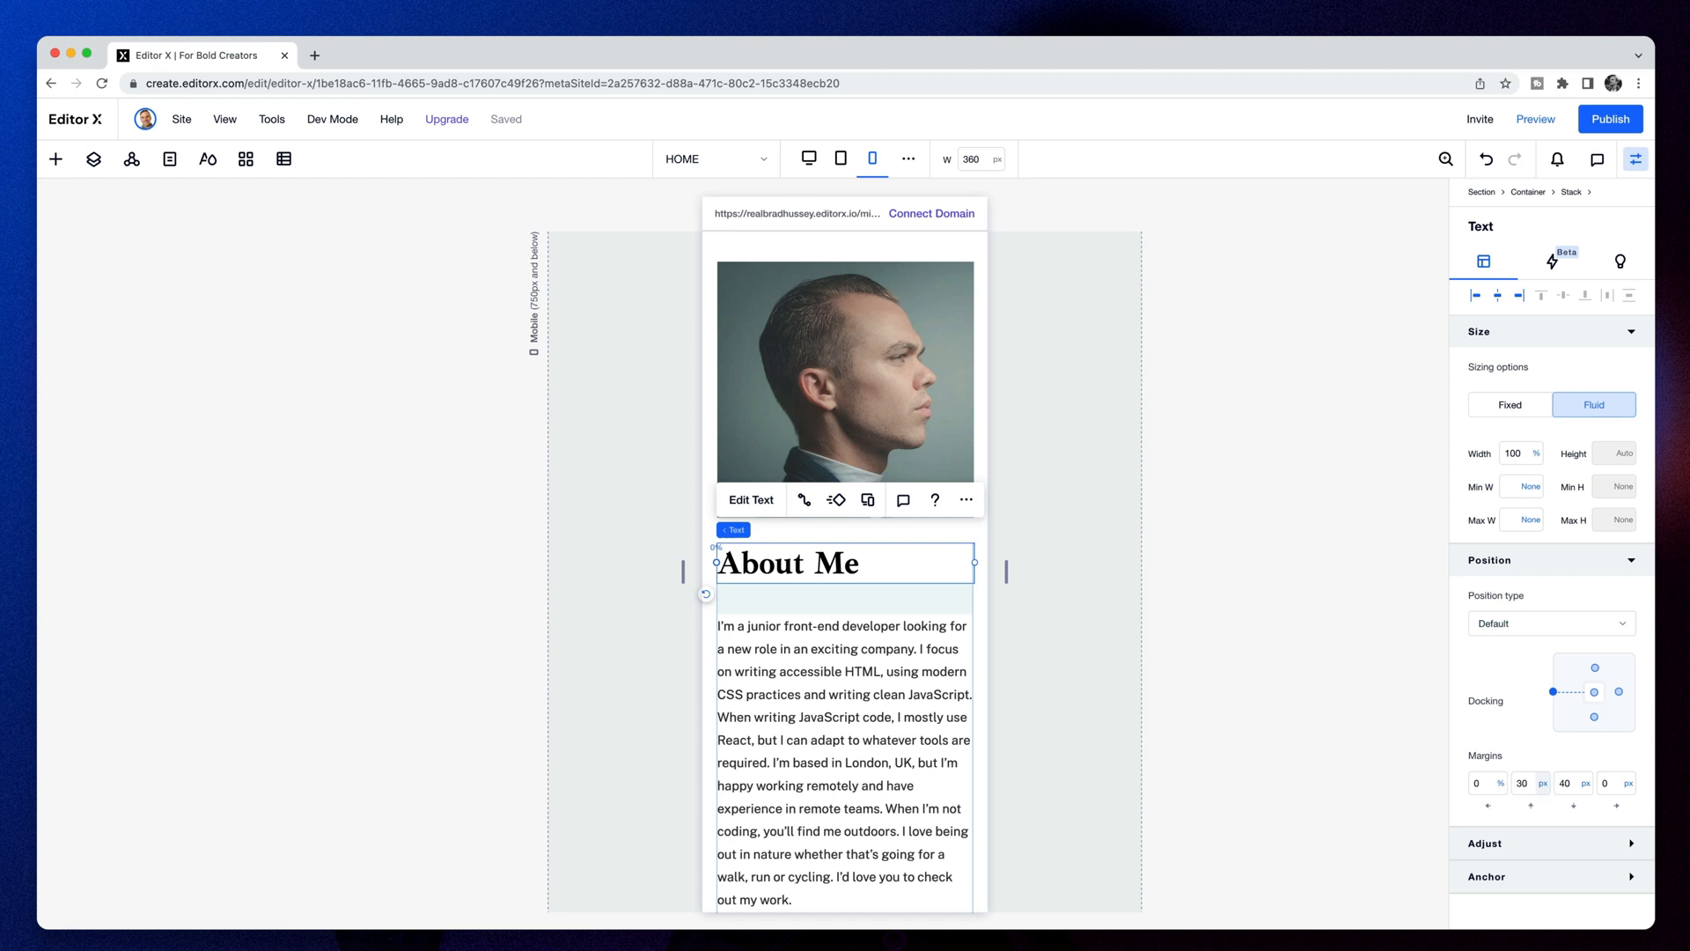
Set the width of the "Interested in doing a project together?" heading in the Pre Footer to 100%
{"action": "scroll", "coordinate": [873, 657], "scroll_direction": "down", "scroll_amount": 5}
{"action": "scroll", "coordinate": [832, 637], "scroll_direction": "down", "scroll_amount": 2}
{"action": "left_click", "coordinate": [843, 641]}
{"action": "left_click", "coordinate": [1508, 453]}
{"action": "type", "text": "100"}
{"action": "key", "text": "Return"}
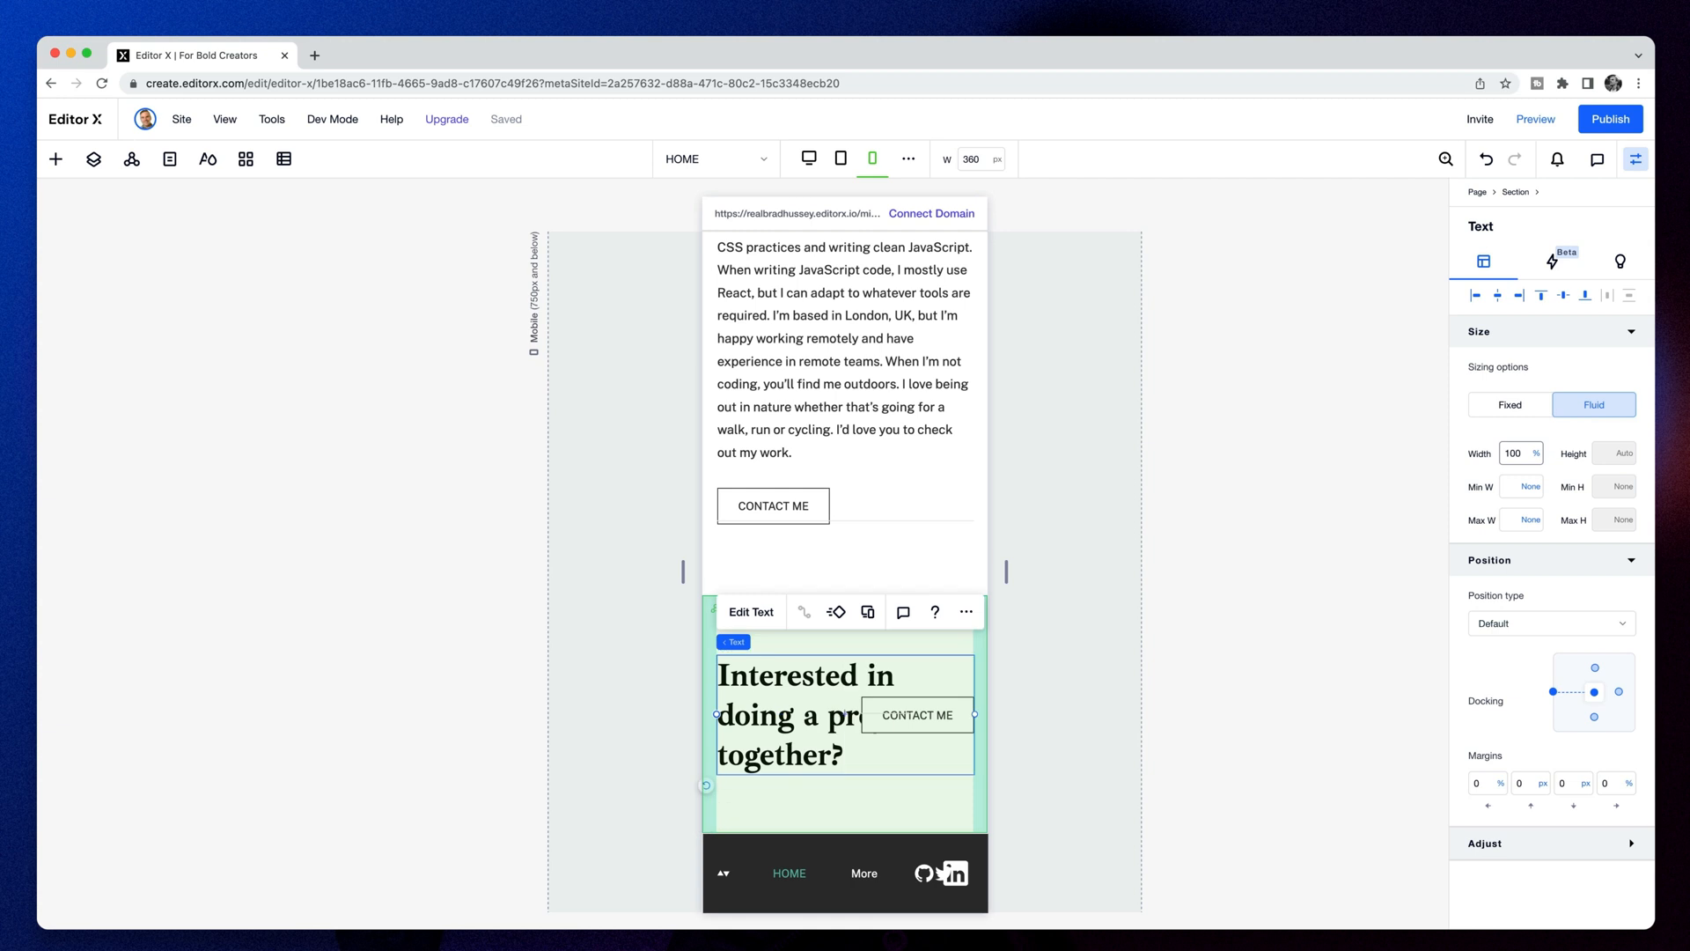
Center the Pre Footer's CONTACT ME button below the heading and move the heading up above it
{"action": "left_click", "coordinate": [913, 722]}
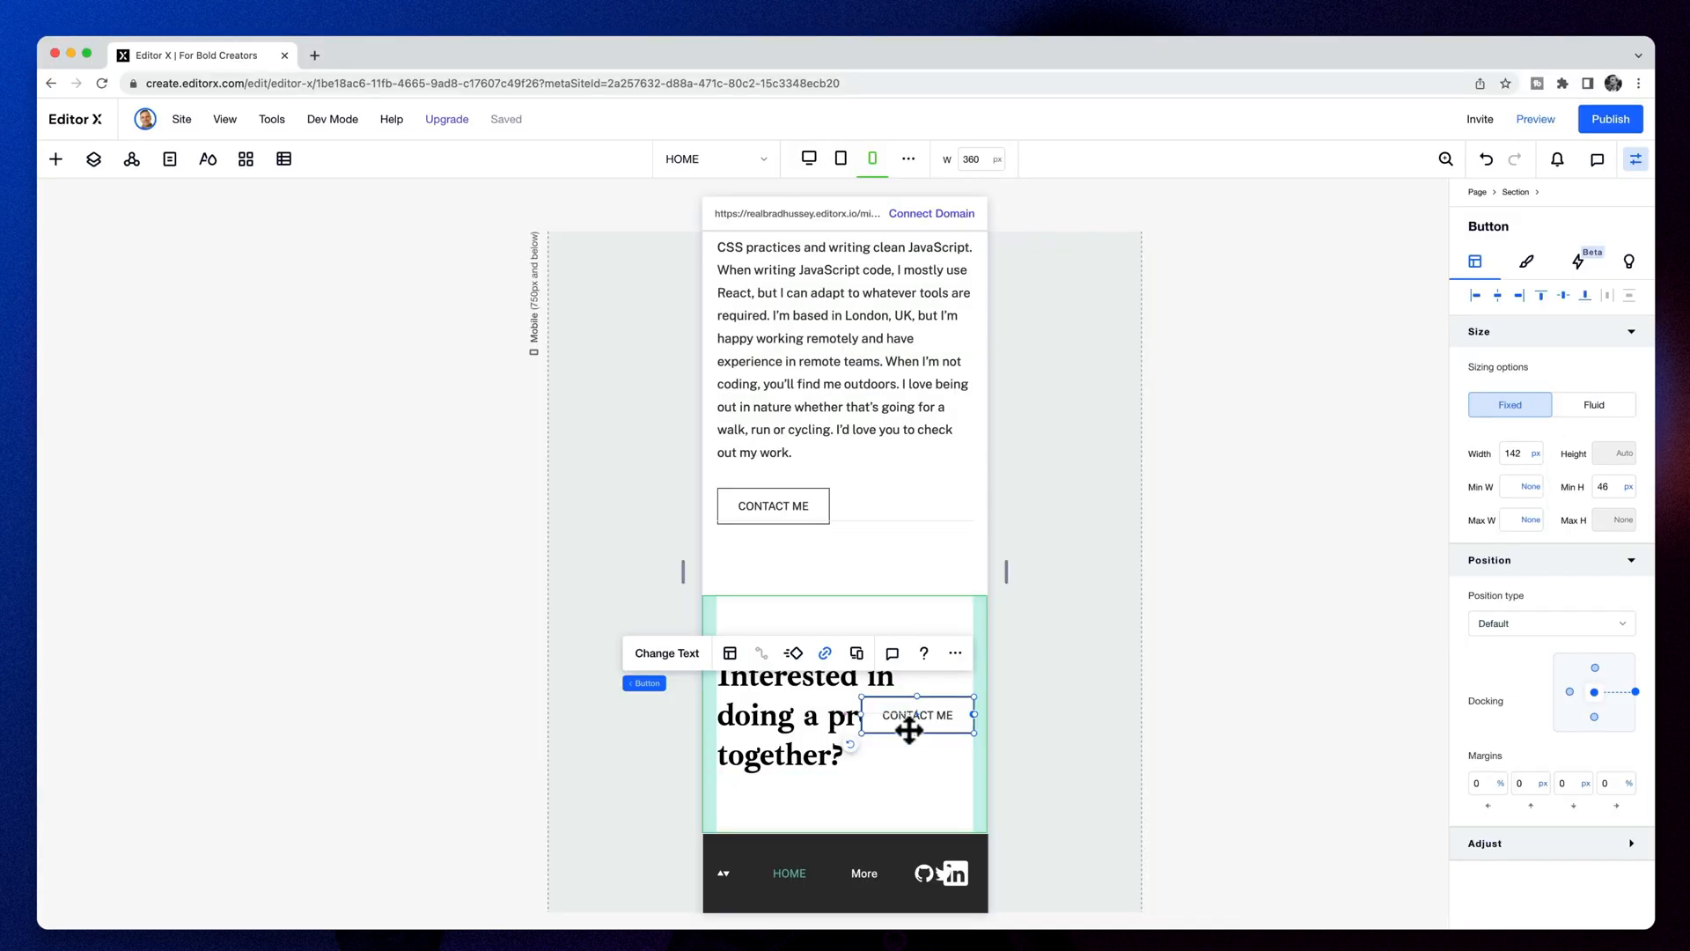
{"action": "left_click_drag", "start_coordinate": [924, 745], "coordinate": [890, 781]}
{"action": "left_click", "coordinate": [781, 668]}
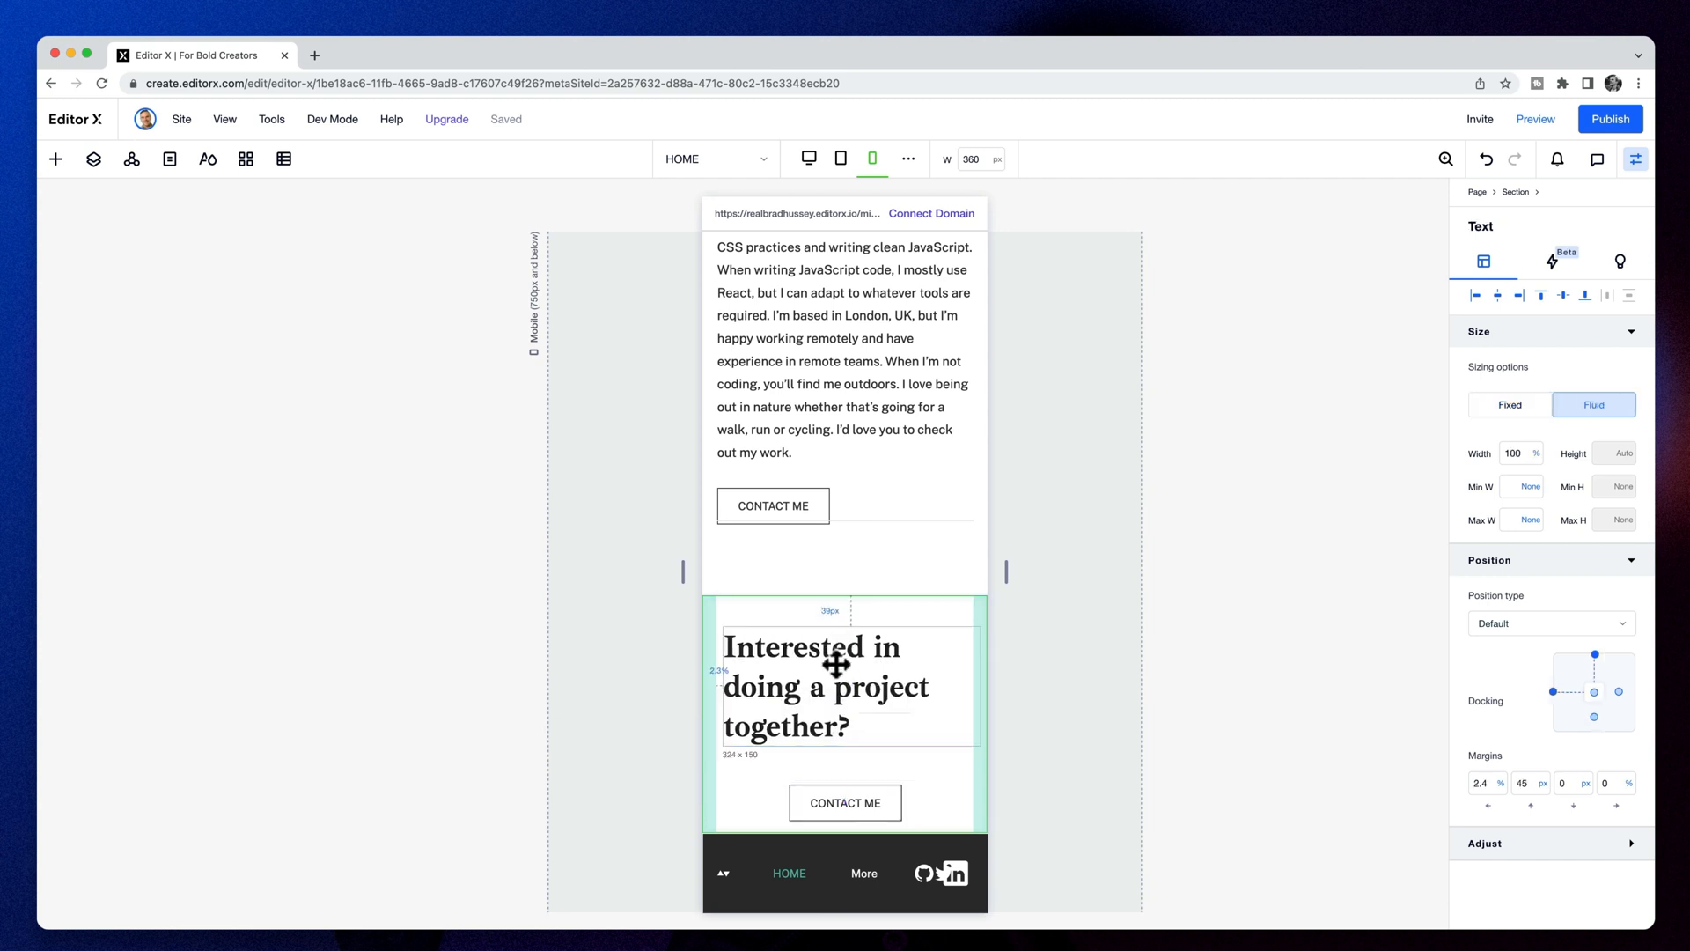
{"action": "left_click", "coordinate": [1500, 303]}
Center the Pre Footer heading's text and set the section's minimum height to 400 px
{"action": "left_click", "coordinate": [758, 583]}
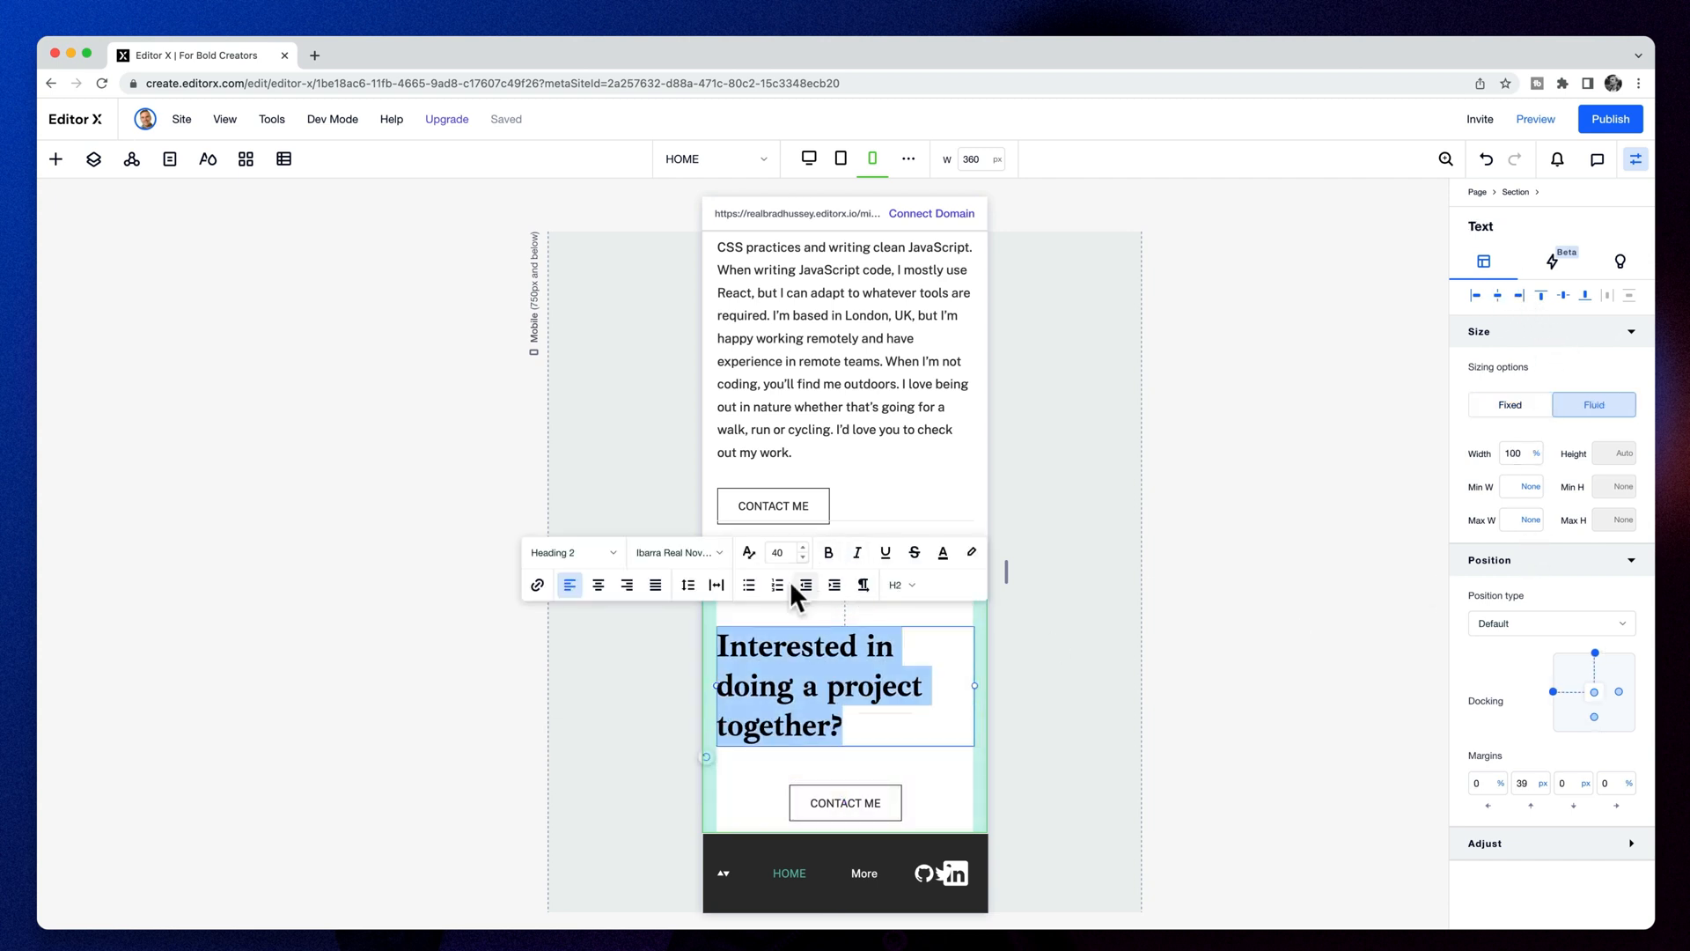
{"action": "left_click", "coordinate": [598, 586]}
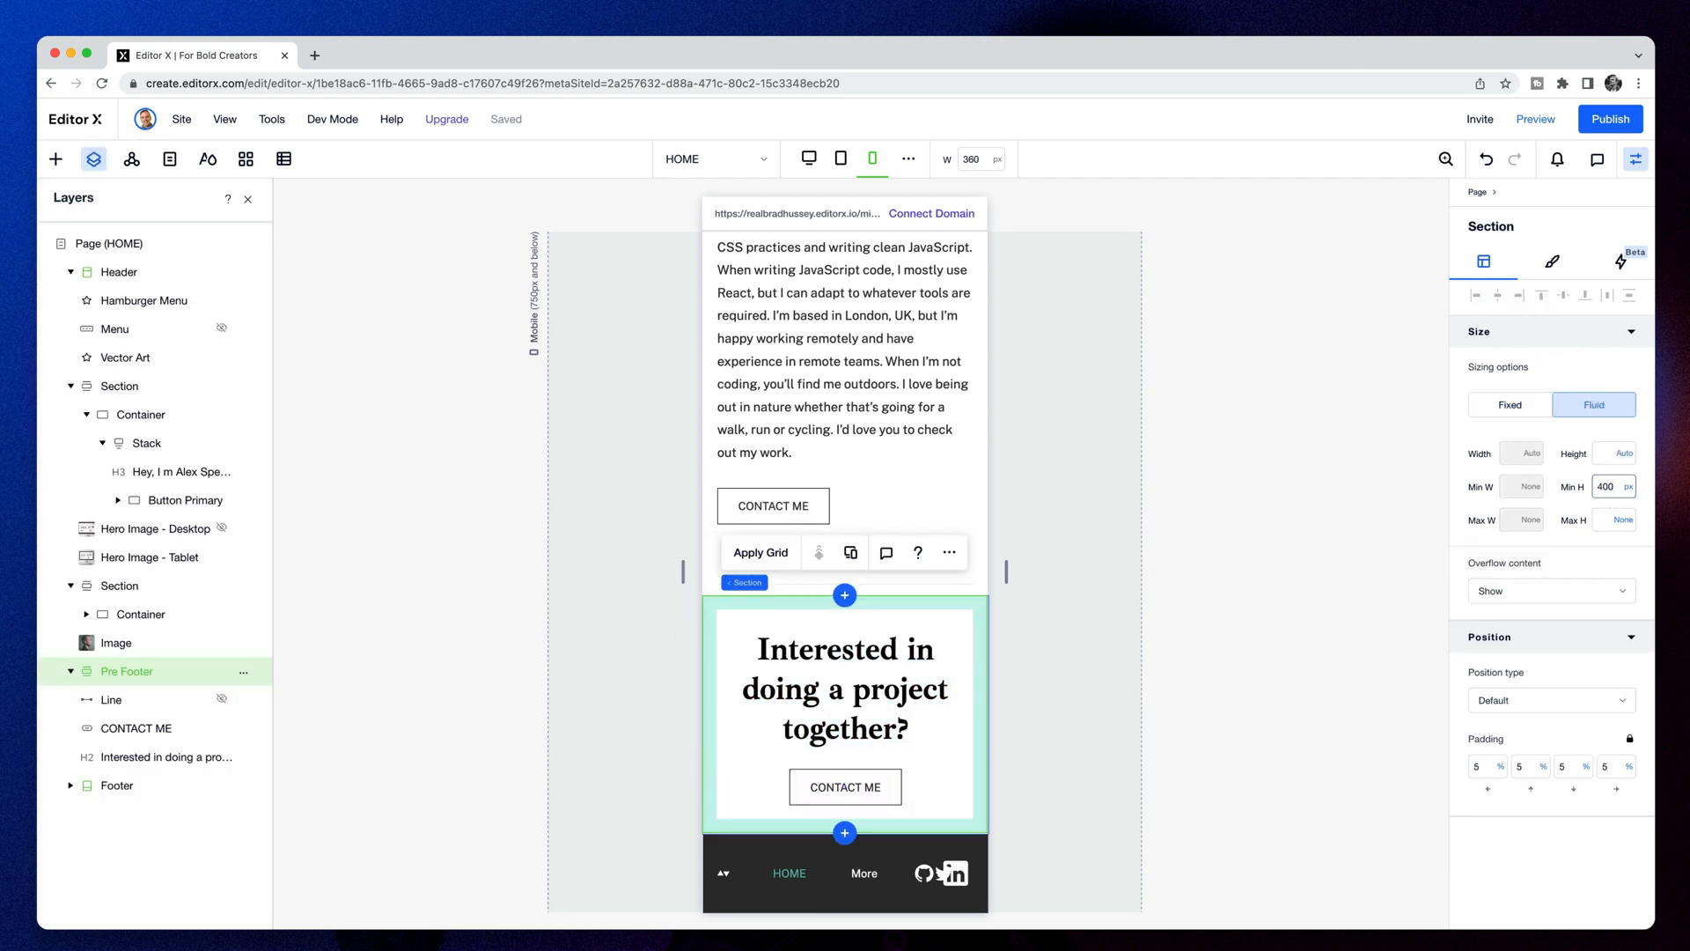
{"action": "key", "text": "Return"}
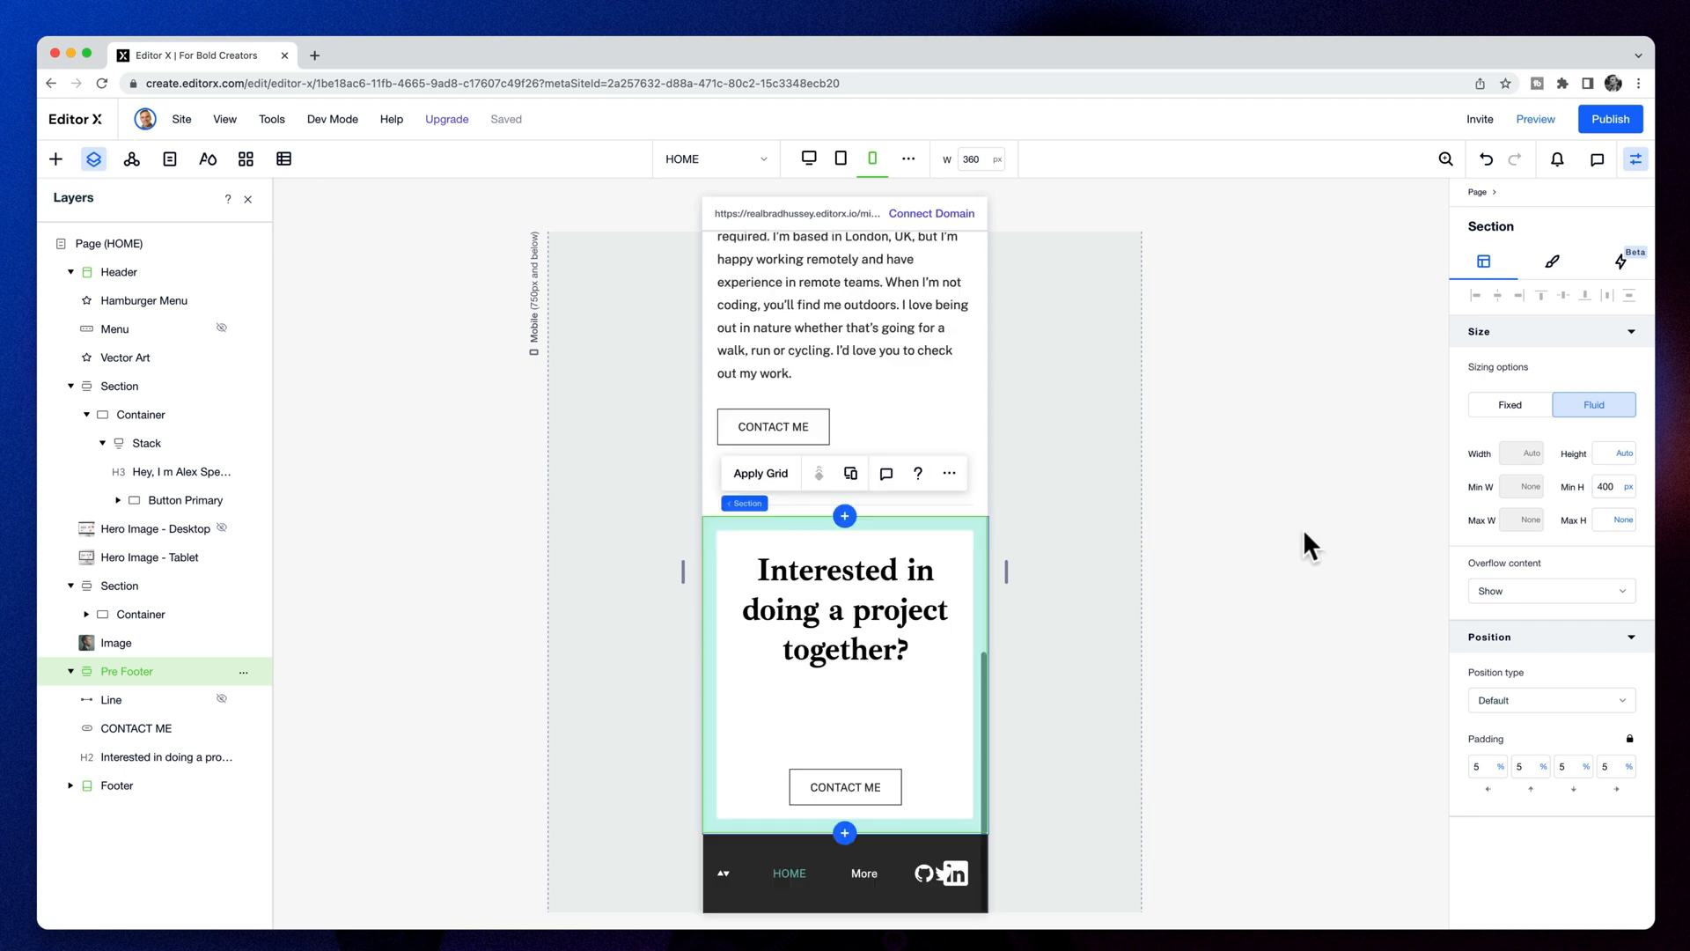
Move the Pre Footer's CONTACT ME button up close beneath the heading and position both around the section's vertical middle
{"action": "left_click", "coordinate": [847, 638]}
{"action": "left_click_drag", "start_coordinate": [867, 778], "coordinate": [873, 743]}
{"action": "left_click", "coordinate": [875, 634]}
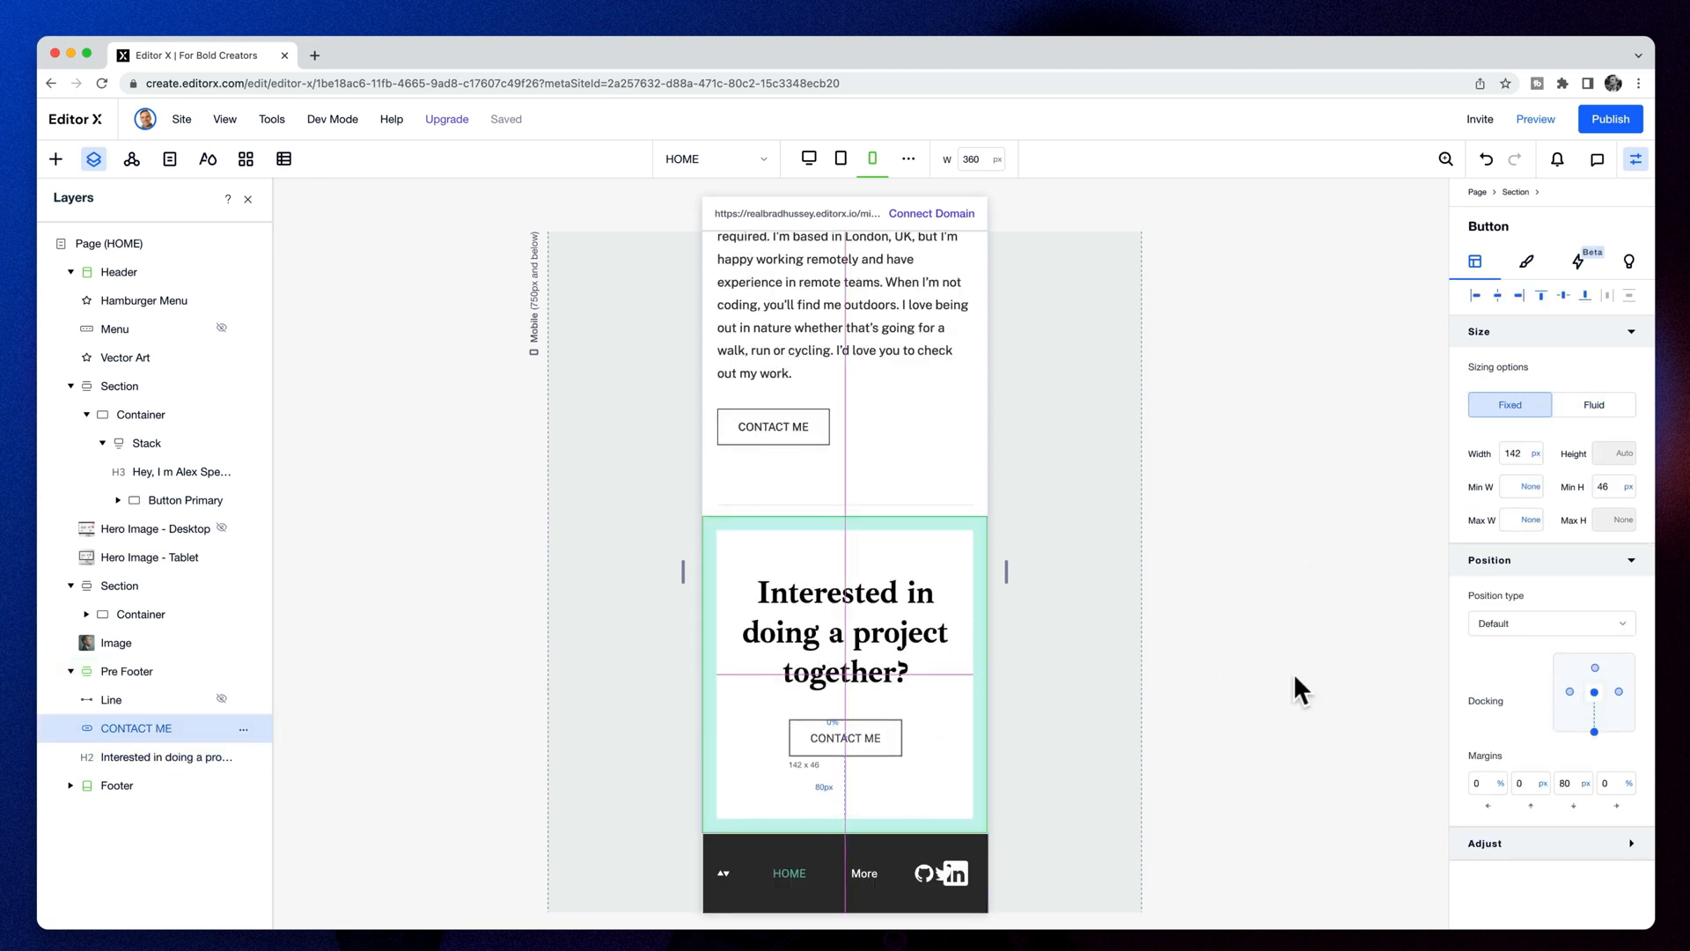
{"action": "left_click", "coordinate": [907, 638], "text": "shift"}
{"action": "left_click", "coordinate": [1362, 675]}
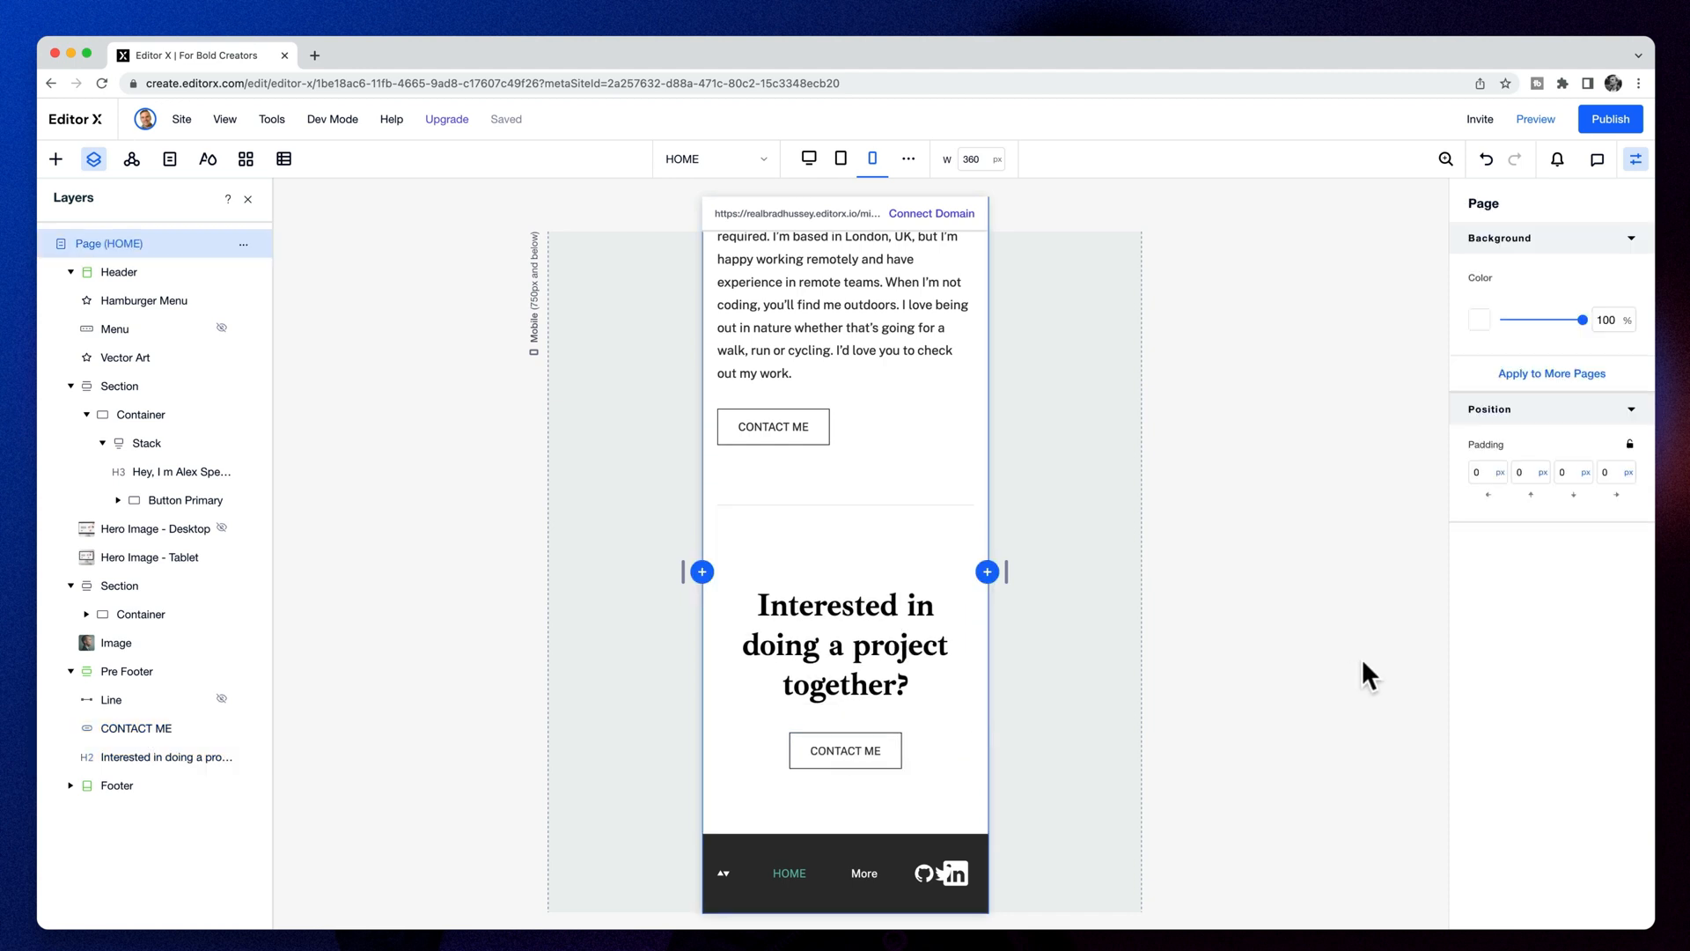
Set the Footer's minimum height to 400 px
{"action": "left_click", "coordinate": [943, 894]}
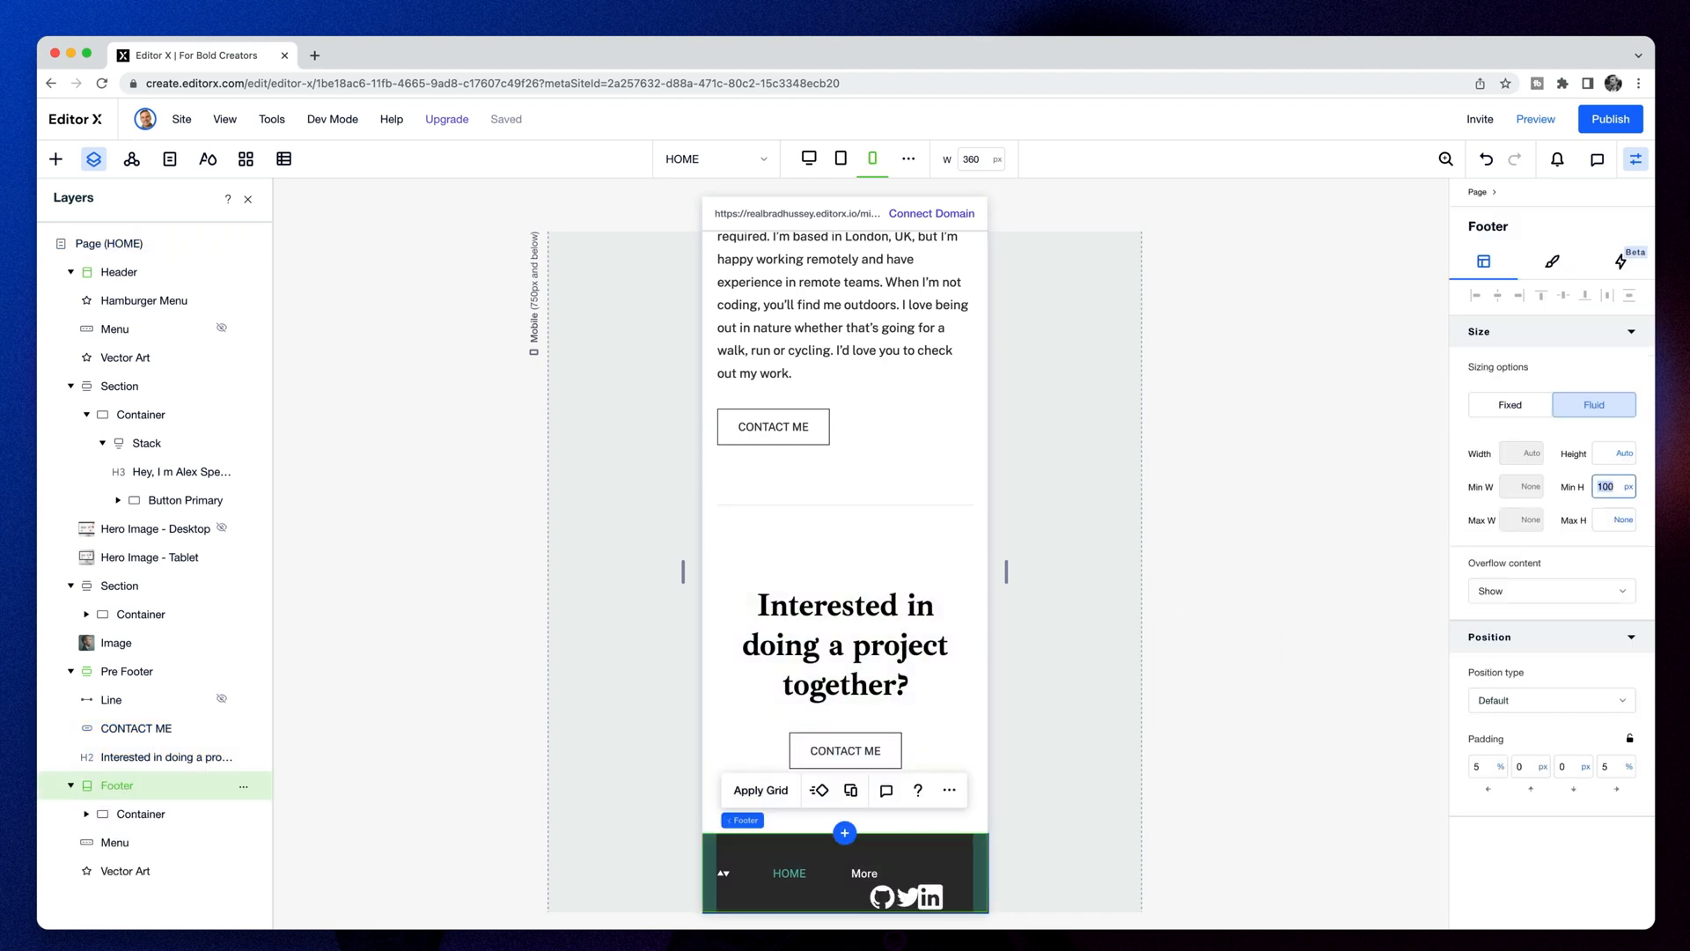
{"action": "type", "text": "400"}
{"action": "key", "text": "Return"}
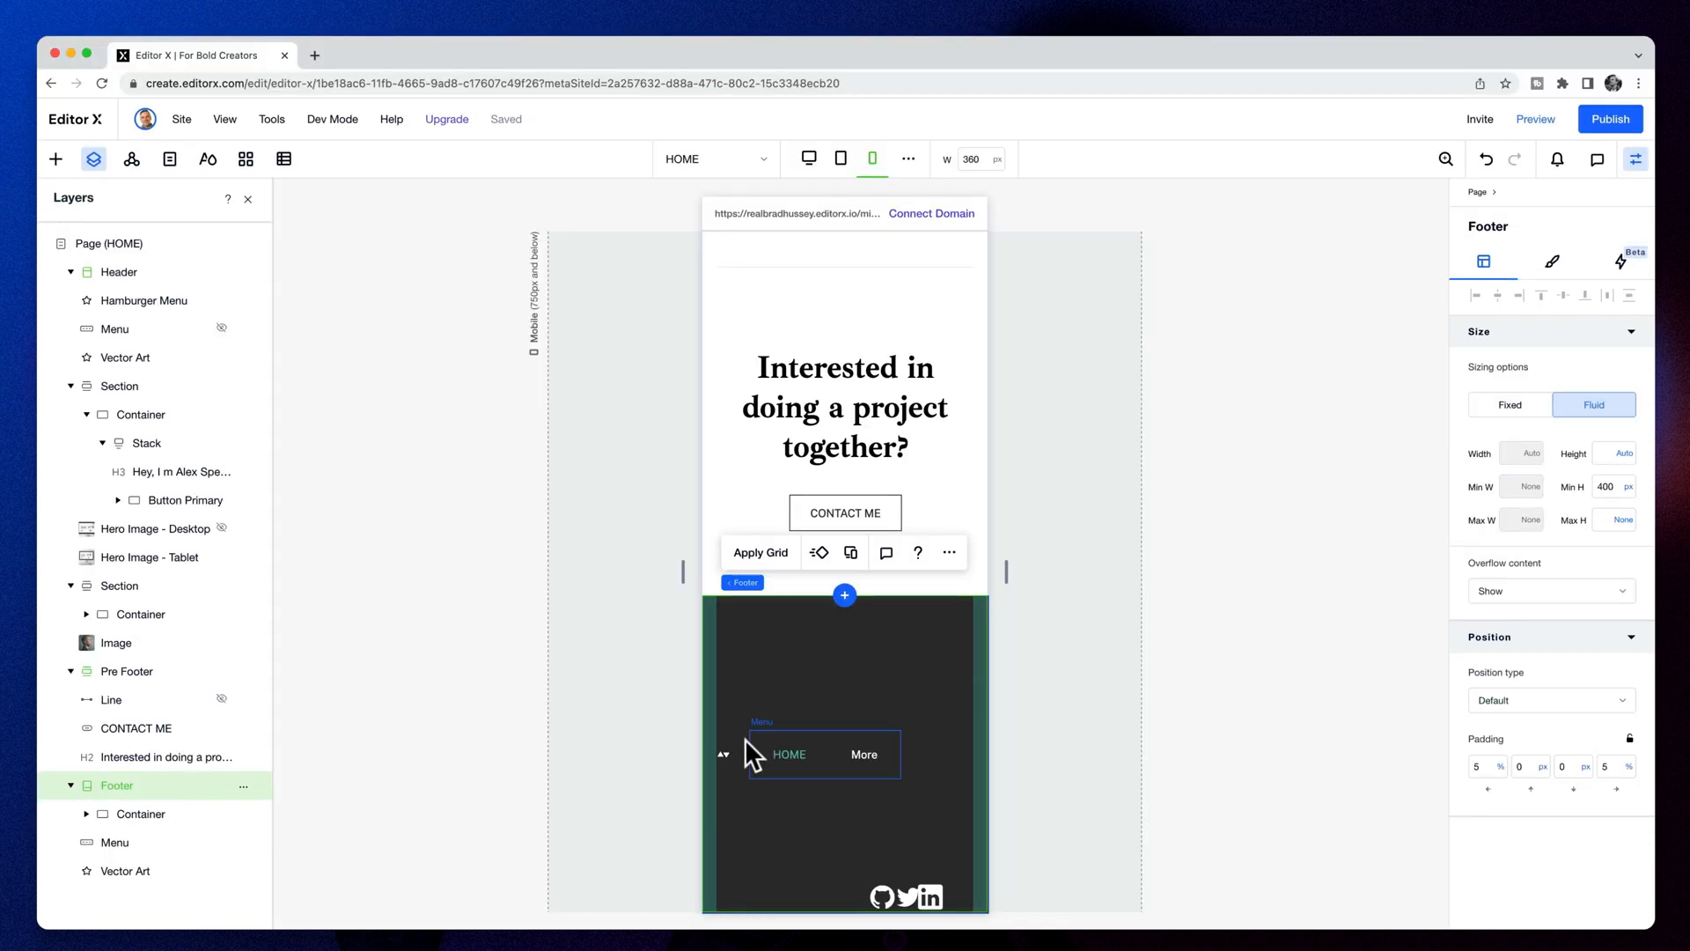
Set the footer logo's width to 90 px, center it horizontally and align it to the top of the footer
{"action": "left_click", "coordinate": [728, 758]}
{"action": "left_click", "coordinate": [1518, 454]}
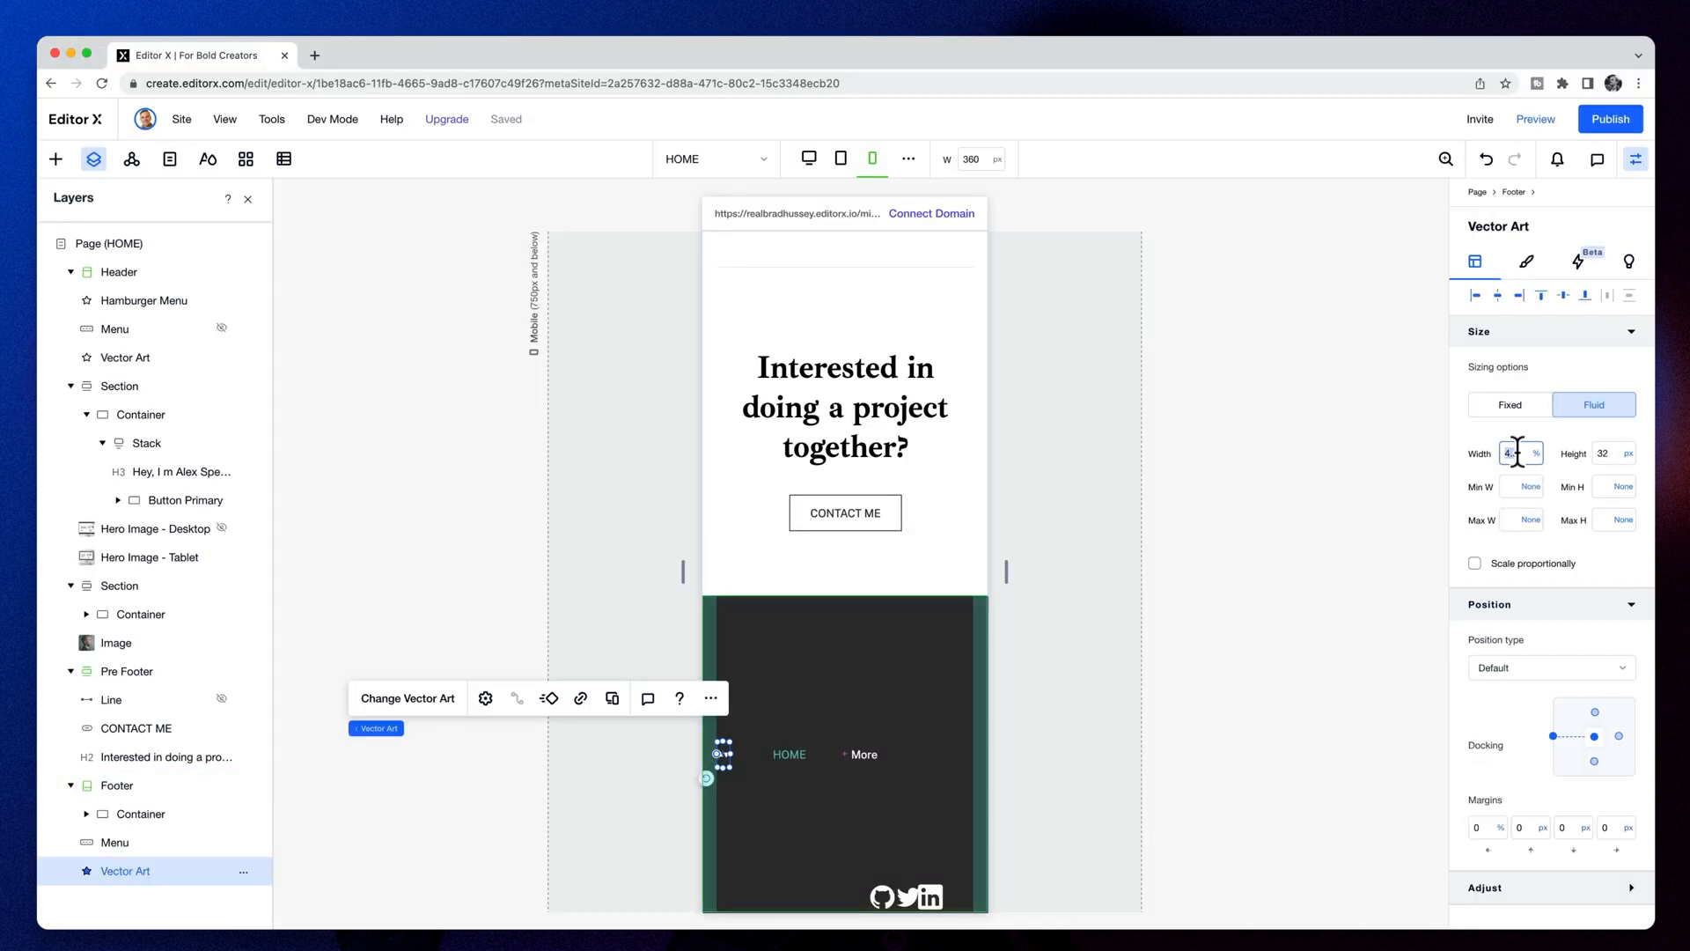
{"action": "type", "text": "90"}
{"action": "key", "text": "Return"}
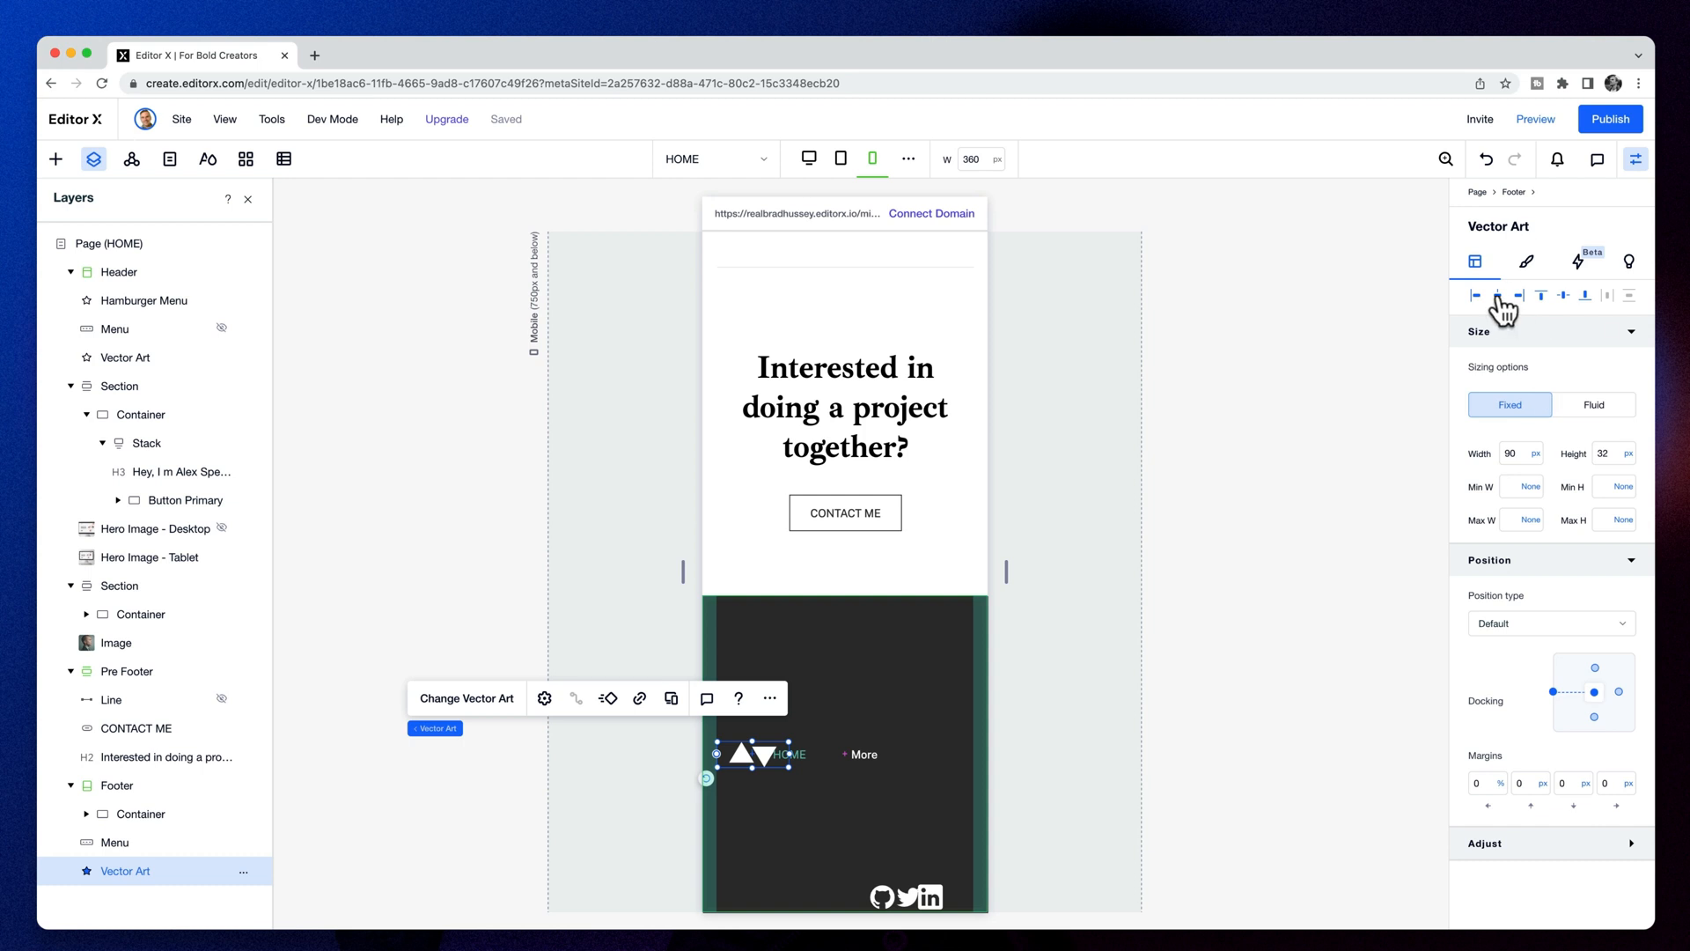
{"action": "left_click", "coordinate": [1500, 298]}
{"action": "left_click", "coordinate": [1541, 295]}
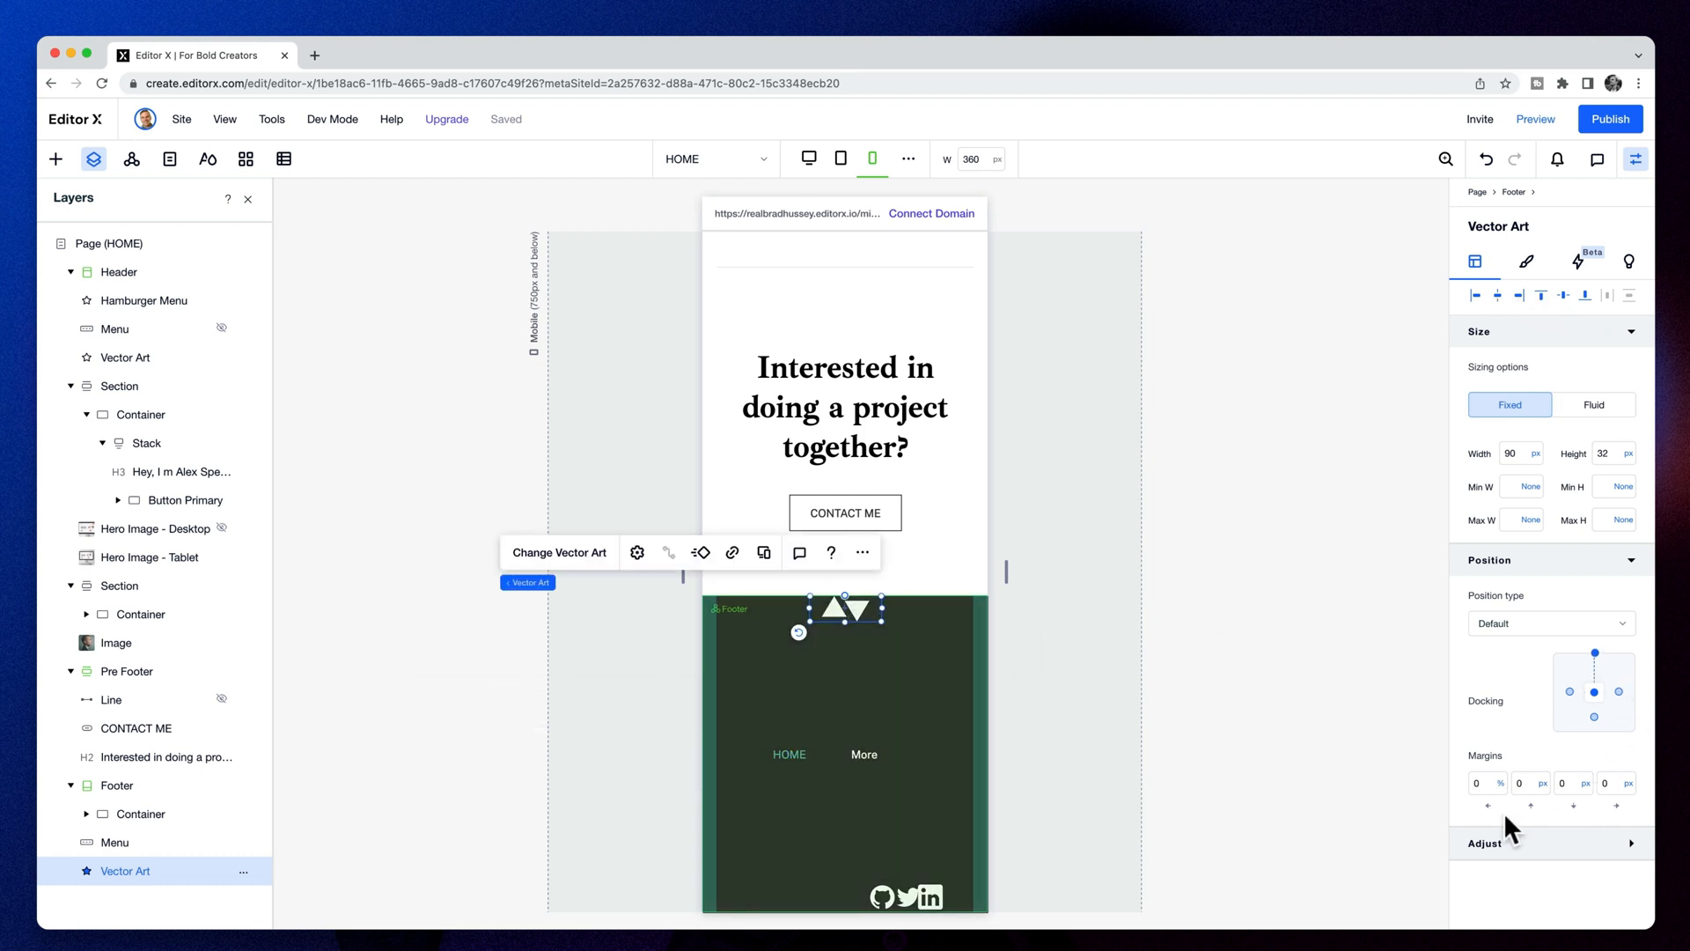
Set the Footer's top and bottom padding to 5%
{"action": "left_click", "coordinate": [998, 661]}
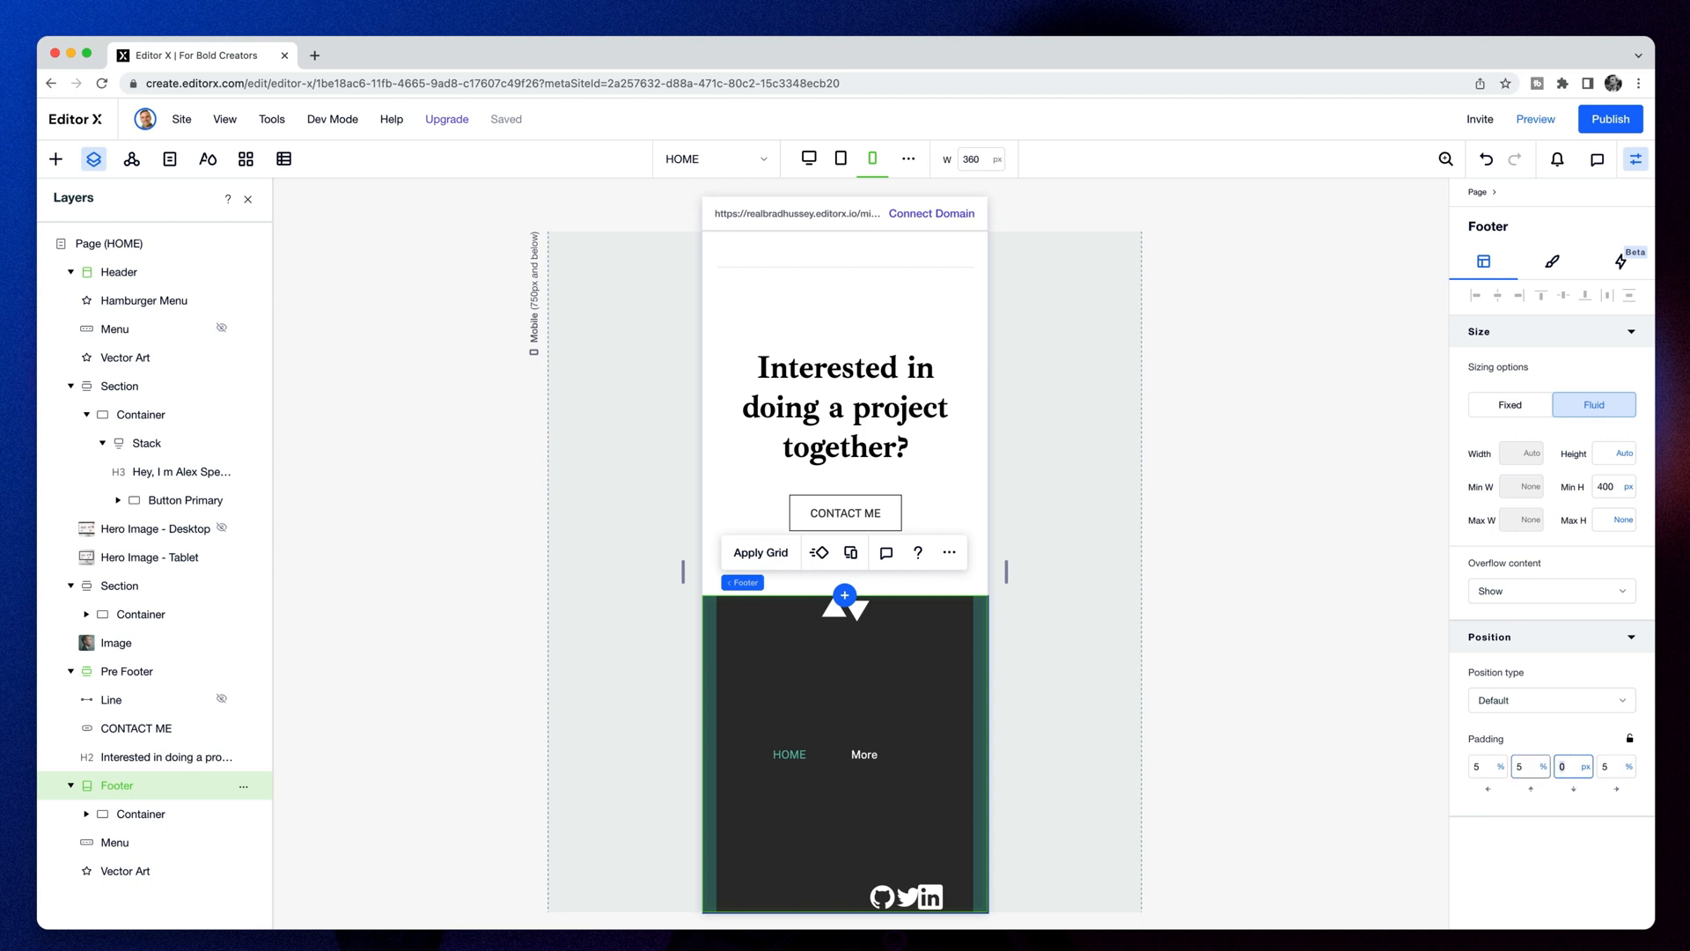
{"action": "key", "text": "Tab"}
{"action": "type", "text": "5"}
Hide the footer's horizontal menu at the mobile breakpoint with Don't Display
{"action": "left_click", "coordinate": [782, 746]}
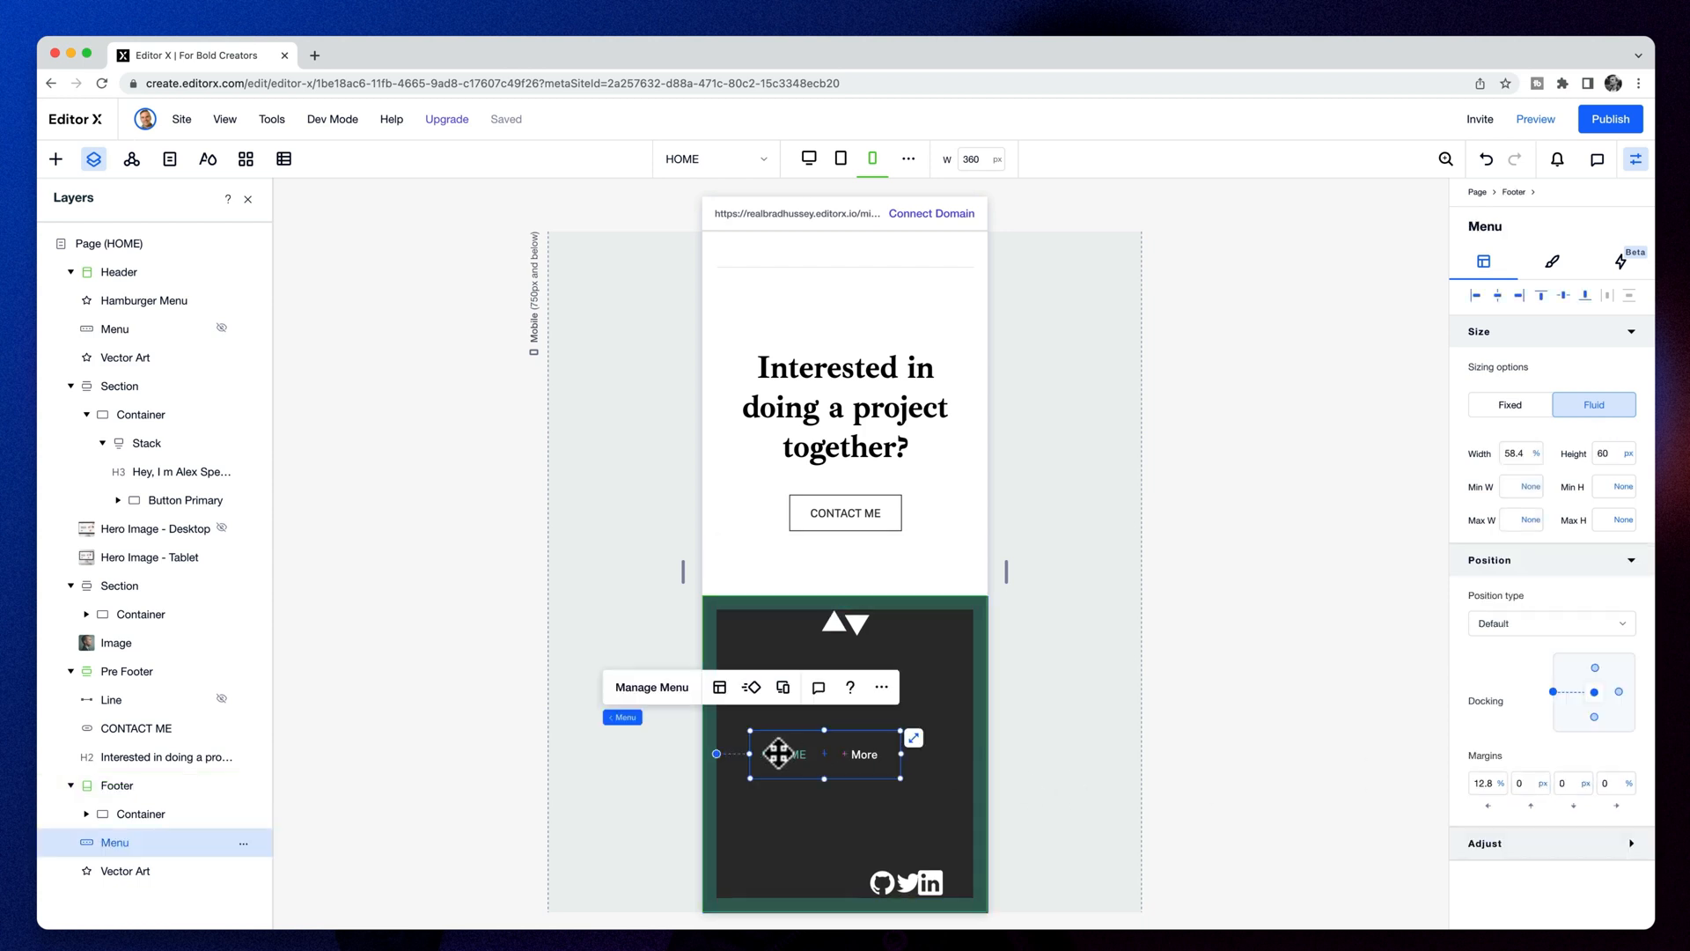
{"action": "left_click", "coordinate": [243, 844]}
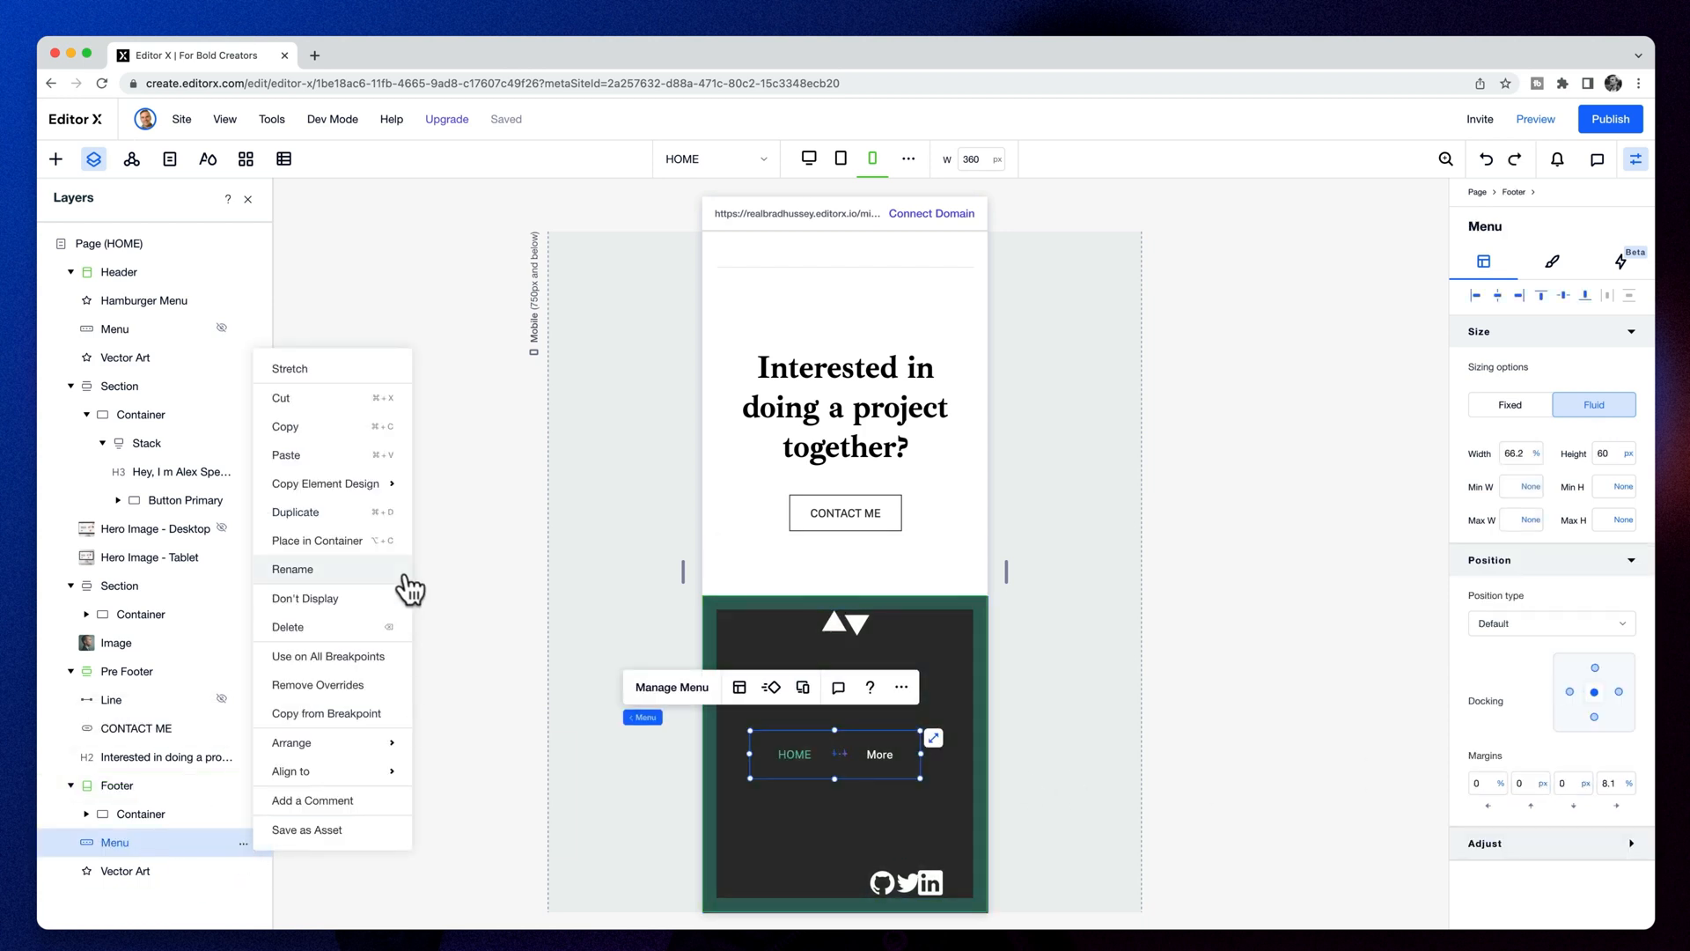
{"action": "left_click", "coordinate": [346, 606]}
Add a centered-text vertical menu to the footer, placed in the middle below the logo
{"action": "left_click", "coordinate": [55, 158]}
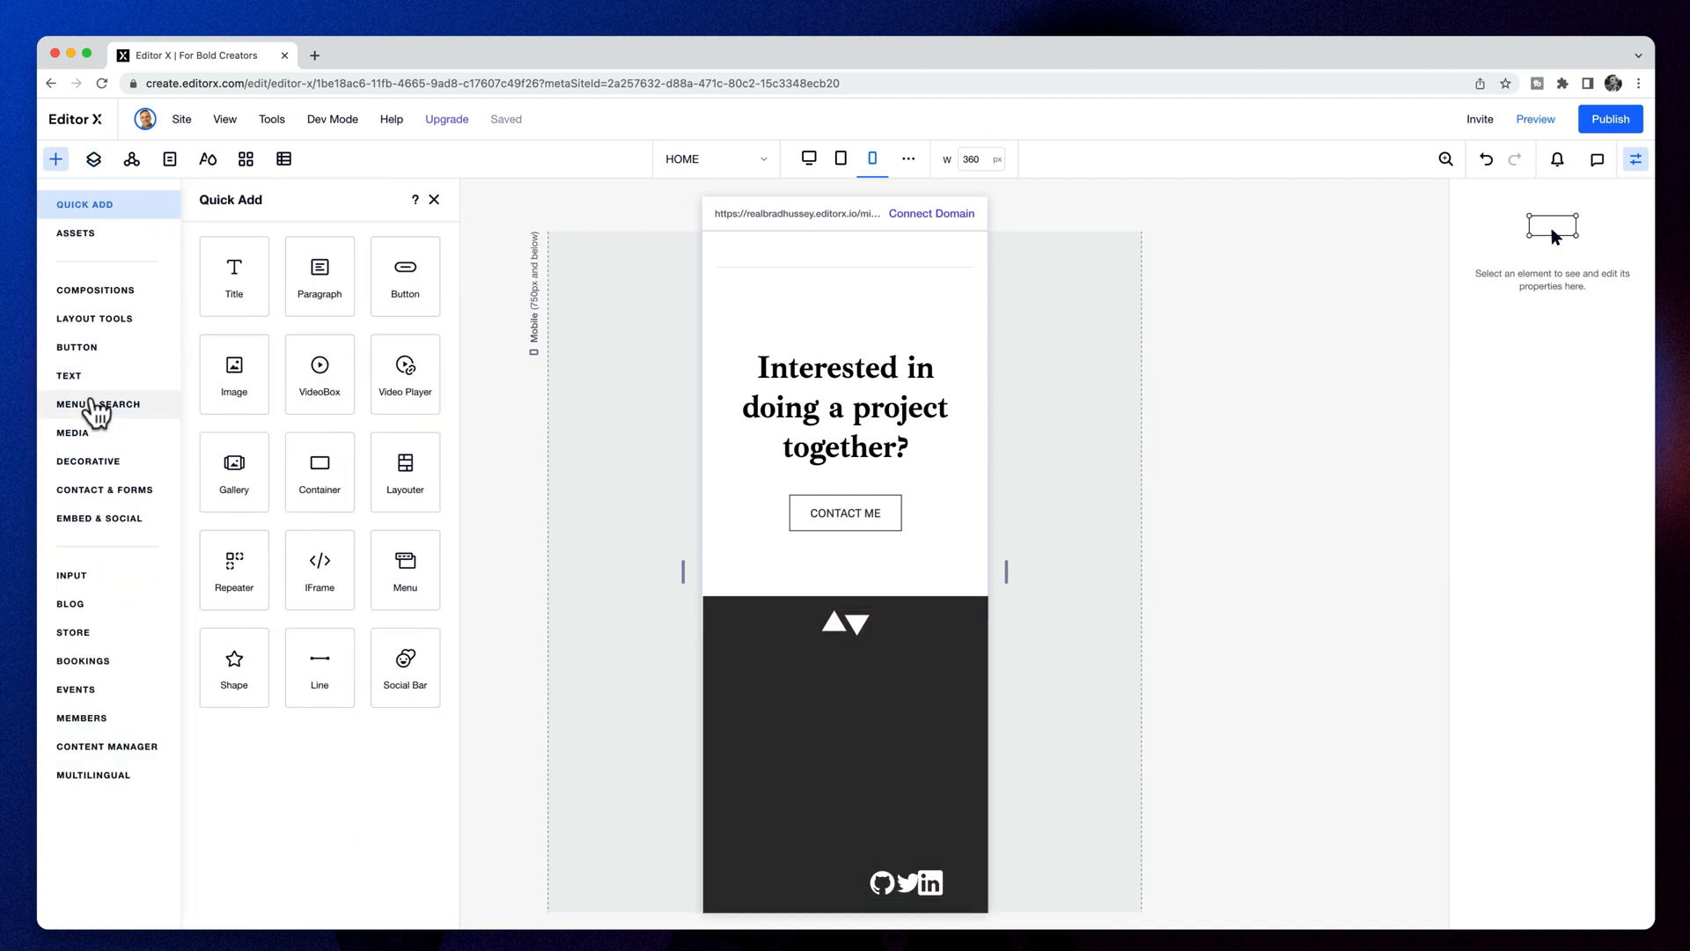
{"action": "left_click", "coordinate": [104, 404]}
{"action": "left_click", "coordinate": [257, 291]}
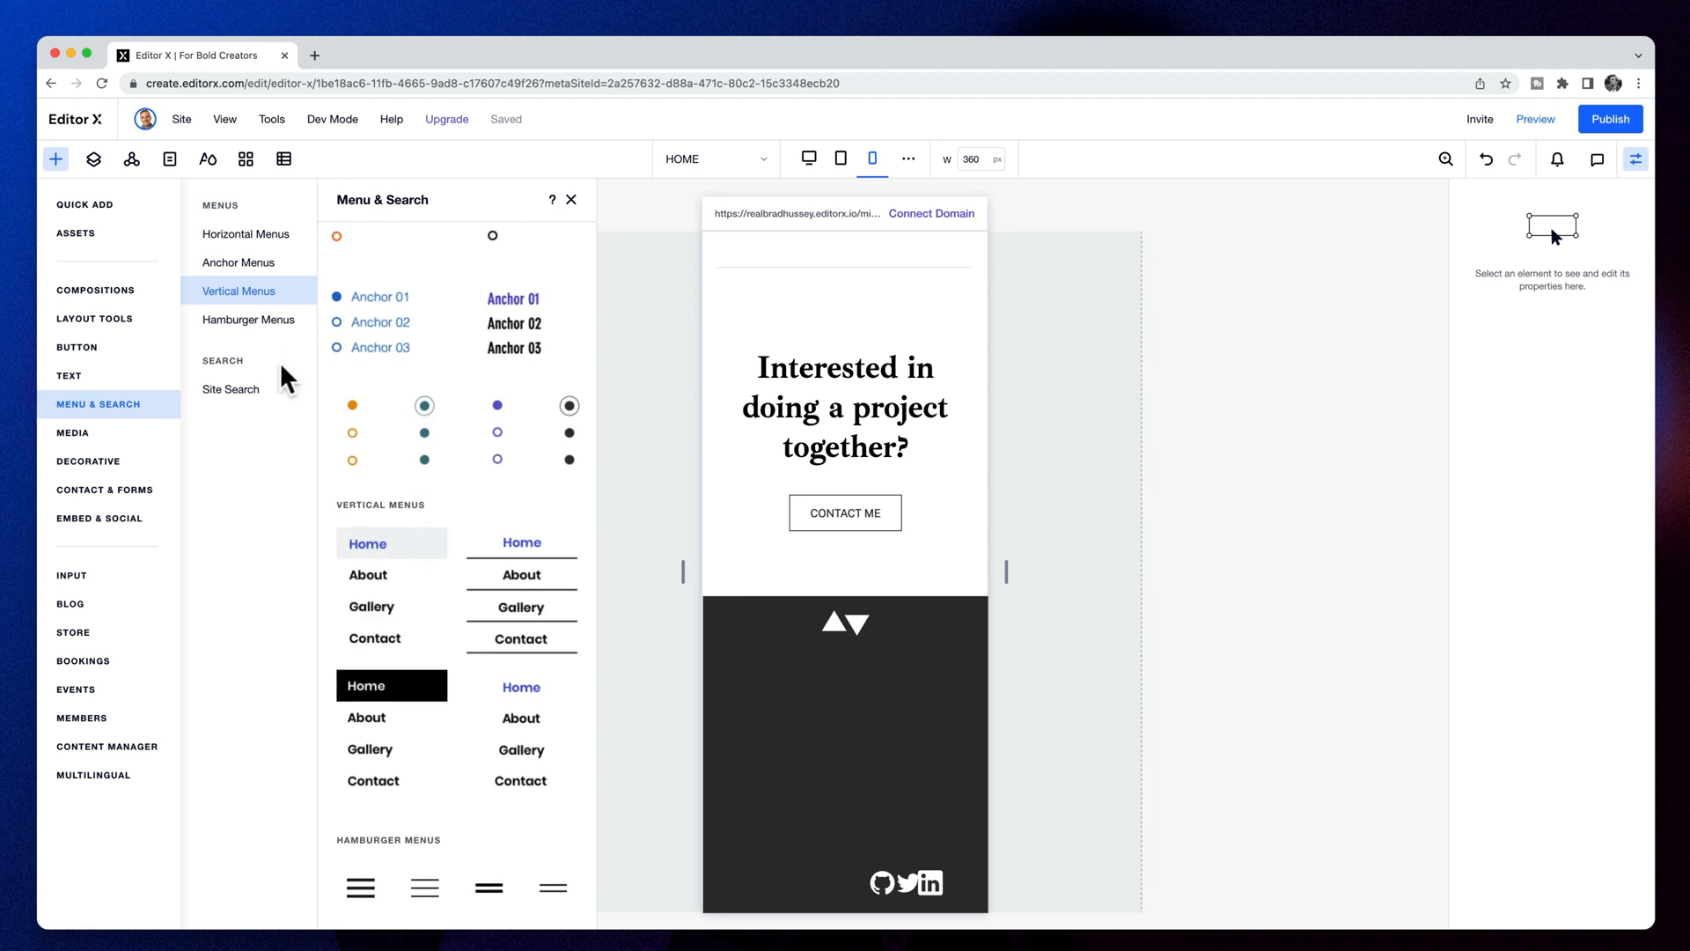
{"action": "left_click_drag", "start_coordinate": [531, 743], "coordinate": [876, 722]}
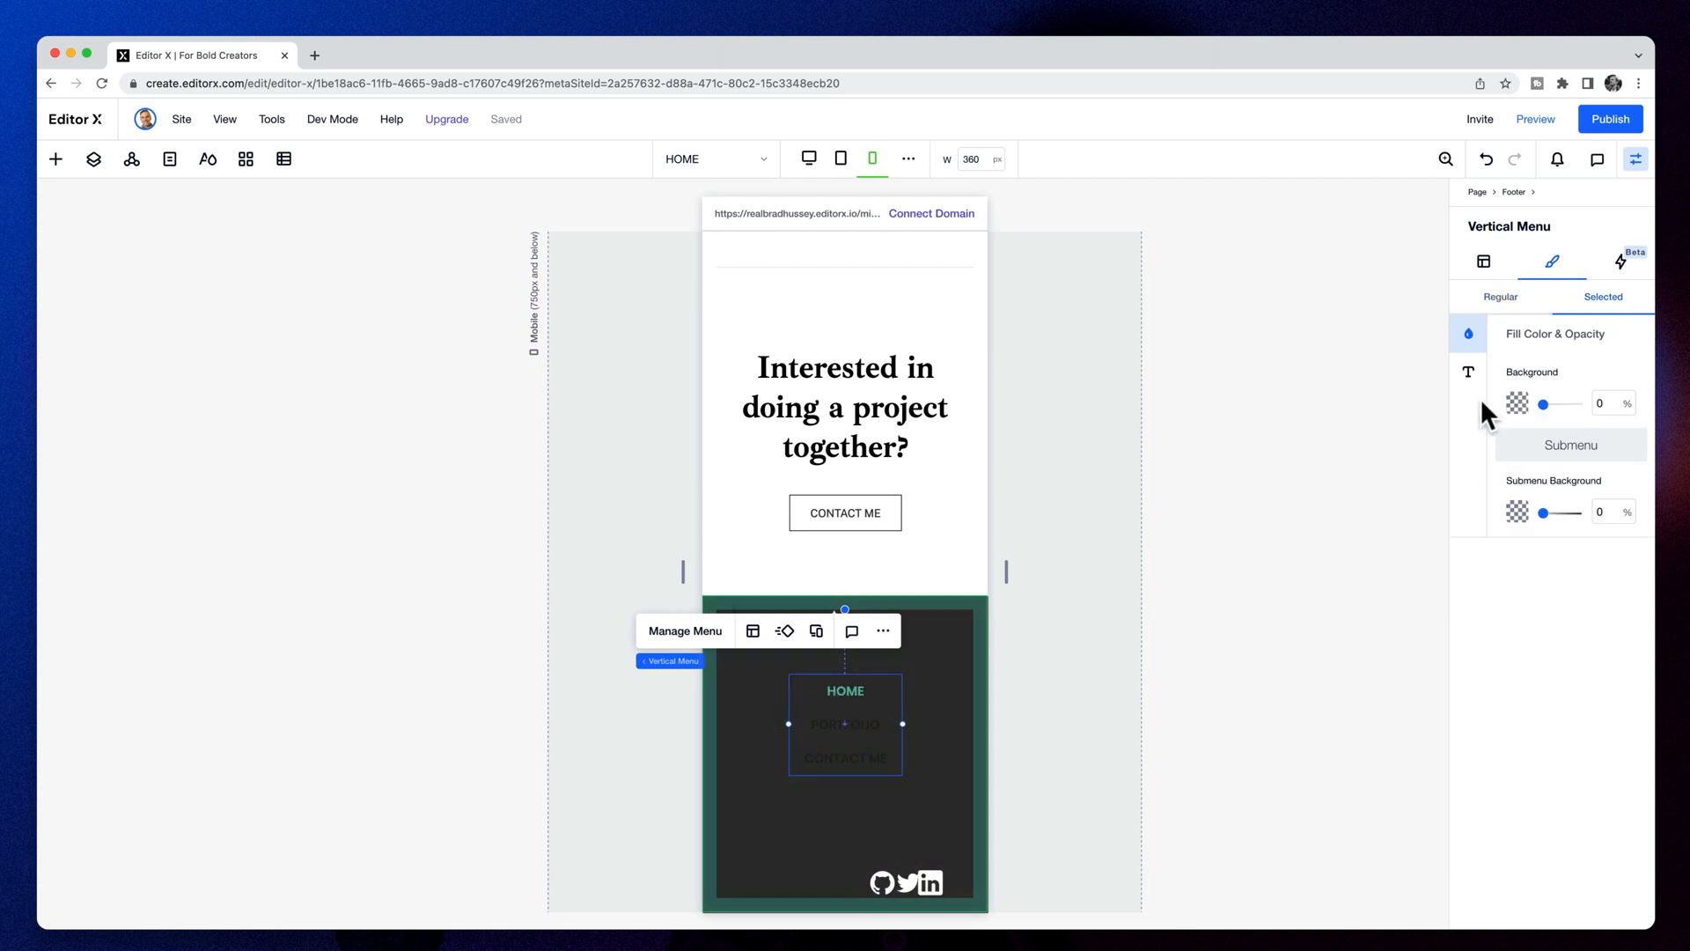
Restyle the vertical menu's text with non-bold lettering, white for regular items and green for the selected item
{"action": "left_click", "coordinate": [1468, 372]}
{"action": "left_click", "coordinate": [1603, 297]}
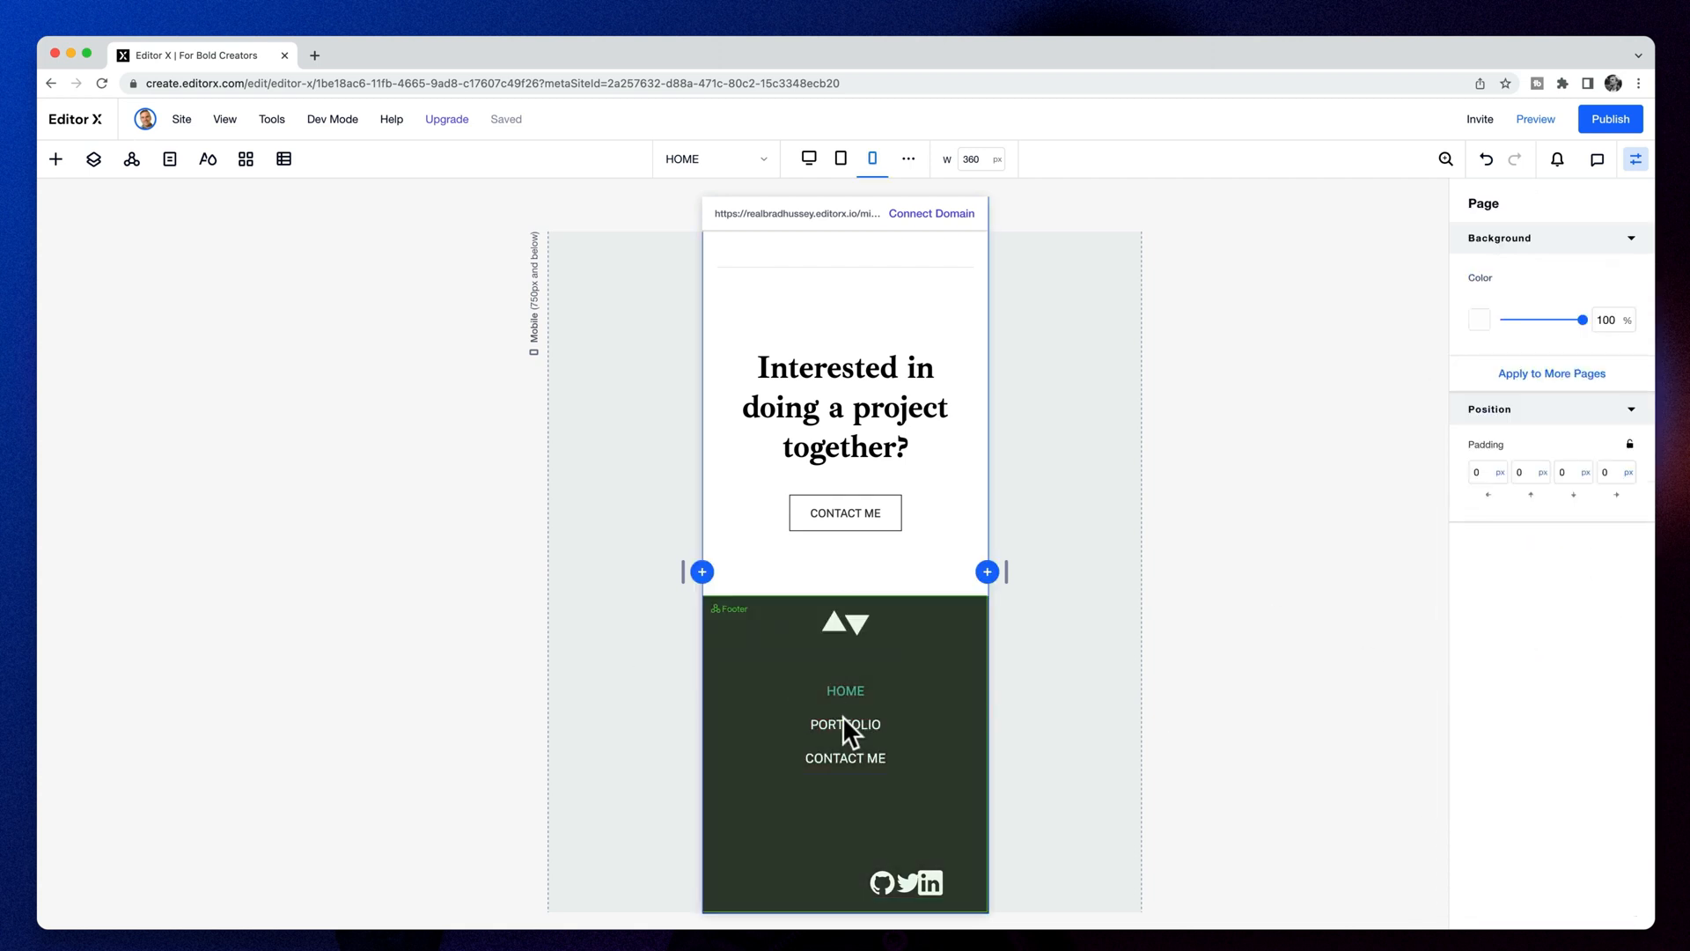
{"action": "left_click", "coordinate": [858, 723]}
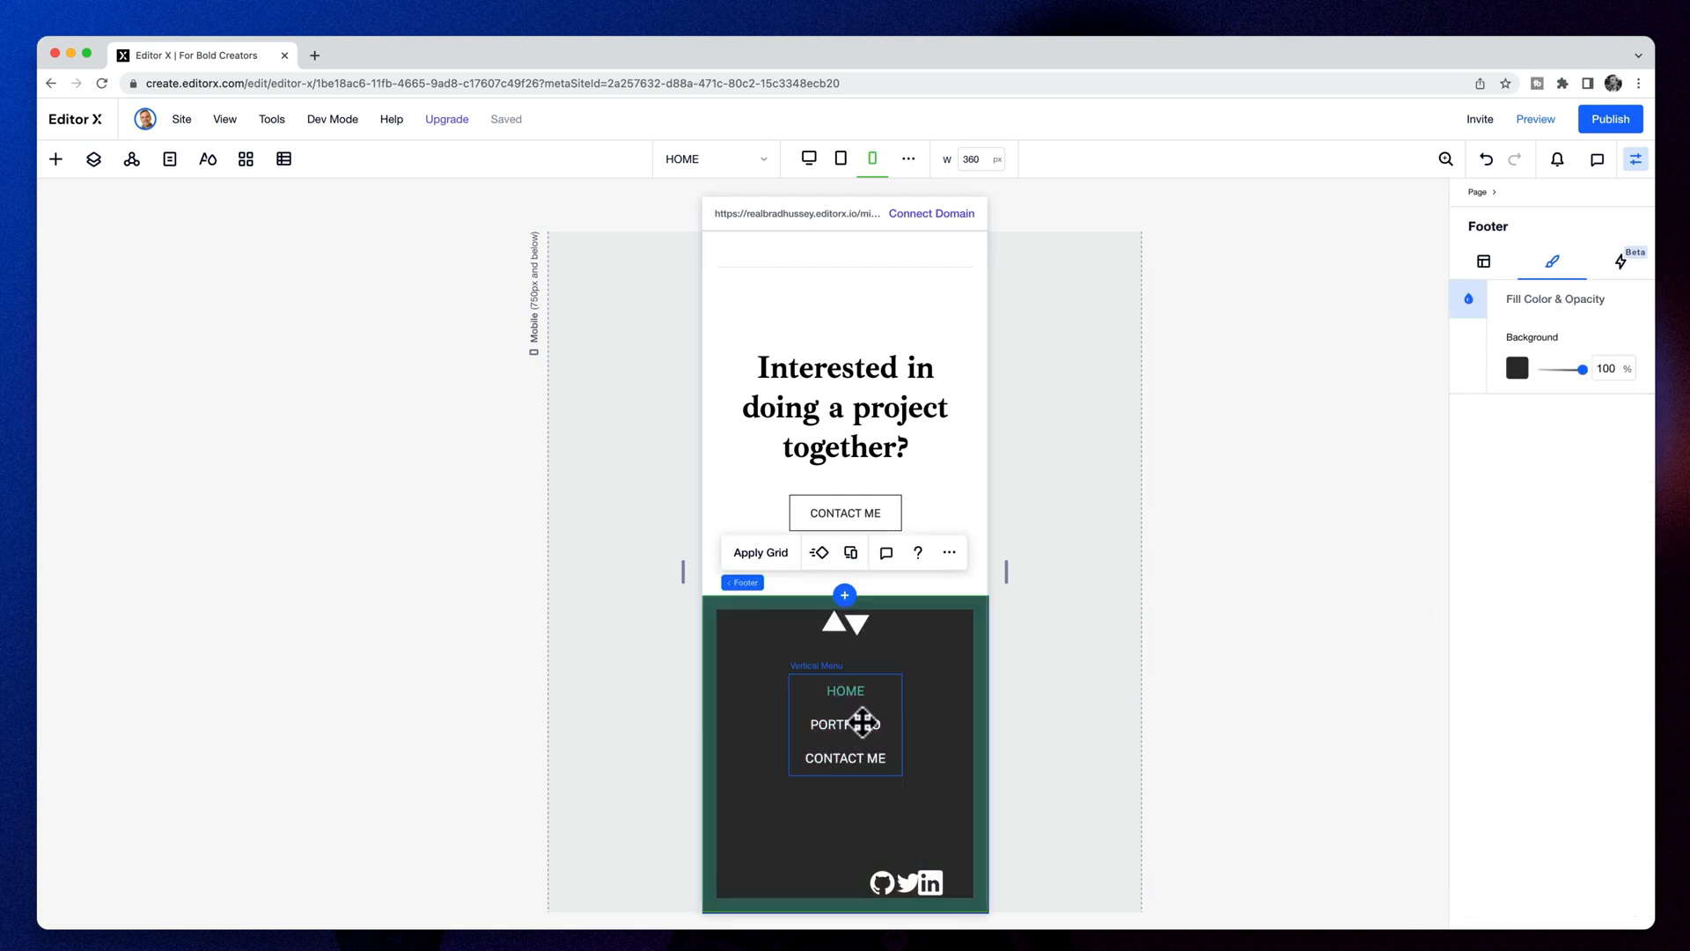
Center the footer's social icons container, move it up below the vertical menu and set its width to 50%
{"action": "left_click", "coordinate": [909, 883]}
{"action": "left_click", "coordinate": [1484, 261]}
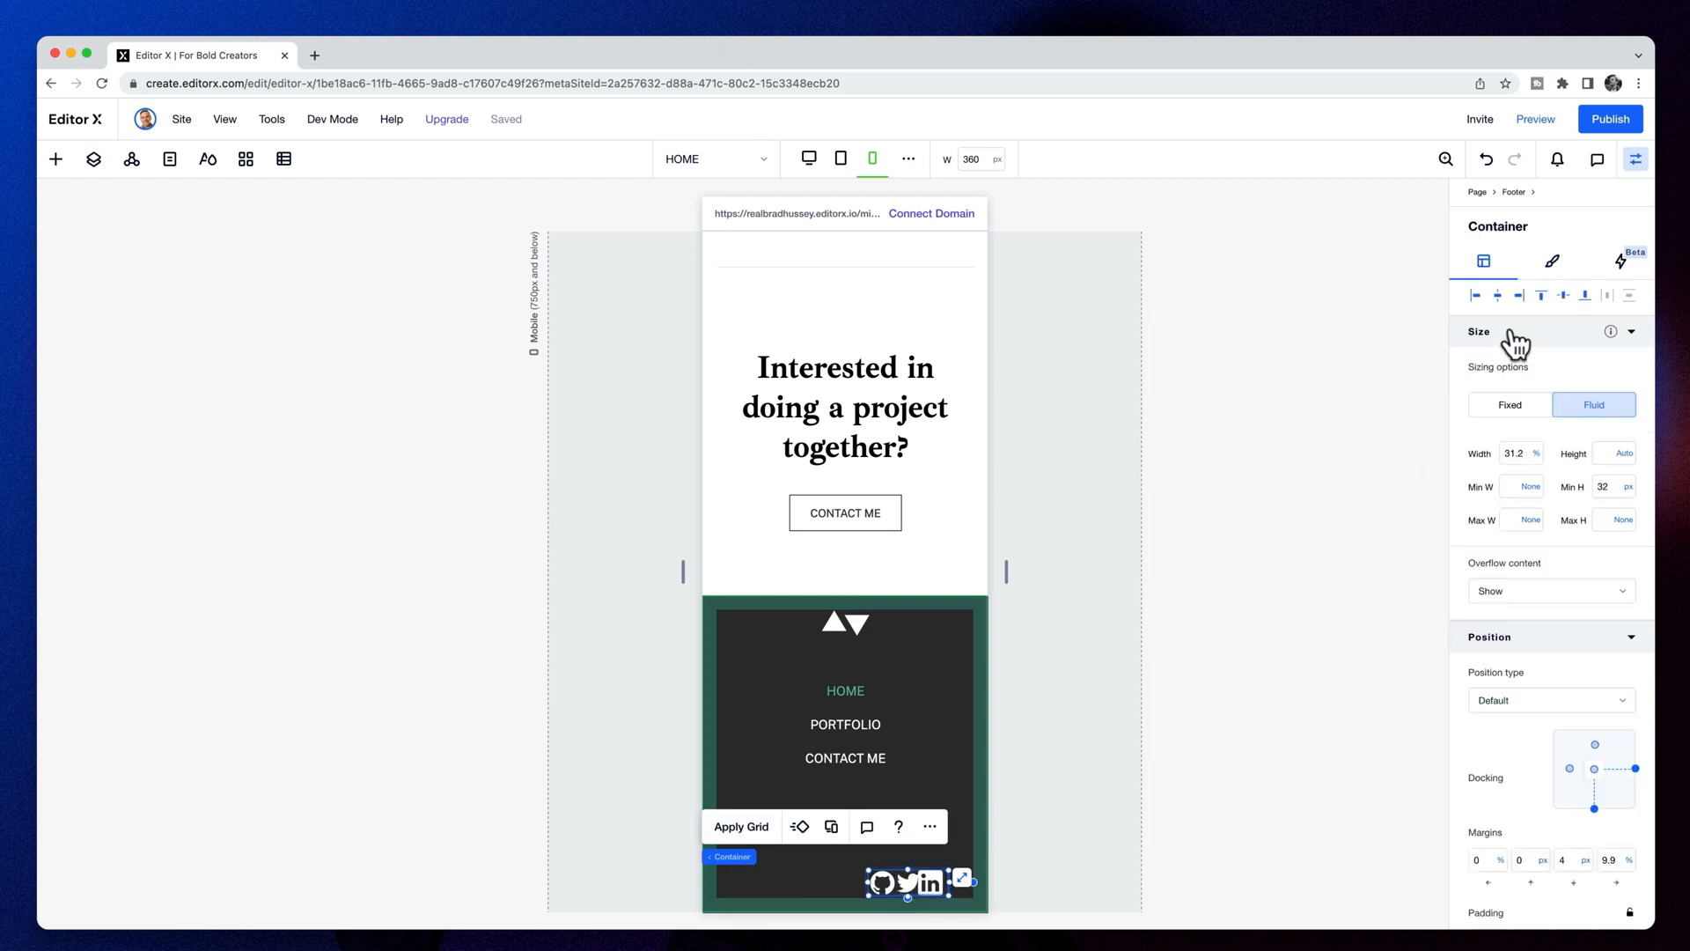
{"action": "left_click", "coordinate": [1507, 294]}
{"action": "left_click_drag", "start_coordinate": [847, 882], "coordinate": [845, 817]}
{"action": "left_click", "coordinate": [1510, 457]}
{"action": "type", "text": "50"}
{"action": "left_click", "coordinate": [1233, 661]}
Spread the social icons evenly across their container, with GitHub left, Twitter centered and LinkedIn right, and nudge the container up slightly
{"action": "left_click", "coordinate": [853, 822]}
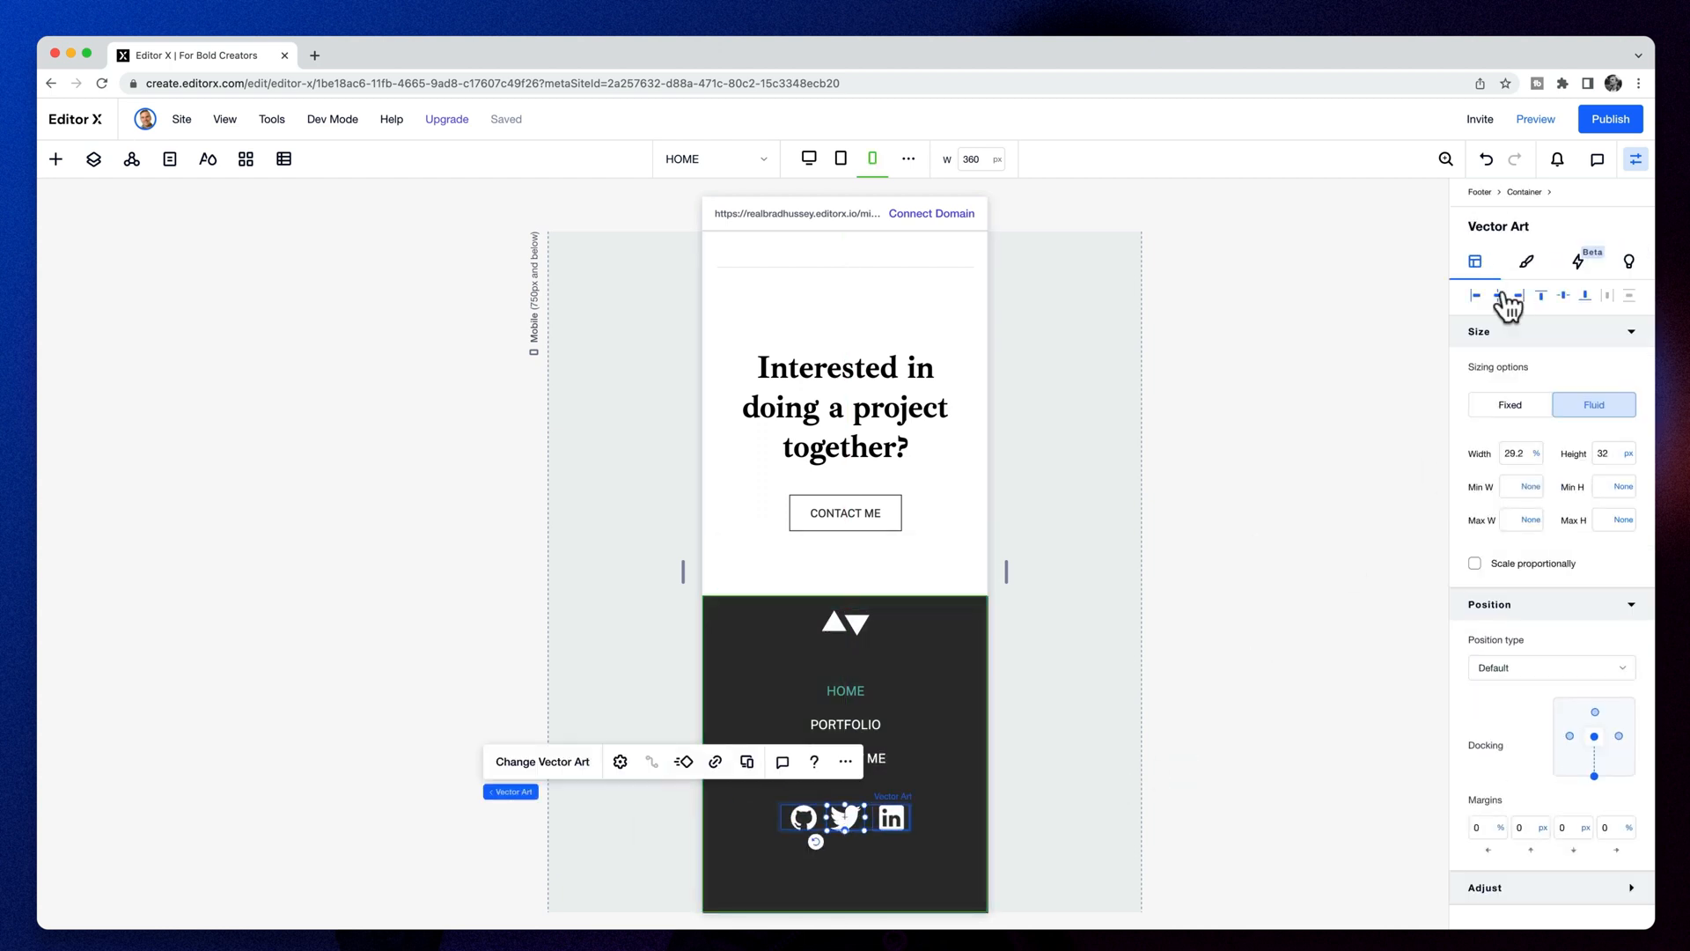
{"action": "left_click", "coordinate": [802, 819]}
{"action": "left_click", "coordinate": [848, 819], "text": "shift"}
{"action": "left_click", "coordinate": [802, 818]}
{"action": "left_click", "coordinate": [1478, 296]}
{"action": "left_click", "coordinate": [898, 818]}
{"action": "left_click", "coordinate": [849, 814]}
{"action": "left_click_drag", "start_coordinate": [869, 819], "coordinate": [869, 814]}
Move the footer logo down toward the vertical menu and stack the logo, menu and social icons container together
{"action": "left_click_drag", "start_coordinate": [852, 626], "coordinate": [852, 650]}
{"action": "left_click", "coordinate": [847, 726], "text": "shift"}
{"action": "left_click", "coordinate": [869, 815], "text": "shift"}
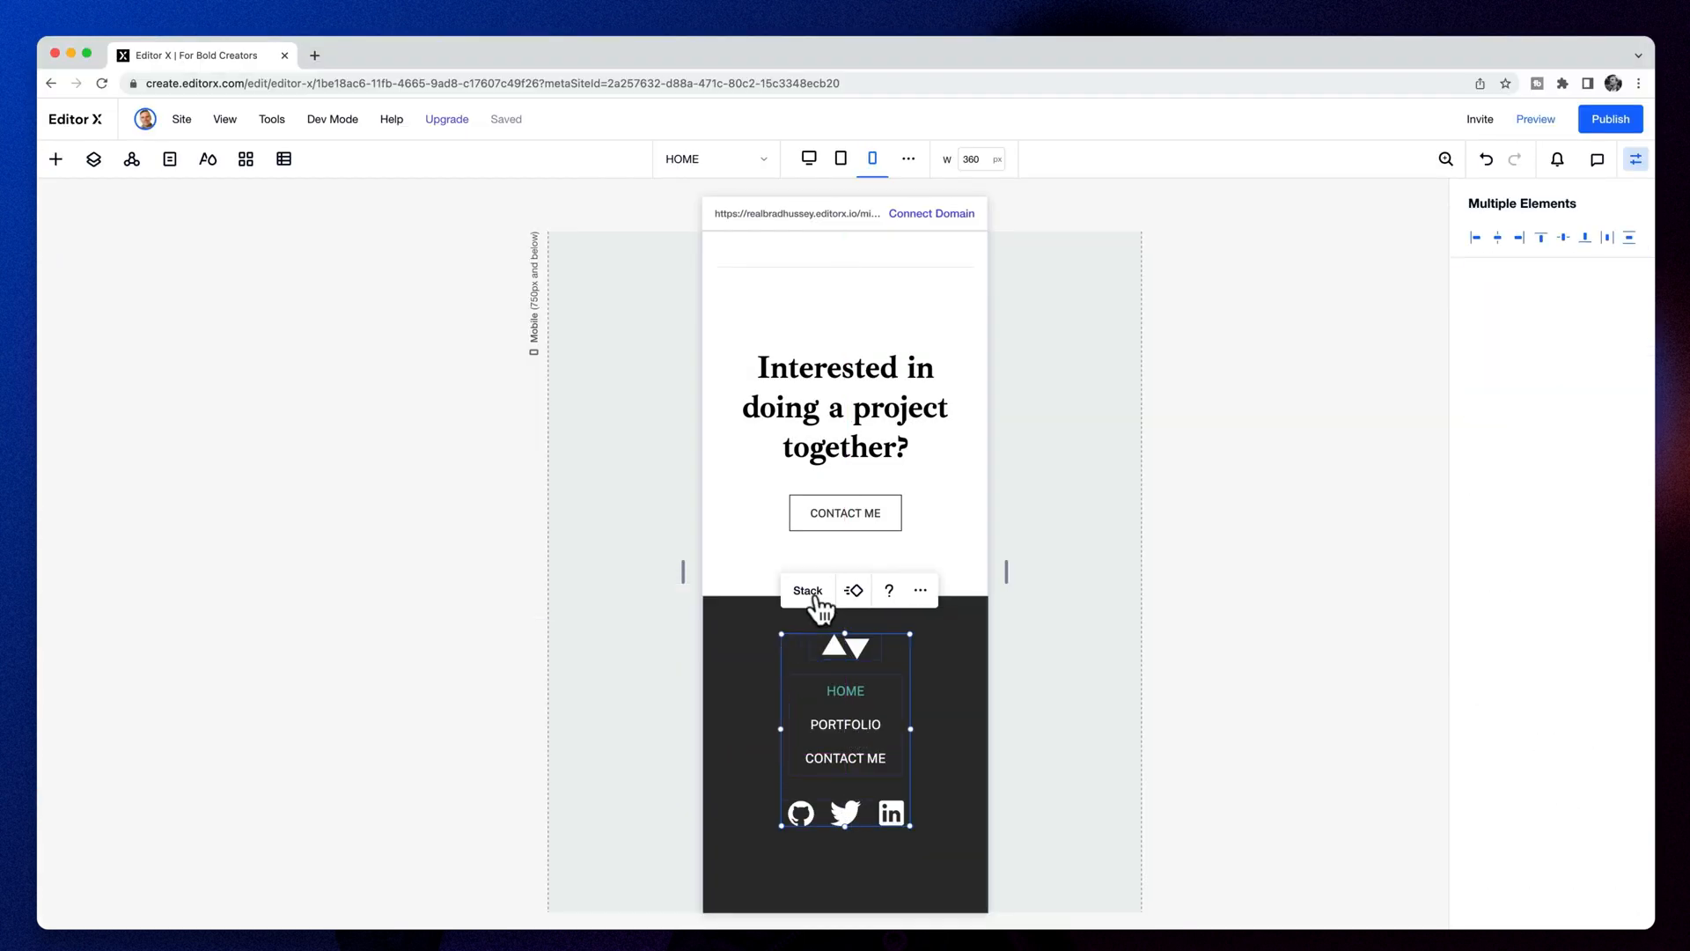
{"action": "left_click", "coordinate": [809, 592]}
{"action": "left_click", "coordinate": [1344, 634]}
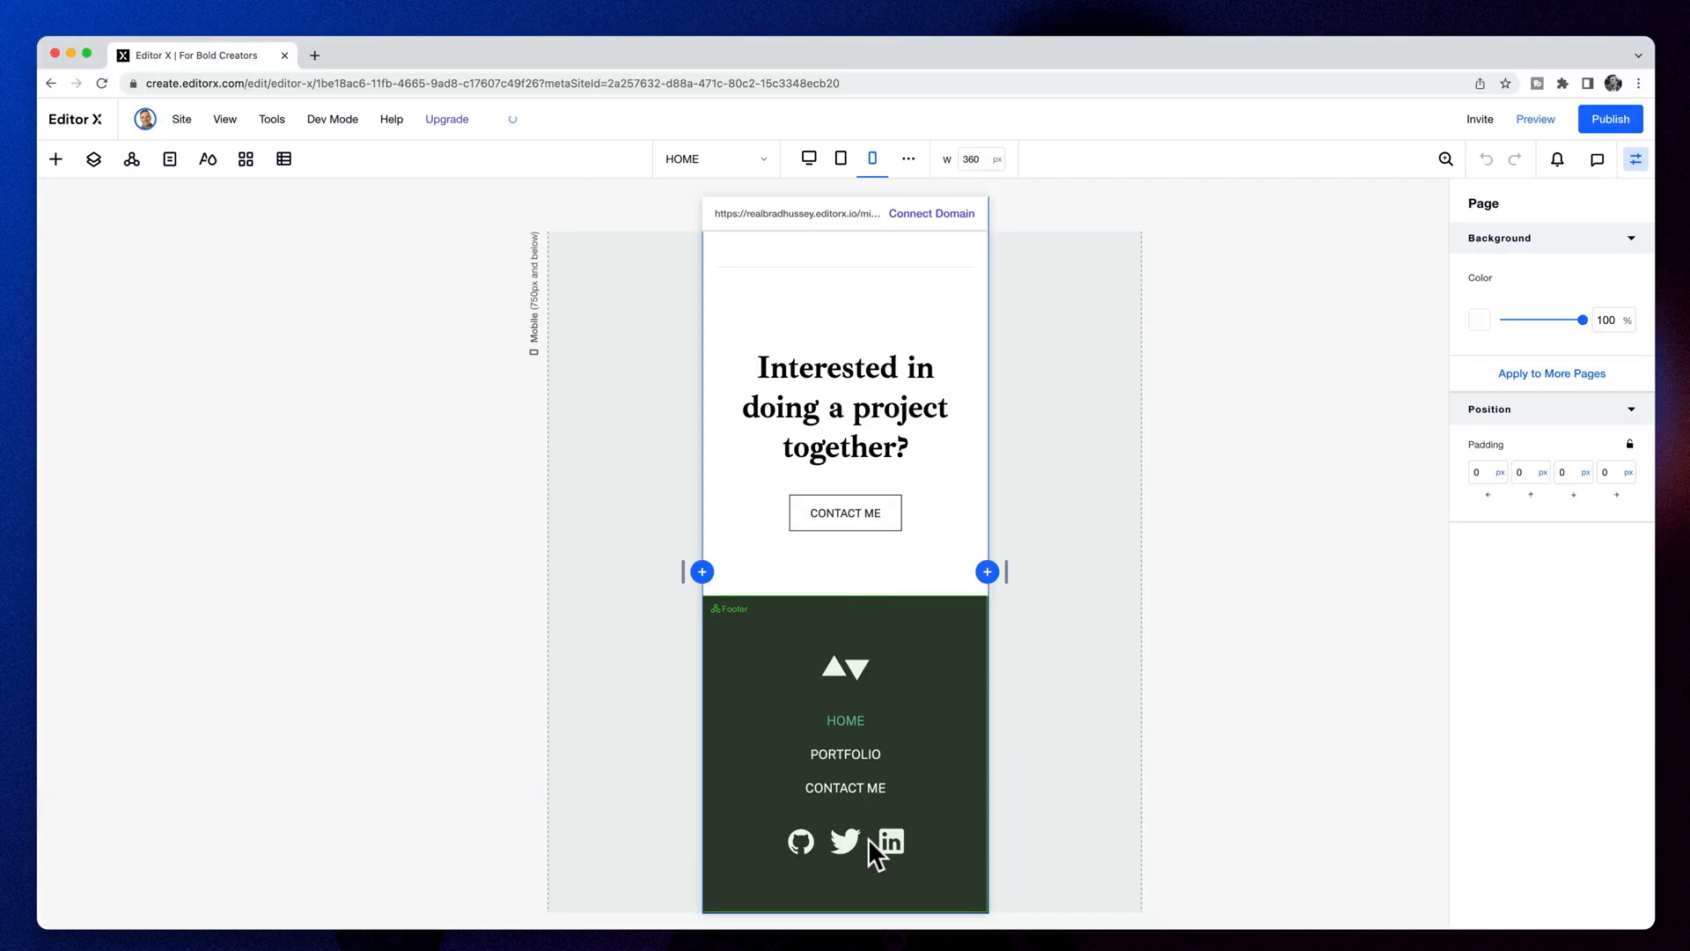
Preview the Home page at mobile size, scroll through all of it and test the hamburger menu
{"action": "left_click", "coordinate": [869, 840]}
{"action": "left_click", "coordinate": [1517, 453]}
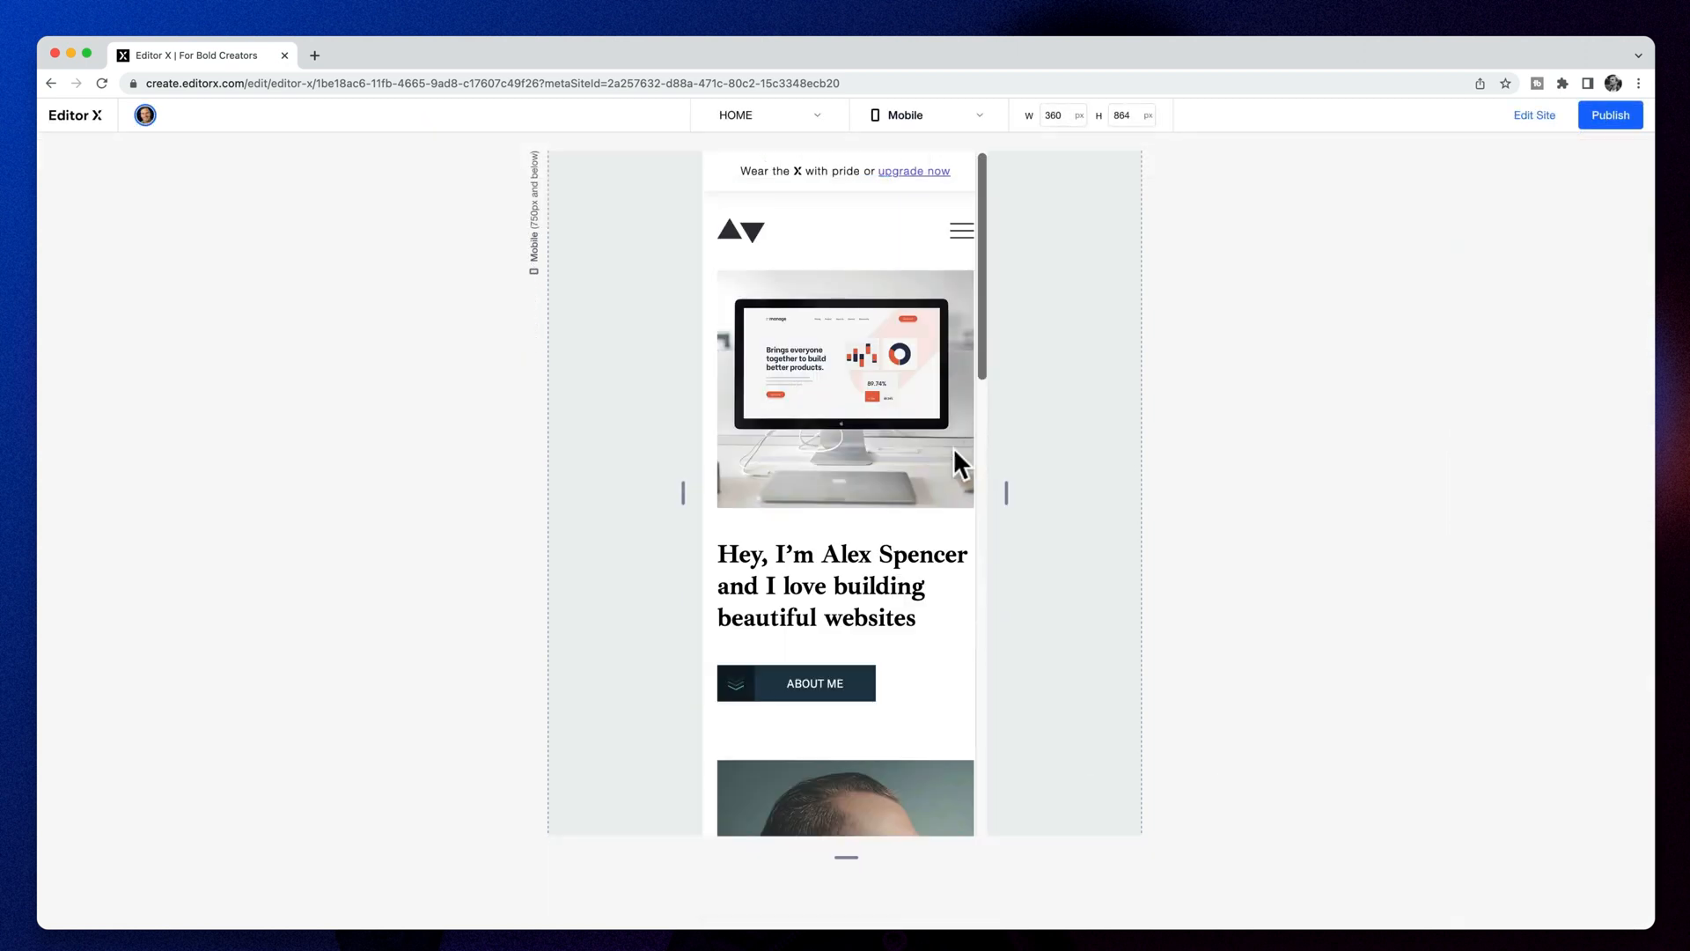
{"action": "scroll", "coordinate": [953, 448], "scroll_direction": "down", "scroll_amount": 5}
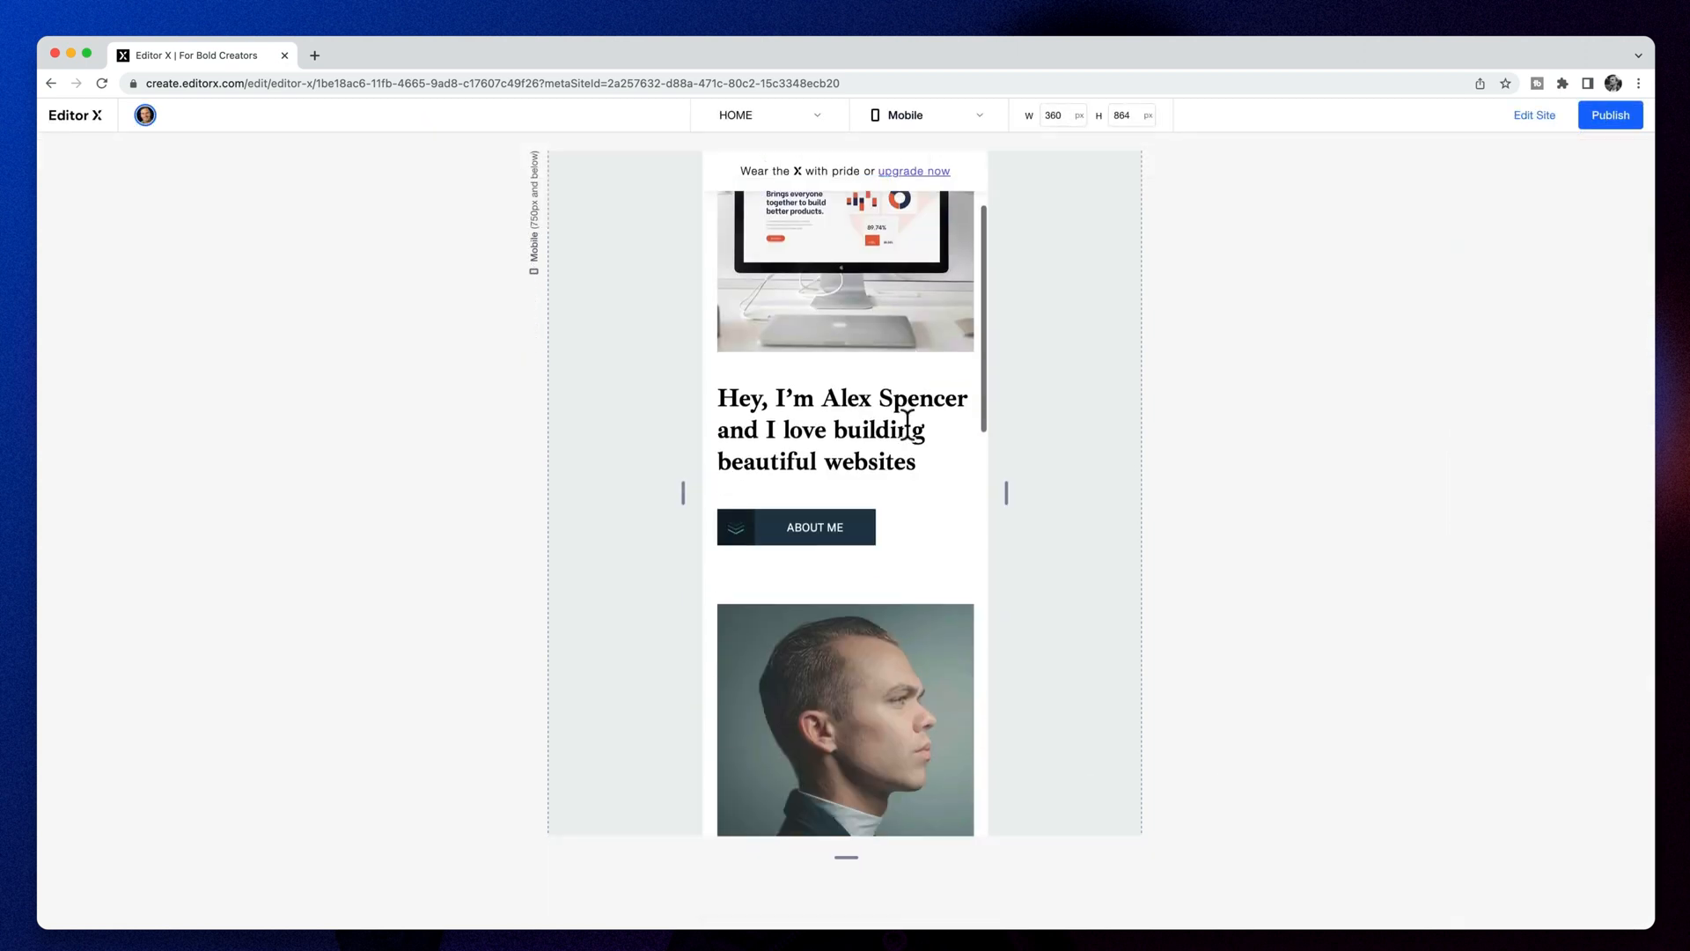
{"action": "scroll", "coordinate": [911, 431], "scroll_direction": "down", "scroll_amount": 10}
{"action": "scroll", "coordinate": [924, 449], "scroll_direction": "up", "scroll_amount": 20}
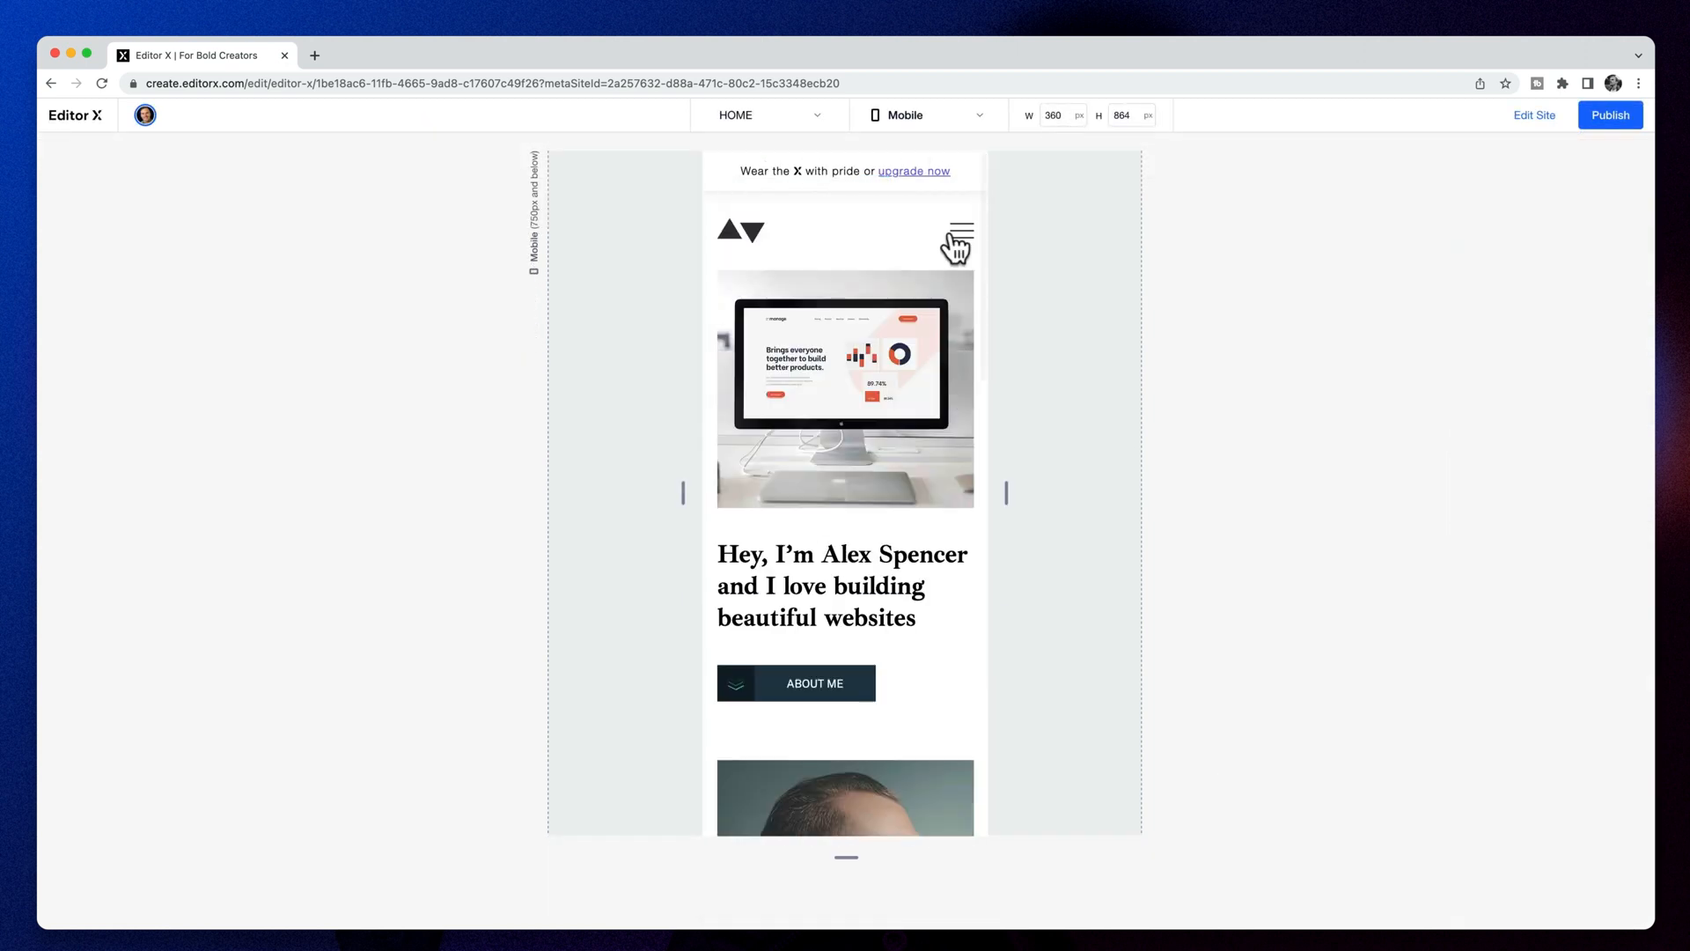
{"action": "left_click", "coordinate": [955, 243]}
{"action": "left_click", "coordinate": [956, 233]}
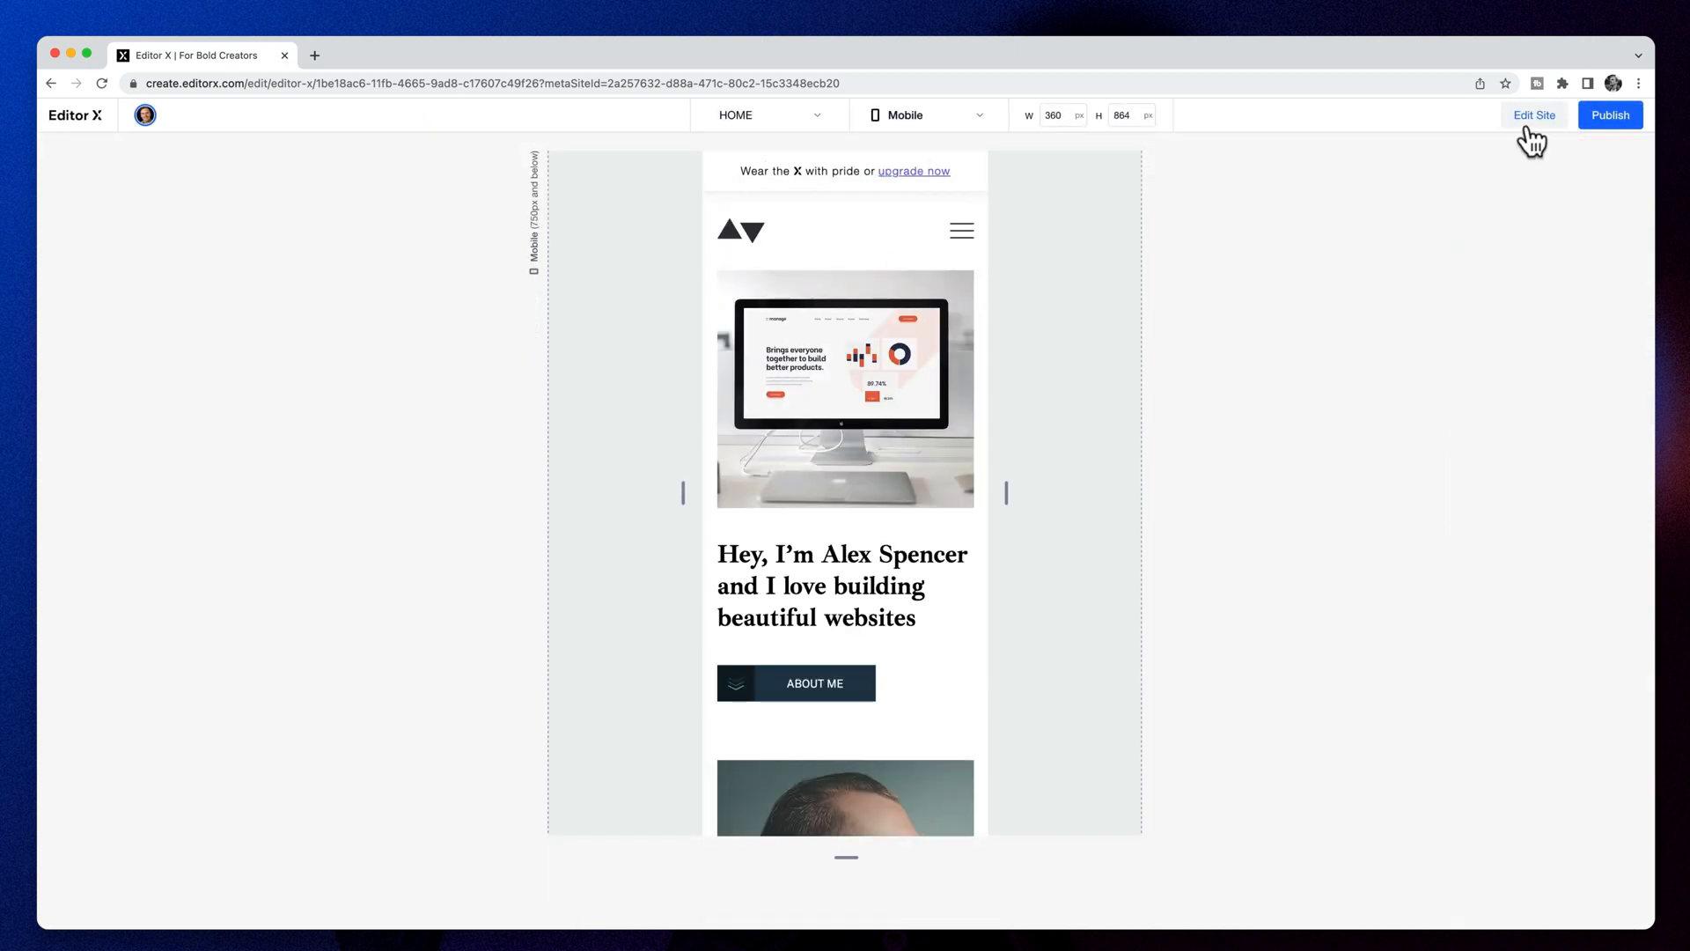
Exit the preview and switch to Figma to review the Mobile - Portfolio Index design
{"action": "left_click", "coordinate": [1532, 132]}
{"action": "key", "text": "super+Tab"}
{"action": "scroll", "coordinate": [880, 581], "scroll_direction": "up", "scroll_amount": 10}
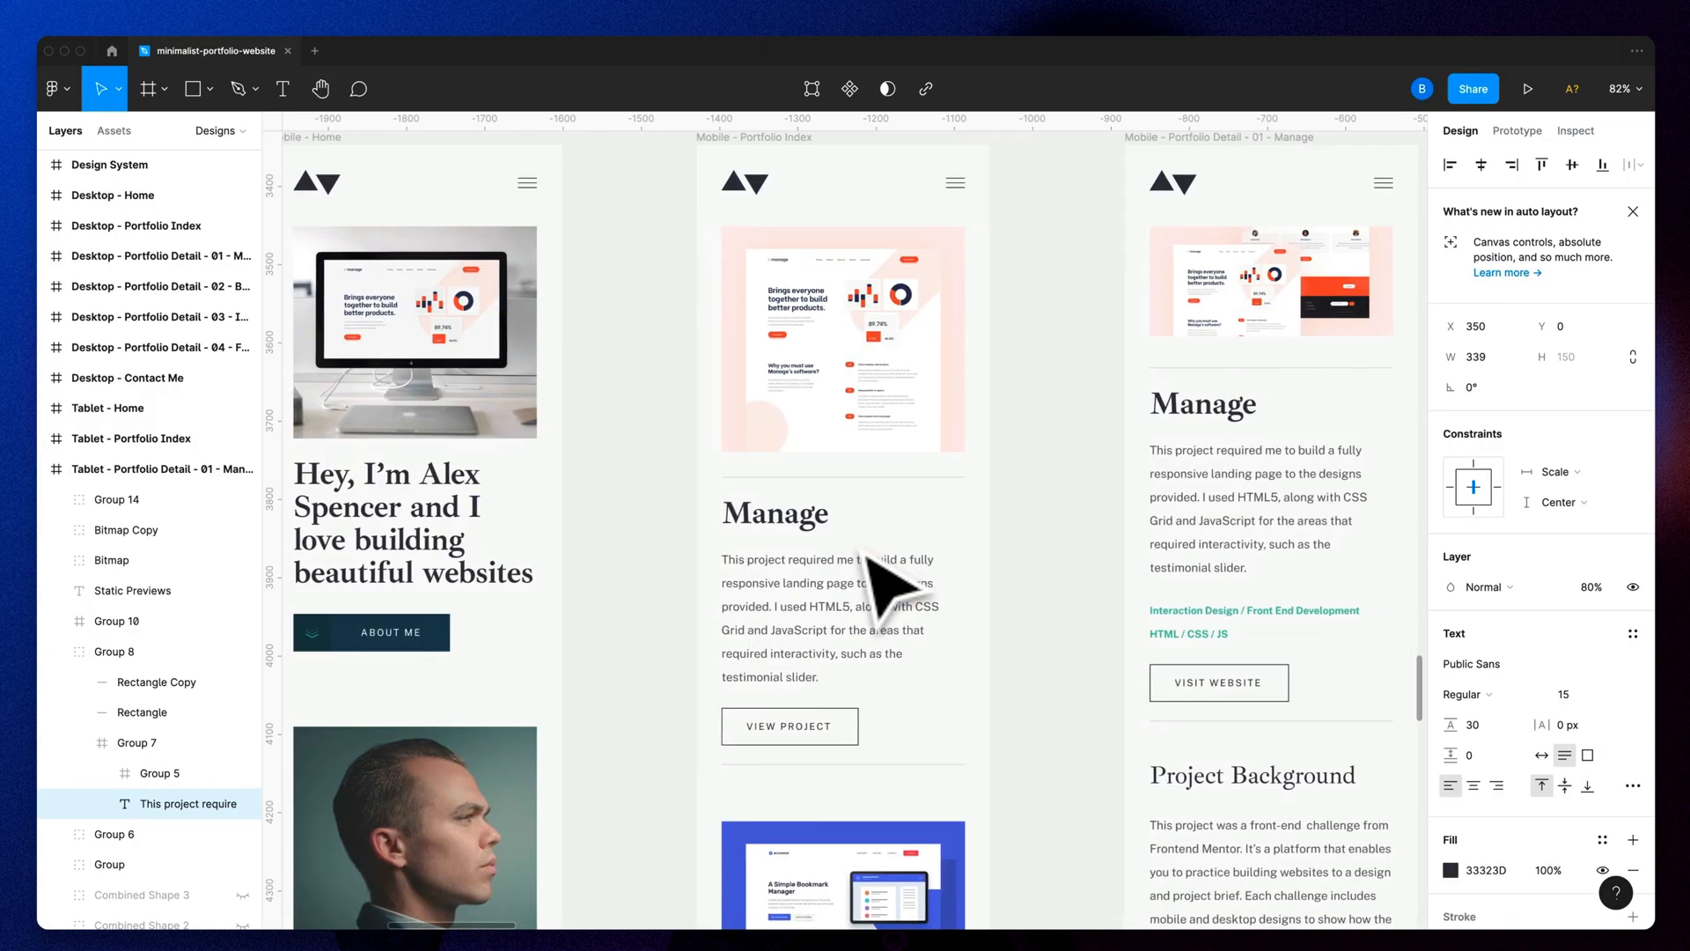
Switch back to Editor X and open the Portfolio (Index) page at the mobile breakpoint
{"action": "key", "text": "super+Tab"}
{"action": "left_click", "coordinate": [713, 167]}
{"action": "left_click", "coordinate": [717, 277]}
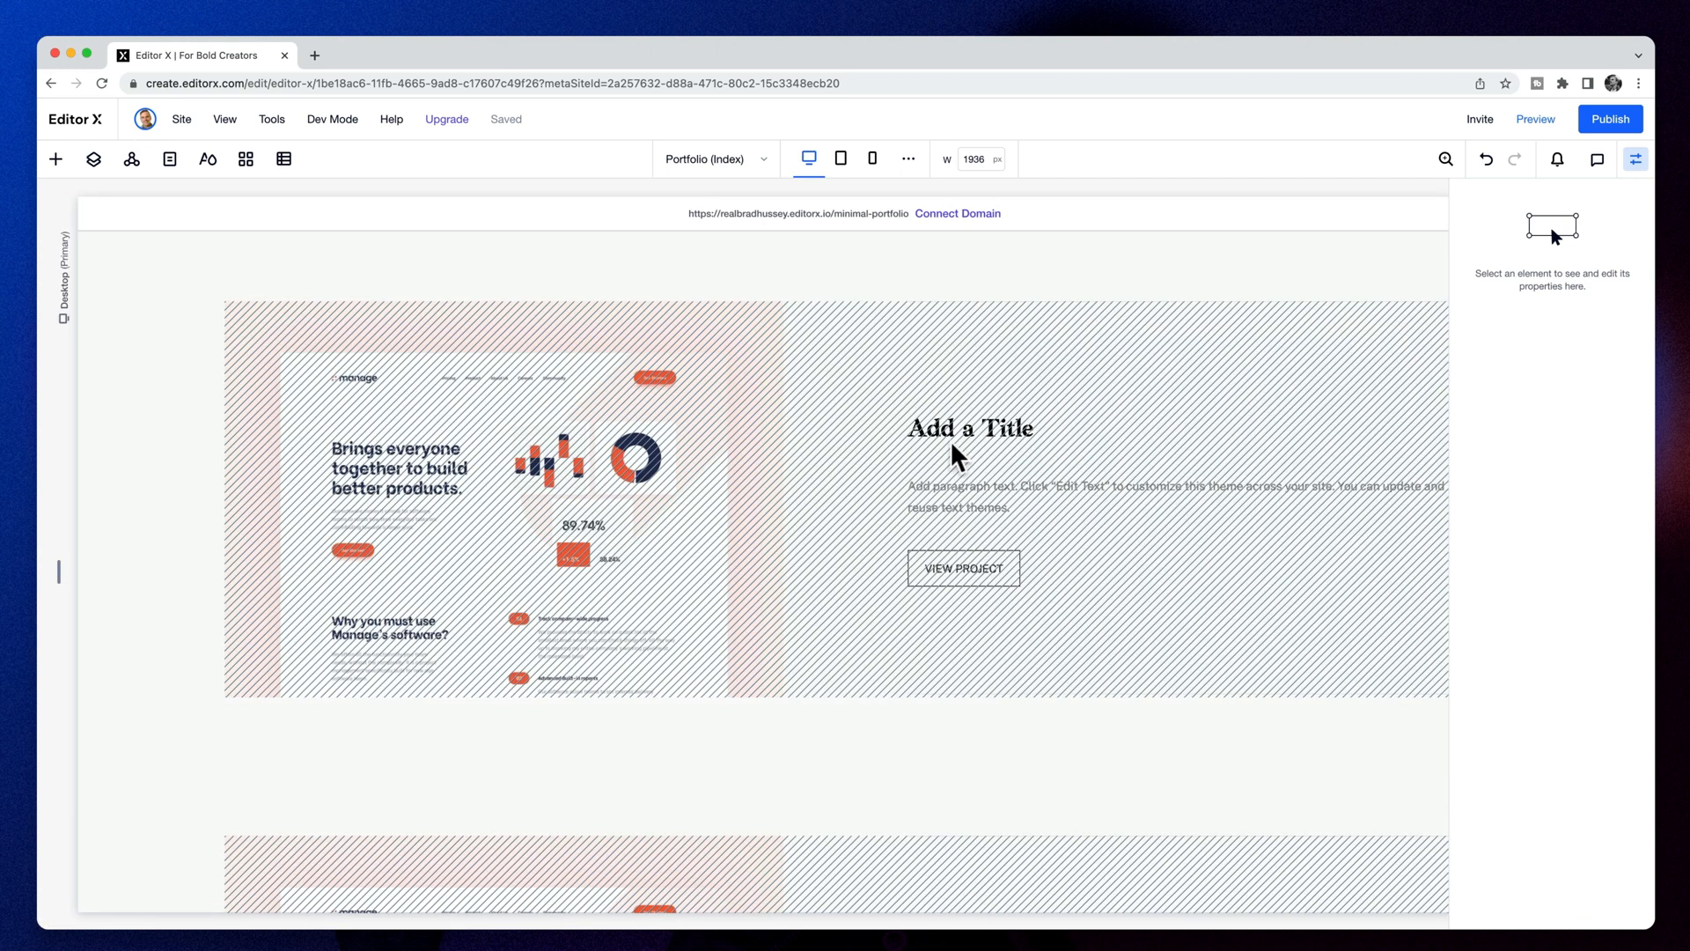
{"action": "left_click", "coordinate": [872, 159]}
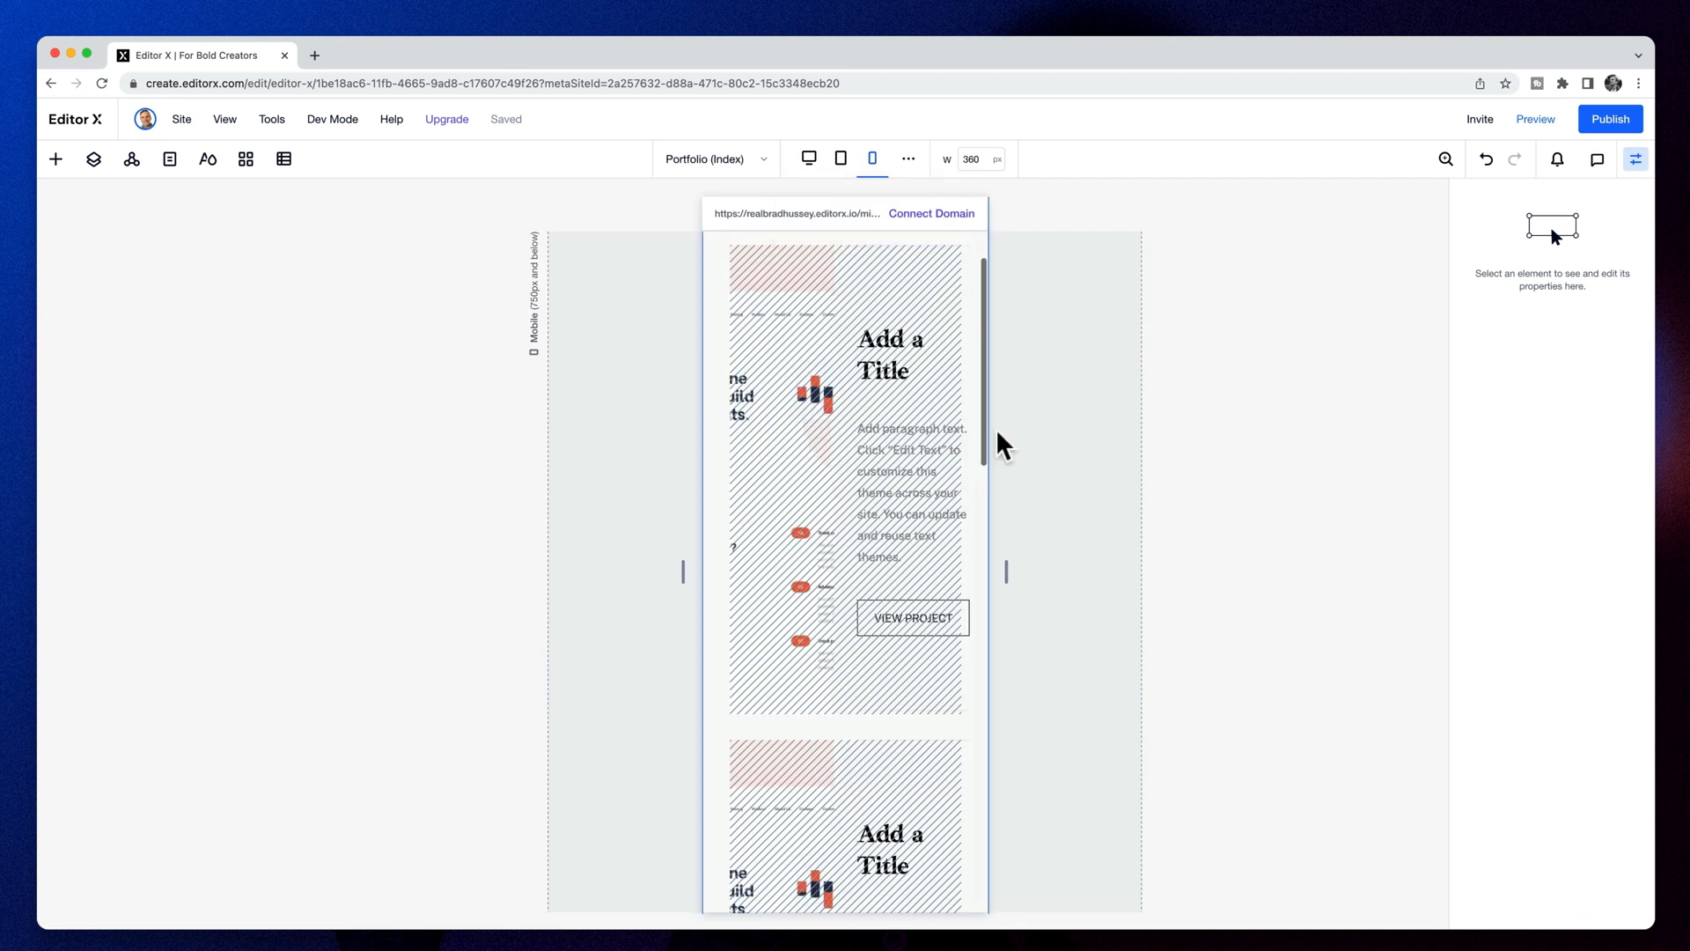
Change the grid layout of the first project's image-left container to 1x2 so its image sits above the text
{"action": "left_click", "coordinate": [843, 348]}
{"action": "left_click", "coordinate": [843, 350]}
{"action": "left_click", "coordinate": [808, 307]}
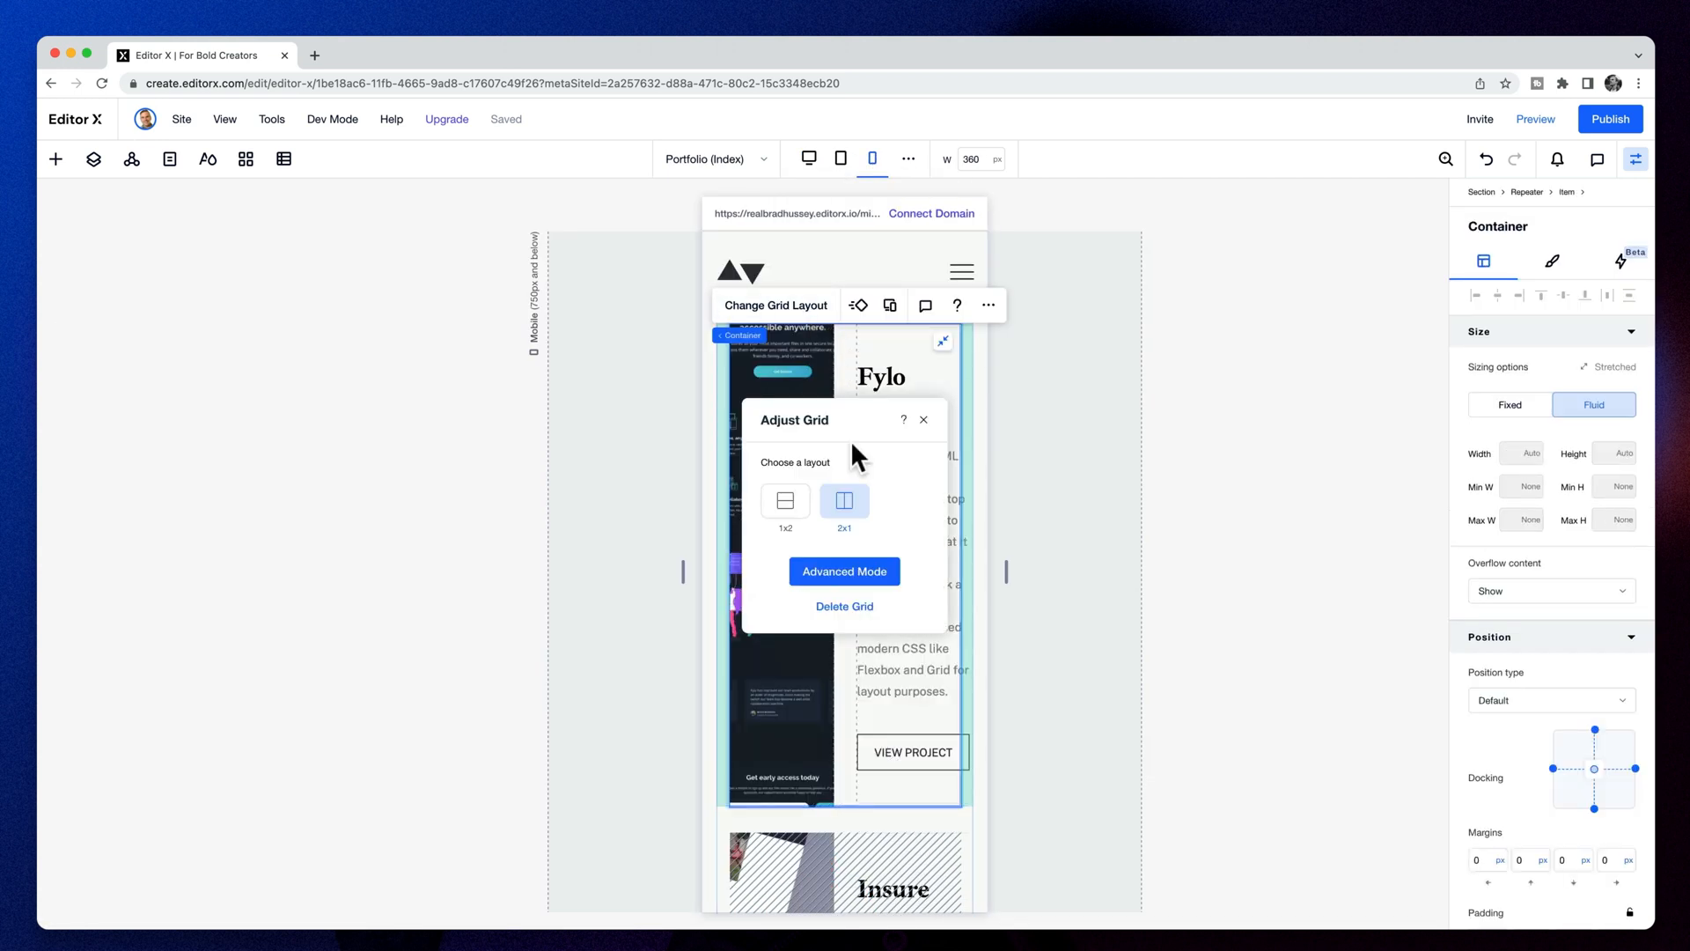
{"action": "left_click", "coordinate": [787, 502]}
{"action": "left_click", "coordinate": [1056, 511]}
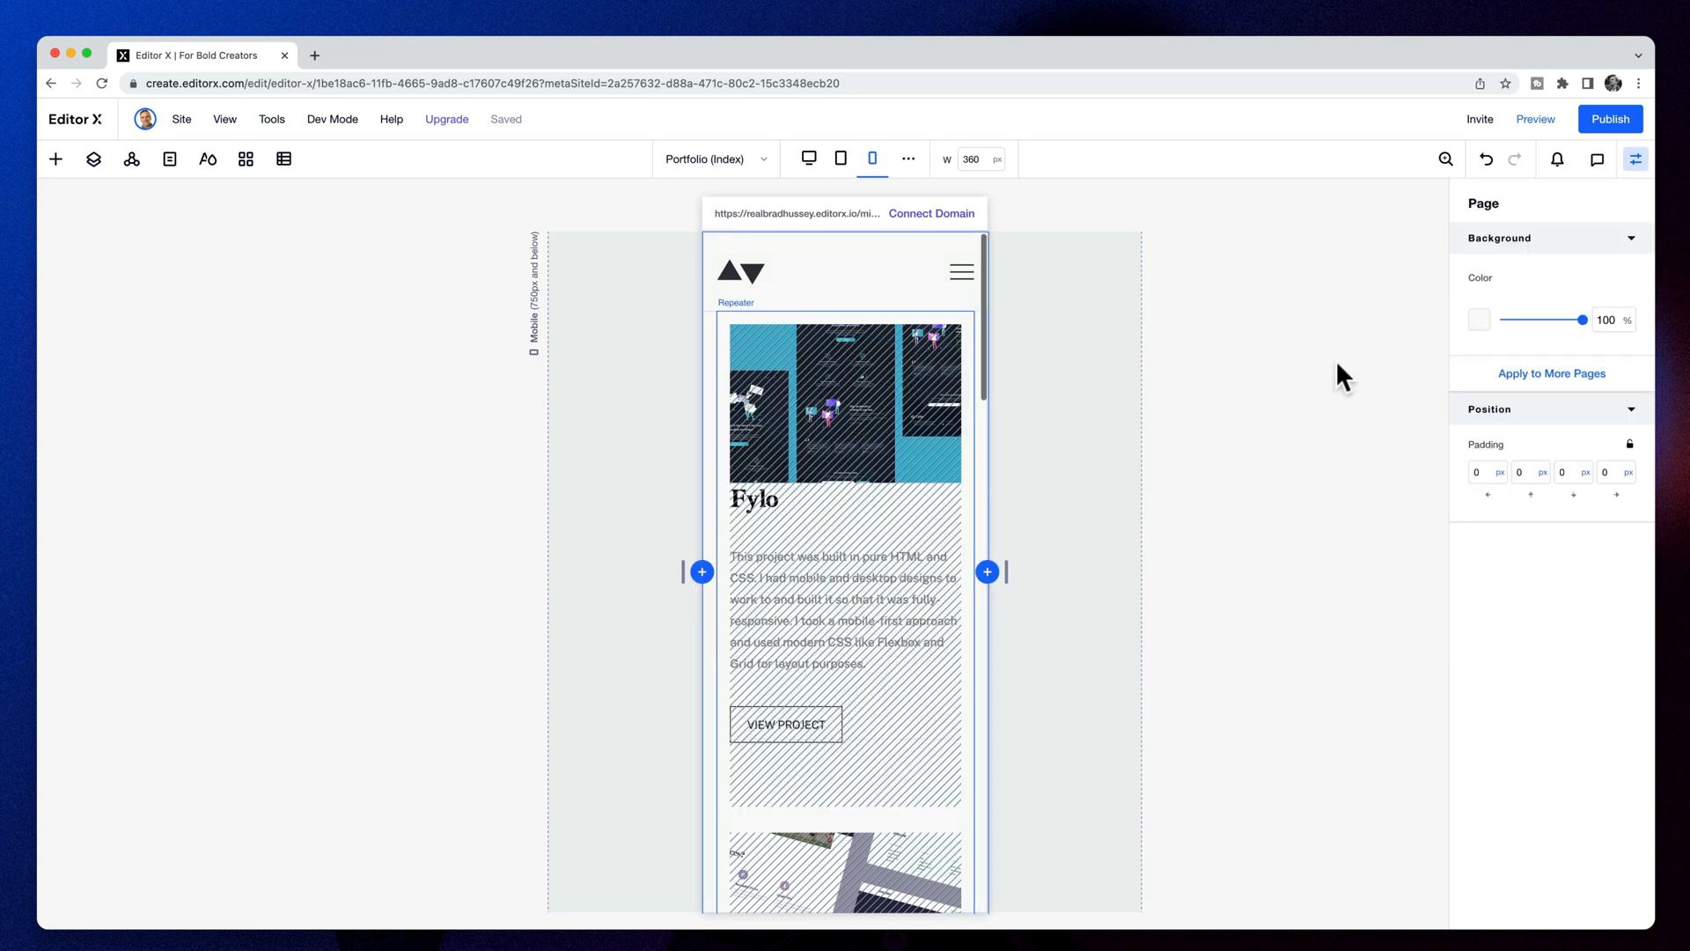
Preview the Portfolio (Index) page at mobile size to check the first project's layout, and return to editing
{"action": "left_click", "coordinate": [1535, 119]}
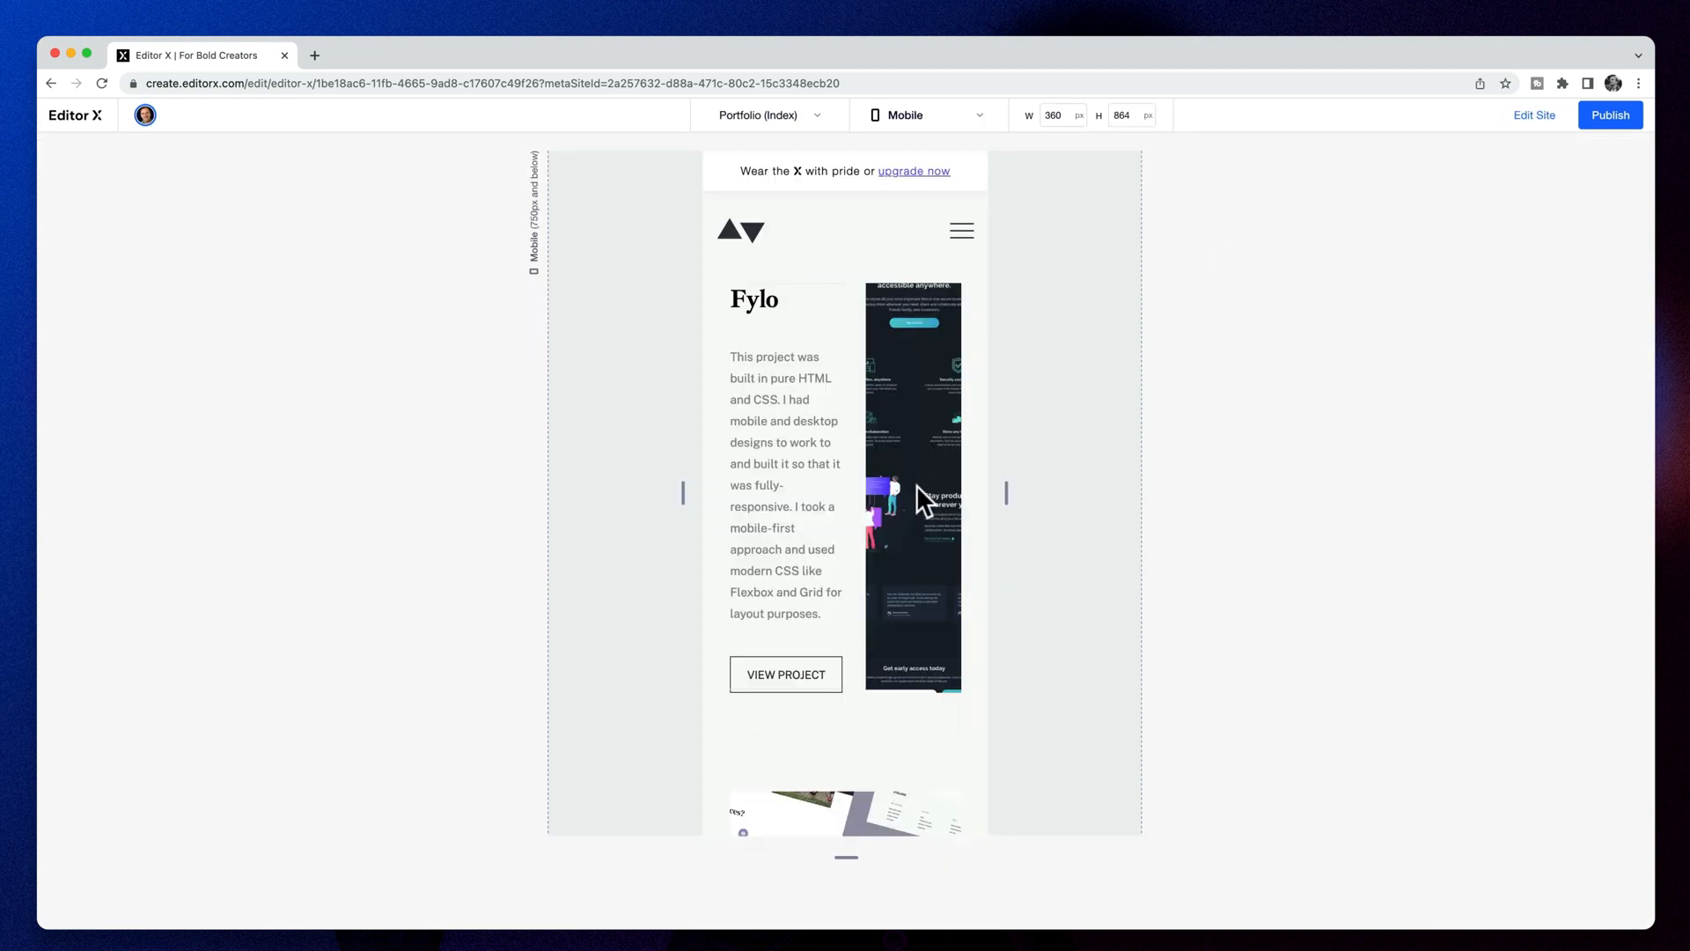
{"action": "scroll", "coordinate": [868, 483], "scroll_direction": "down", "scroll_amount": 3}
{"action": "scroll", "coordinate": [869, 483], "scroll_direction": "up", "scroll_amount": 3}
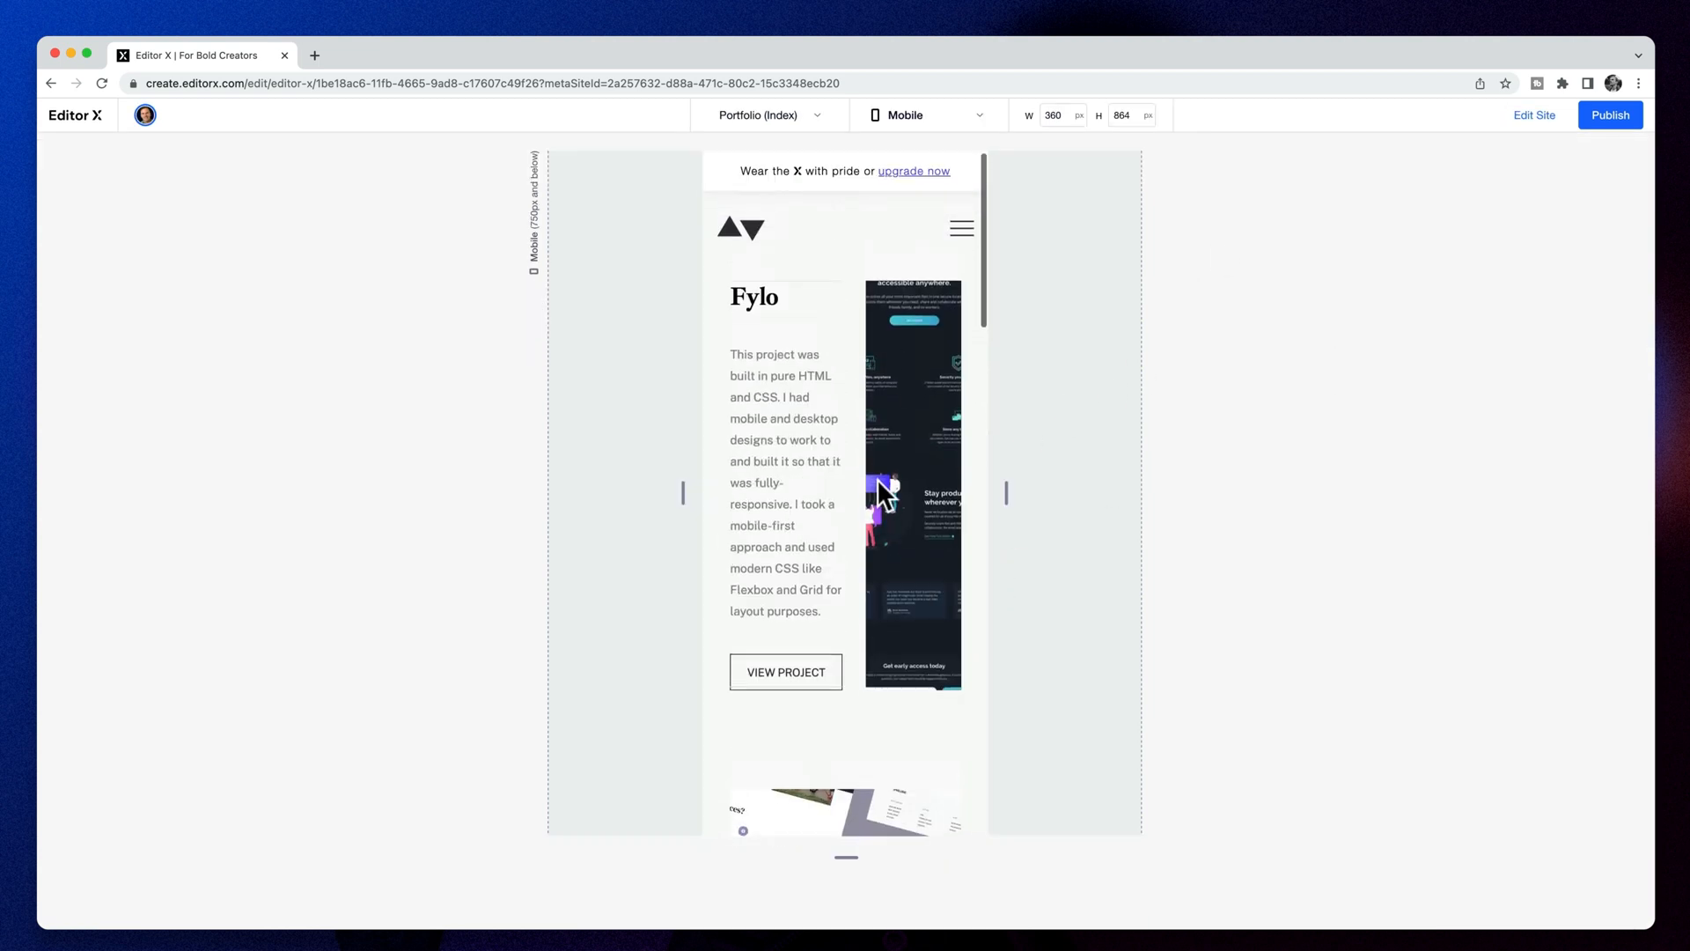
{"action": "left_click", "coordinate": [1552, 118]}
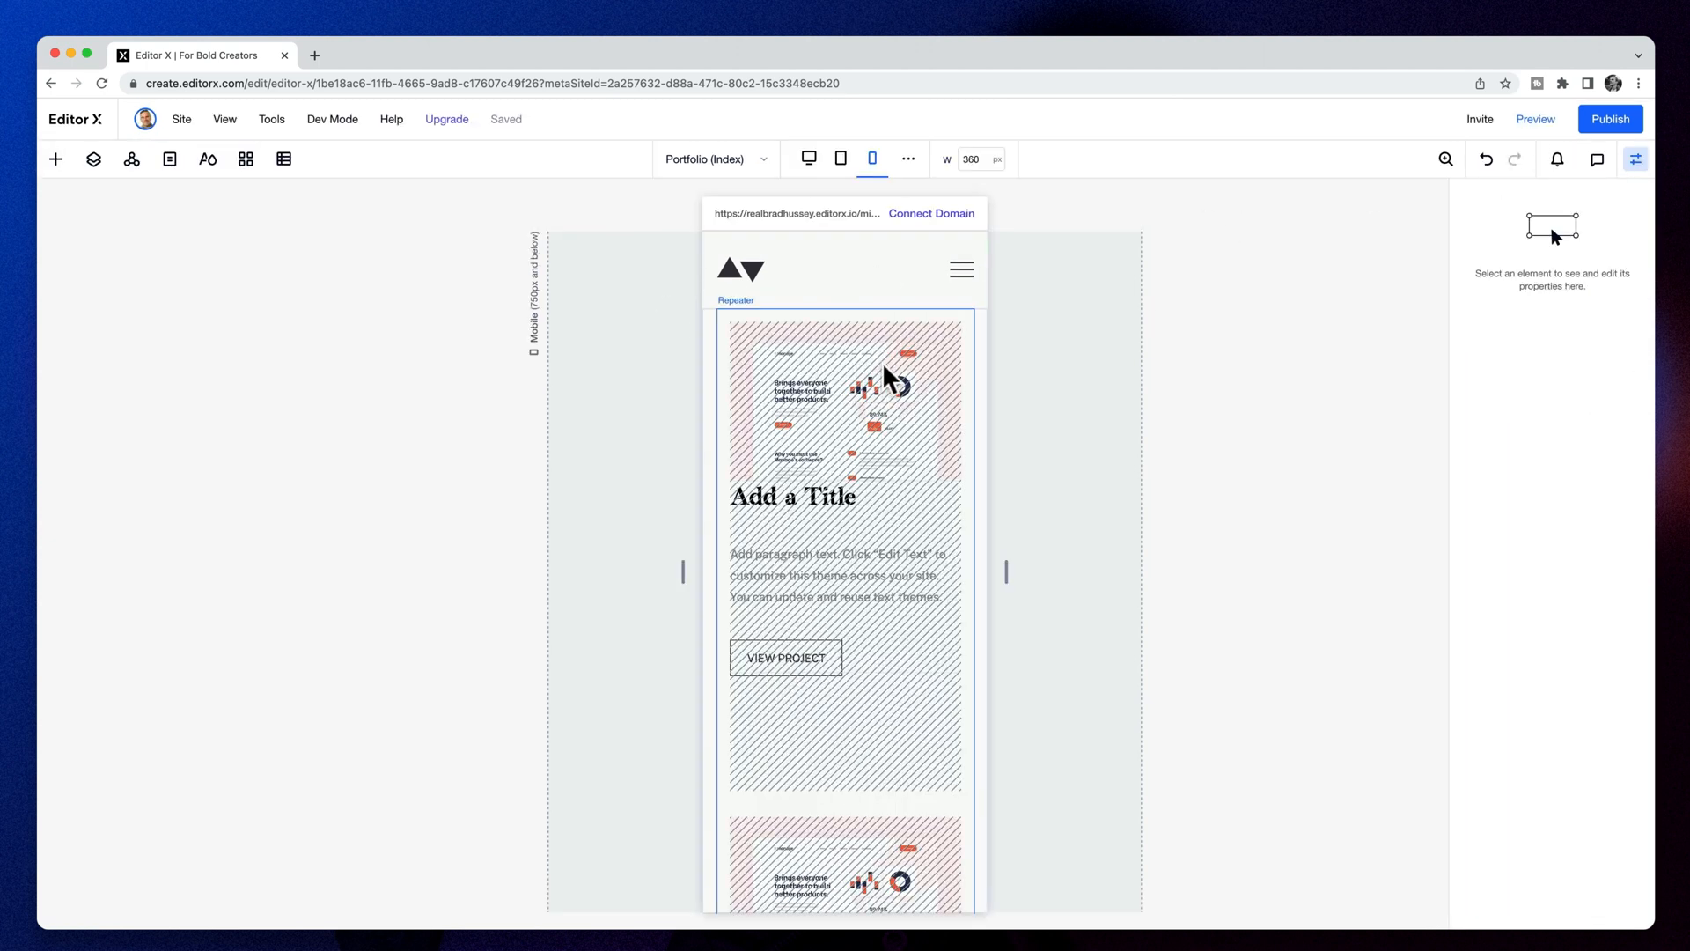
Expand the portfolio repeater's first item in the layers and examine its two project containers
{"action": "left_click", "coordinate": [93, 160]}
{"action": "left_click", "coordinate": [70, 300]}
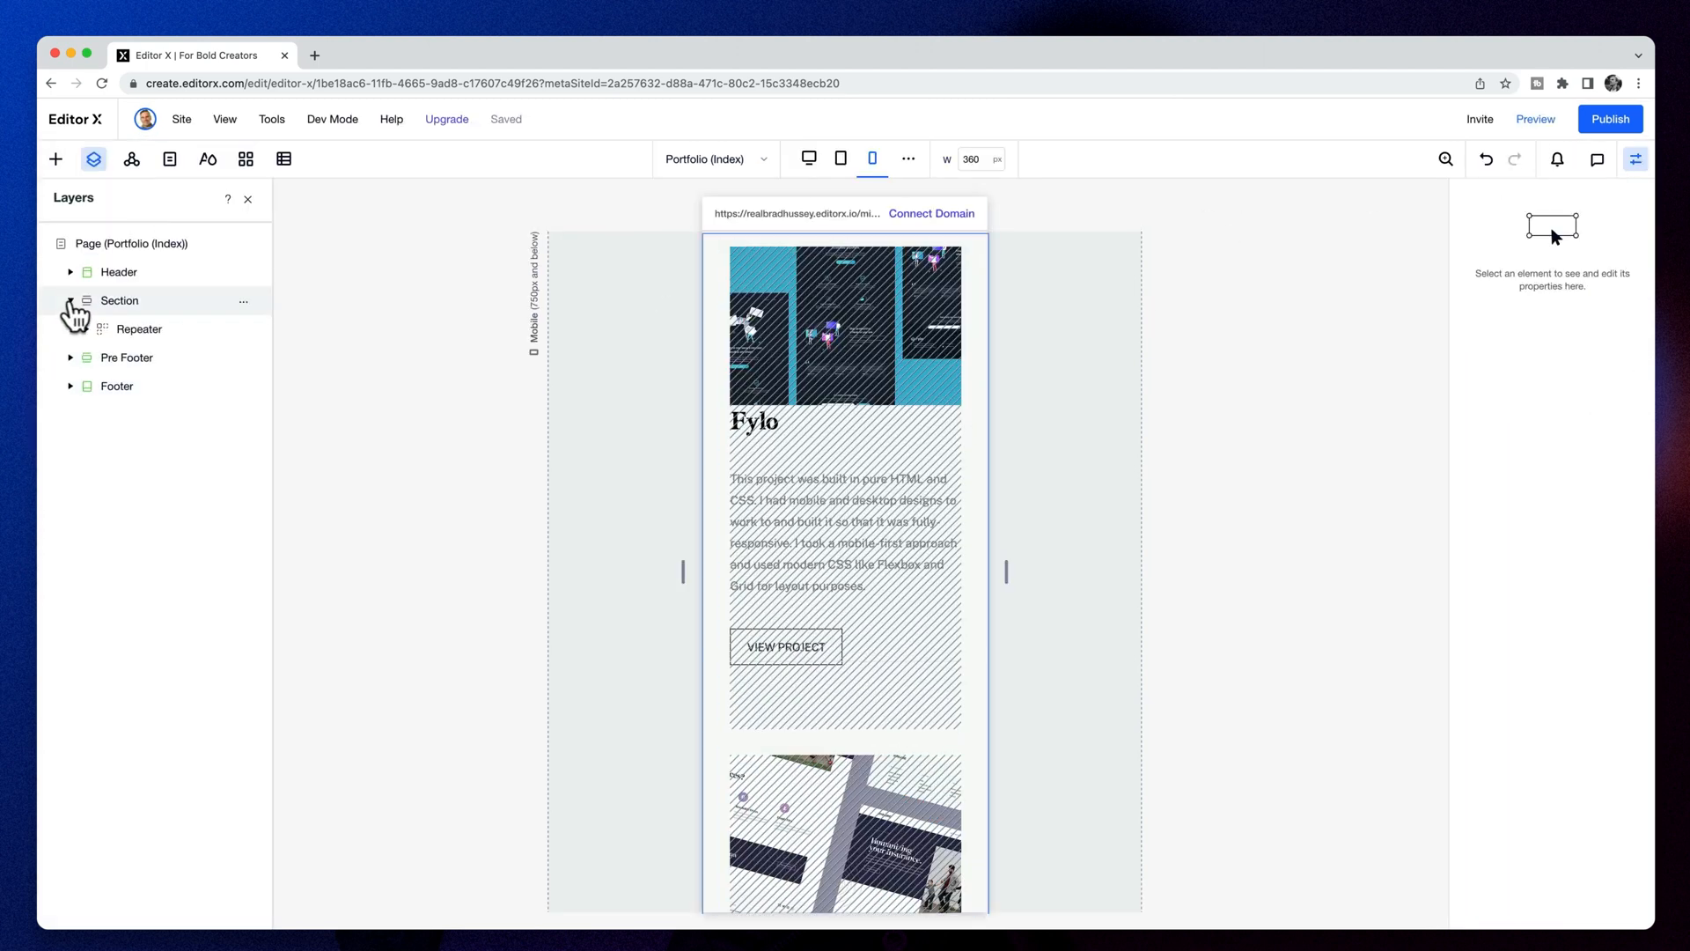
{"action": "left_click", "coordinate": [86, 329]}
{"action": "left_click", "coordinate": [114, 385]}
{"action": "left_click", "coordinate": [103, 358]}
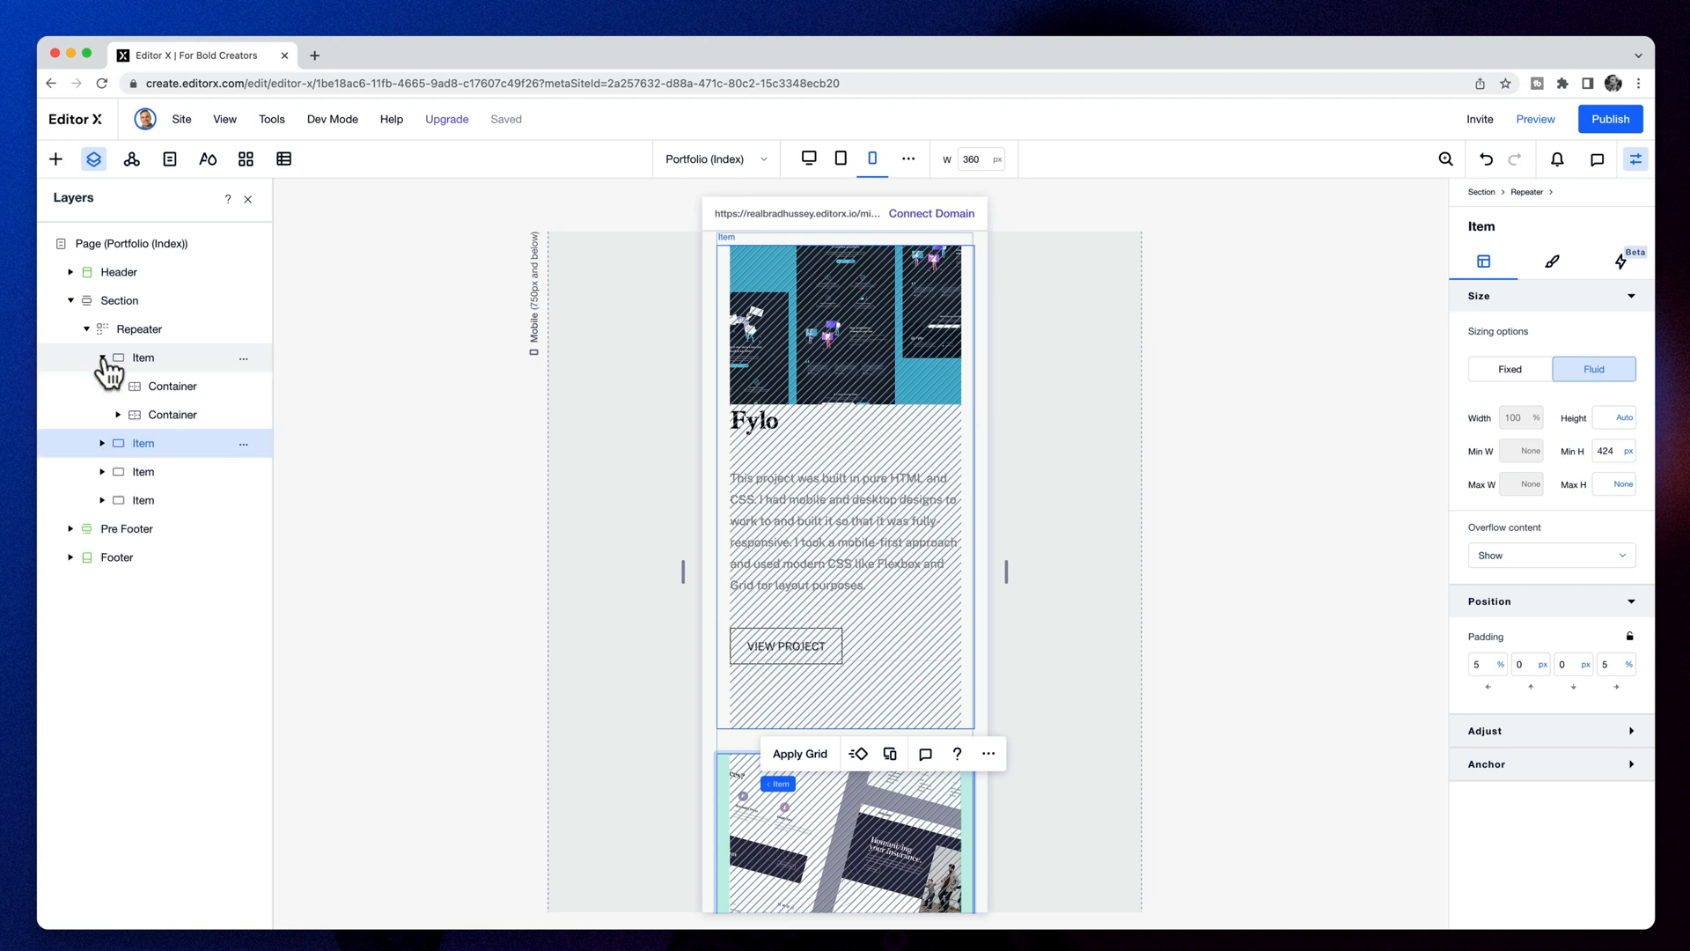
{"action": "left_click", "coordinate": [166, 392]}
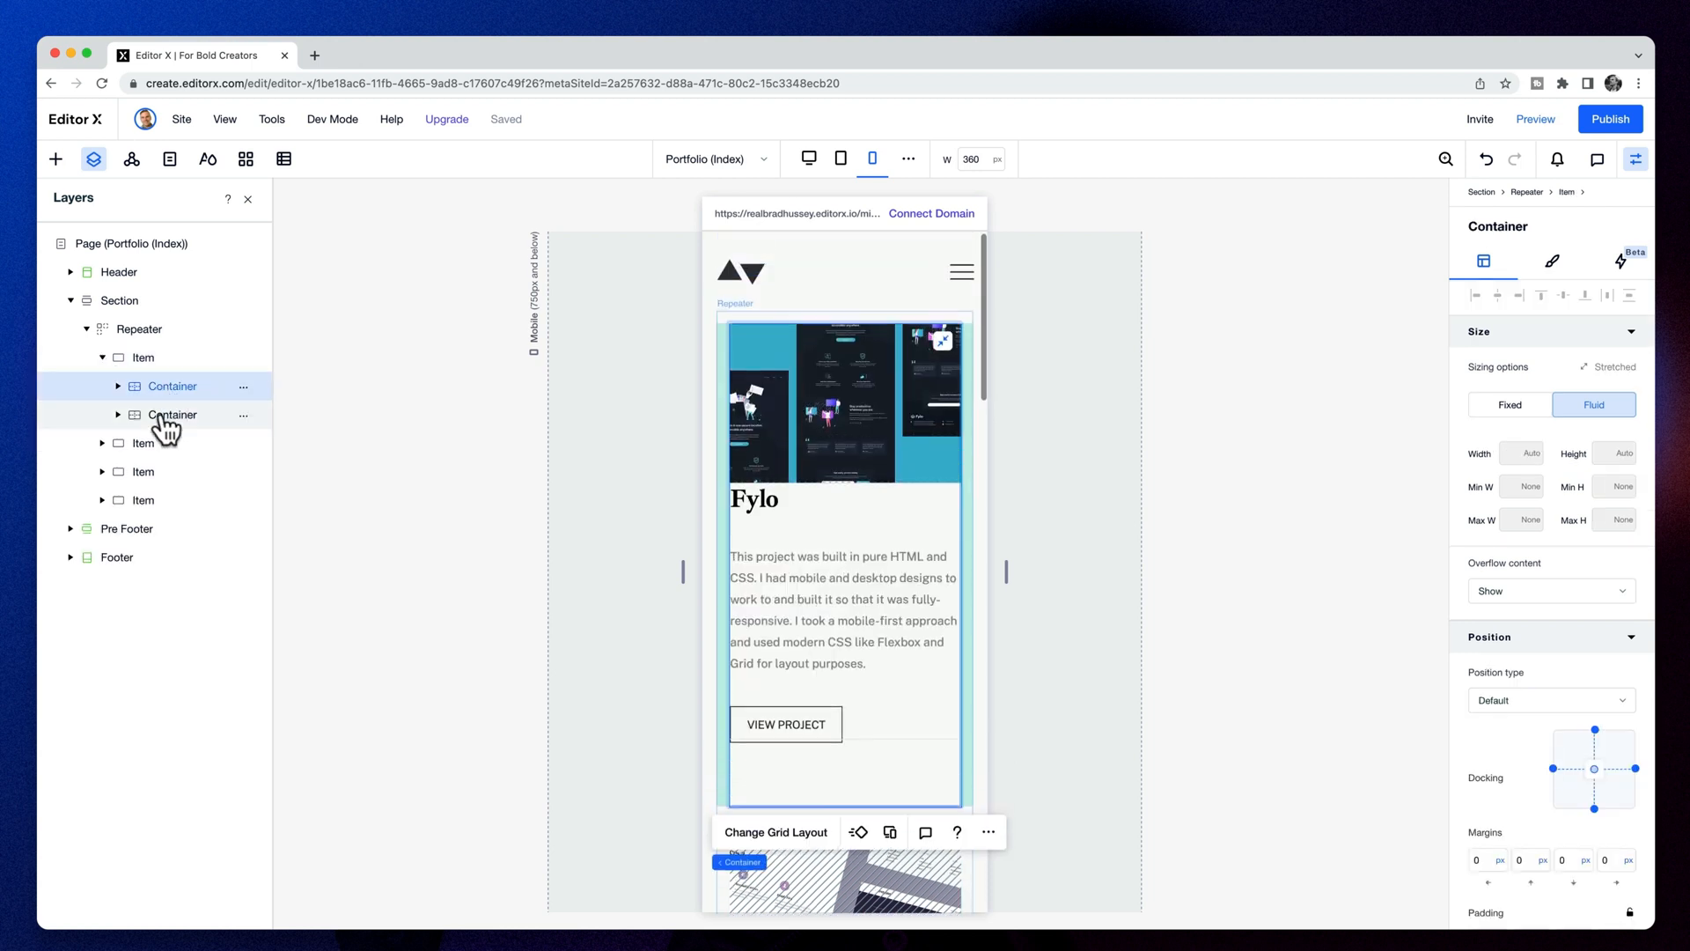
{"action": "left_click", "coordinate": [167, 421]}
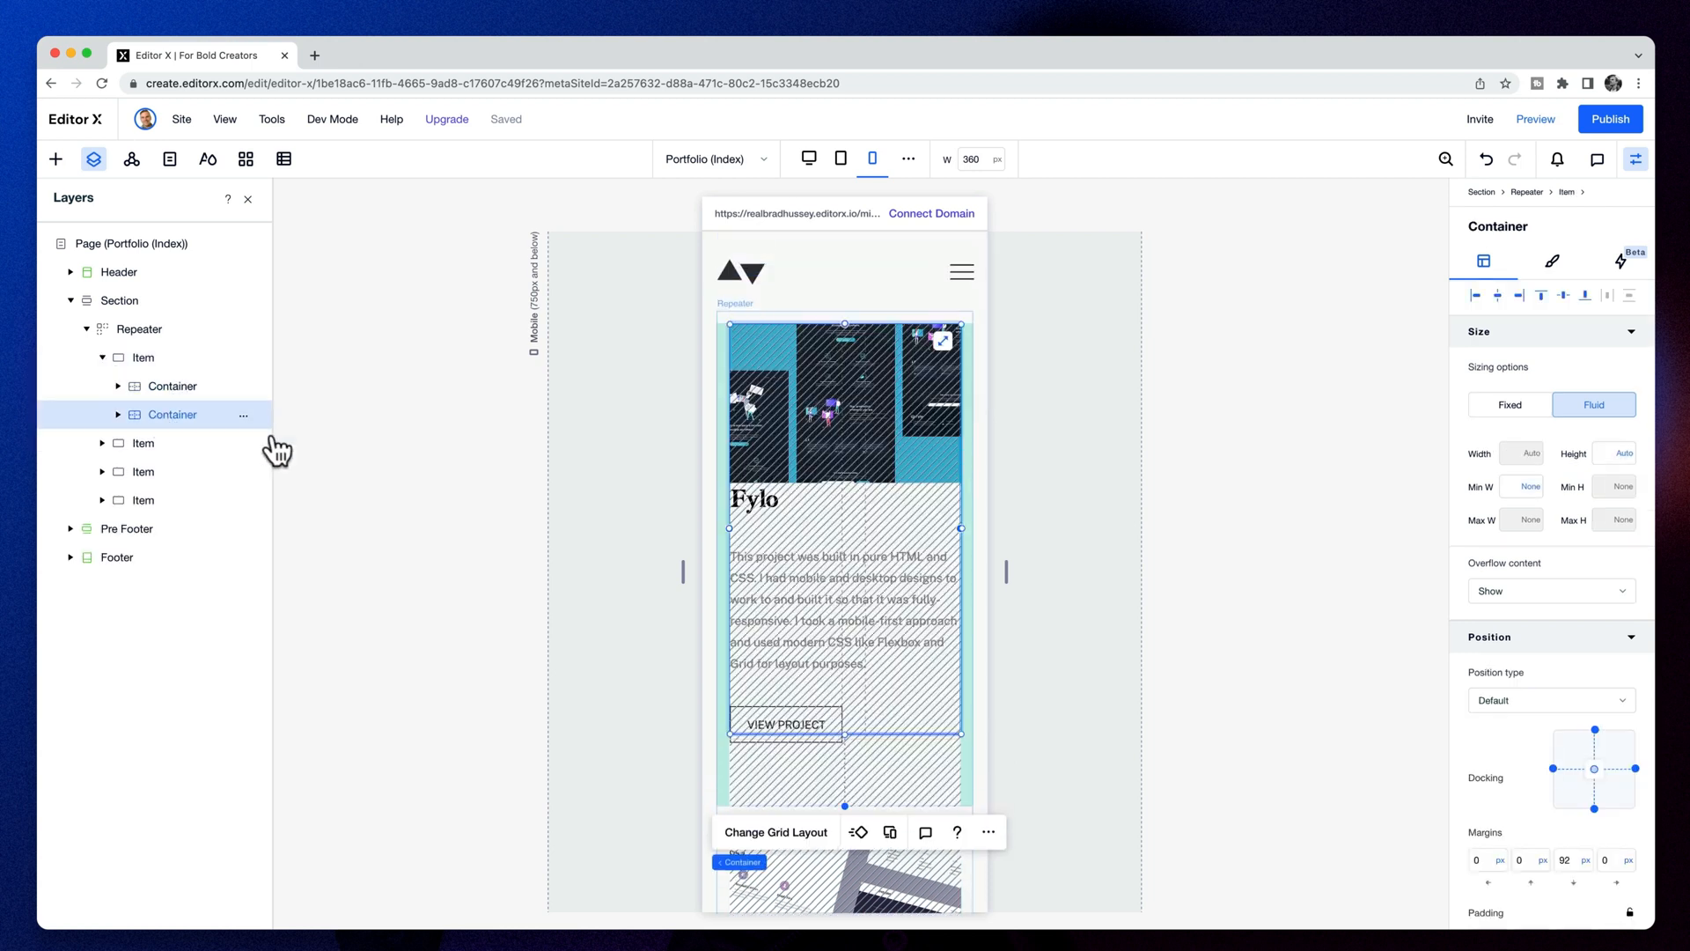
{"action": "left_click", "coordinate": [1176, 493]}
Set the vertical grid gap of the first item's upper container to 30 px to separate the image from the text
{"action": "left_click", "coordinate": [159, 387]}
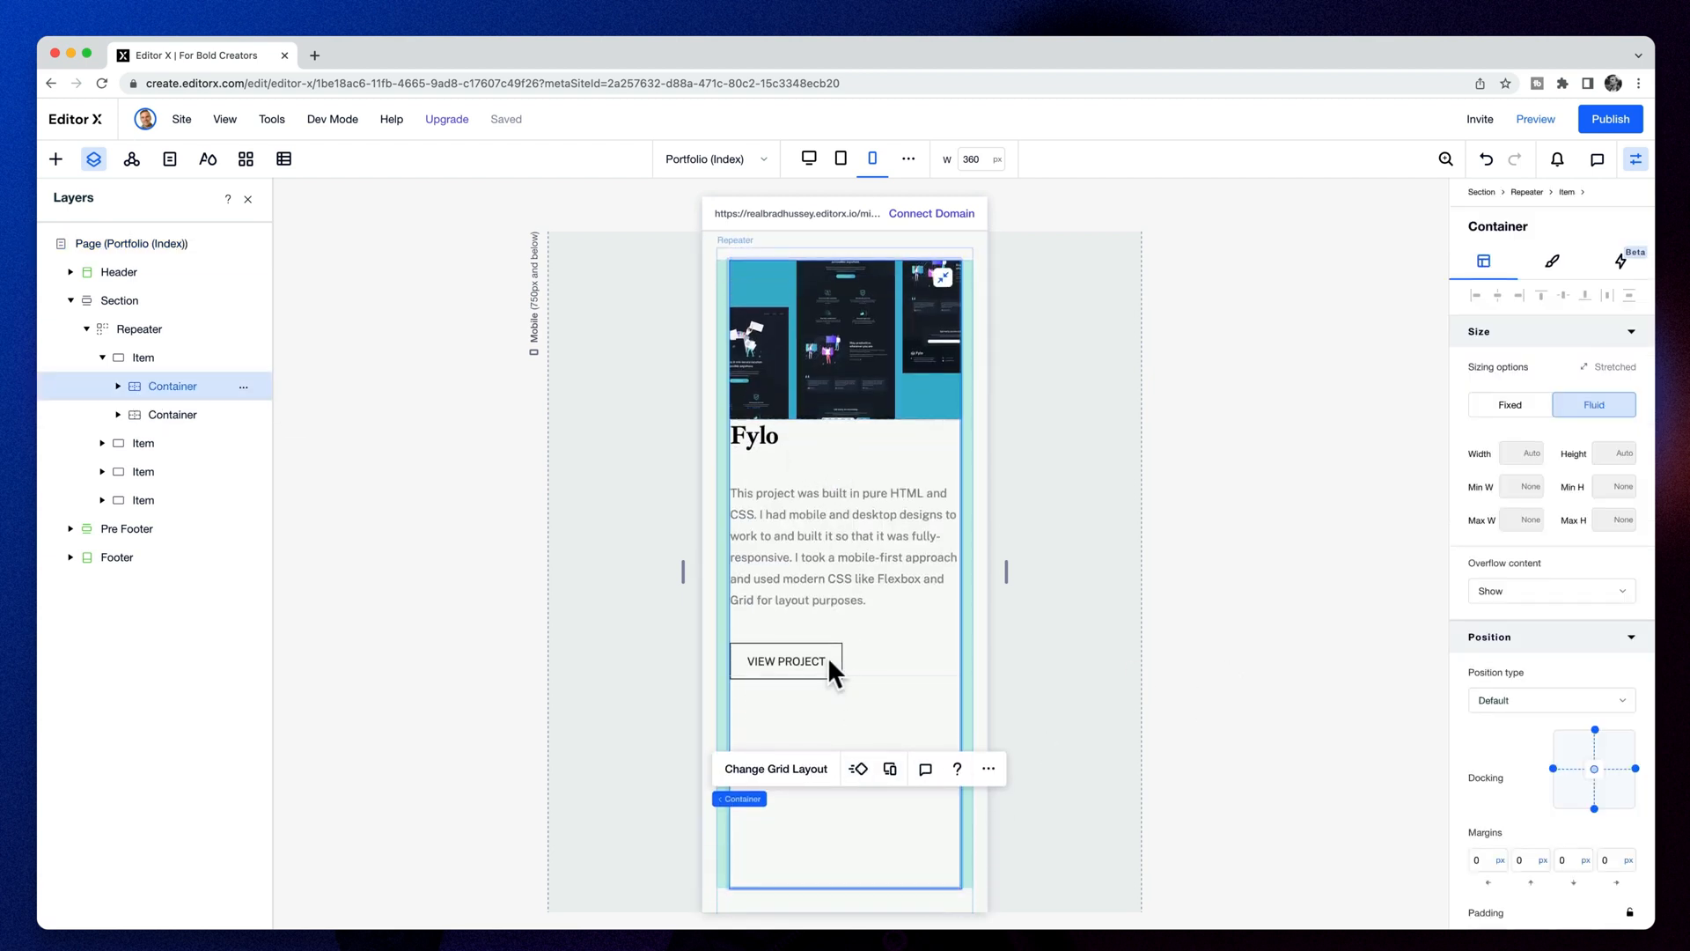
{"action": "left_click", "coordinate": [776, 769]}
{"action": "left_click", "coordinate": [844, 572]}
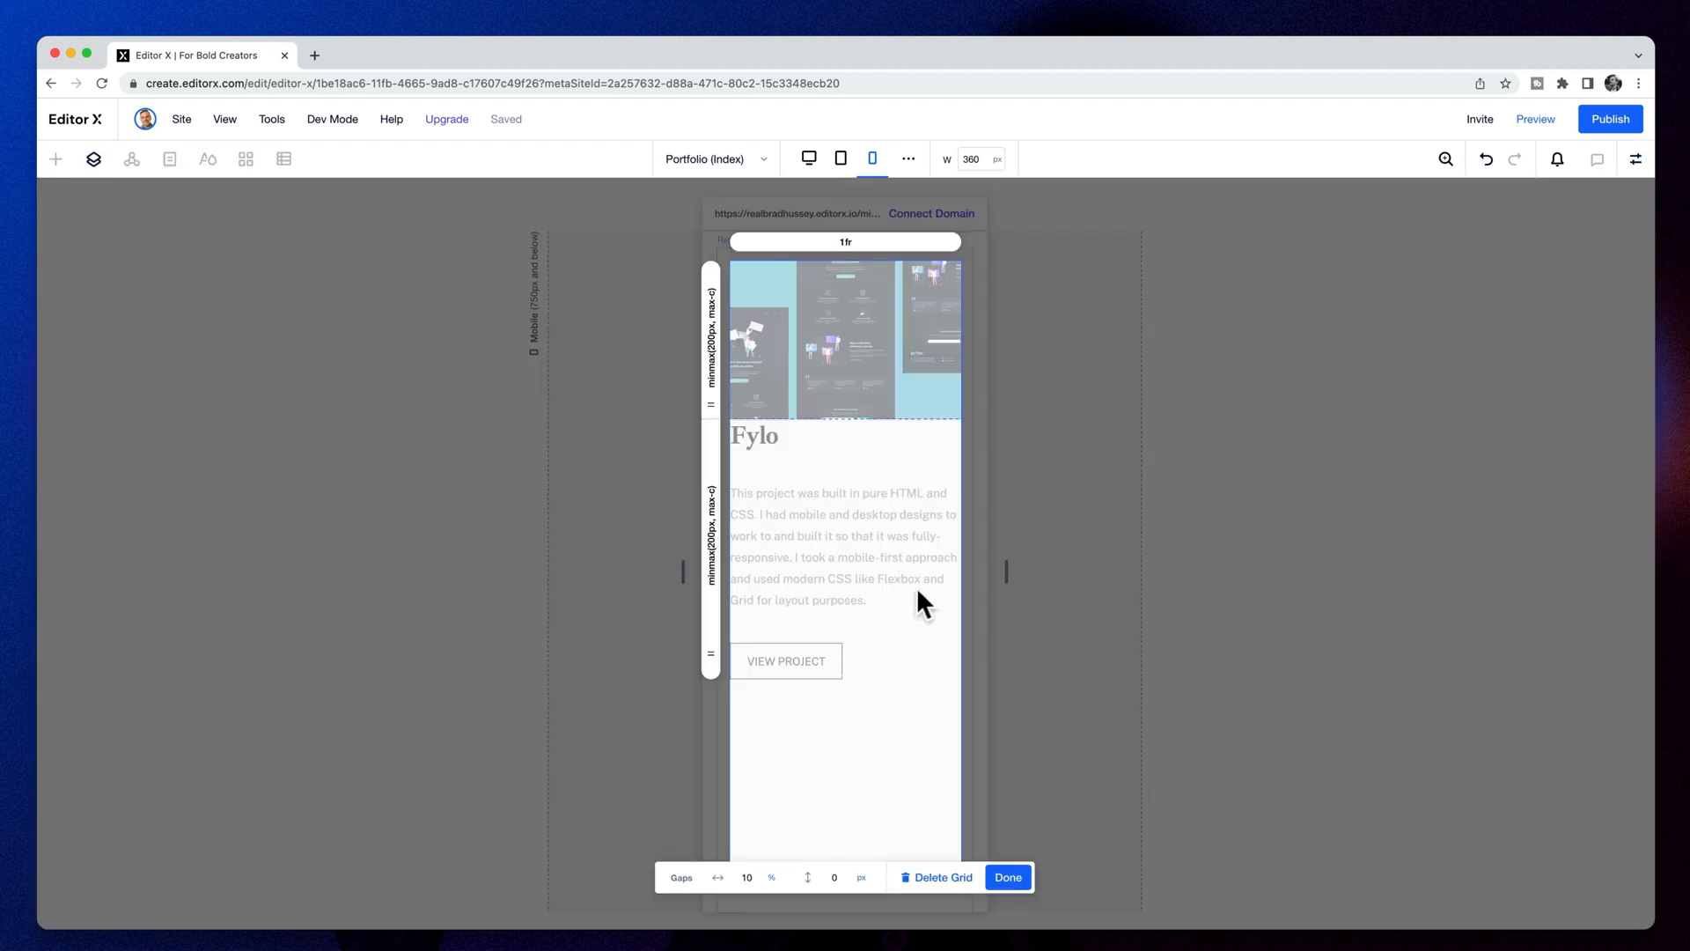
{"action": "type", "text": "30"}
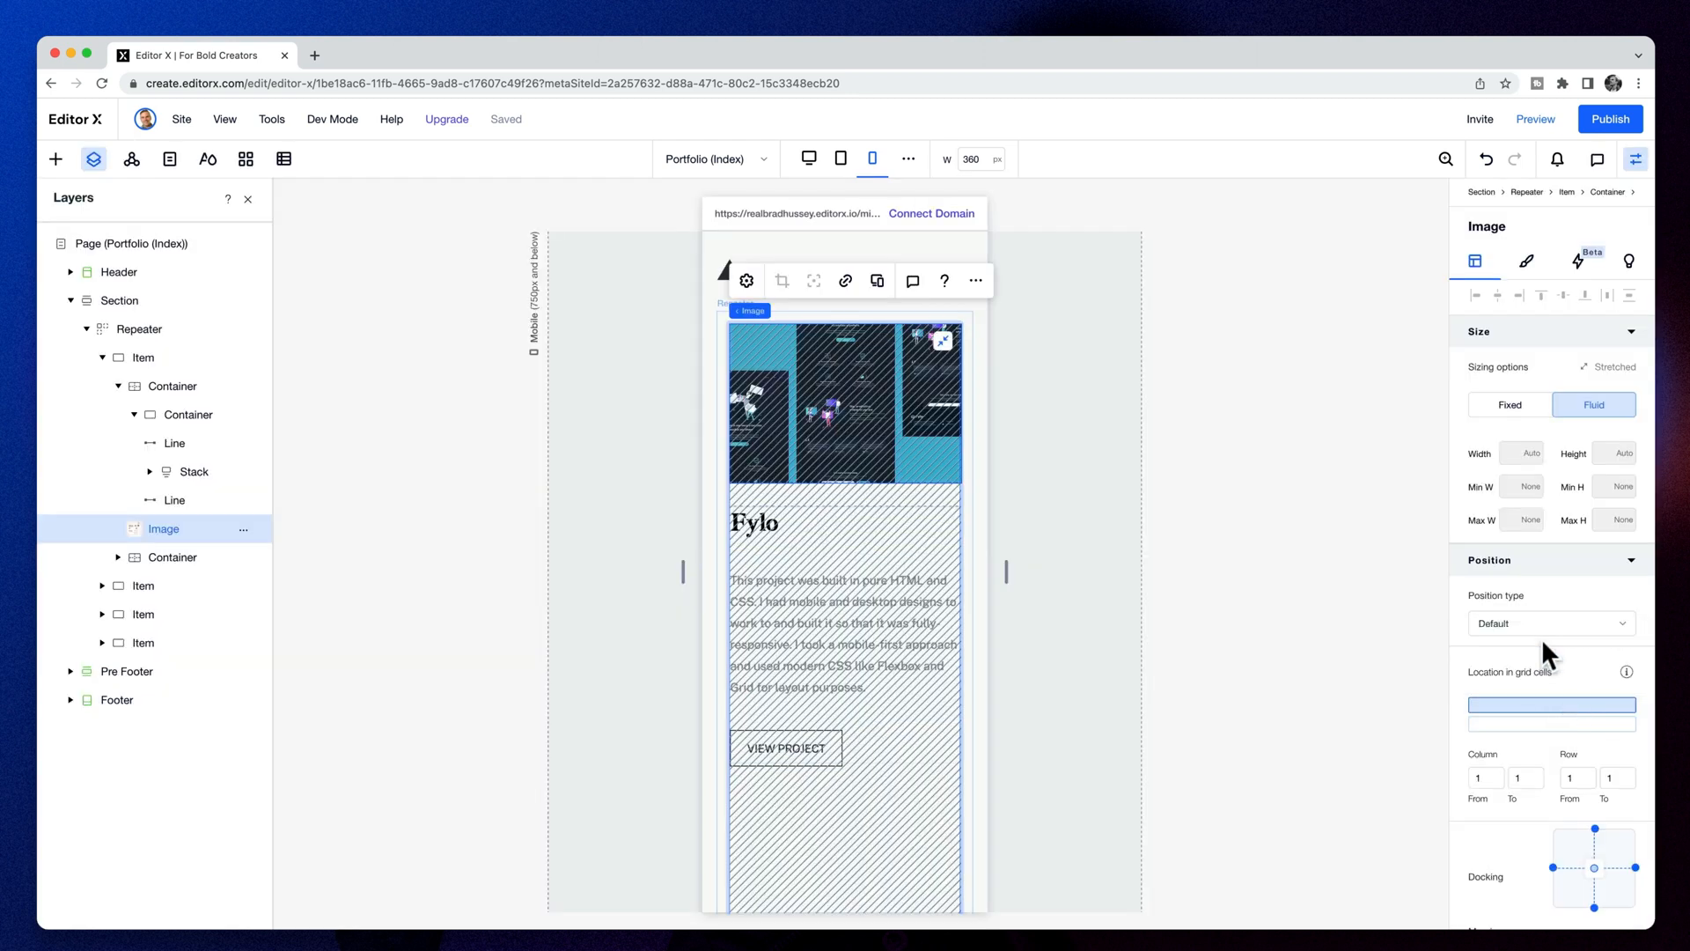
Unstretch the first project's image and set its width to 100%
{"action": "left_click", "coordinate": [942, 339]}
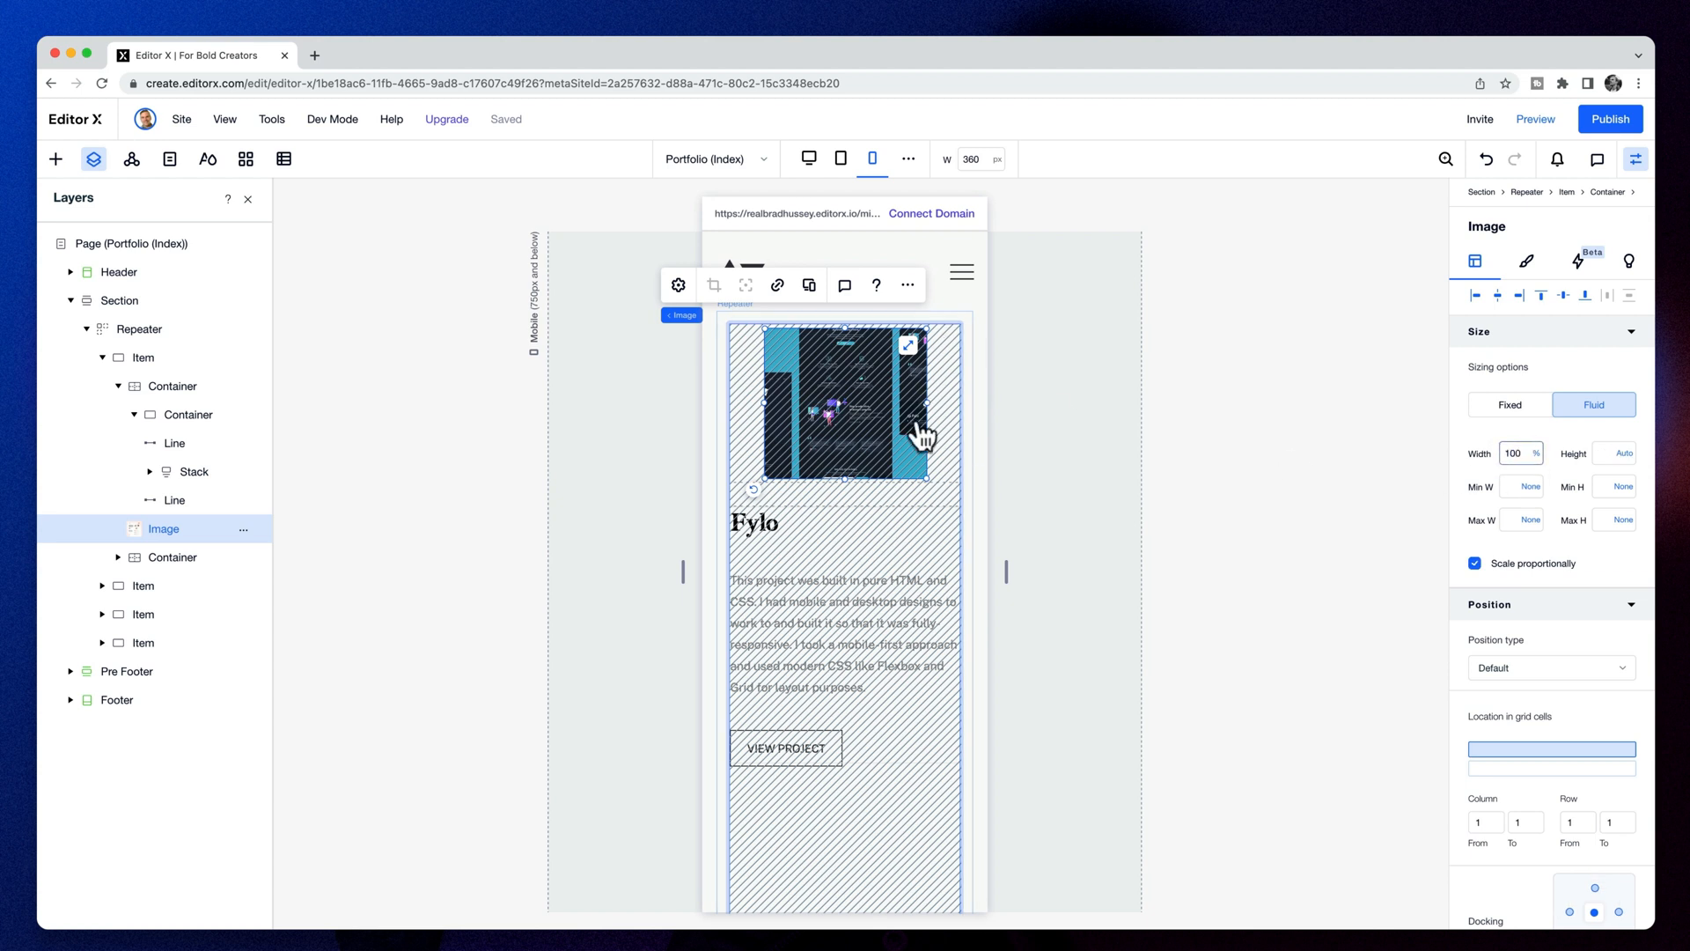
{"action": "left_click", "coordinate": [1456, 467]}
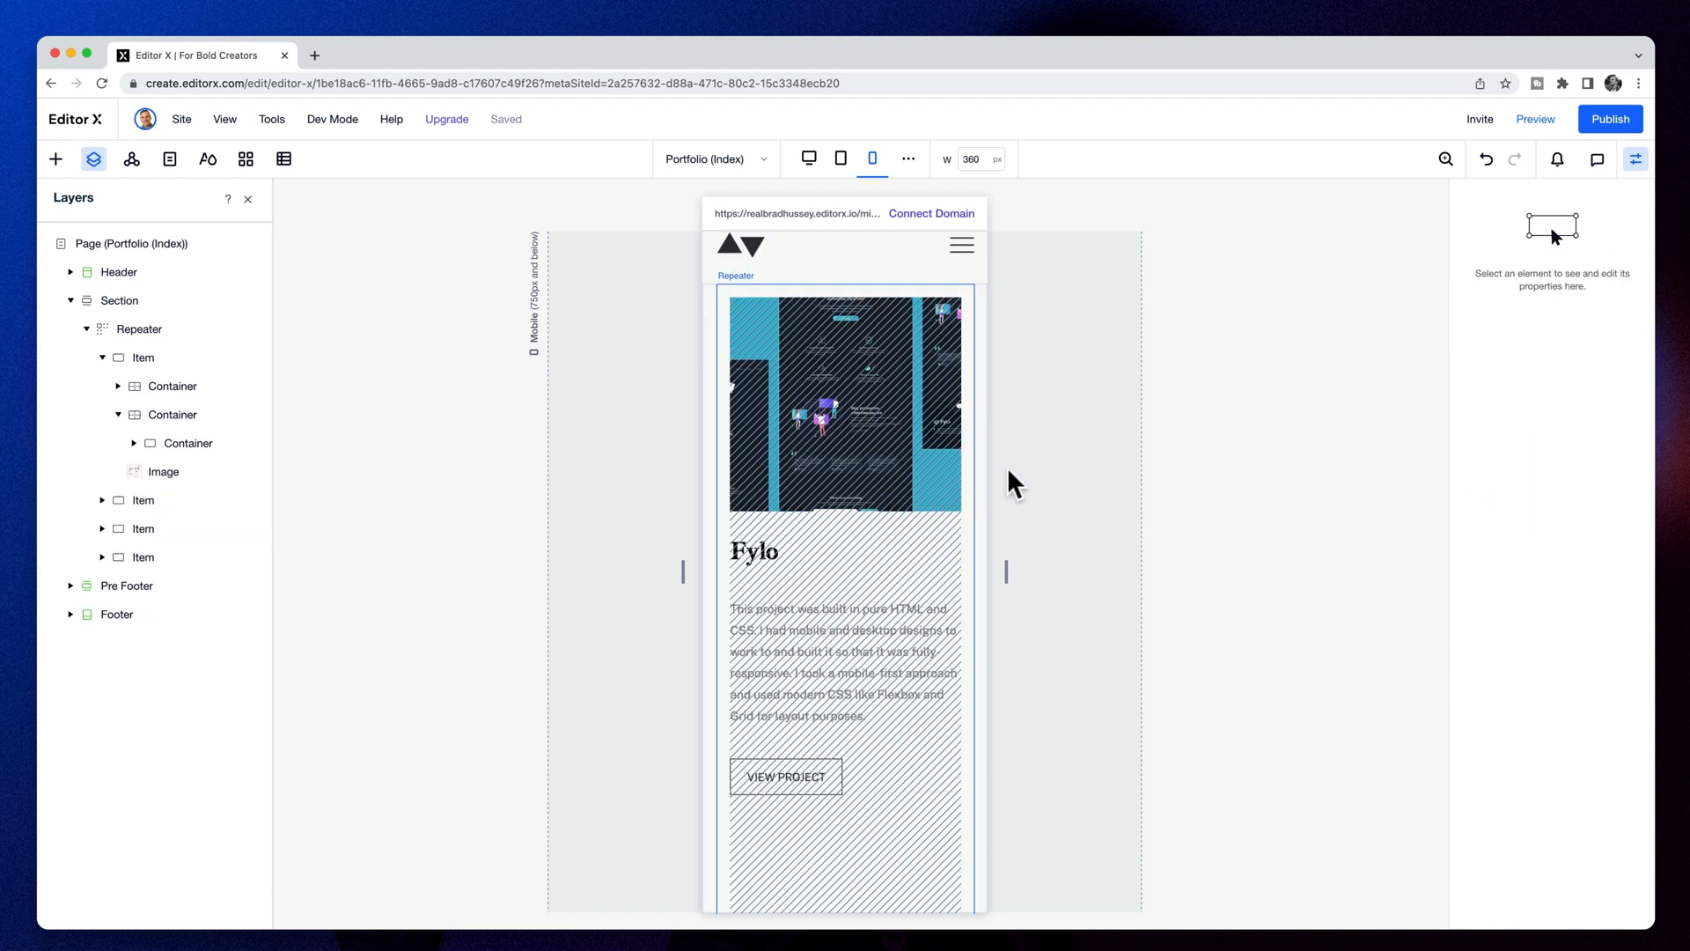
{"action": "scroll", "coordinate": [891, 557], "scroll_direction": "up", "scroll_amount": 1}
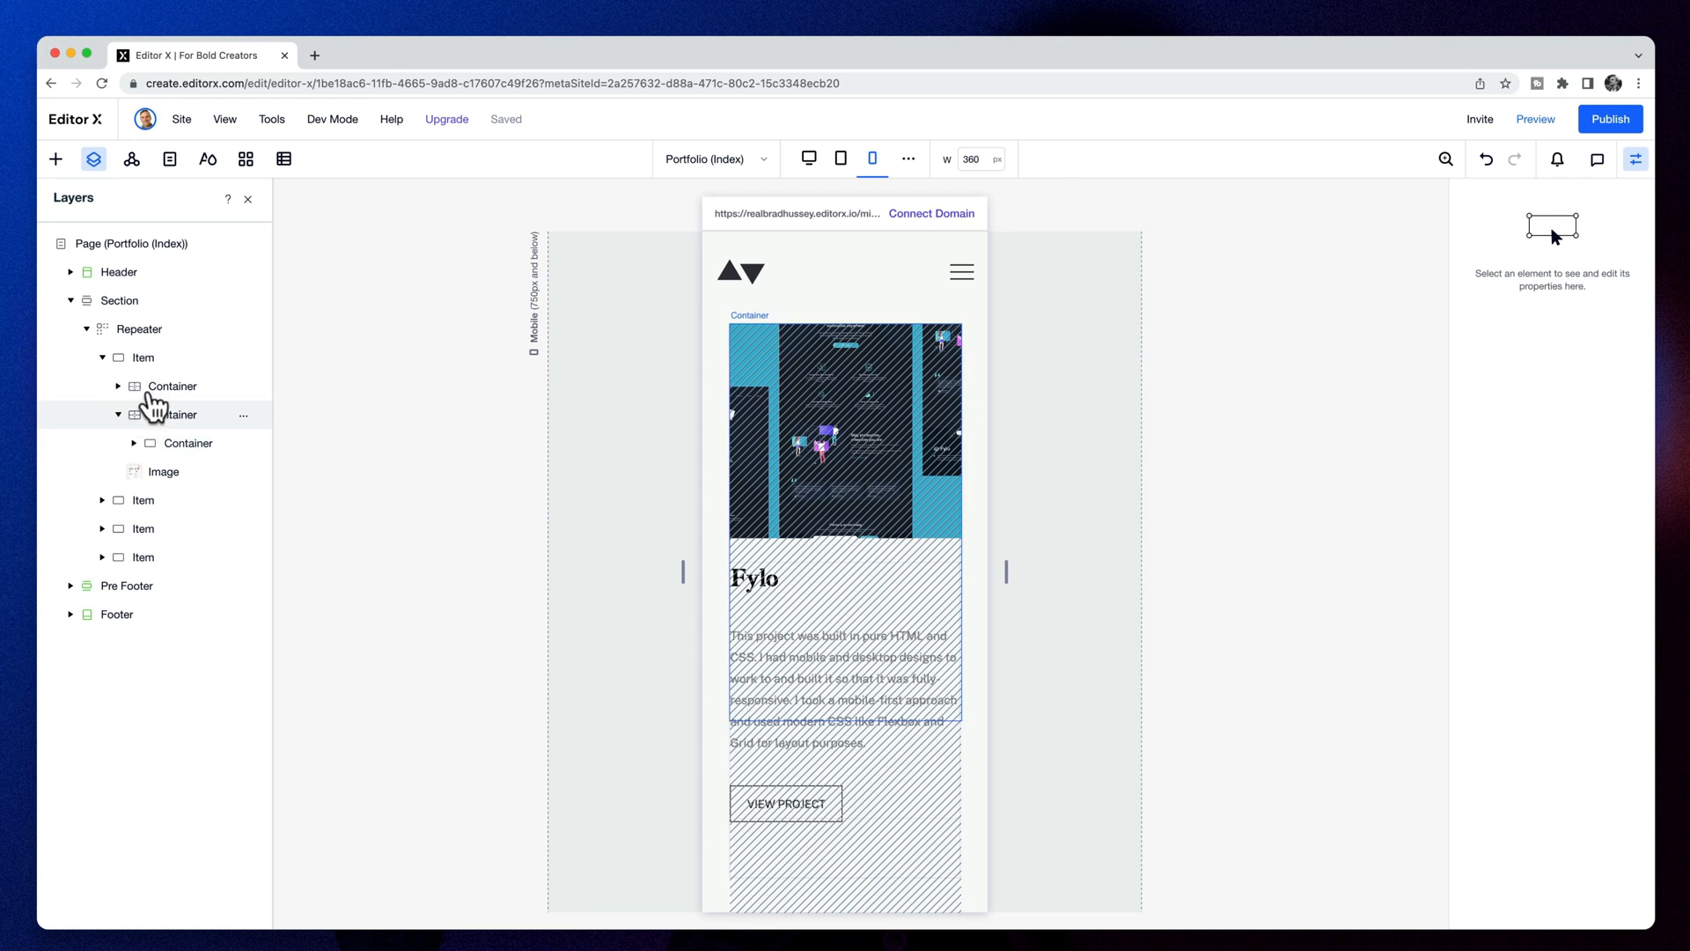
Turn on Velo Dev Mode and expand the first two repeater items in the layers to see their container IDs
{"action": "mouse_move", "coordinate": [331, 121]}
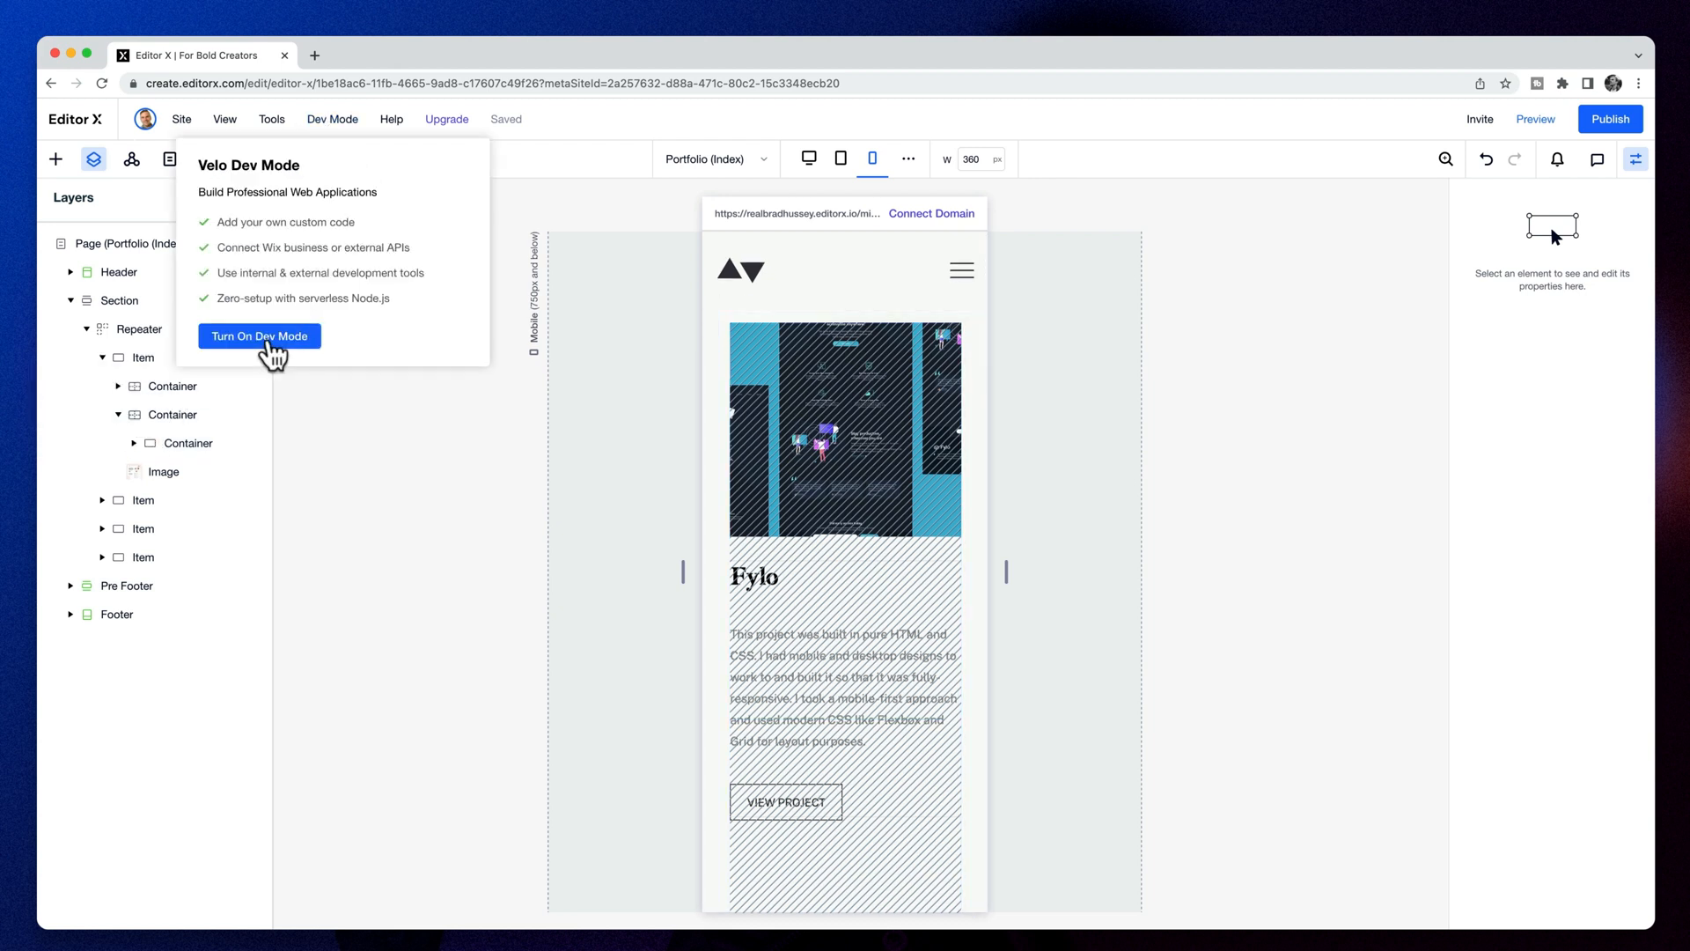
{"action": "left_click", "coordinate": [91, 162]}
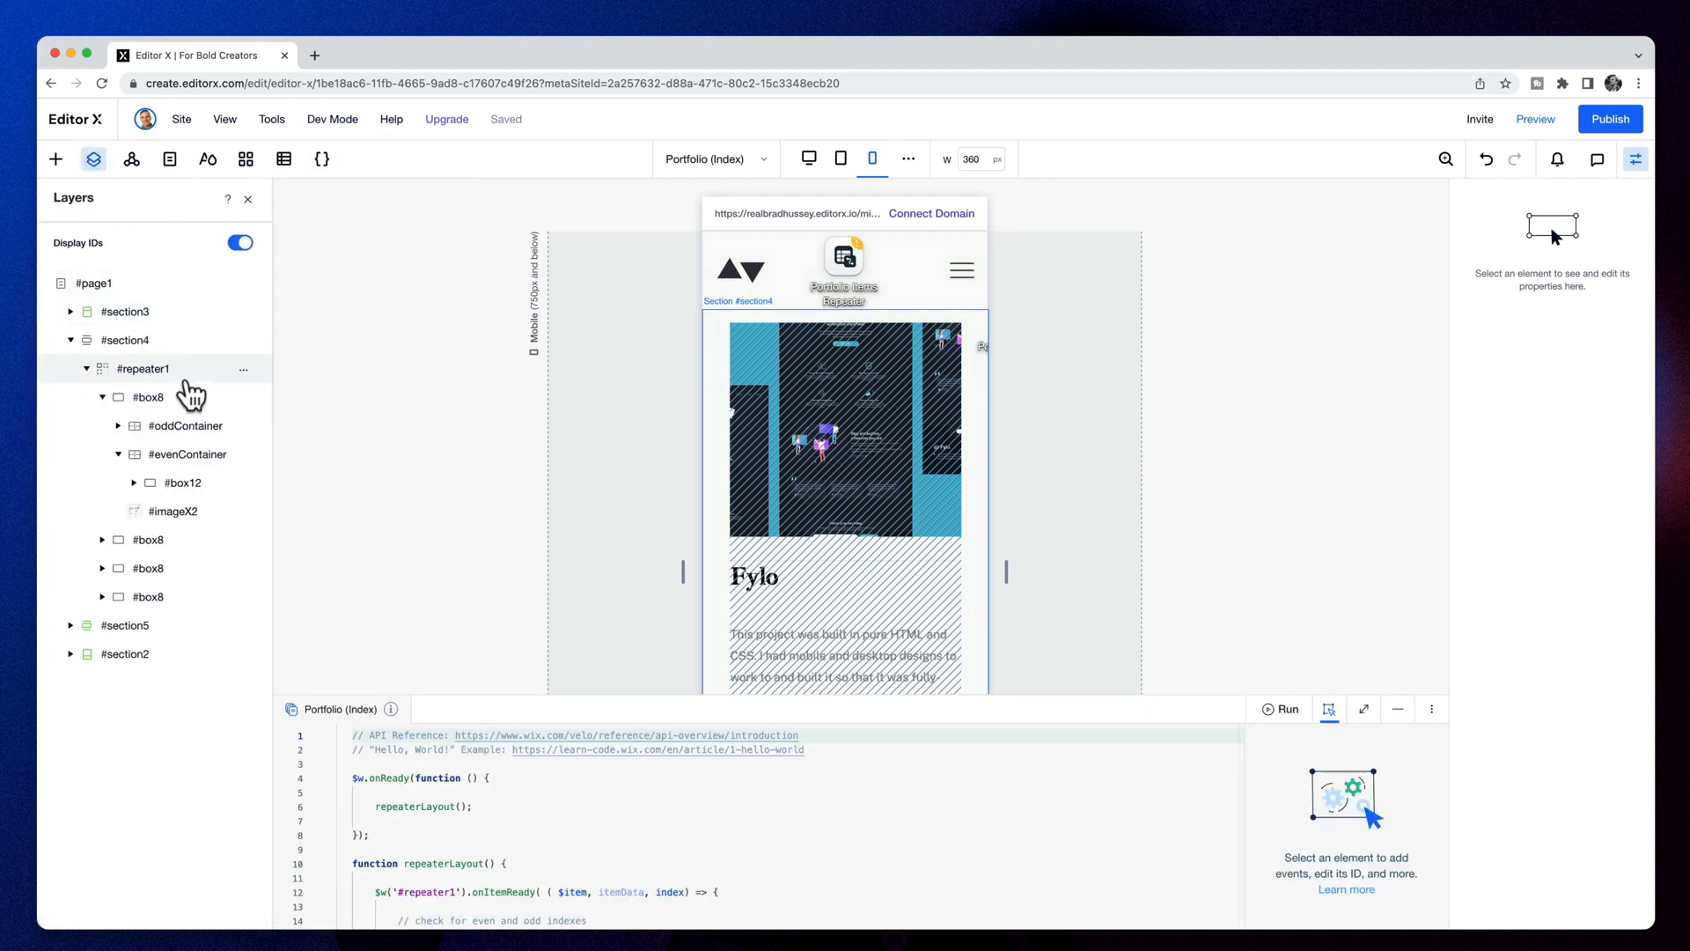
{"action": "left_click", "coordinate": [118, 454]}
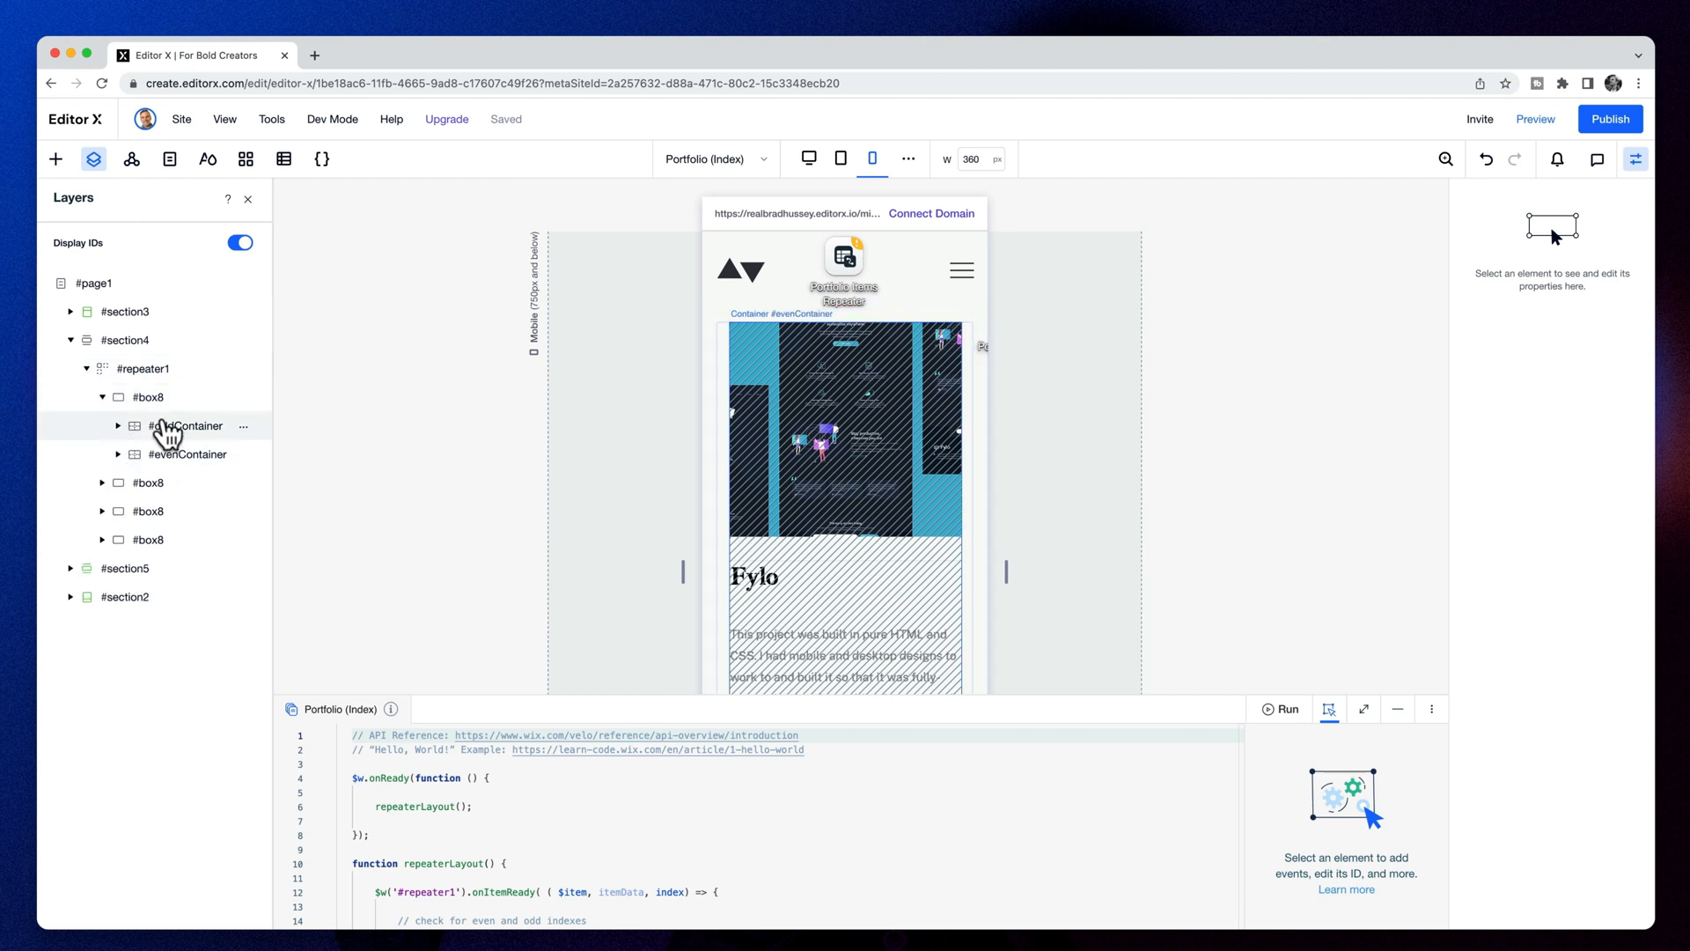
{"action": "scroll", "coordinate": [933, 480], "scroll_direction": "down", "scroll_amount": 1}
{"action": "left_click", "coordinate": [103, 484]}
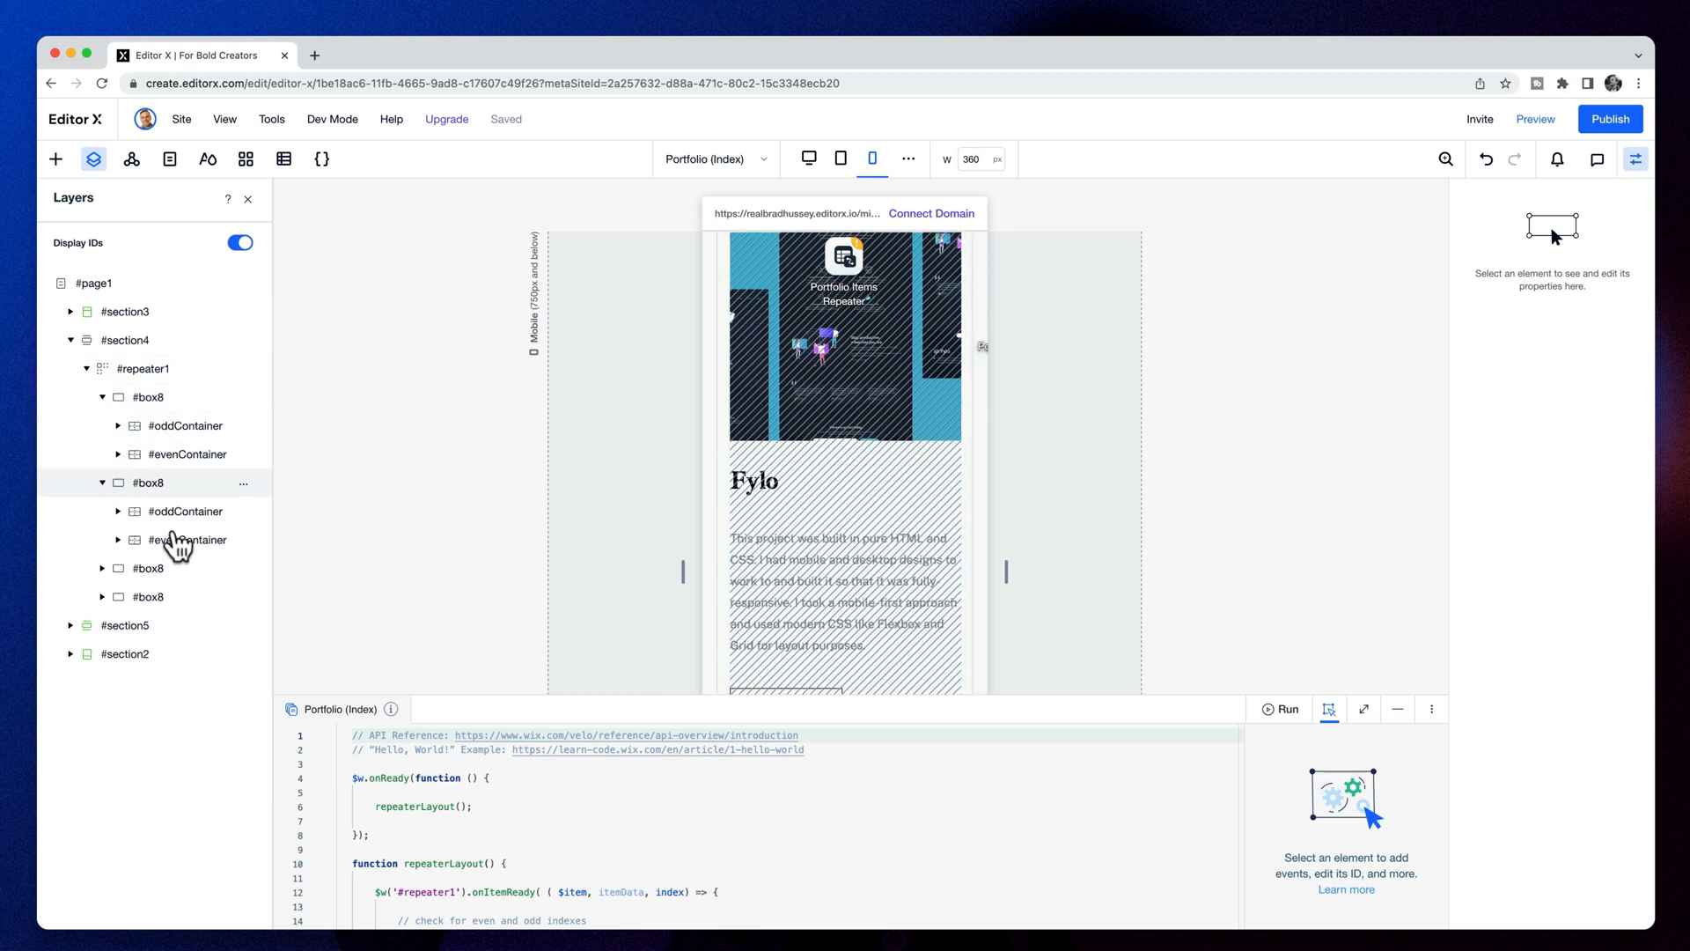
Try to stop displaying the first item's evenContainer at the mobile breakpoint
{"action": "left_click", "coordinate": [249, 460]}
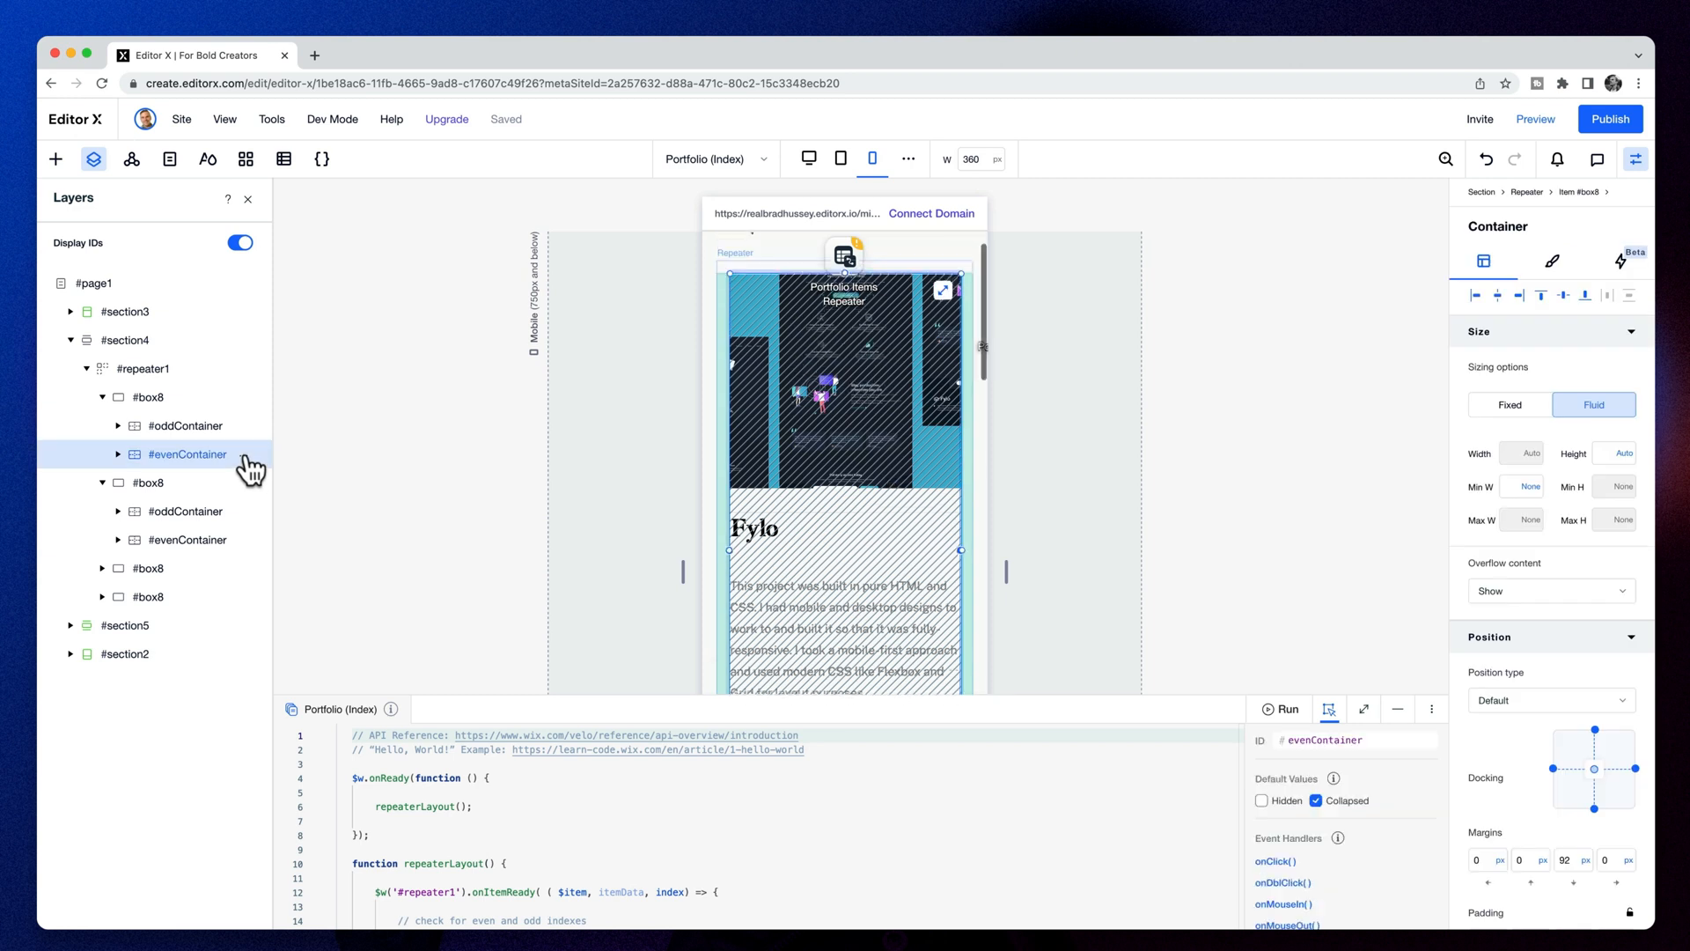
{"action": "left_click", "coordinate": [216, 431]}
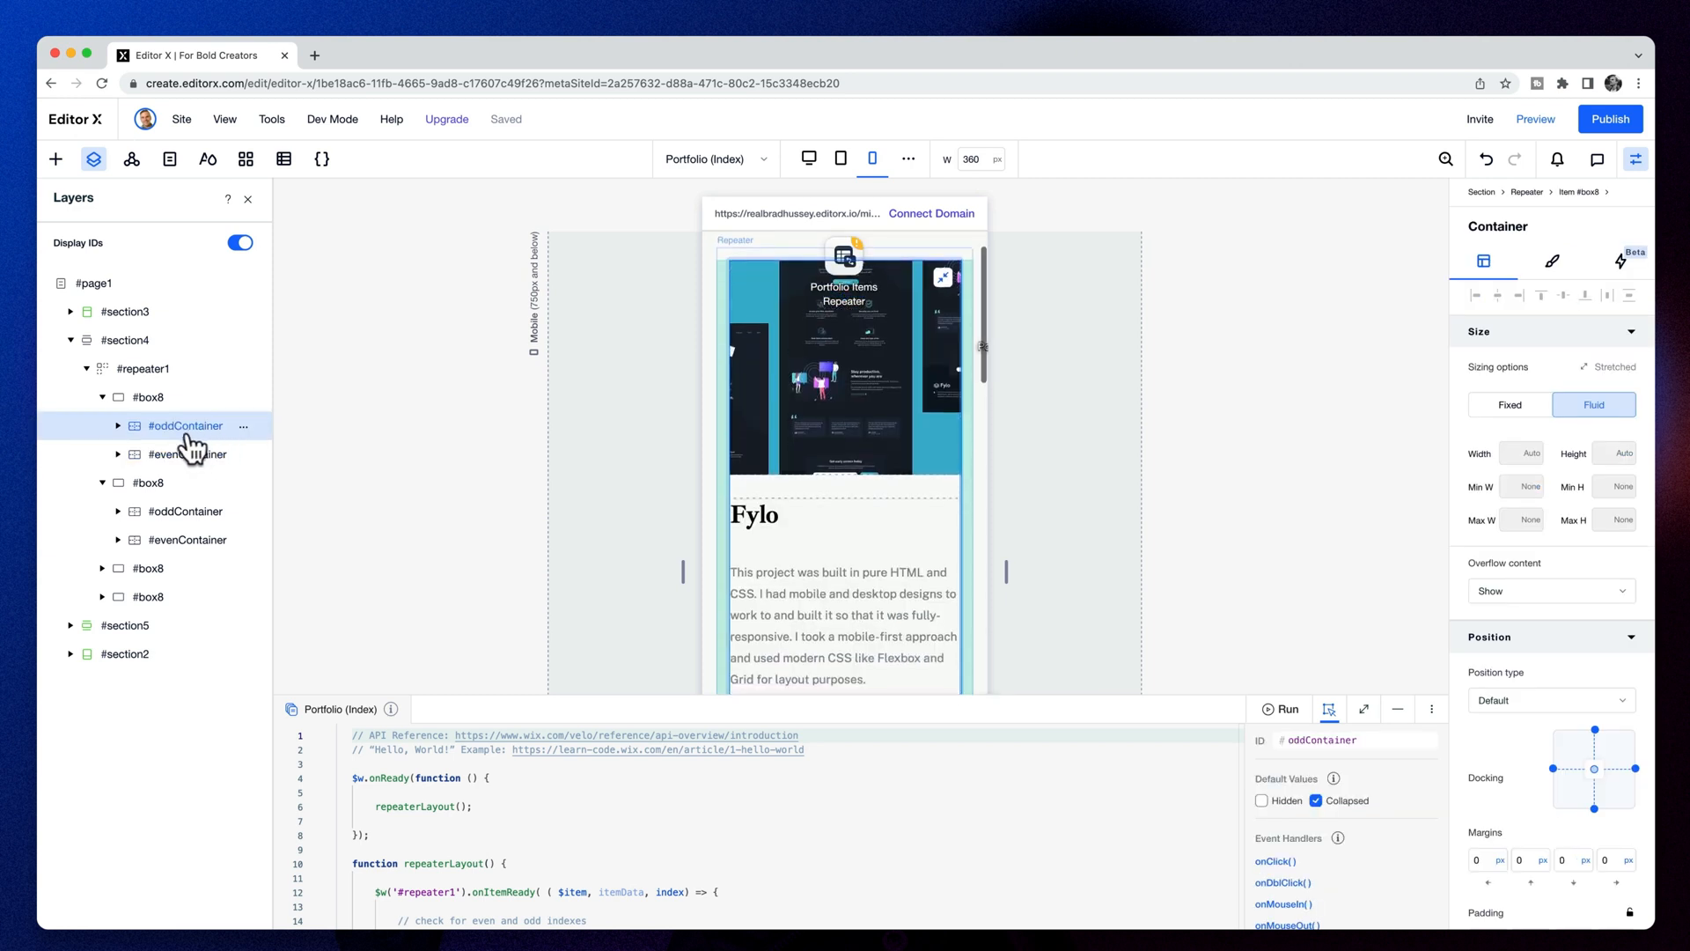
{"action": "left_click", "coordinate": [244, 454]}
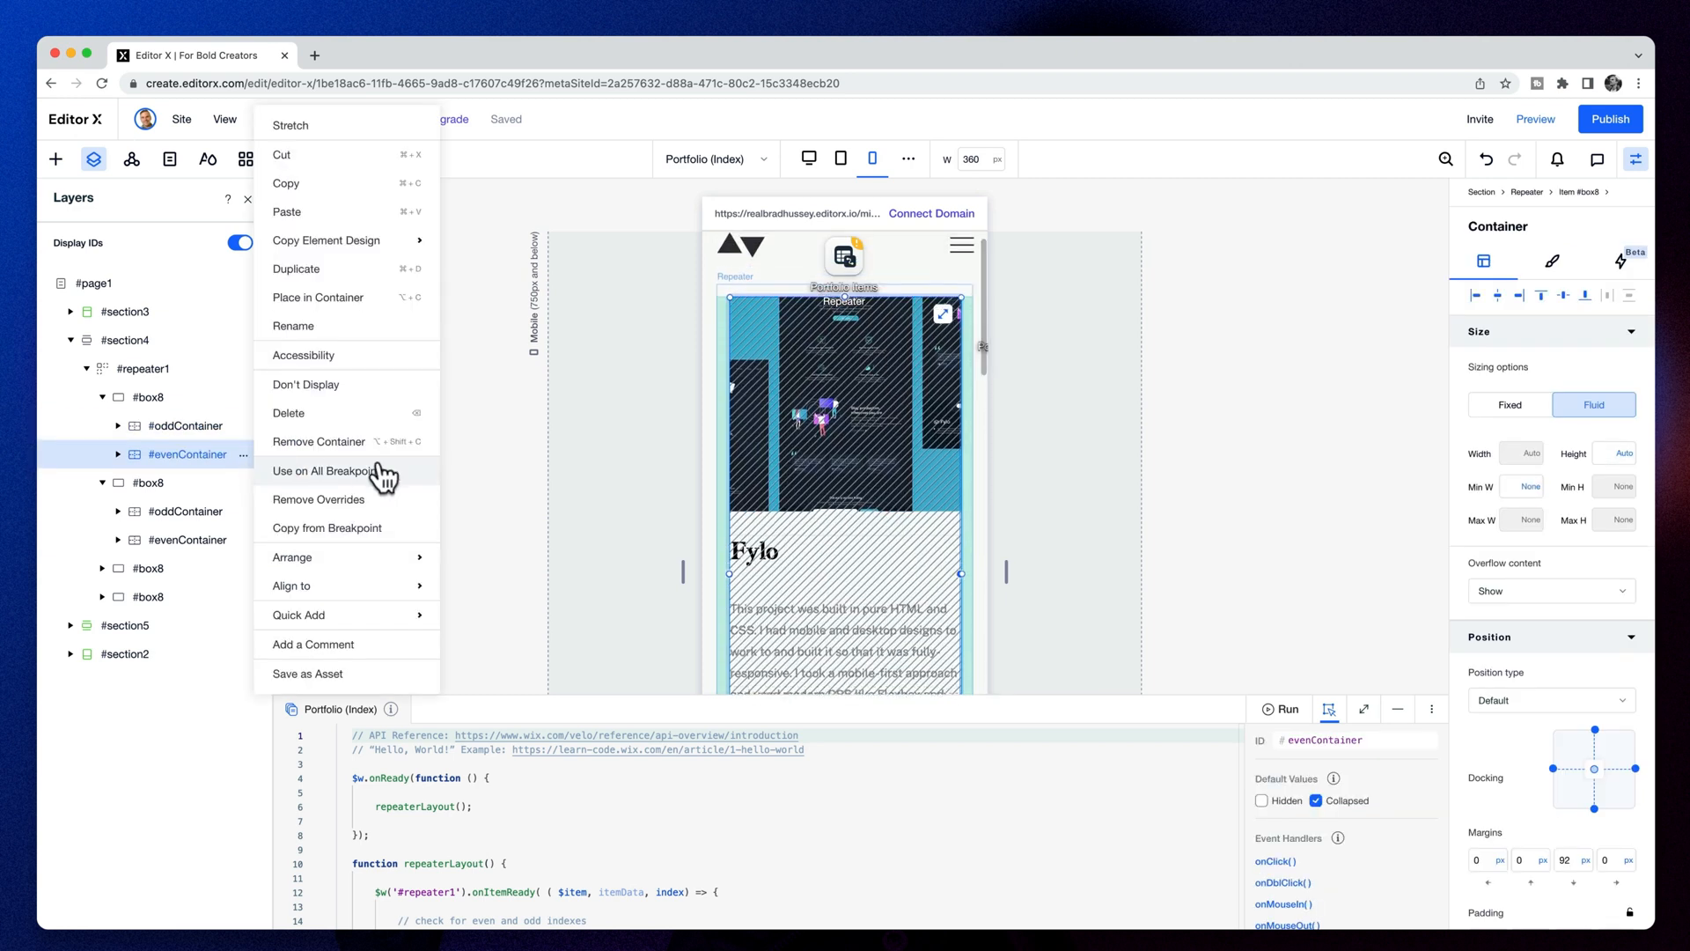
{"action": "left_click", "coordinate": [374, 387]}
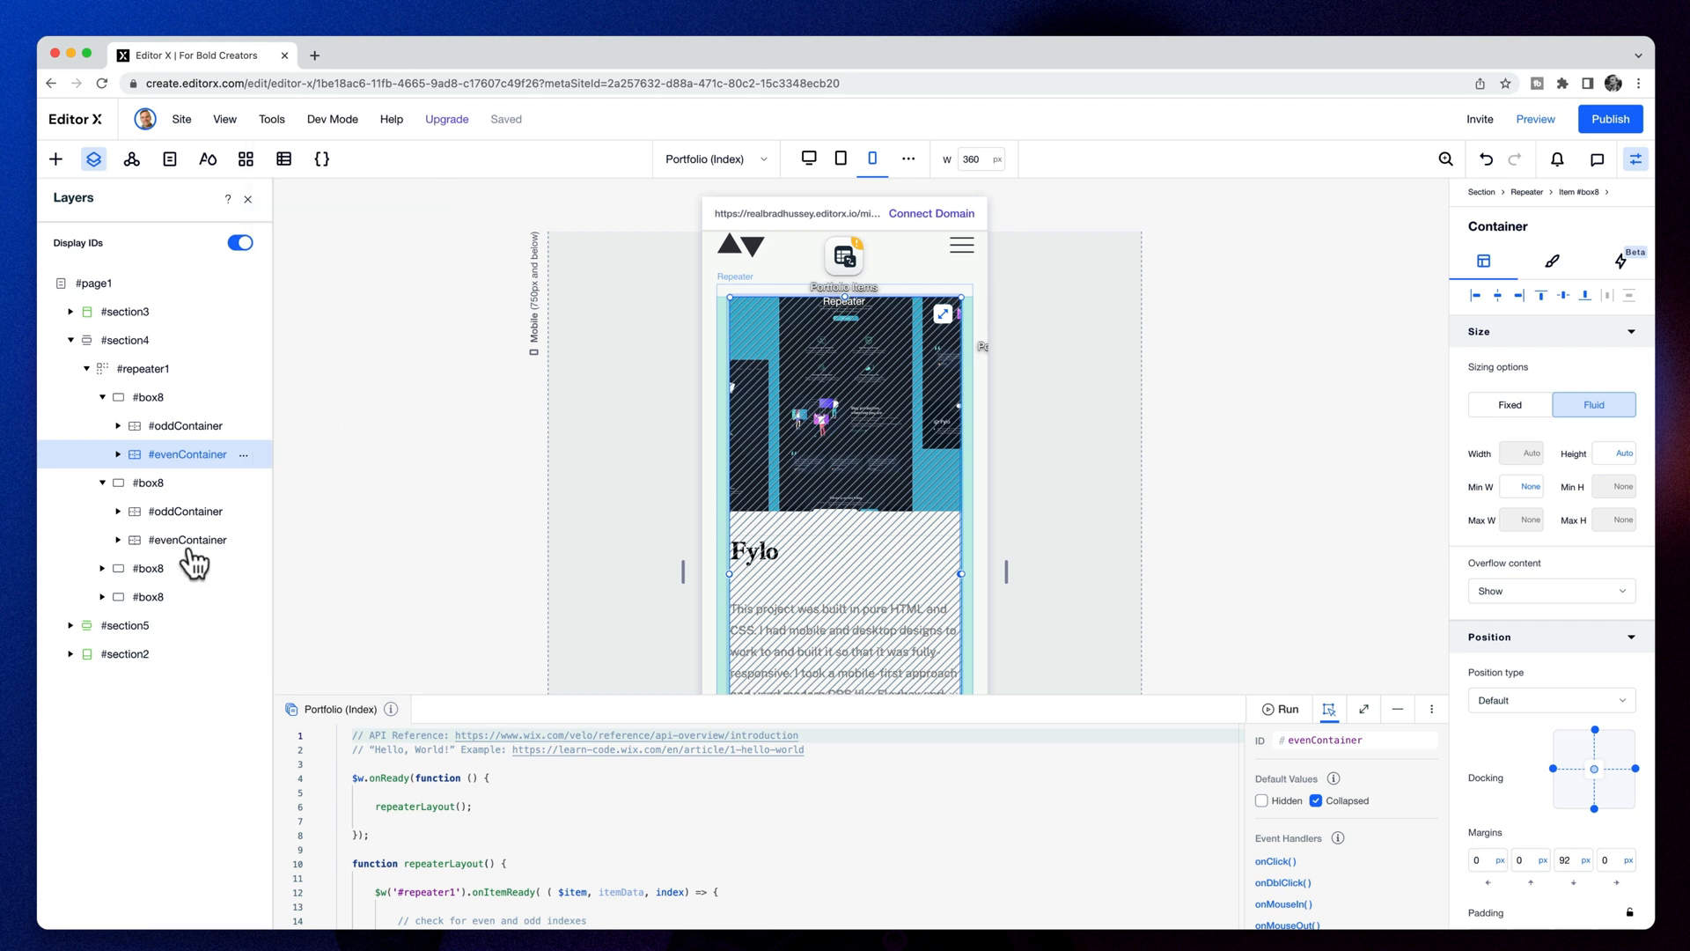
Preview the Portfolio (Index) page at mobile size to check which projects display, and return to editing
{"action": "left_click", "coordinate": [1518, 121]}
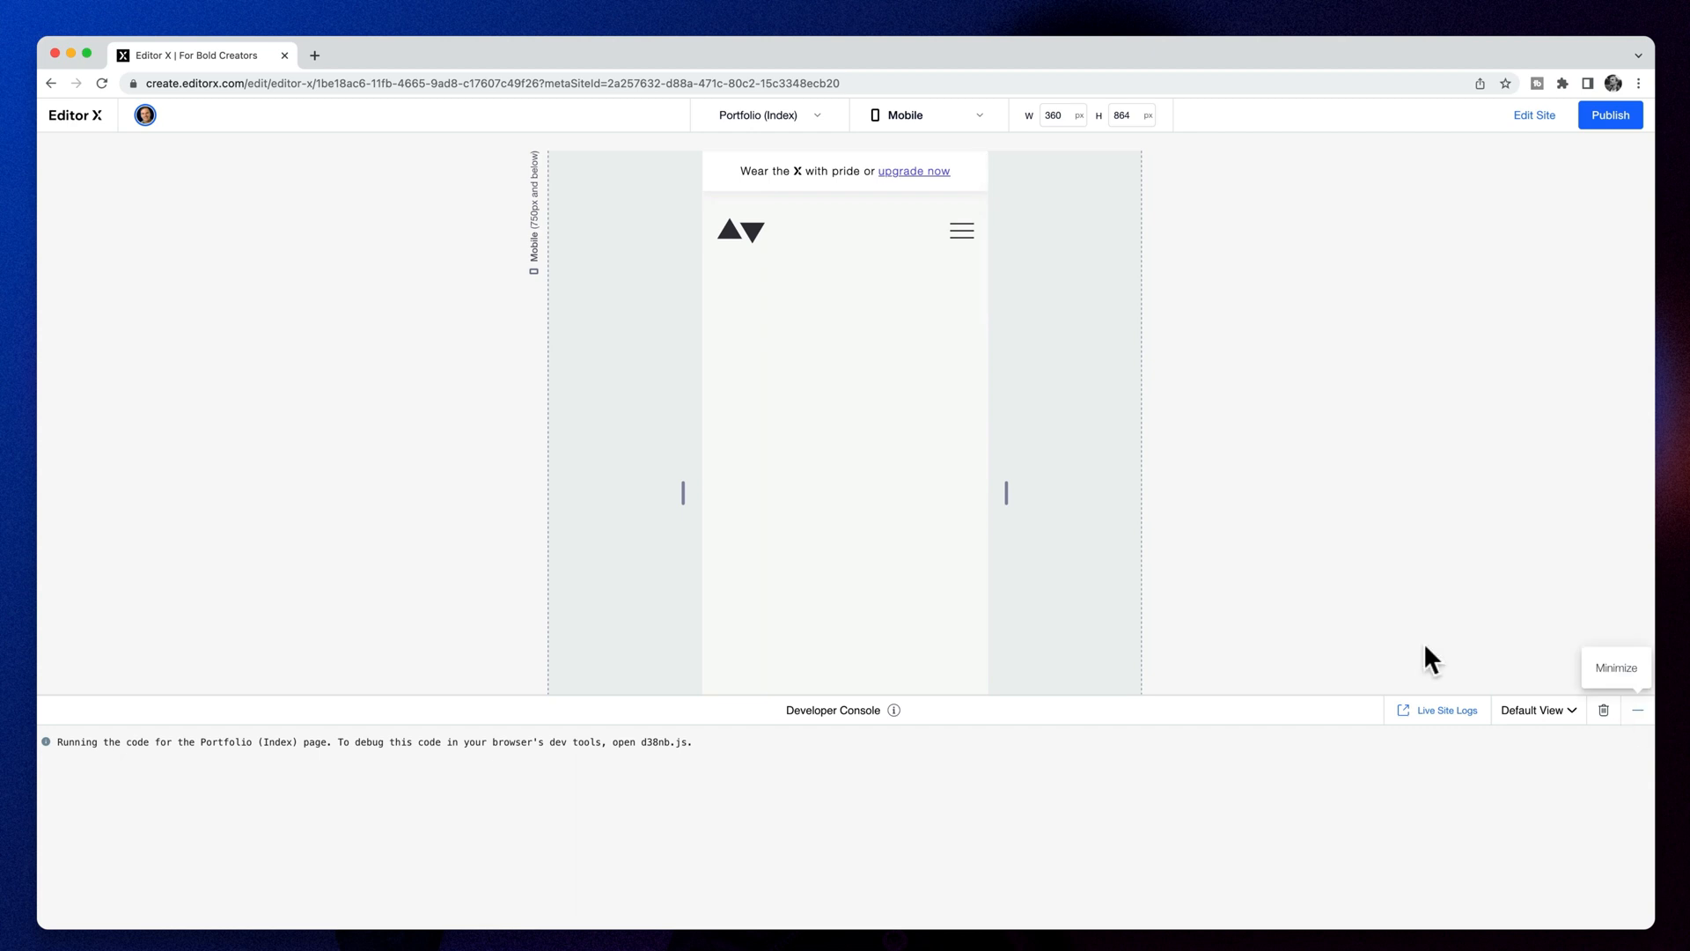
{"action": "scroll", "coordinate": [847, 430], "scroll_direction": "down", "scroll_amount": 10}
{"action": "scroll", "coordinate": [859, 427], "scroll_direction": "down", "scroll_amount": 5}
{"action": "scroll", "coordinate": [865, 427], "scroll_direction": "up", "scroll_amount": 7}
{"action": "scroll", "coordinate": [869, 430], "scroll_direction": "up", "scroll_amount": 10}
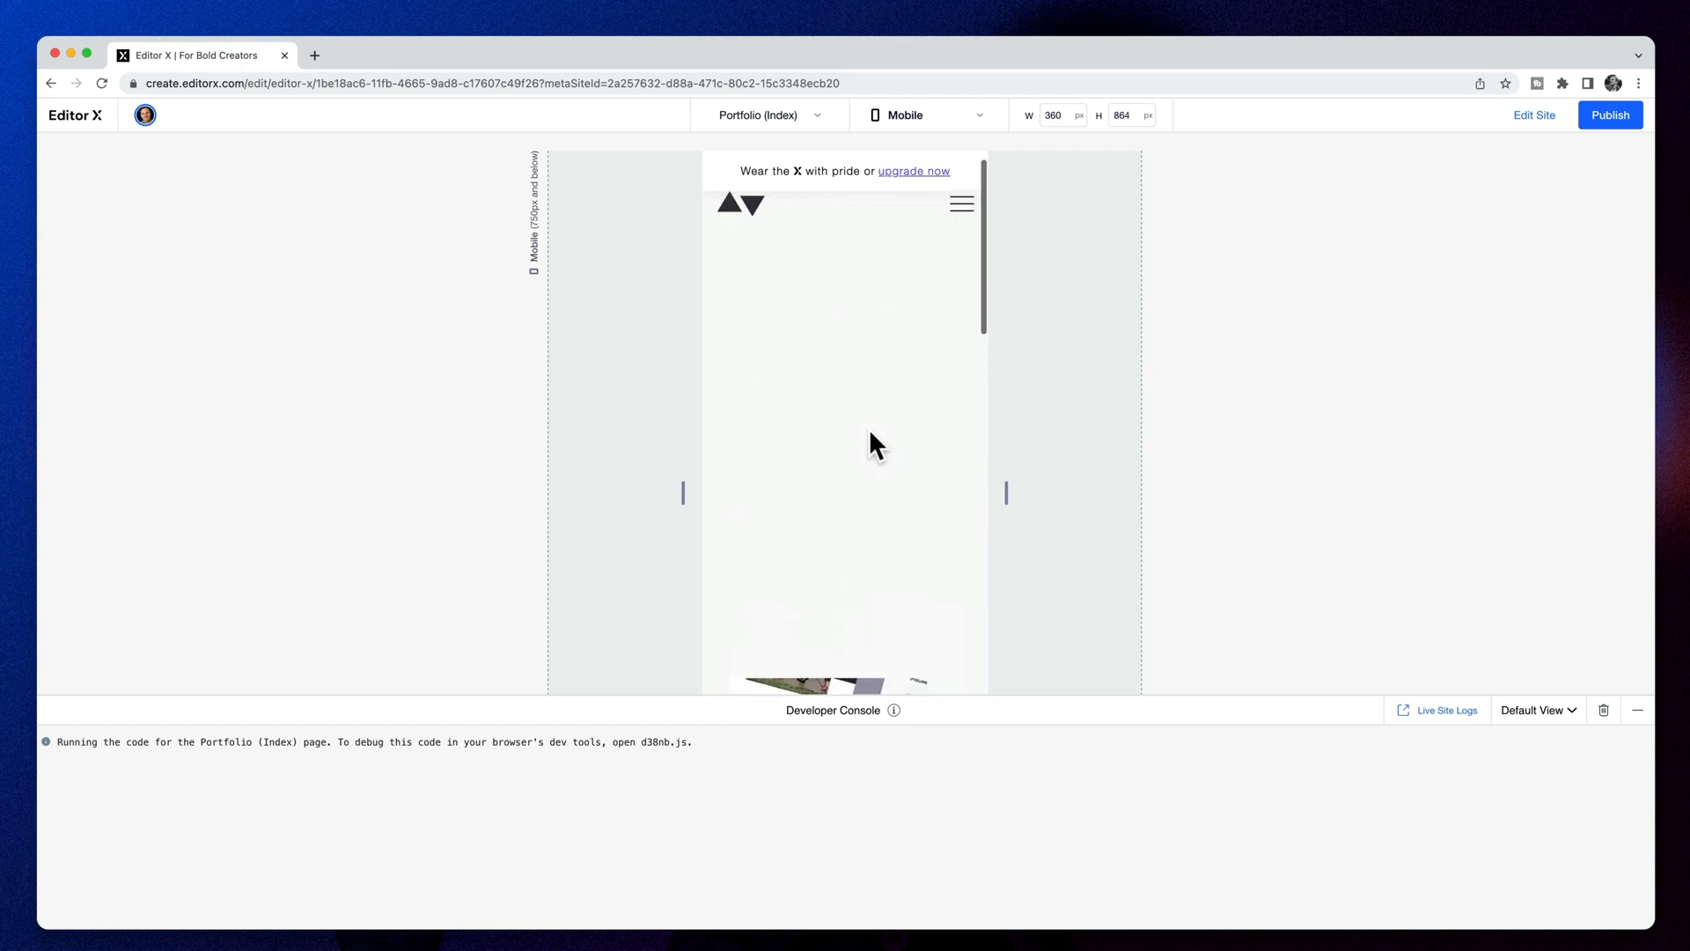
{"action": "scroll", "coordinate": [871, 428], "scroll_direction": "down", "scroll_amount": 3}
{"action": "scroll", "coordinate": [890, 410], "scroll_direction": "down", "scroll_amount": 4}
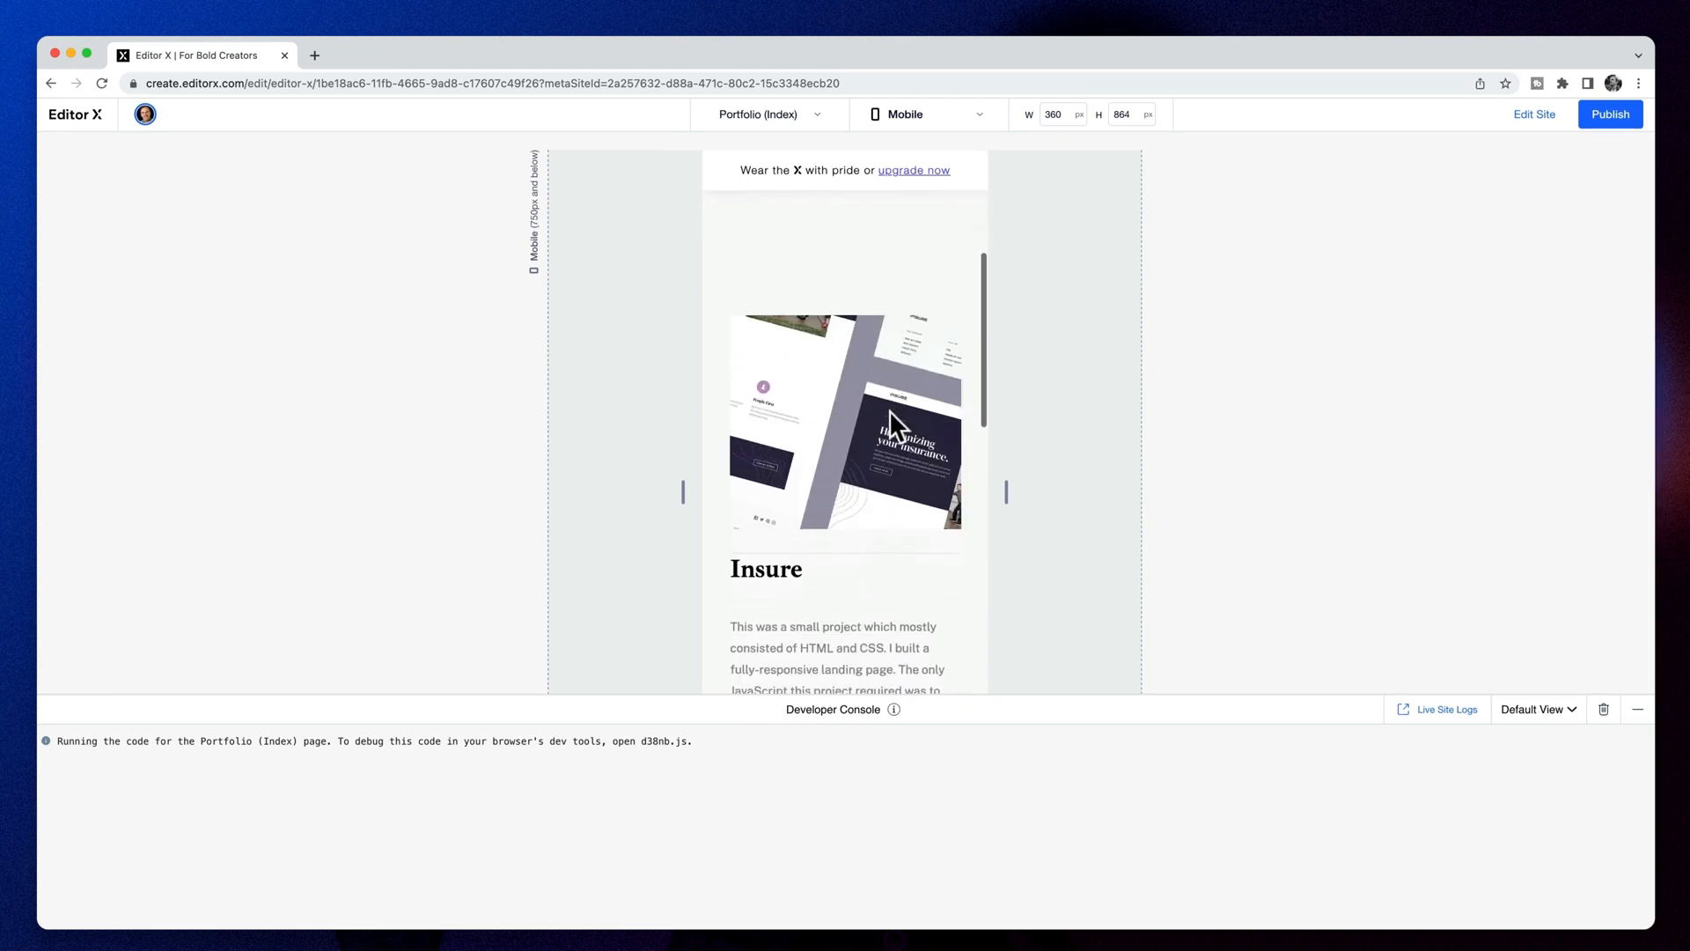
{"action": "left_click", "coordinate": [1637, 708]}
{"action": "scroll", "coordinate": [996, 437], "scroll_direction": "up", "scroll_amount": 10}
{"action": "left_click", "coordinate": [1535, 117]}
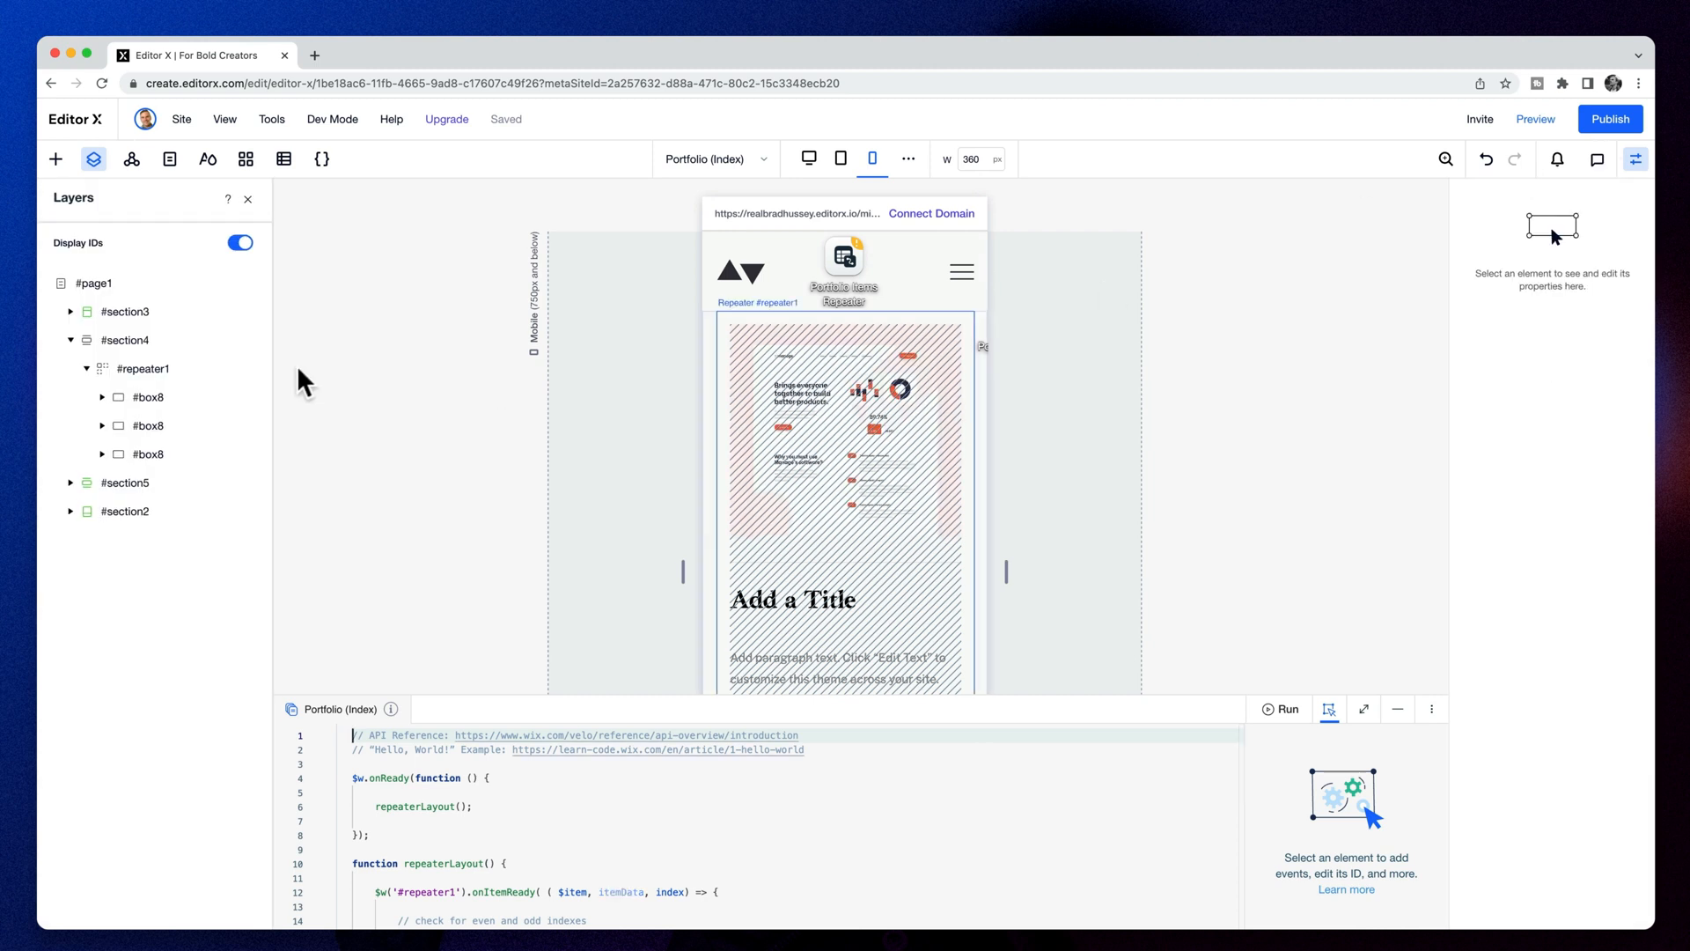
Review how the page code's repeaterLayout function expands evenContainer and oddContainer depending on the item index
{"action": "mouse_move", "coordinate": [350, 136]}
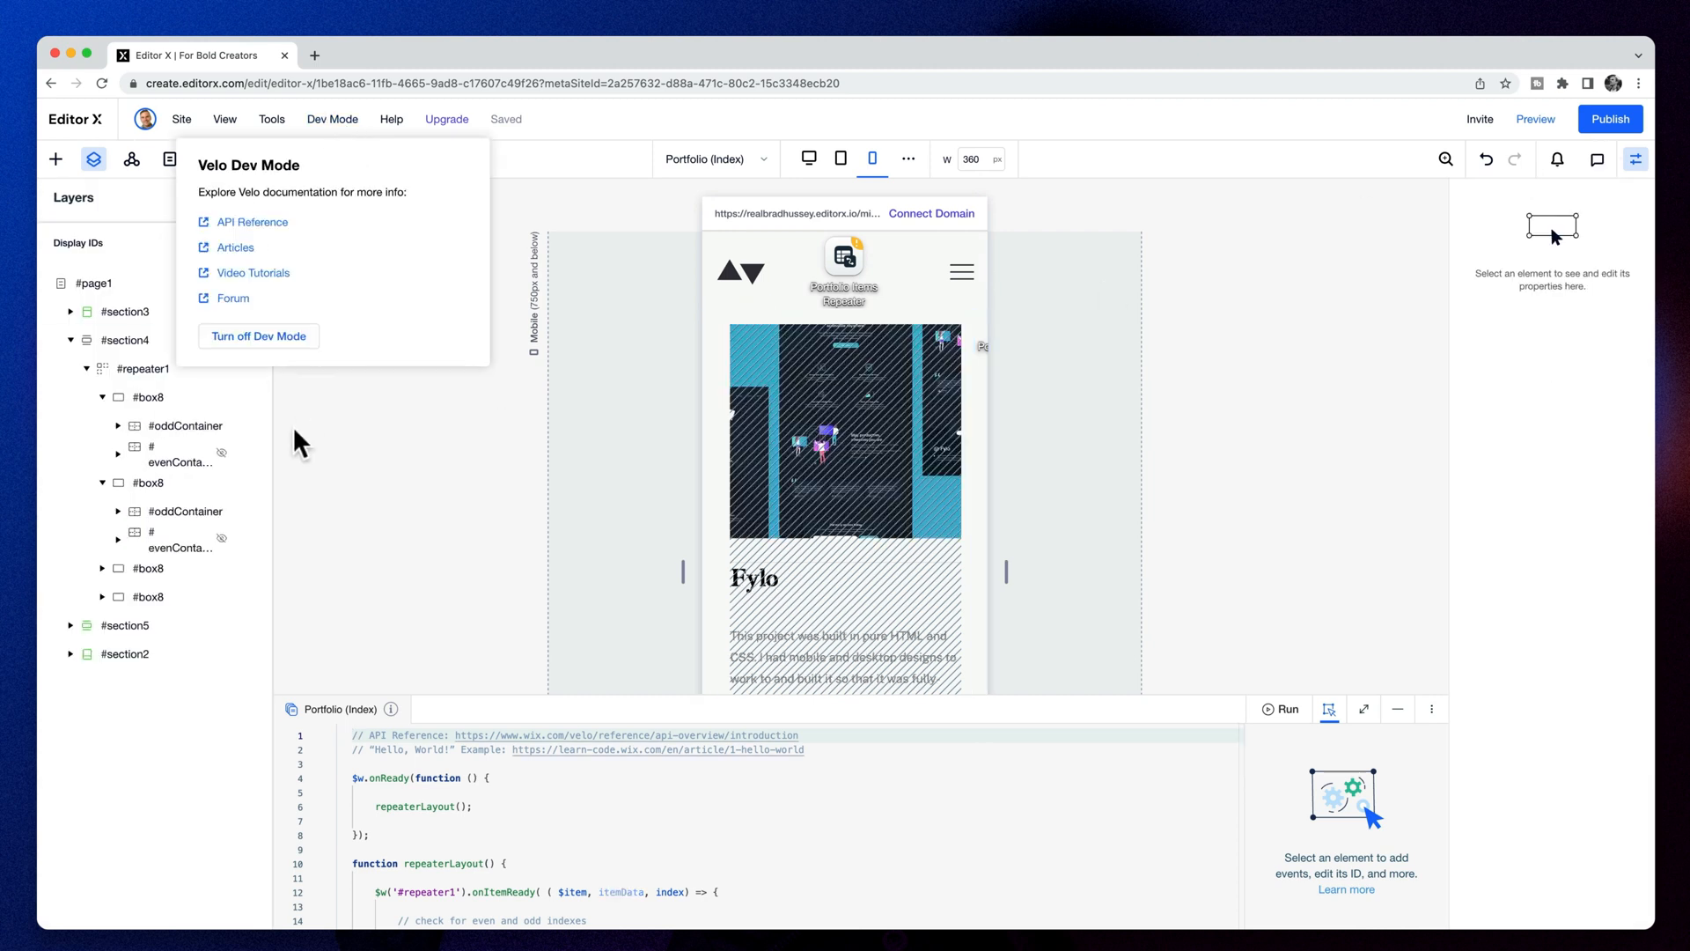
{"action": "scroll", "coordinate": [552, 847], "scroll_direction": "down", "scroll_amount": 3}
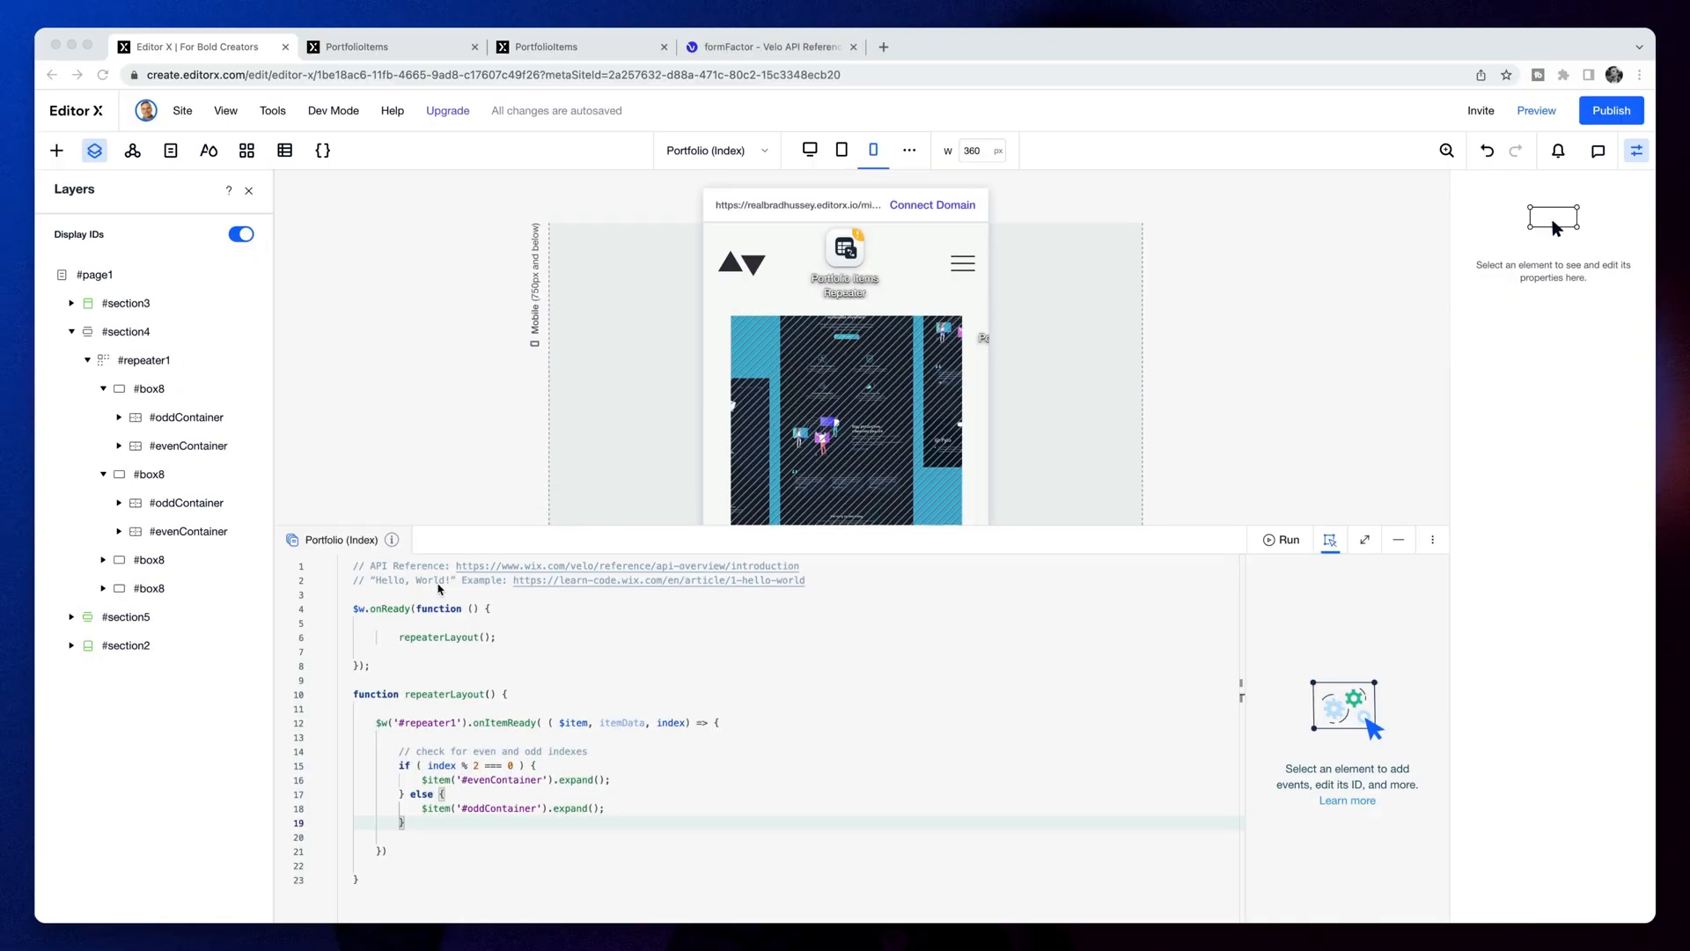
{"action": "scroll", "coordinate": [560, 700], "scroll_direction": "down", "scroll_amount": 1}
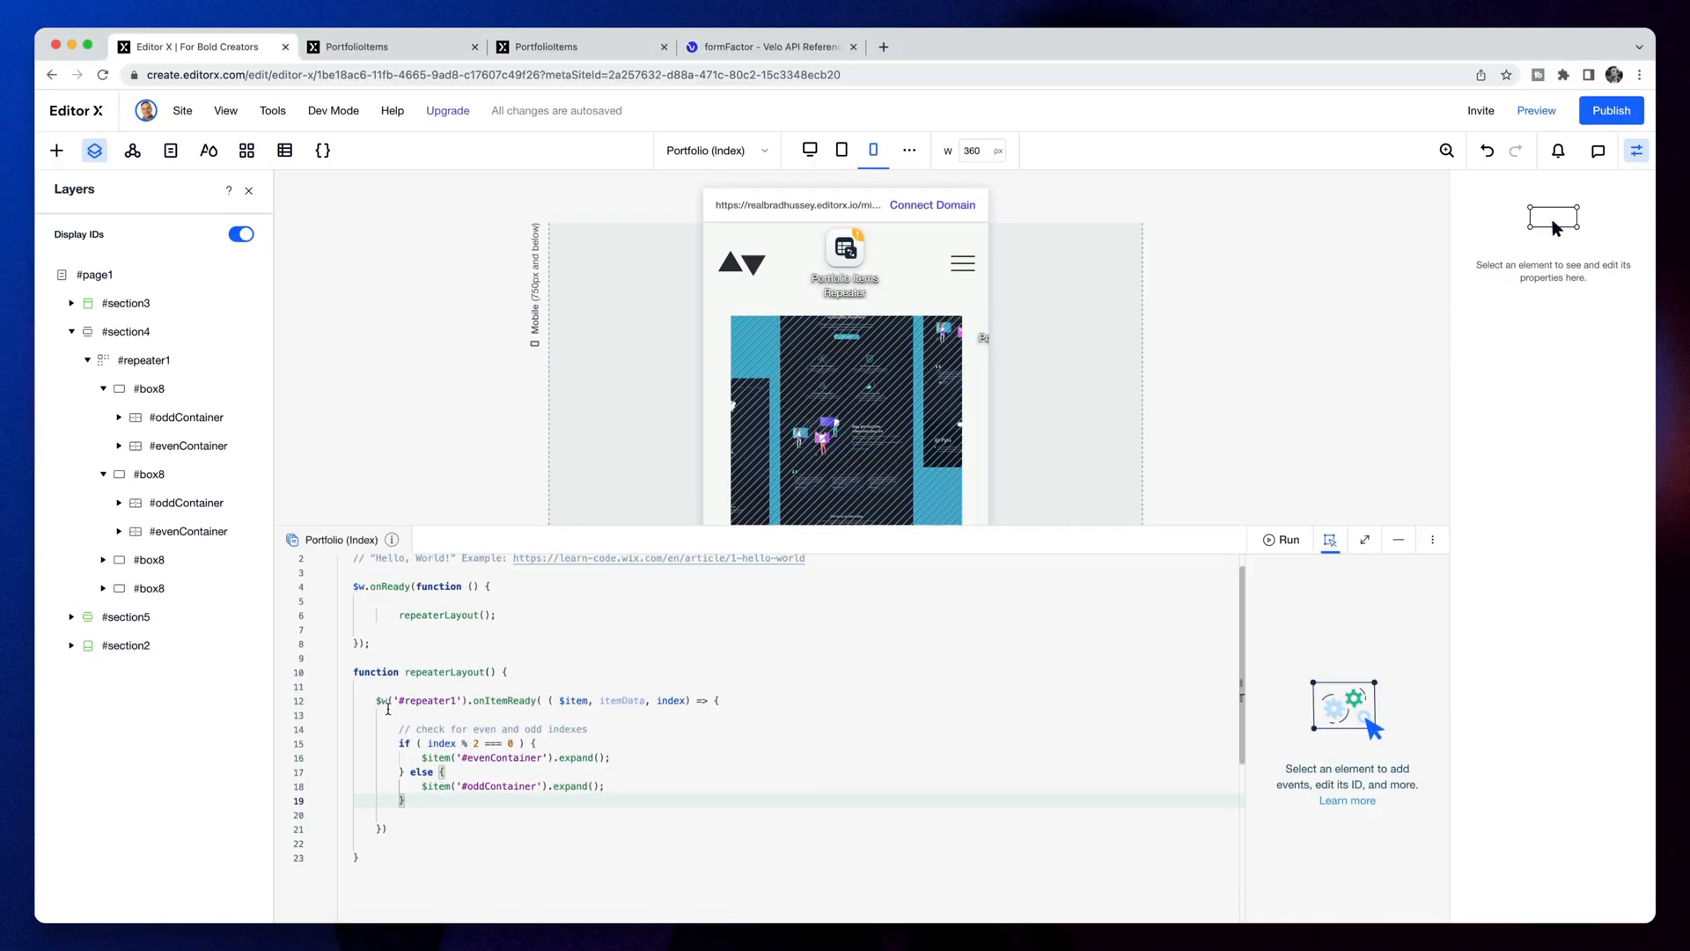
{"action": "left_click_drag", "start_coordinate": [399, 701], "coordinate": [476, 704]}
{"action": "scroll", "coordinate": [481, 711], "scroll_direction": "down", "scroll_amount": 3}
{"action": "left_click", "coordinate": [481, 712]}
{"action": "left_click_drag", "start_coordinate": [464, 700], "coordinate": [607, 700]}
{"action": "left_click", "coordinate": [601, 700]}
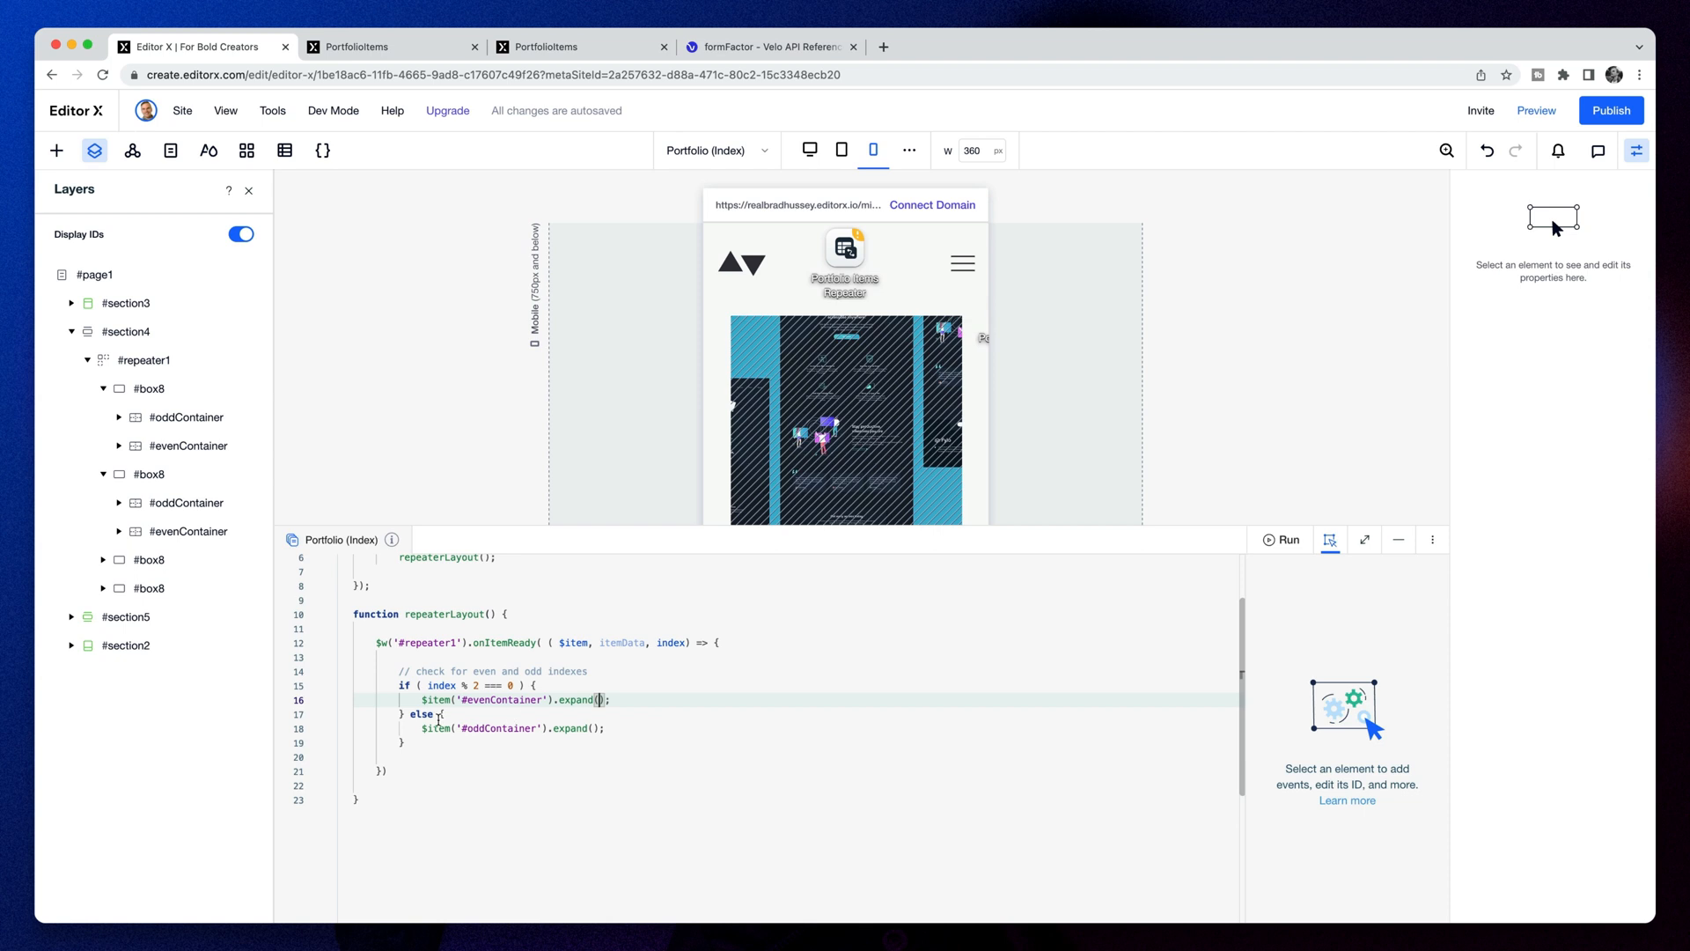
{"action": "double_click", "coordinate": [487, 729]}
{"action": "left_click", "coordinate": [581, 728]}
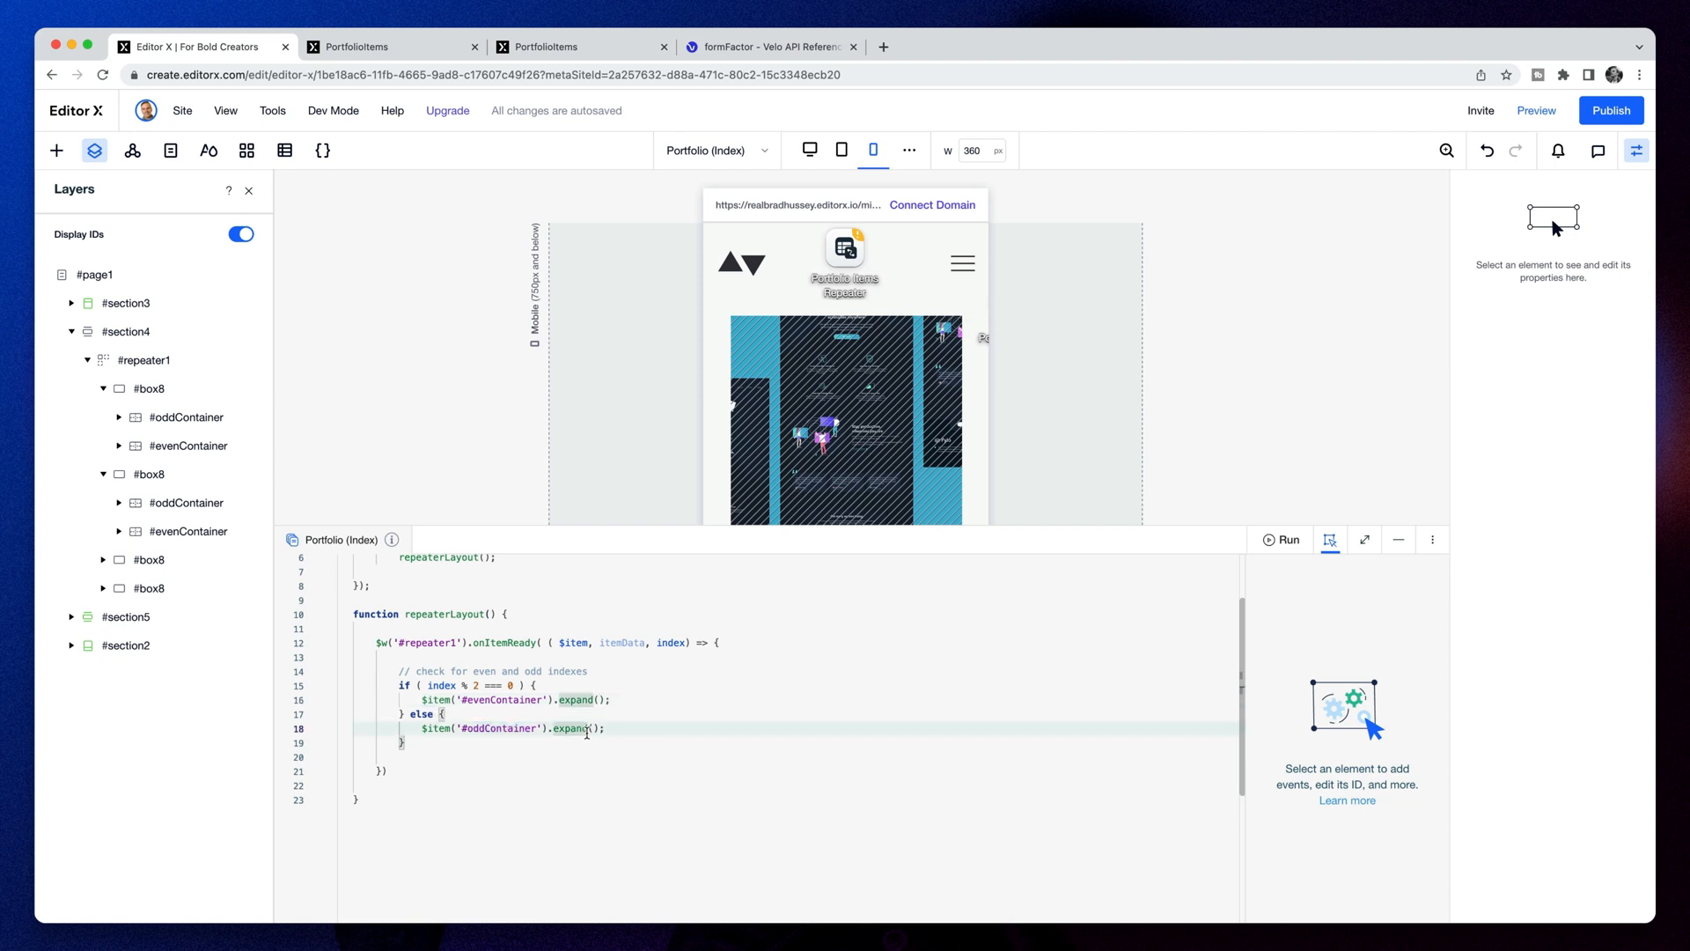
Check the default display values of oddContainer and evenContainer against the page code
{"action": "left_click", "coordinate": [163, 419]}
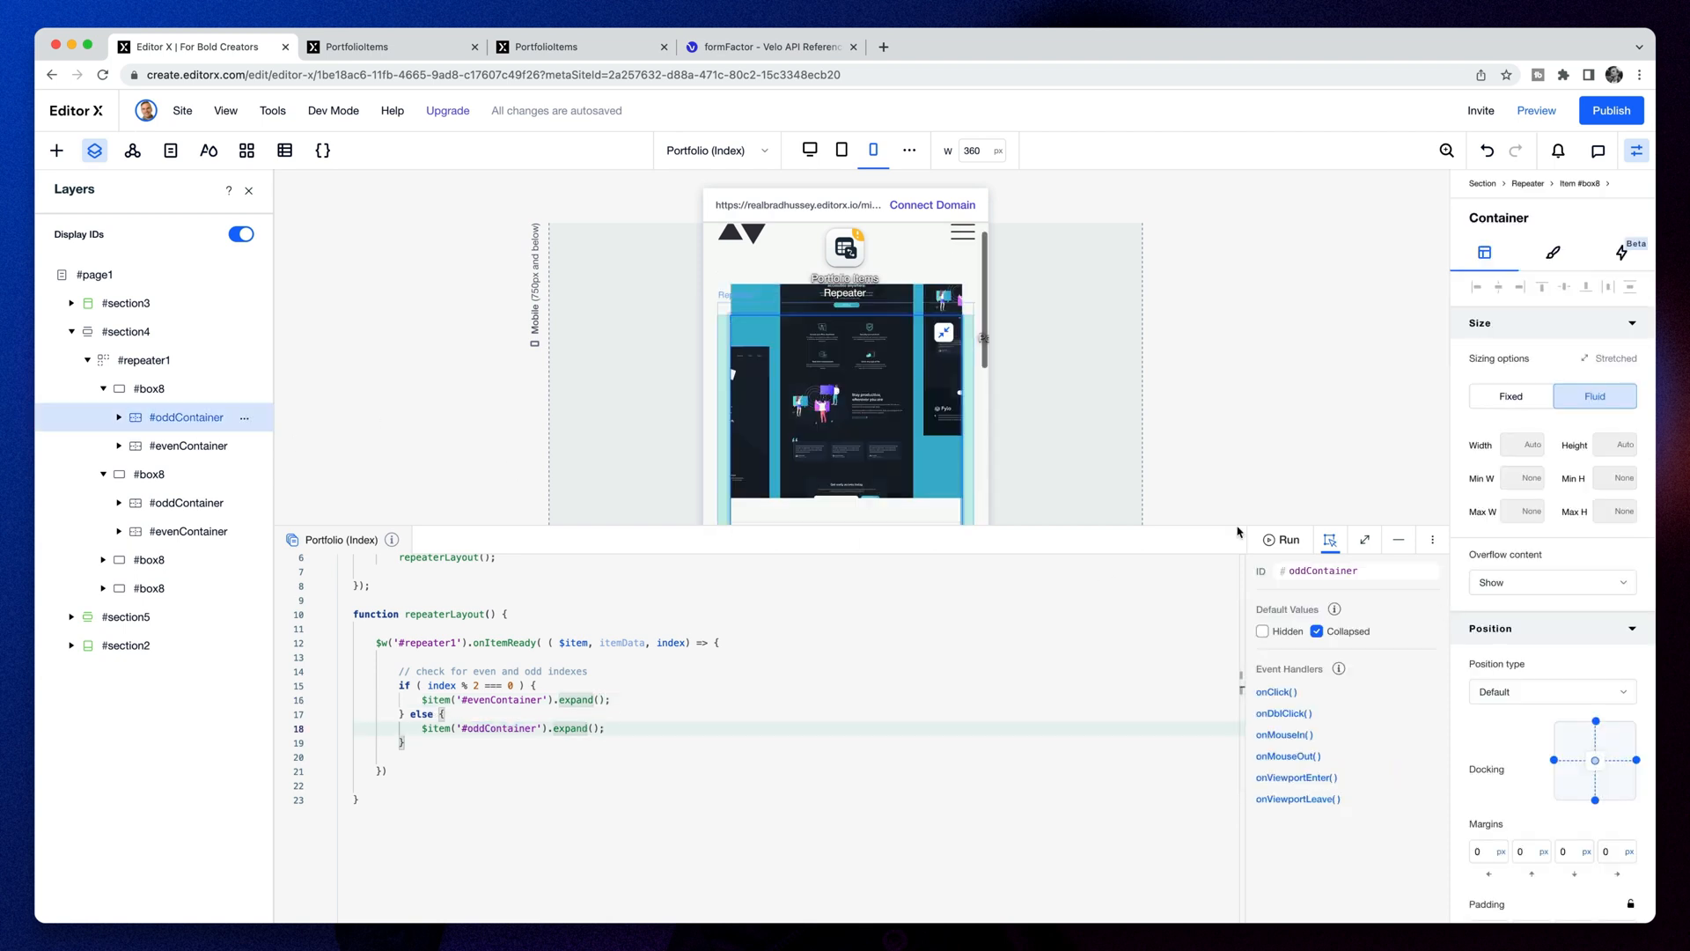
{"action": "left_click", "coordinate": [187, 446]}
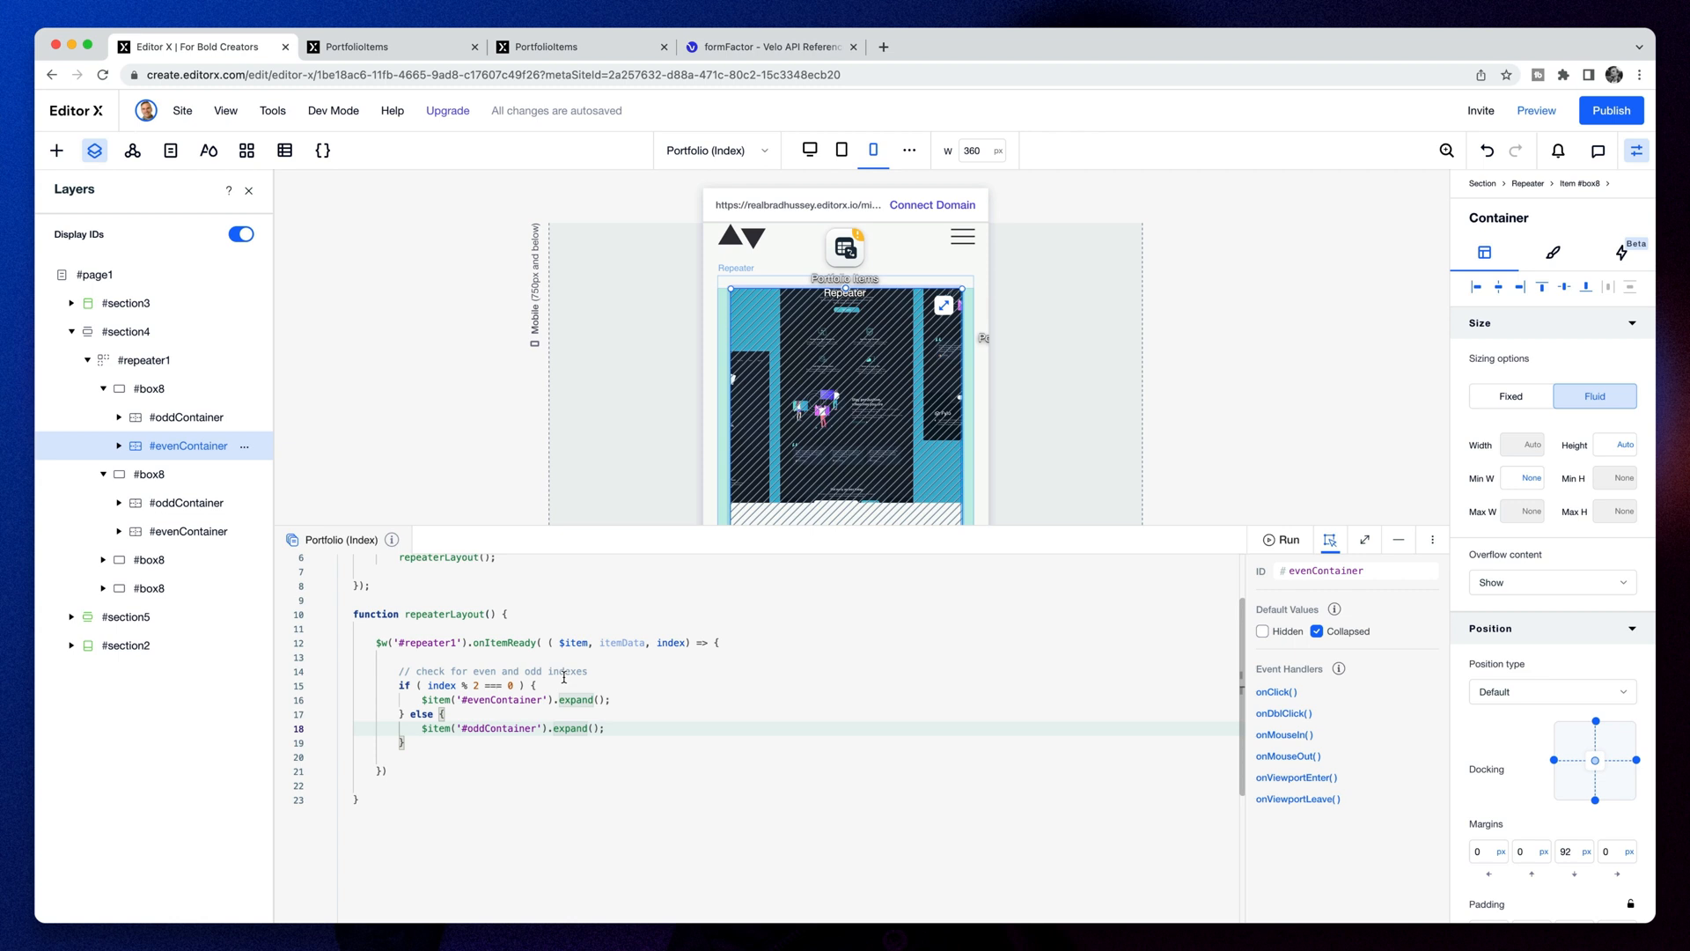
{"action": "scroll", "coordinate": [565, 678], "scroll_direction": "up", "scroll_amount": 3}
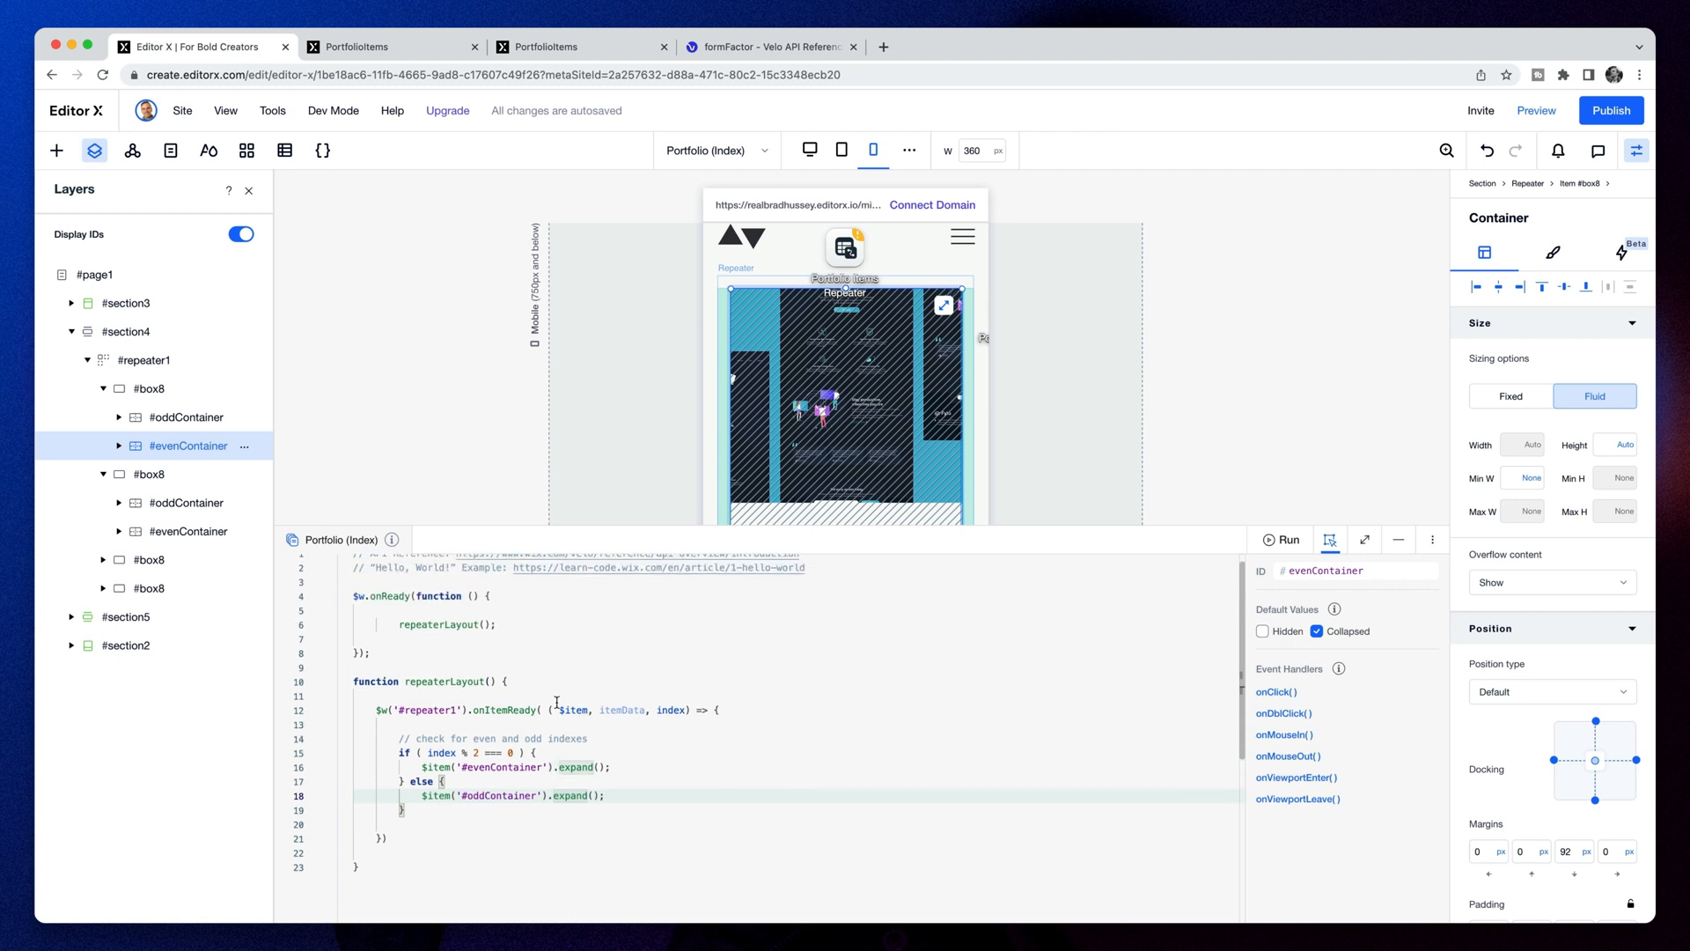
{"action": "key", "text": "Down"}
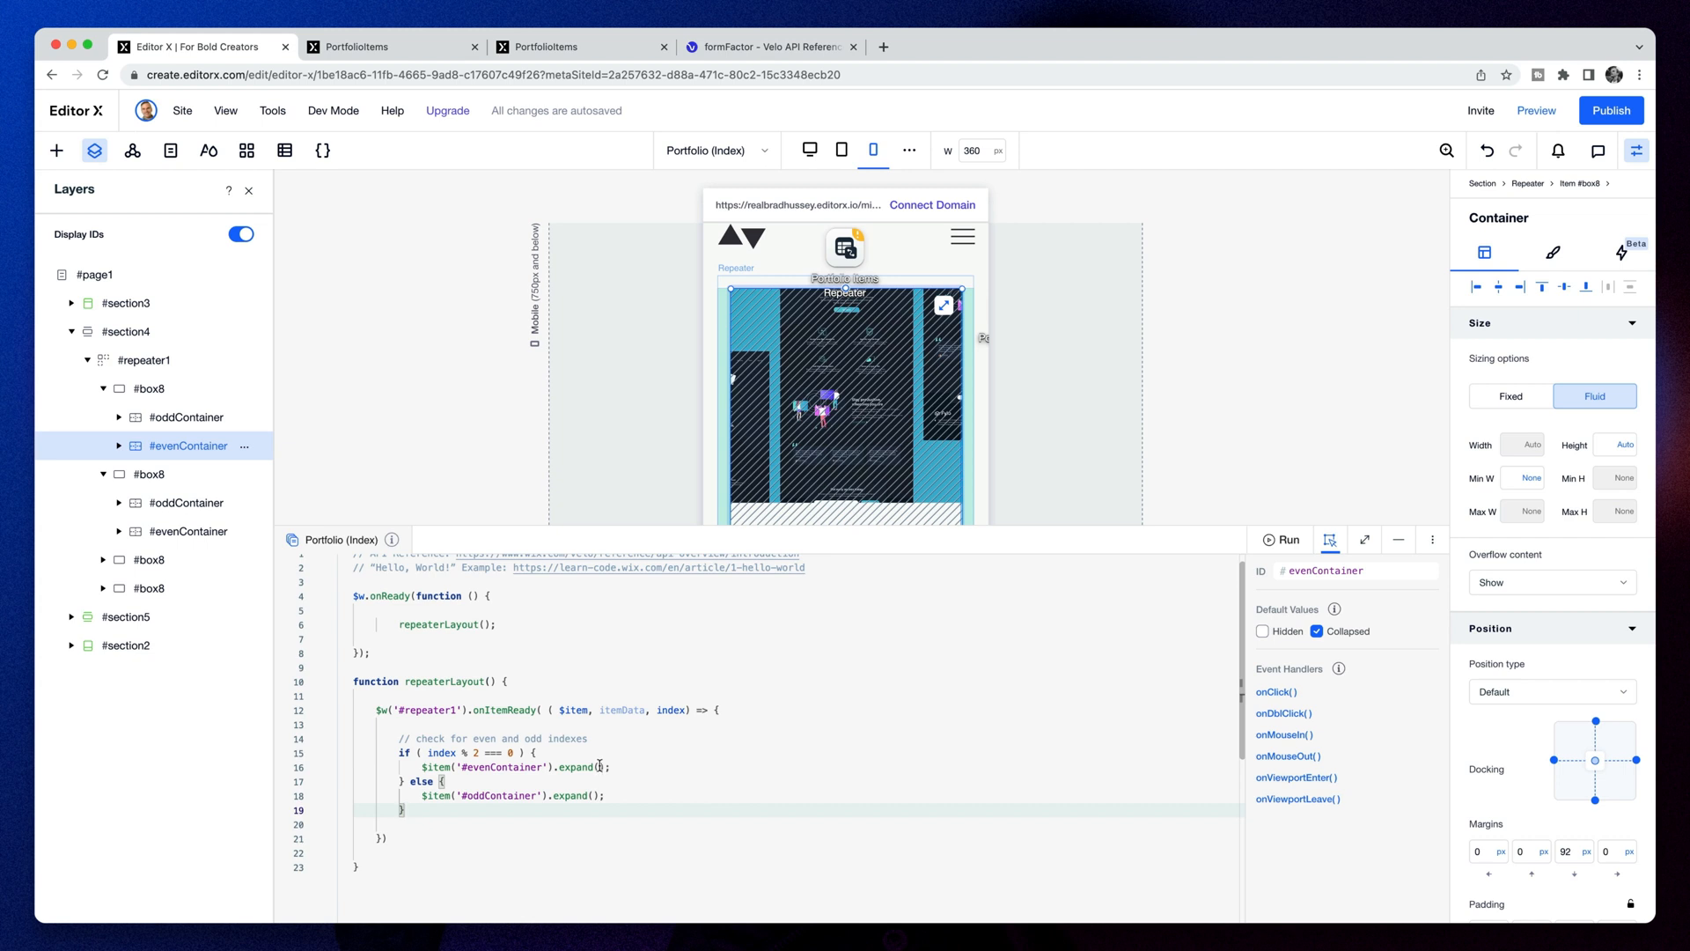
Consult the Velo formFactor reference and insert the wix-window import and "let formFactor = wixWindow.formFactor;" with its "Mobile" comment above the onReady function
{"action": "left_click", "coordinate": [768, 48]}
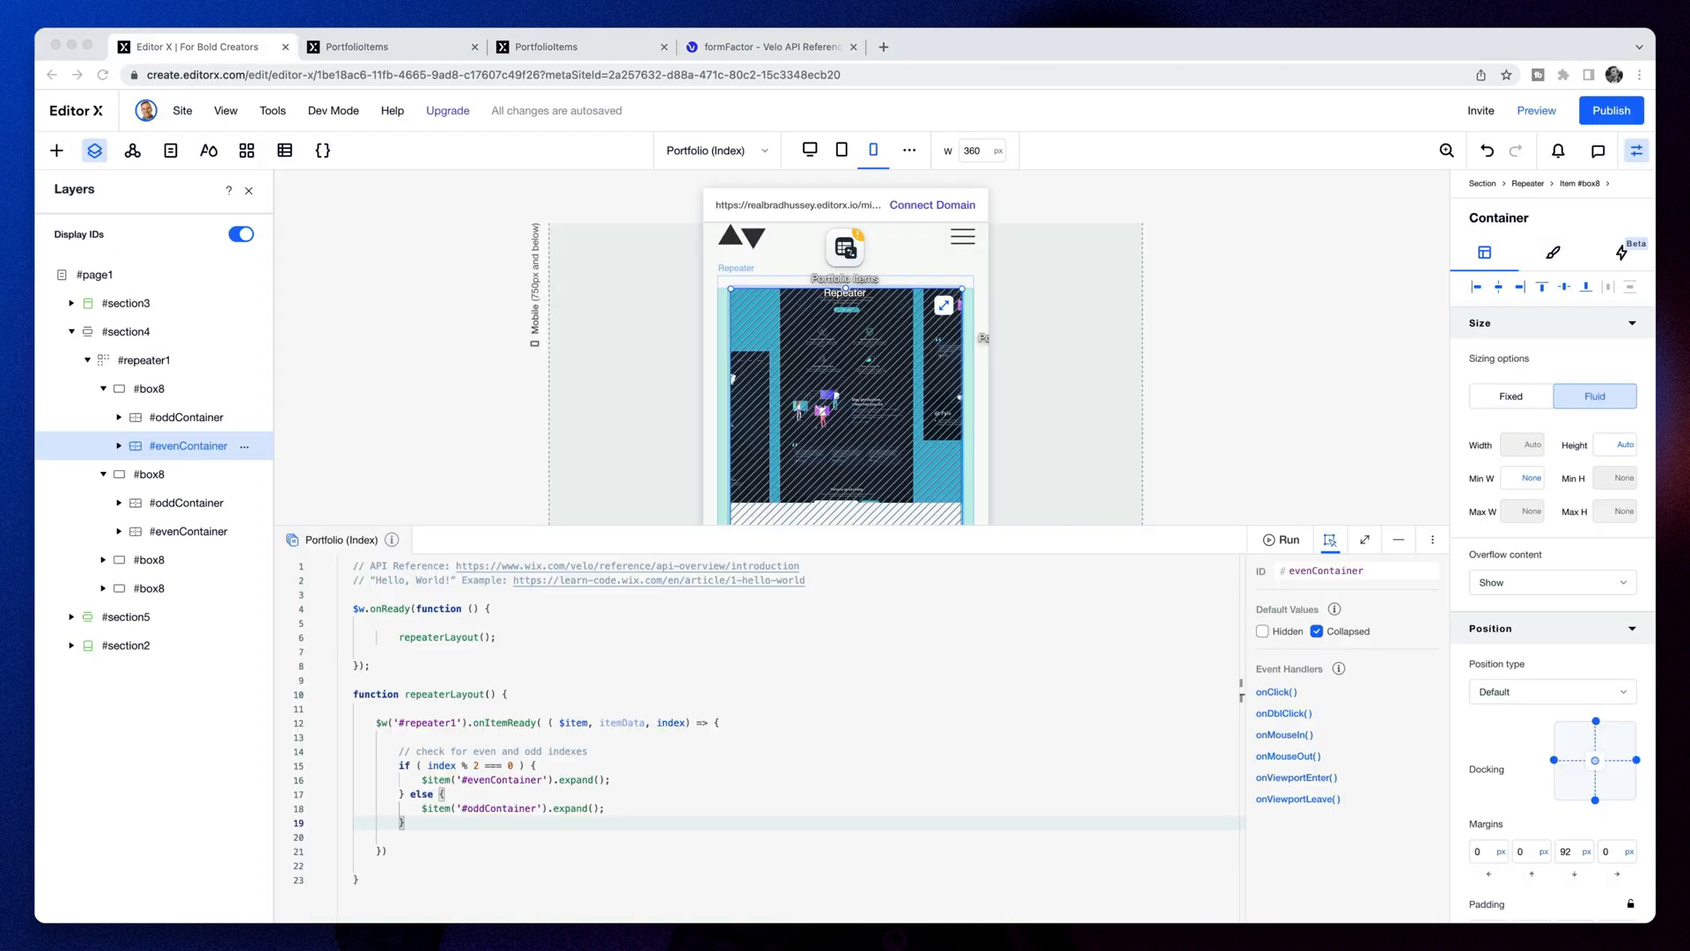
{"action": "left_click", "coordinate": [455, 607]}
{"action": "left_click", "coordinate": [435, 598]}
{"action": "key", "text": "Return"}
{"action": "key", "text": "Return"}
{"action": "key", "text": "Up"}
{"action": "type", "text": "import wixWindow from 'wix-window';  let formFactor = wixWindow.formFactor;  // \"Mobile\""}
Review the inserted wixWindow import, the formFactor variable and its "Mobile" comment
{"action": "left_click", "coordinate": [473, 608]}
{"action": "left_click", "coordinate": [356, 641]}
{"action": "double_click", "coordinate": [399, 636]}
{"action": "left_click", "coordinate": [474, 636]}
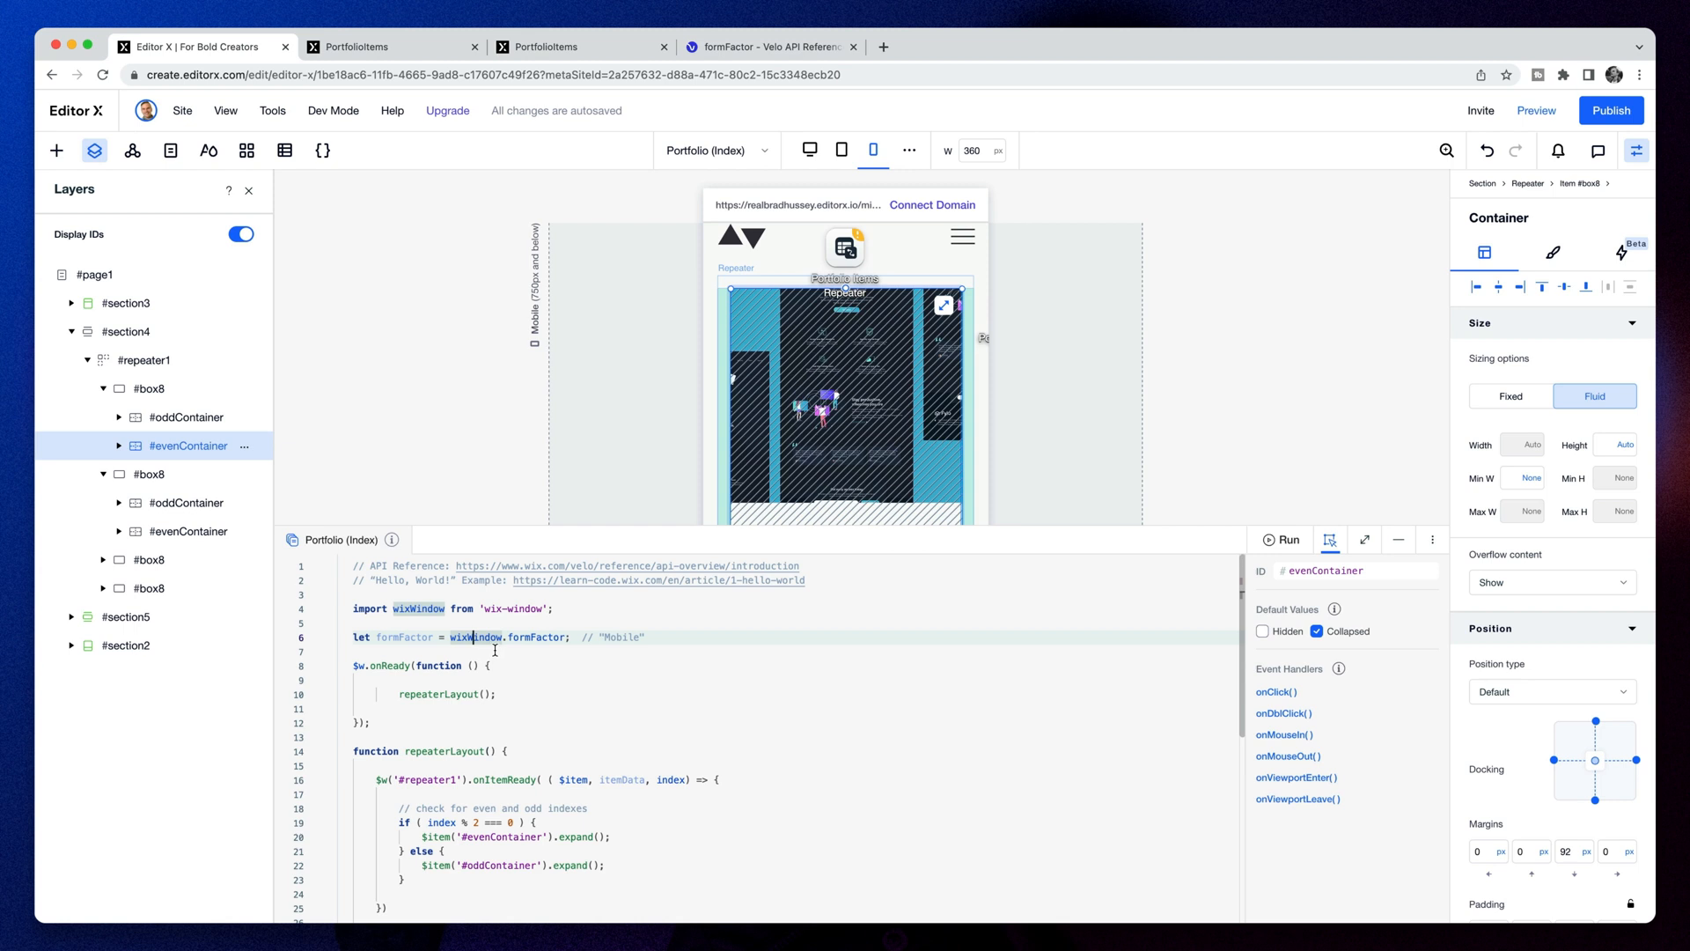
{"action": "left_click", "coordinate": [526, 637]}
{"action": "left_click", "coordinate": [657, 640]}
{"action": "key", "text": "shift+Left"}
{"action": "key", "text": "shift+Left"}
{"action": "key", "text": "shift+Left"}
{"action": "key", "text": "shift+Left"}
{"action": "key", "text": "shift+Left"}
{"action": "key", "text": "shift+Left"}
{"action": "key", "text": "shift+Left"}
{"action": "key", "text": "shift+Left"}
{"action": "key", "text": "shift+Left"}
{"action": "key", "text": "shift+Left"}
{"action": "key", "text": "shift+Left"}
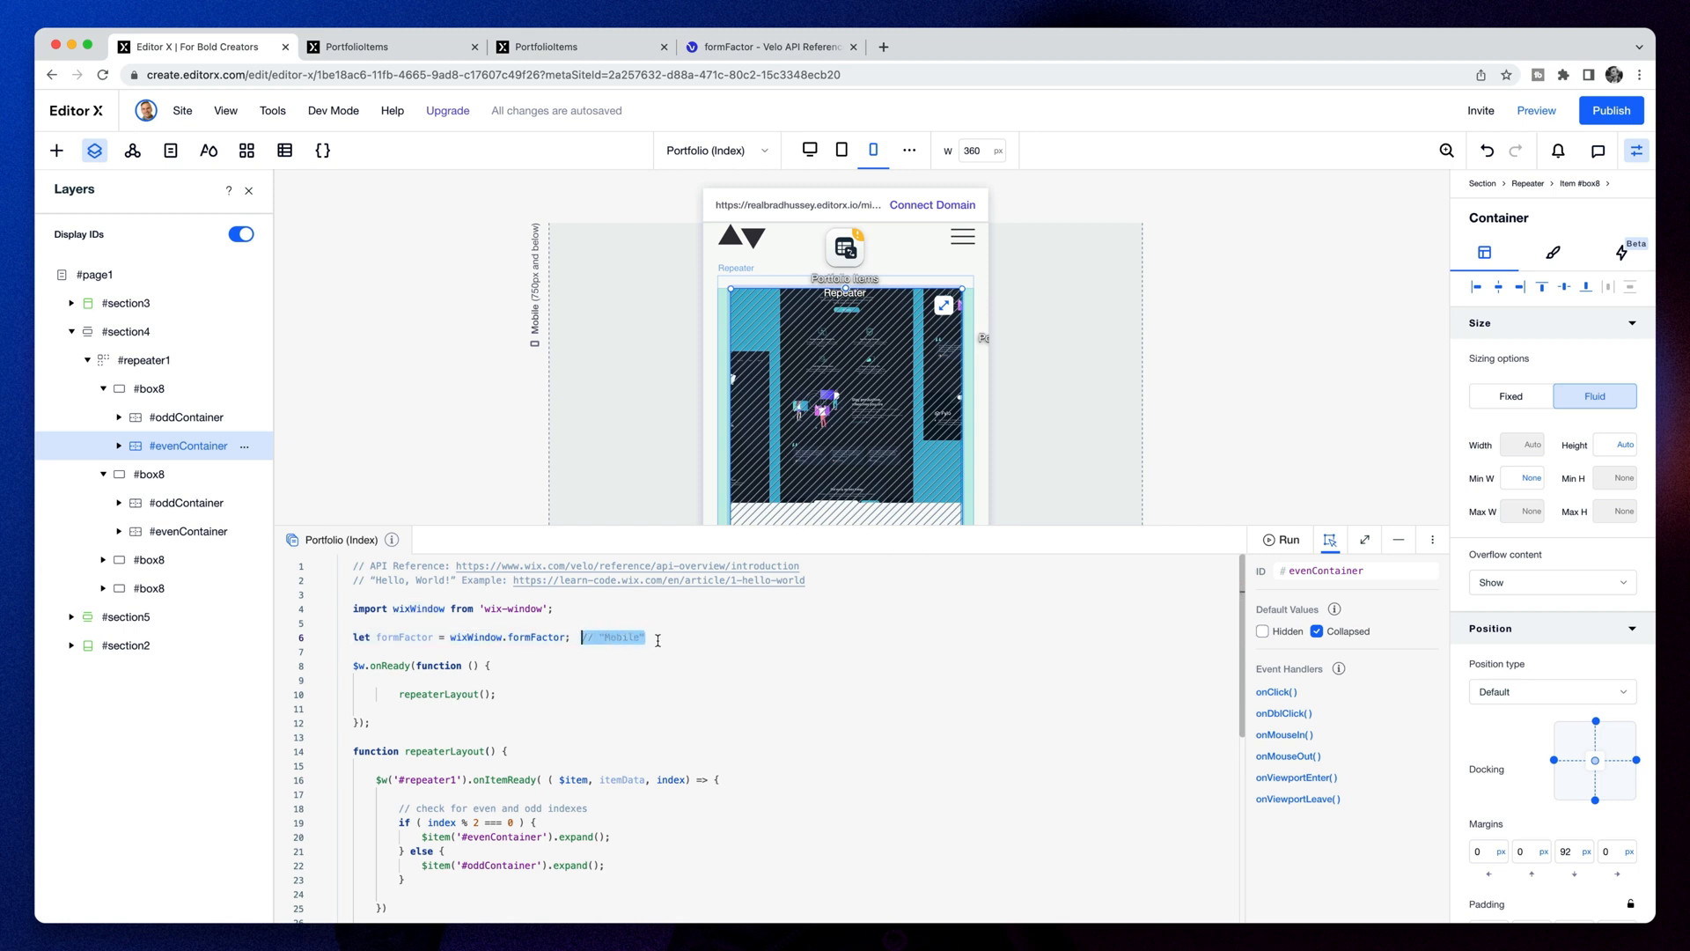
{"action": "left_click", "coordinate": [658, 640]}
{"action": "scroll", "coordinate": [658, 640], "scroll_direction": "down", "scroll_amount": 1}
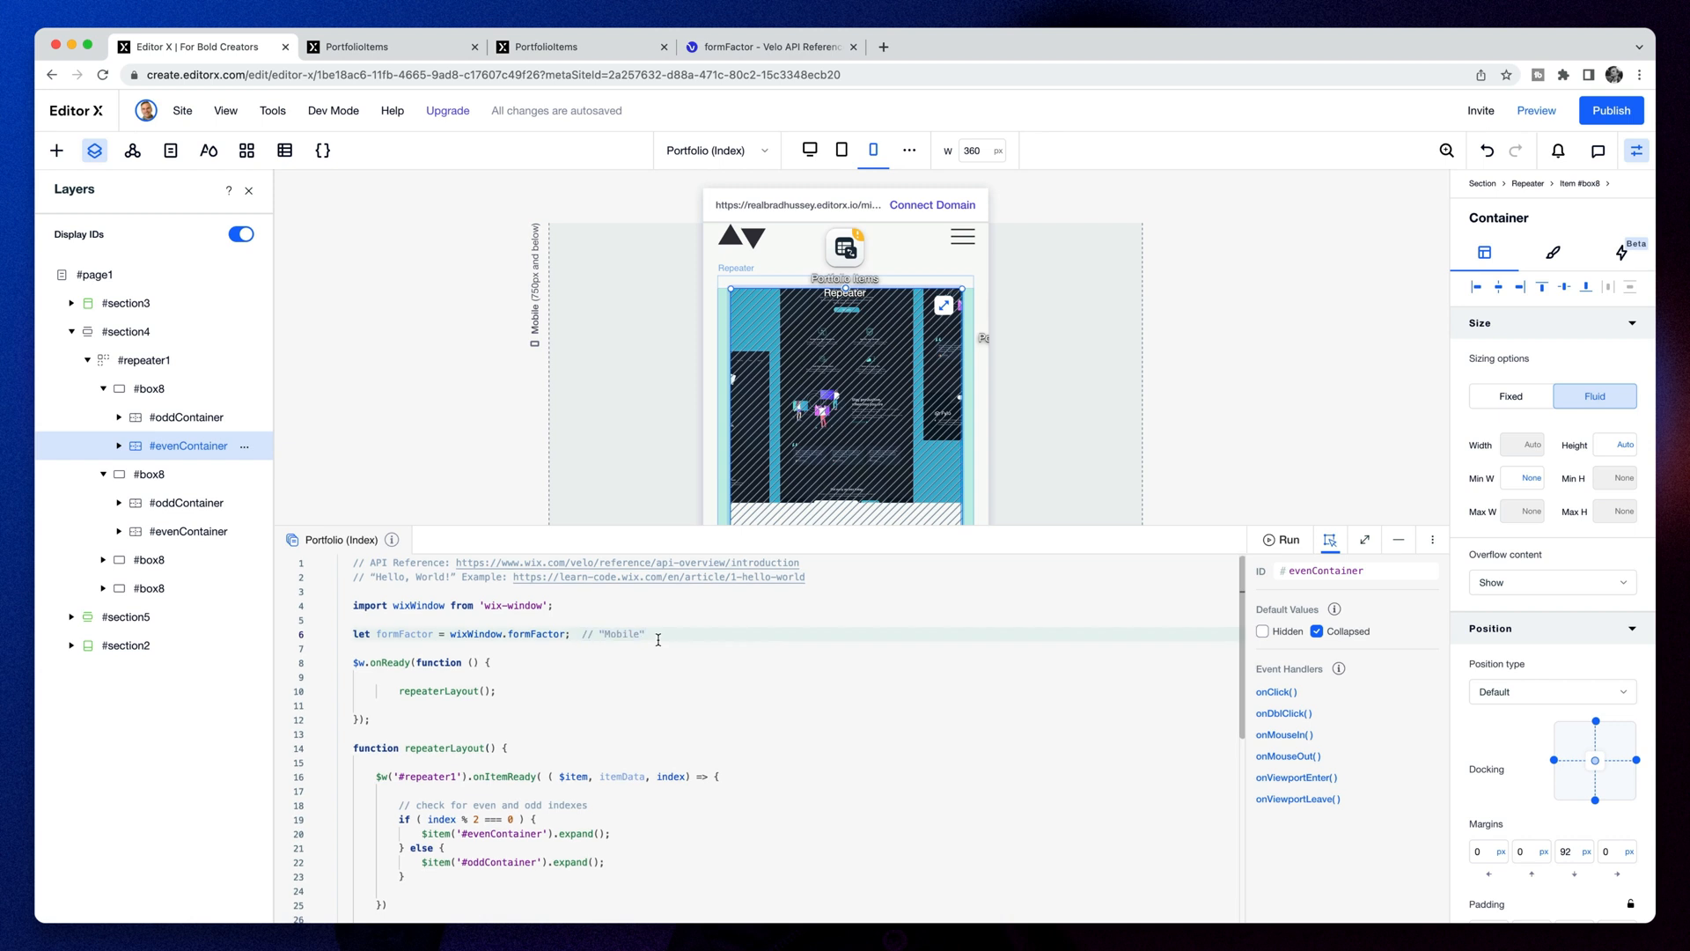
Add blank lines around the index check inside onItemReady and insert the condition "if ( formFactor != "Mobile" ) {" above it
{"action": "scroll", "coordinate": [658, 641], "scroll_direction": "down", "scroll_amount": 5}
{"action": "left_click", "coordinate": [557, 615]}
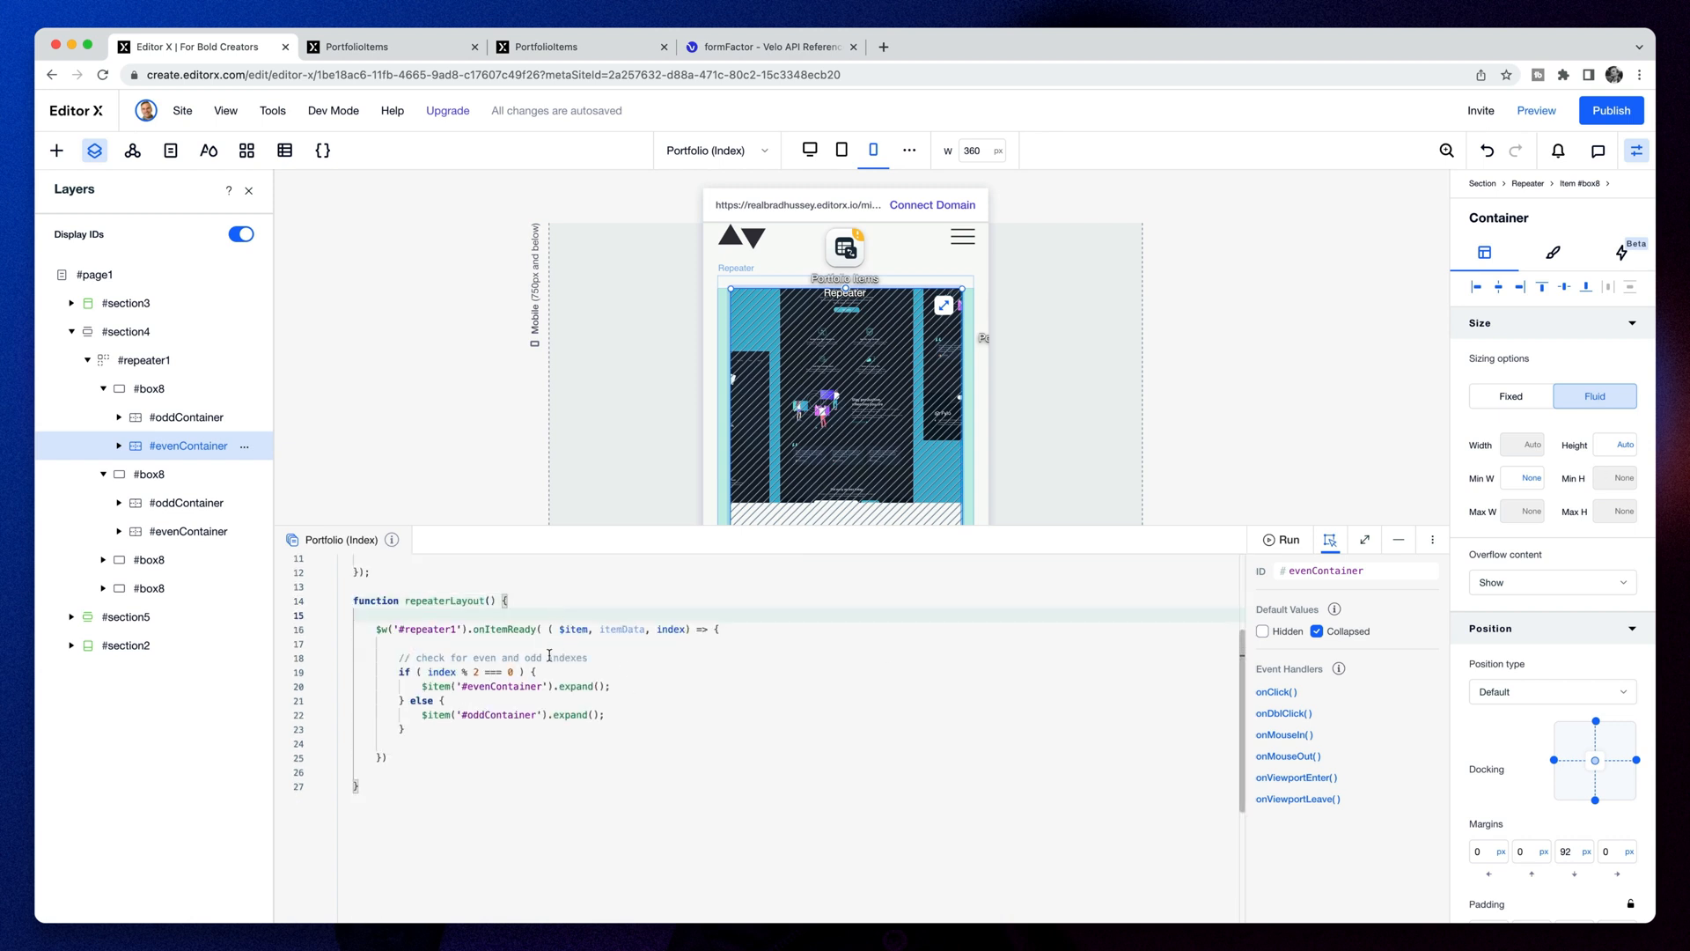
{"action": "left_click", "coordinate": [551, 646]}
{"action": "key", "text": "Return"}
{"action": "key", "text": "Return"}
{"action": "left_click", "coordinate": [476, 759]}
{"action": "key", "text": "Return"}
{"action": "key", "text": "Return"}
{"action": "scroll", "coordinate": [457, 622], "scroll_direction": "down", "scroll_amount": 1}
{"action": "left_click", "coordinate": [458, 622]}
{"action": "scroll", "coordinate": [458, 622], "scroll_direction": "down", "scroll_amount": 1}
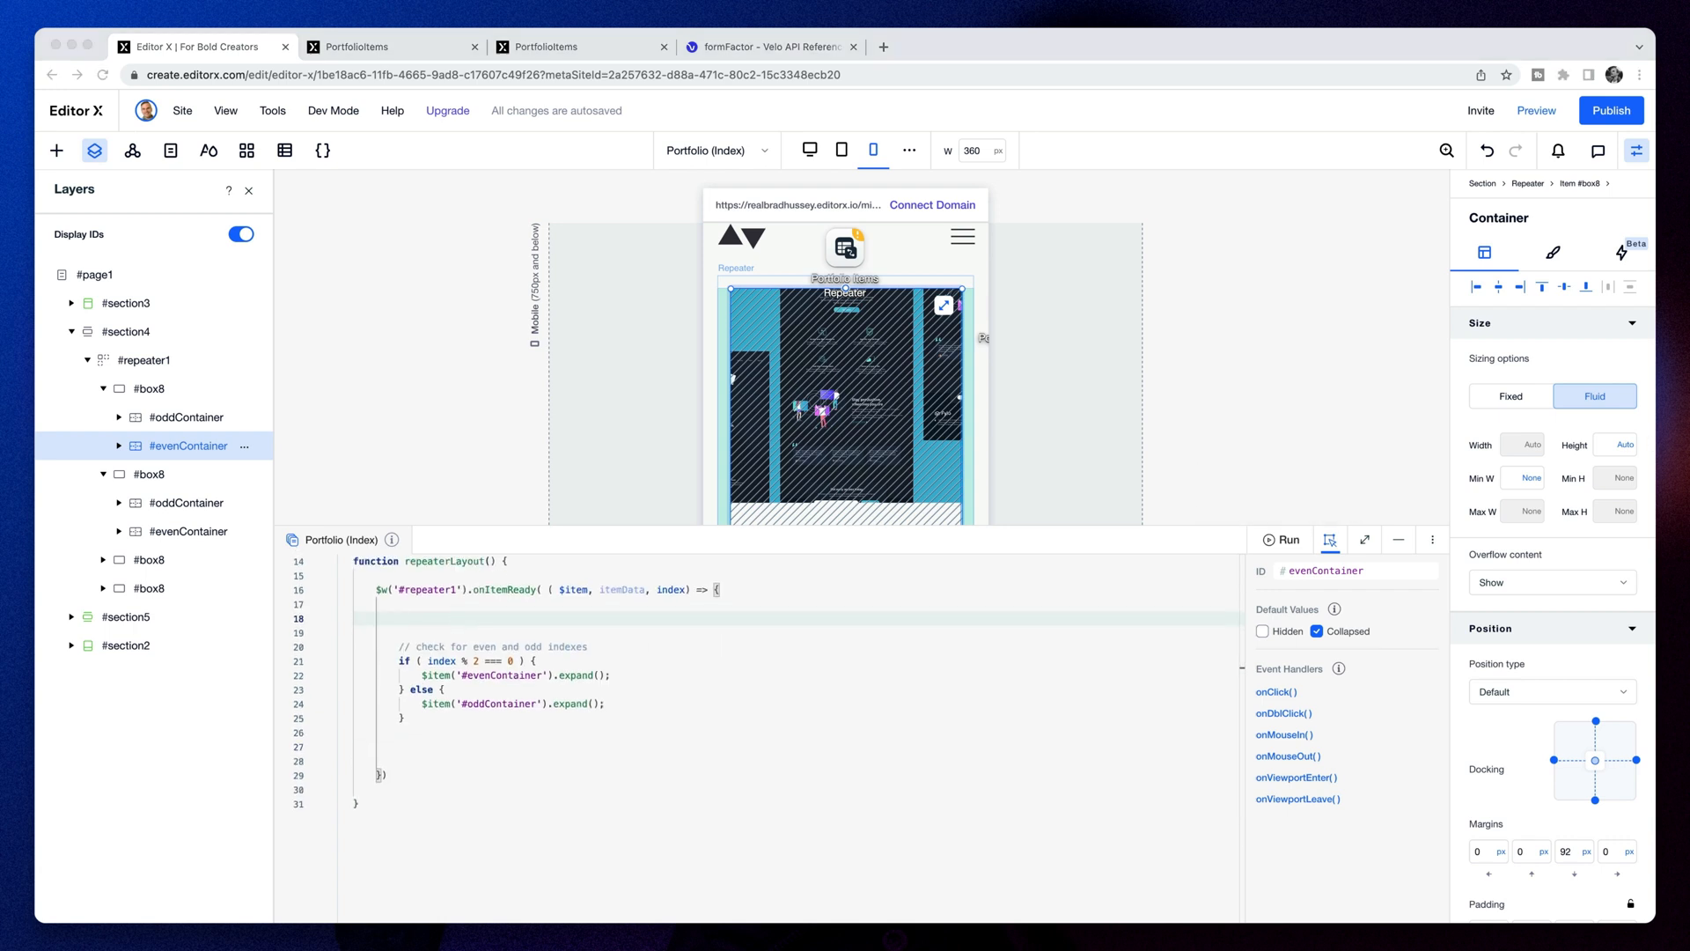
{"action": "left_click", "coordinate": [428, 622]}
{"action": "type", "text": "if ( formFactor != \"Mobile\" ) {"}
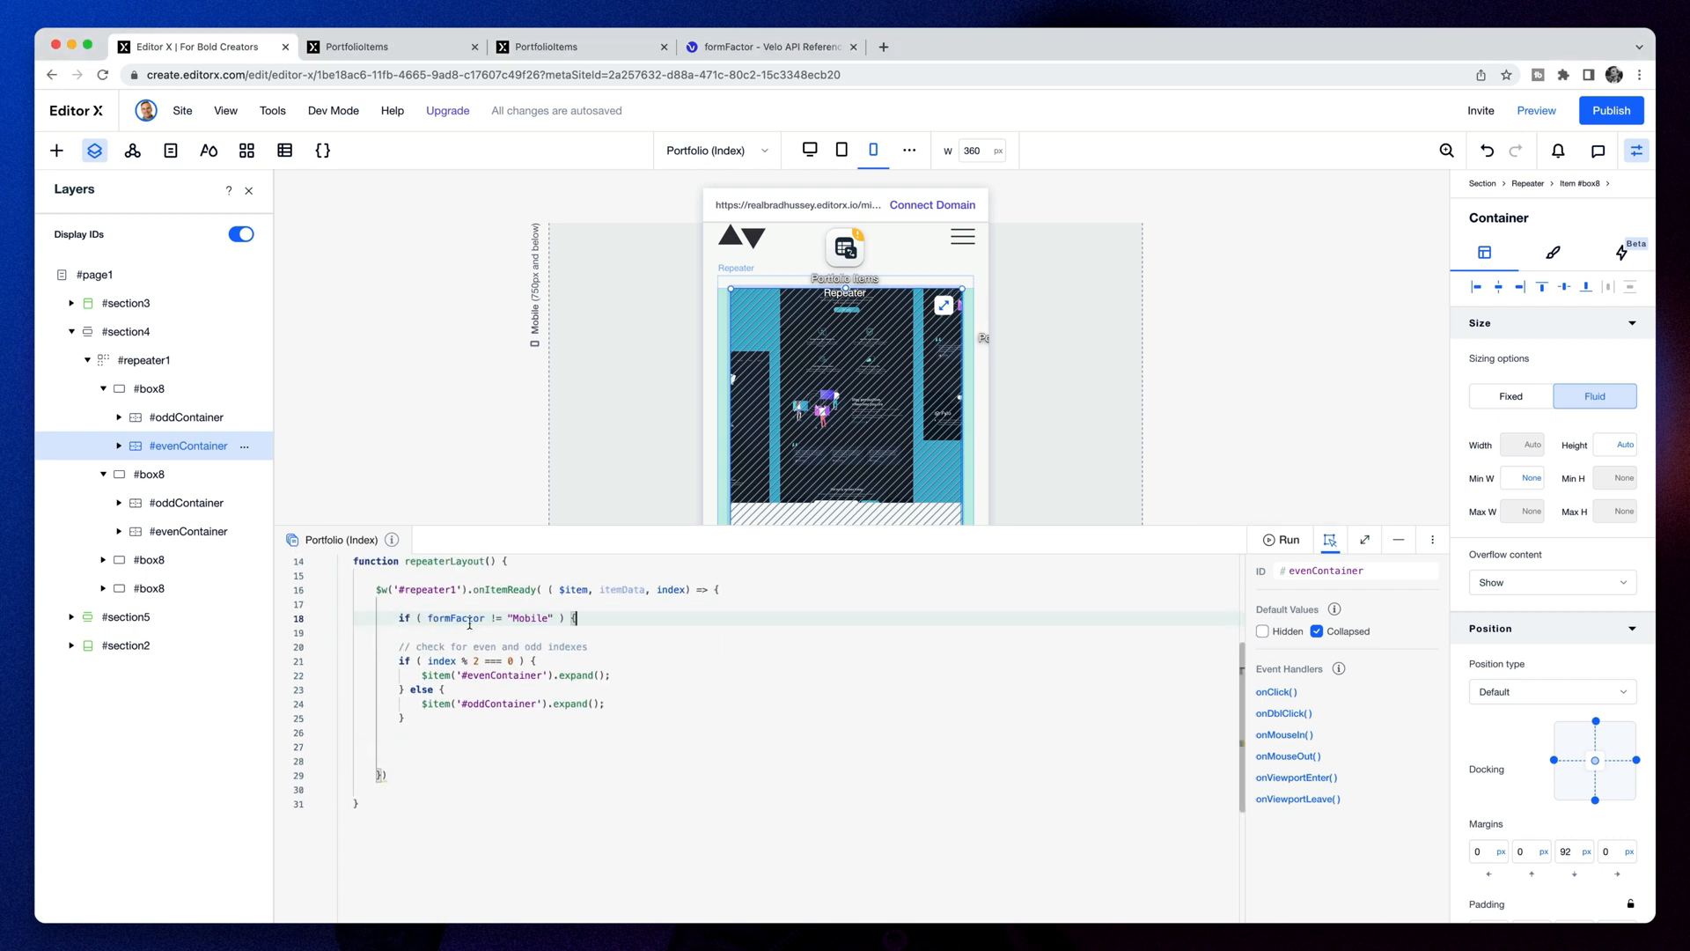
Indent the even/odd index check inside the formFactor condition and add the closing brace below it
{"action": "left_click", "coordinate": [497, 618]}
{"action": "scroll", "coordinate": [527, 625], "scroll_direction": "up", "scroll_amount": 1}
{"action": "left_click_drag", "start_coordinate": [399, 668], "coordinate": [440, 742]}
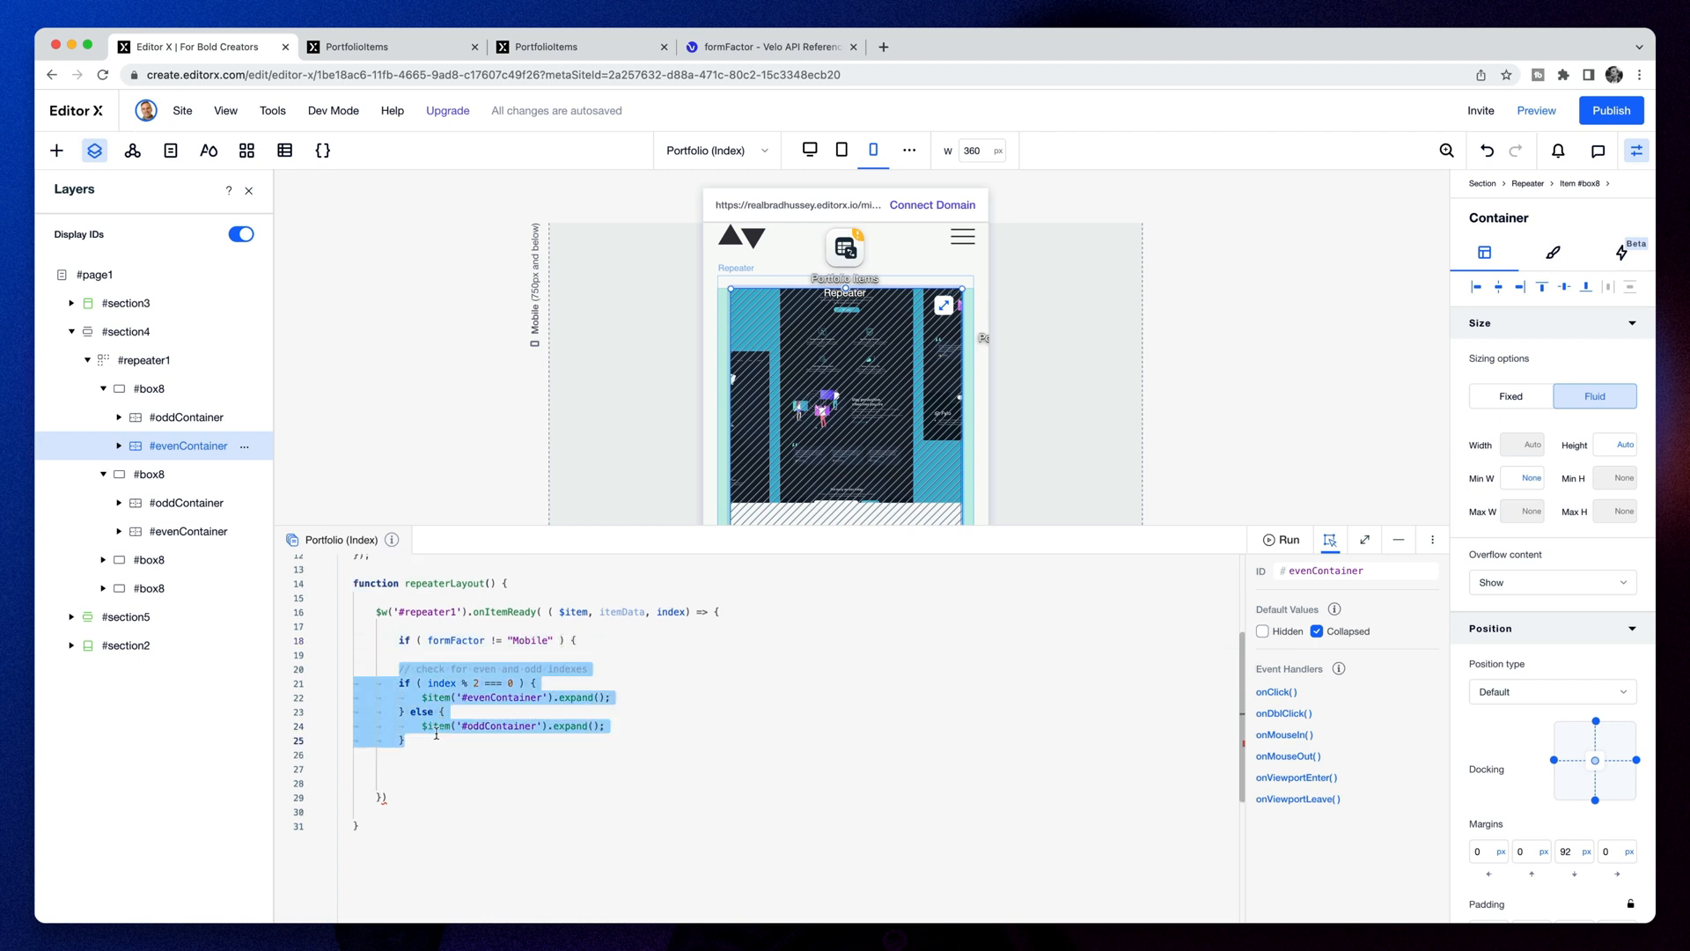
{"action": "key", "text": "Tab"}
{"action": "left_click", "coordinate": [418, 766]}
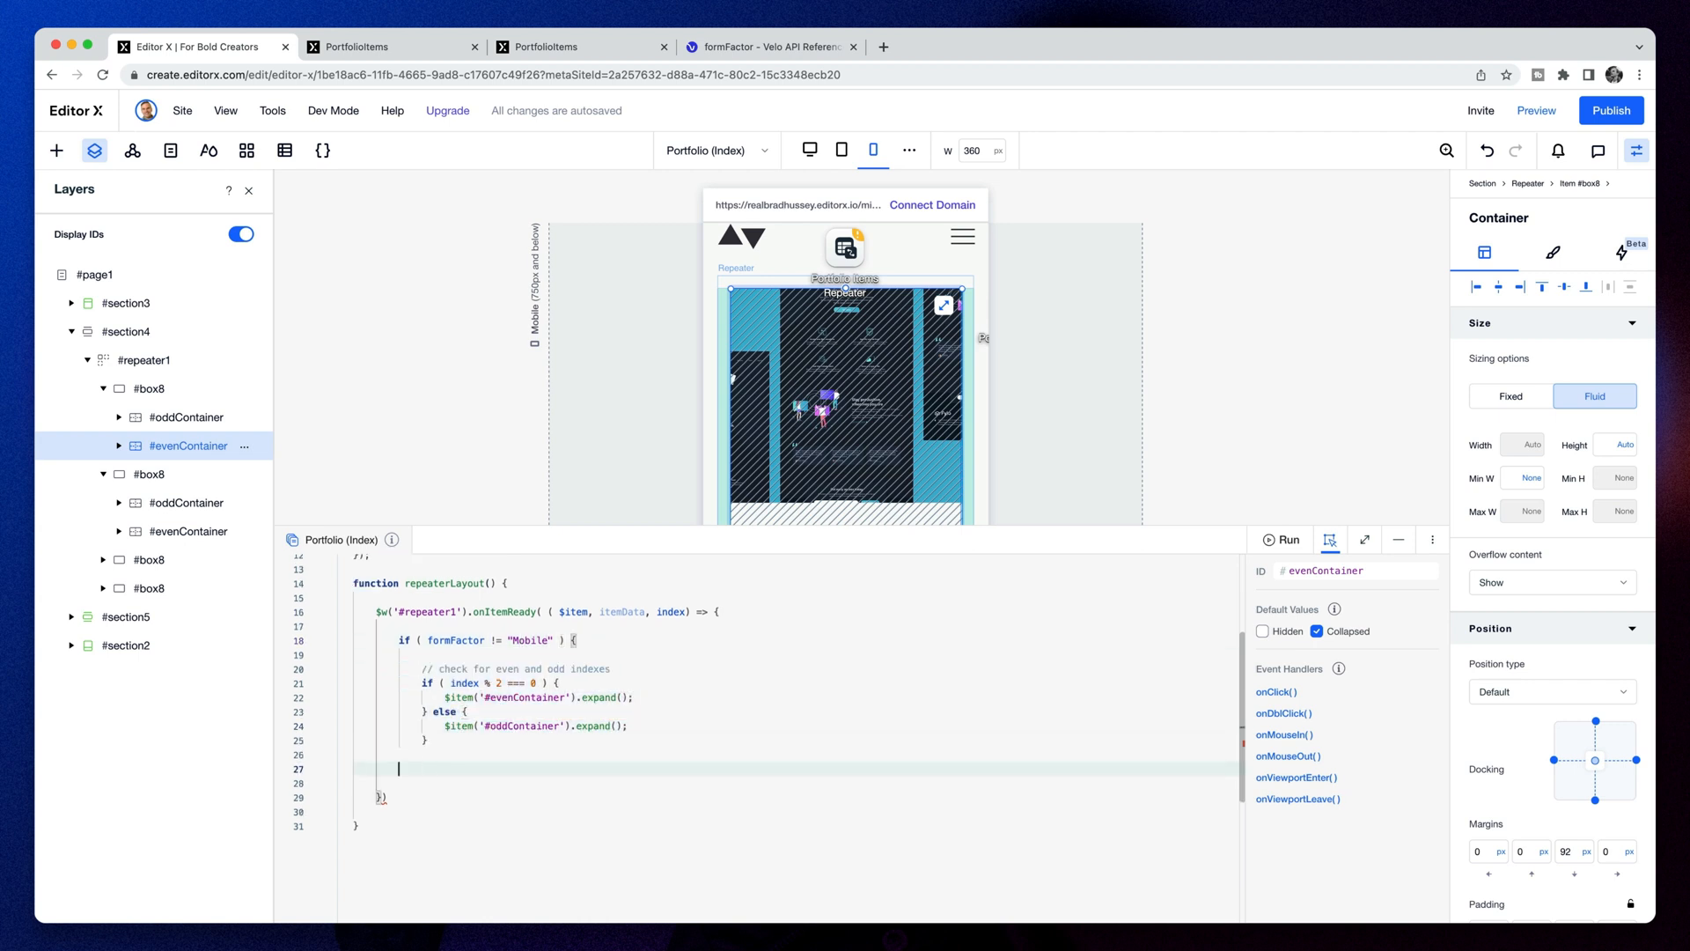
{"action": "type", "text": "}"}
Add an else branch to the formFactor condition containing a copy of "$item('#evenContainer').expand();"
{"action": "left_click_drag", "start_coordinate": [421, 666], "coordinate": [611, 734]}
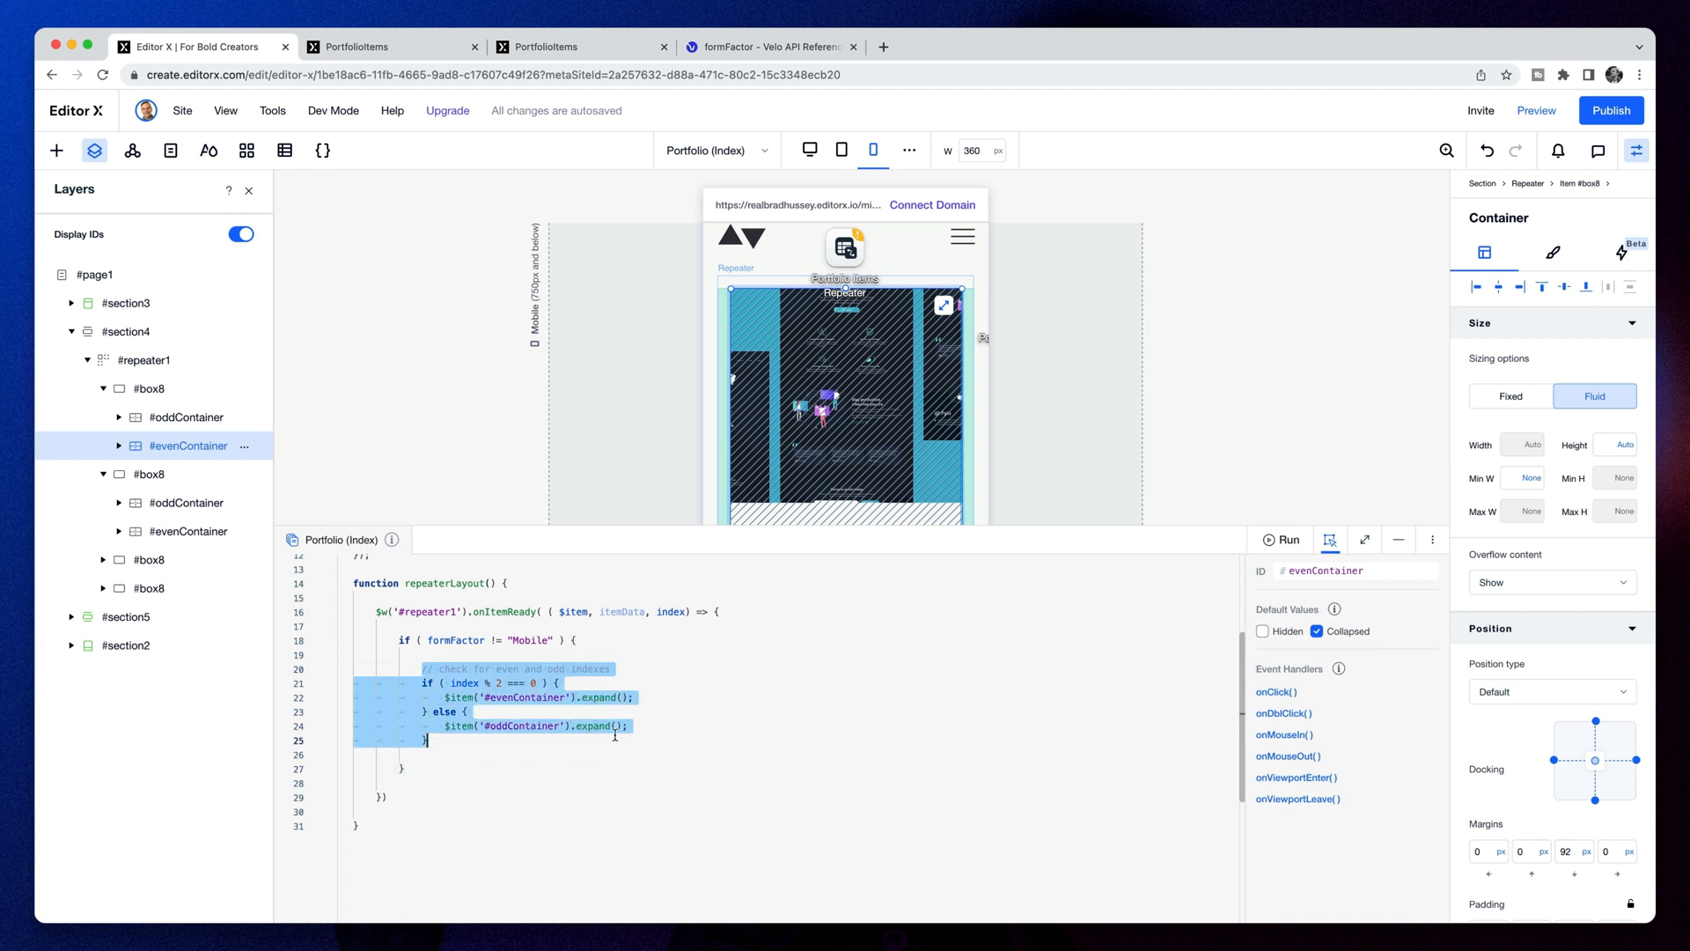
{"action": "left_click", "coordinate": [492, 770]}
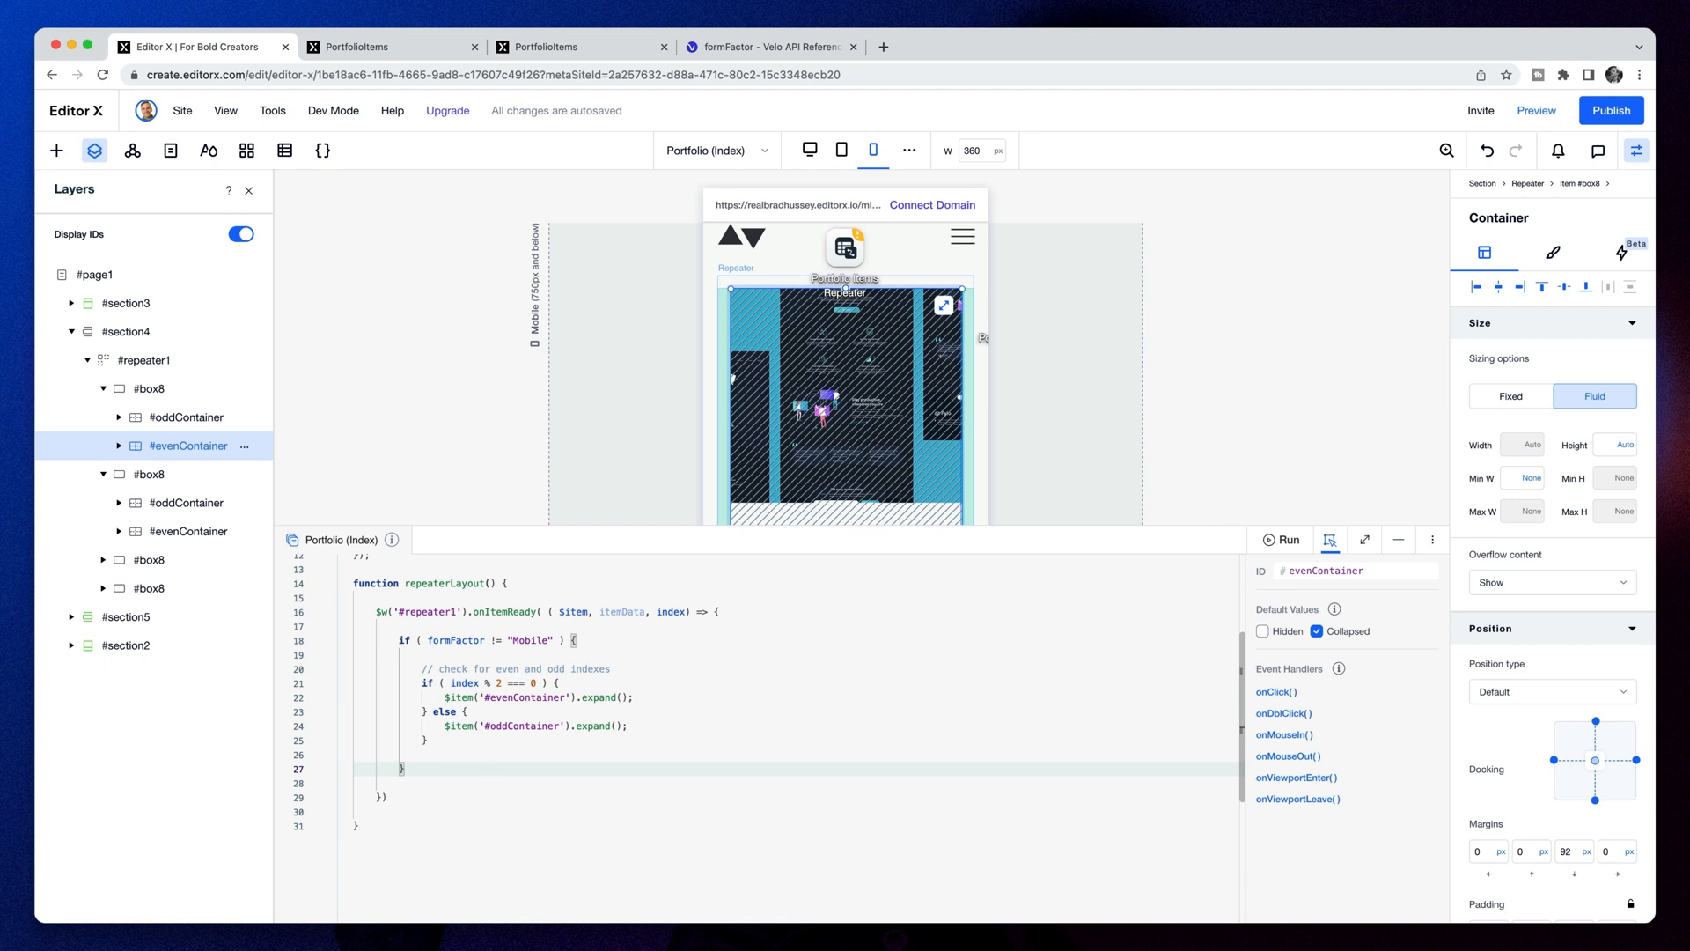
{"action": "type", "text": "else {"}
{"action": "key", "text": "Return"}
{"action": "left_click_drag", "start_coordinate": [444, 676], "coordinate": [644, 674]}
{"action": "key", "text": "ctrl+c"}
{"action": "left_click", "coordinate": [450, 760]}
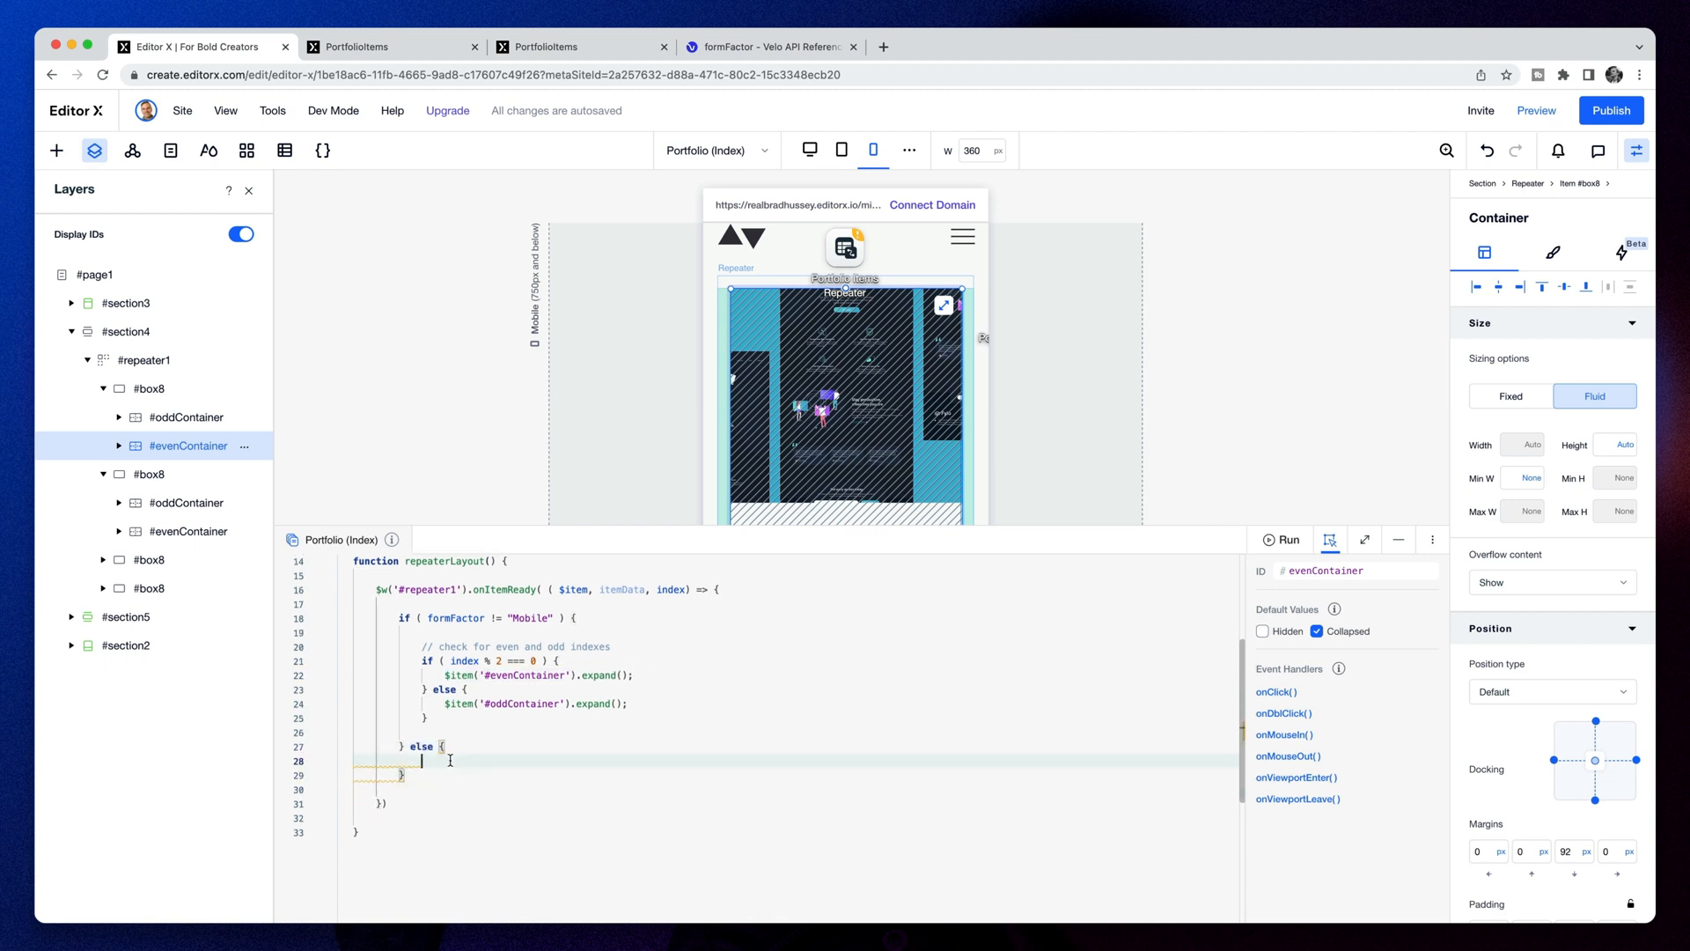
{"action": "key", "text": "ctrl+v"}
{"action": "double_click", "coordinate": [581, 760]}
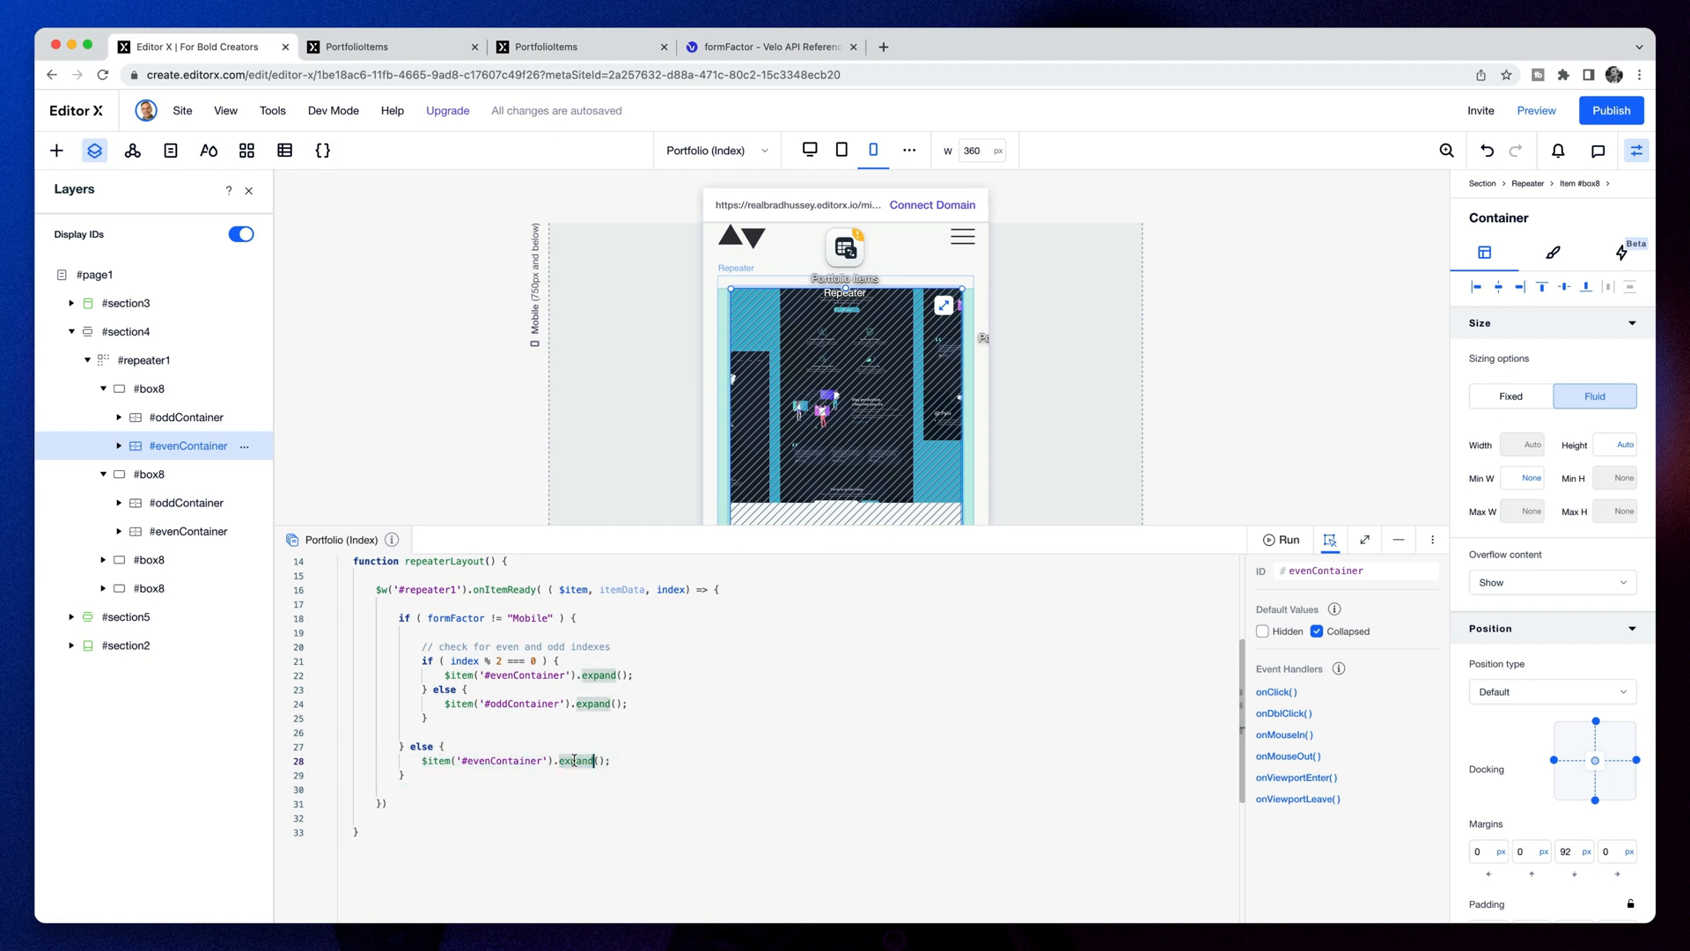
{"action": "left_click", "coordinate": [615, 763]}
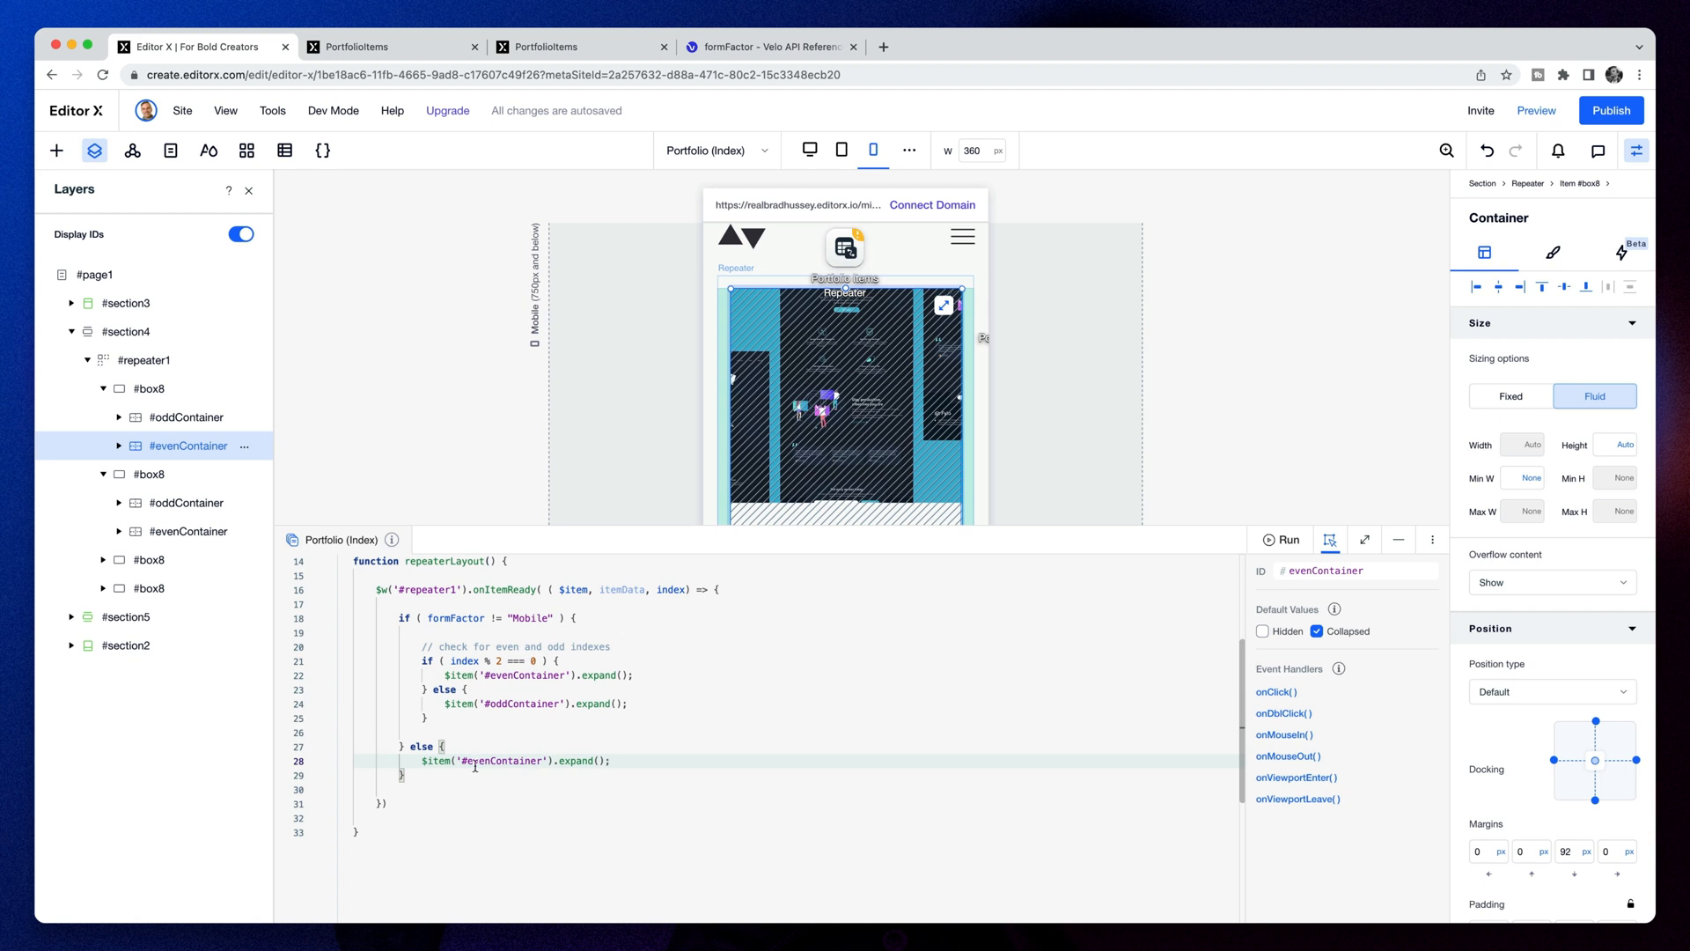
Compare the else branch's evenContainer line with the oddContainer line and check oddContainer's default values and mobile layout
{"action": "left_click", "coordinate": [516, 760]}
{"action": "left_click_drag", "start_coordinate": [620, 762], "coordinate": [513, 762]}
{"action": "left_click", "coordinate": [511, 762]}
{"action": "left_click_drag", "start_coordinate": [447, 707], "coordinate": [612, 710]}
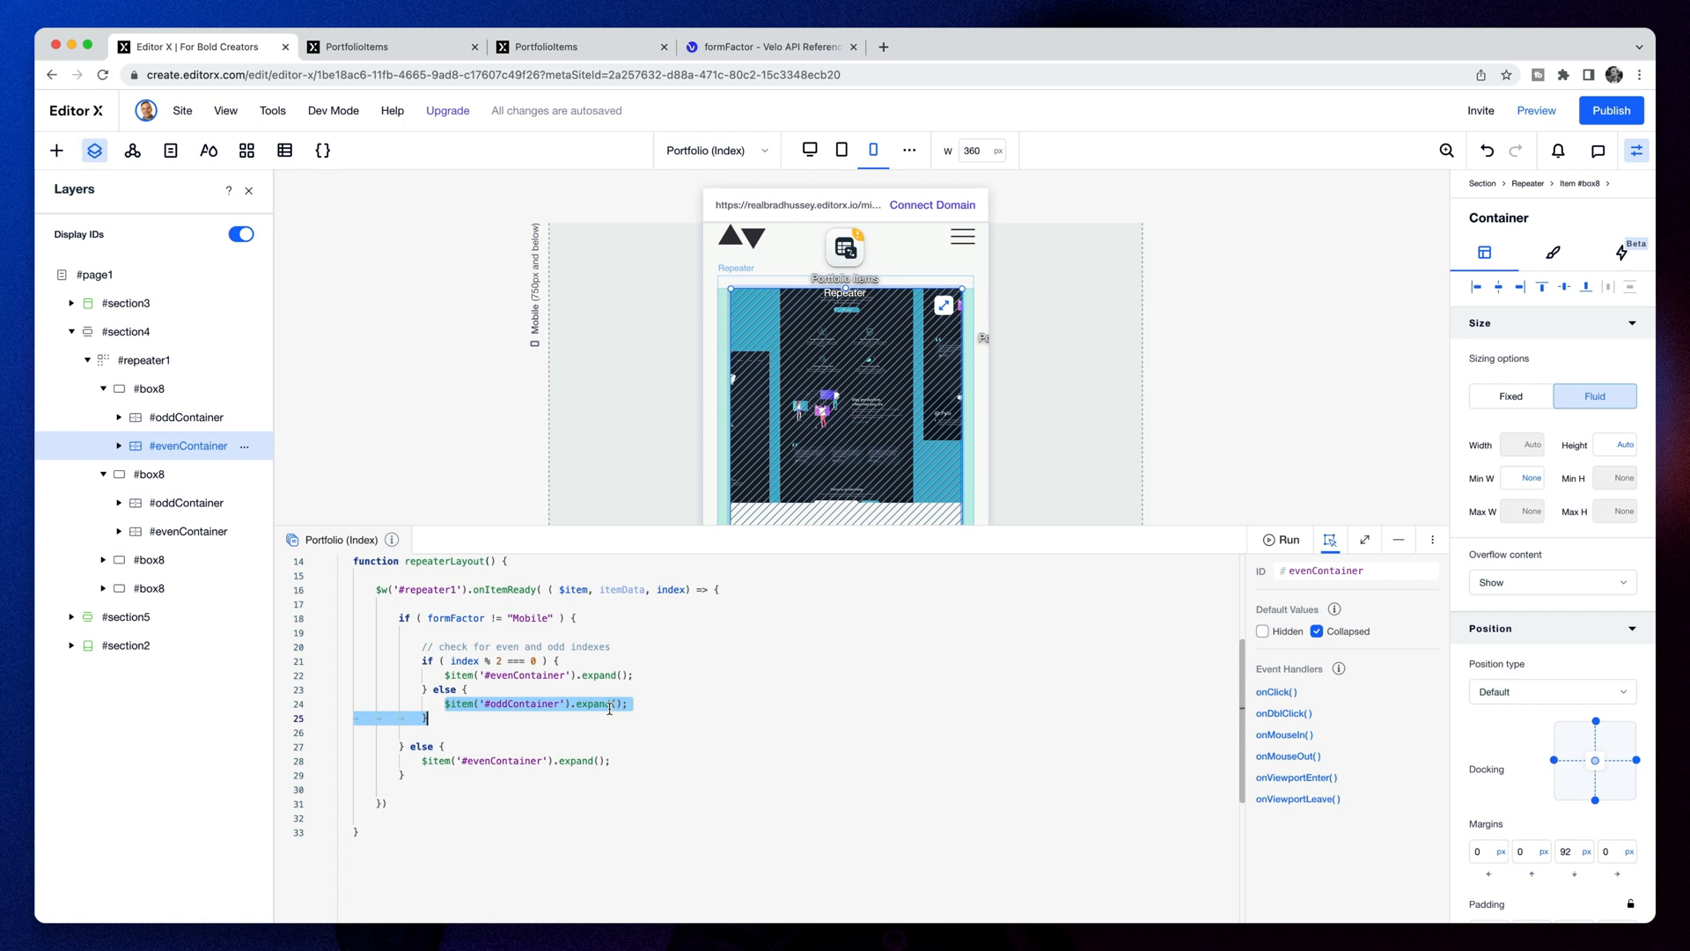
{"action": "left_click", "coordinate": [187, 418]}
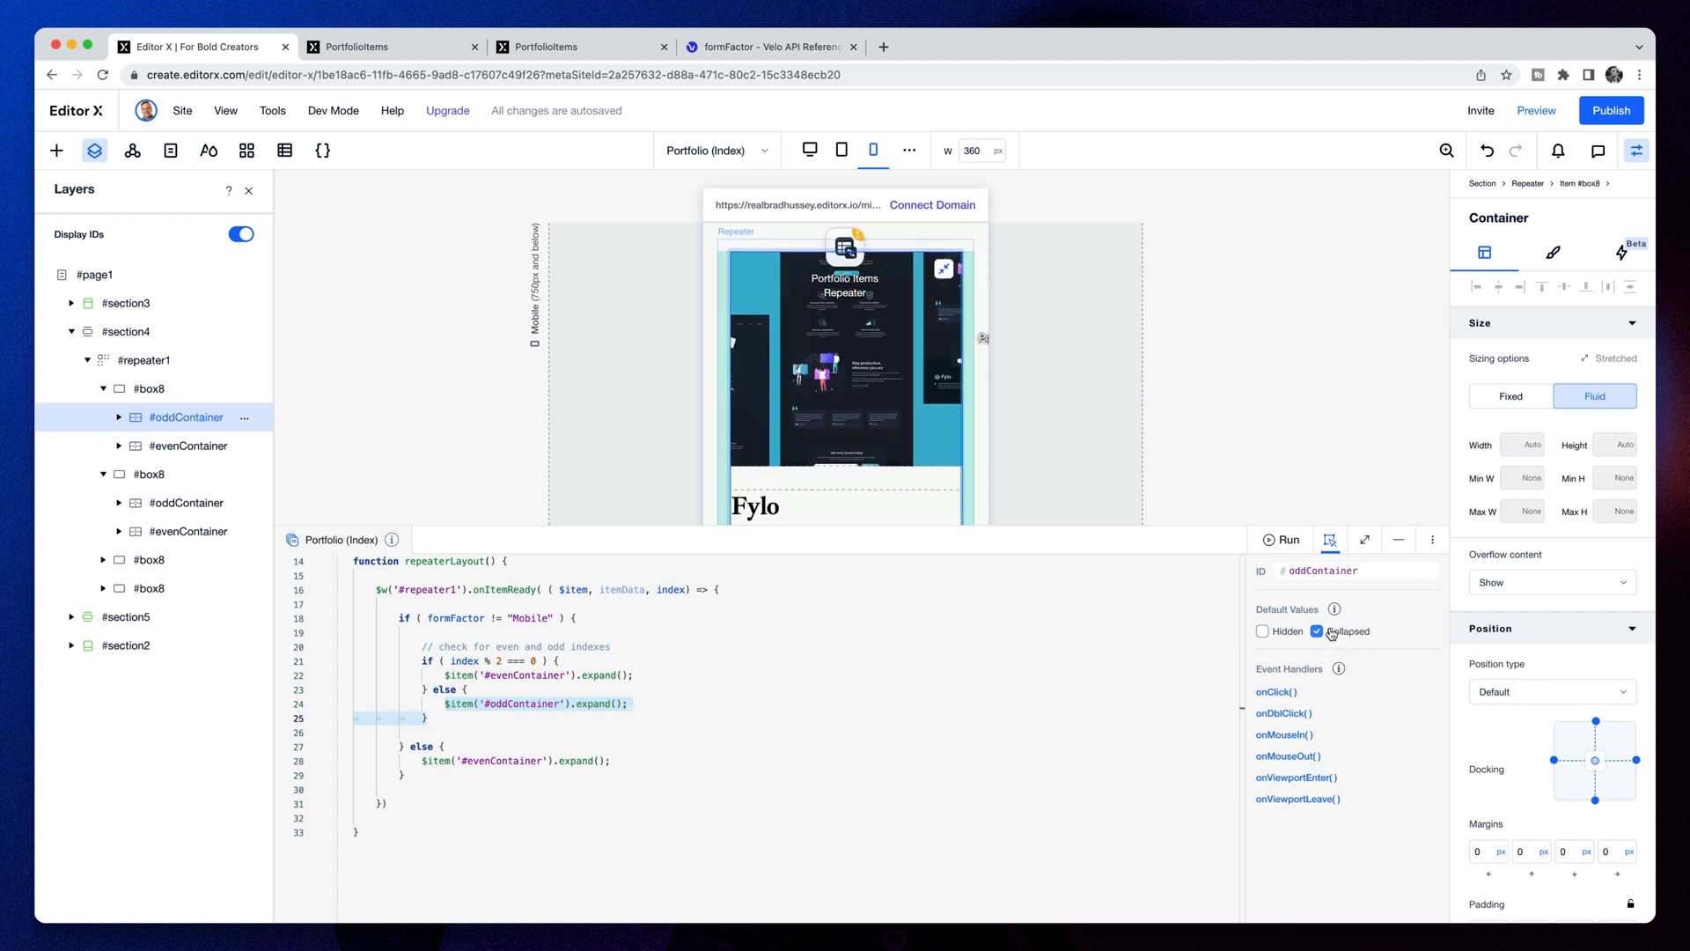
{"action": "scroll", "coordinate": [717, 732], "scroll_direction": "up", "scroll_amount": 3}
{"action": "scroll", "coordinate": [717, 731], "scroll_direction": "down", "scroll_amount": 4}
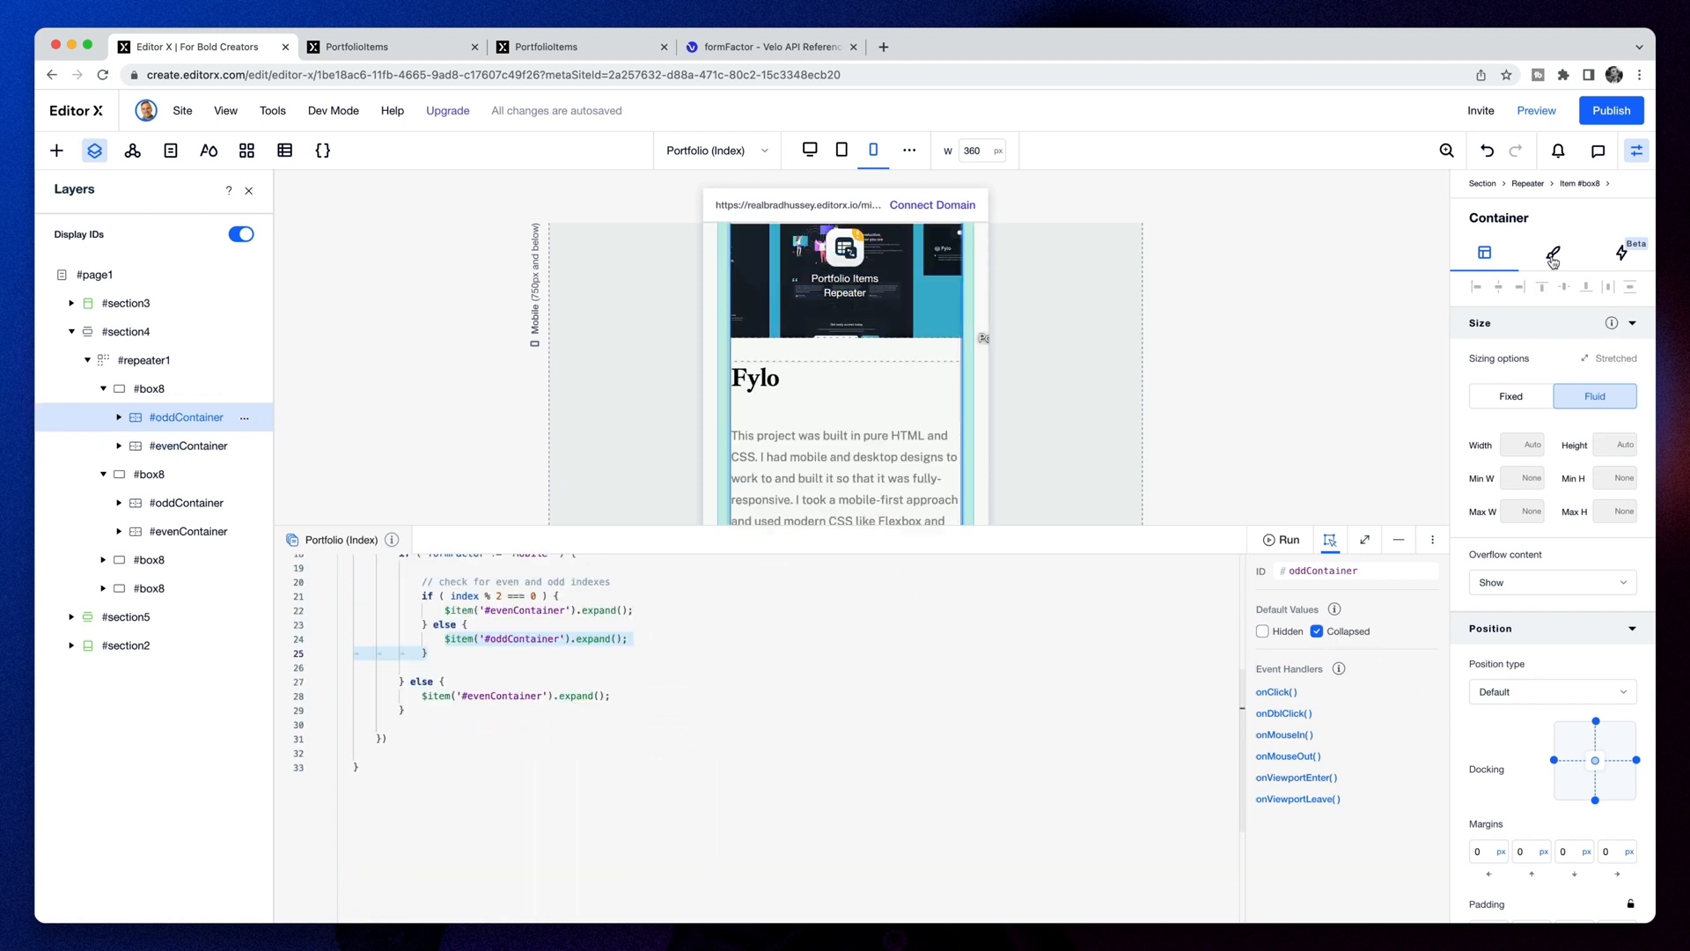
Publish the site and open the live site's Portfolio page
{"action": "left_click", "coordinate": [1616, 121]}
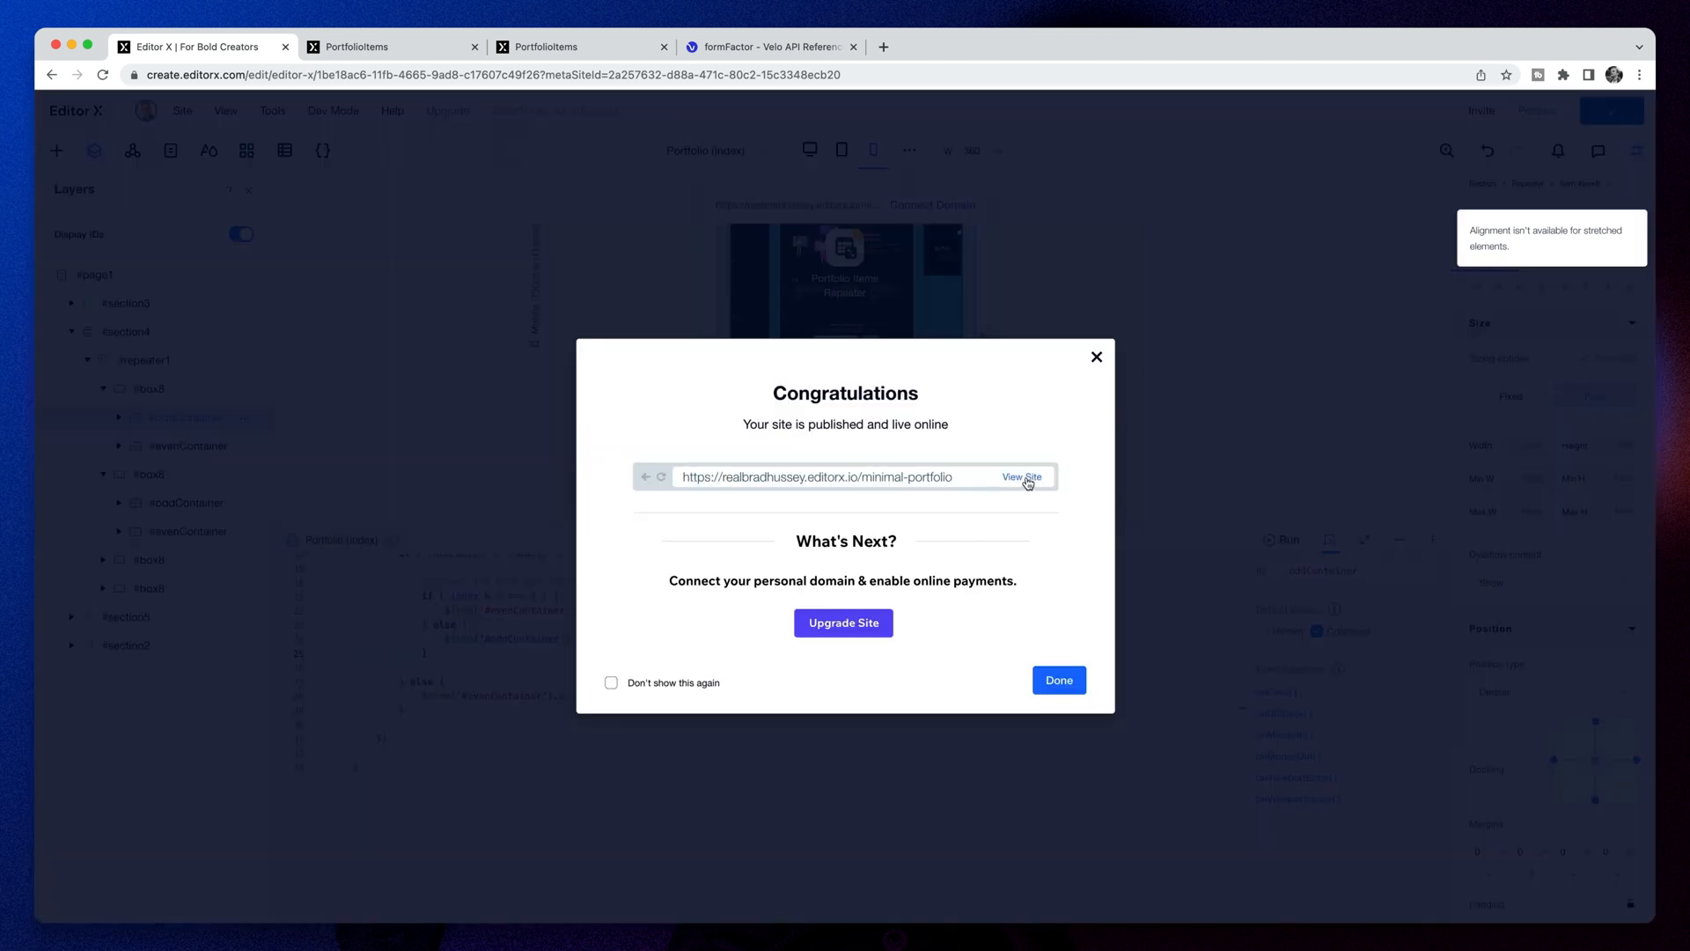
{"action": "left_click", "coordinate": [1026, 478]}
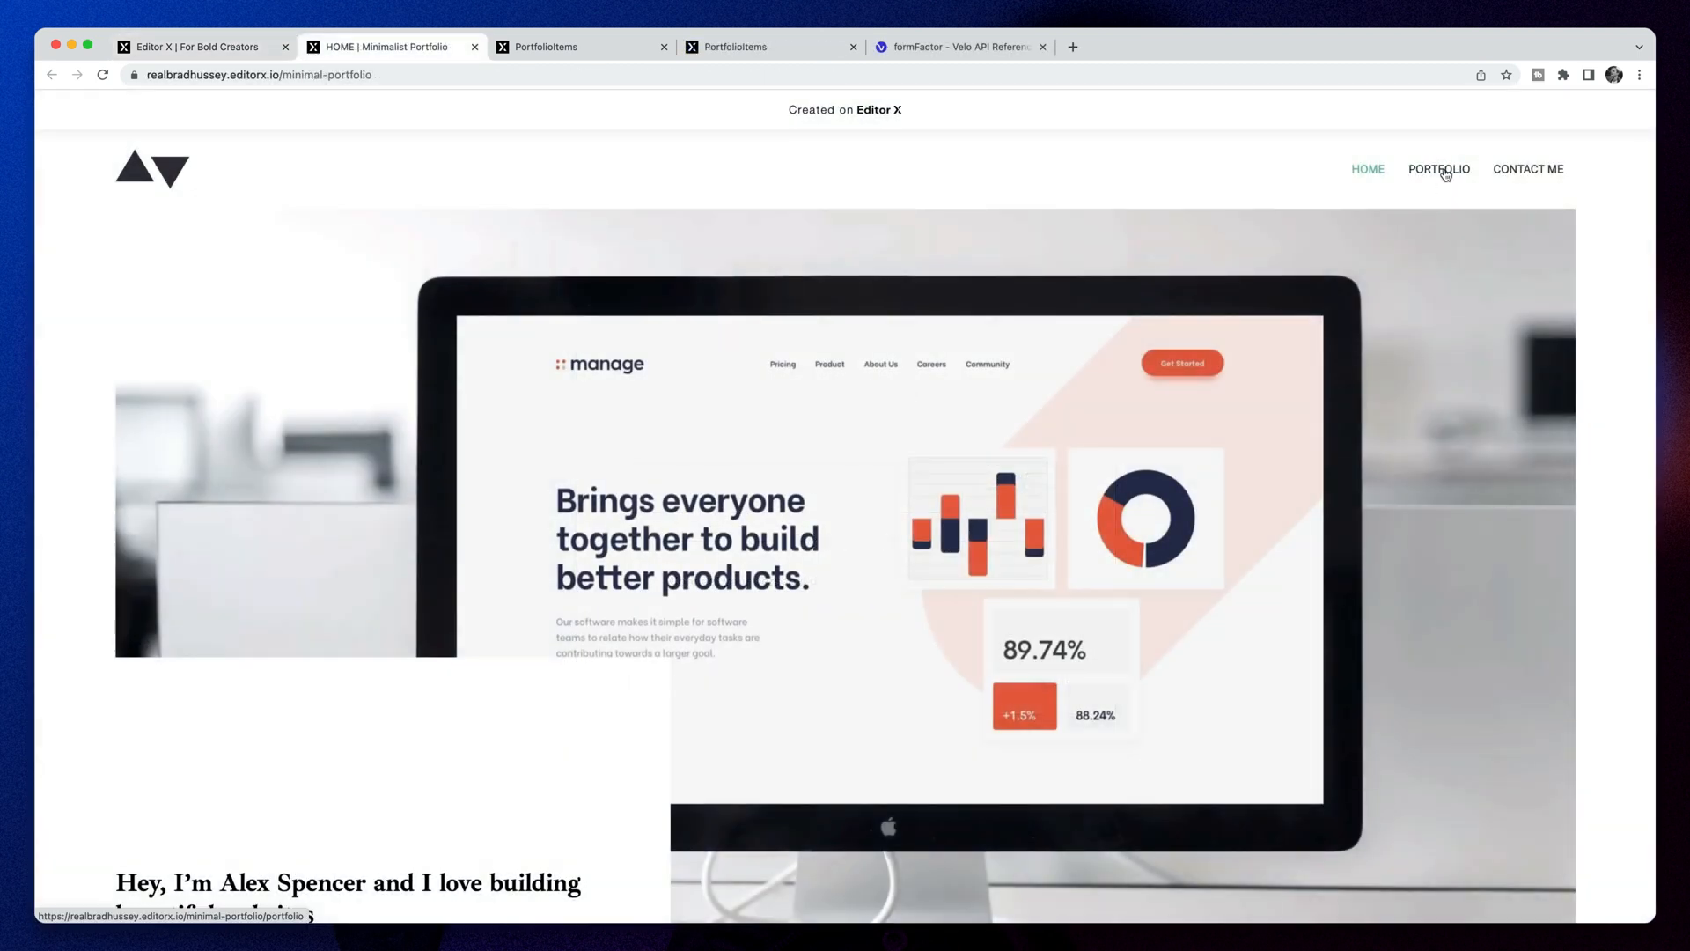
{"action": "left_click", "coordinate": [1439, 170]}
Examine the order of image and text for each project on the live Portfolio page at wide and narrow window widths
{"action": "scroll", "coordinate": [1395, 304], "scroll_direction": "down", "scroll_amount": 4}
{"action": "scroll", "coordinate": [1385, 442], "scroll_direction": "up", "scroll_amount": 5}
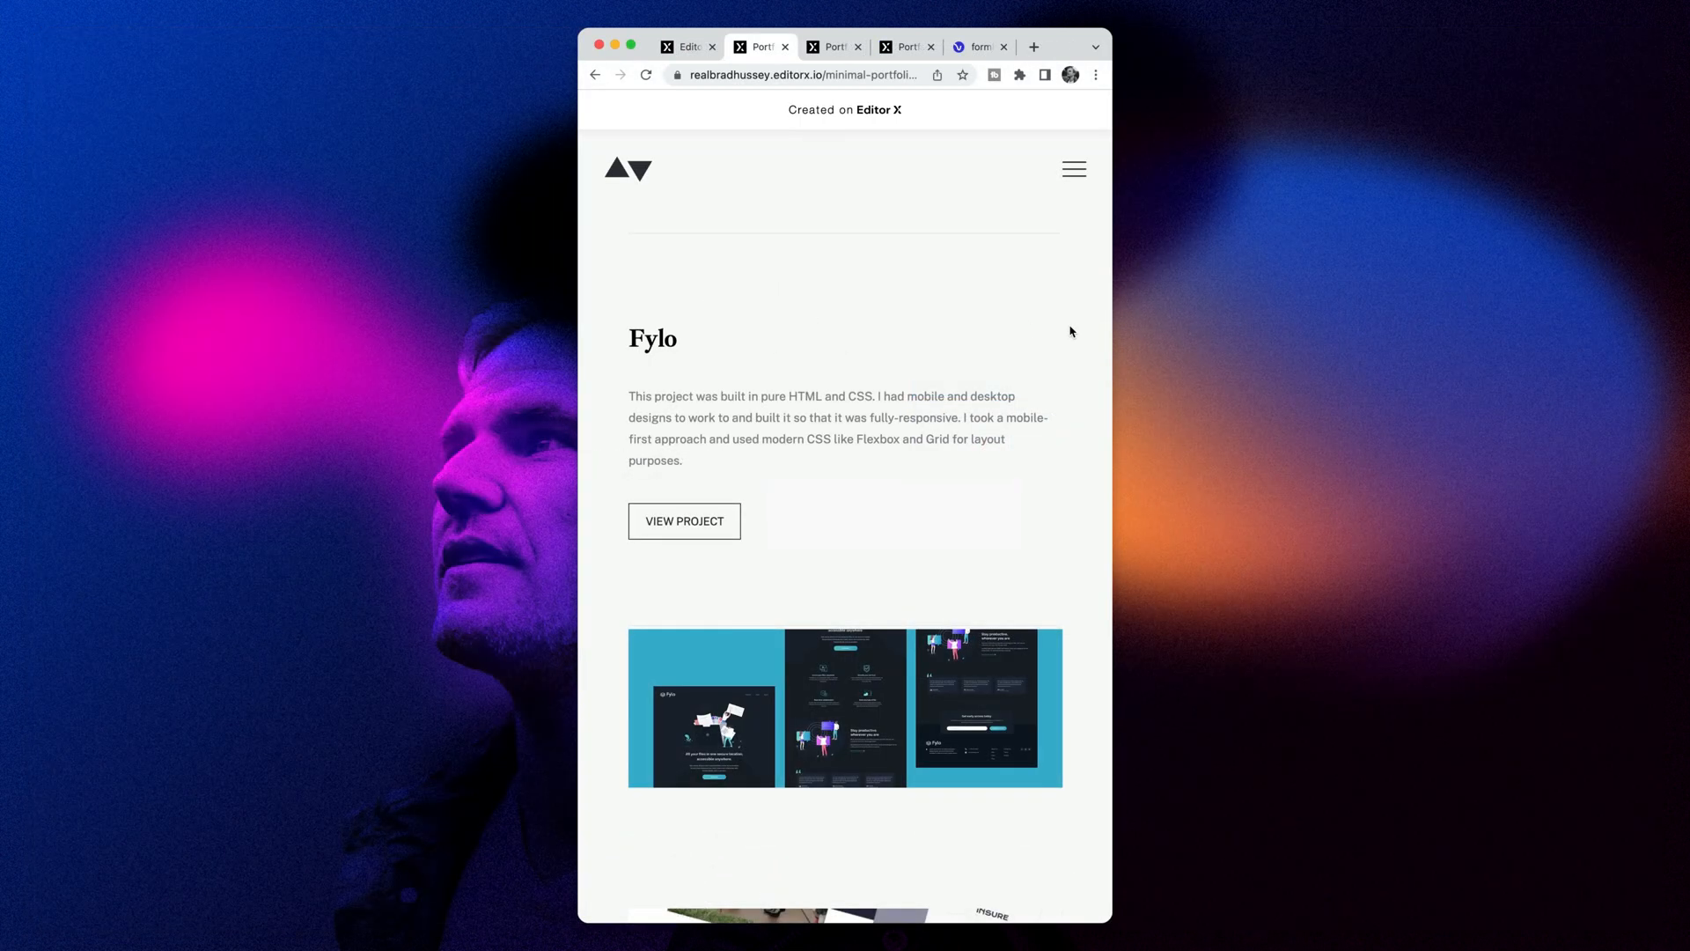
{"action": "scroll", "coordinate": [1060, 343], "scroll_direction": "down", "scroll_amount": 5}
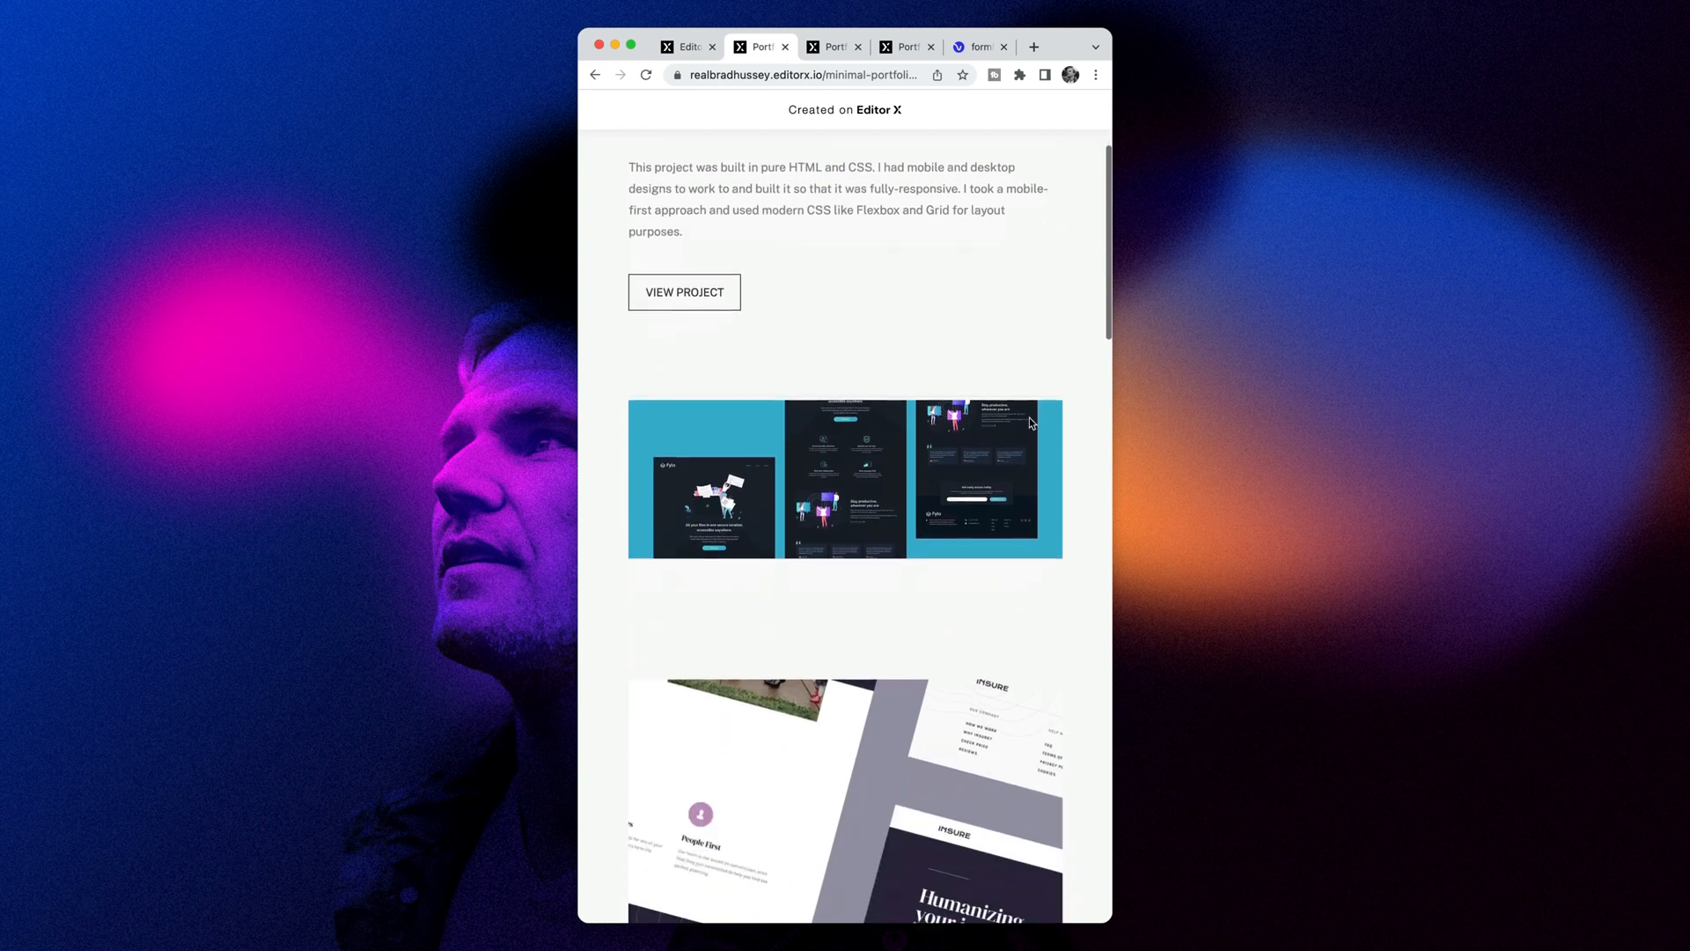
{"action": "scroll", "coordinate": [1028, 451], "scroll_direction": "down", "scroll_amount": 8}
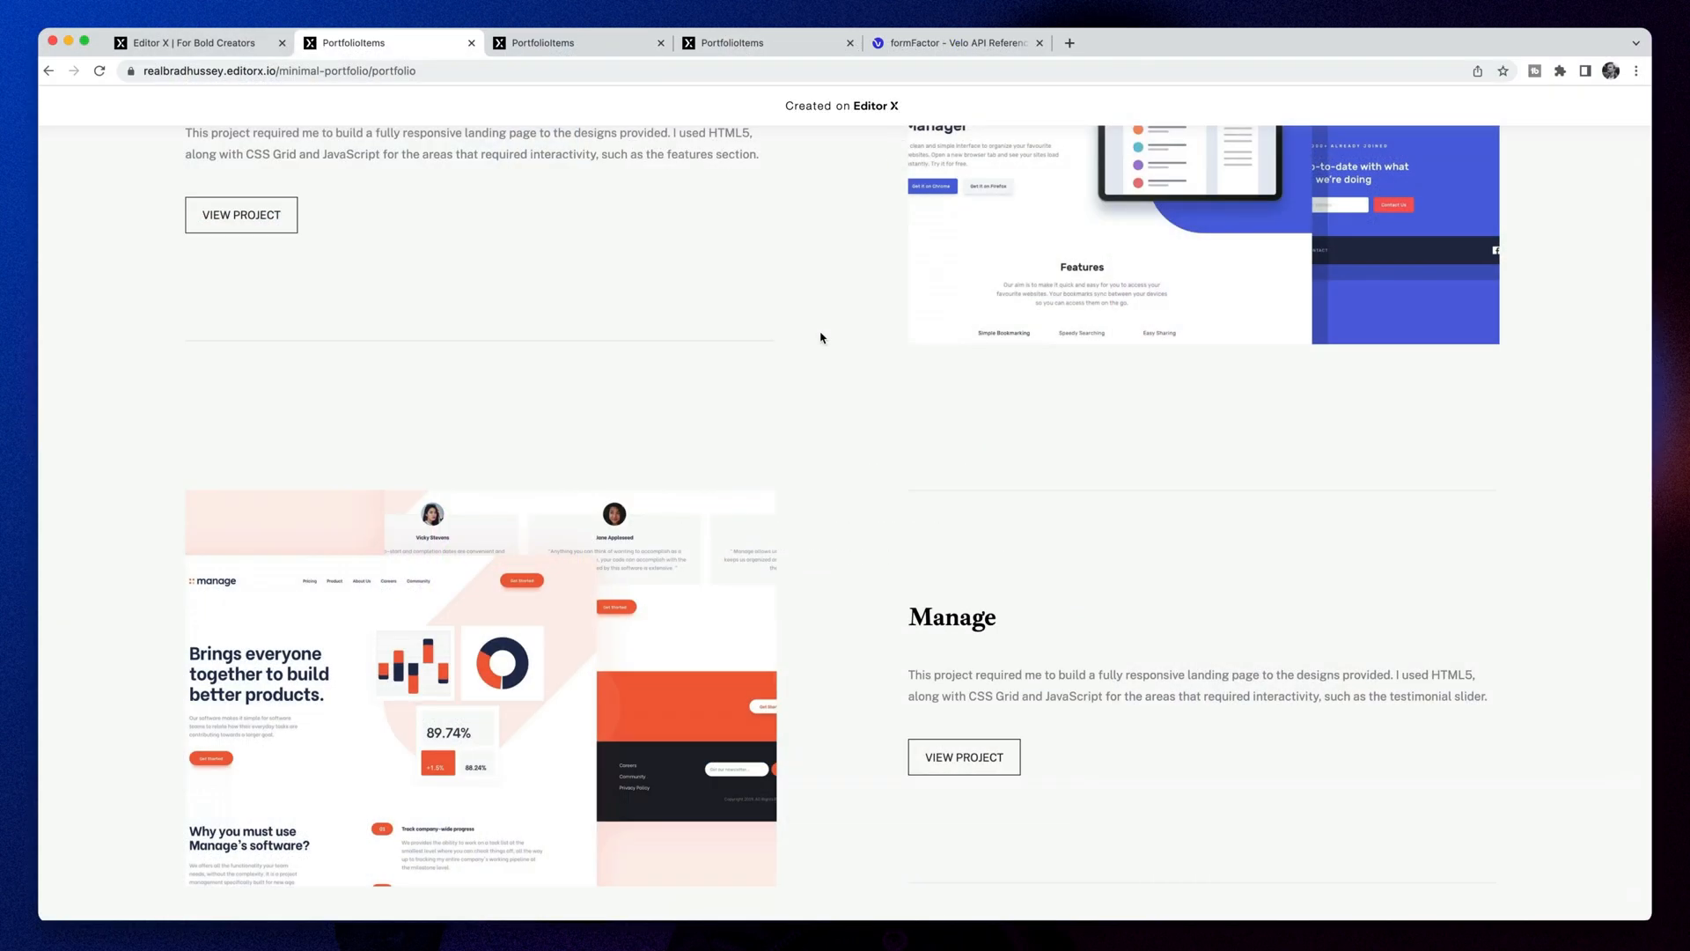
Switch to Safari and set the live Portfolio page's user agent to Safari — iOS 14.0 — iPhone
{"action": "key", "text": "super+Tab"}
{"action": "key", "text": "super+Tab"}
{"action": "key", "text": "super+Tab"}
{"action": "key", "text": "super+Tab"}
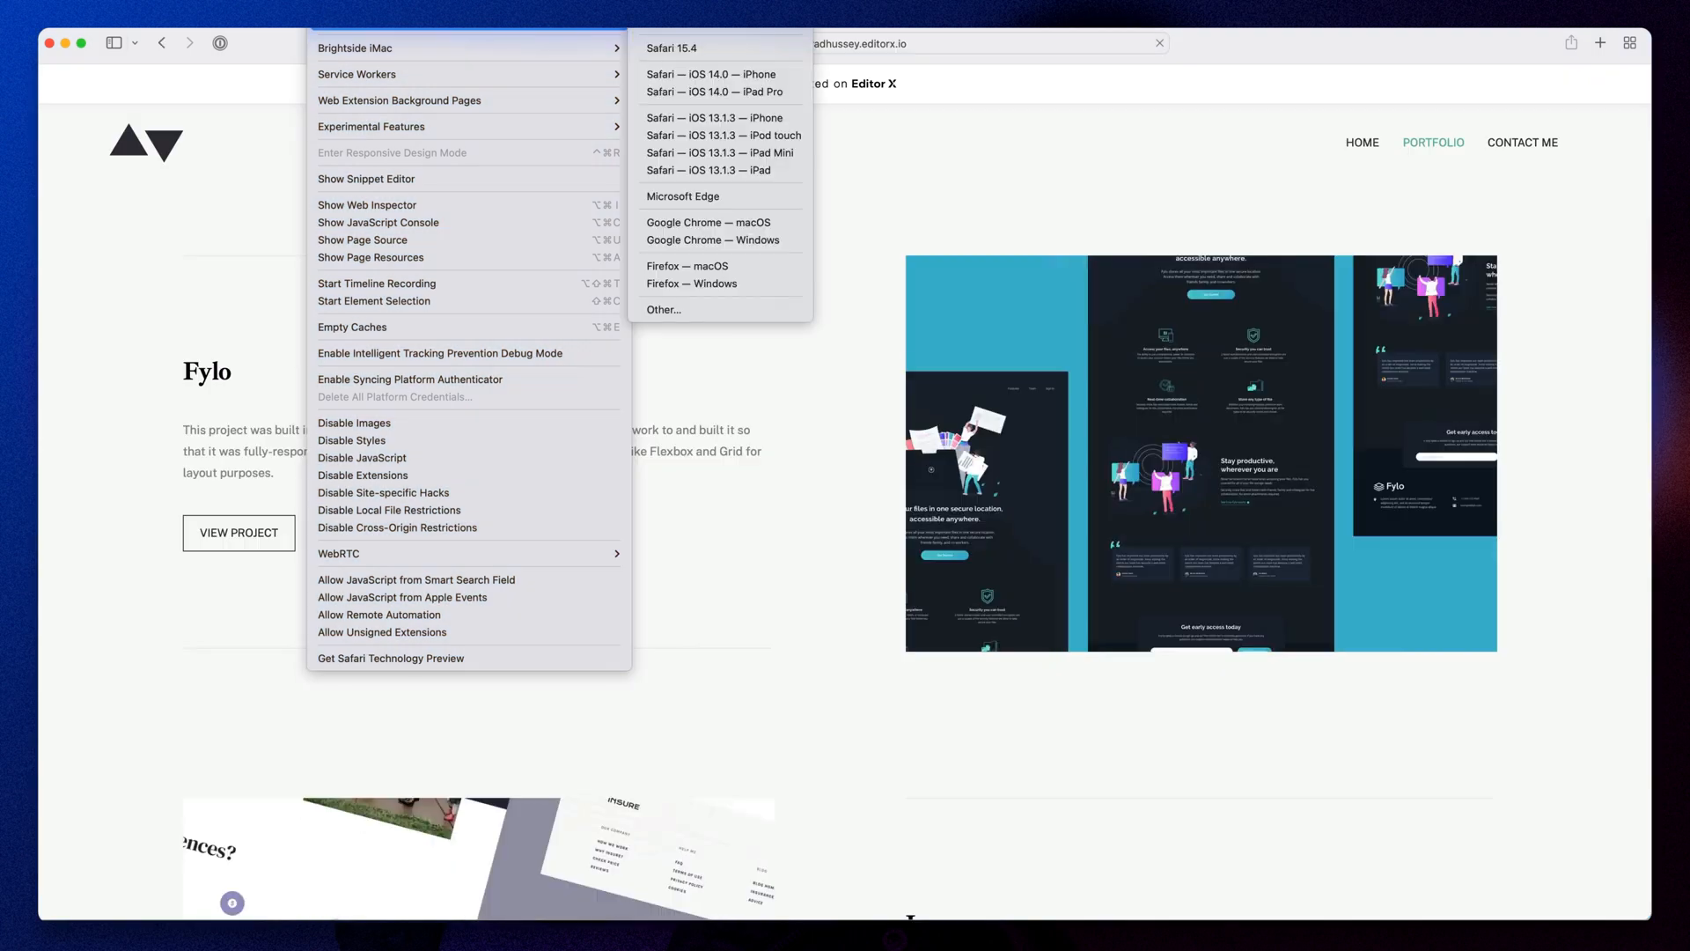
{"action": "left_click", "coordinate": [713, 74]}
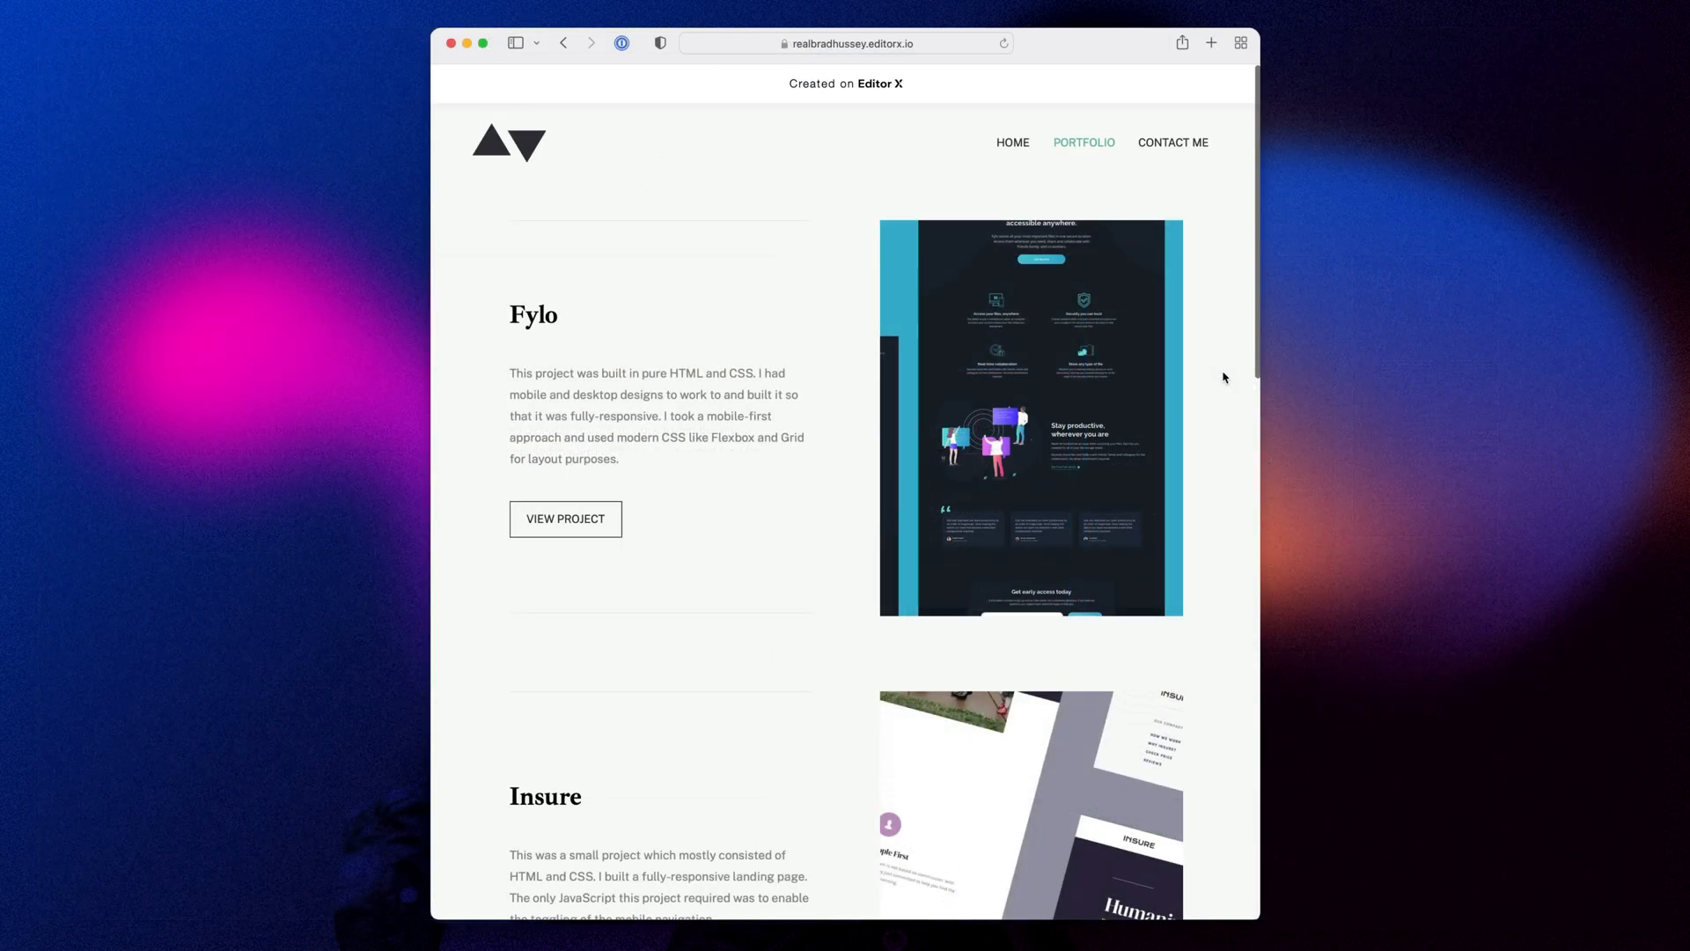
Examine the image and text placement of every project on the Portfolio page under the iPhone user agent
{"action": "scroll", "coordinate": [1224, 376], "scroll_direction": "down", "scroll_amount": 3}
{"action": "scroll", "coordinate": [1224, 377], "scroll_direction": "down", "scroll_amount": 10}
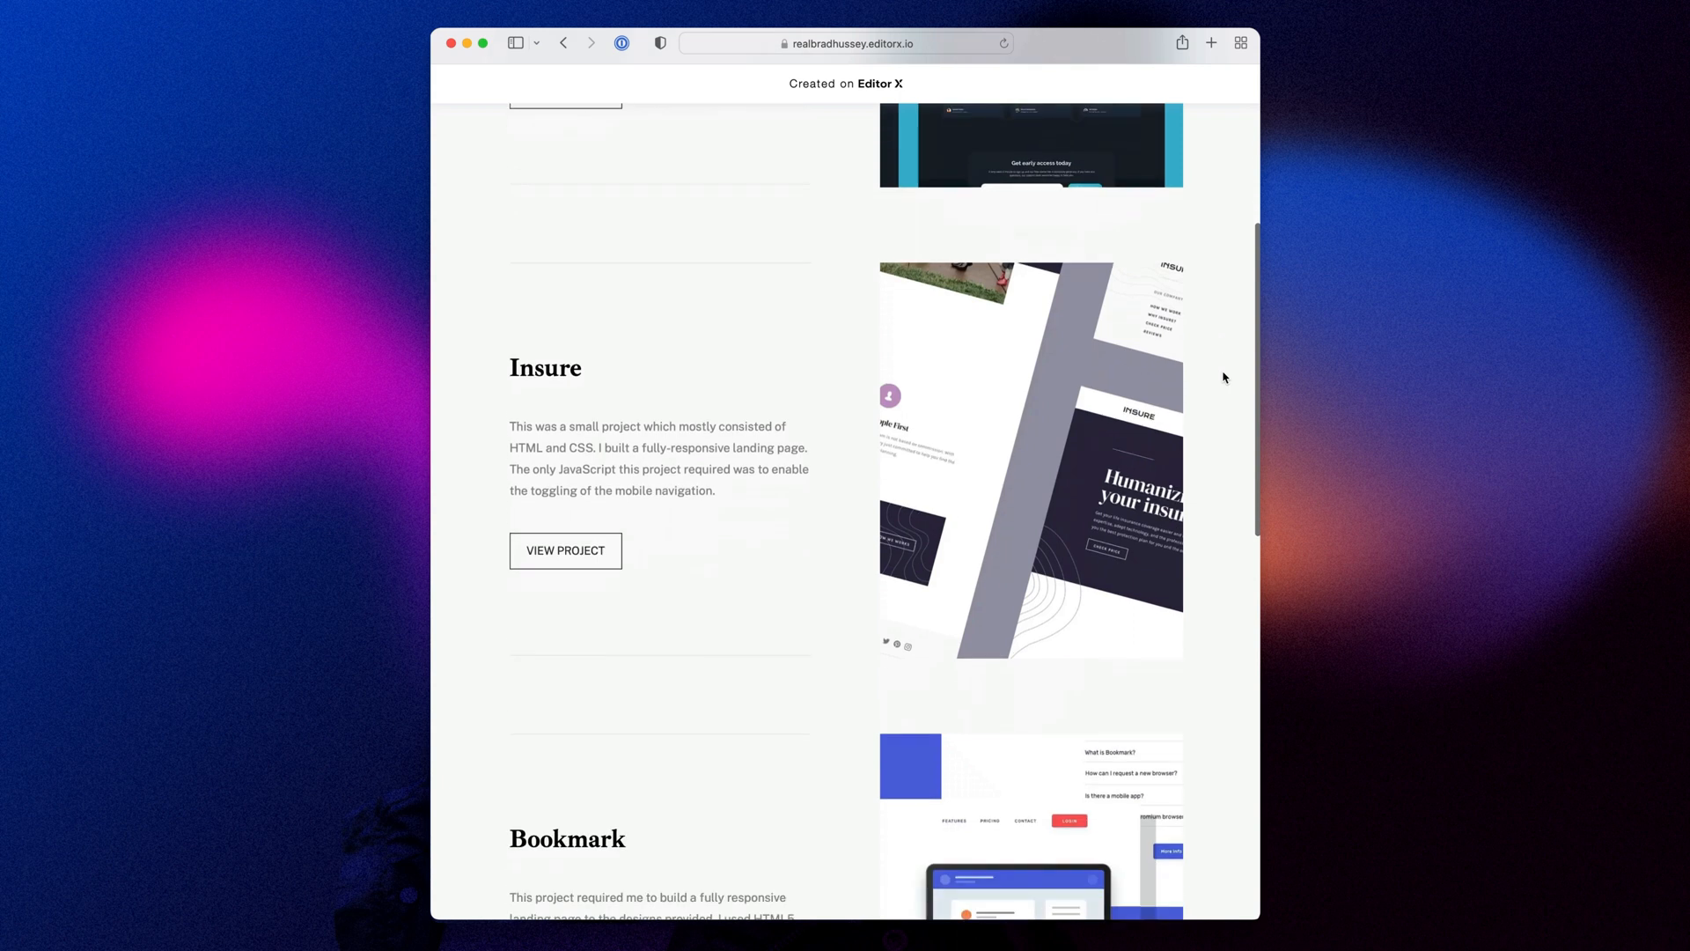
{"action": "scroll", "coordinate": [1230, 377], "scroll_direction": "down", "scroll_amount": 5}
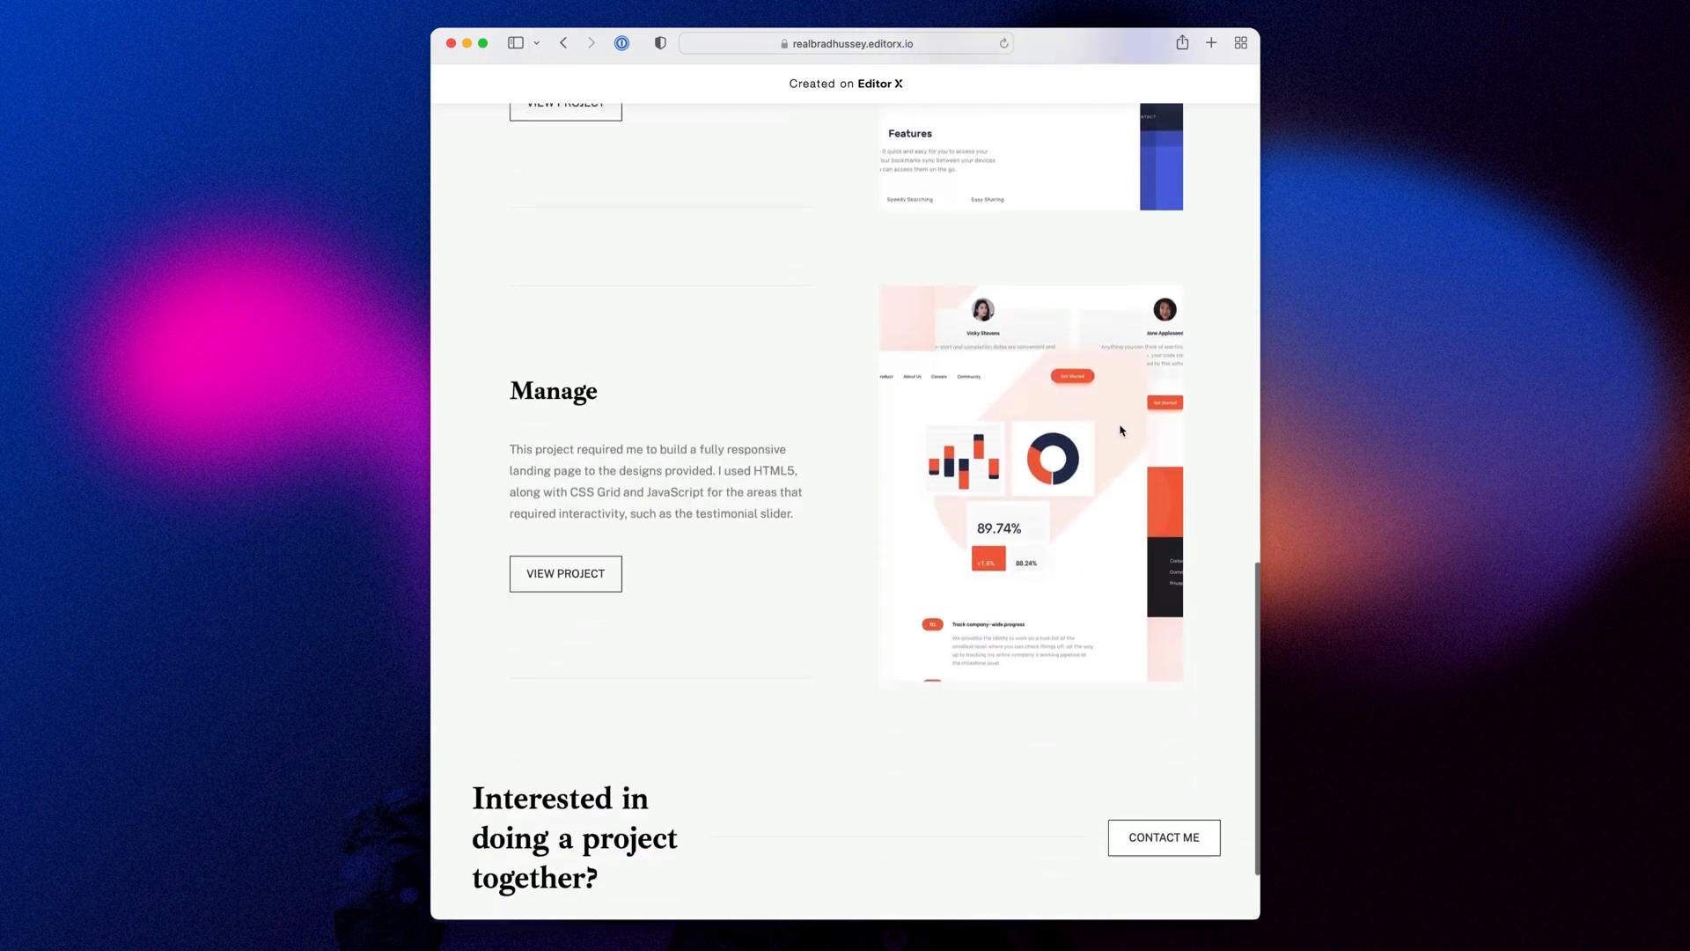
{"action": "scroll", "coordinate": [1122, 430], "scroll_direction": "up", "scroll_amount": 15}
Recheck the image and text placement from Fylo down to Manage on the updated Portfolio page in Safari
{"action": "key", "text": "super+Tab"}
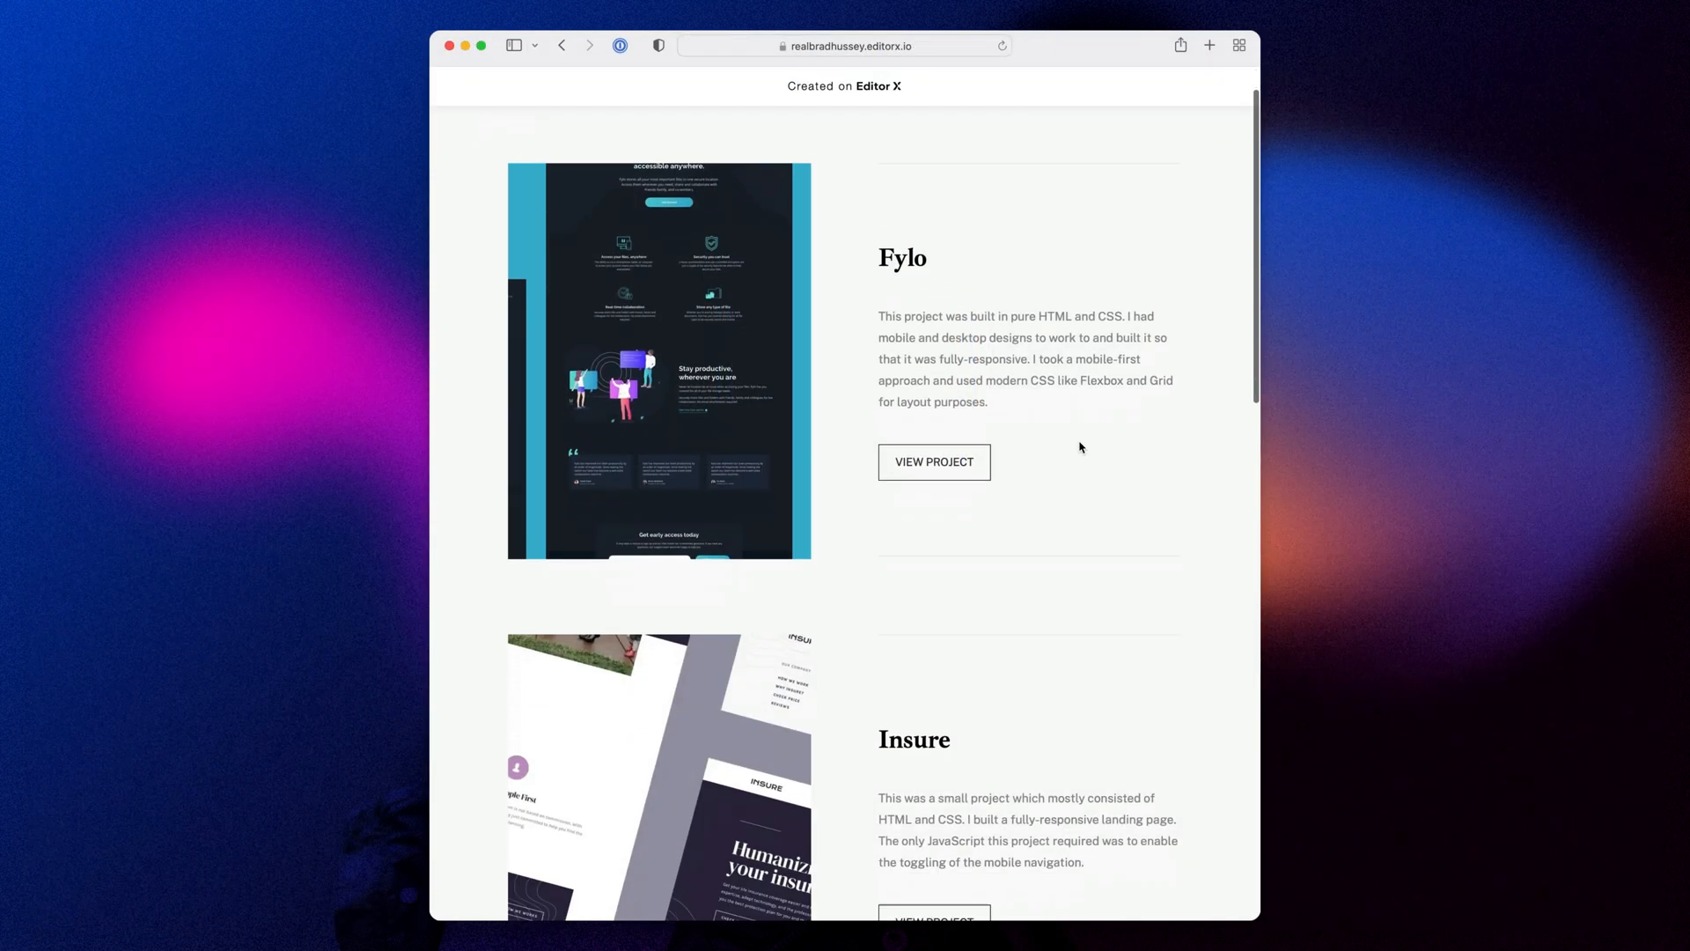
{"action": "scroll", "coordinate": [1081, 444], "scroll_direction": "down", "scroll_amount": 10}
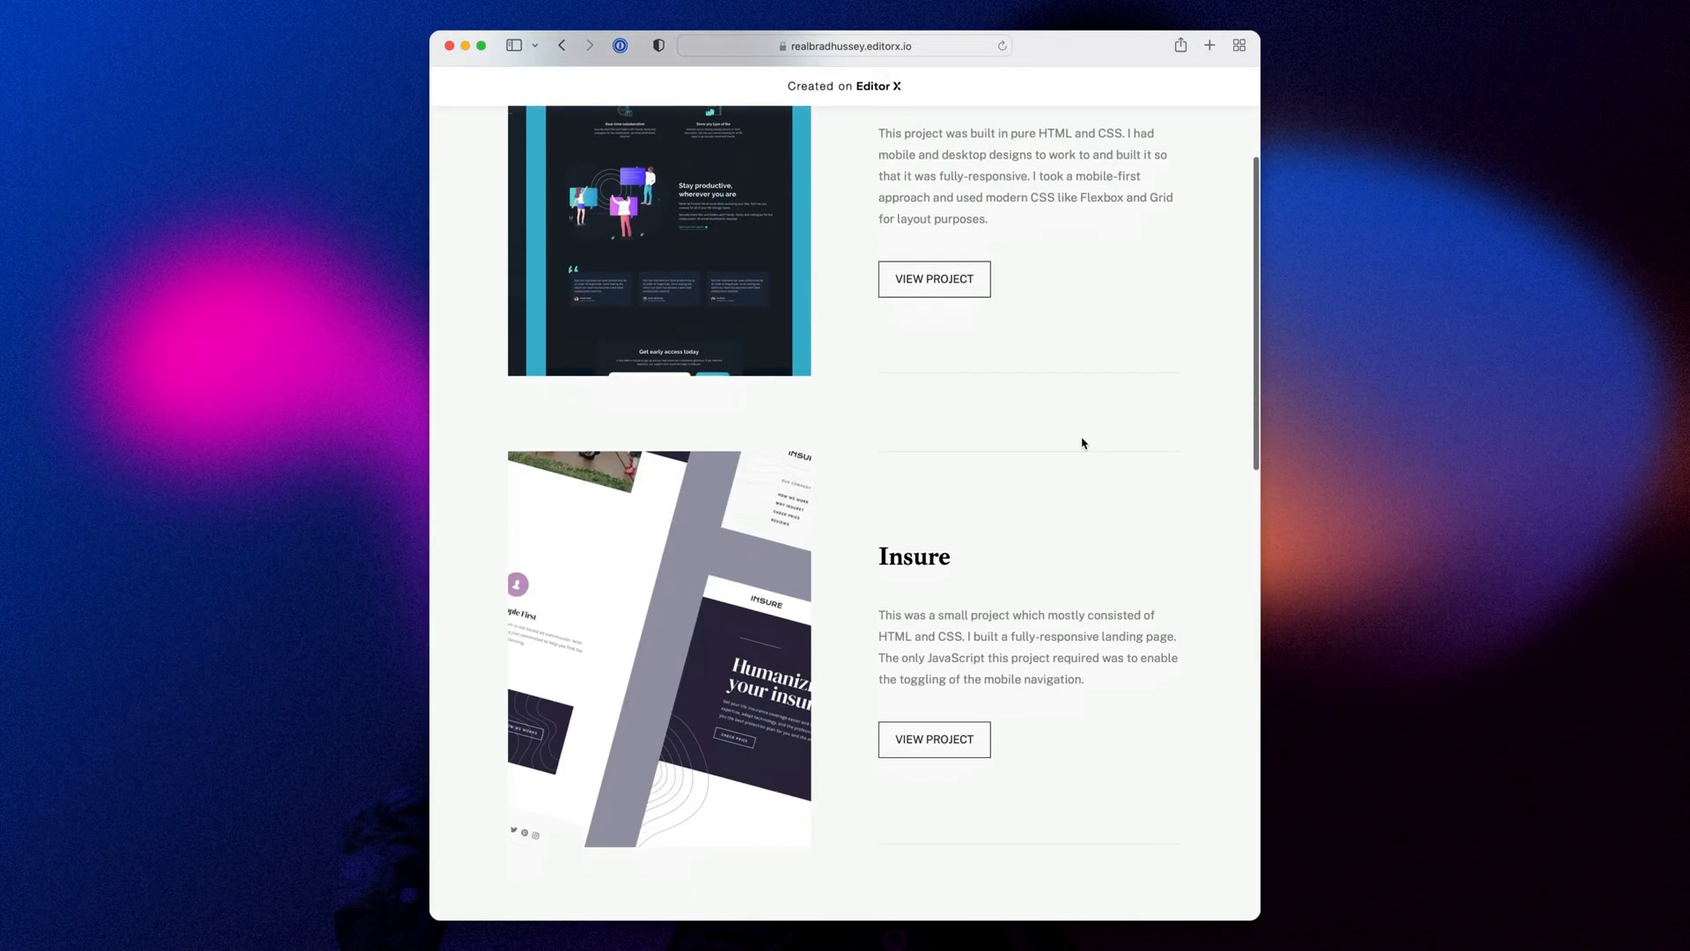
{"action": "scroll", "coordinate": [1084, 442], "scroll_direction": "down", "scroll_amount": 10}
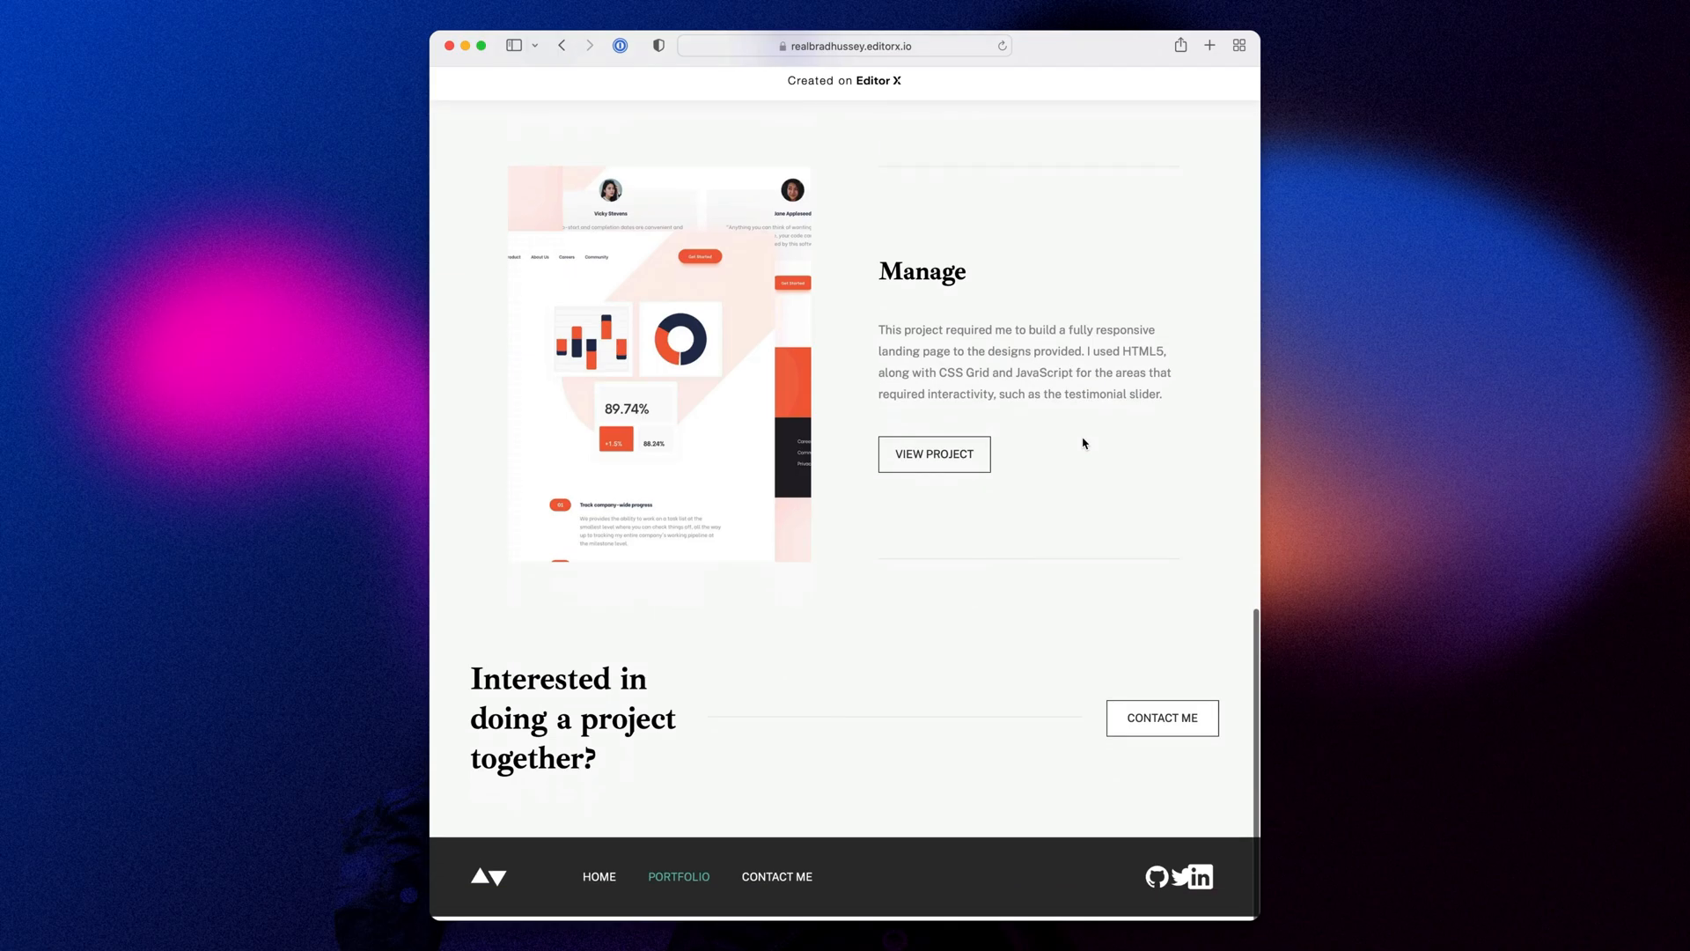